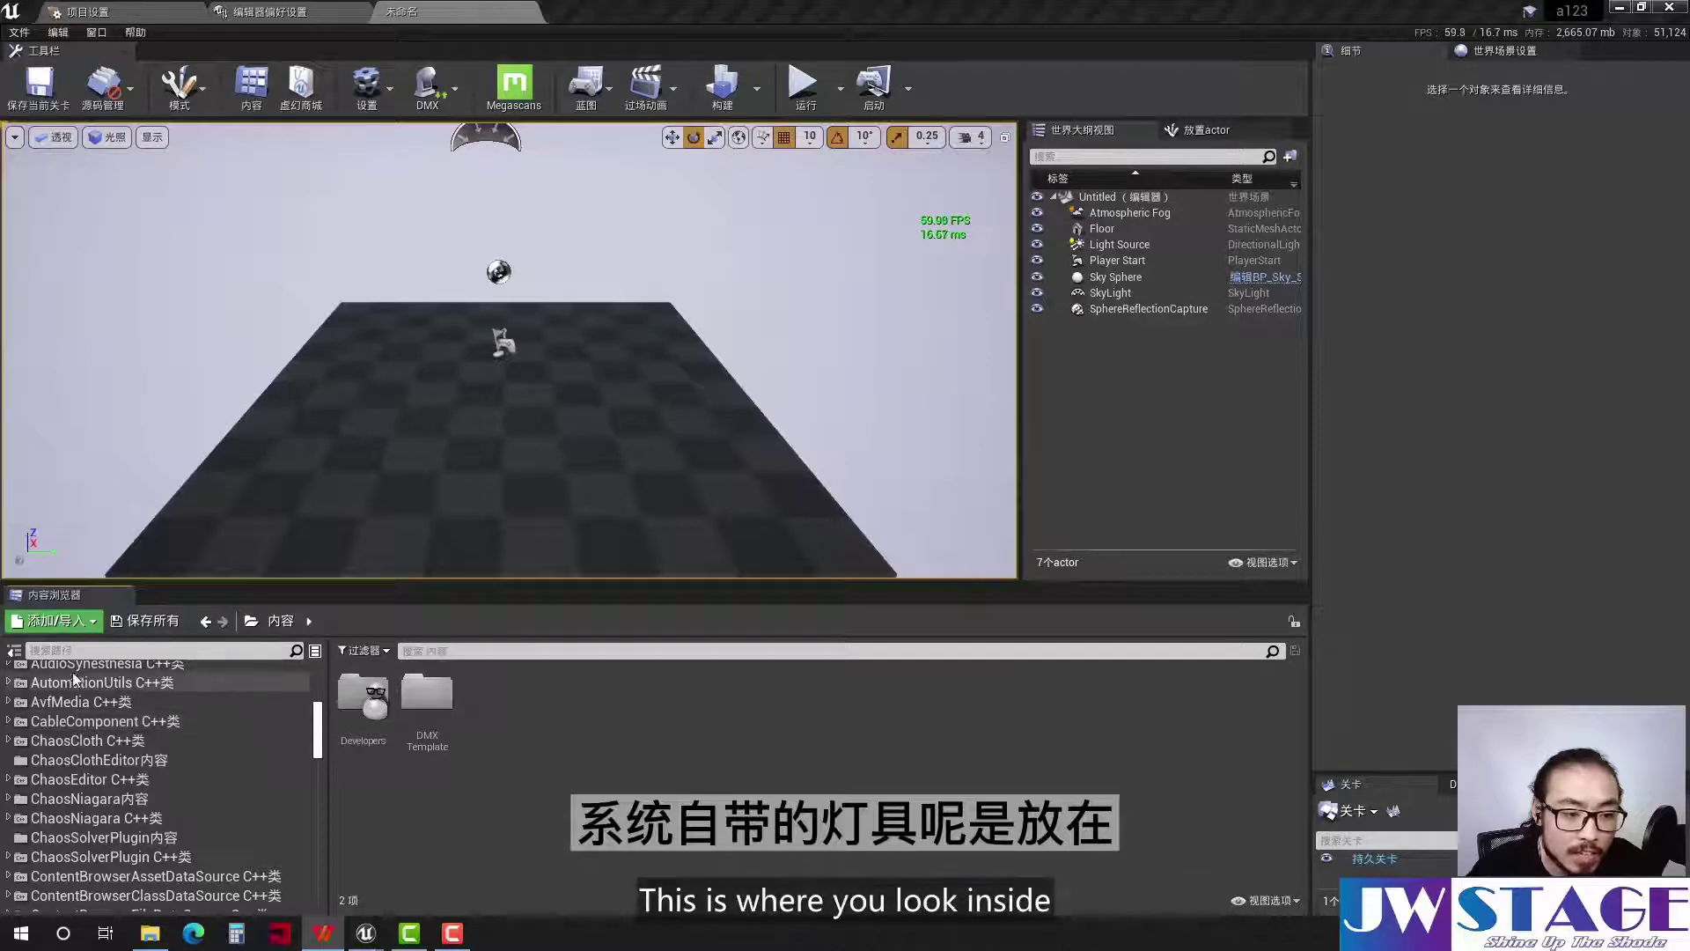
Scroll the folder tree to DMXFixtures Content and open it to list its seven fixture folders
scroll(319, 732, up, 5)
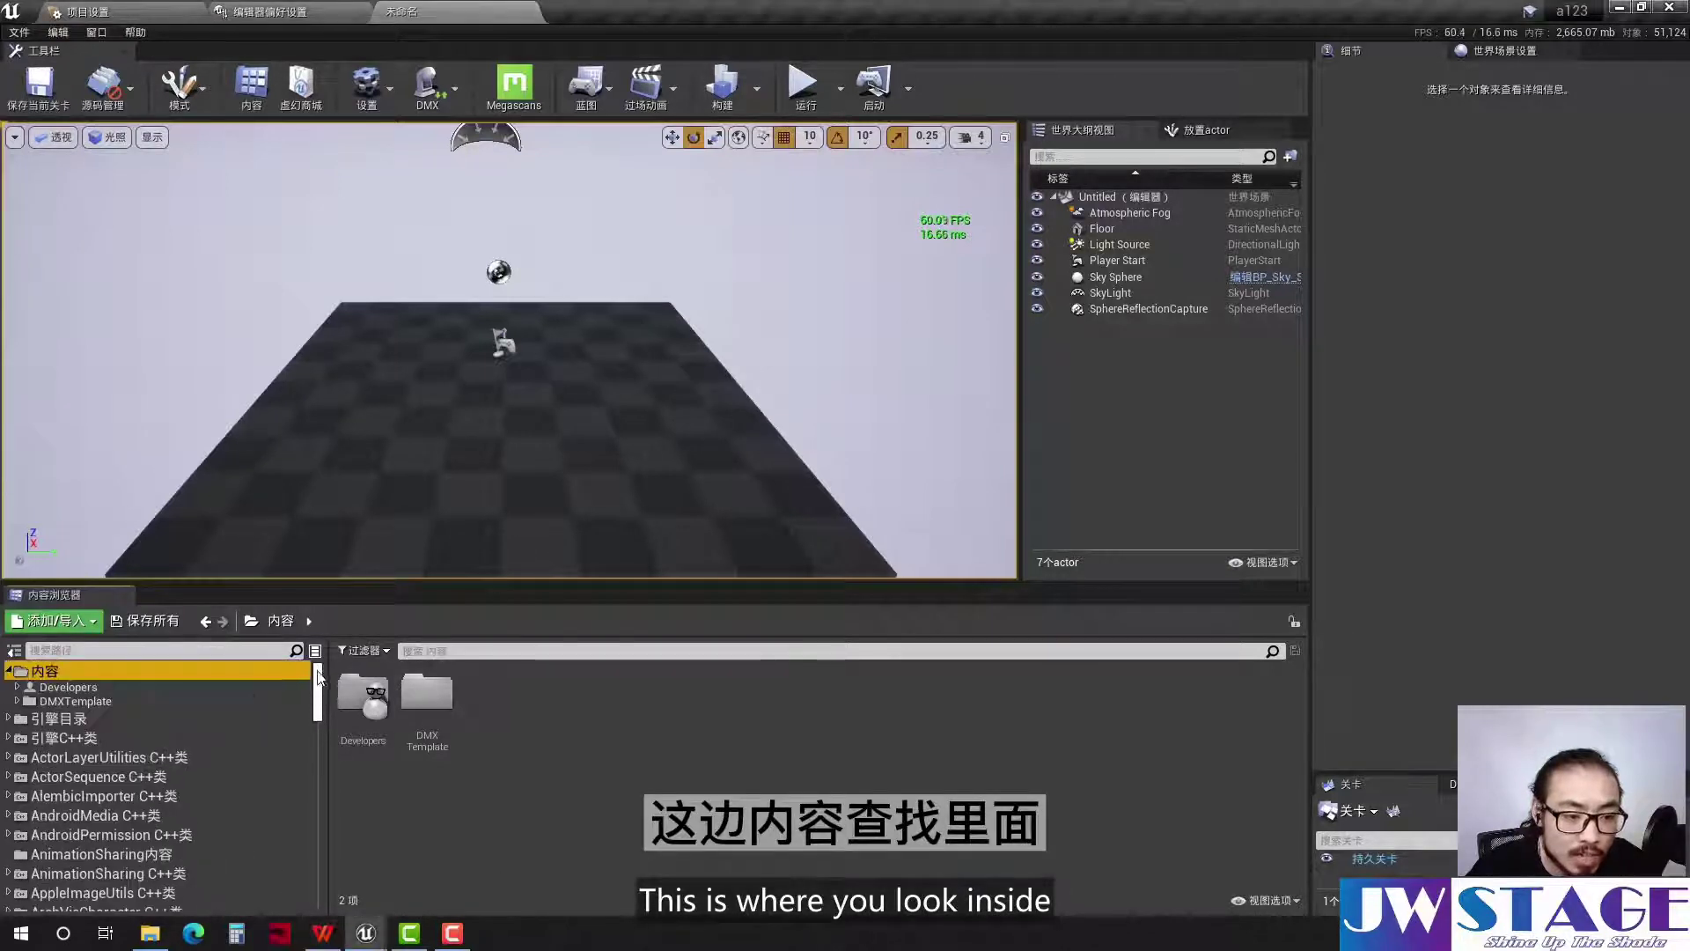
click(14, 653)
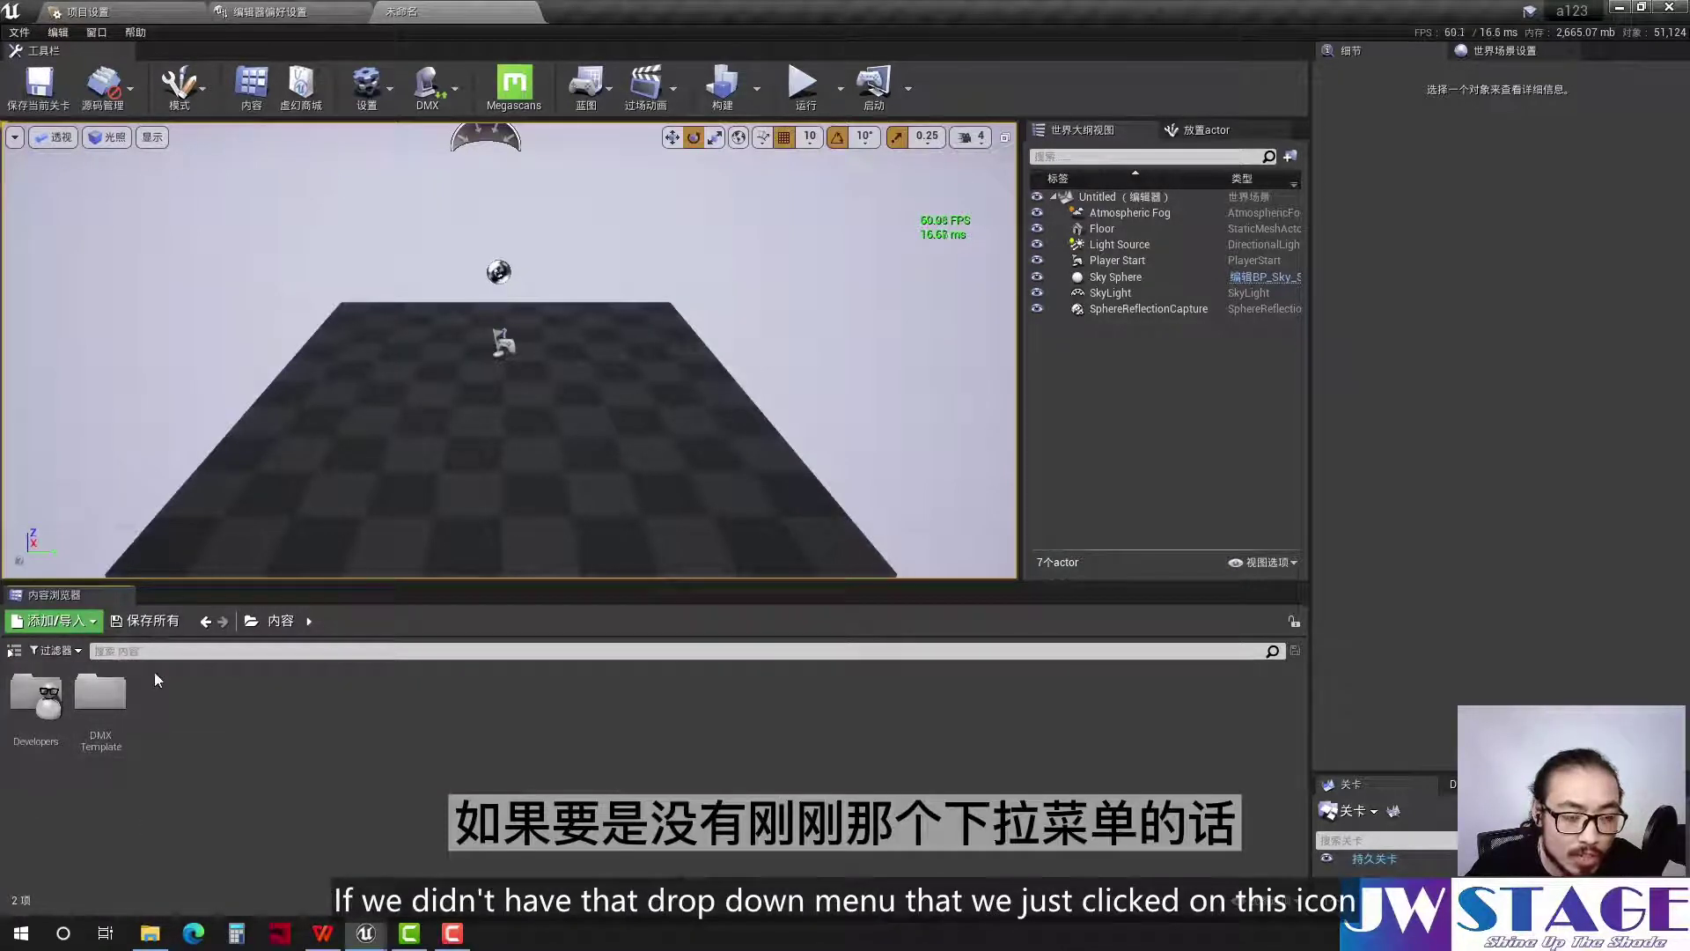
click(14, 651)
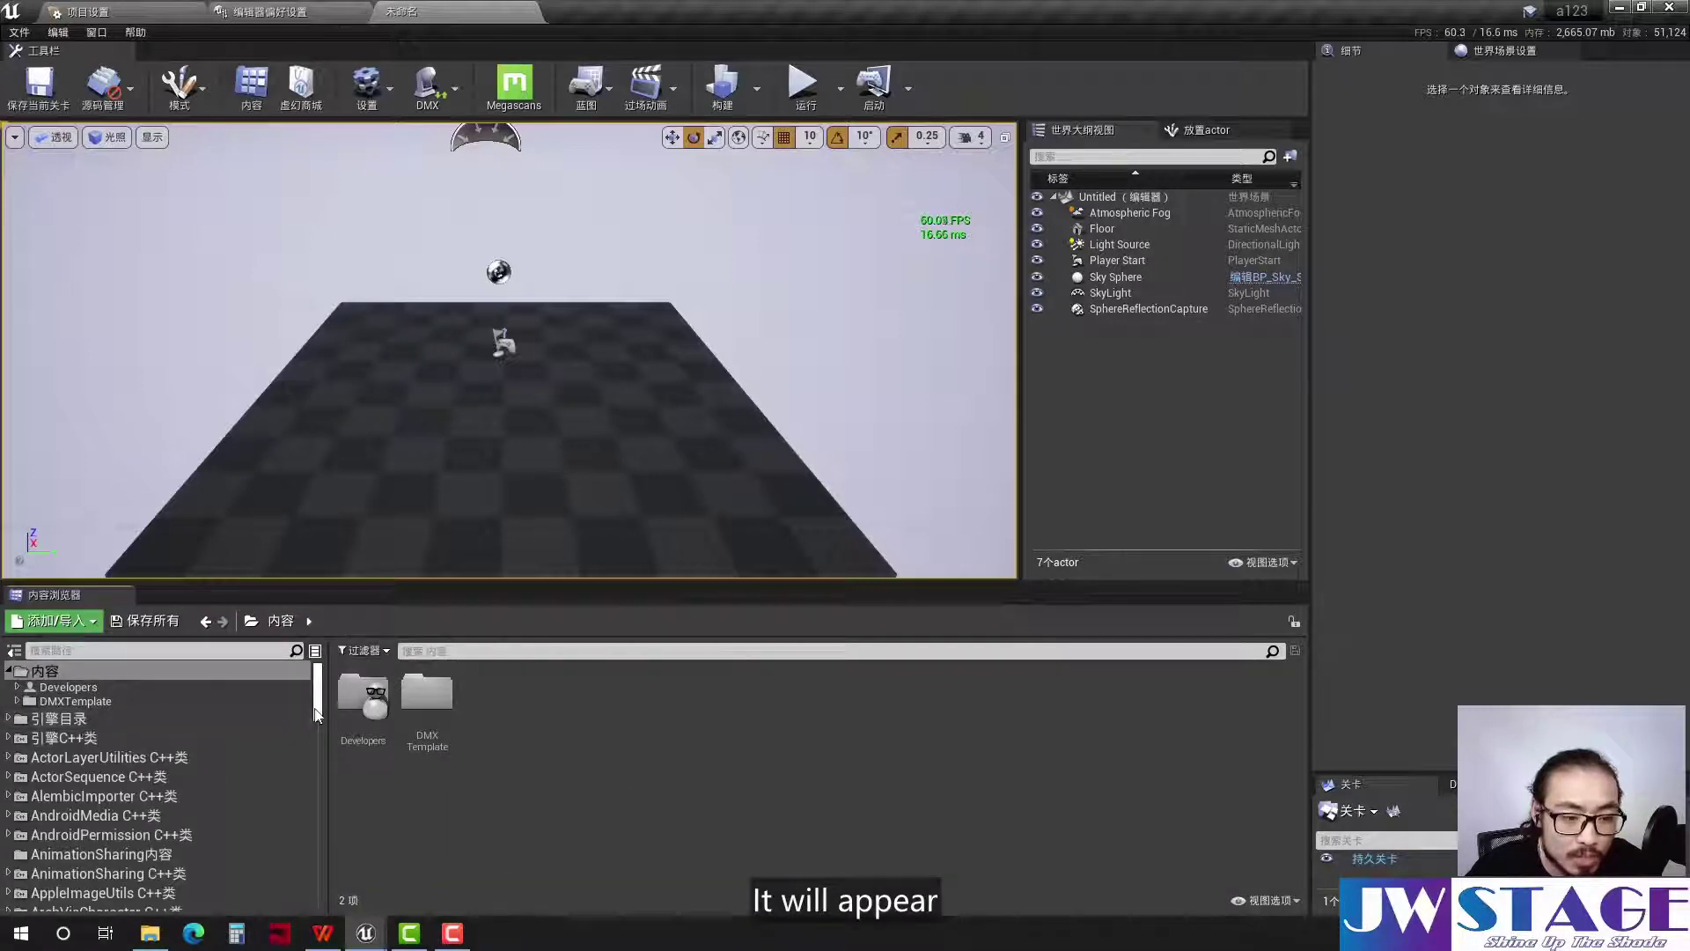
mouse_move(319, 715)
mouse_down()
mouse_move(319, 818)
mouse_move(324, 763)
mouse_up()
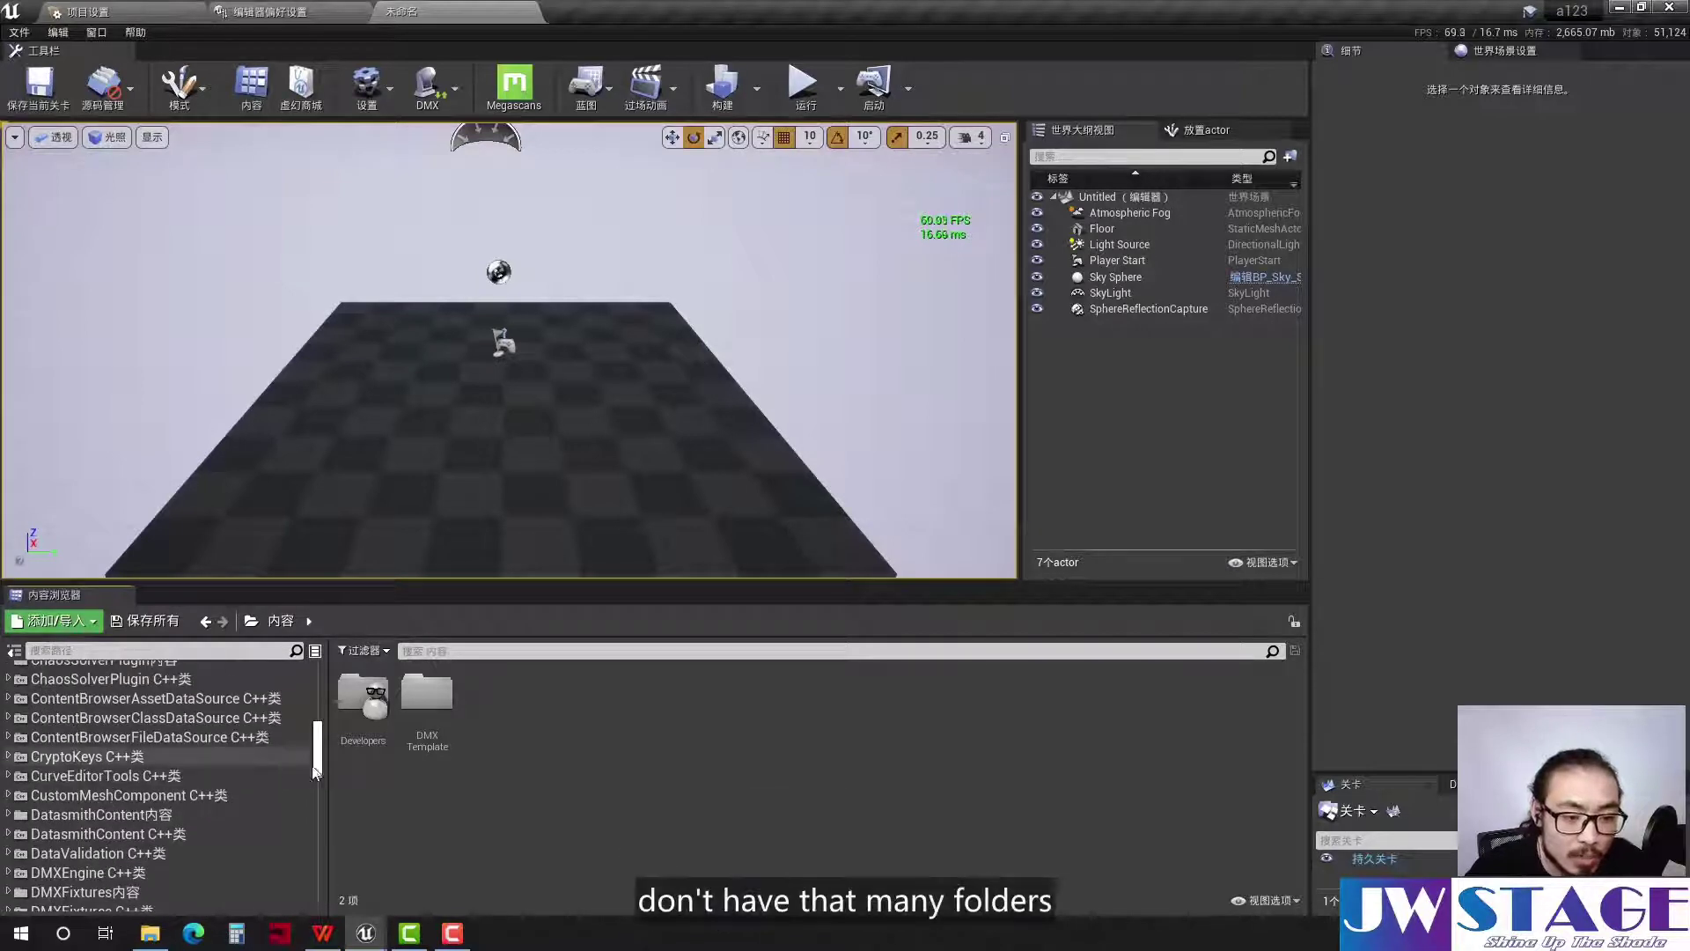
click(1259, 901)
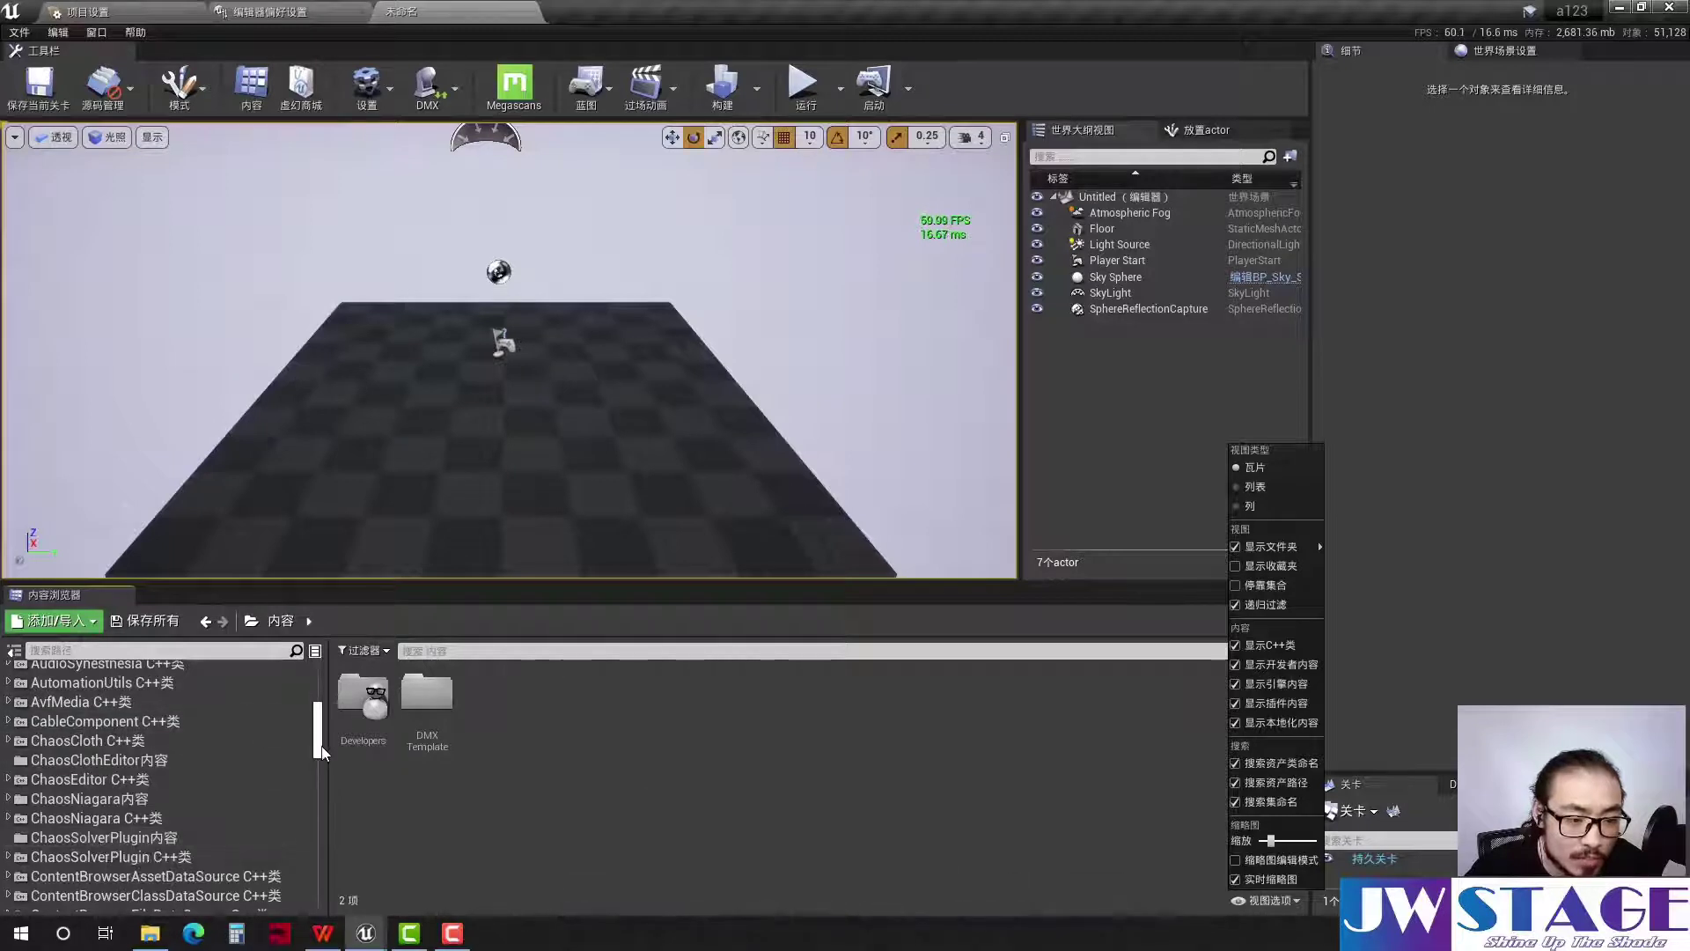
drag(318, 748, 314, 783)
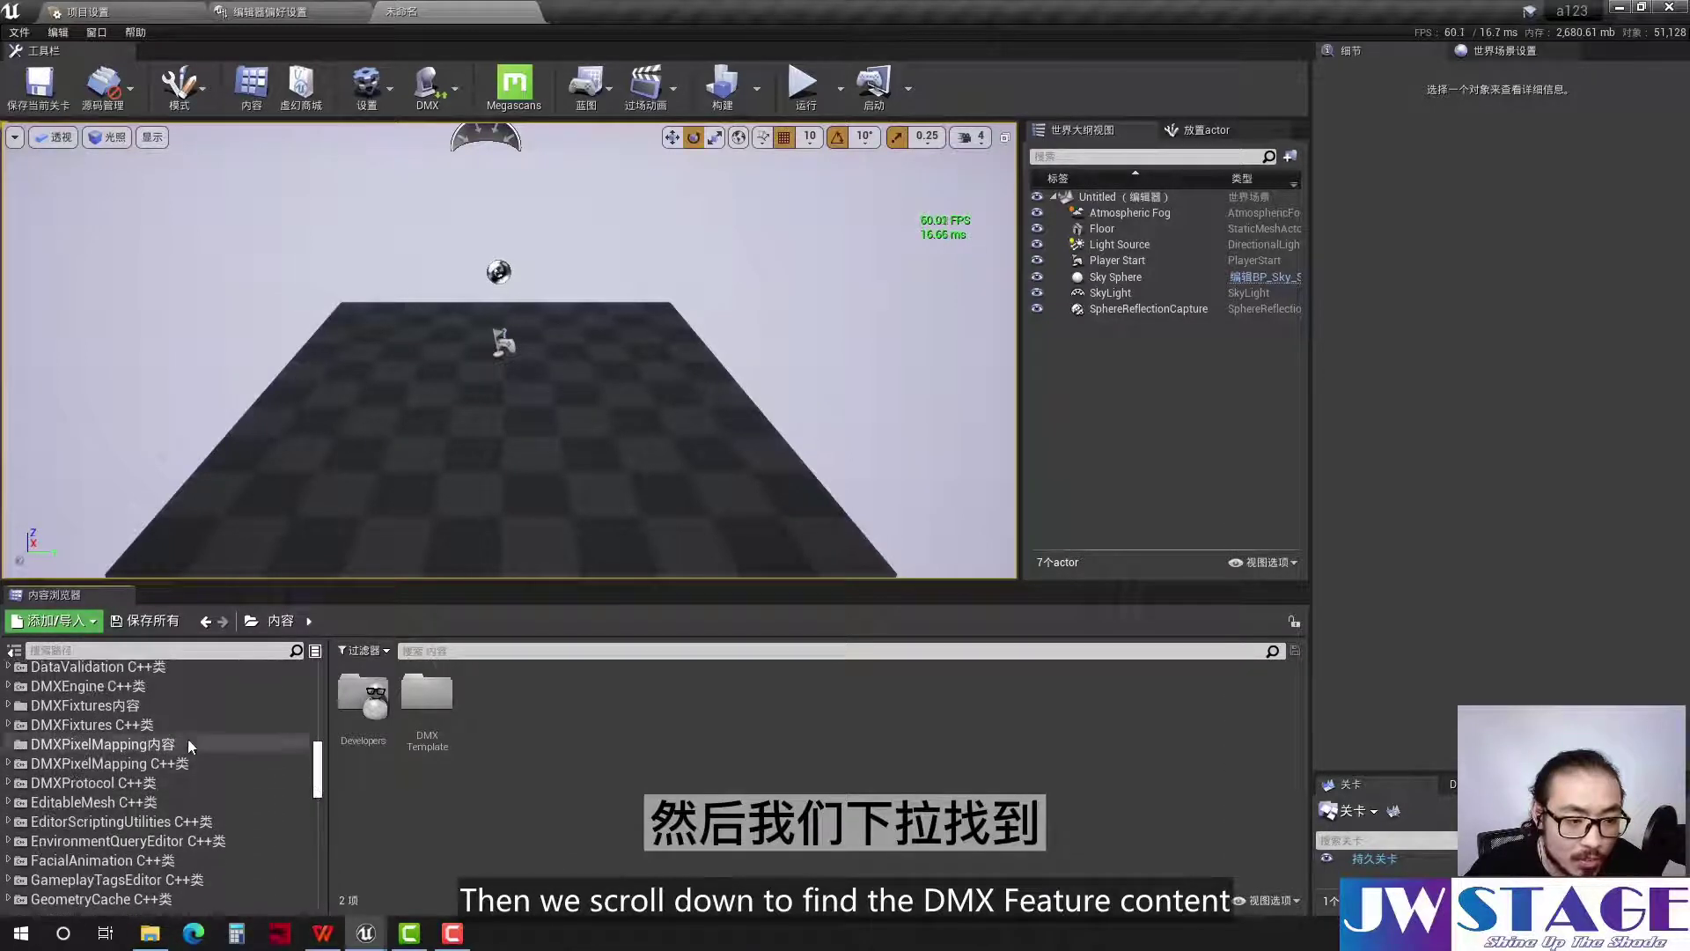
click(102, 710)
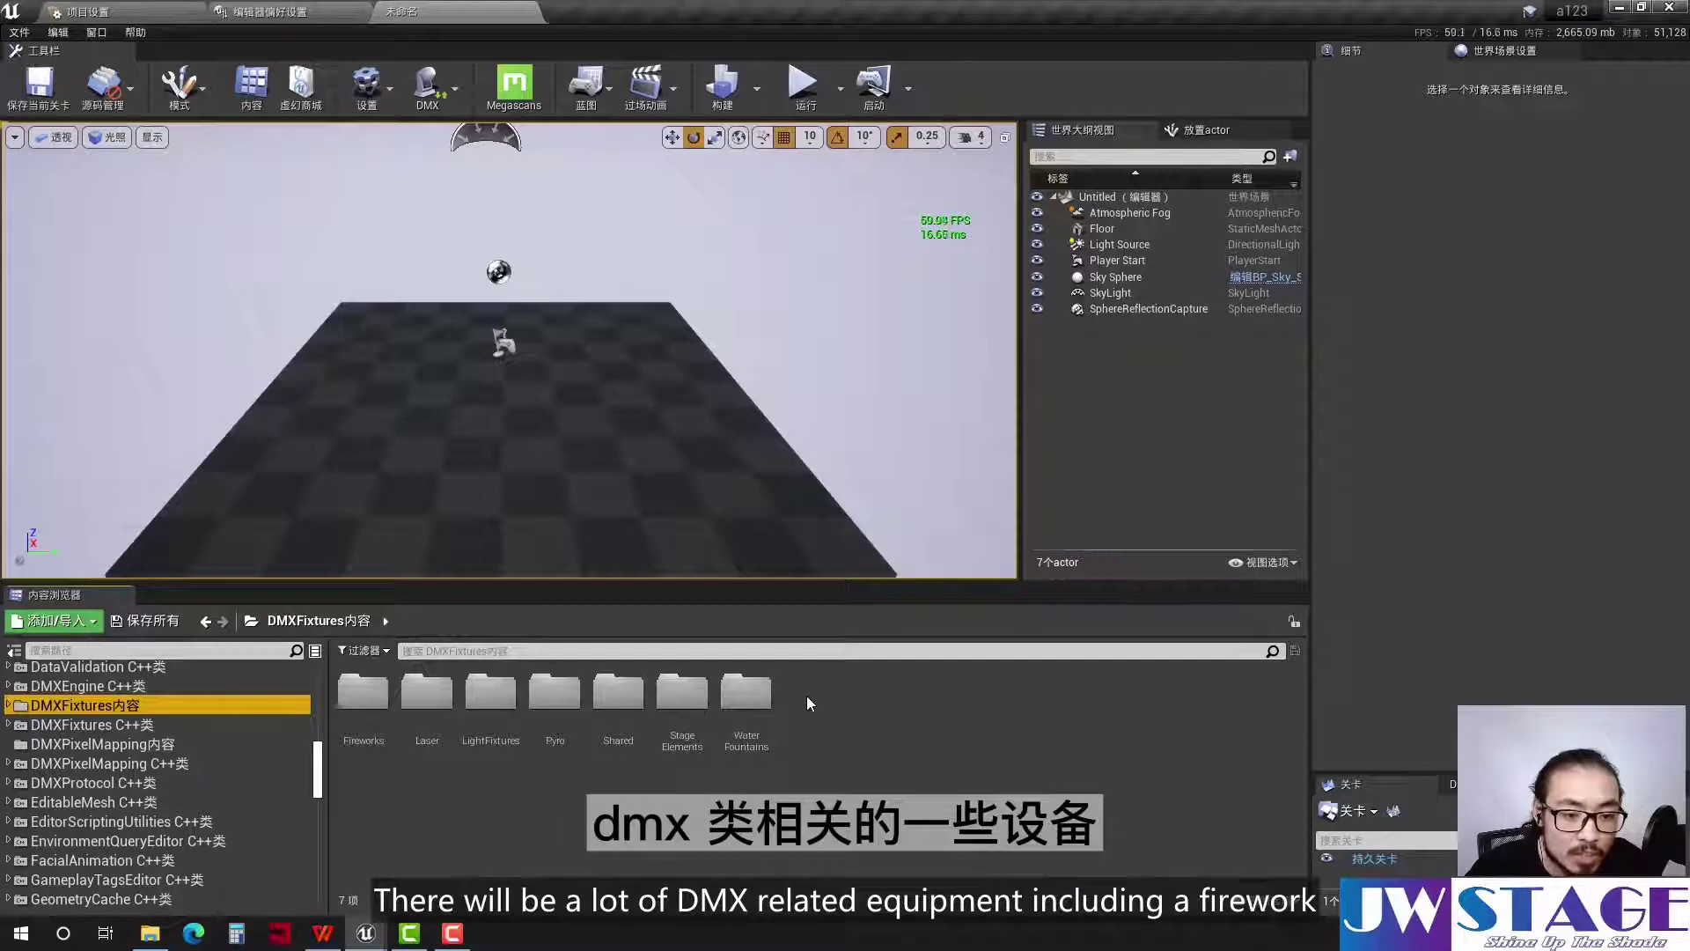
double_click(362, 692)
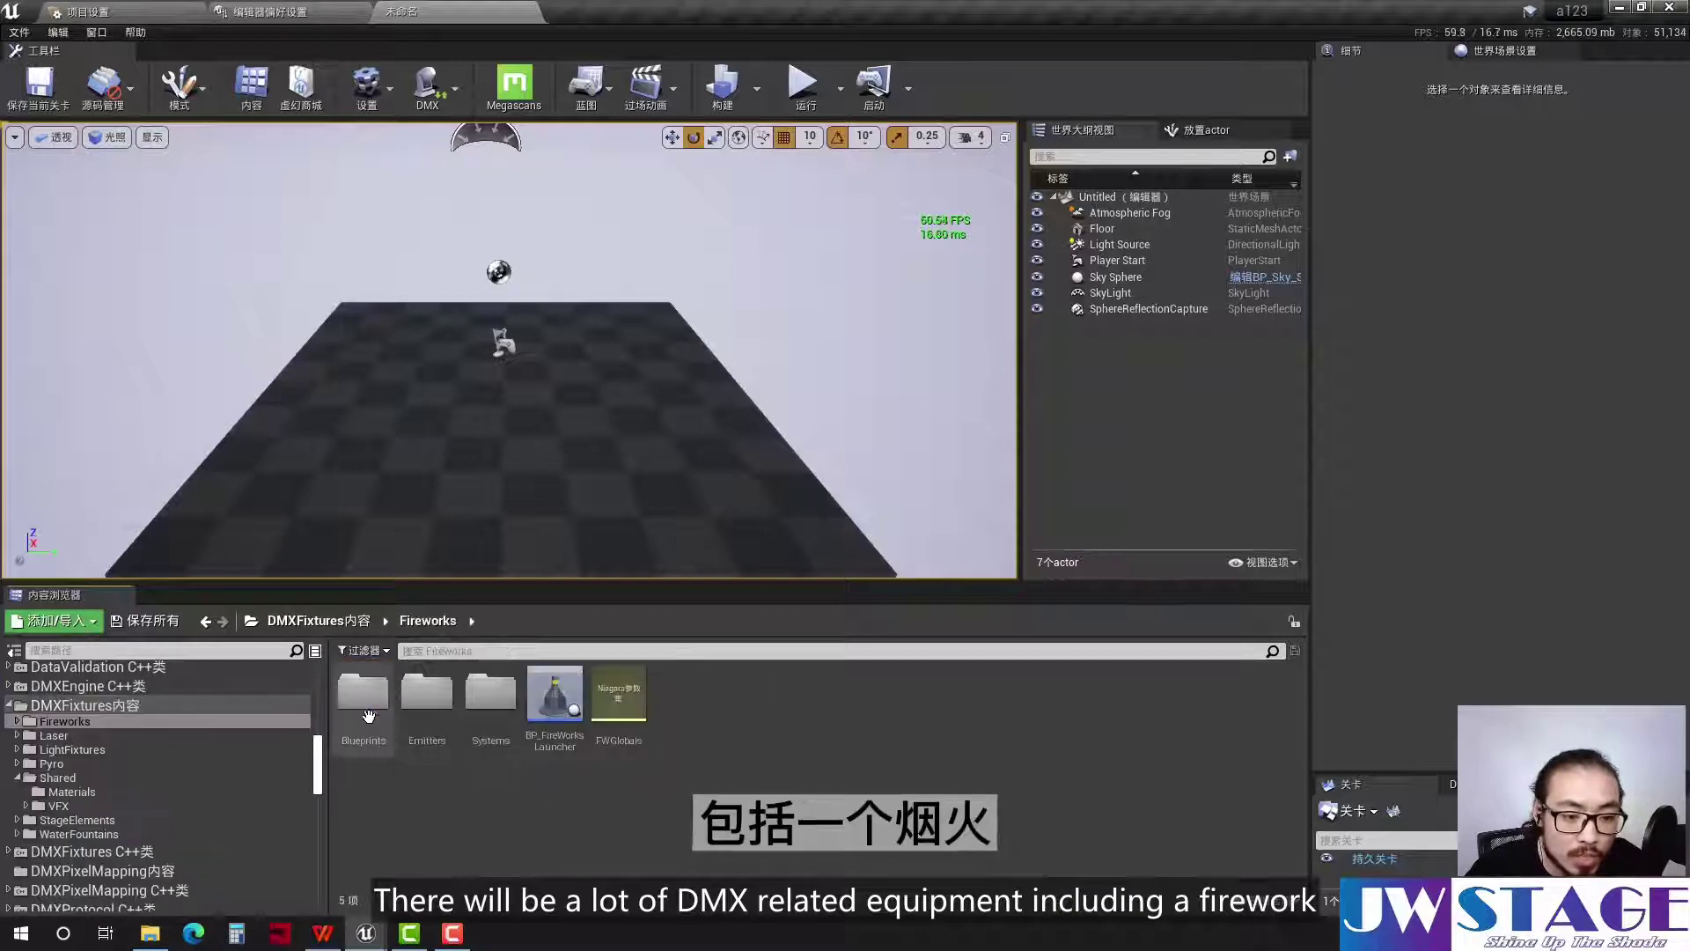
click(53, 705)
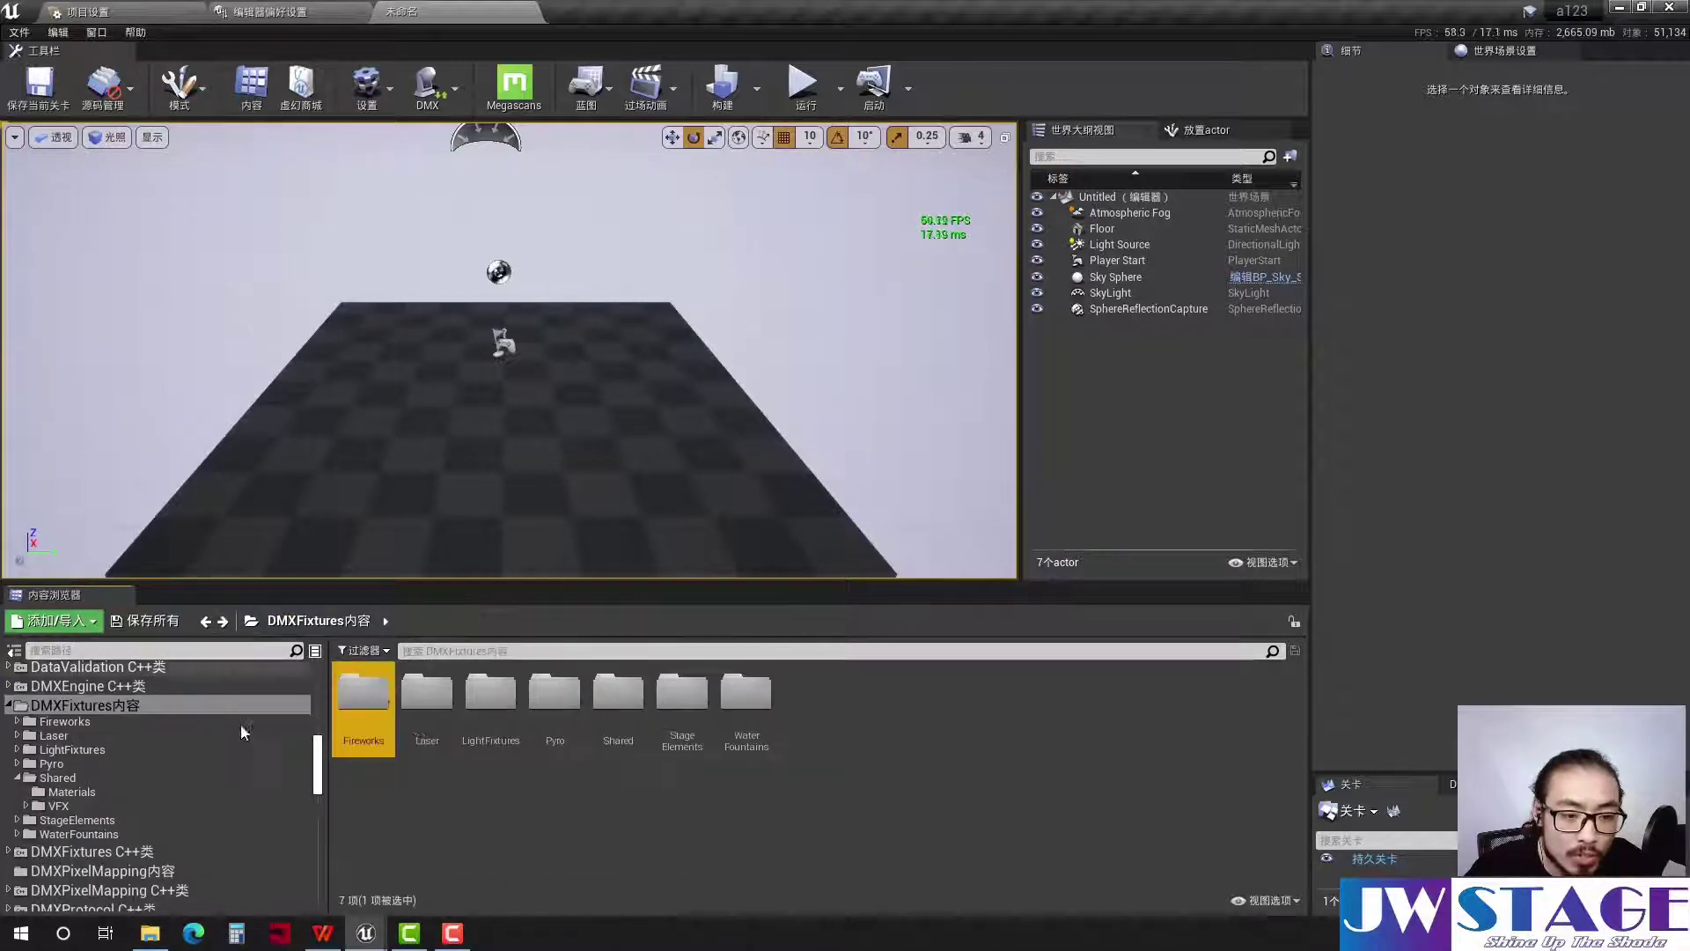
double_click(427, 693)
click(205, 620)
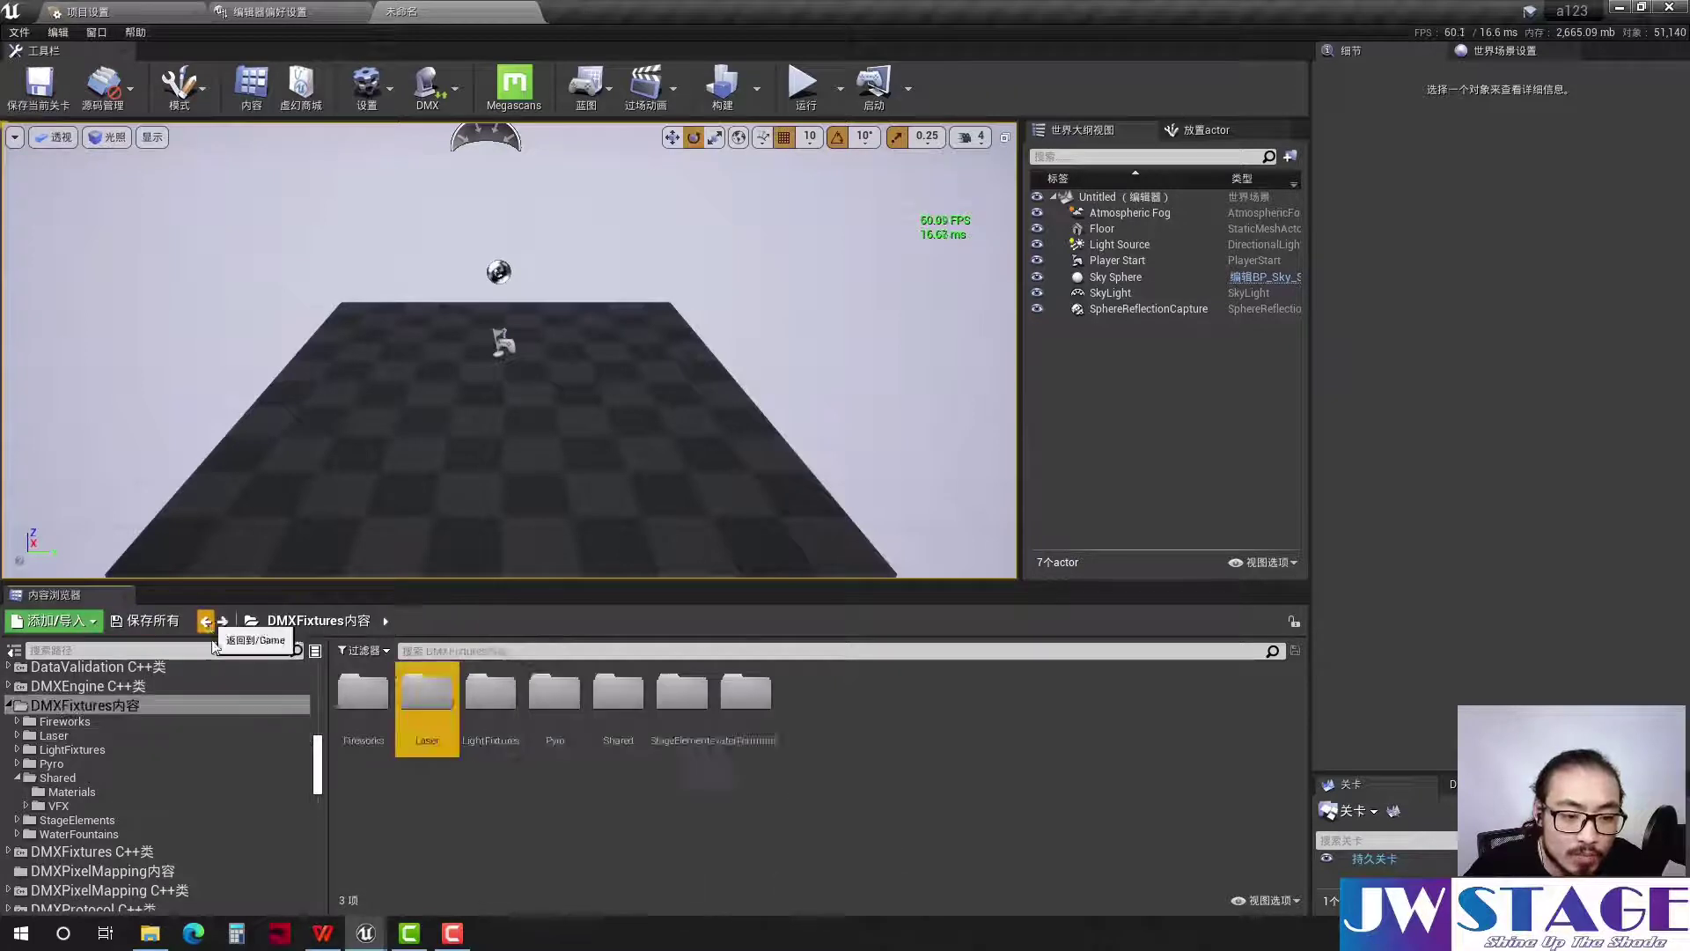
double_click(495, 696)
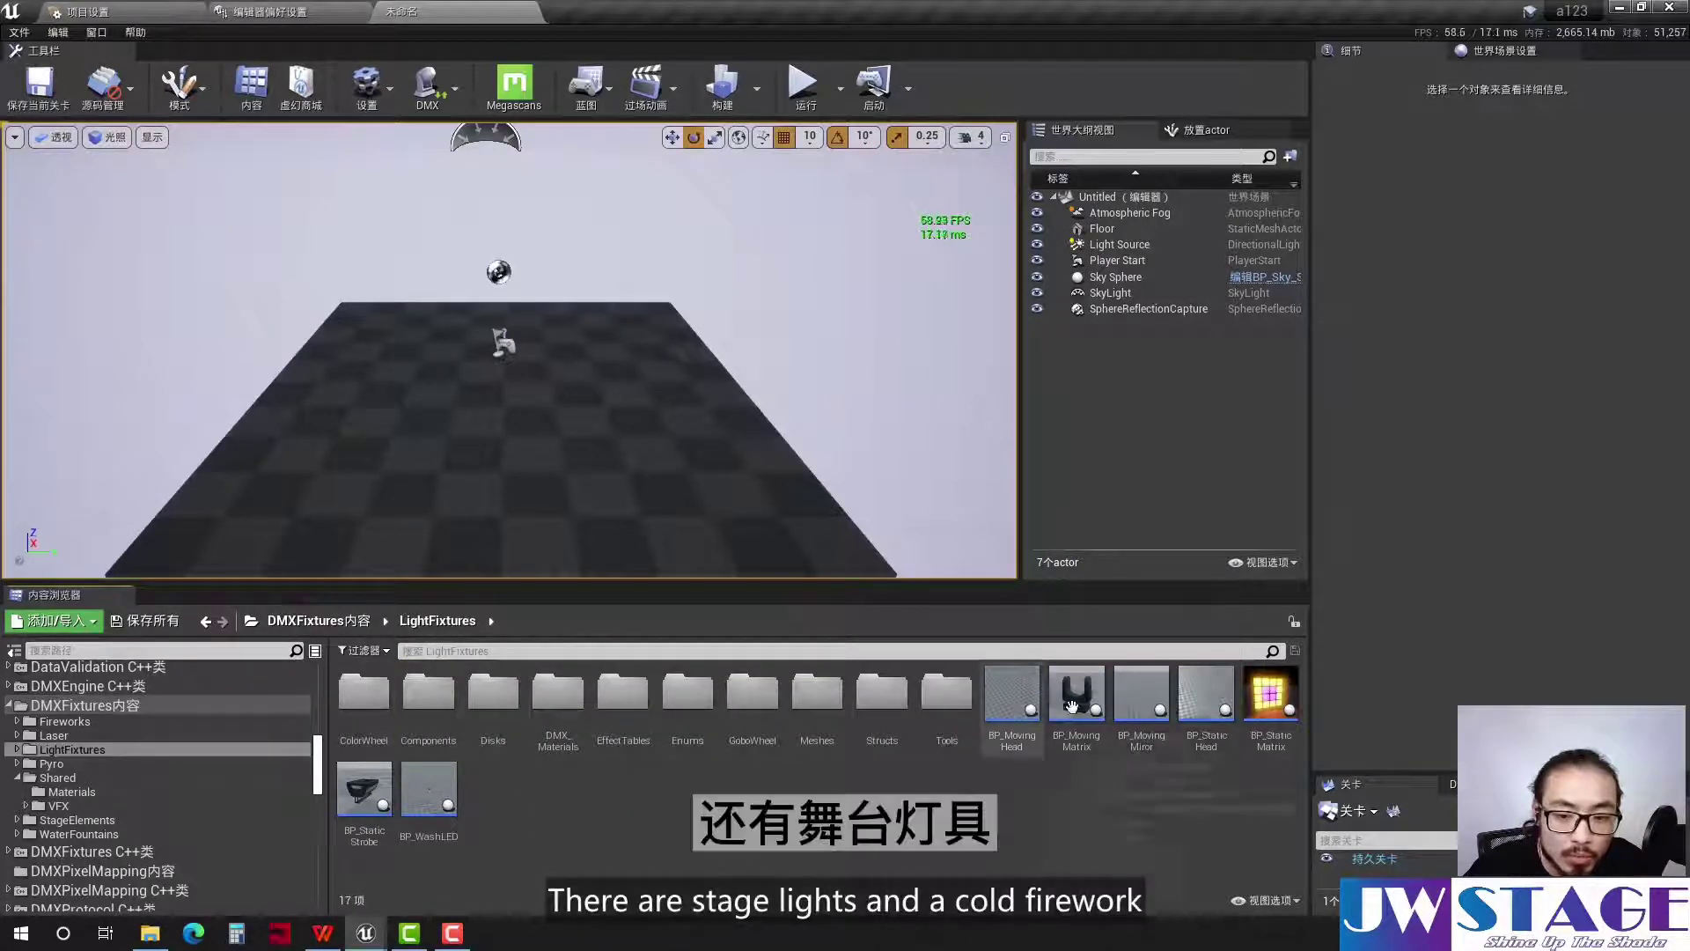
click(205, 621)
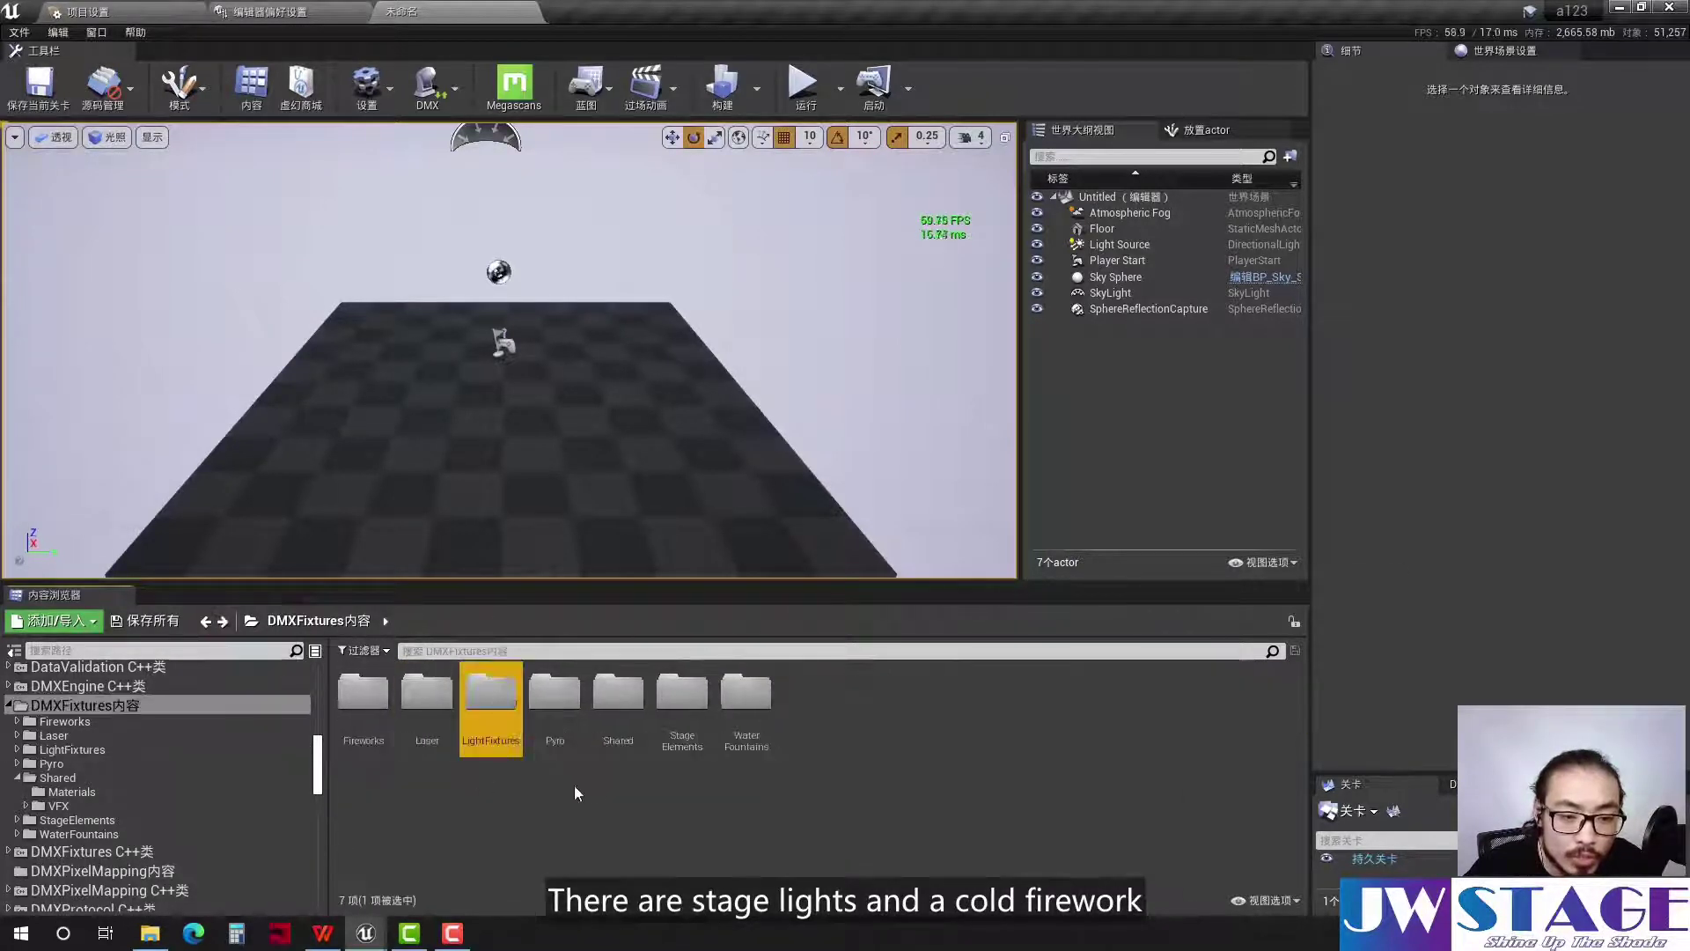
double_click(556, 693)
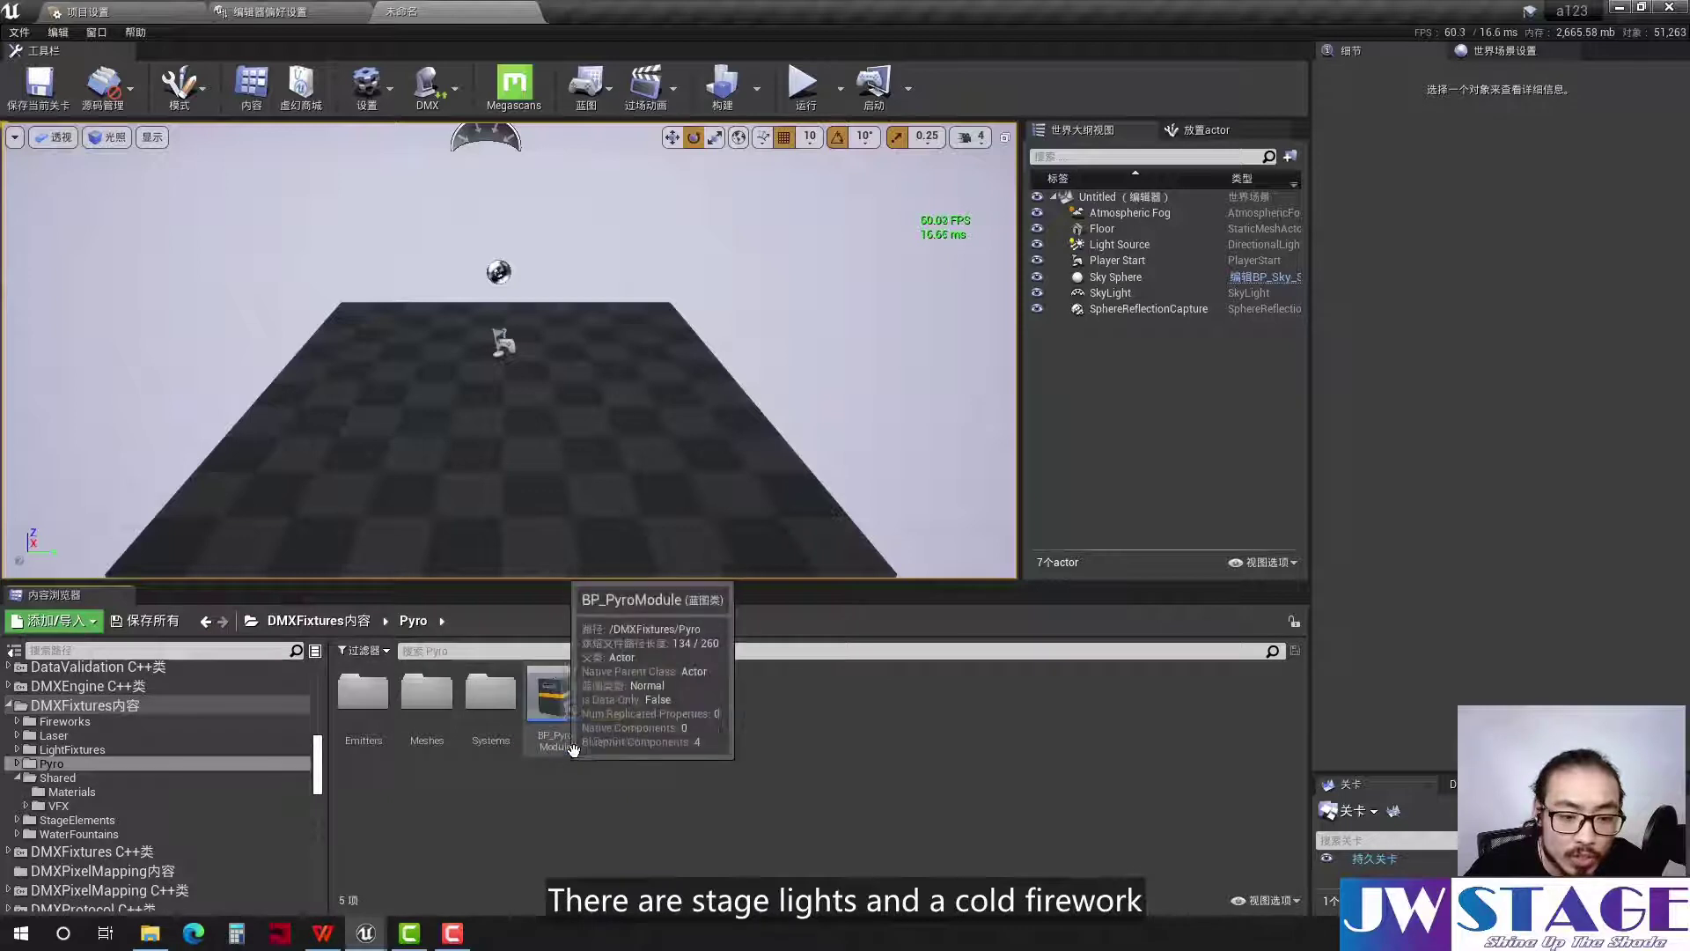
click(205, 621)
double_click(637, 695)
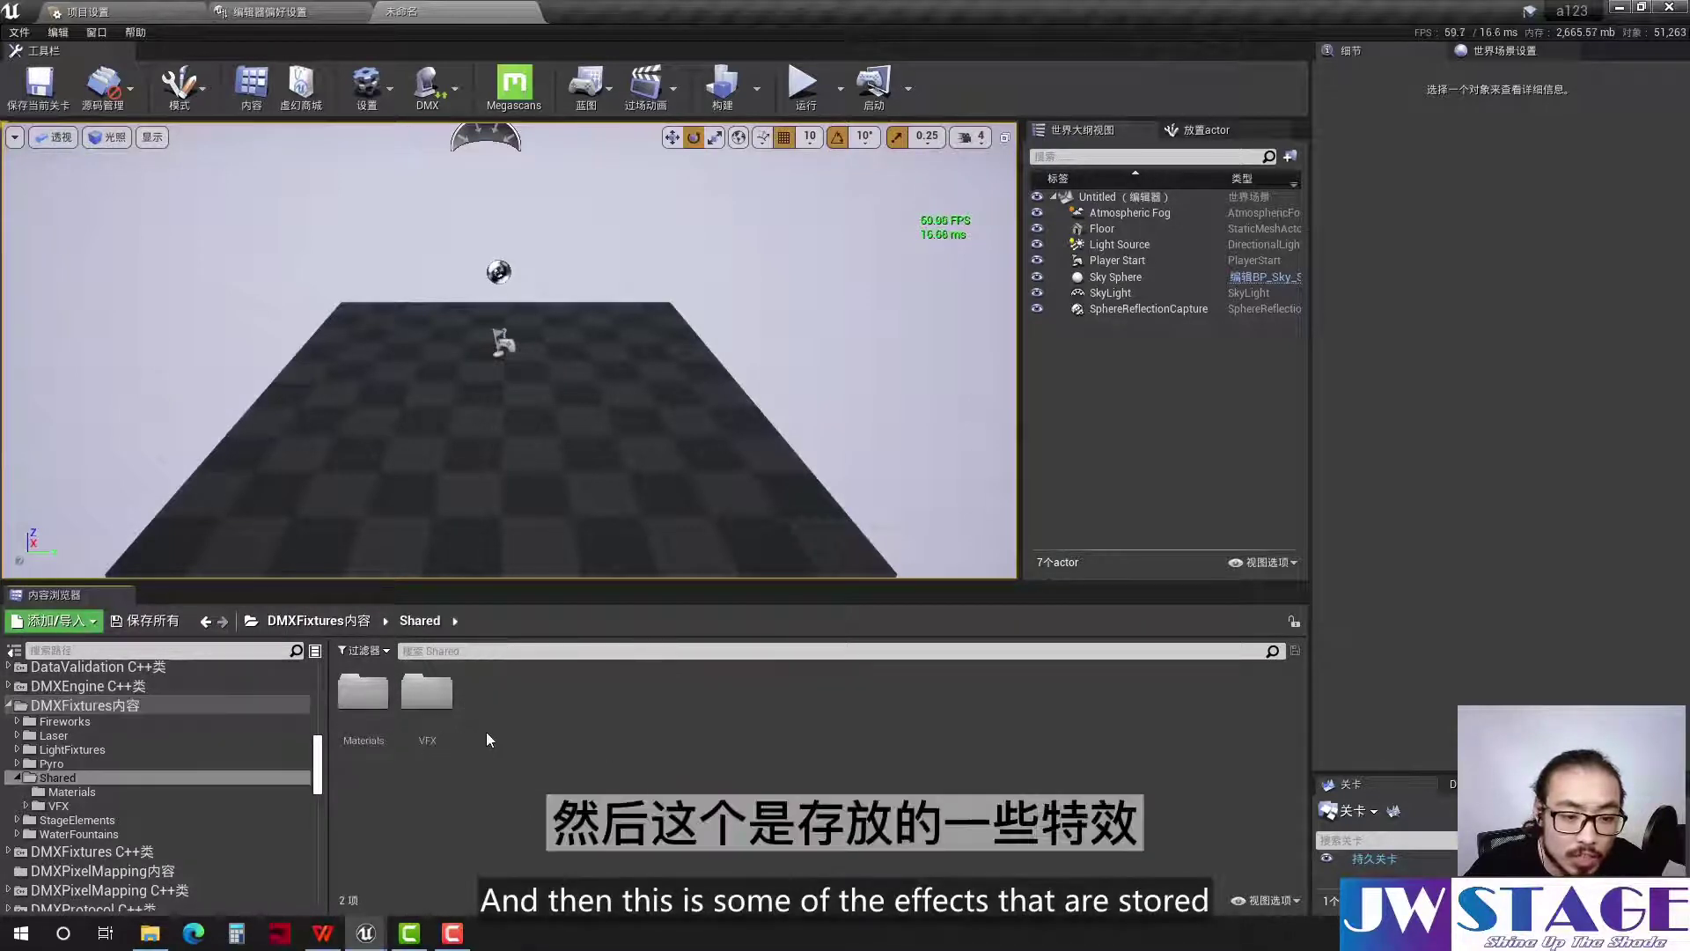
click(205, 620)
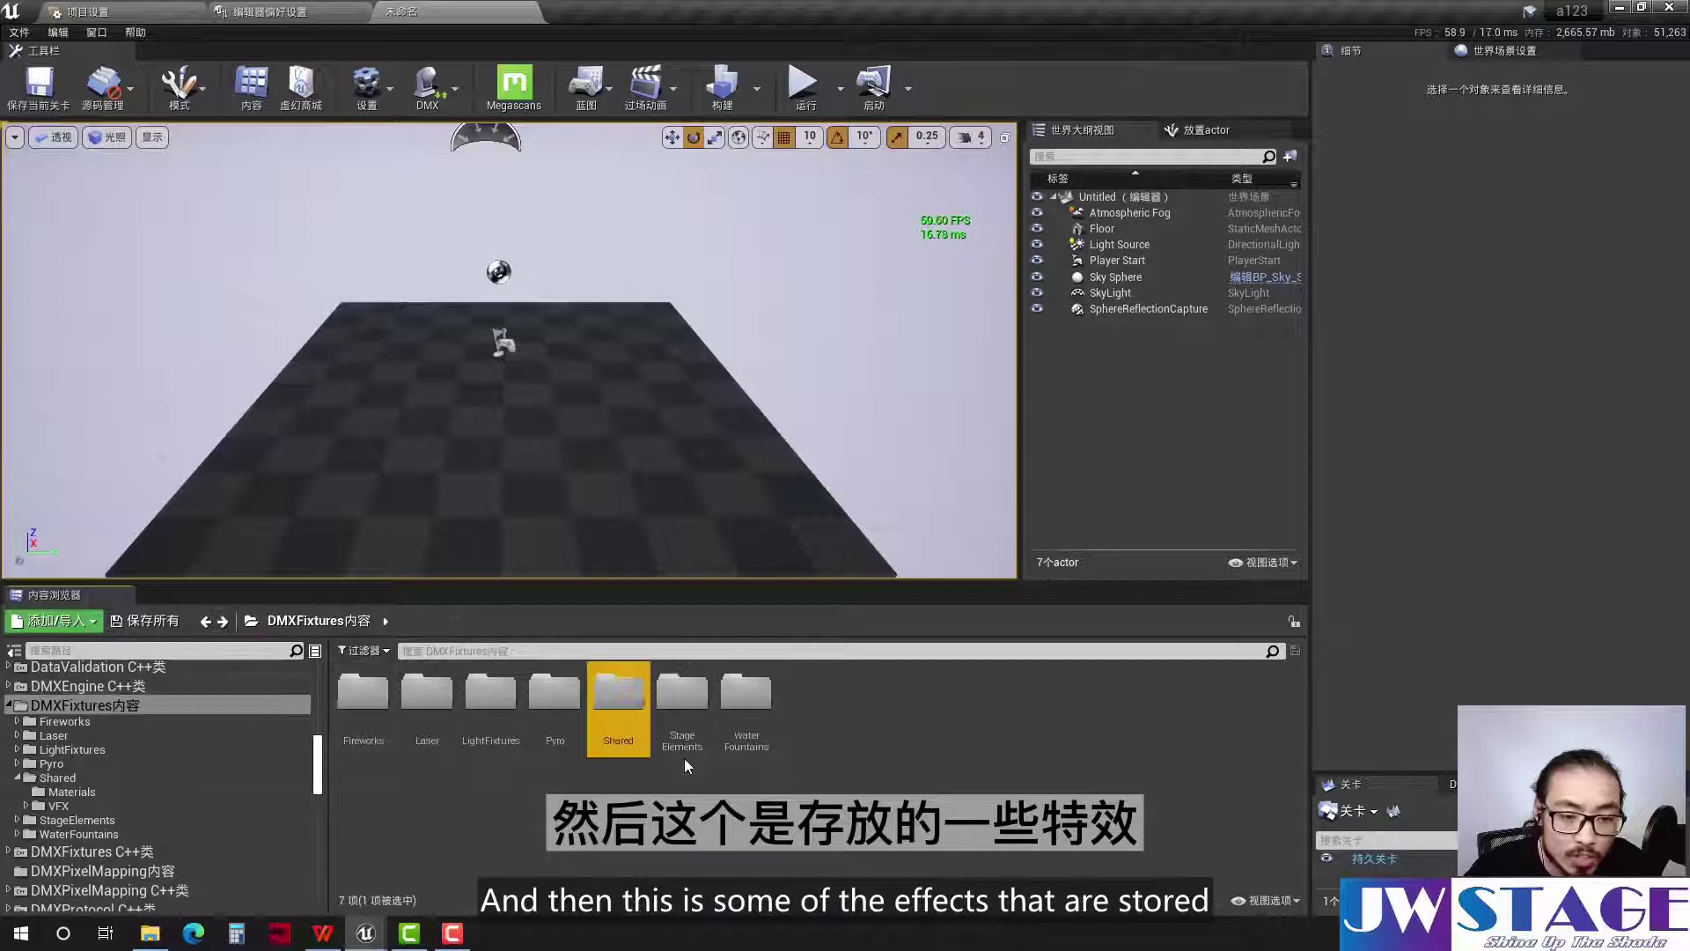
double_click(687, 693)
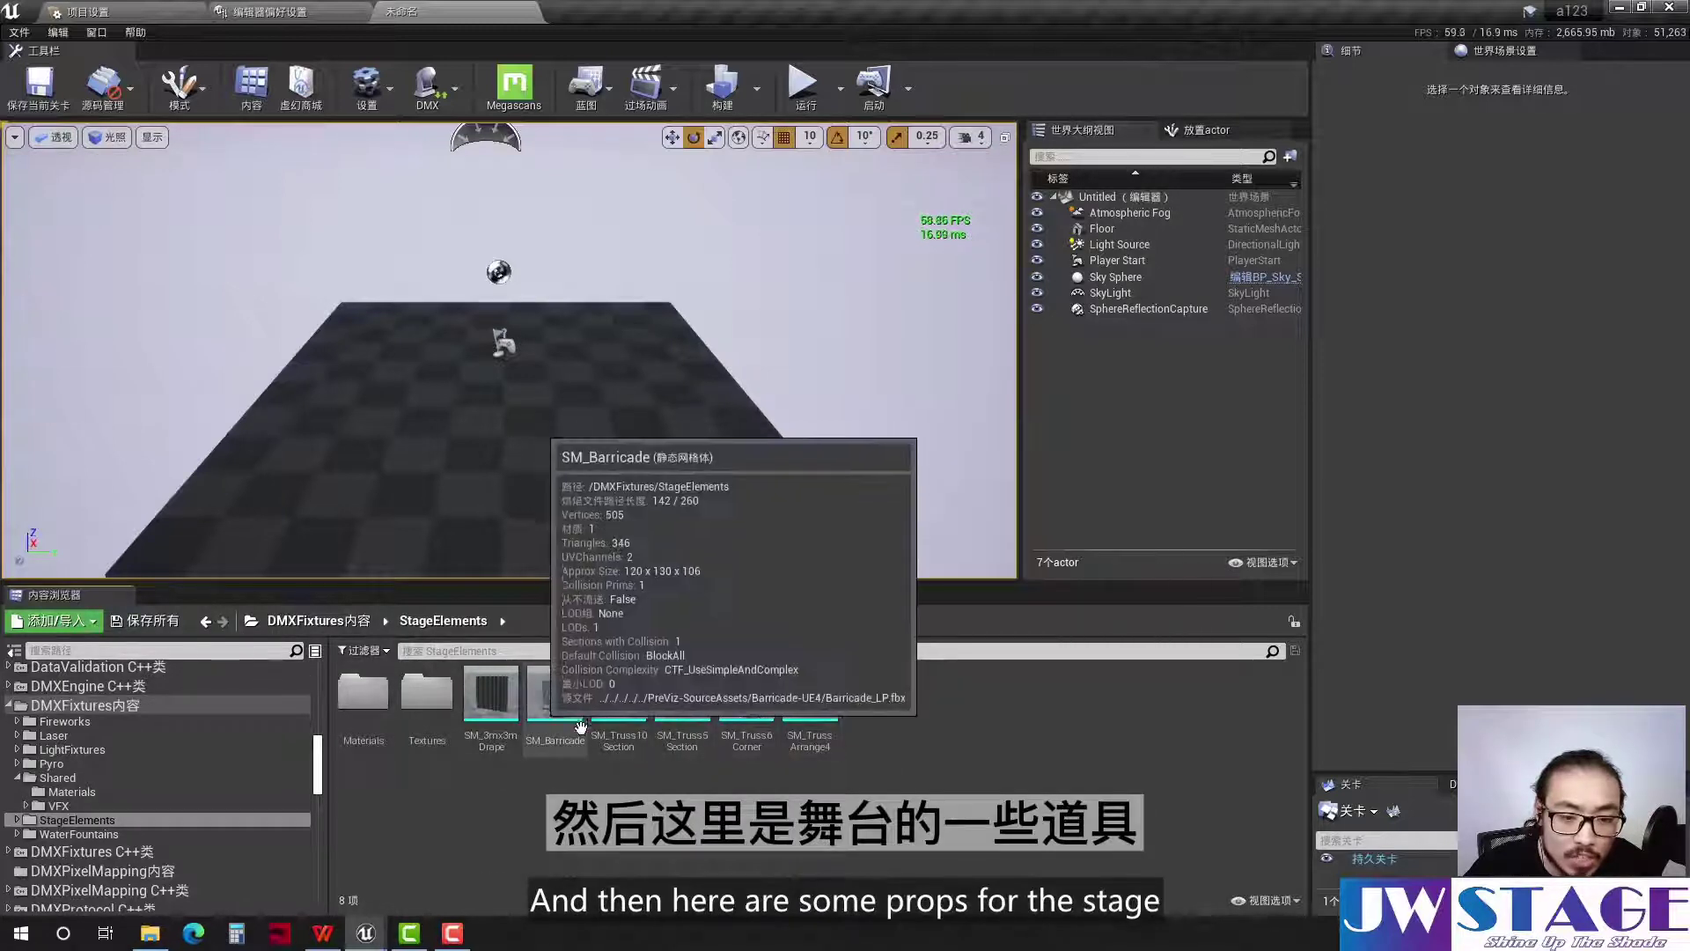
click(205, 621)
double_click(757, 712)
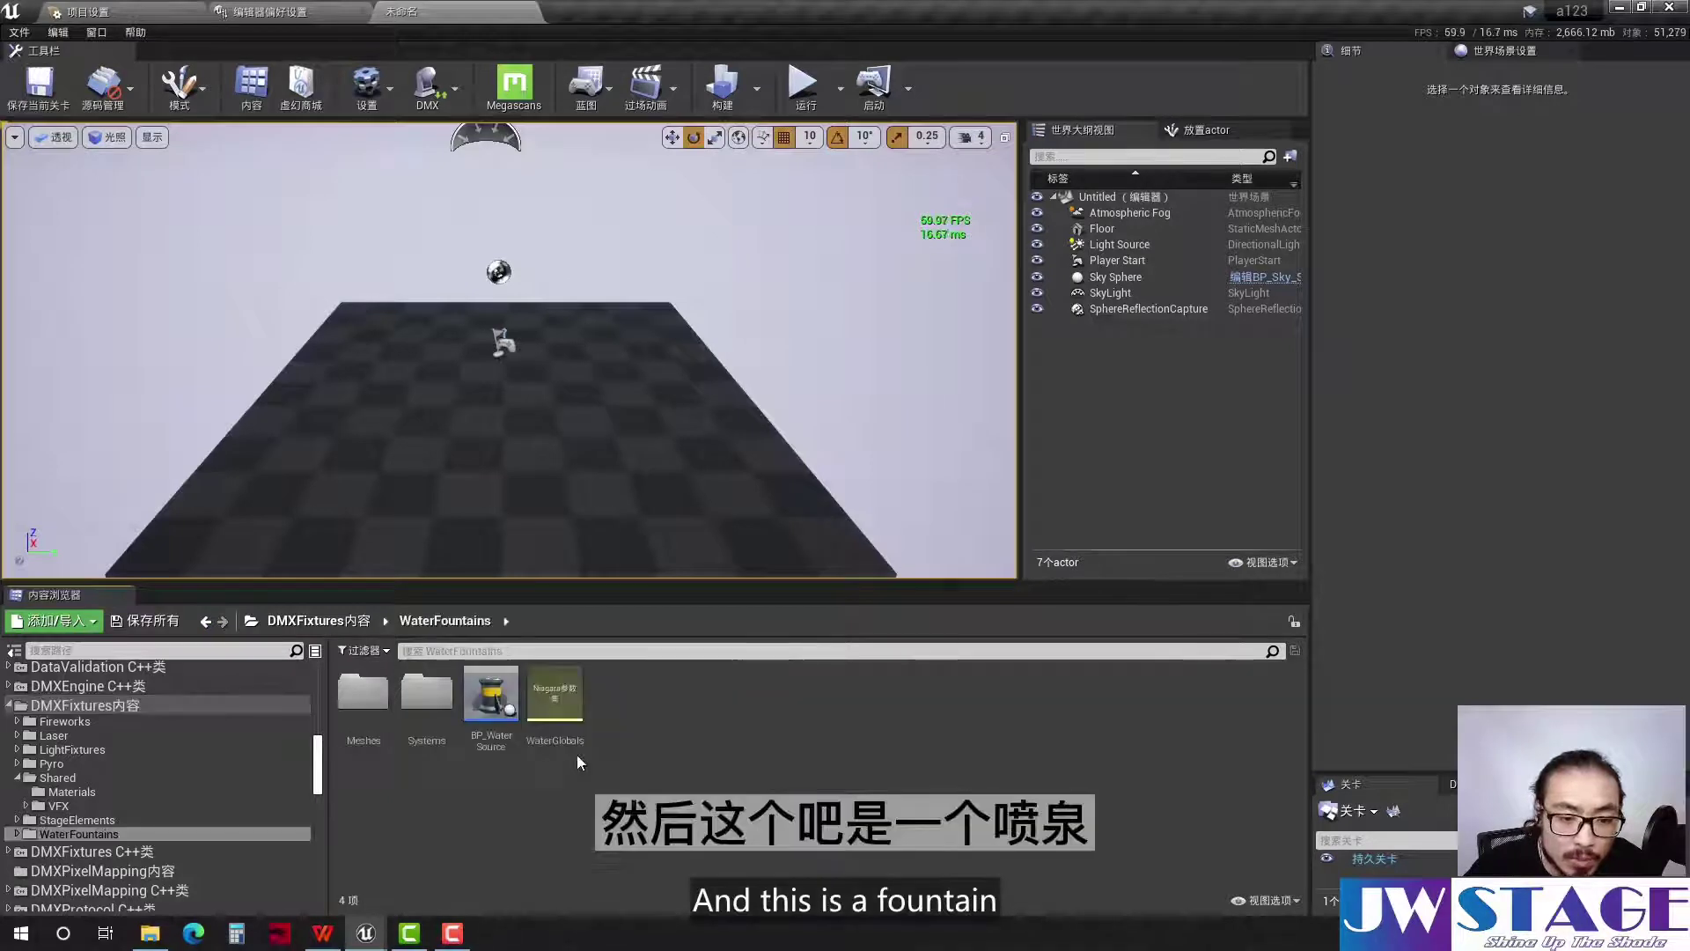
click(206, 621)
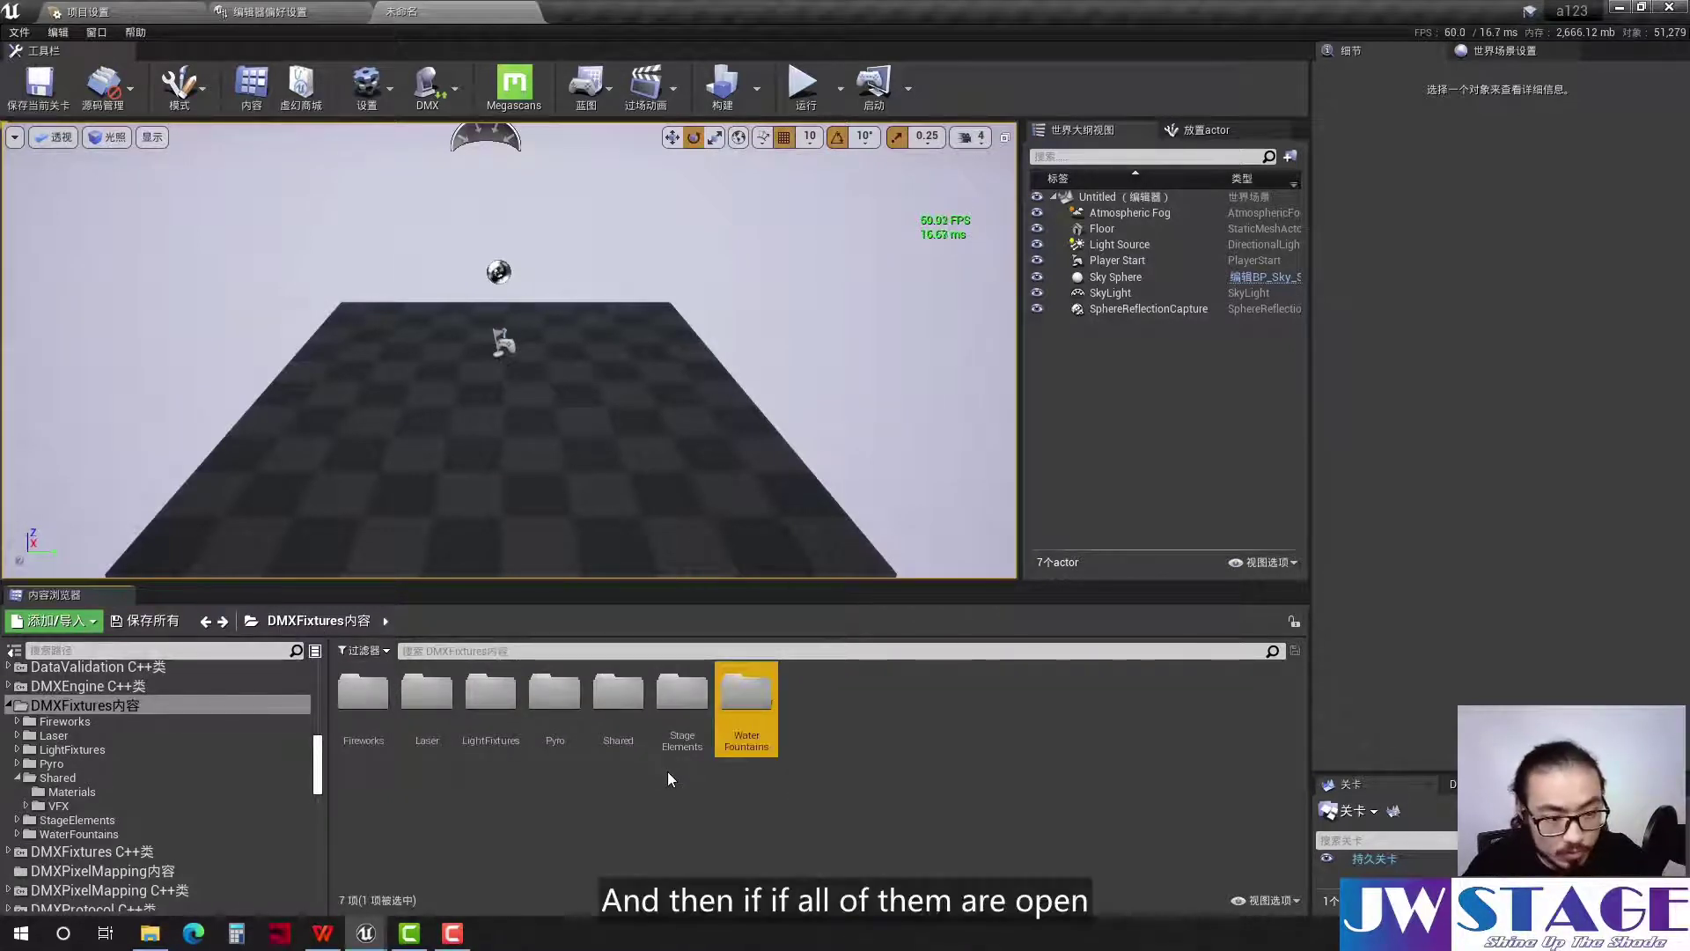
Open the Content Browser's view options, then the Edit menu leading to Plugins
click(1280, 903)
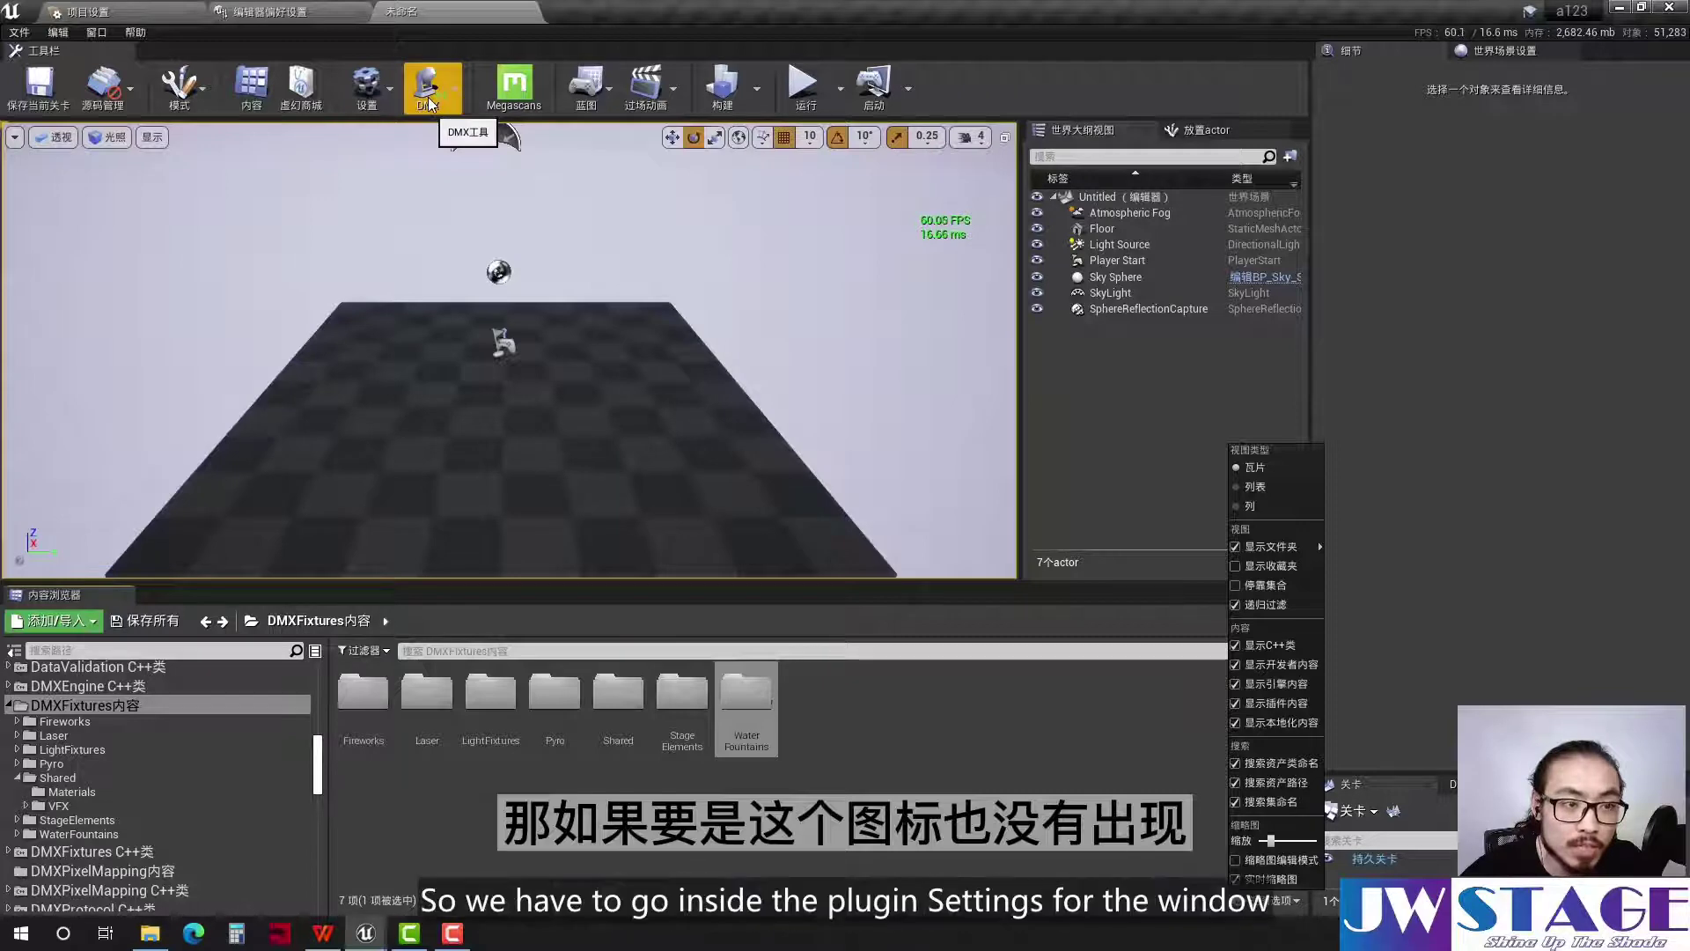
click(58, 33)
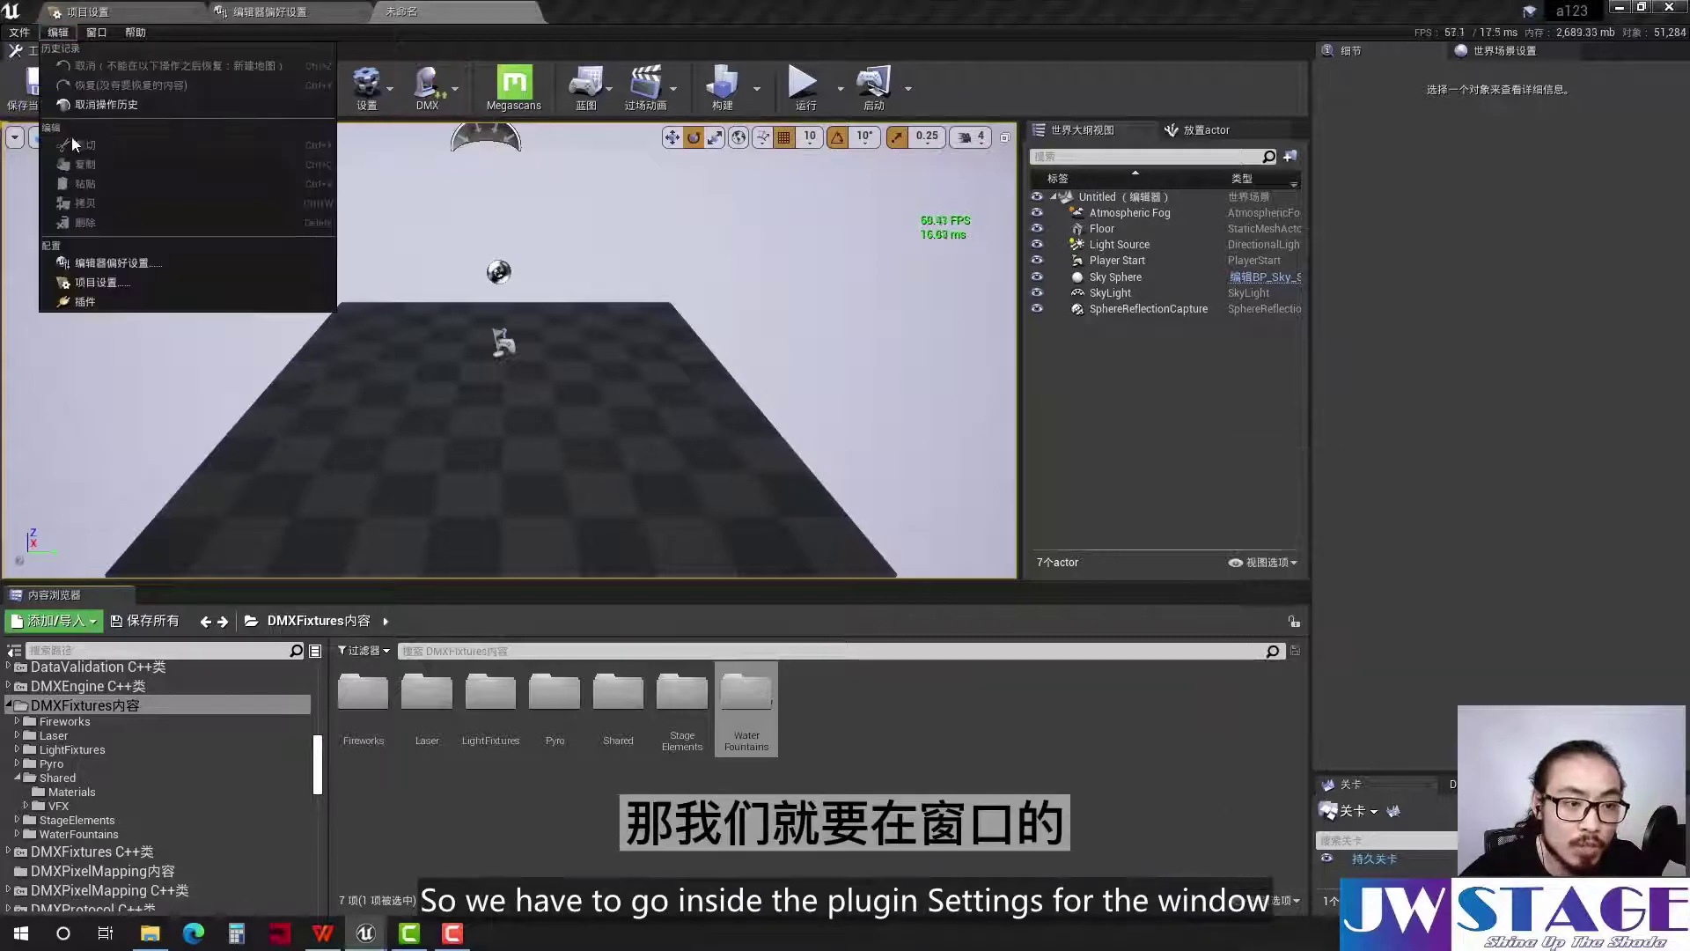
Show All plugins, search 'dmx' to confirm the four DMX plugins are enabled, then close Plugins
click(119, 302)
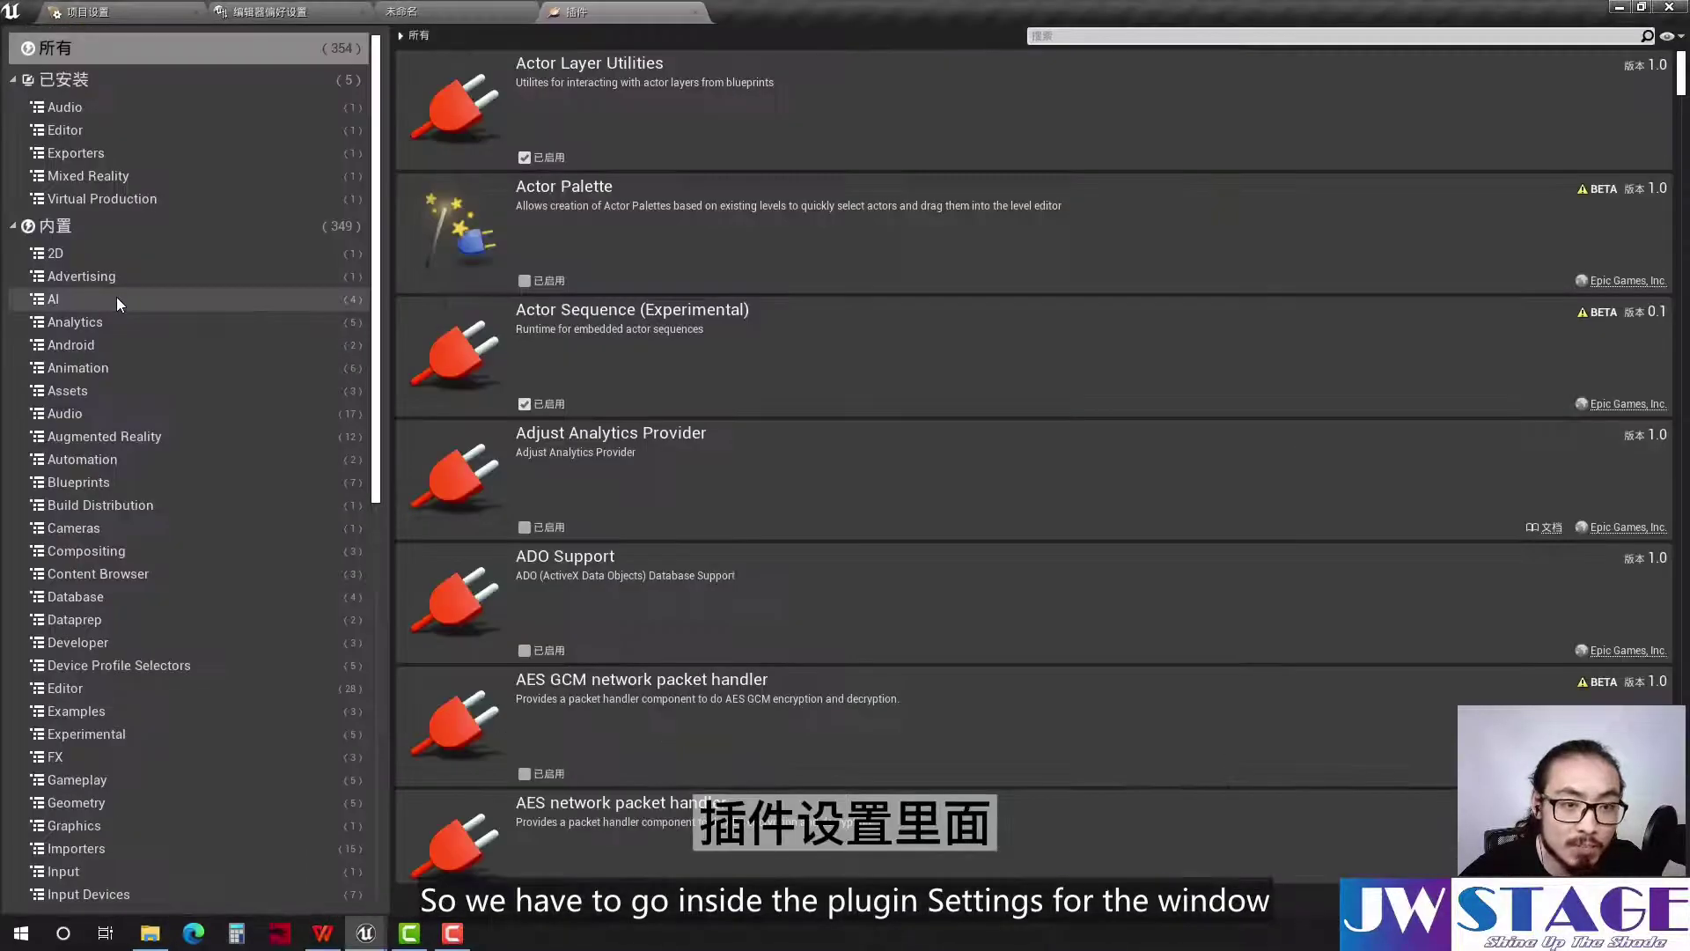
click(87, 50)
click(1079, 36)
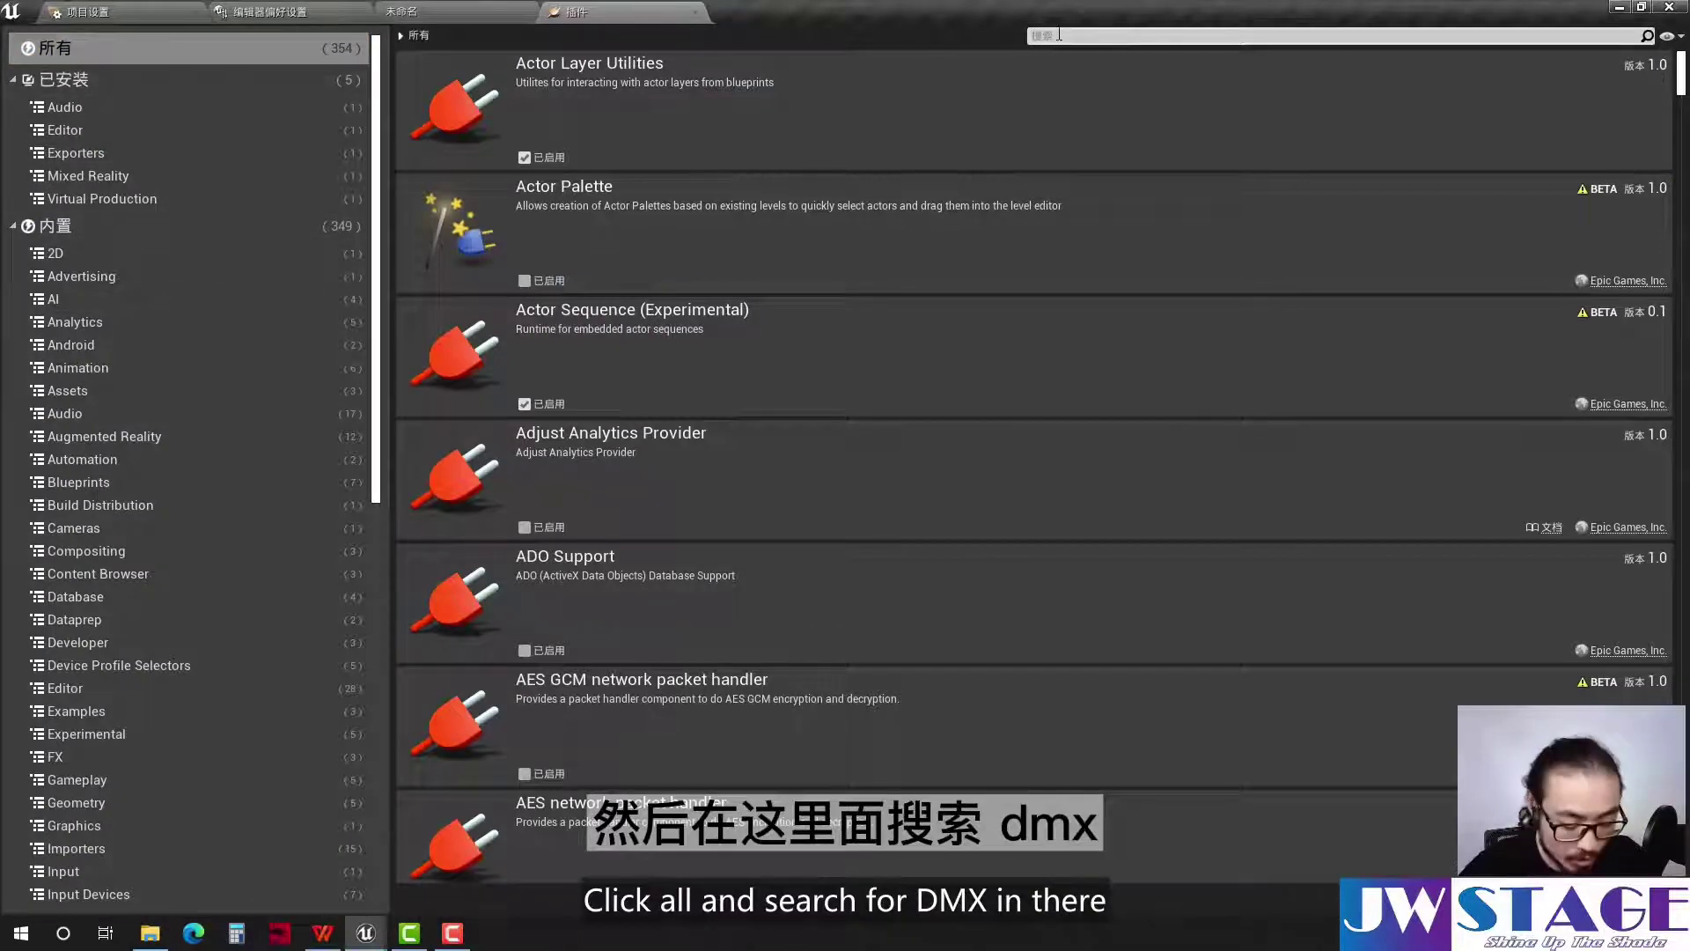
text(dmx)
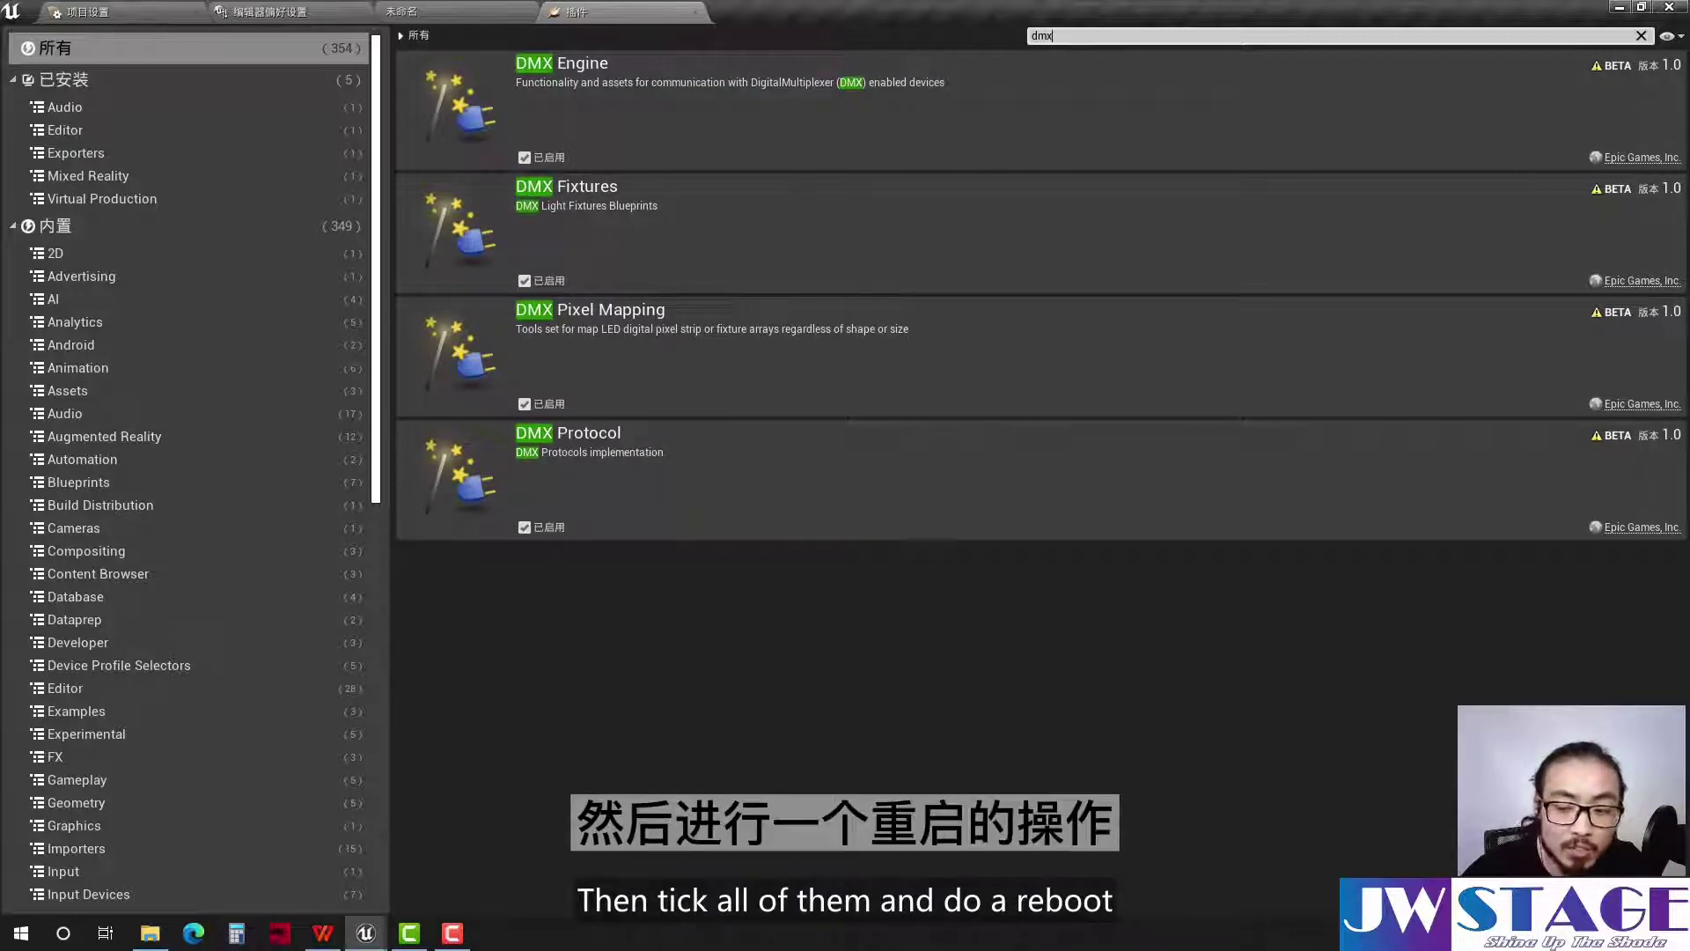
click(697, 11)
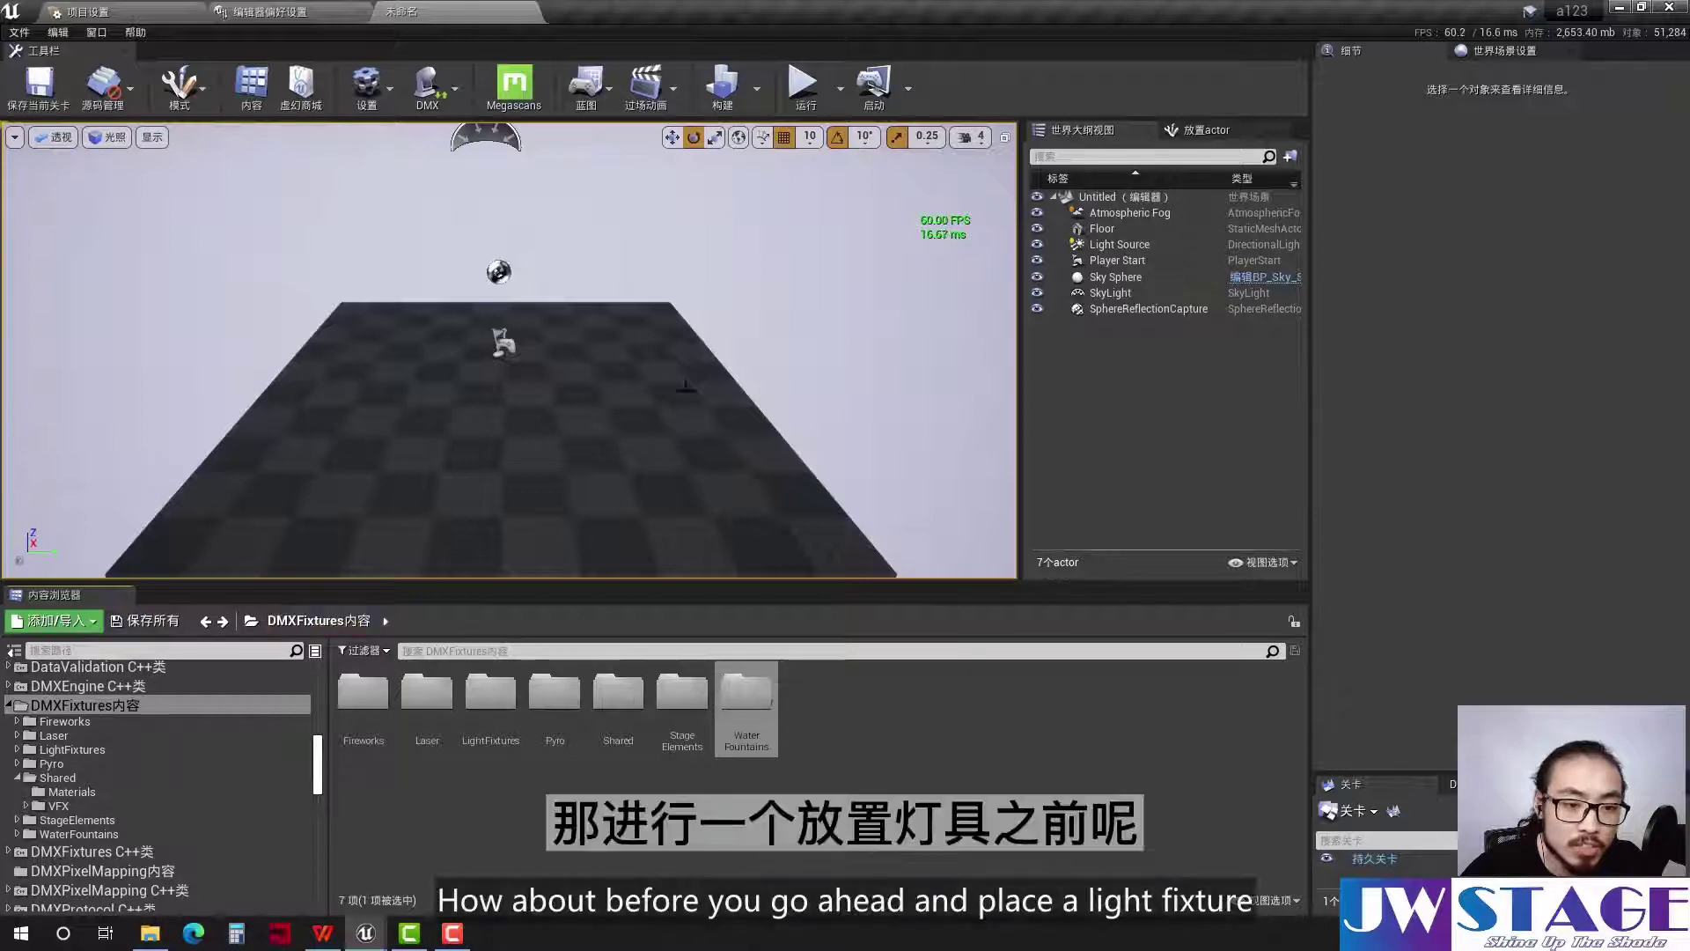
Turn the camera toward the floor's front edge and drag the splitter down to enlarge the viewport
right_drag(493, 396, 580, 493)
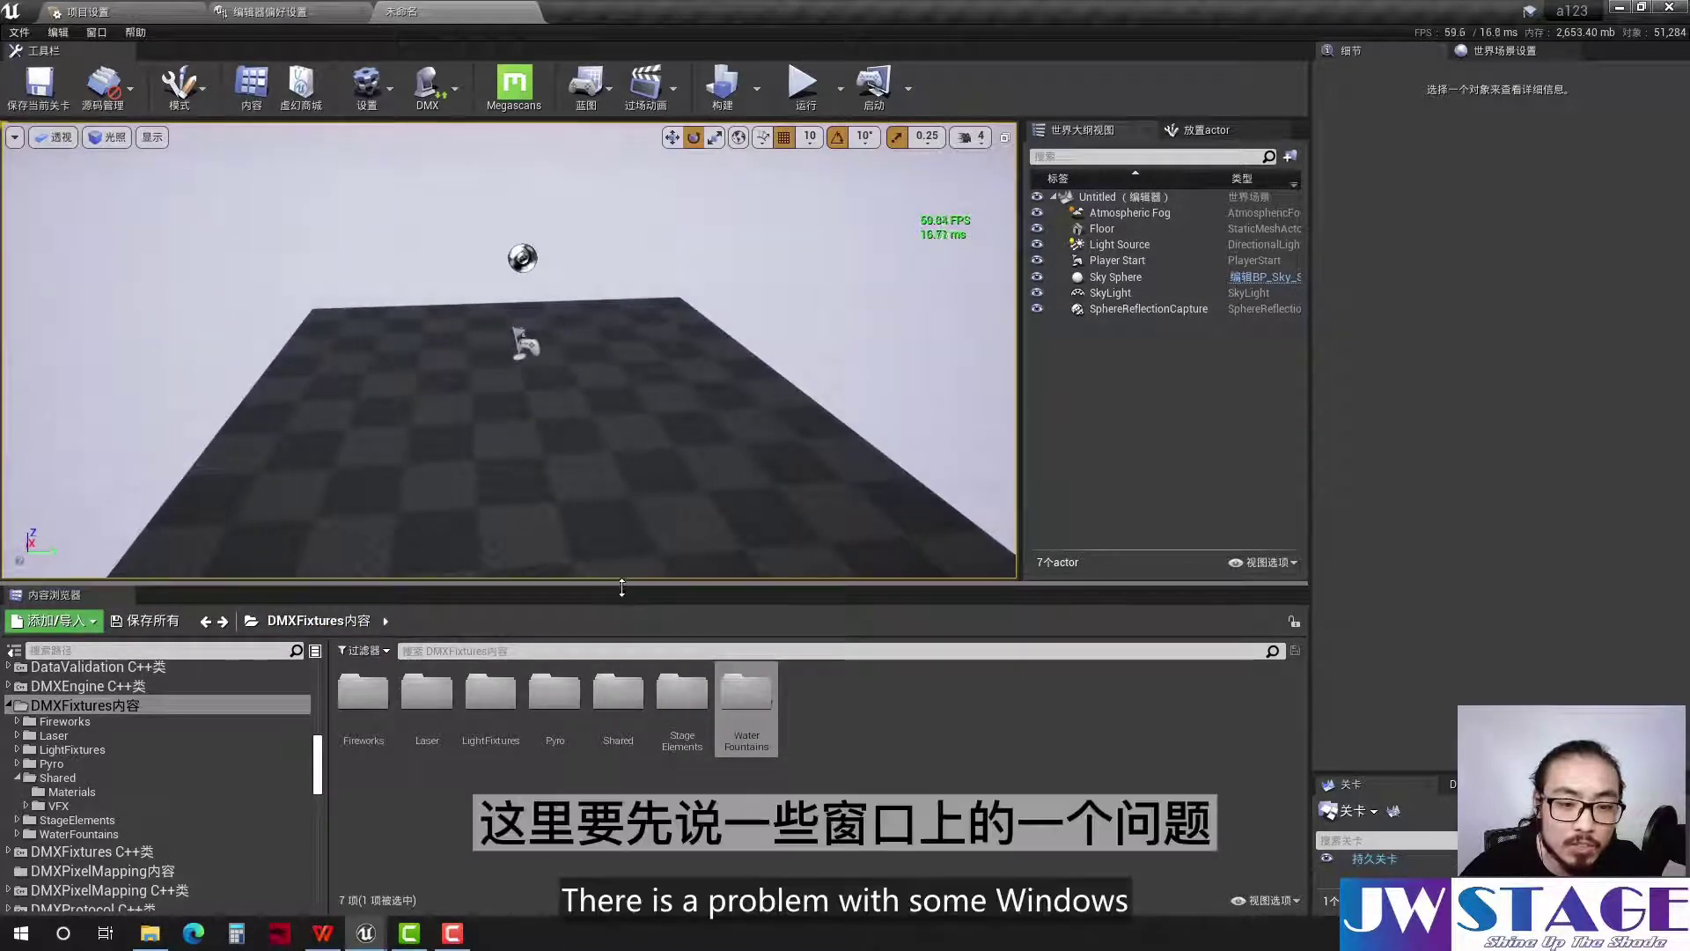
drag(623, 582, 627, 660)
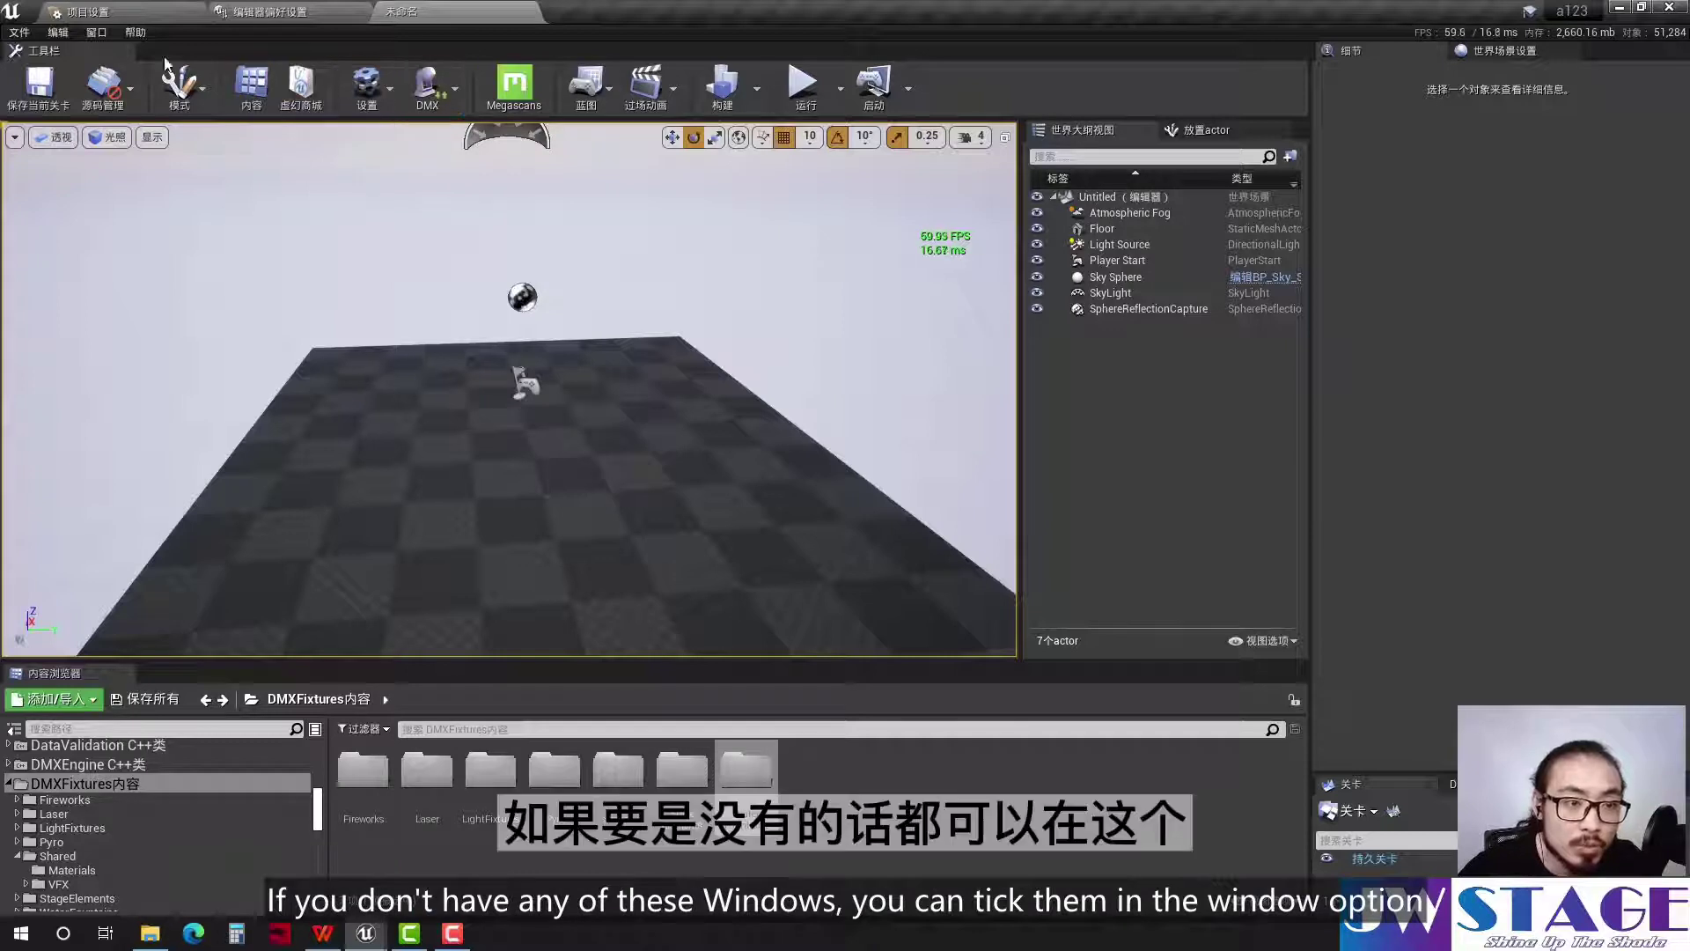
Open Content Browser 2 from the Window menu and widen the viewport and browser area
click(92, 34)
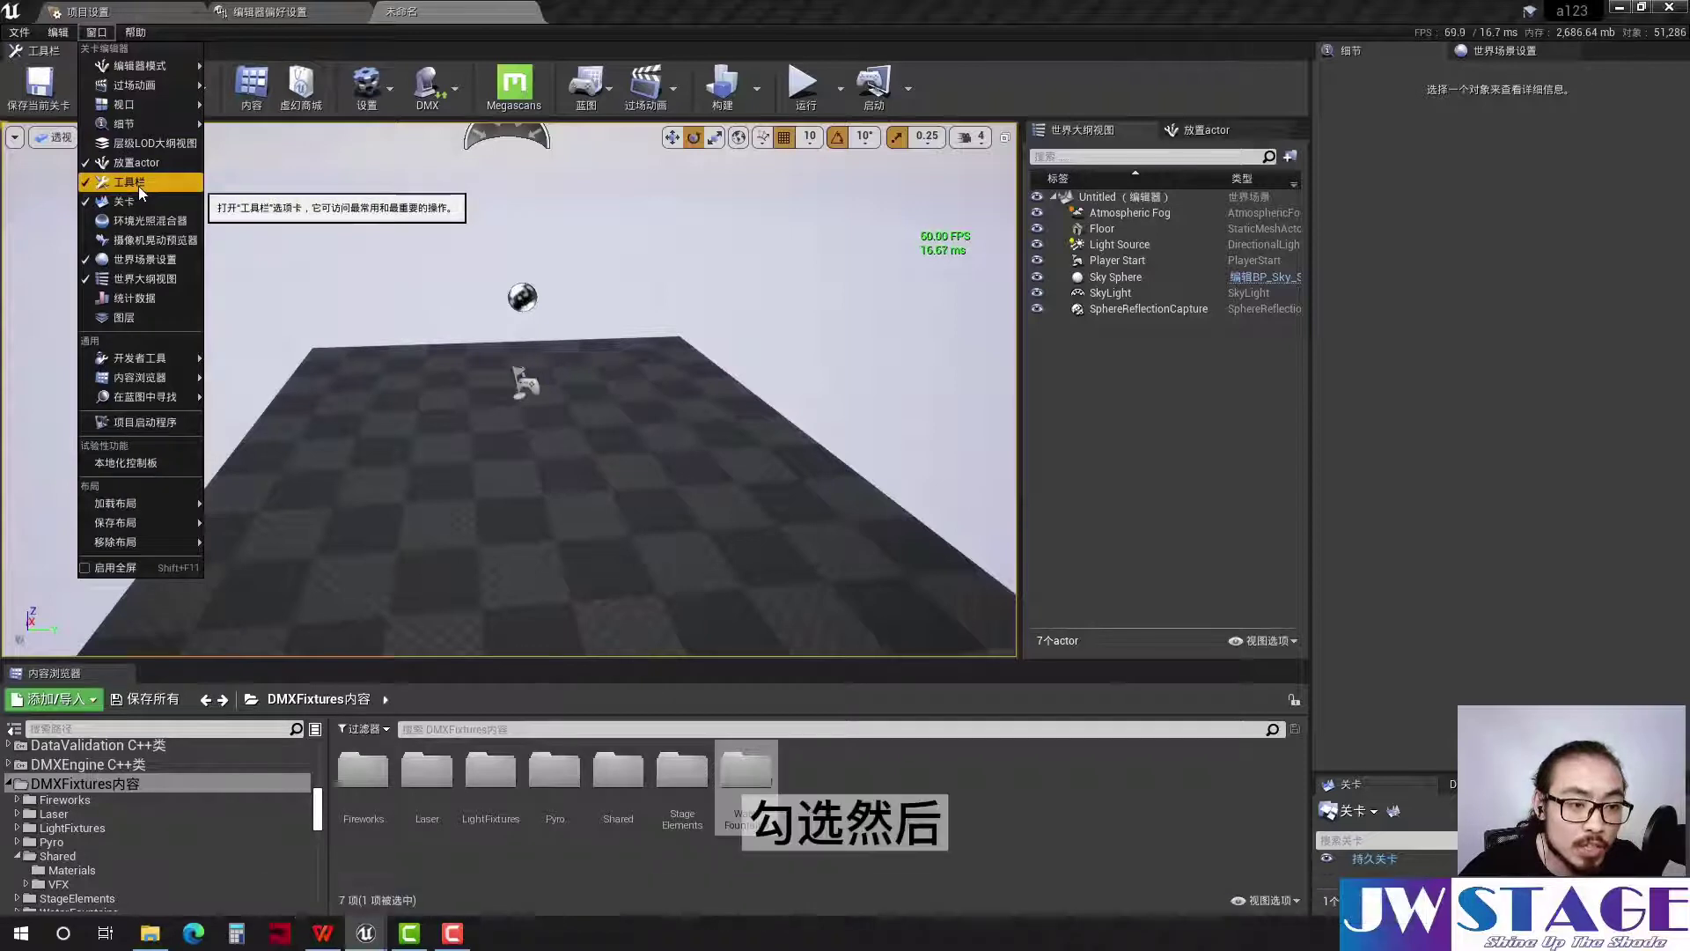
mouse_move(130, 384)
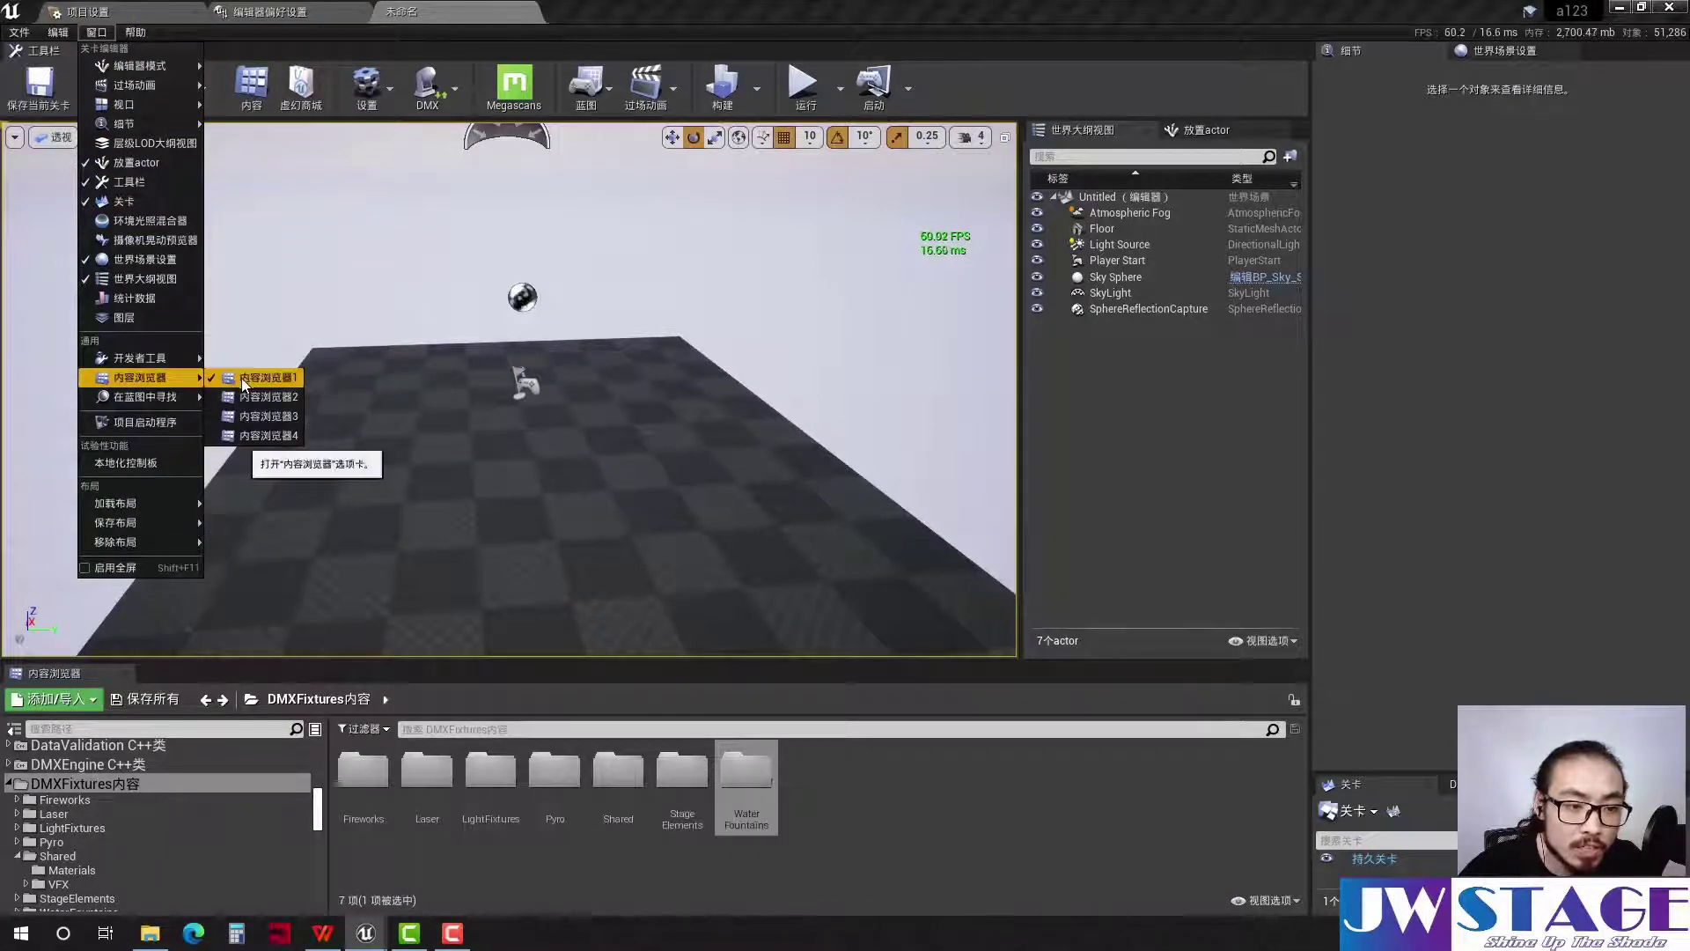
click(255, 397)
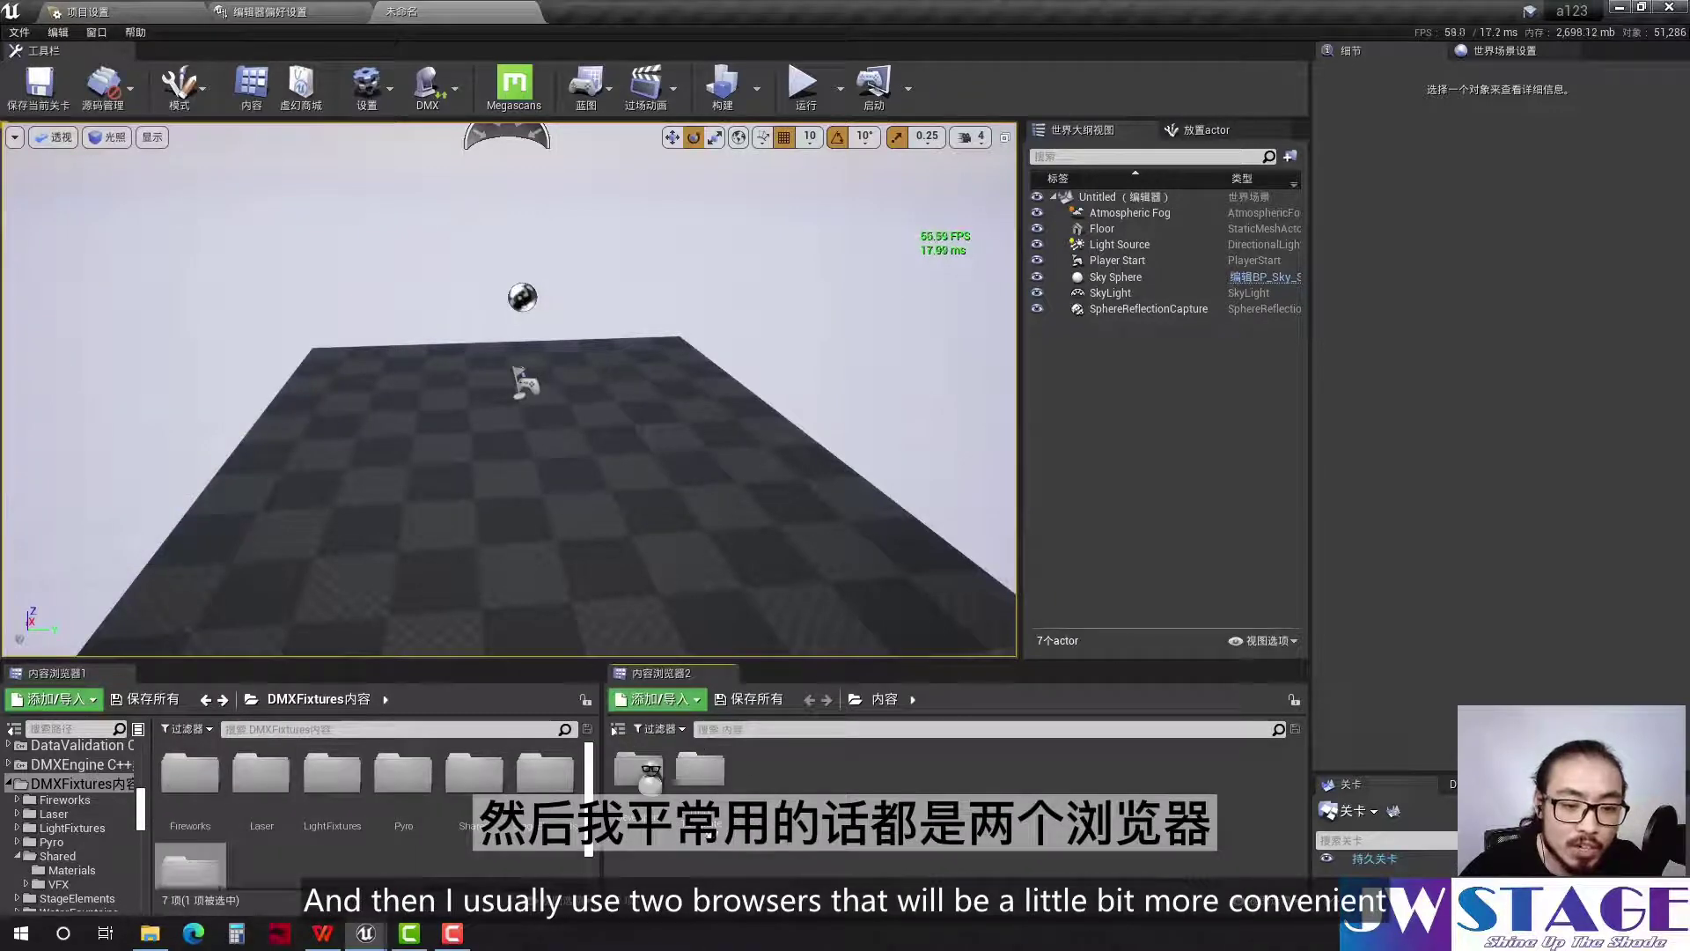
mouse_move(1311, 792)
mouse_down()
mouse_move(1339, 792)
mouse_move(1408, 636)
mouse_up()
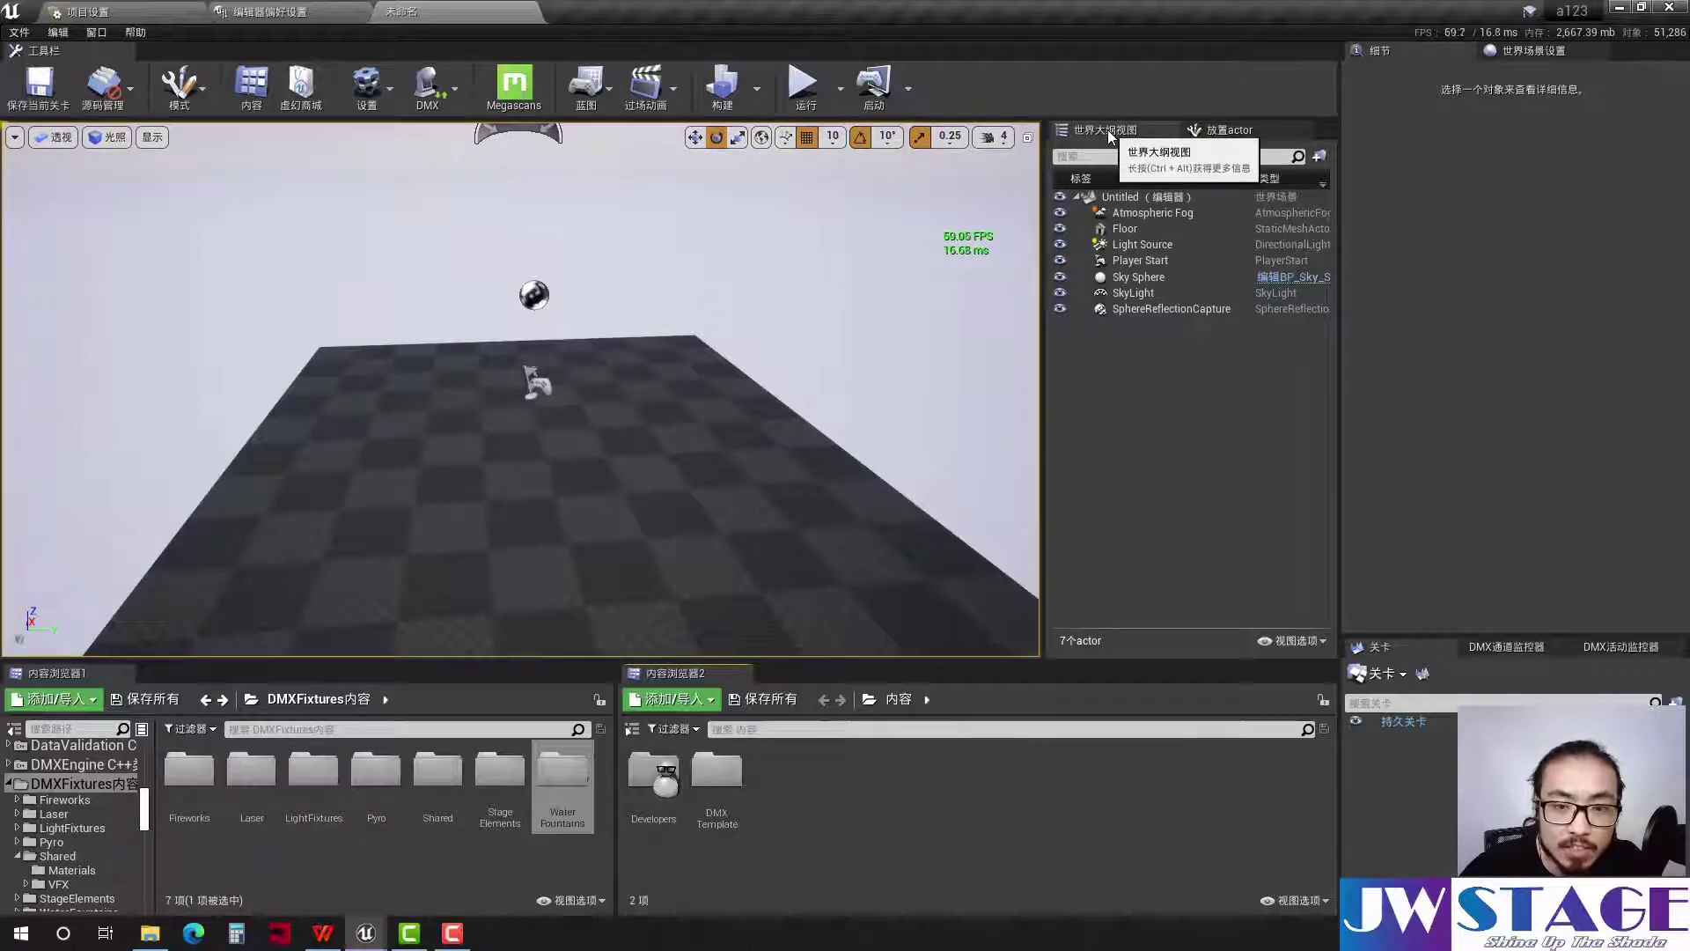
Select Floor and Sky Sphere in the World Outliner, then focus and orbit the viewport on the Floor
click(1138, 244)
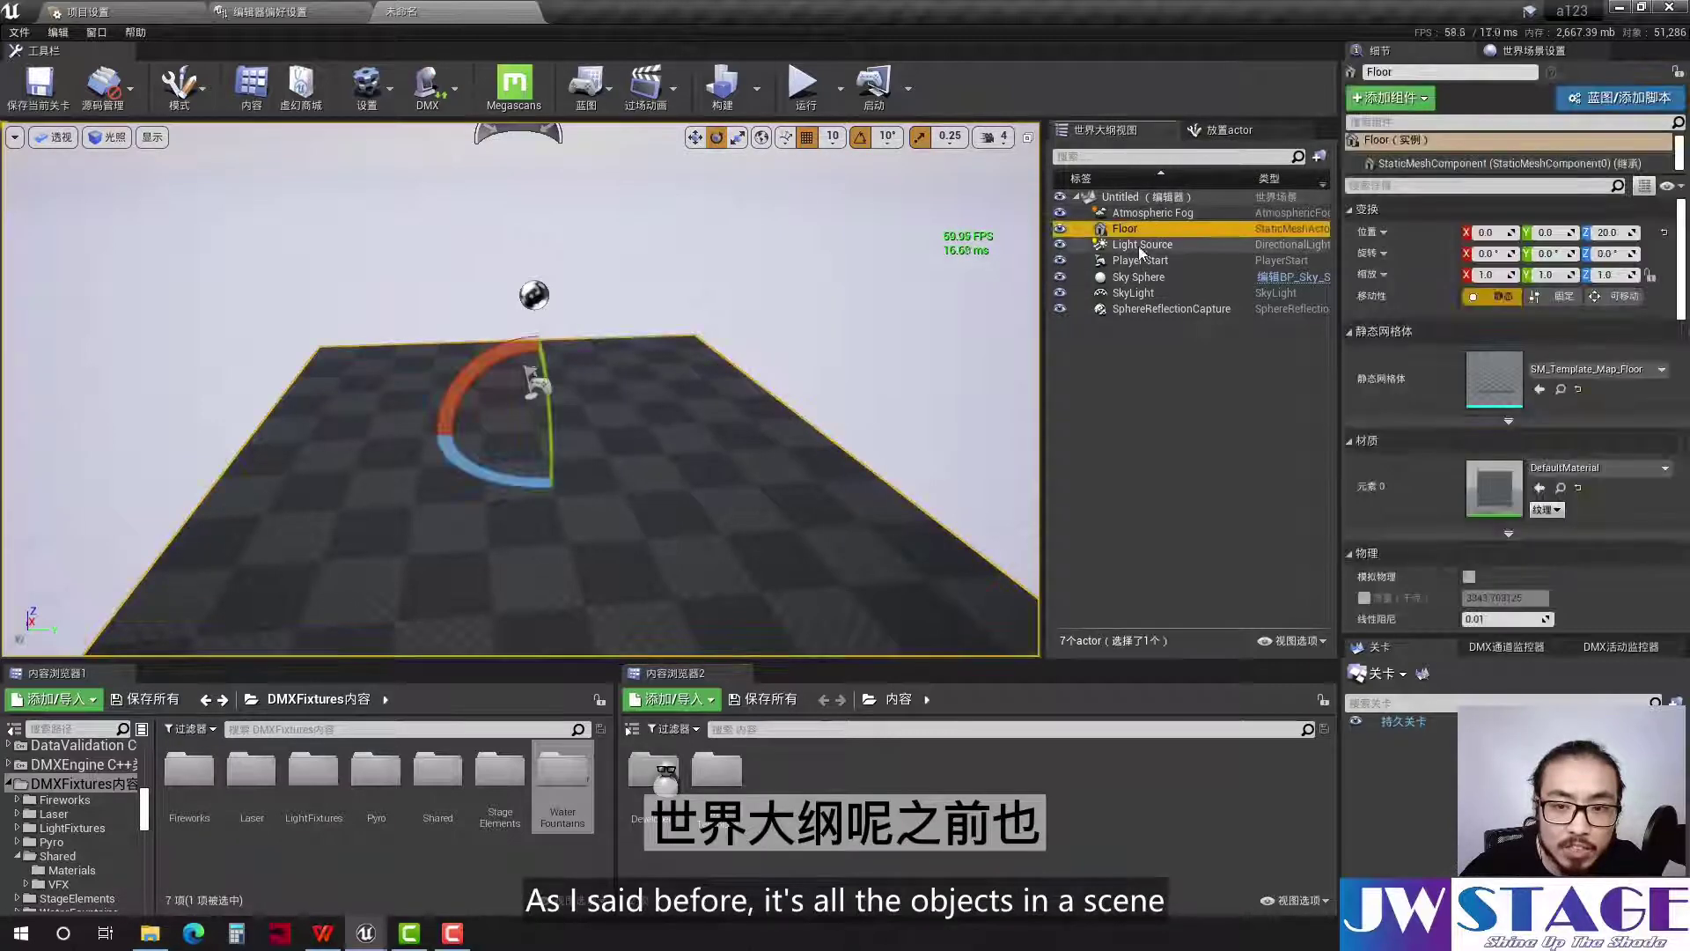
click(1140, 262)
click(1137, 277)
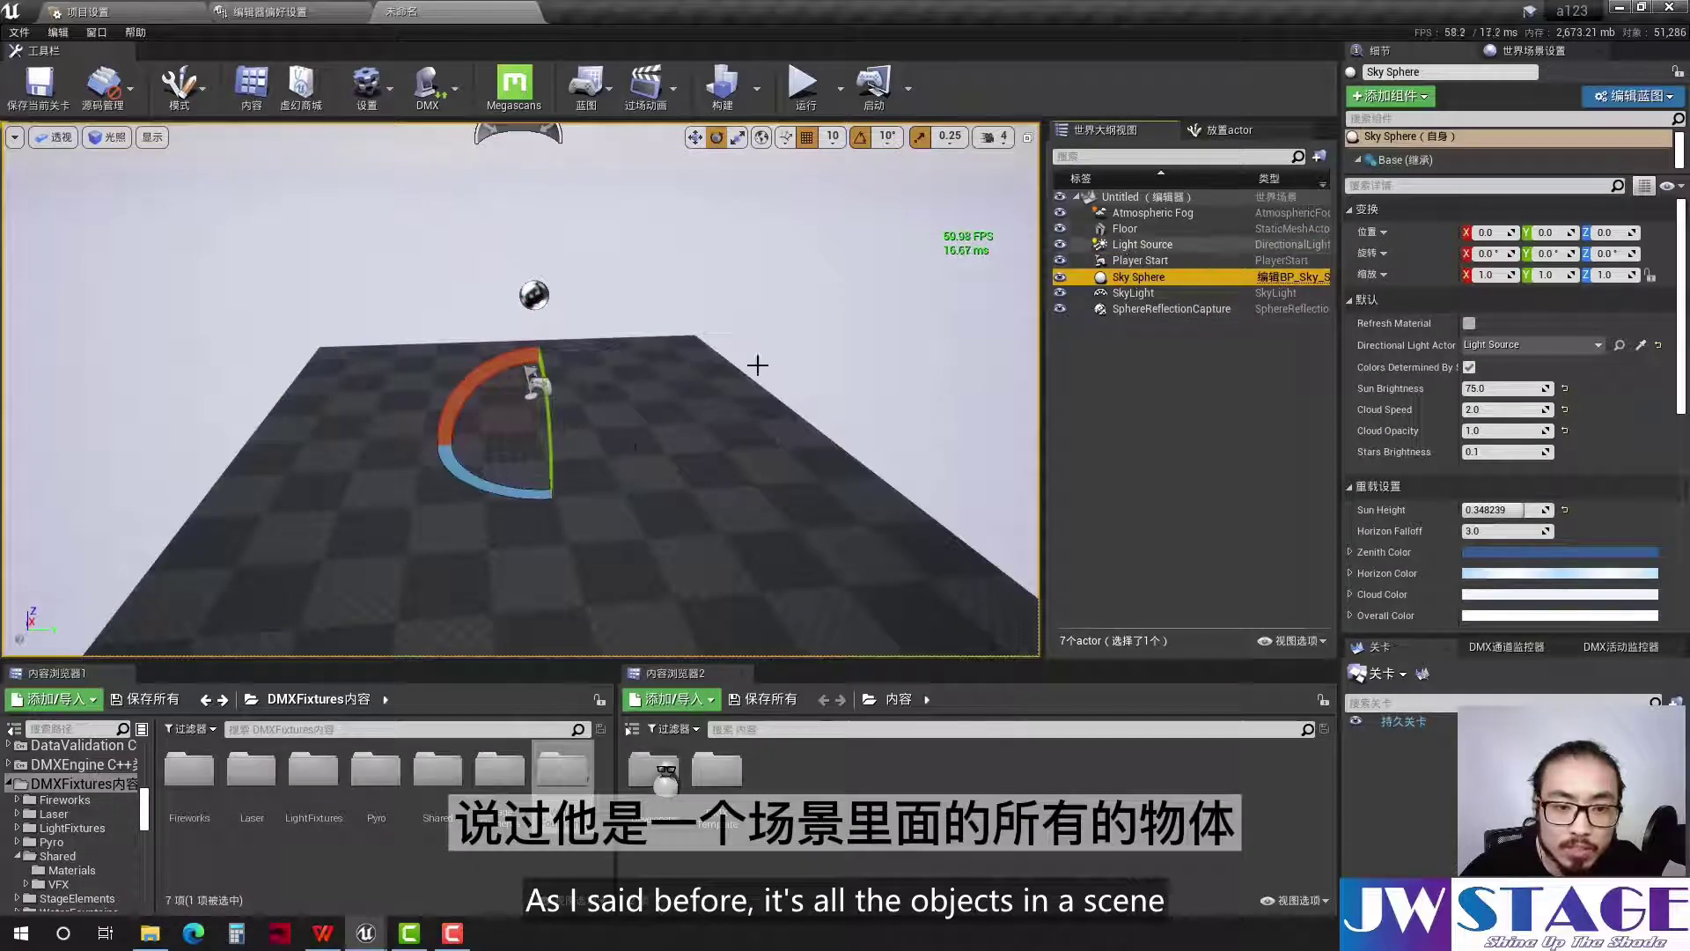
click(1131, 228)
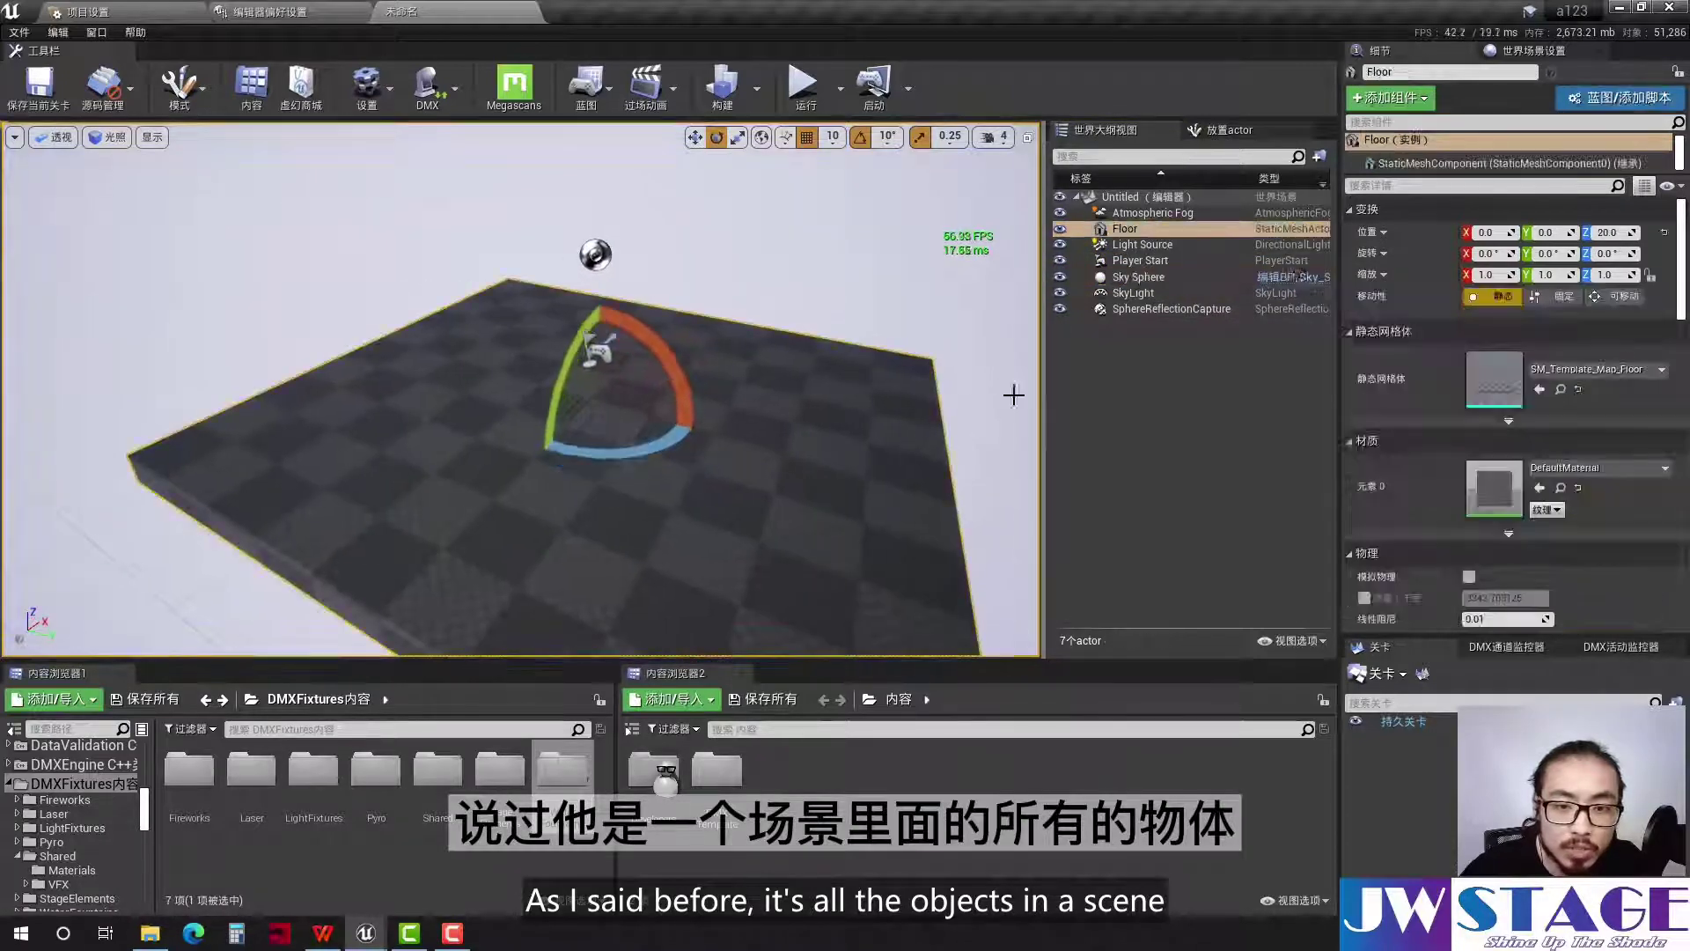
click(1150, 259)
click(1137, 277)
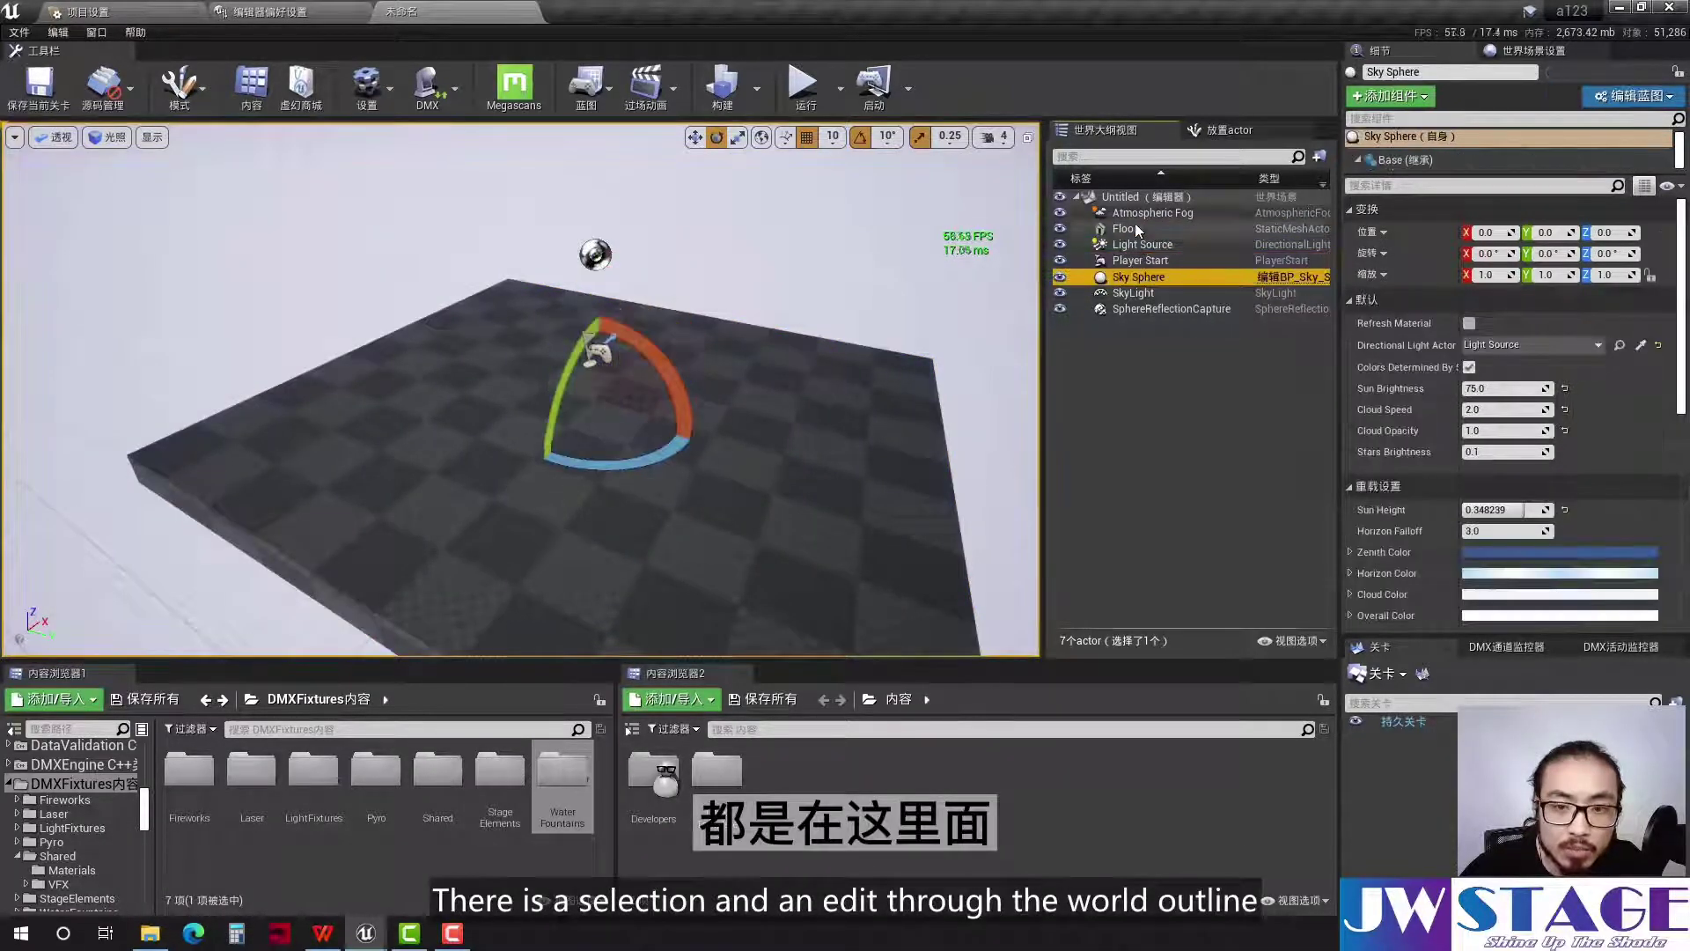
click(1133, 229)
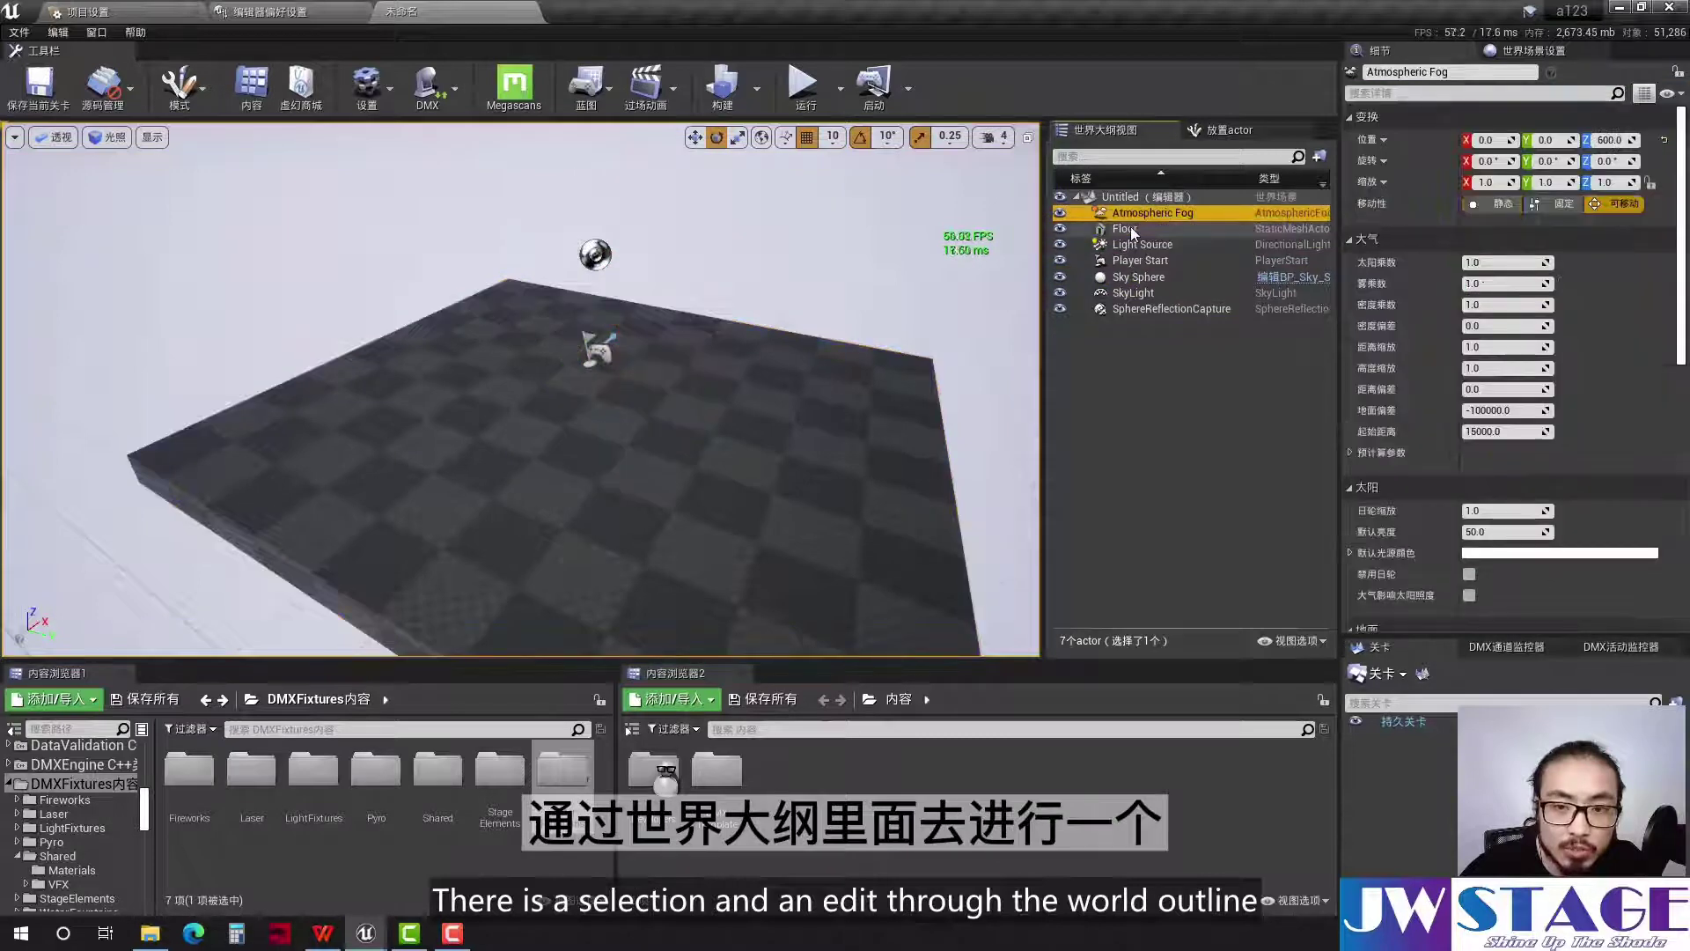
double_click(1133, 228)
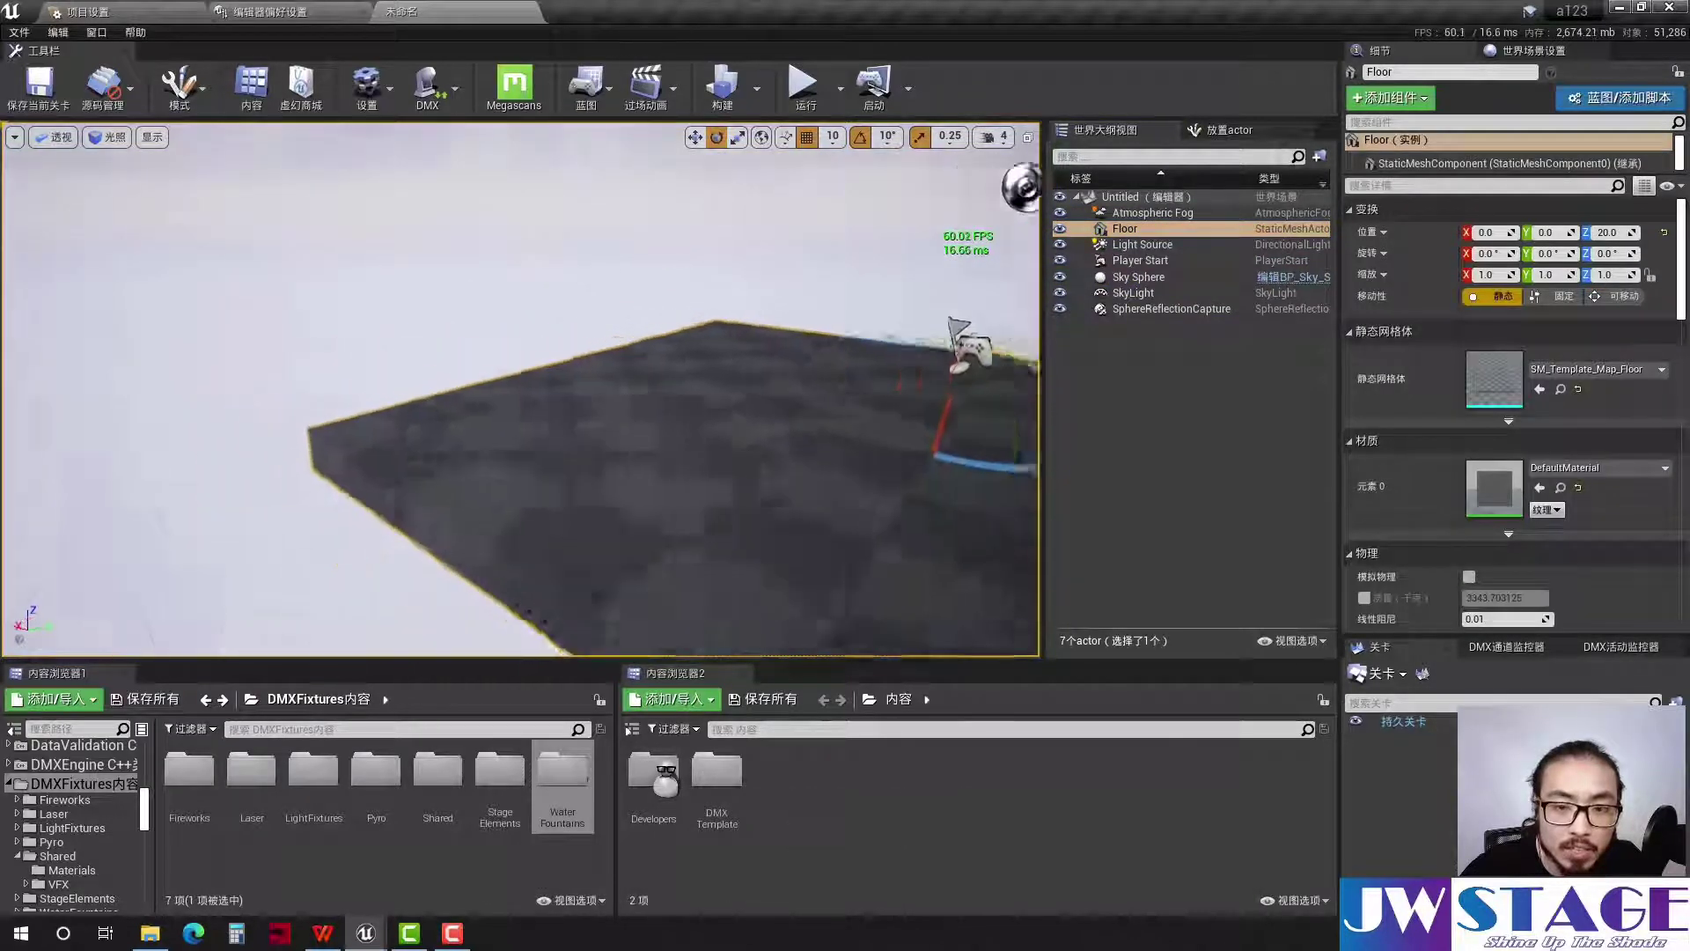
mouse_move(519, 391)
alt+mouse_down()
mouse_move(616, 387)
mouse_move(567, 211)
alt+mouse_up()
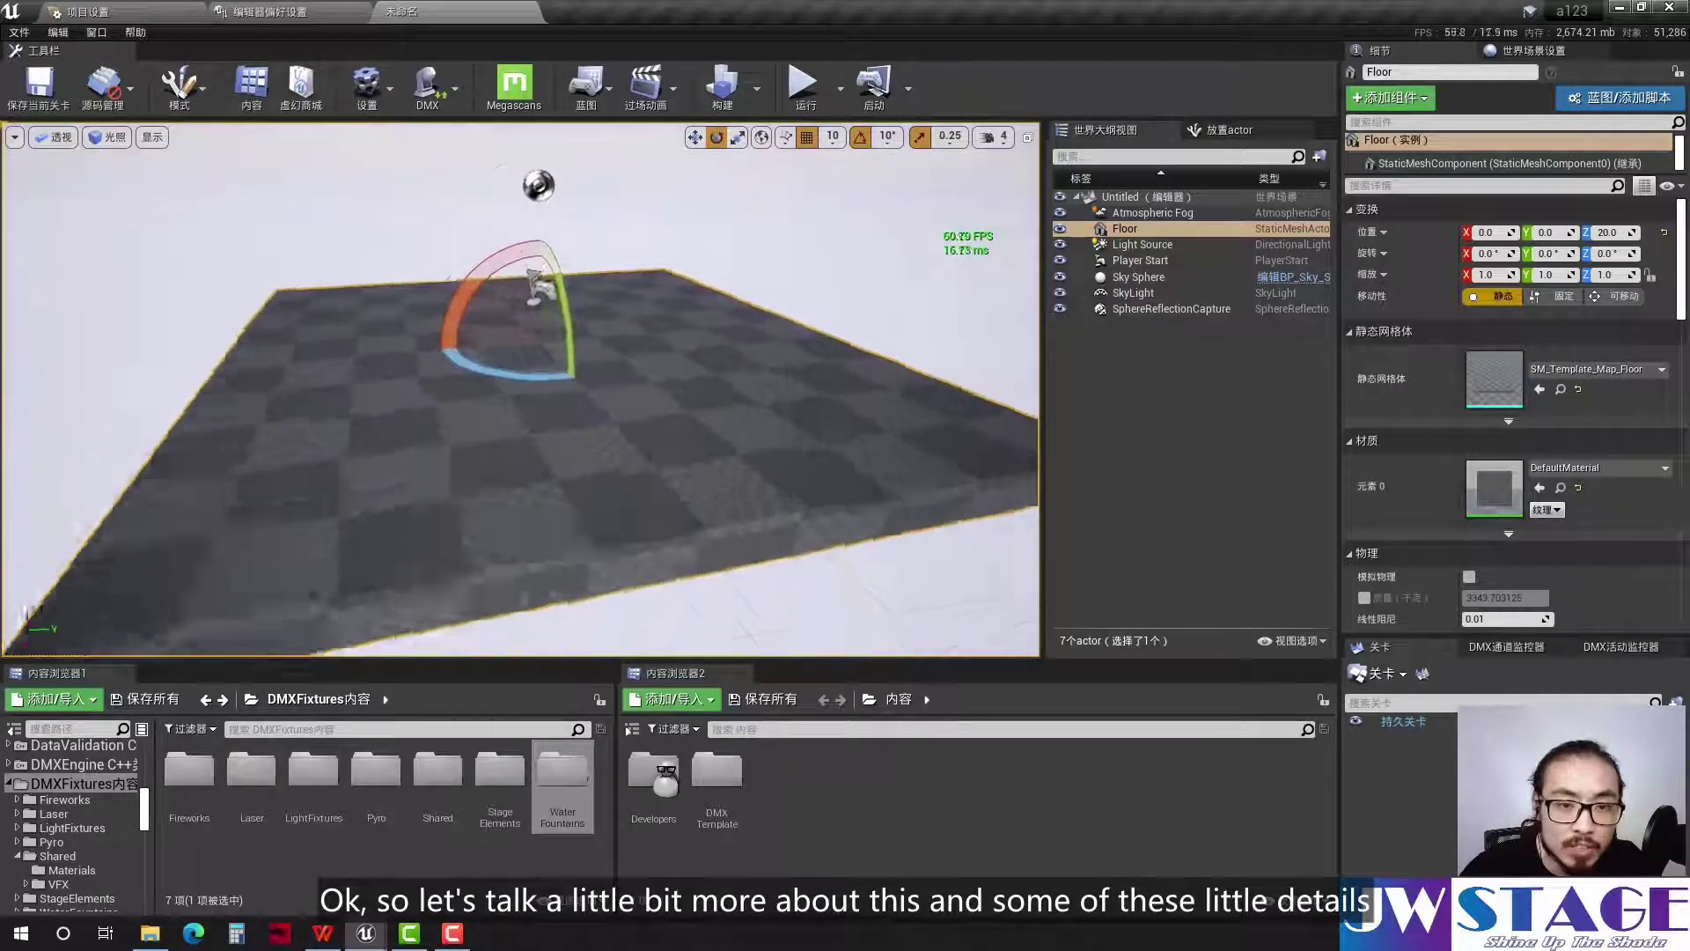
Narrow the viewport field of view, then reset it to 90
click(14, 137)
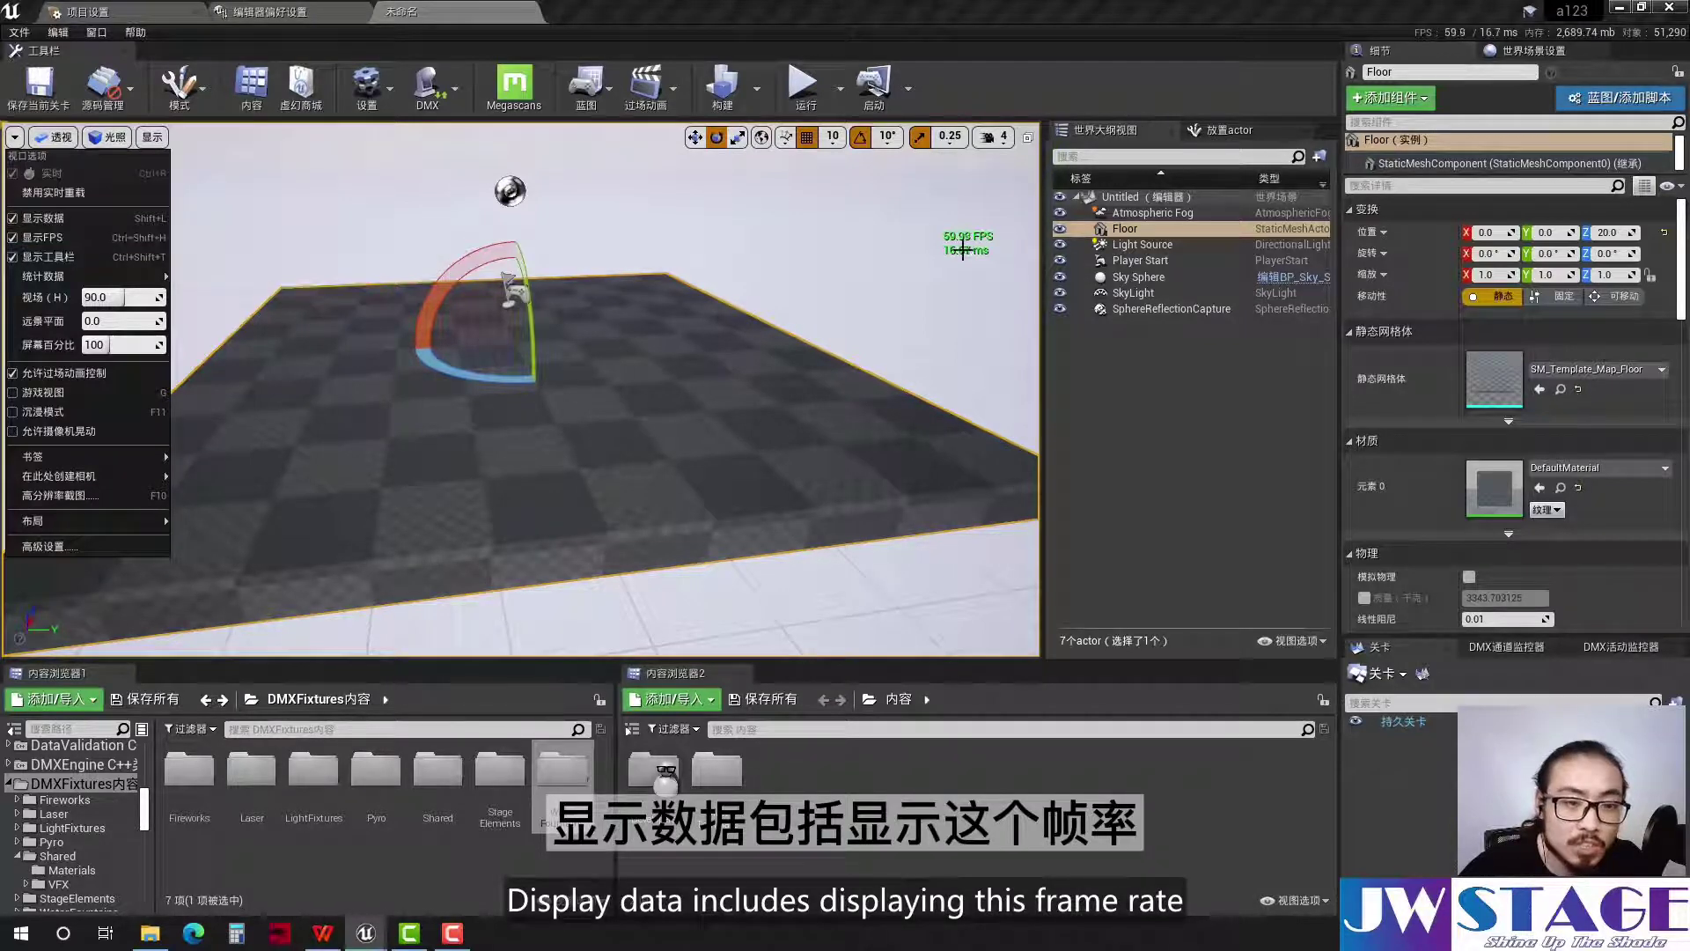
mouse_move(88, 275)
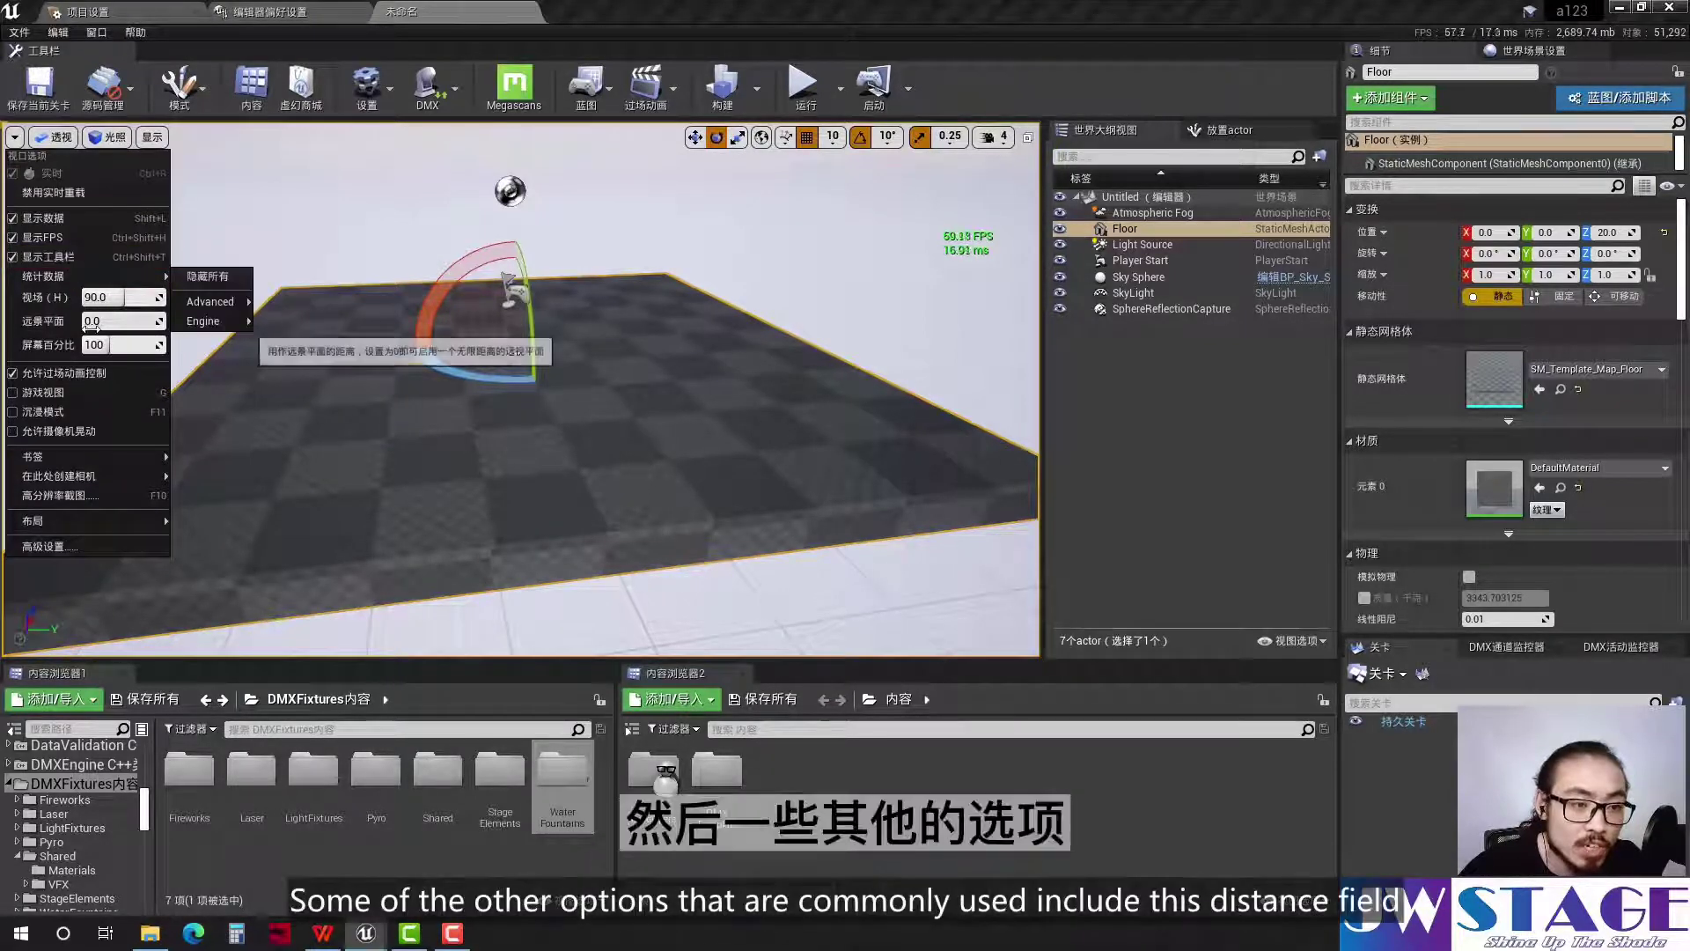
mouse_move(126, 300)
mouse_down()
mouse_move(88, 300)
mouse_move(114, 297)
mouse_up()
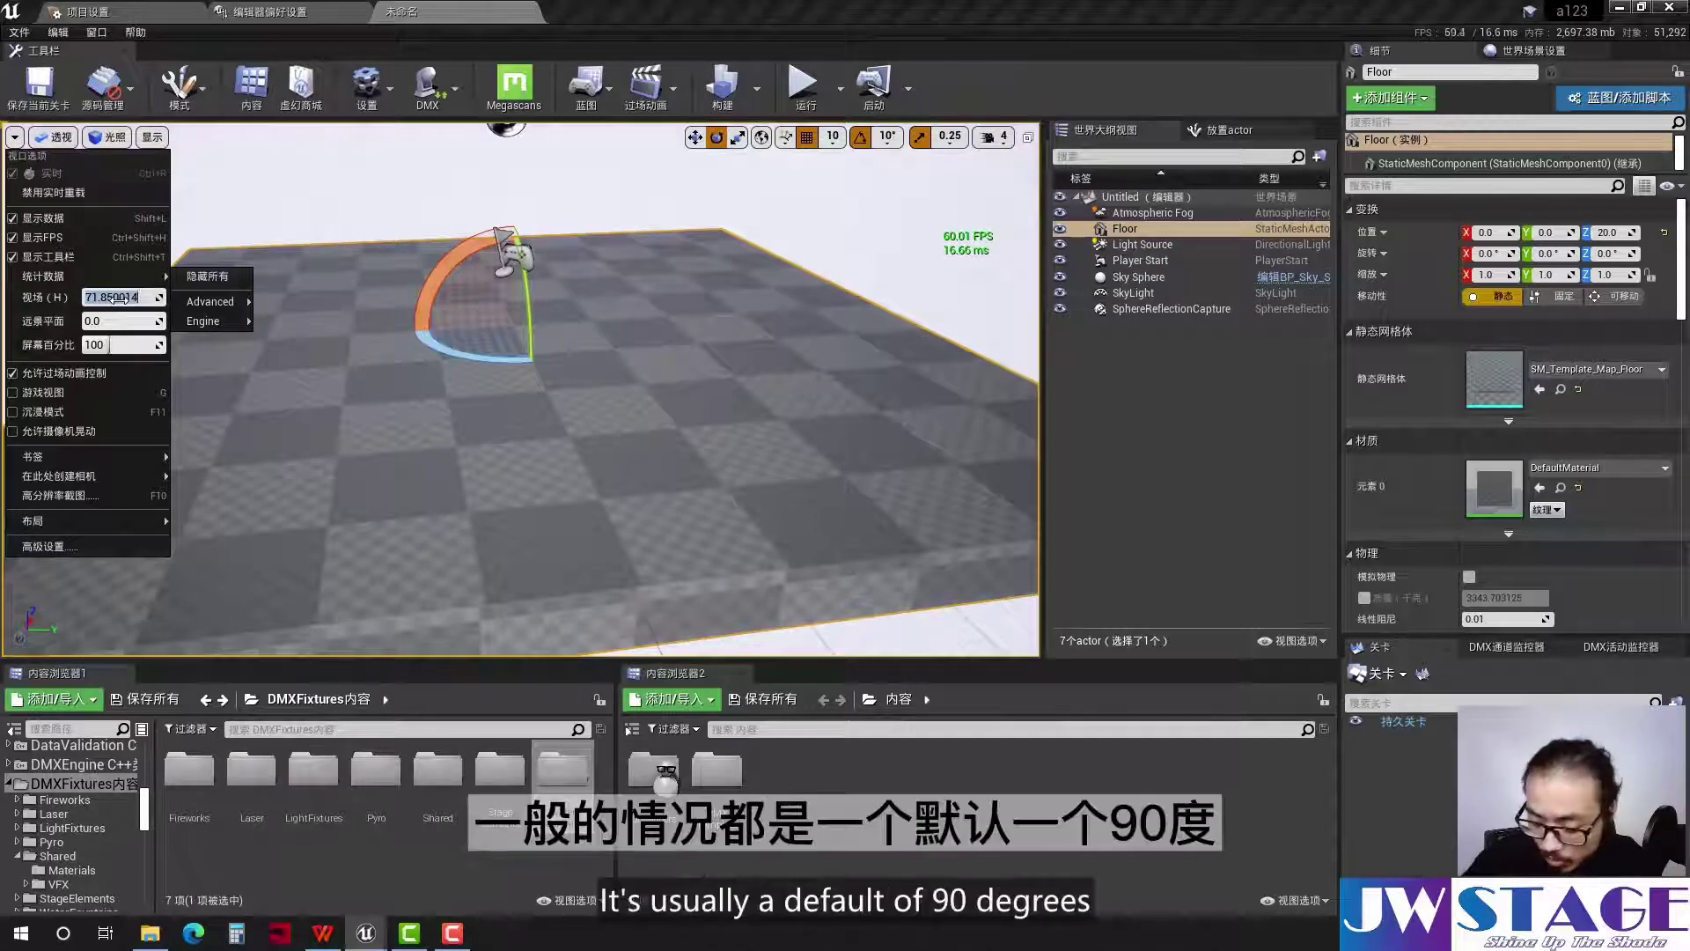
text(90)
key(Return)
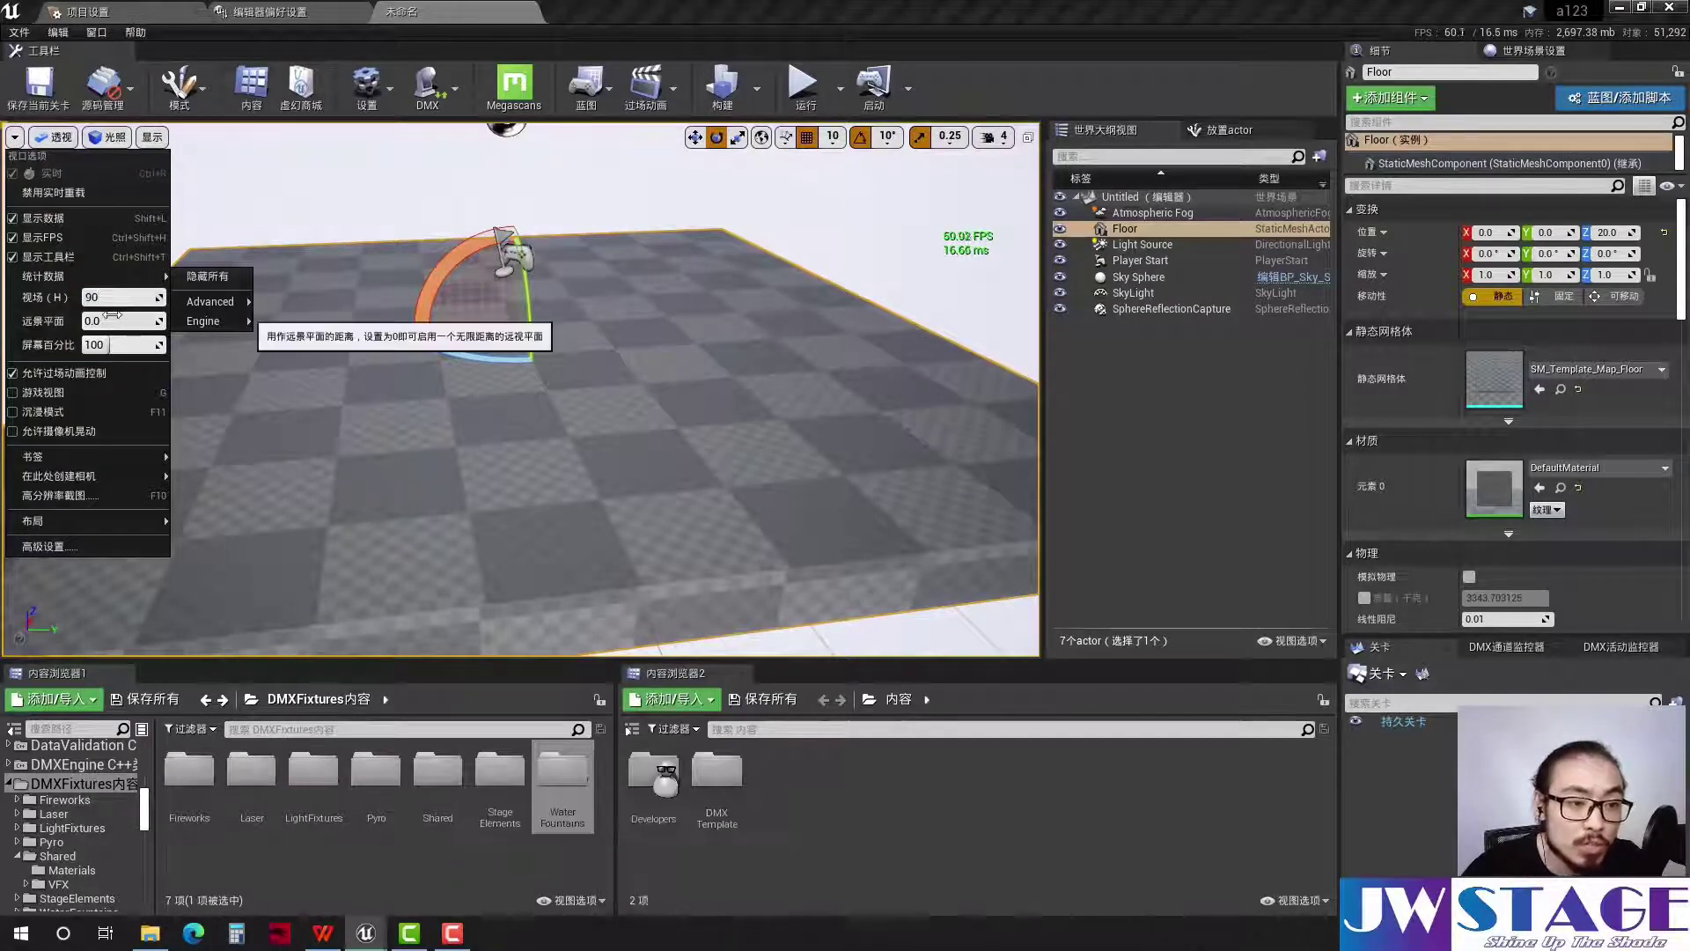
drag(123, 344, 139, 350)
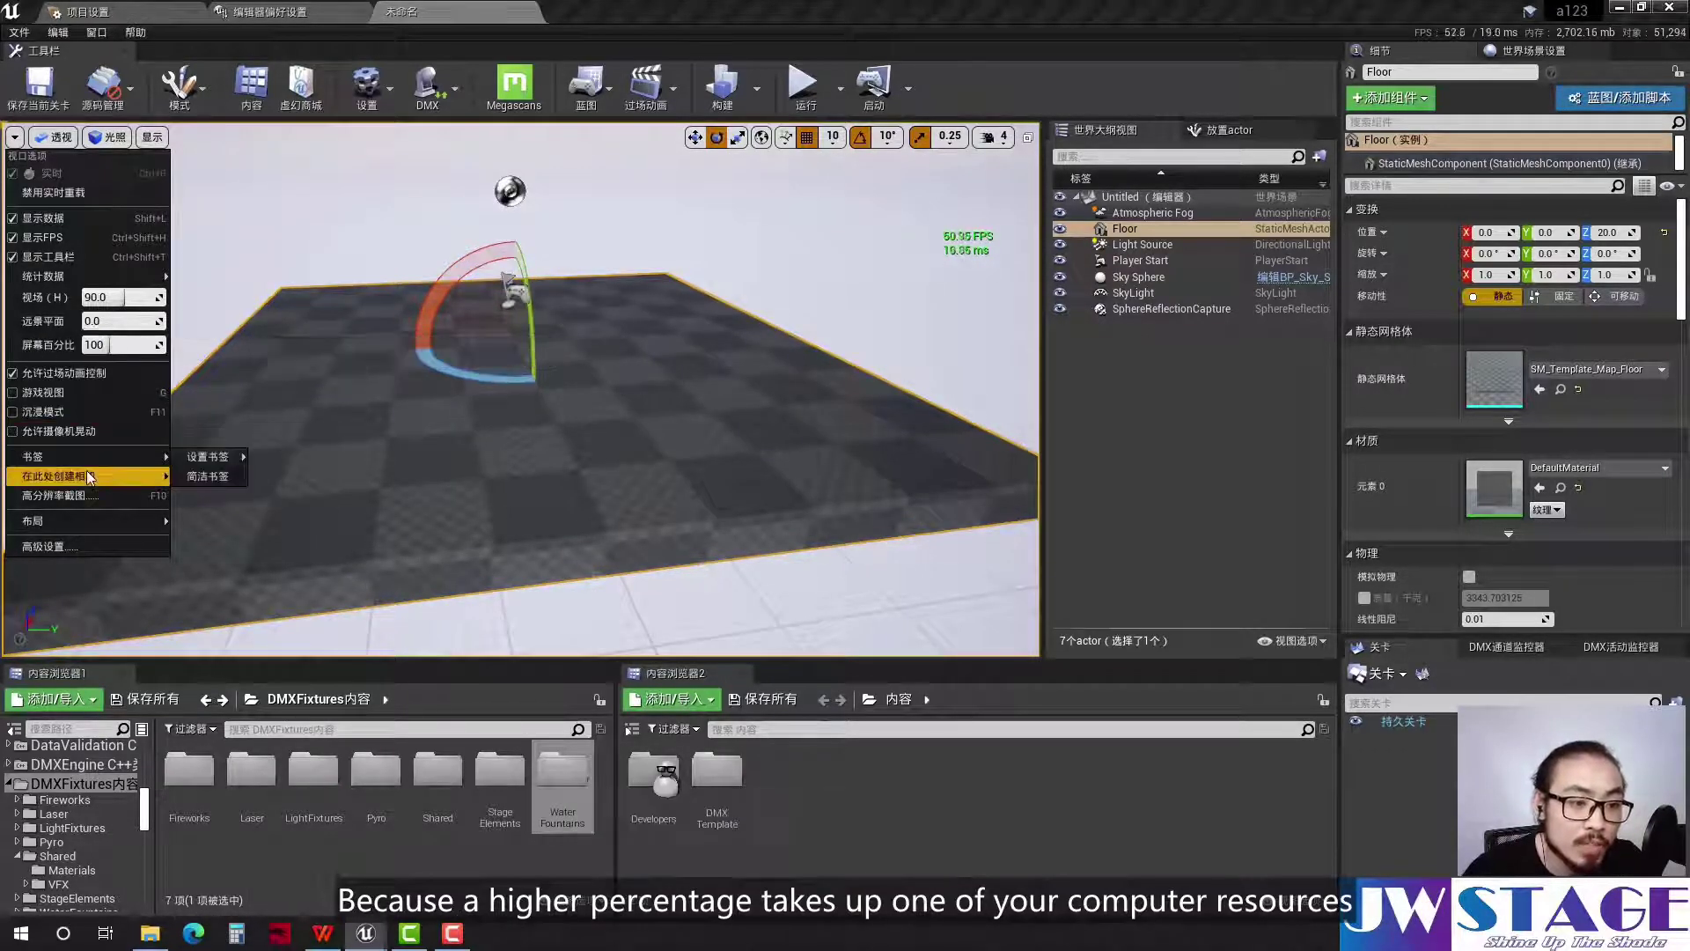
Try the Bottom and Right orthographic views, ending back in Perspective
click(60, 136)
click(60, 136)
click(82, 196)
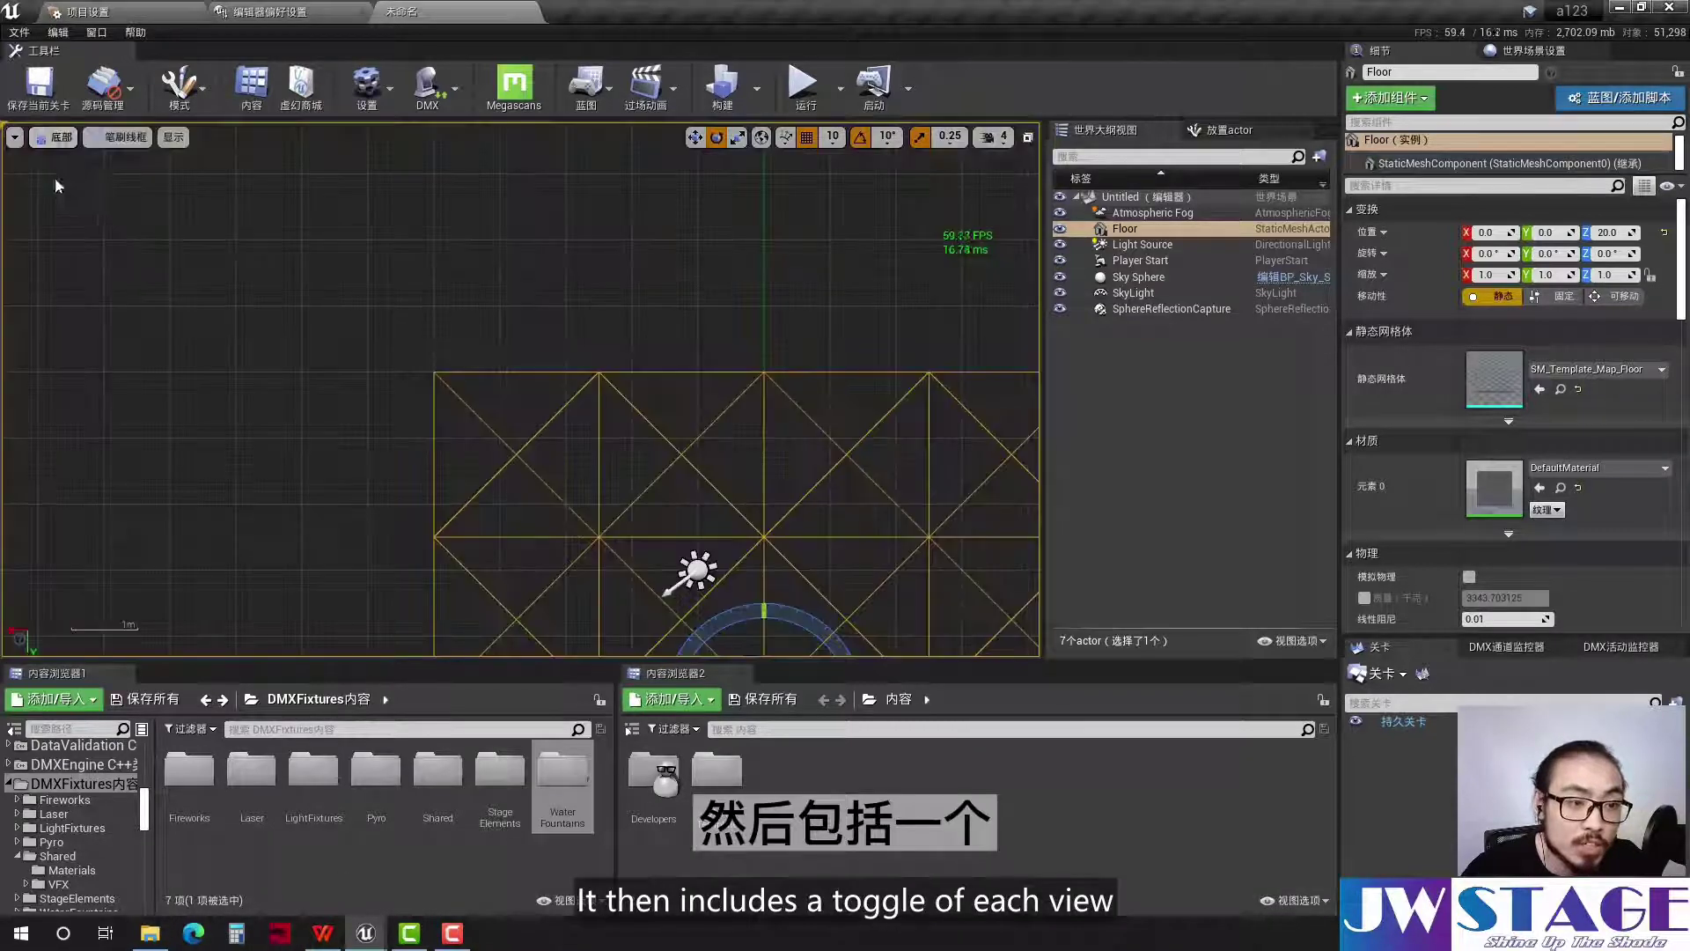
click(75, 160)
click(58, 137)
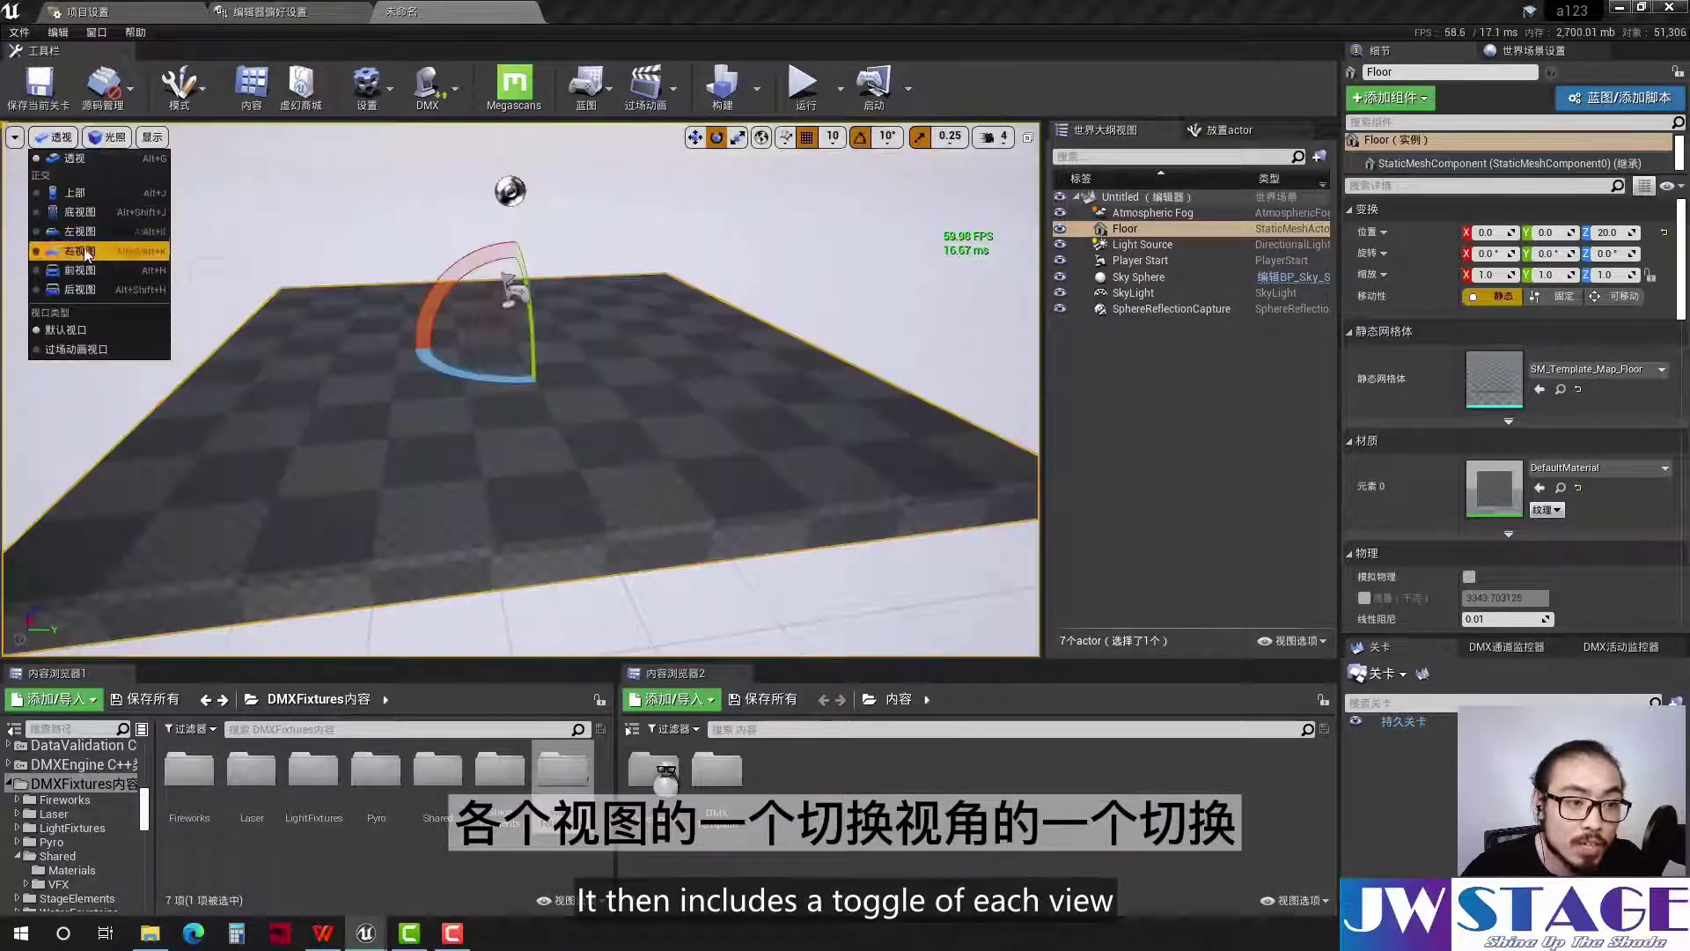
click(79, 250)
click(55, 139)
click(74, 159)
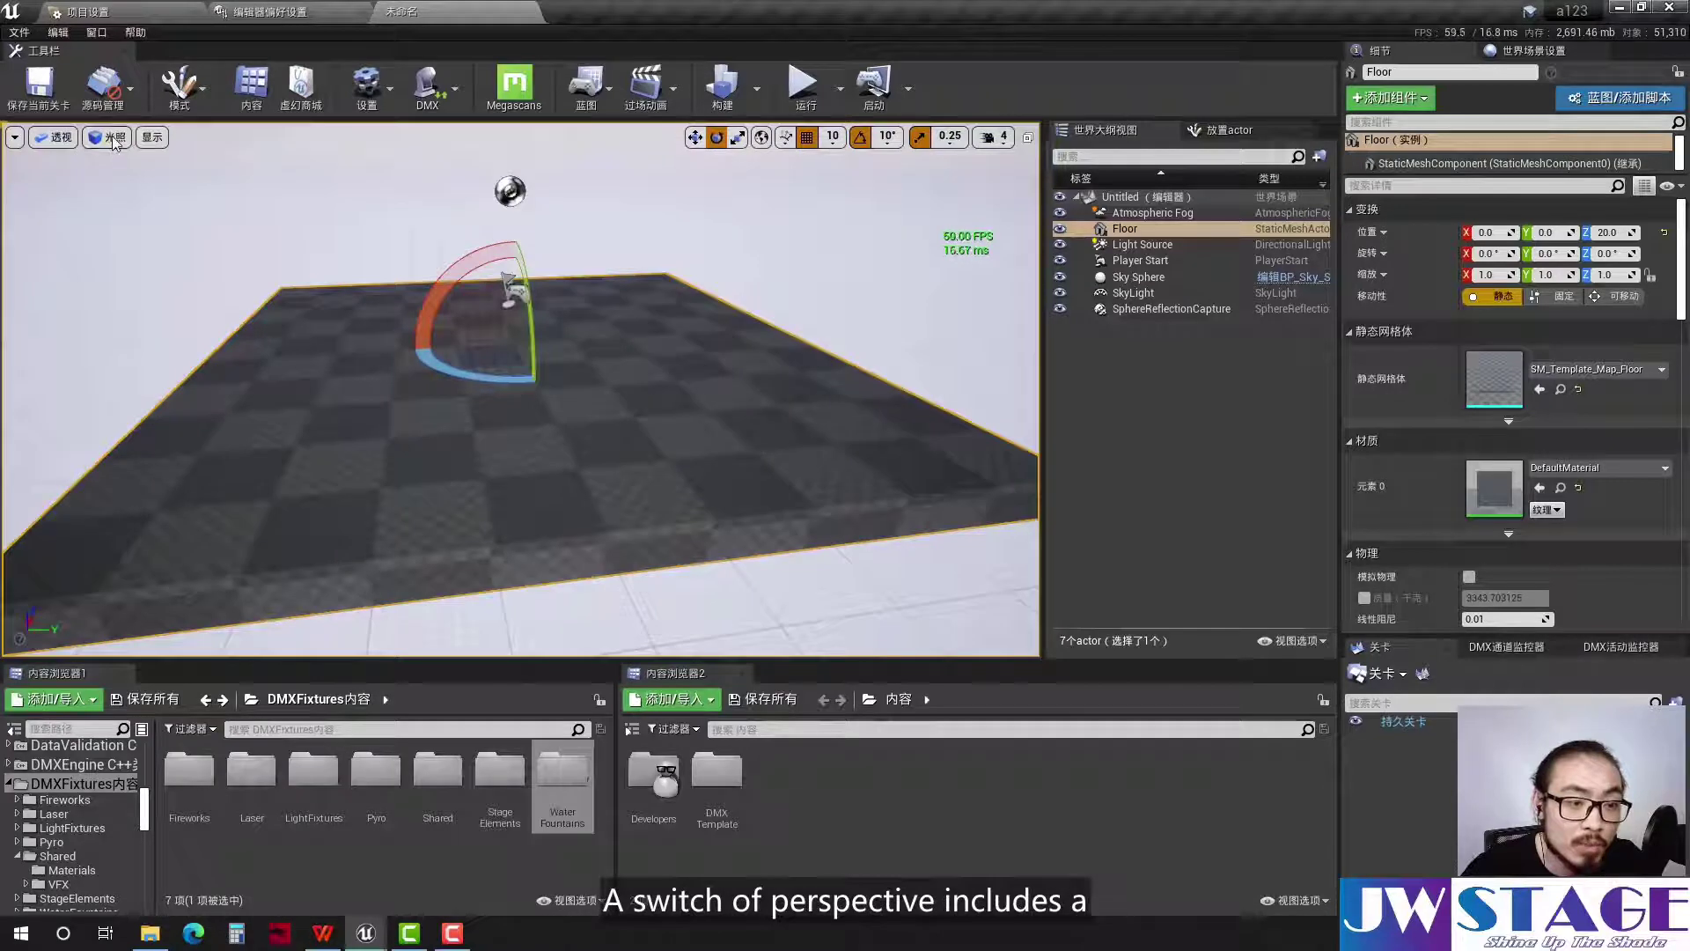
Switch the view mode to Brush Wireframe, then Unlit, and browse the Show flags menu
click(111, 138)
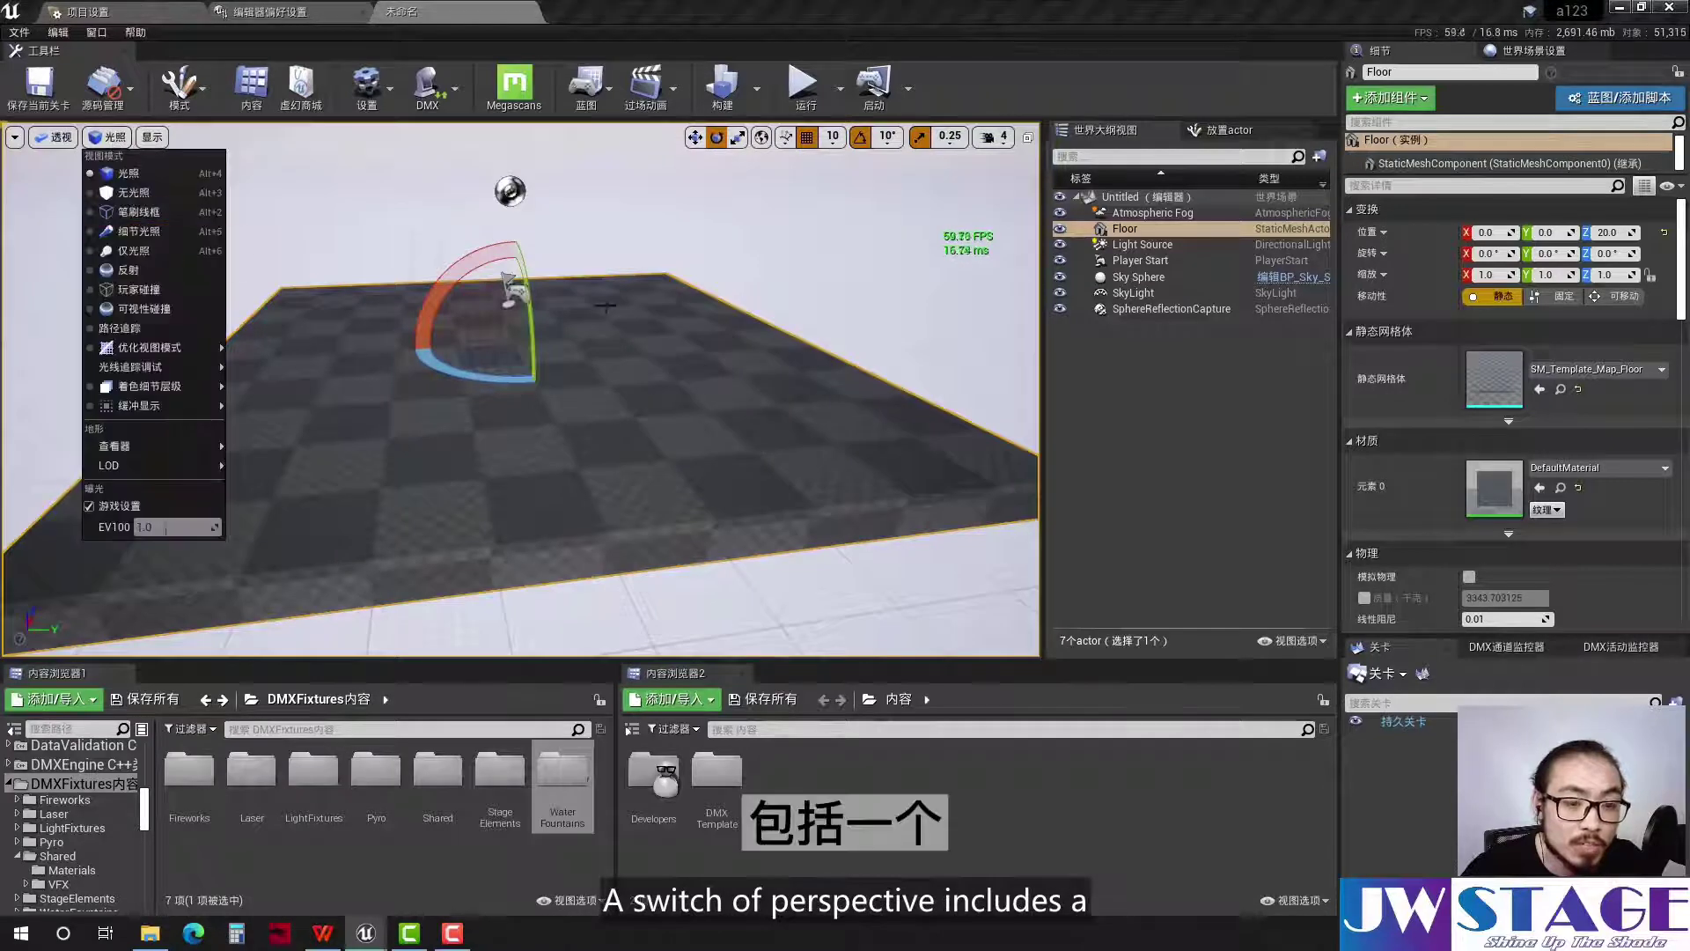
click(150, 212)
click(123, 138)
click(134, 192)
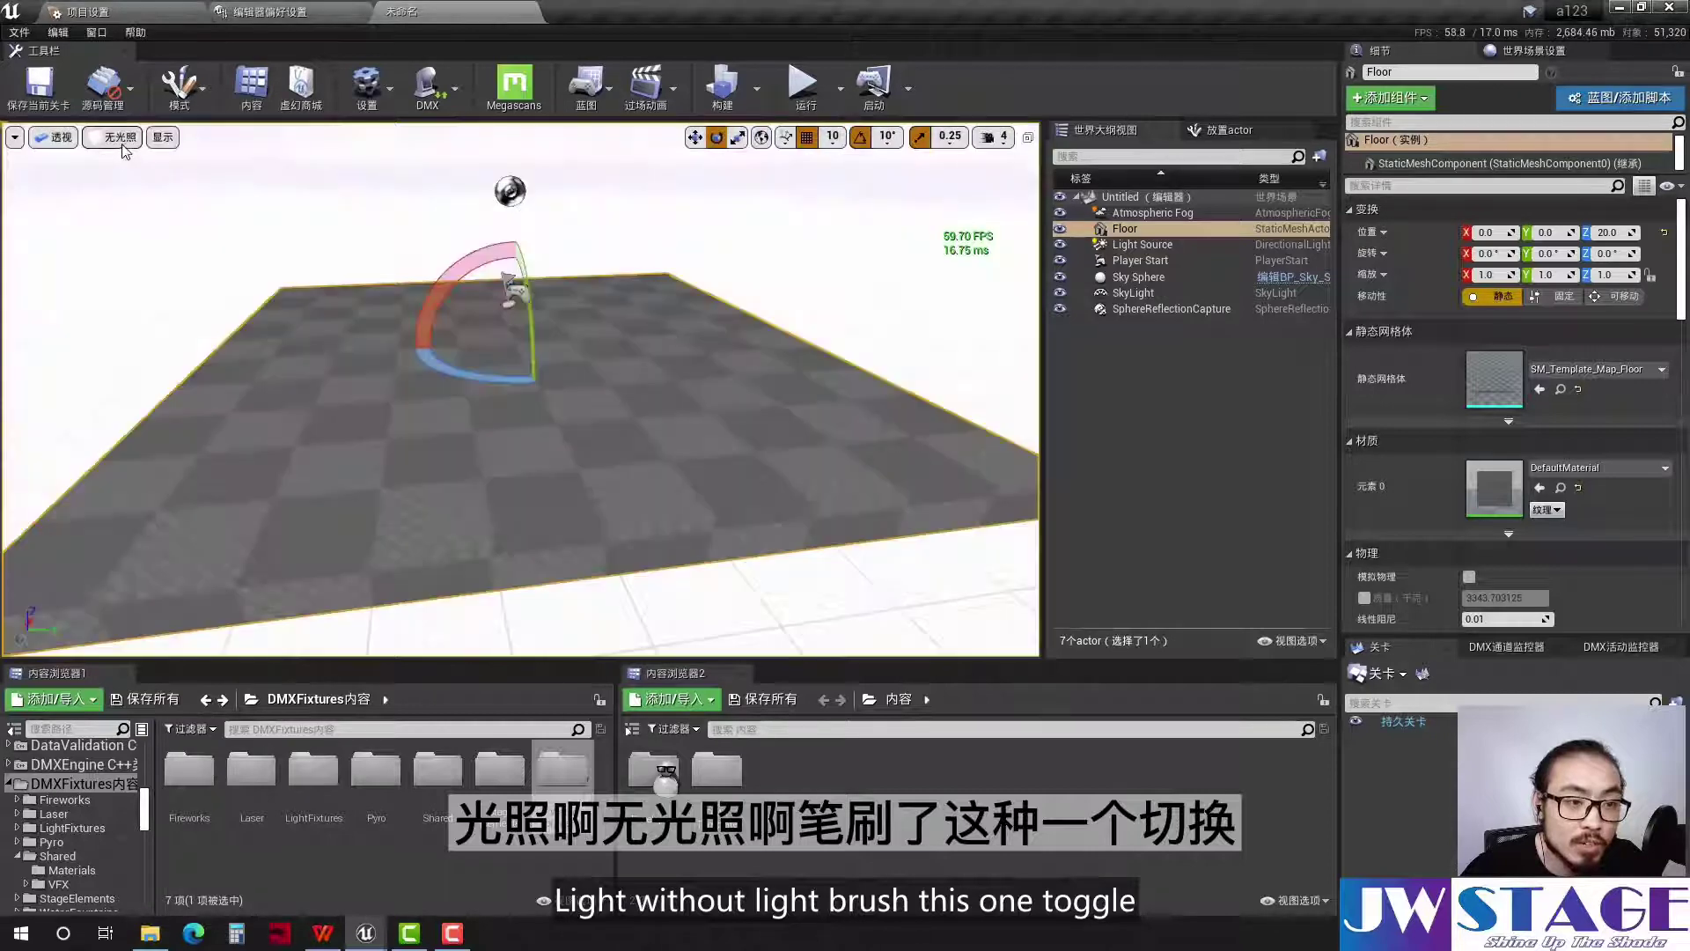
click(121, 137)
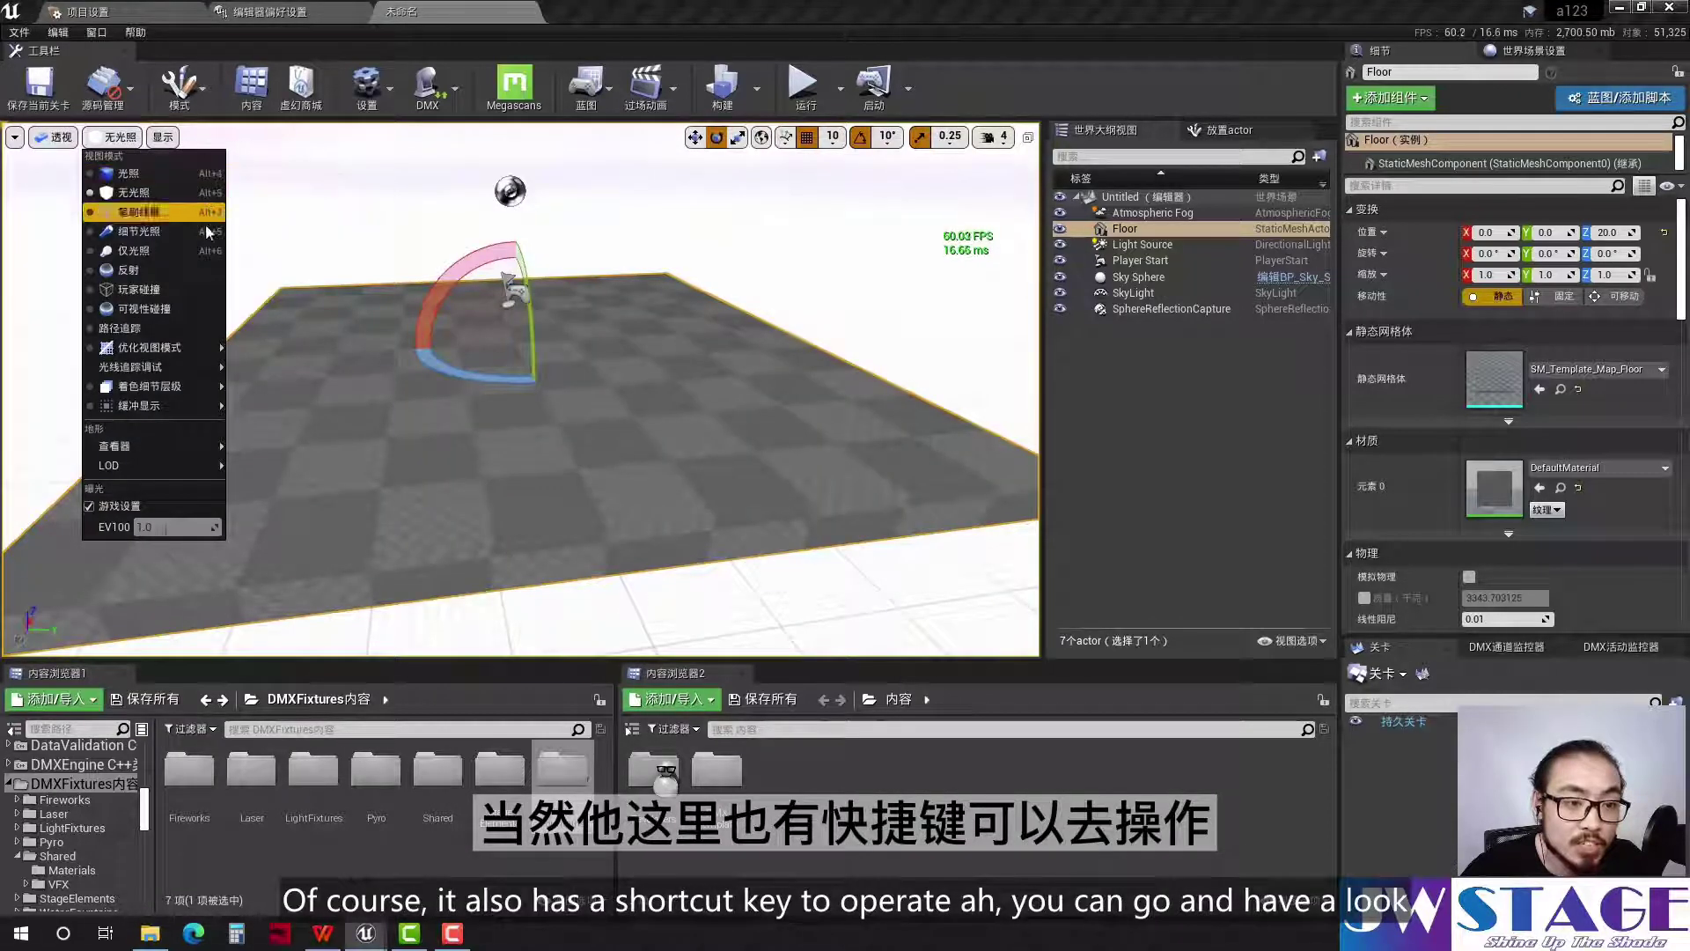
click(161, 138)
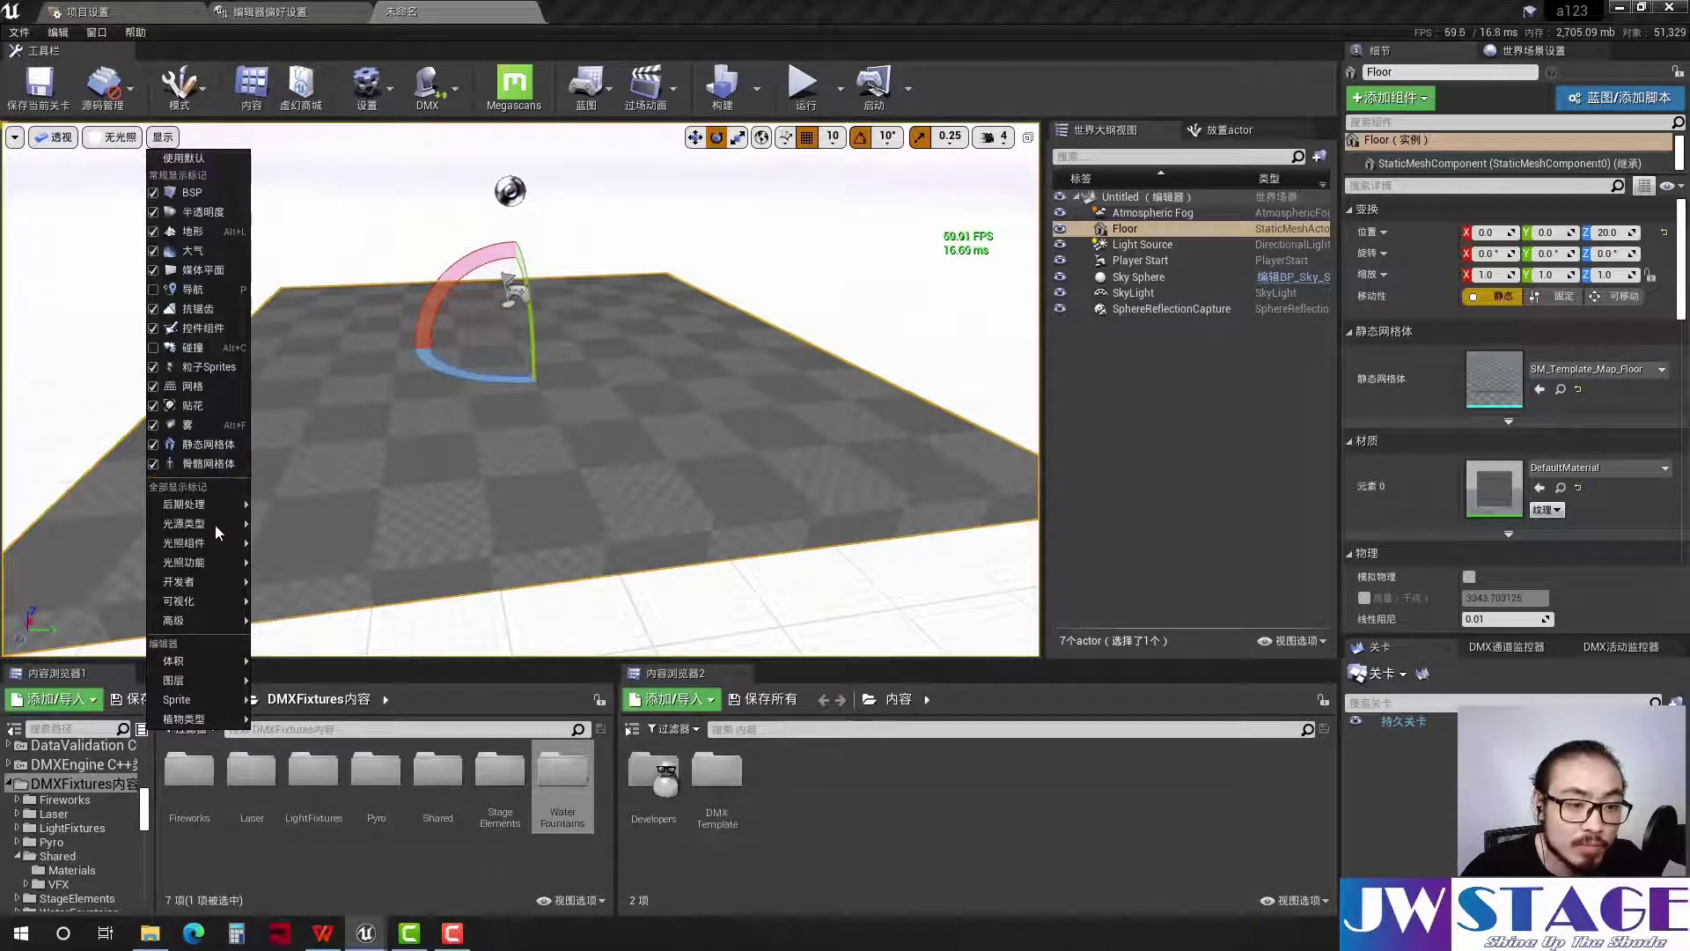
mouse_move(211, 505)
Select the Sky Sphere, orbit to a top-down view, and clear the content browser selection
click(823, 311)
click(823, 311)
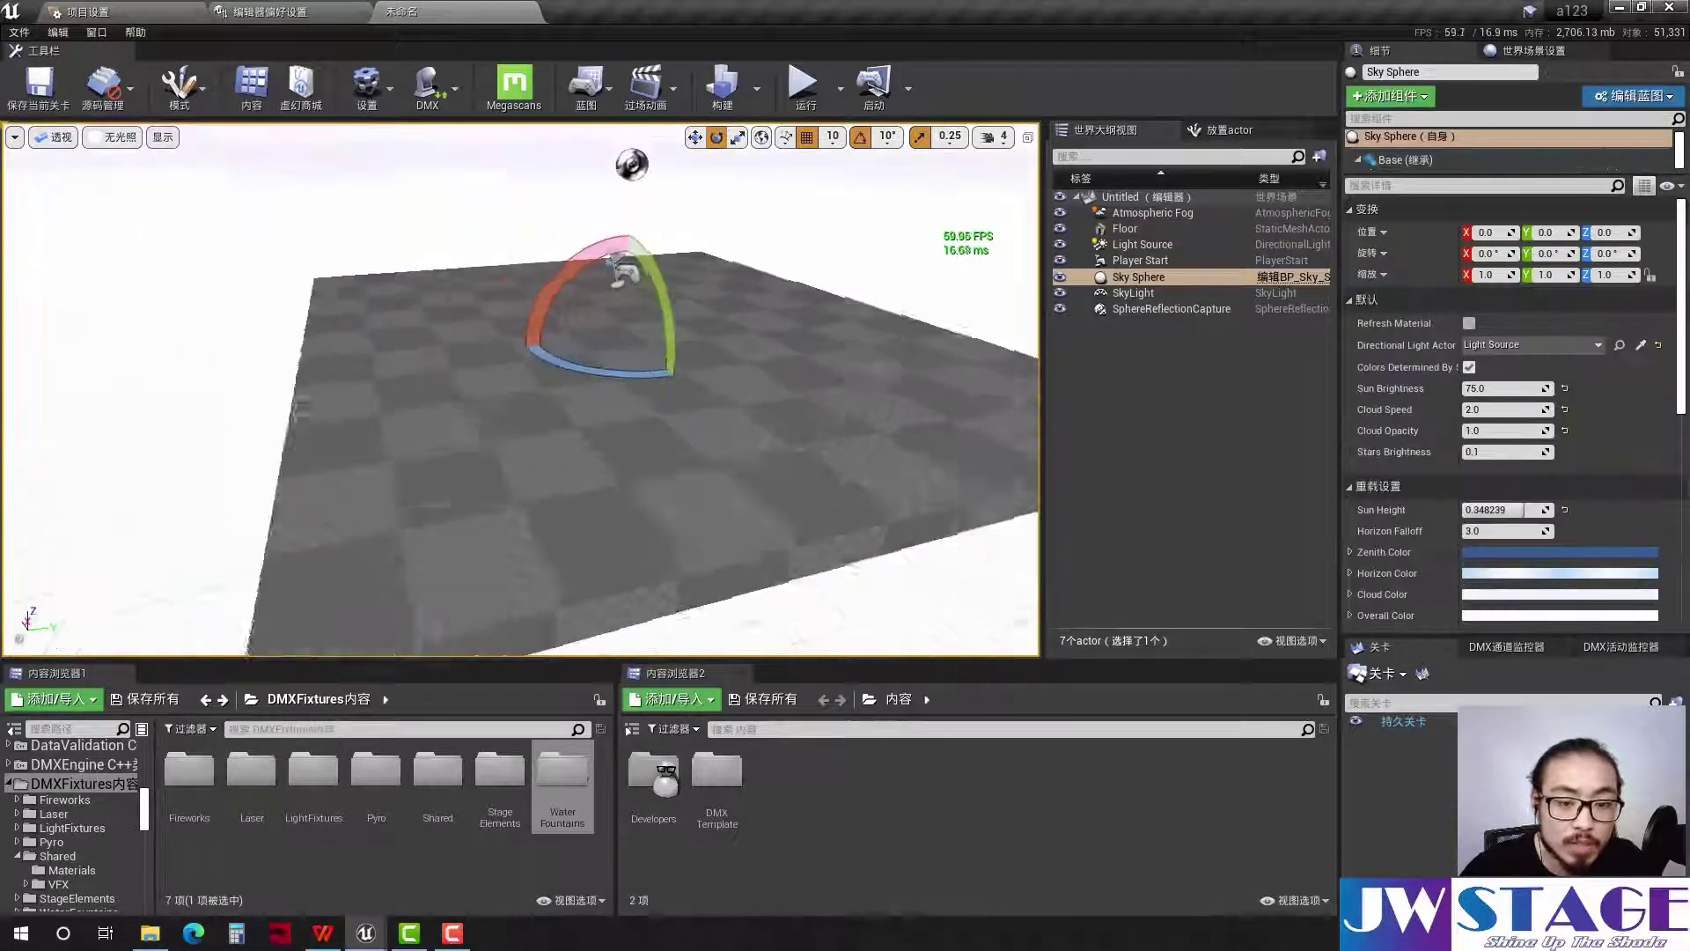
right_drag(823, 311, 823, 378)
right_drag(685, 166, 685, 165)
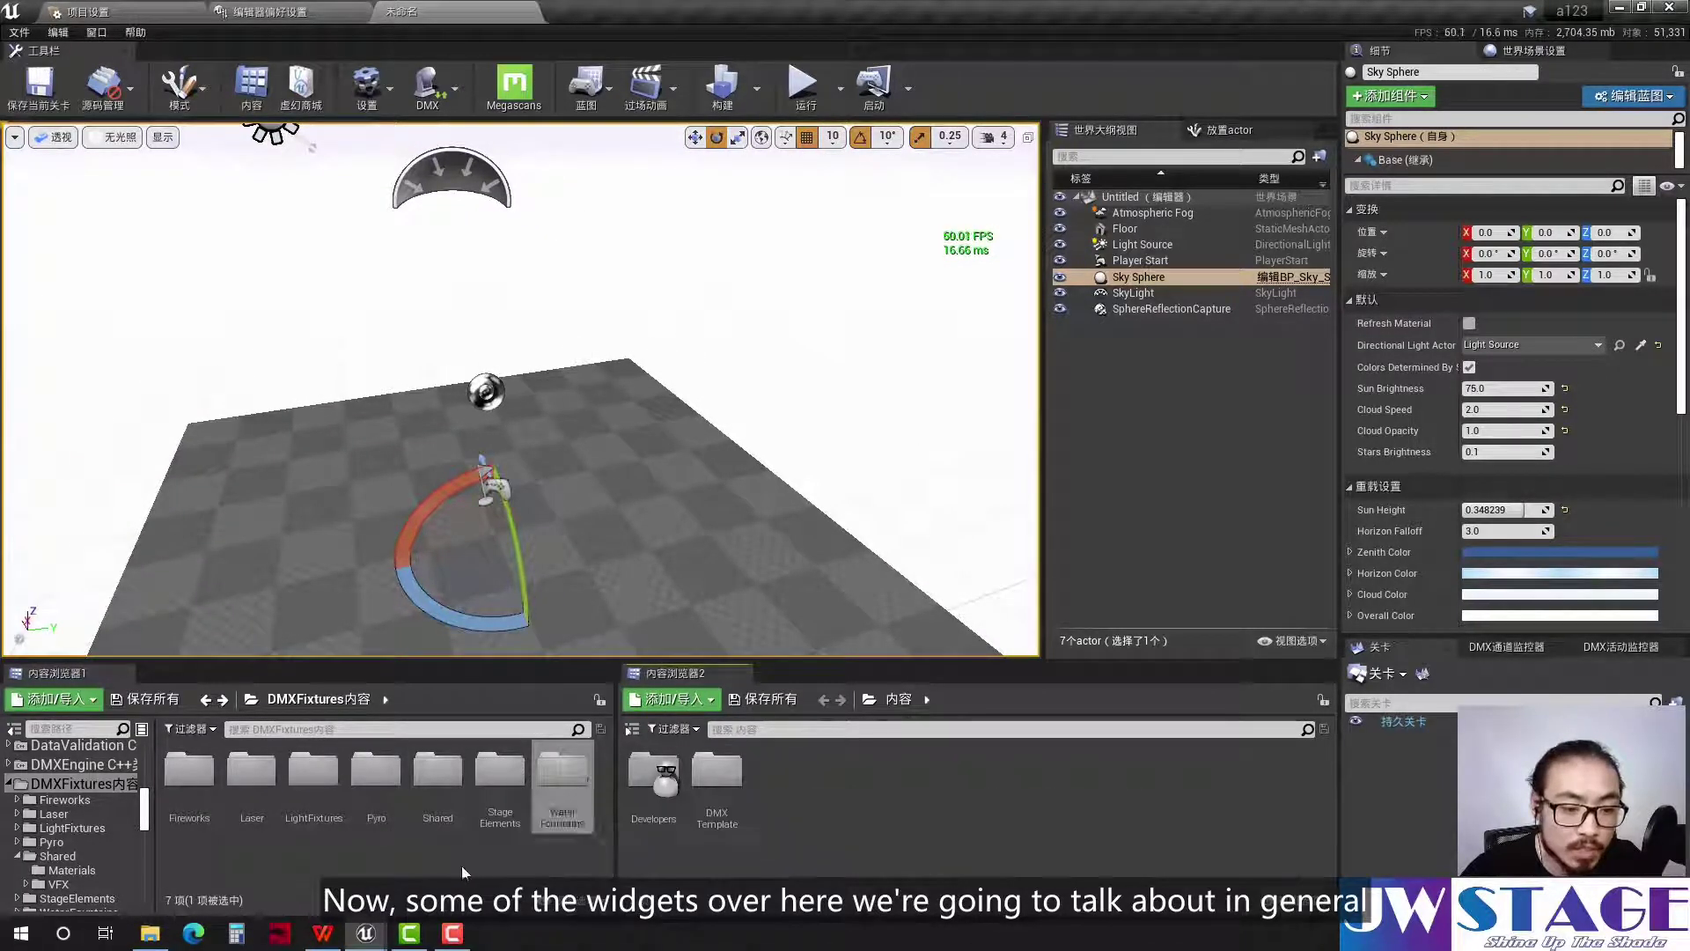
click(462, 864)
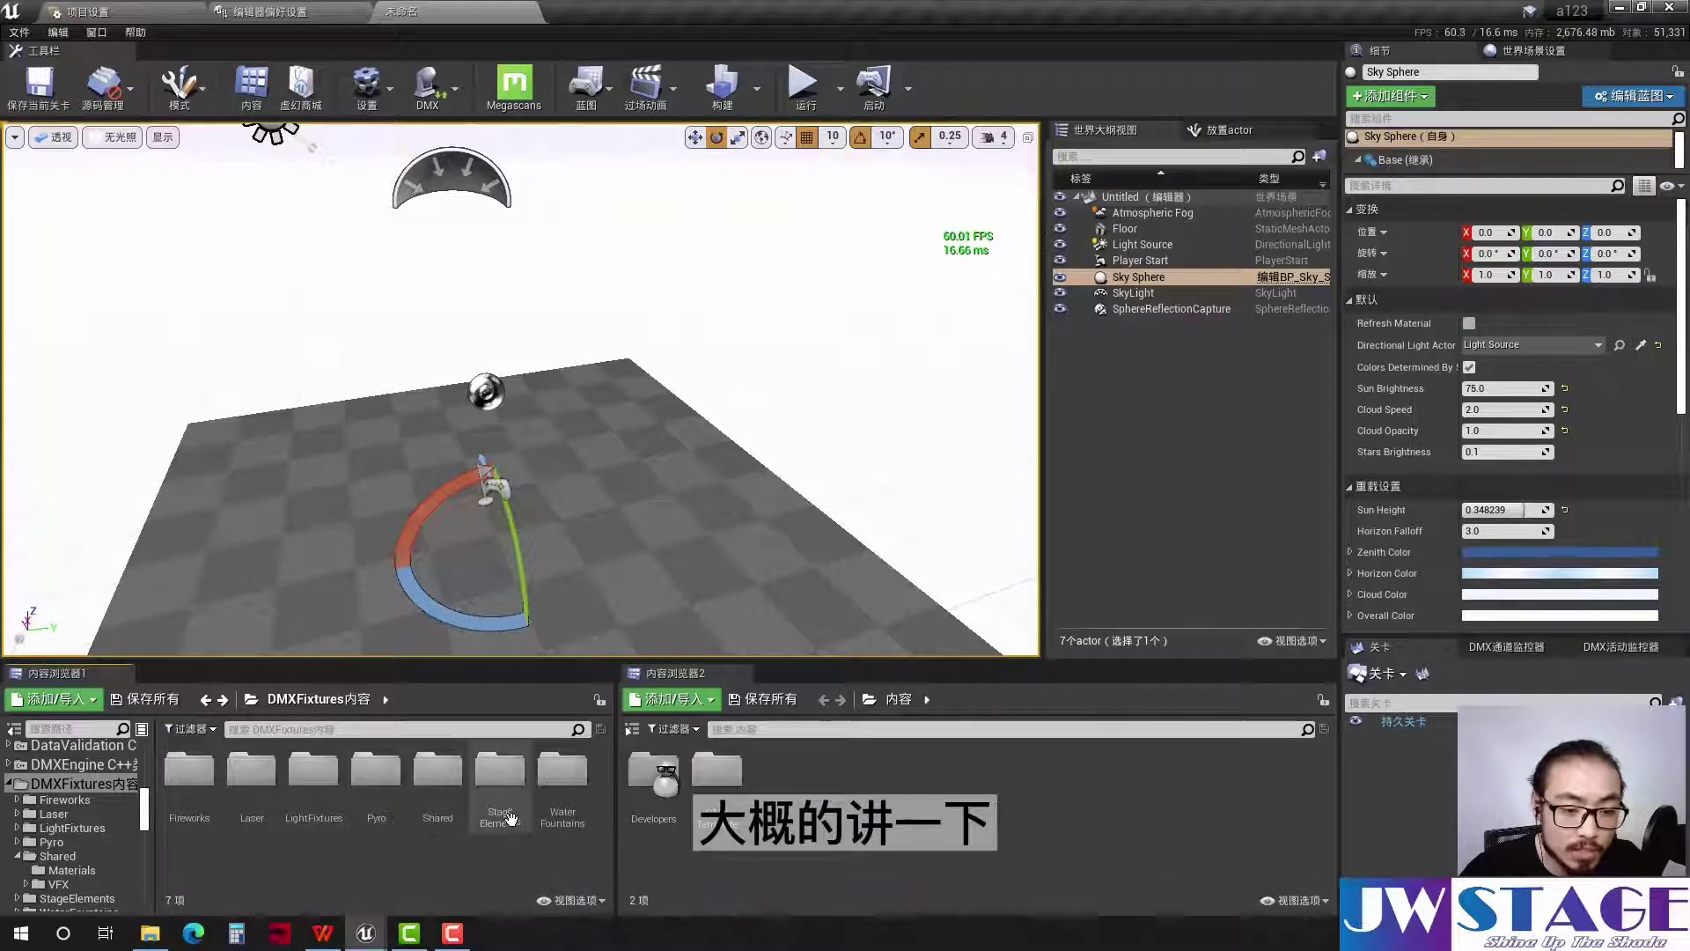
From StageElements, place an SM_Truss6Corner and an SM_Truss5Section in the level
double_click(500, 773)
drag(559, 786, 372, 552)
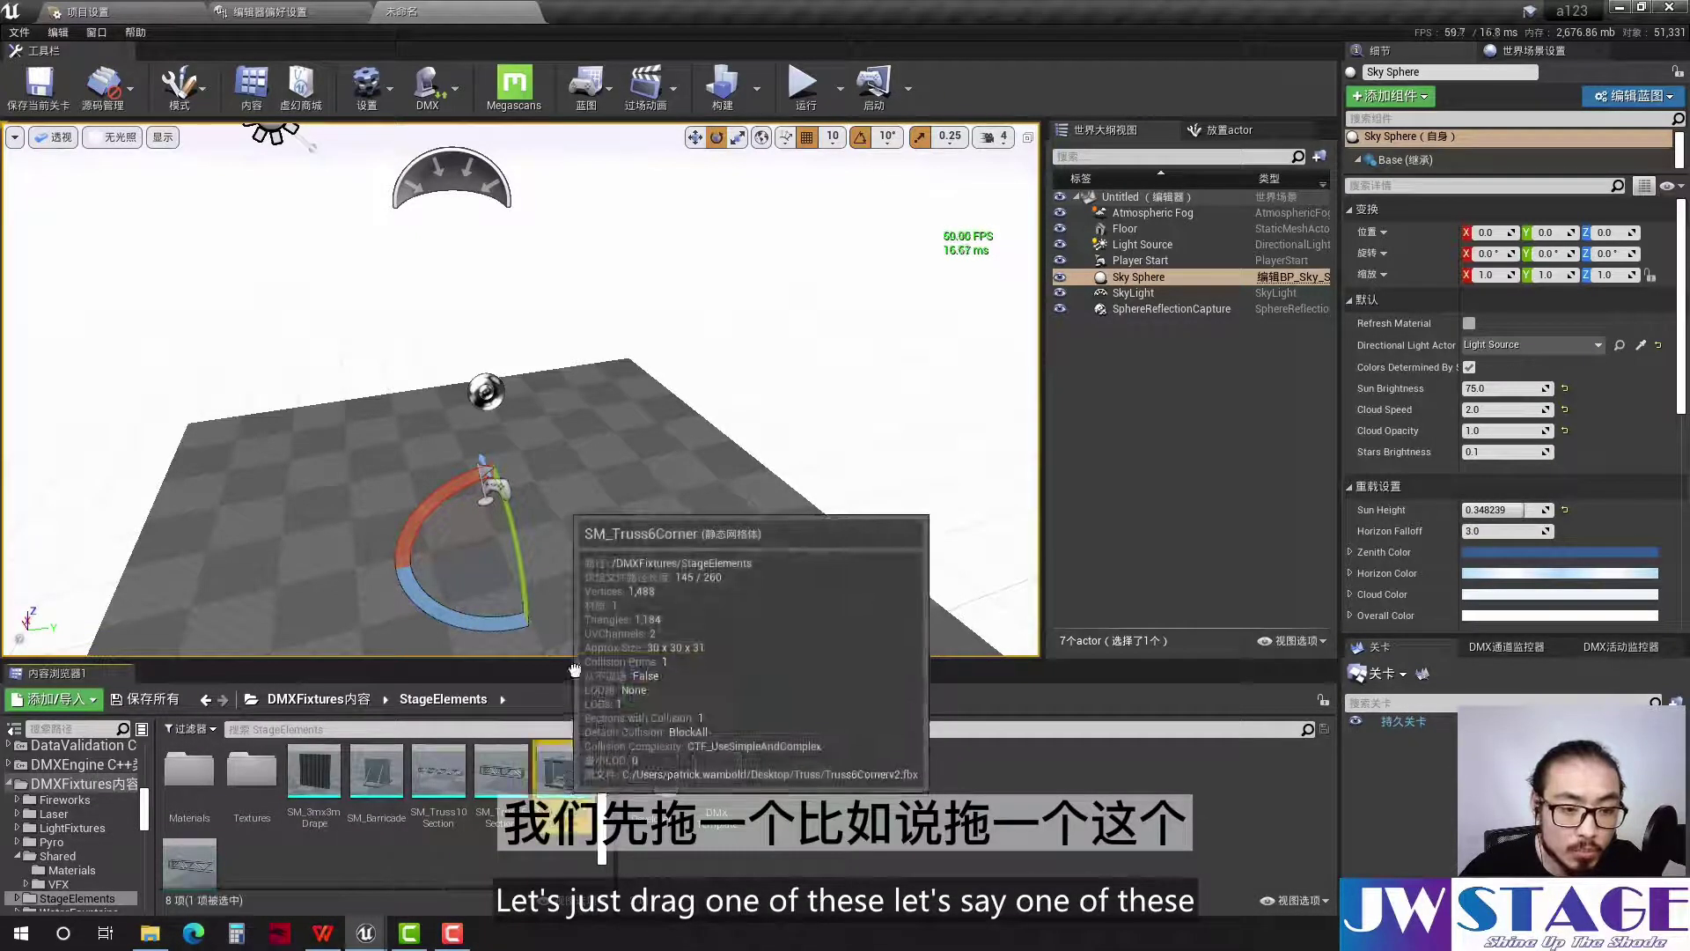
click(395, 555)
right_drag(395, 556, 395, 556)
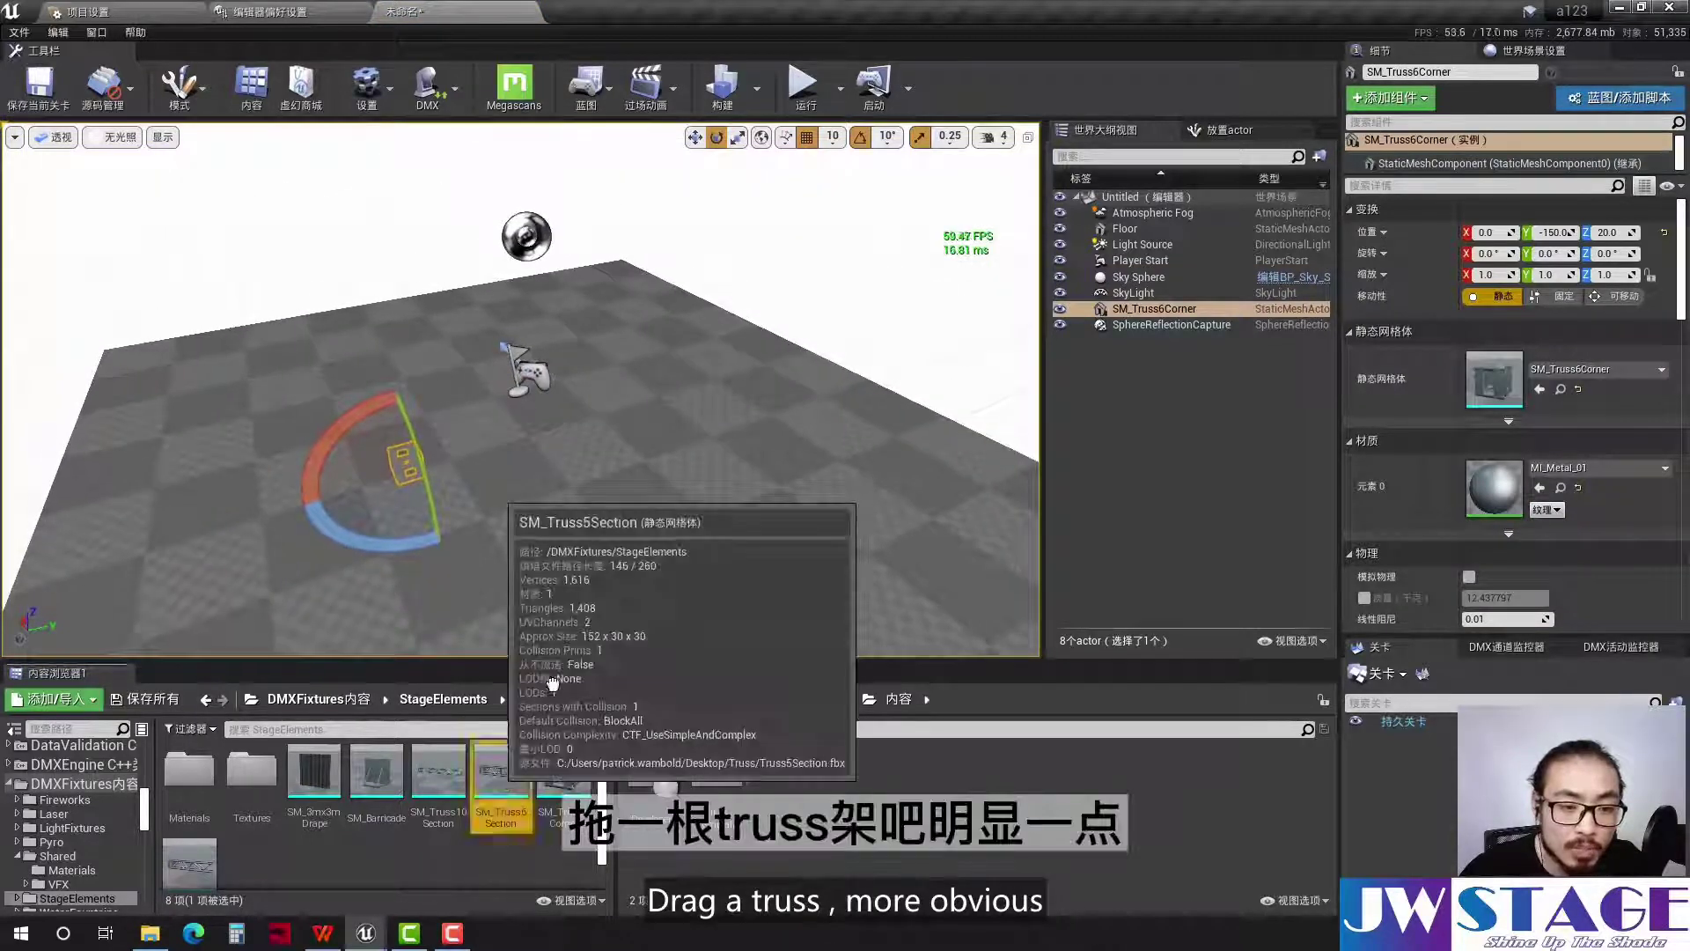
drag(501, 773, 458, 519)
Delete the SM_Truss6Corner piece, return the viewport to Lit mode, and fly toward the truss
click(395, 460)
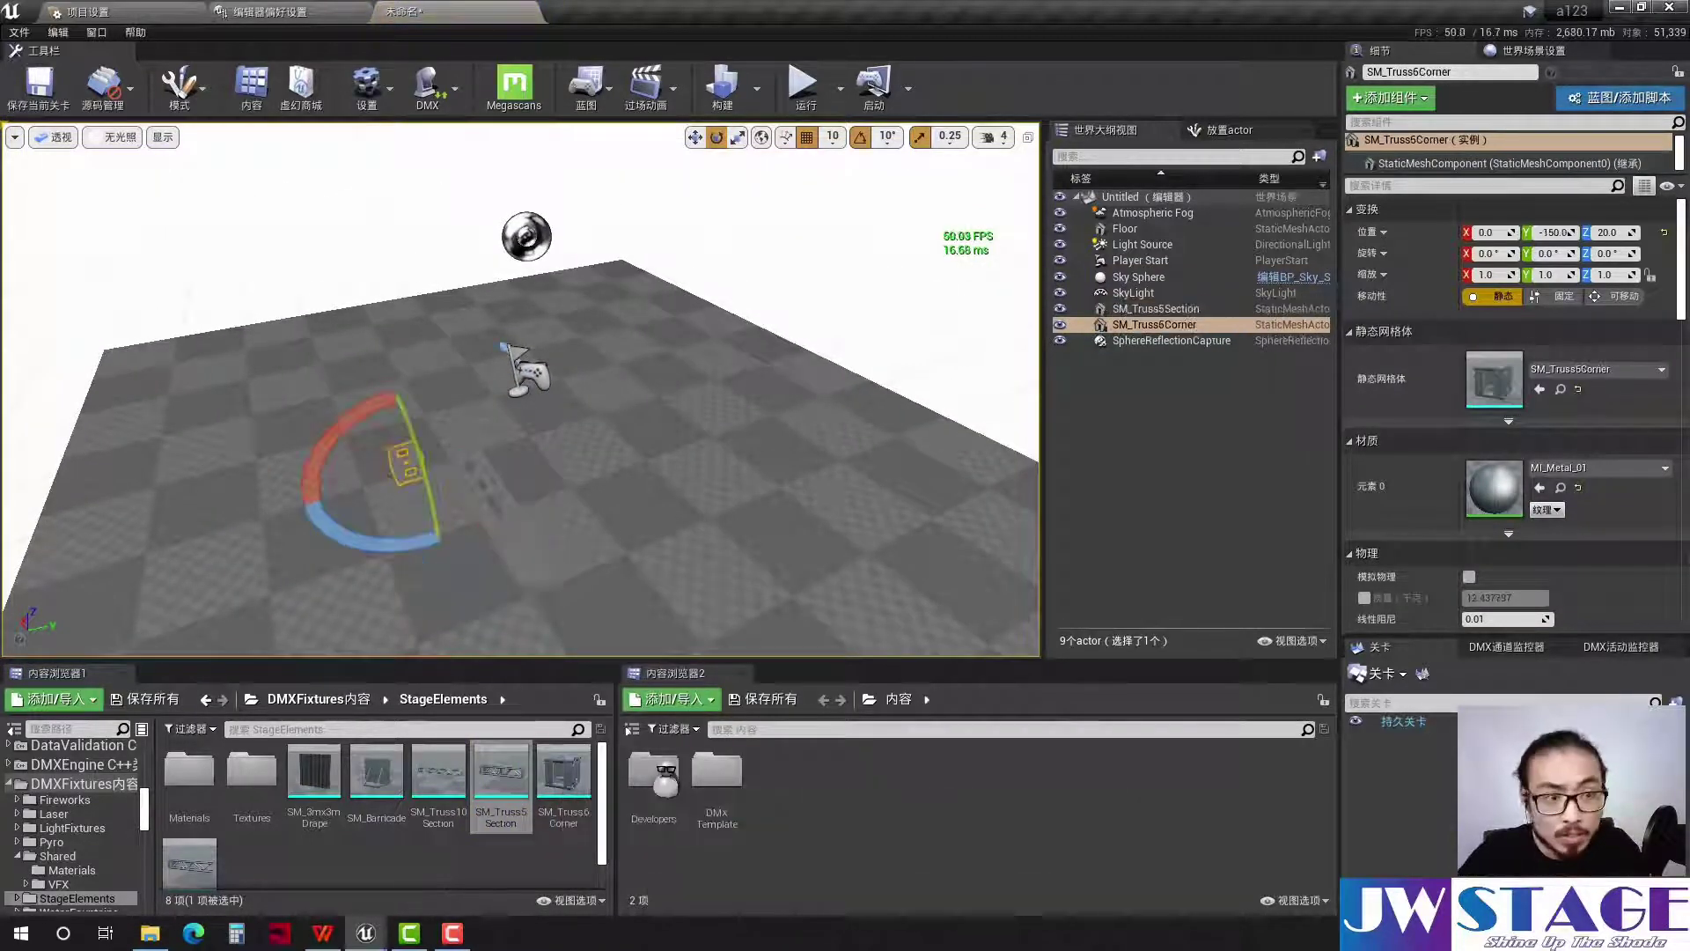
key(Delete)
click(112, 136)
click(114, 169)
right_drag(378, 349, 379, 349)
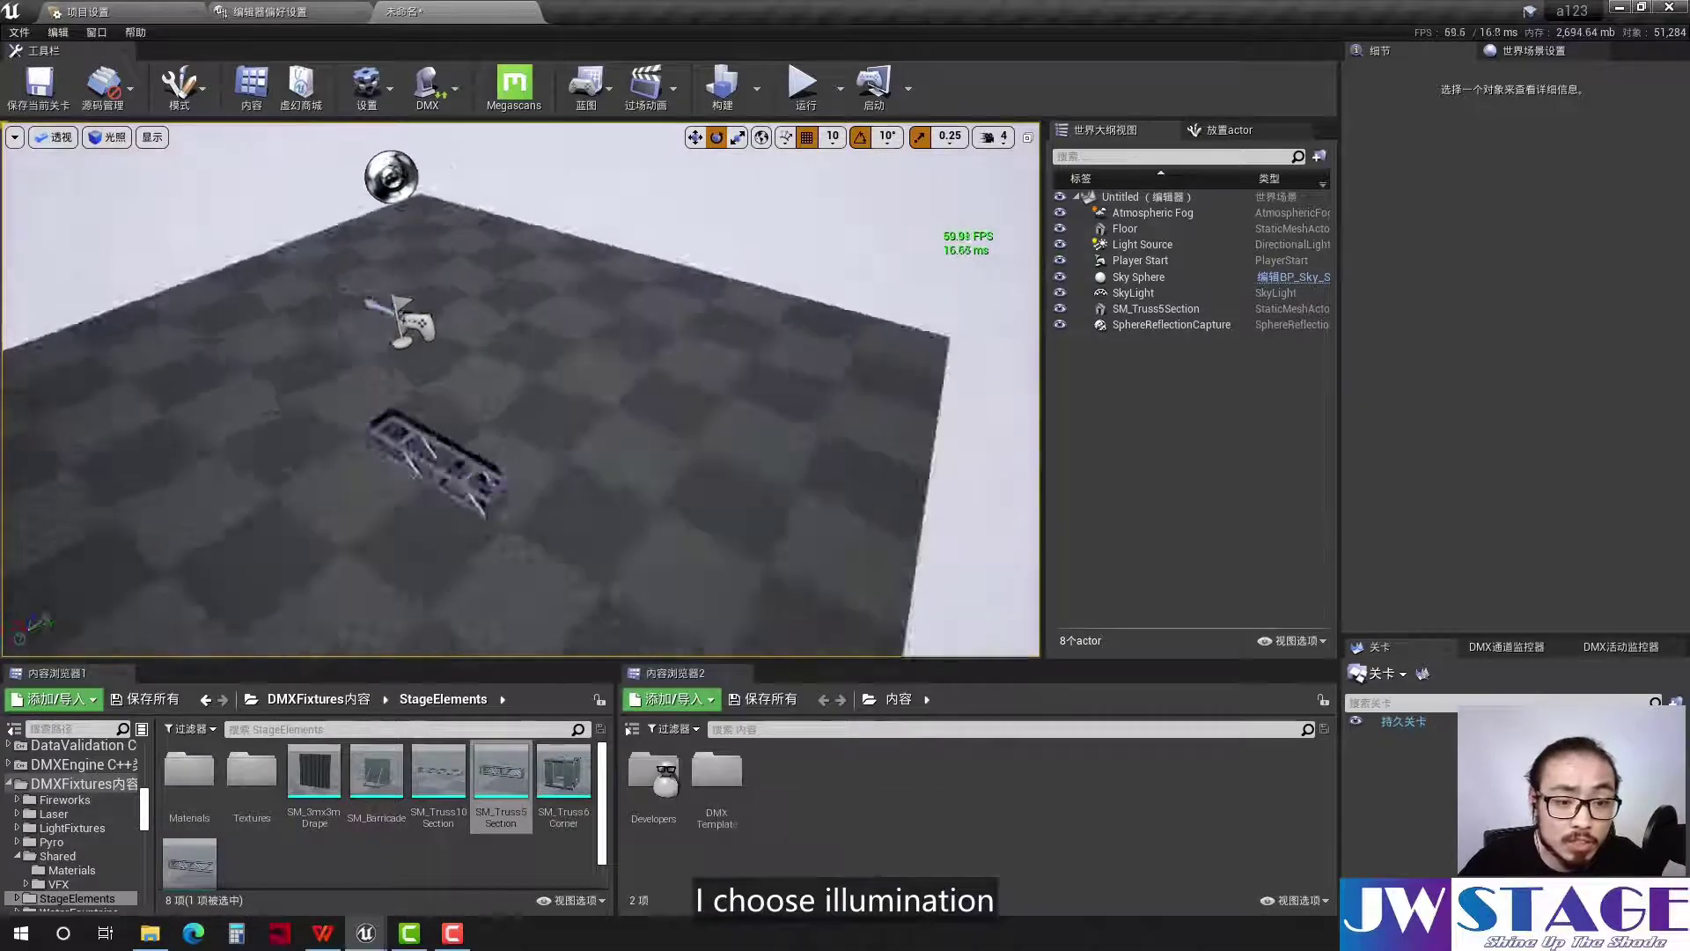
right_drag(480, 505, 481, 505)
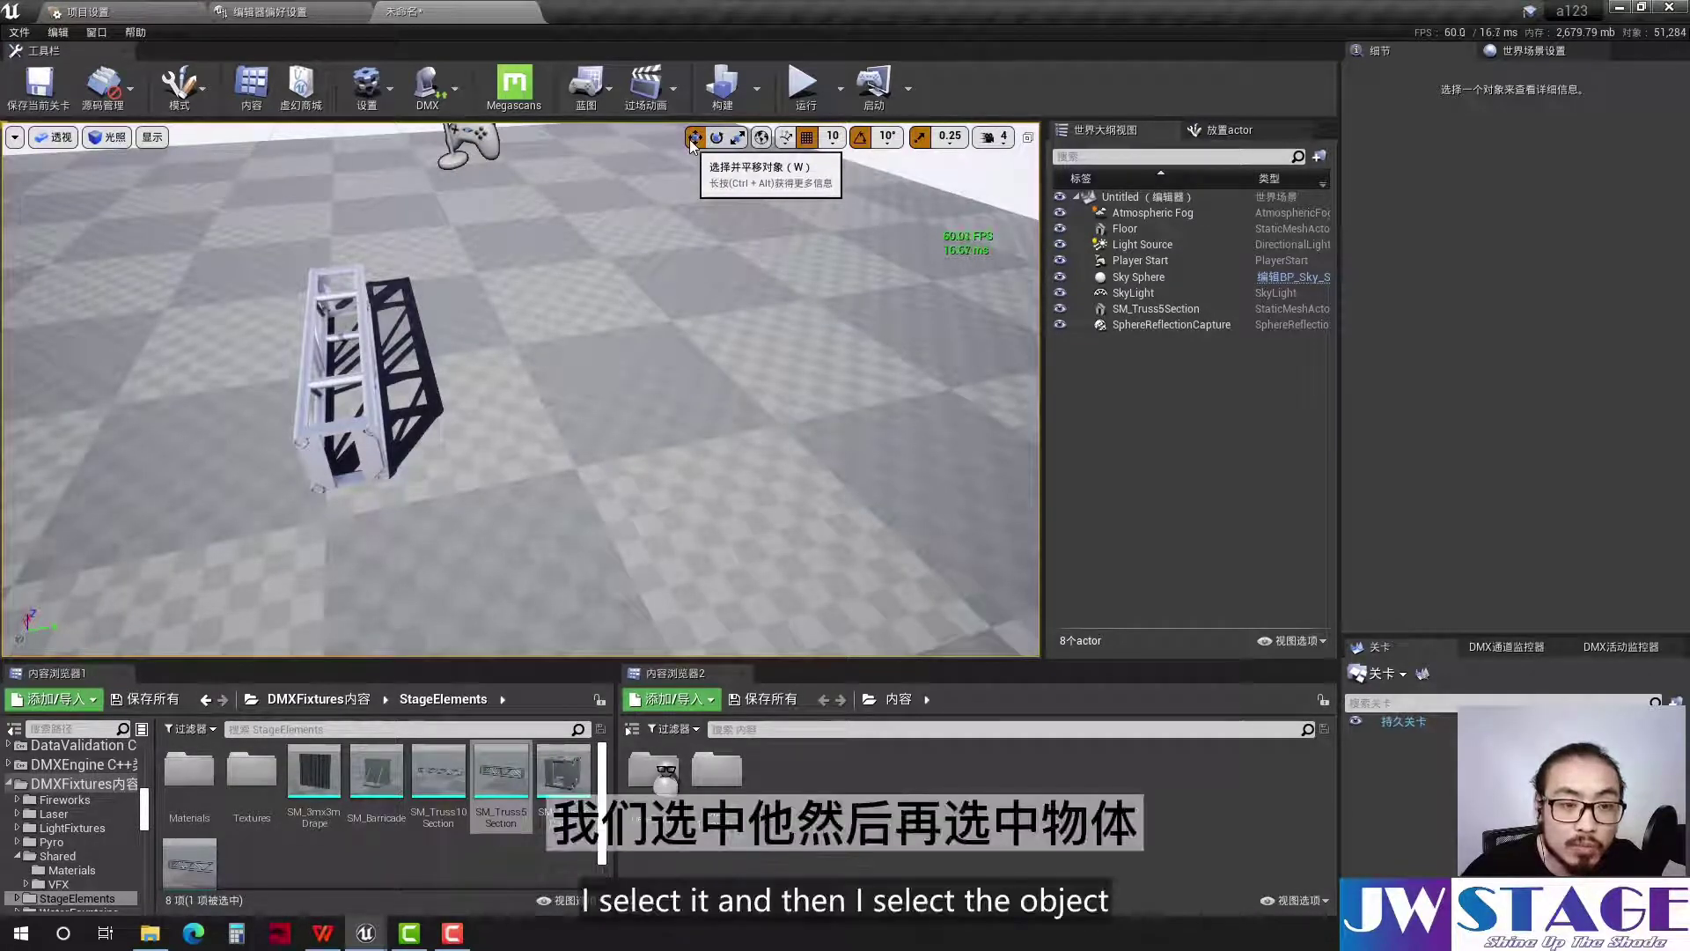
Move the SM_Truss5Section truss up to Z 30 and along X to -80
click(364, 430)
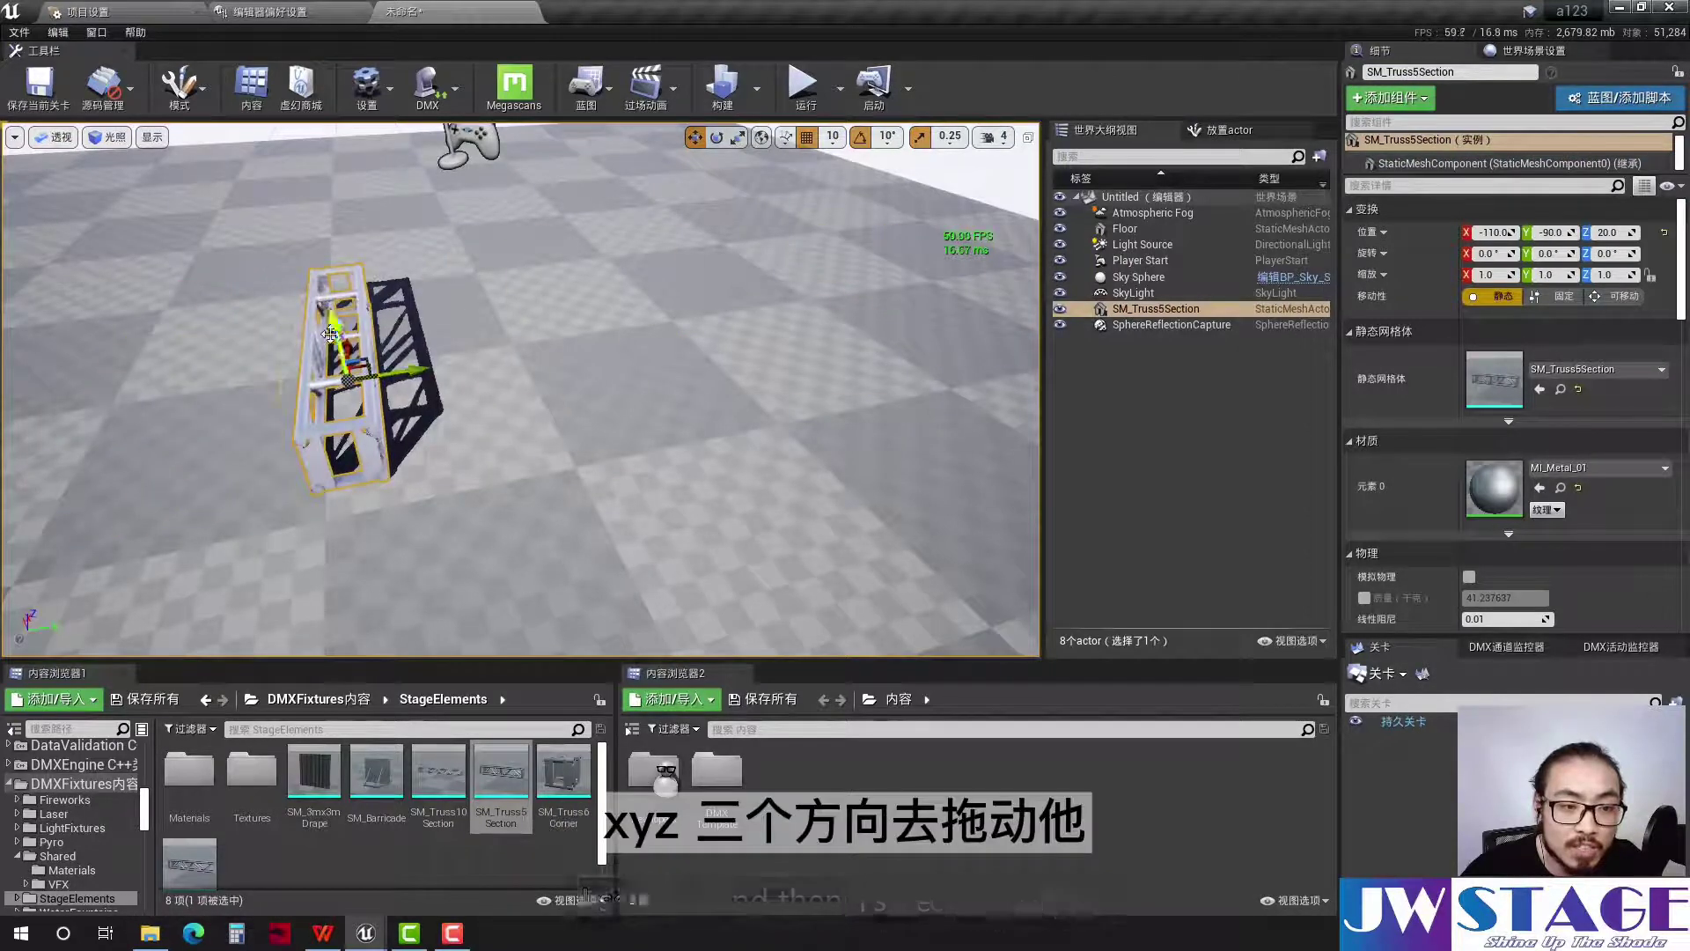
drag(333, 330, 332, 290)
right_drag(422, 396, 528, 352)
right_drag(301, 403, 301, 403)
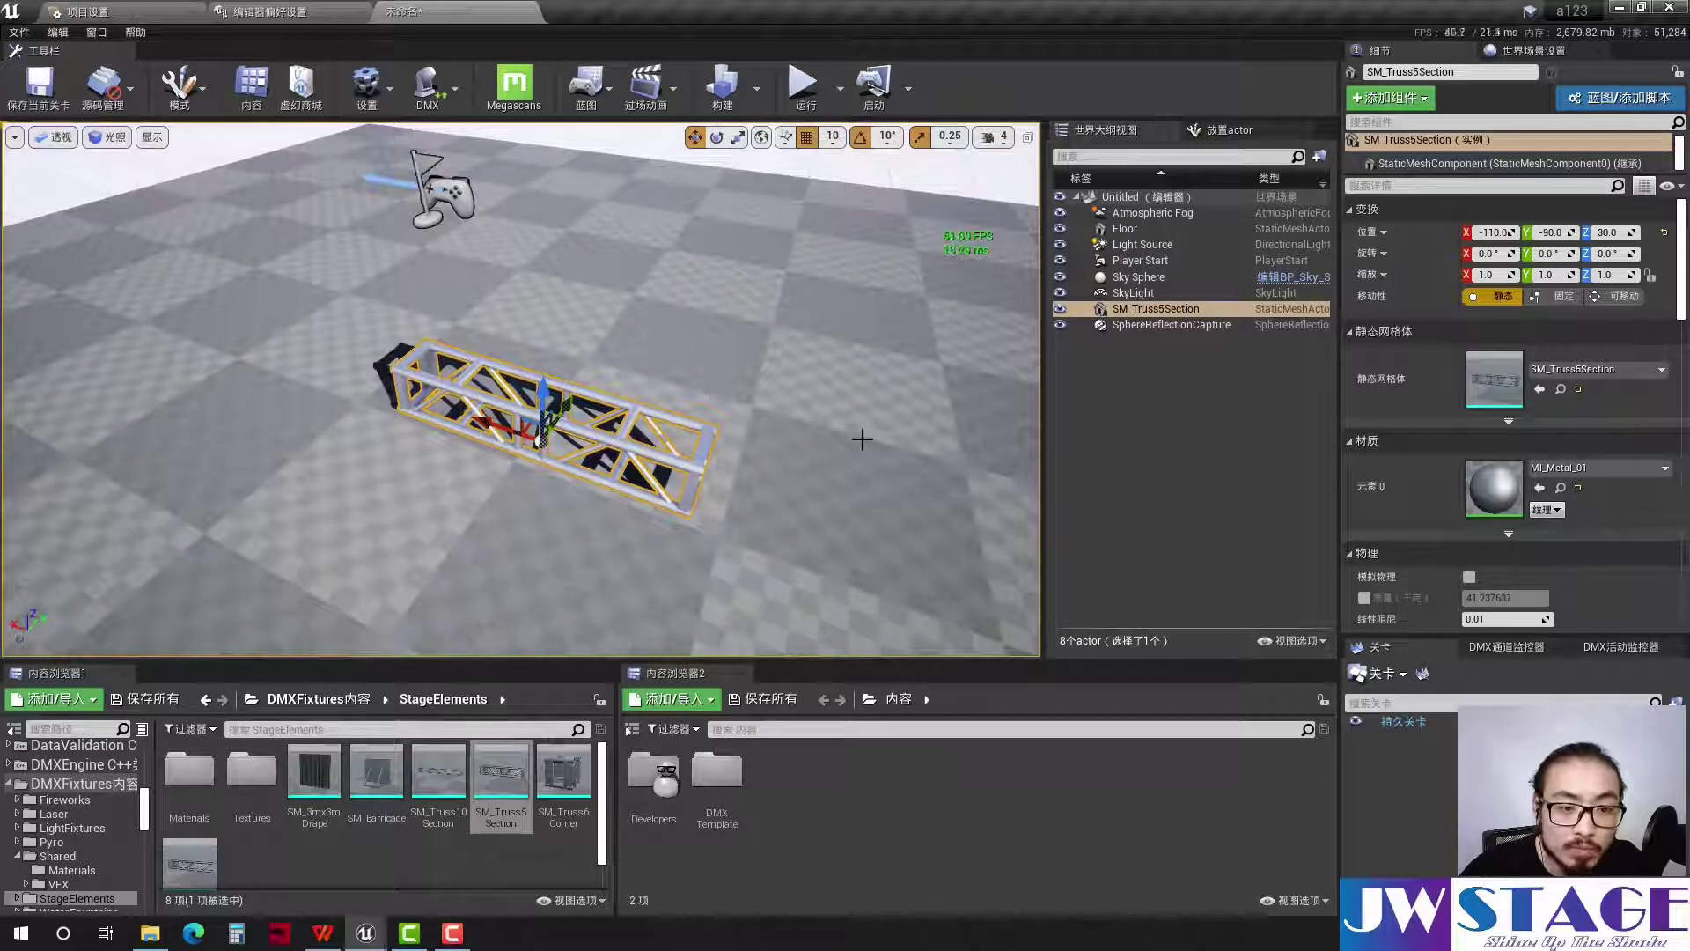
drag(384, 406, 473, 416)
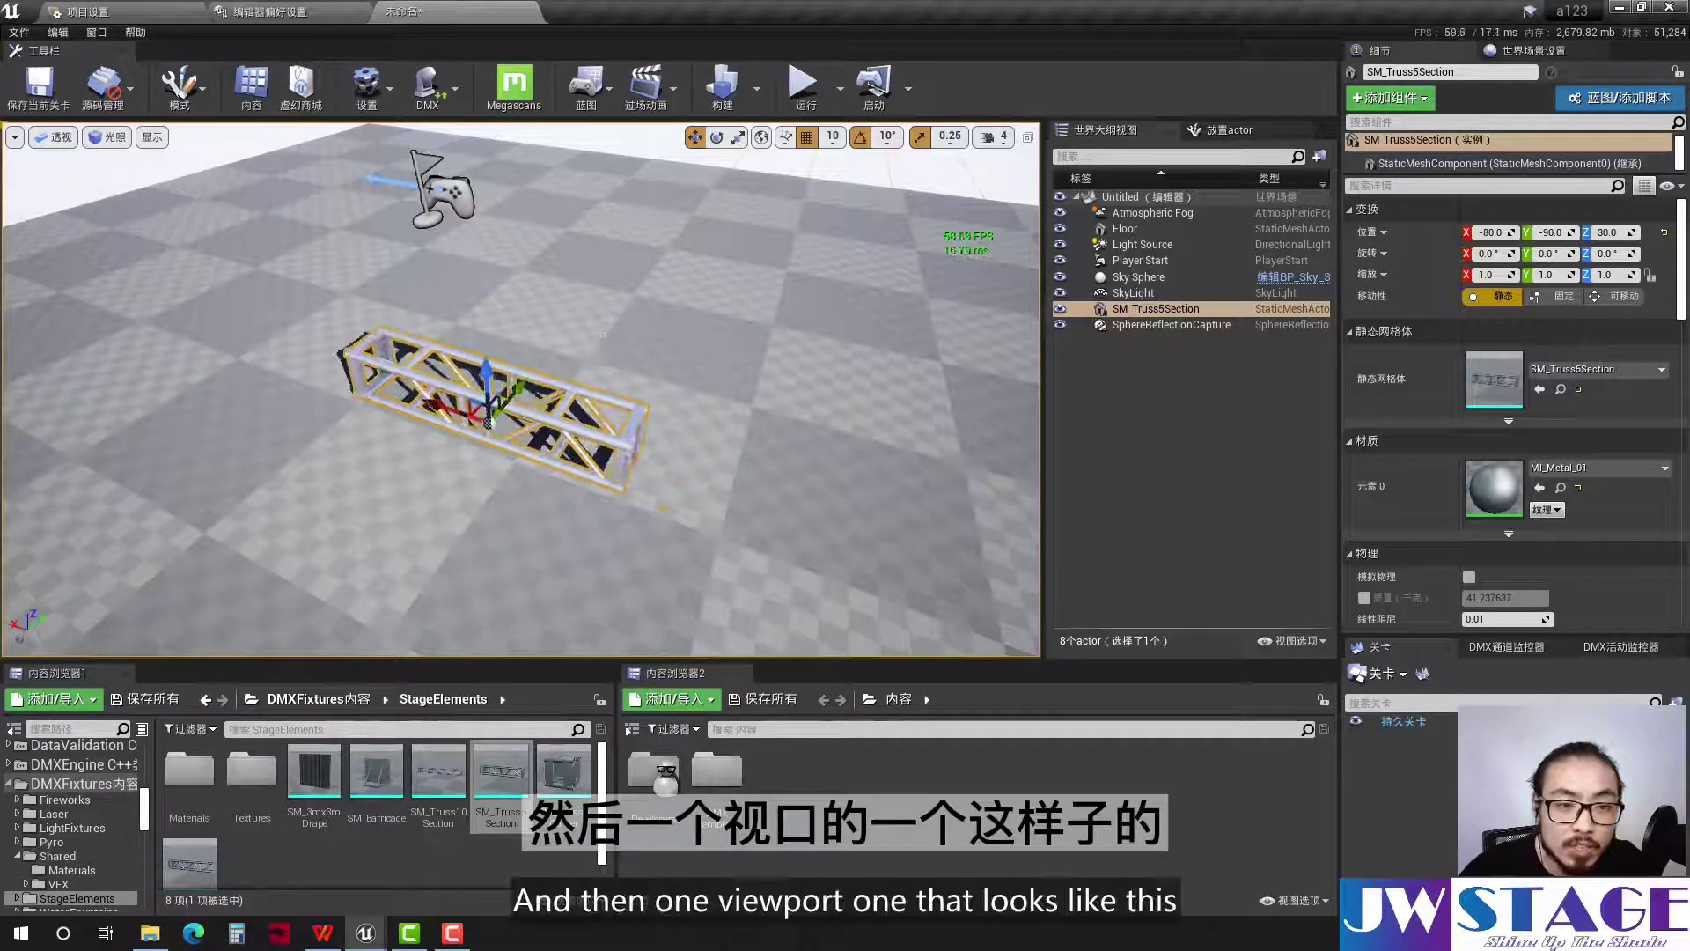
mouse_move(519, 387)
right_down()
mouse_move(563, 405)
mouse_move(588, 354)
right_up()
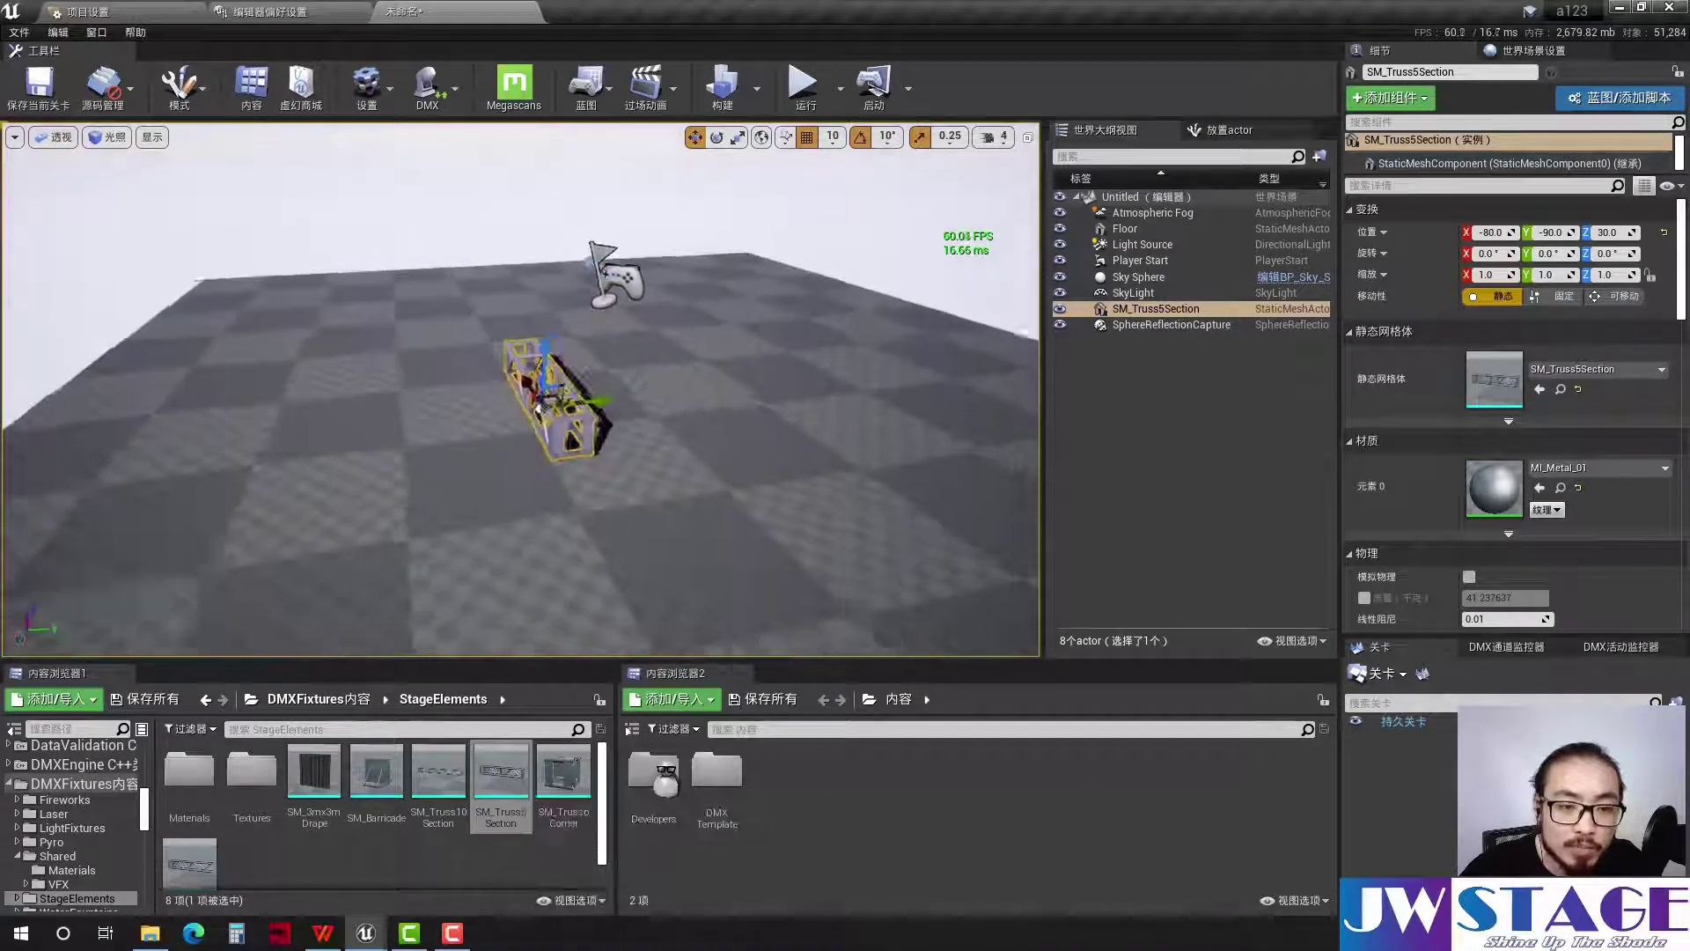
right_drag(458, 405, 459, 406)
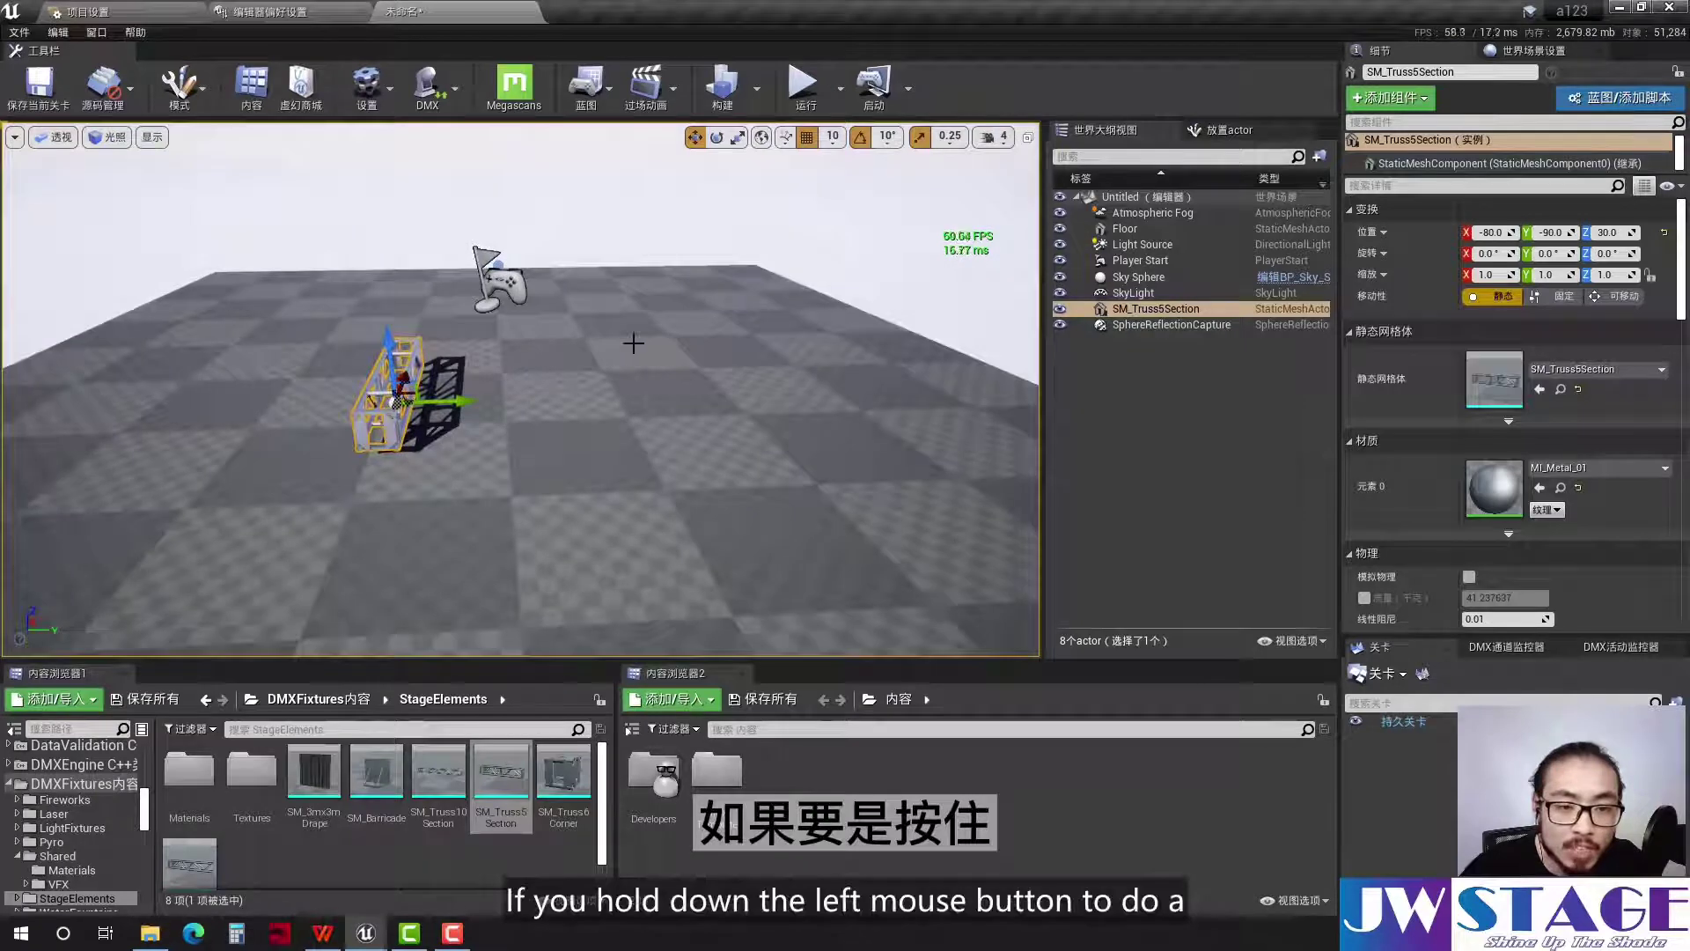
drag(459, 406, 435, 406)
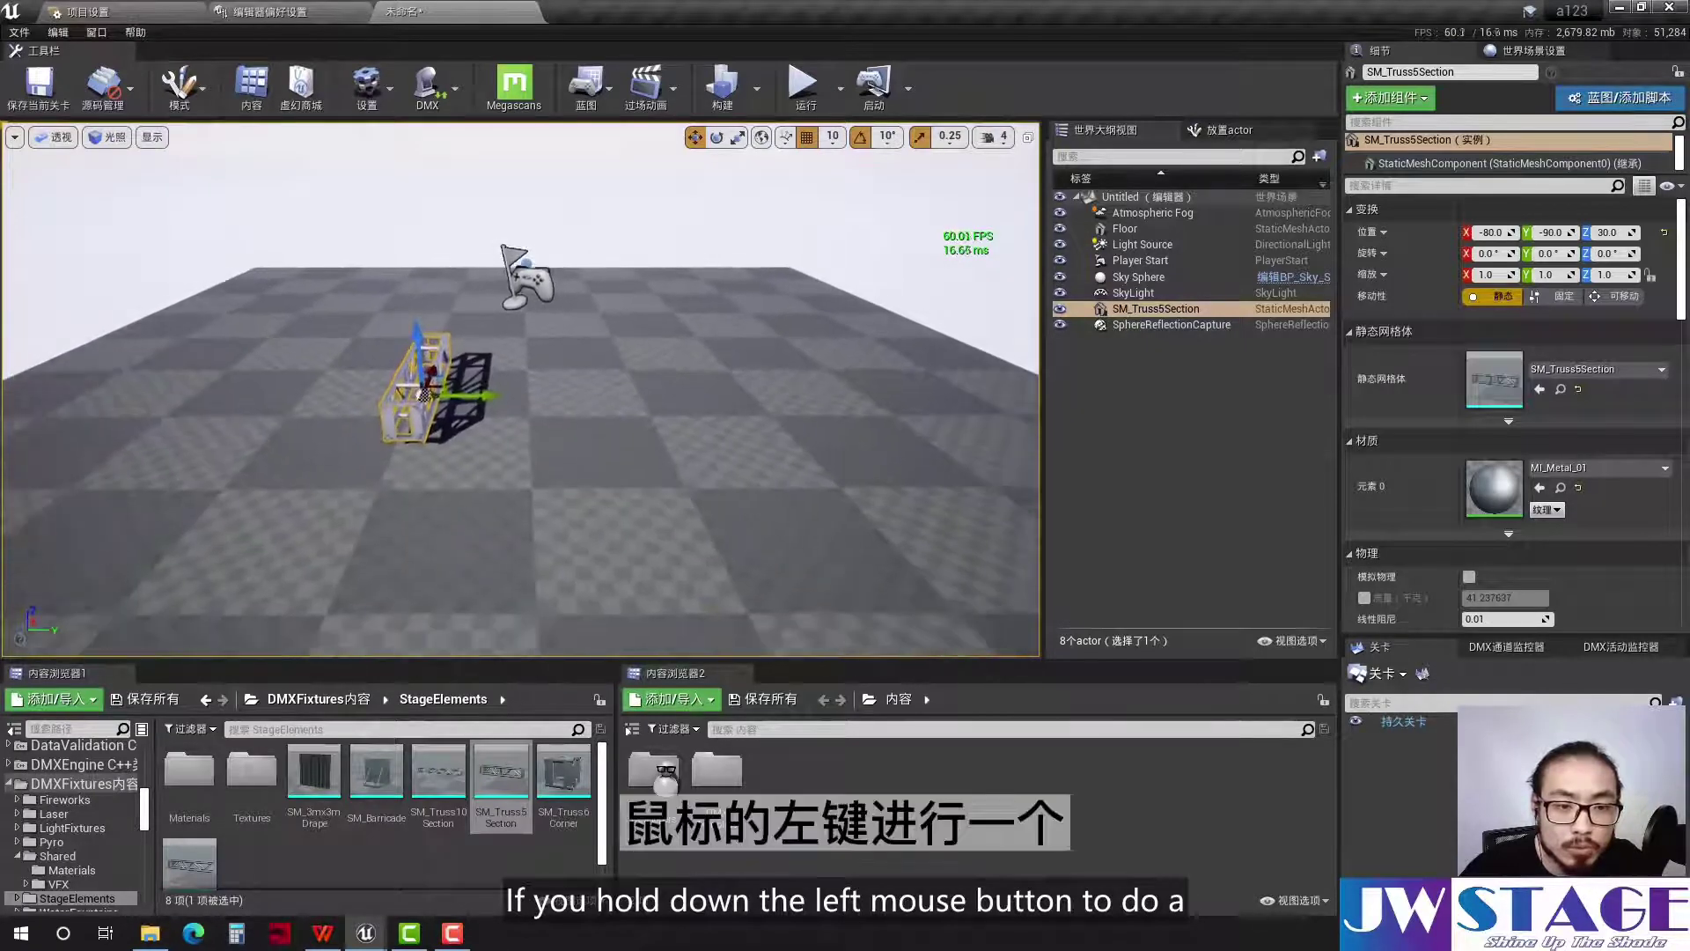
drag(616, 358, 607, 352)
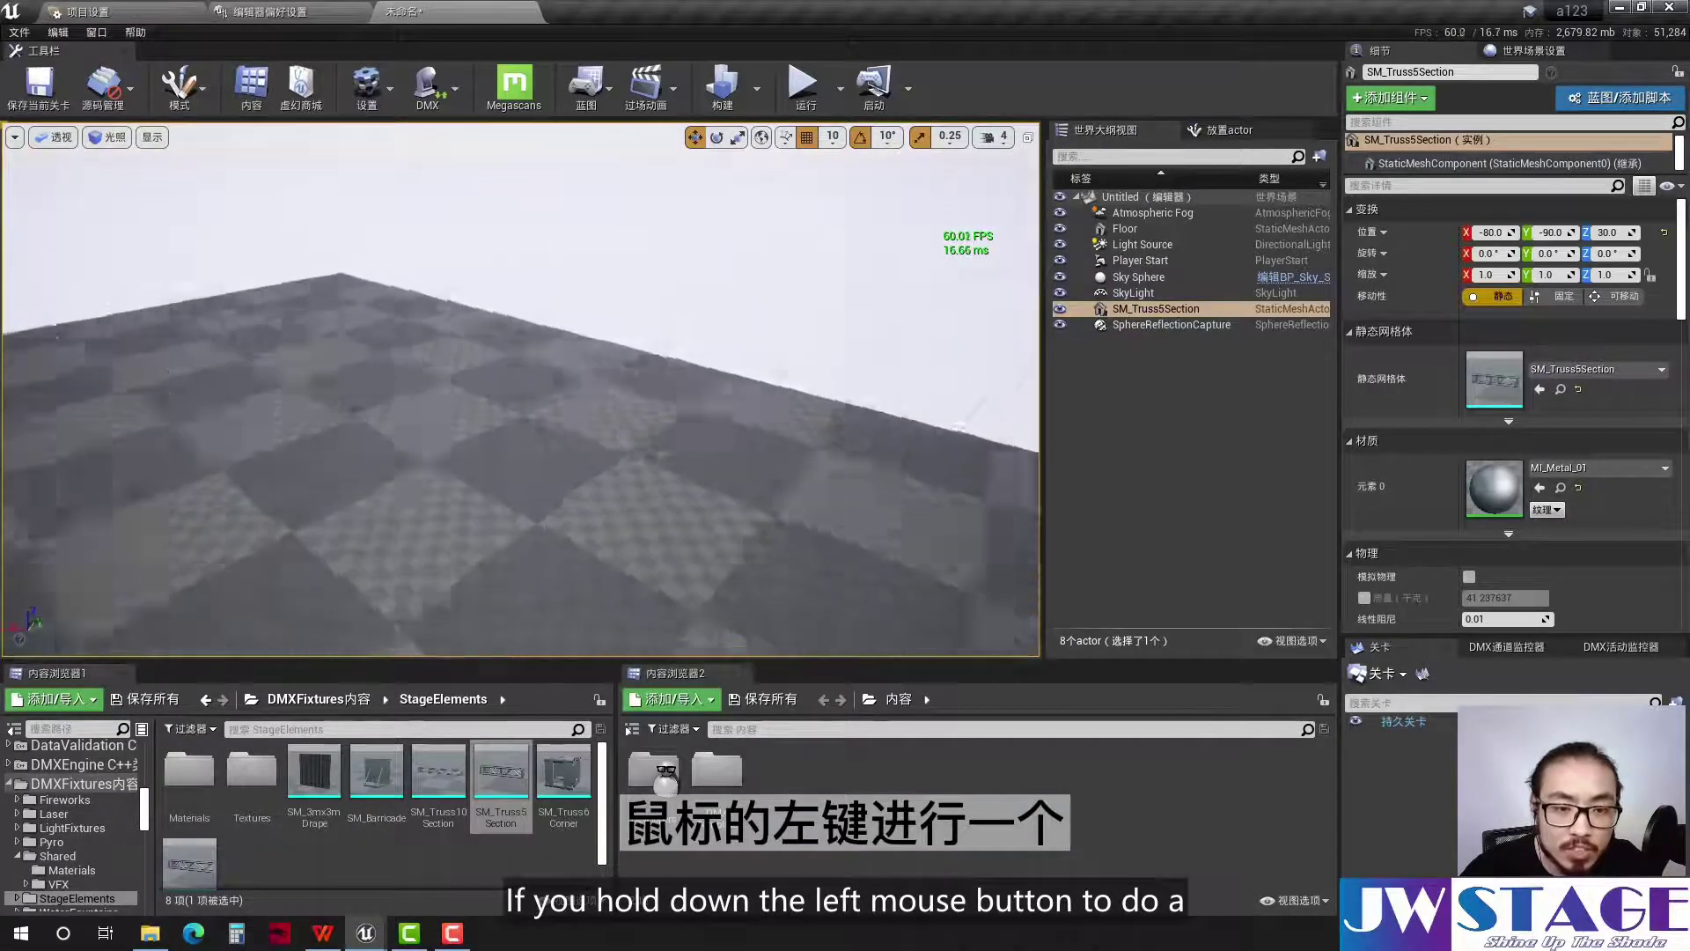
mouse_move(528, 396)
mouse_down()
mouse_move(492, 387)
mouse_move(572, 387)
mouse_move(493, 387)
mouse_up()
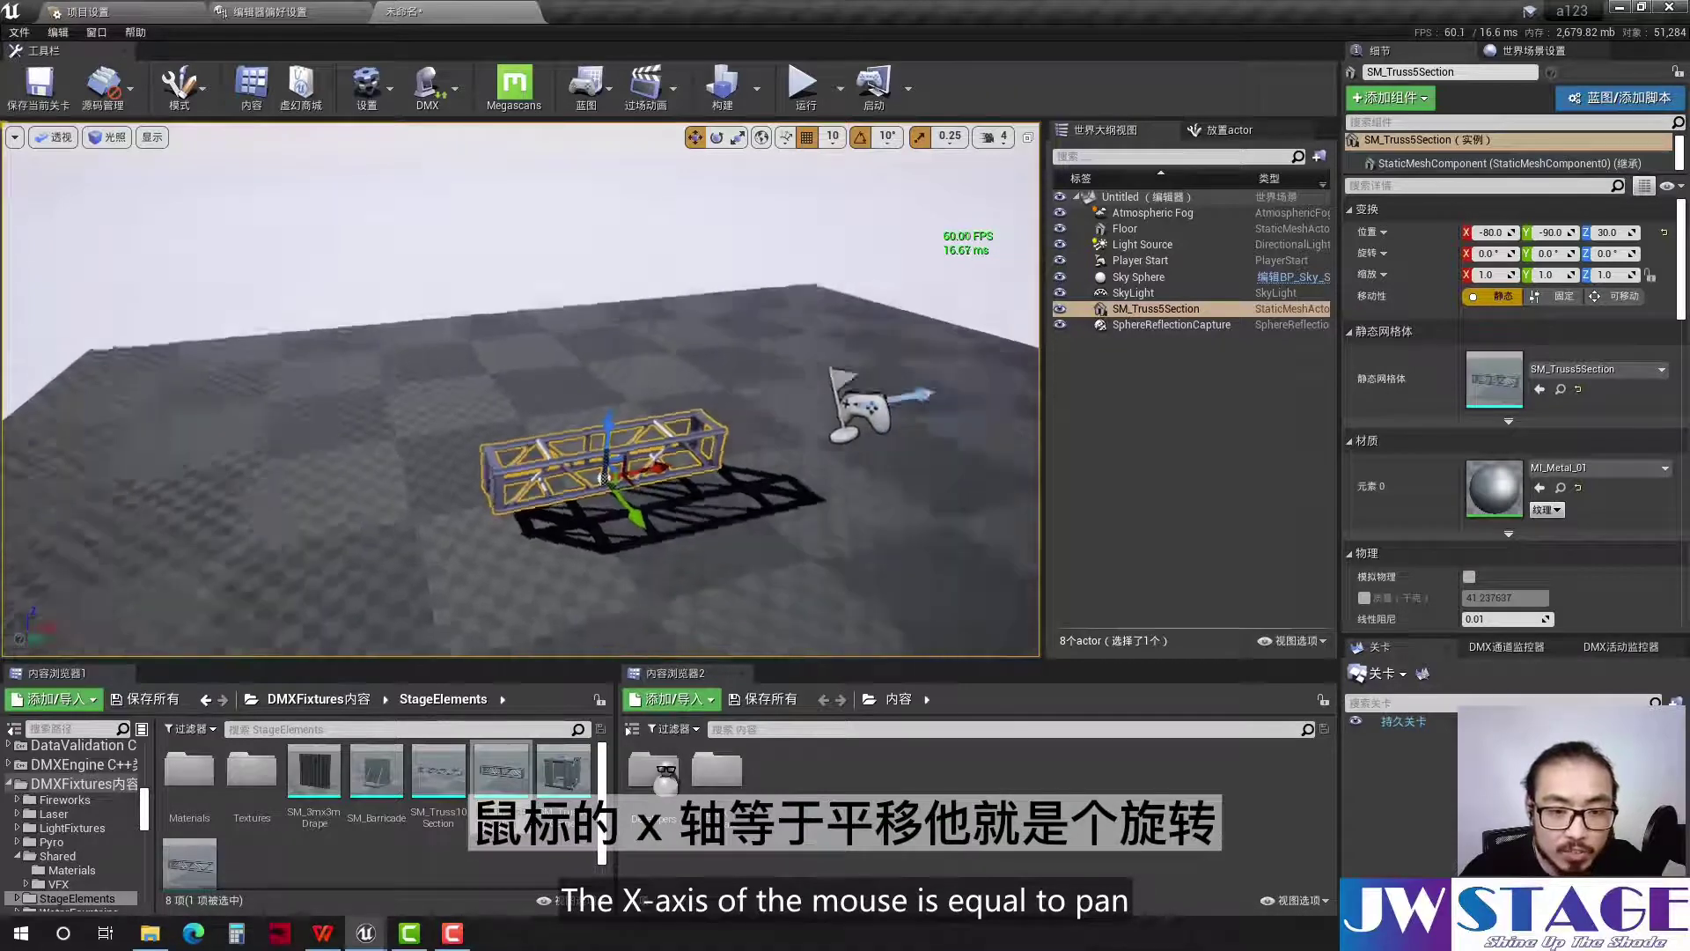
drag(519, 387, 519, 370)
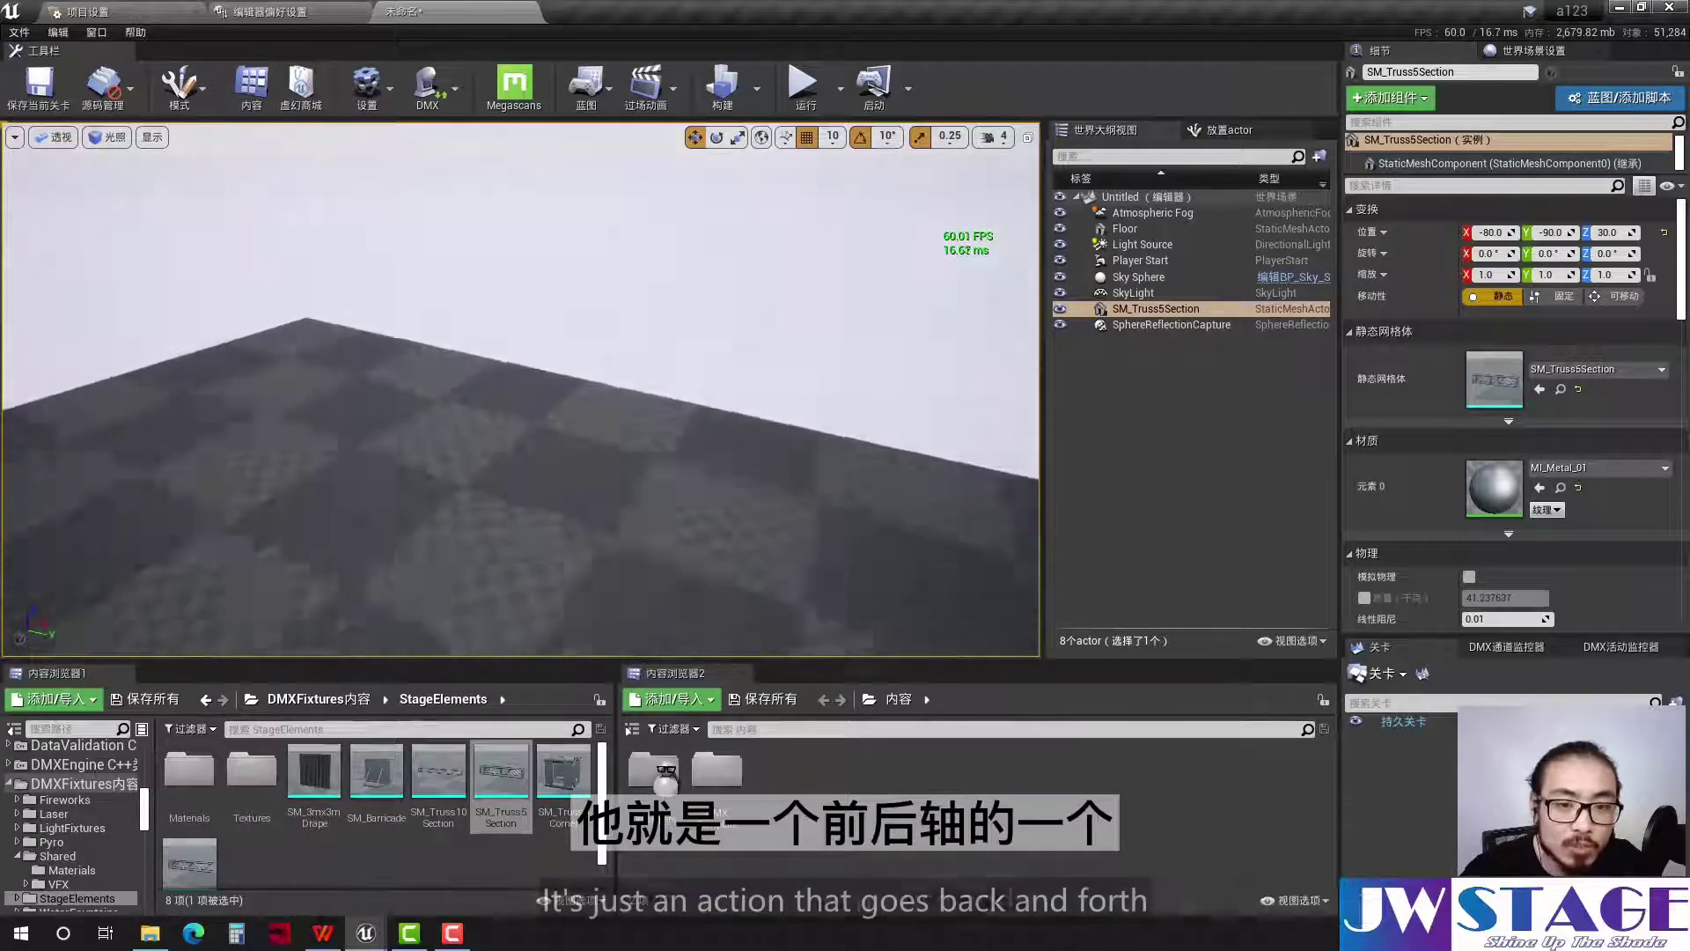
drag(194, 457, 193, 441)
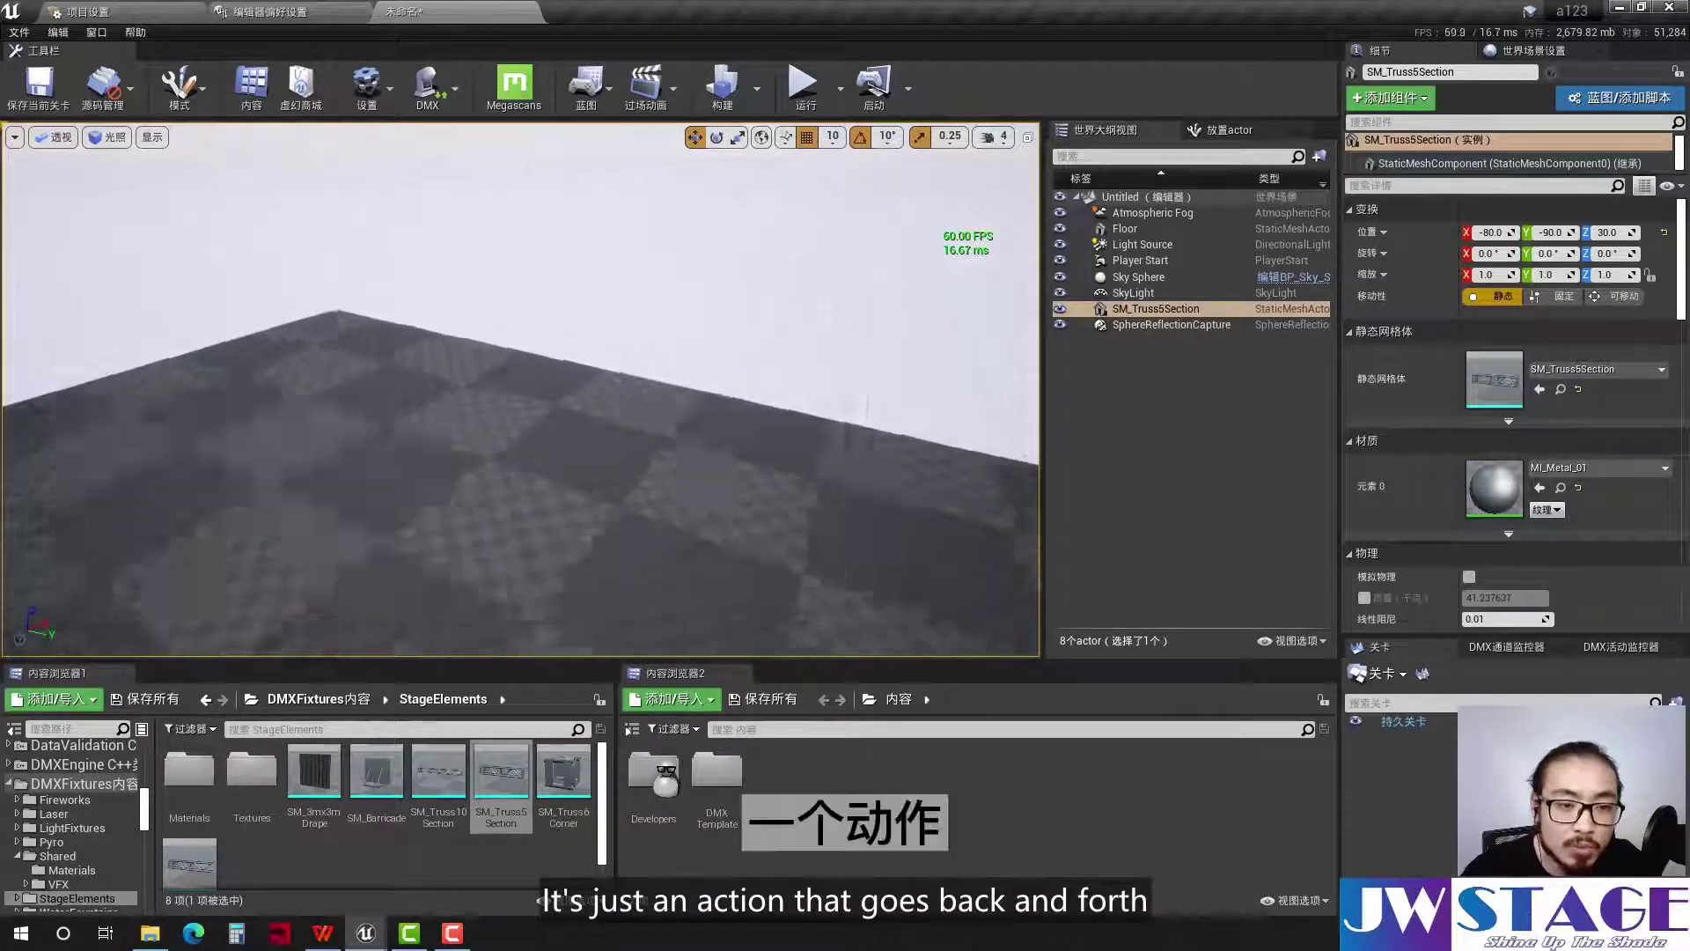
scroll(572, 414, down, 5)
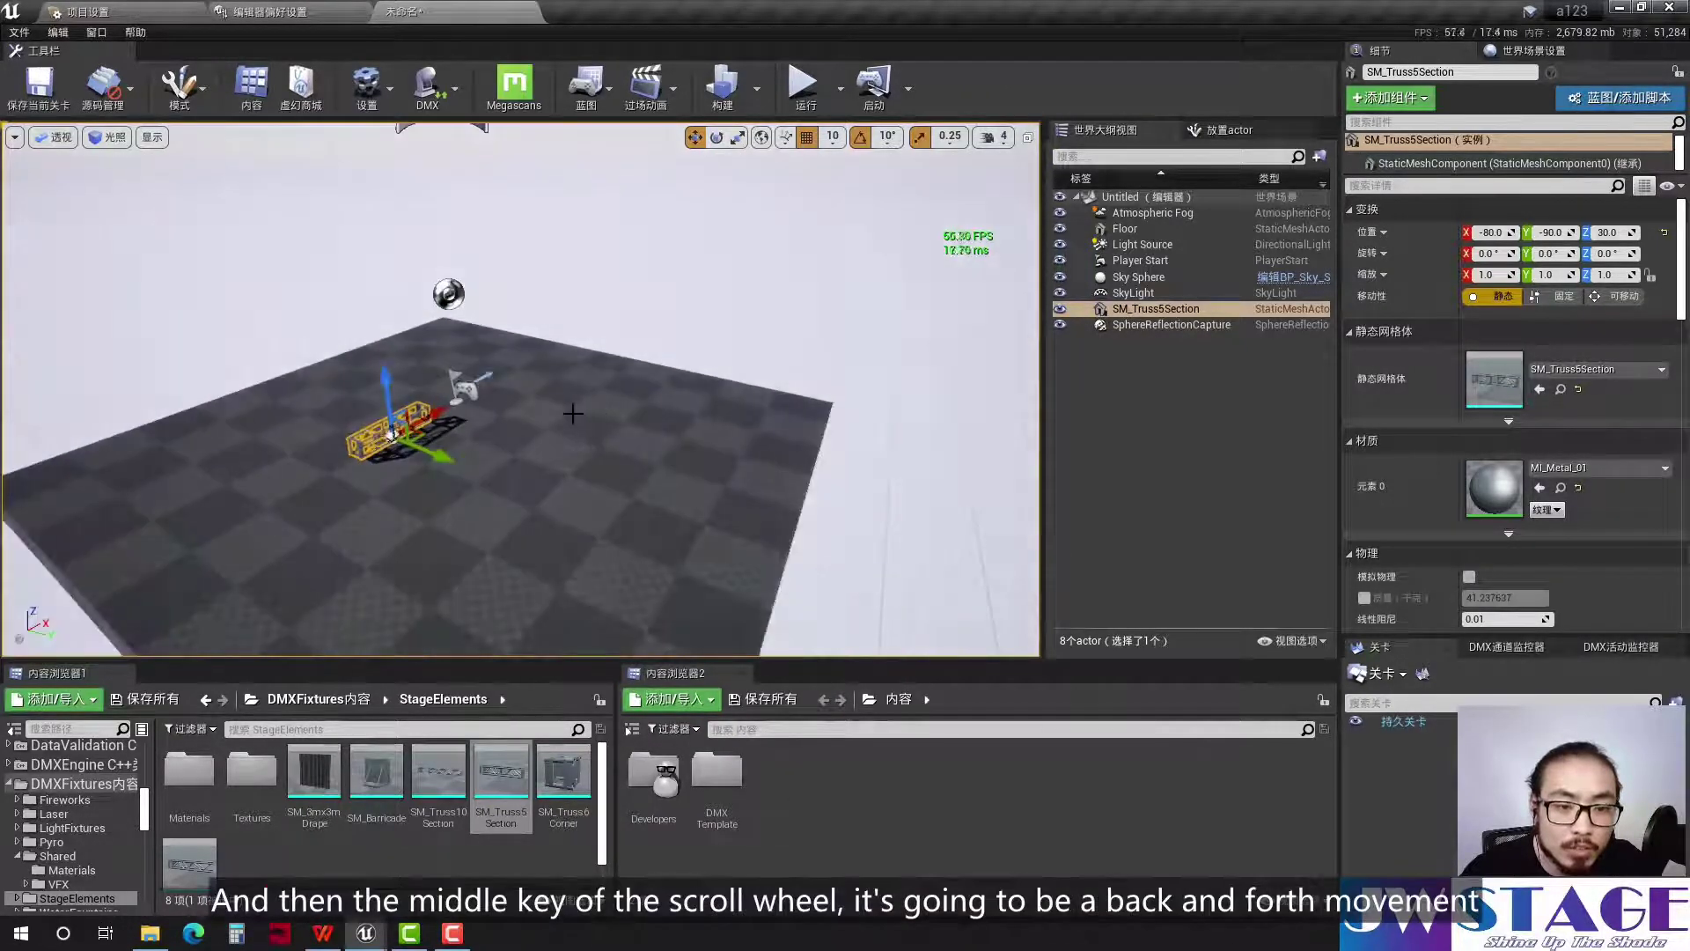
scroll(546, 427, up, 3)
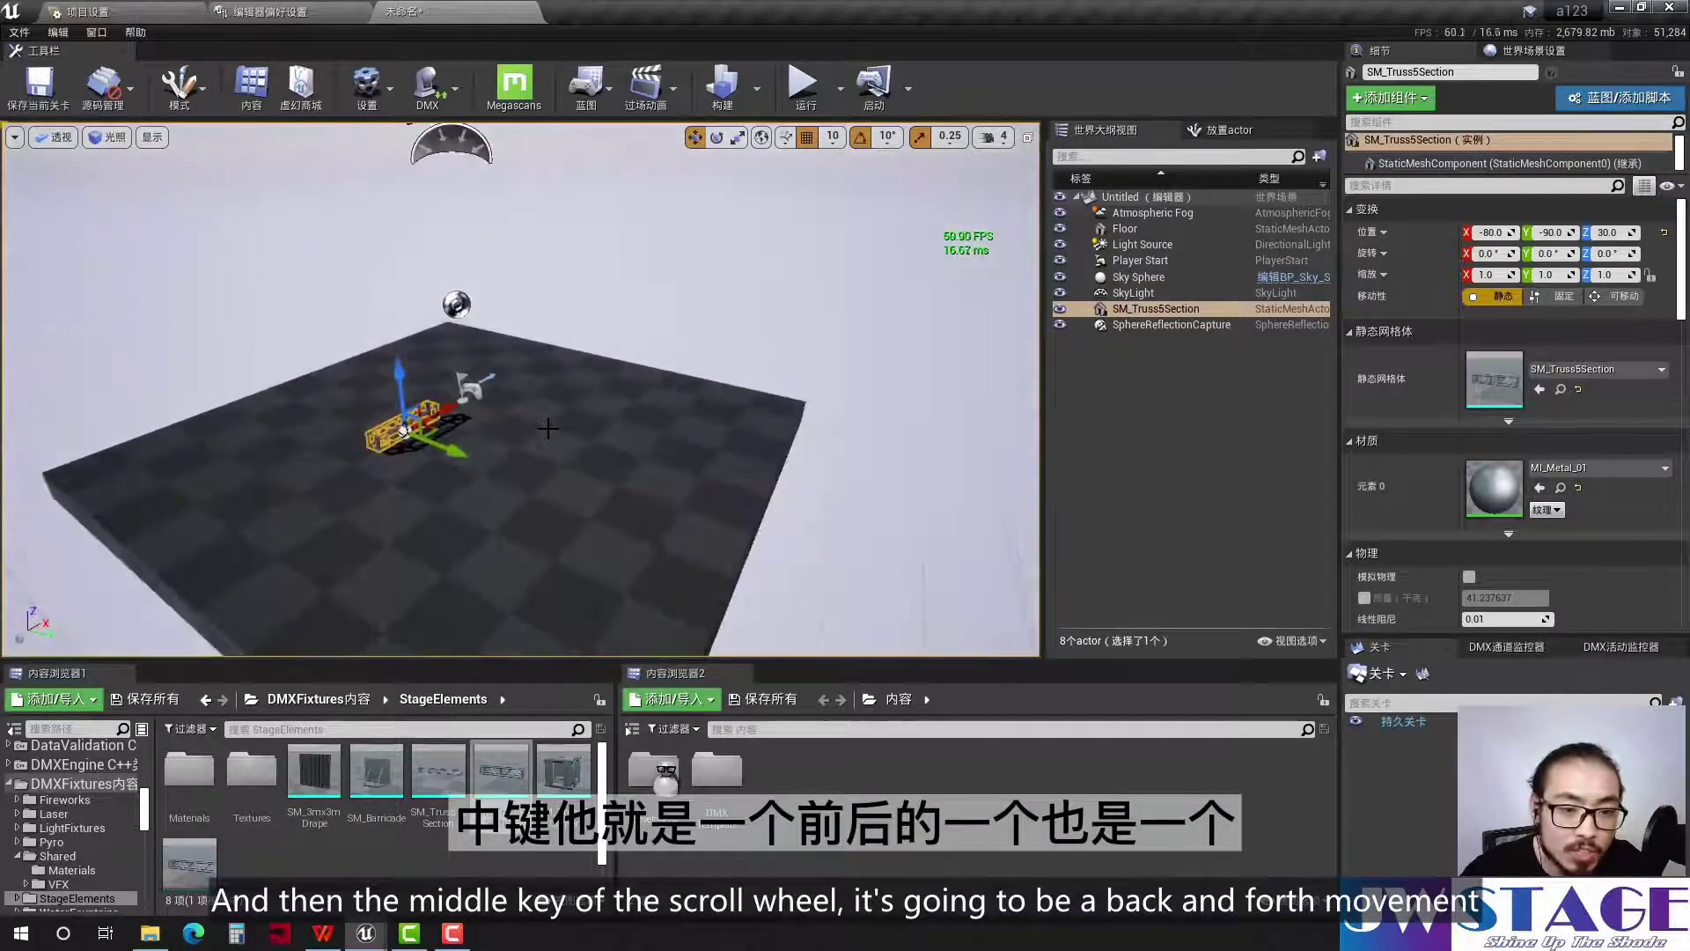
scroll(546, 421, down, 3)
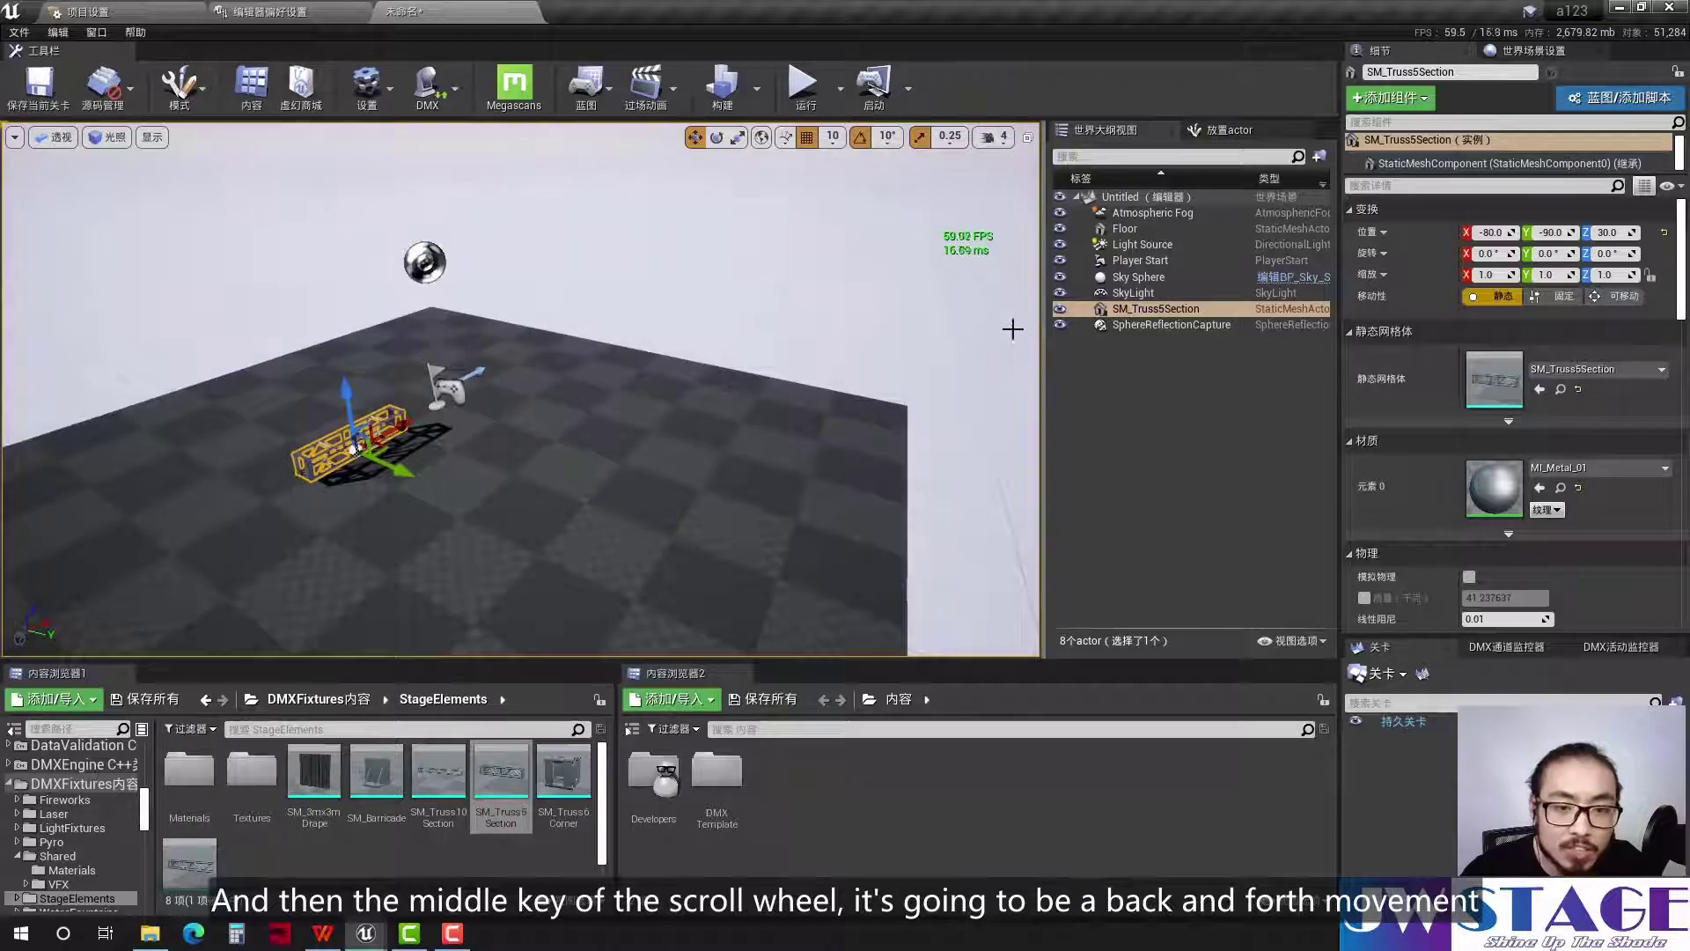
scroll(968, 332, up, 3)
scroll(903, 335, up, 2)
scroll(701, 326, up, 3)
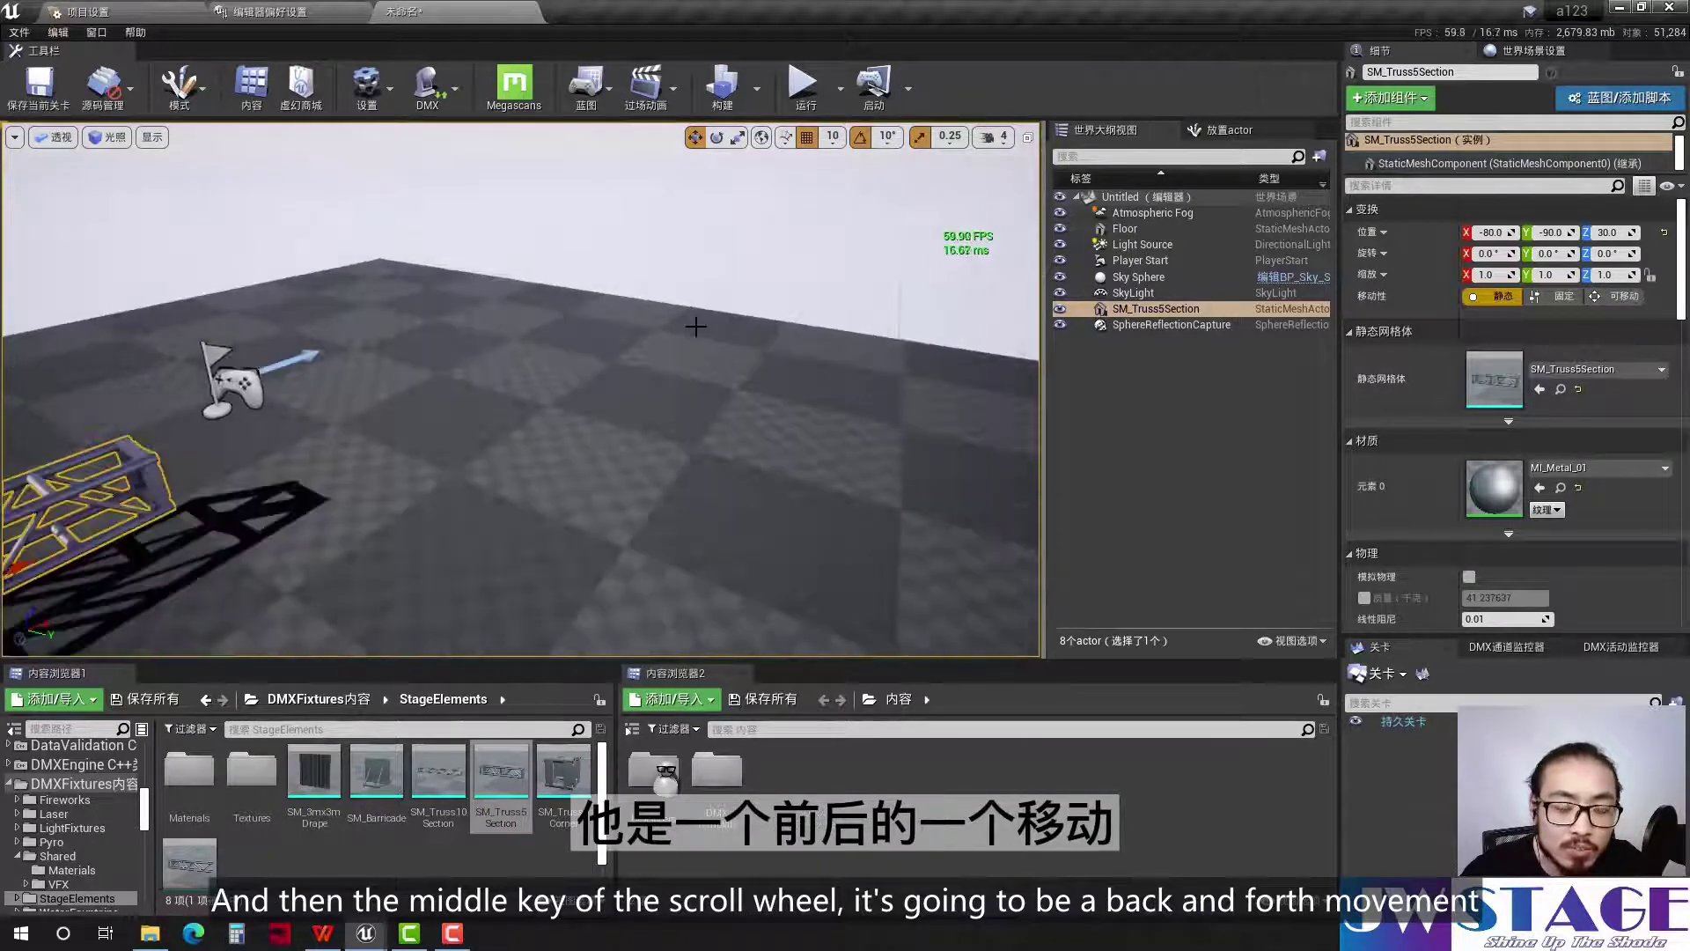
scroll(696, 327, down, 3)
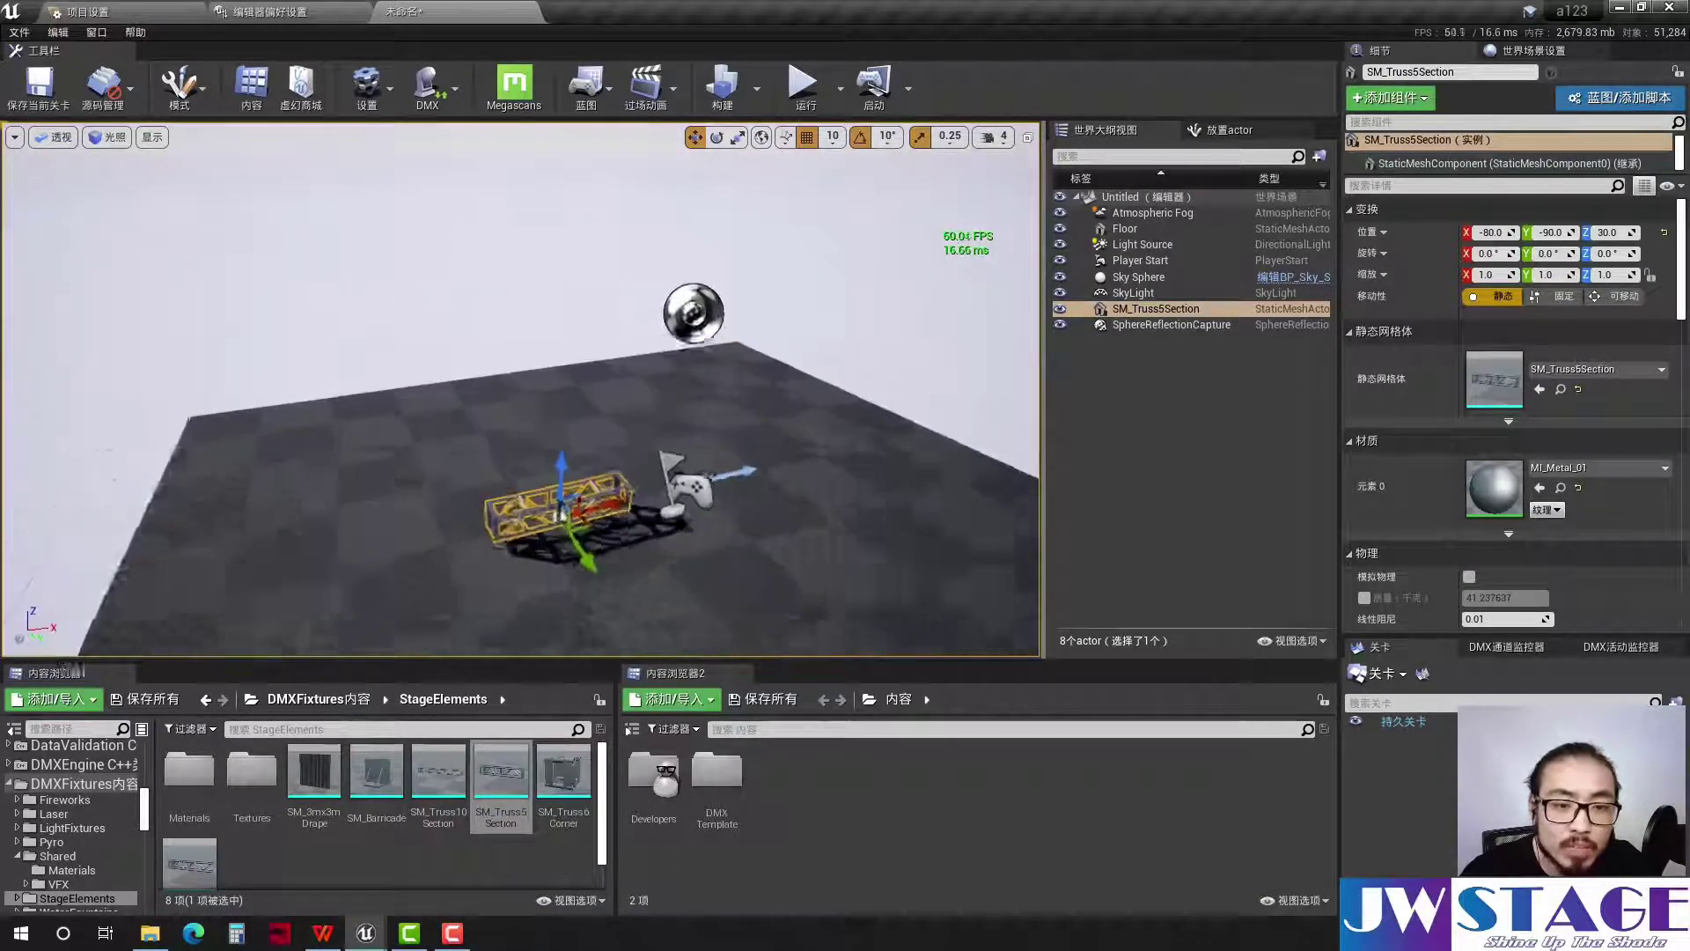
scroll(747, 435, down, 1)
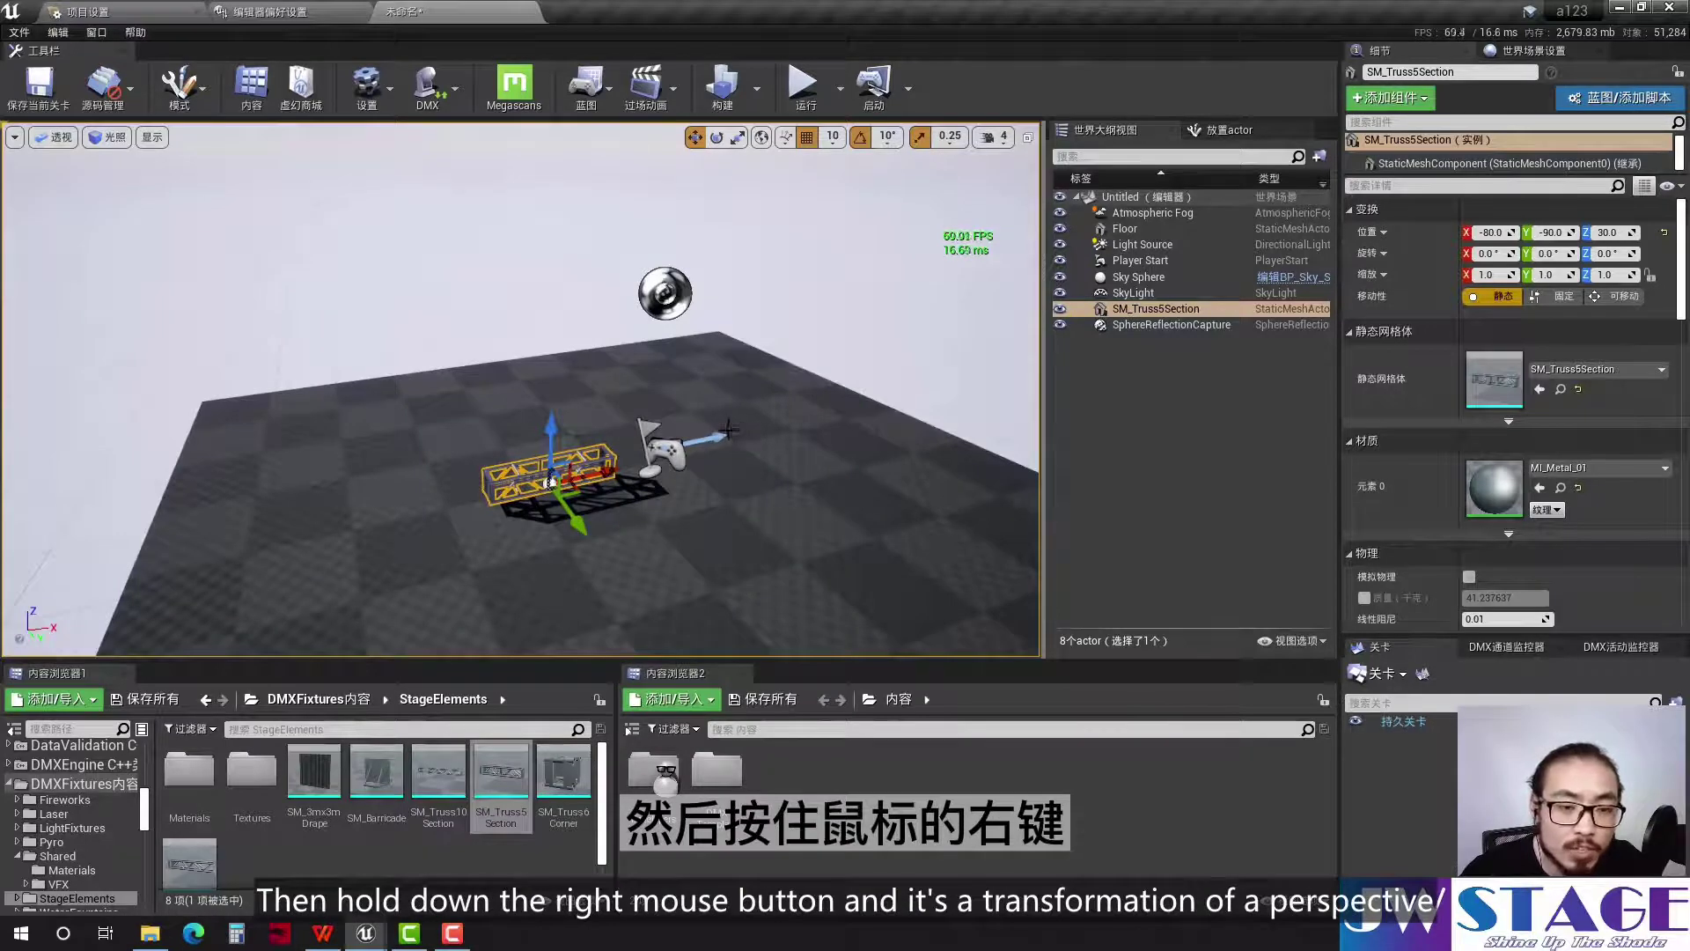
right_drag(728, 429, 727, 430)
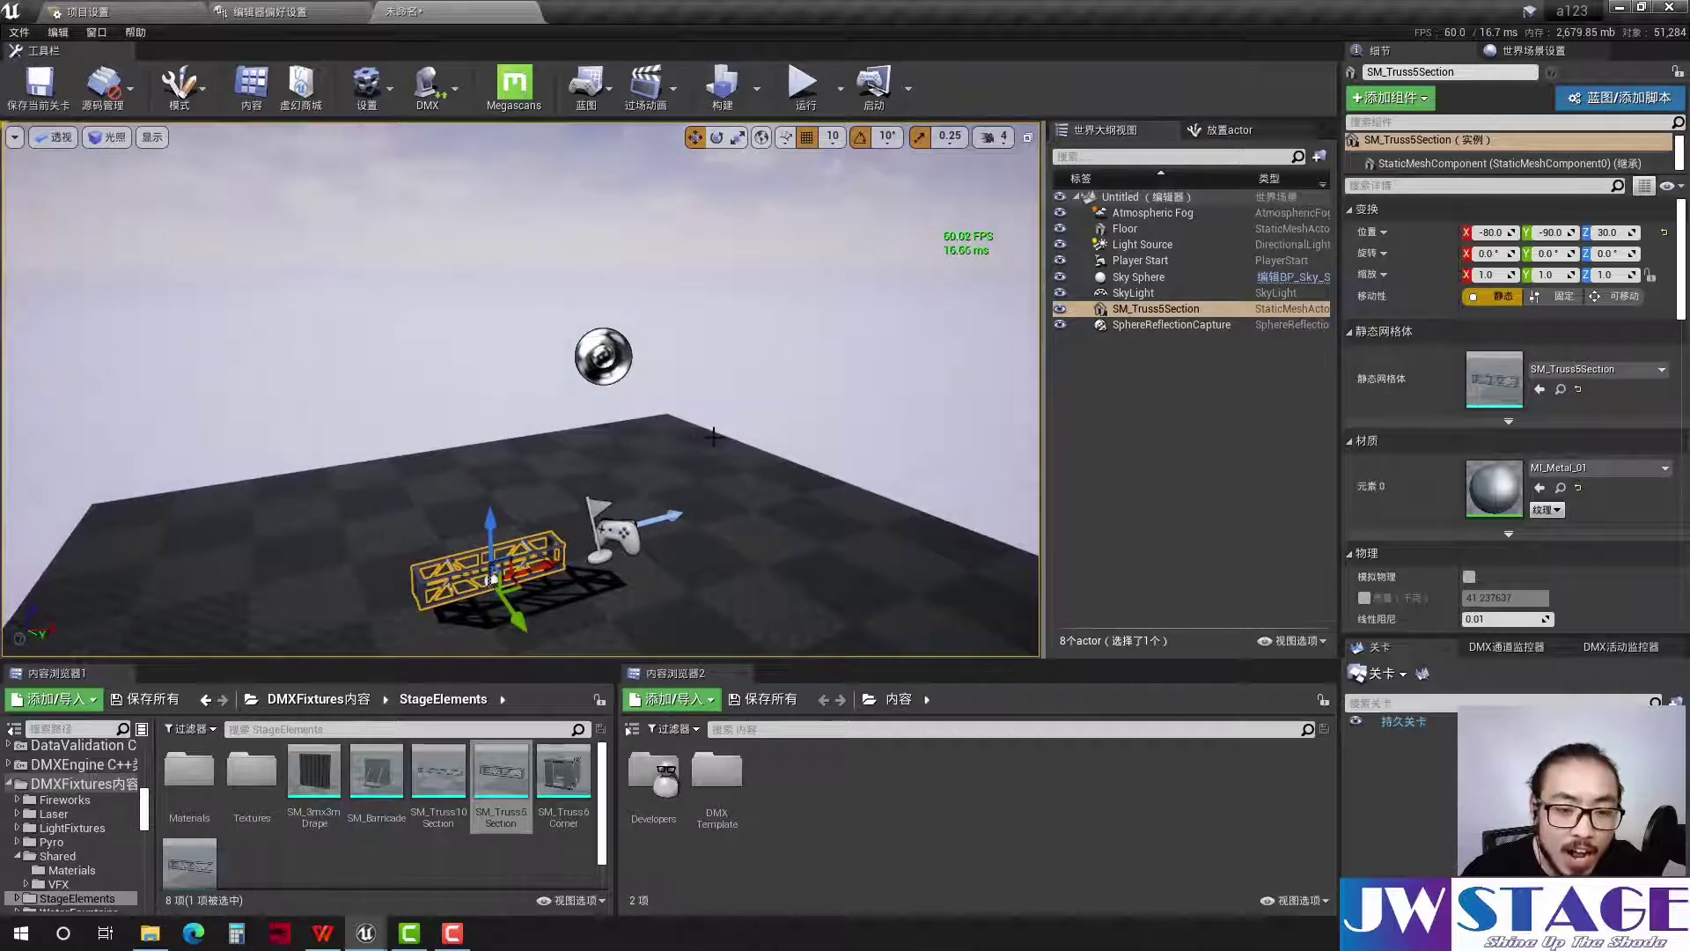
right_drag(713, 436, 713, 436)
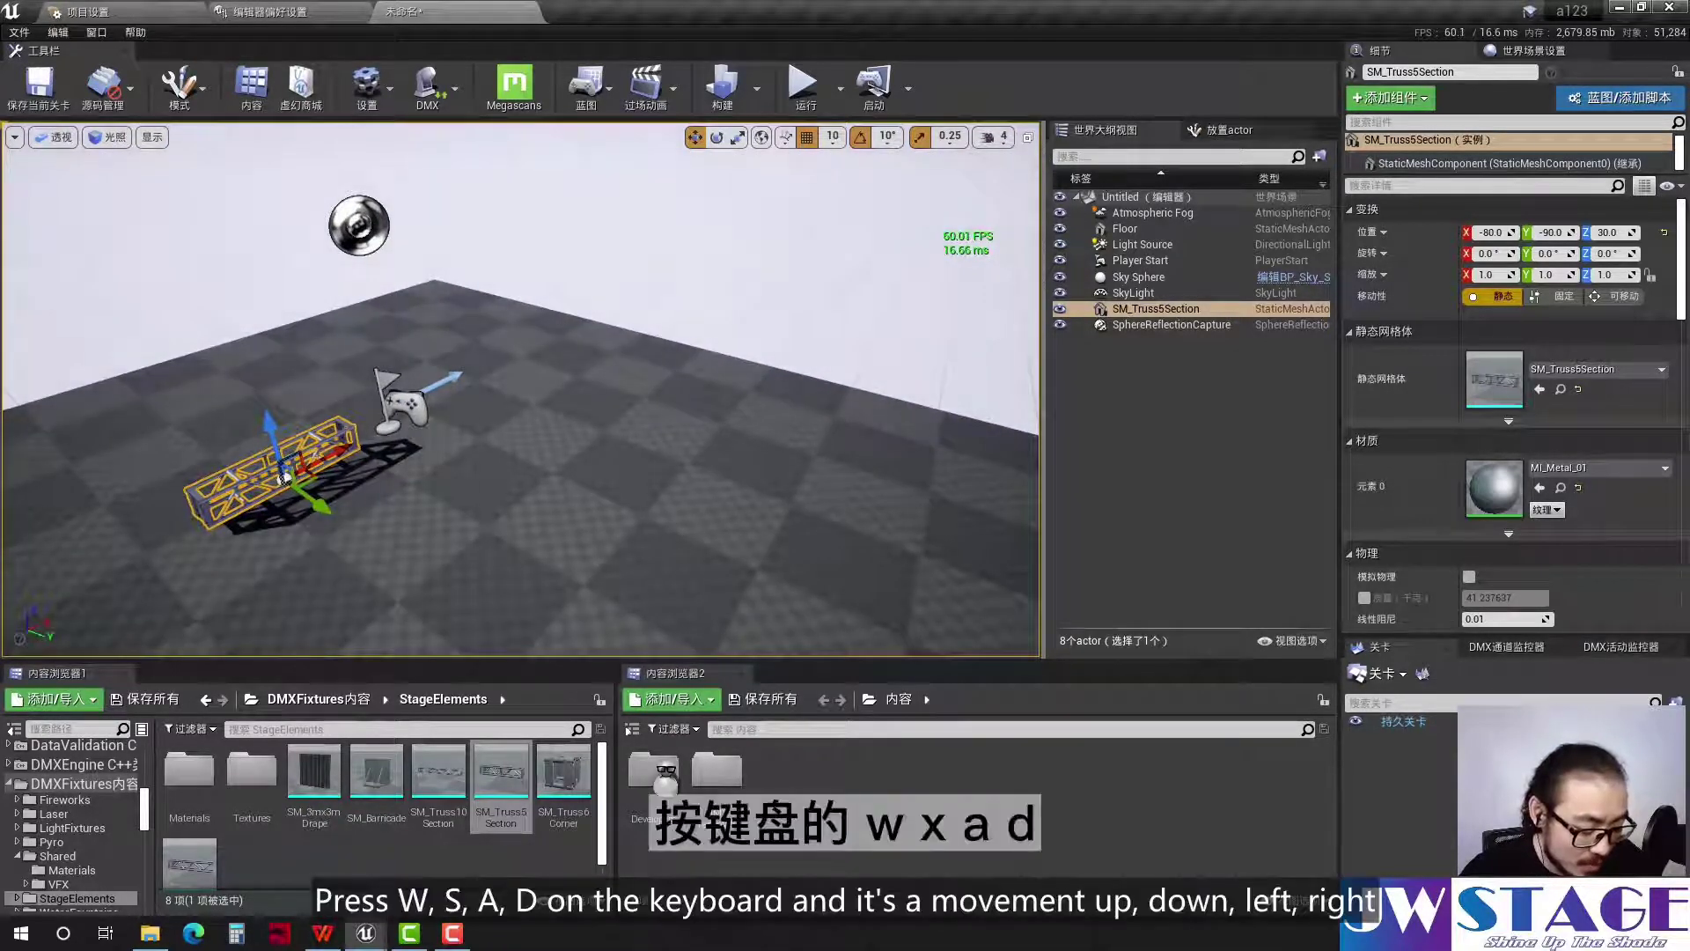
right_drag(713, 436, 713, 437)
Fly the camera around the truss with WASD, Q and E, rising and dropping above the floor
key(e)
key(q)
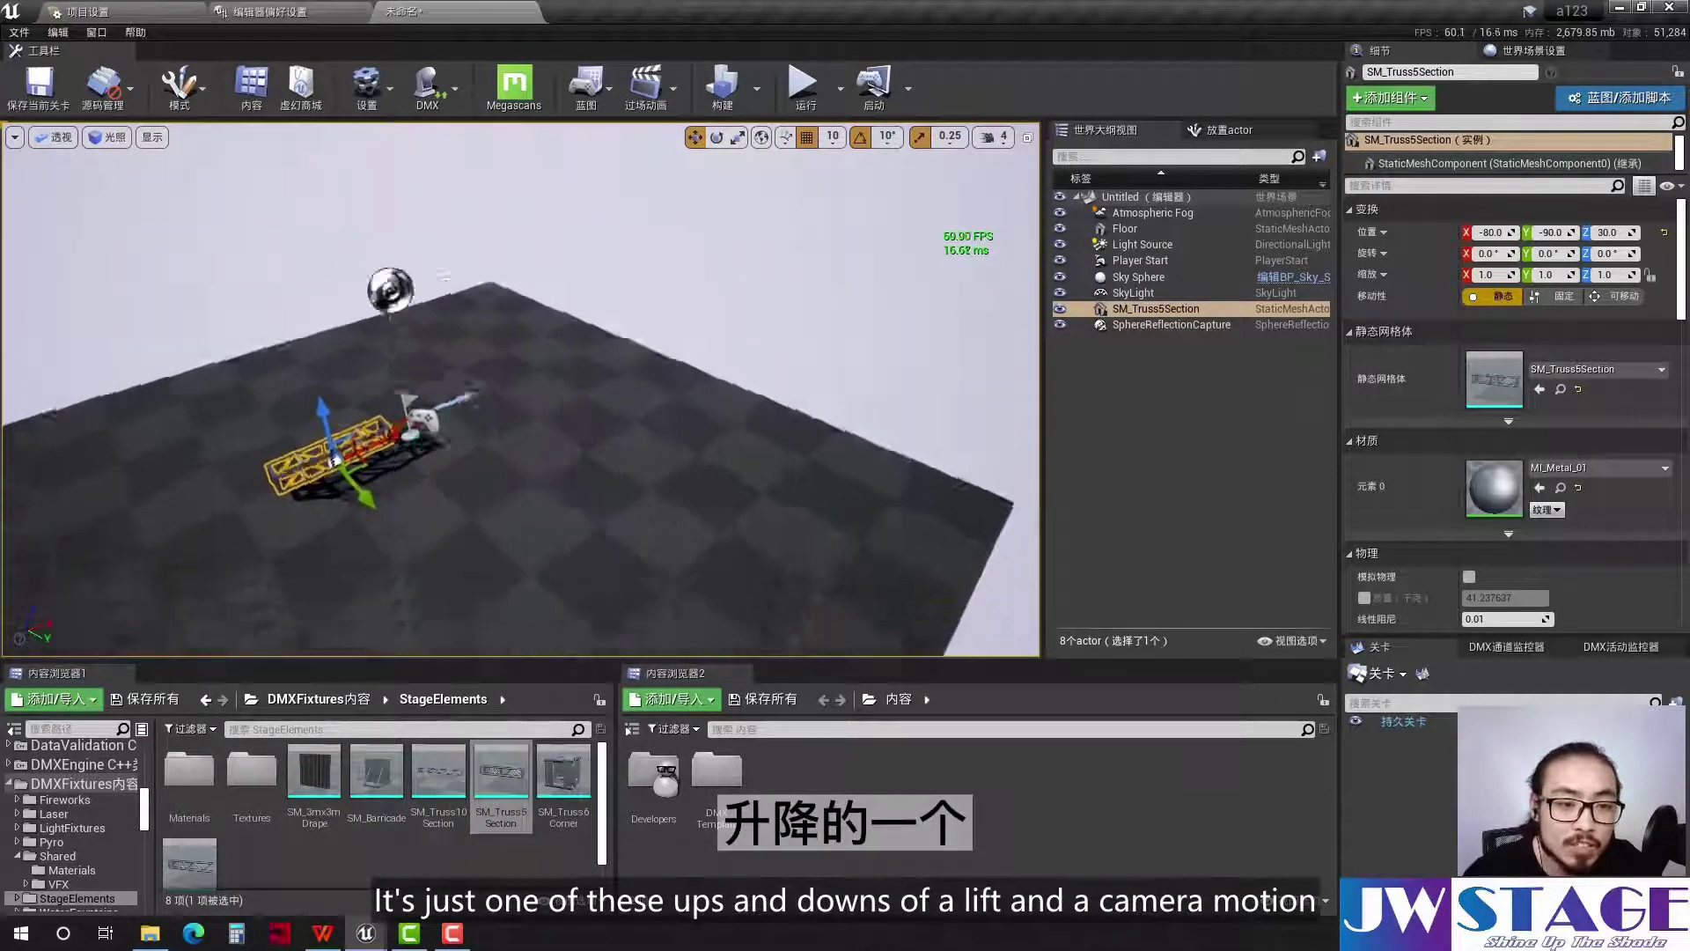
right_drag(713, 436, 713, 436)
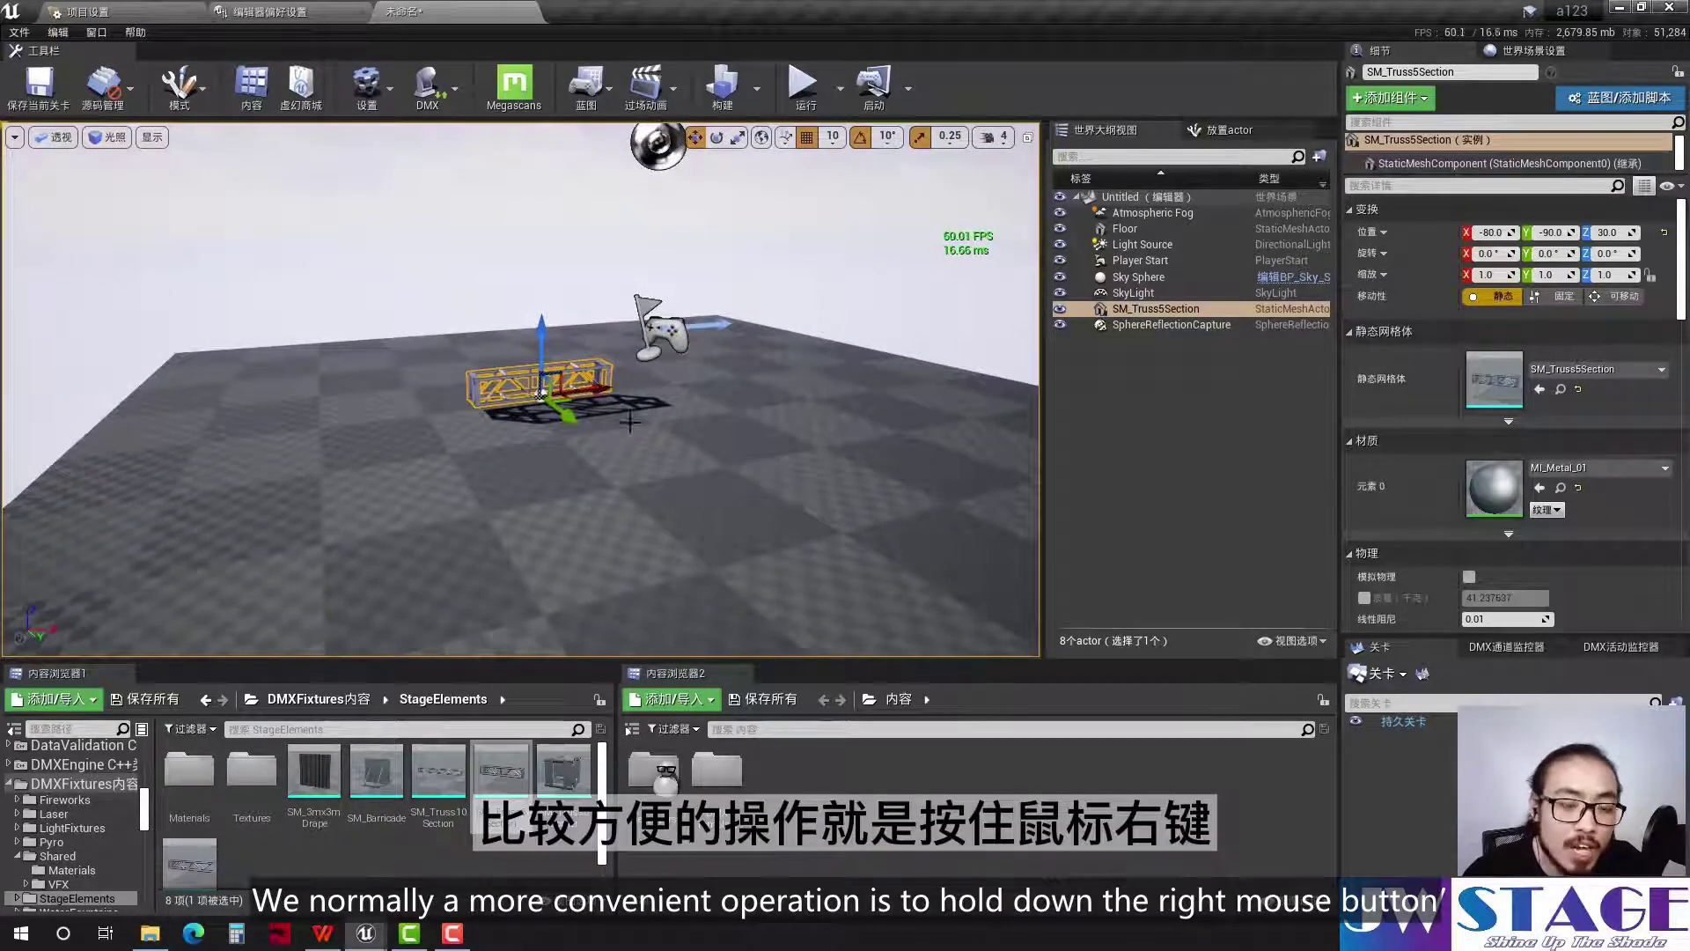
right_drag(540, 394, 541, 393)
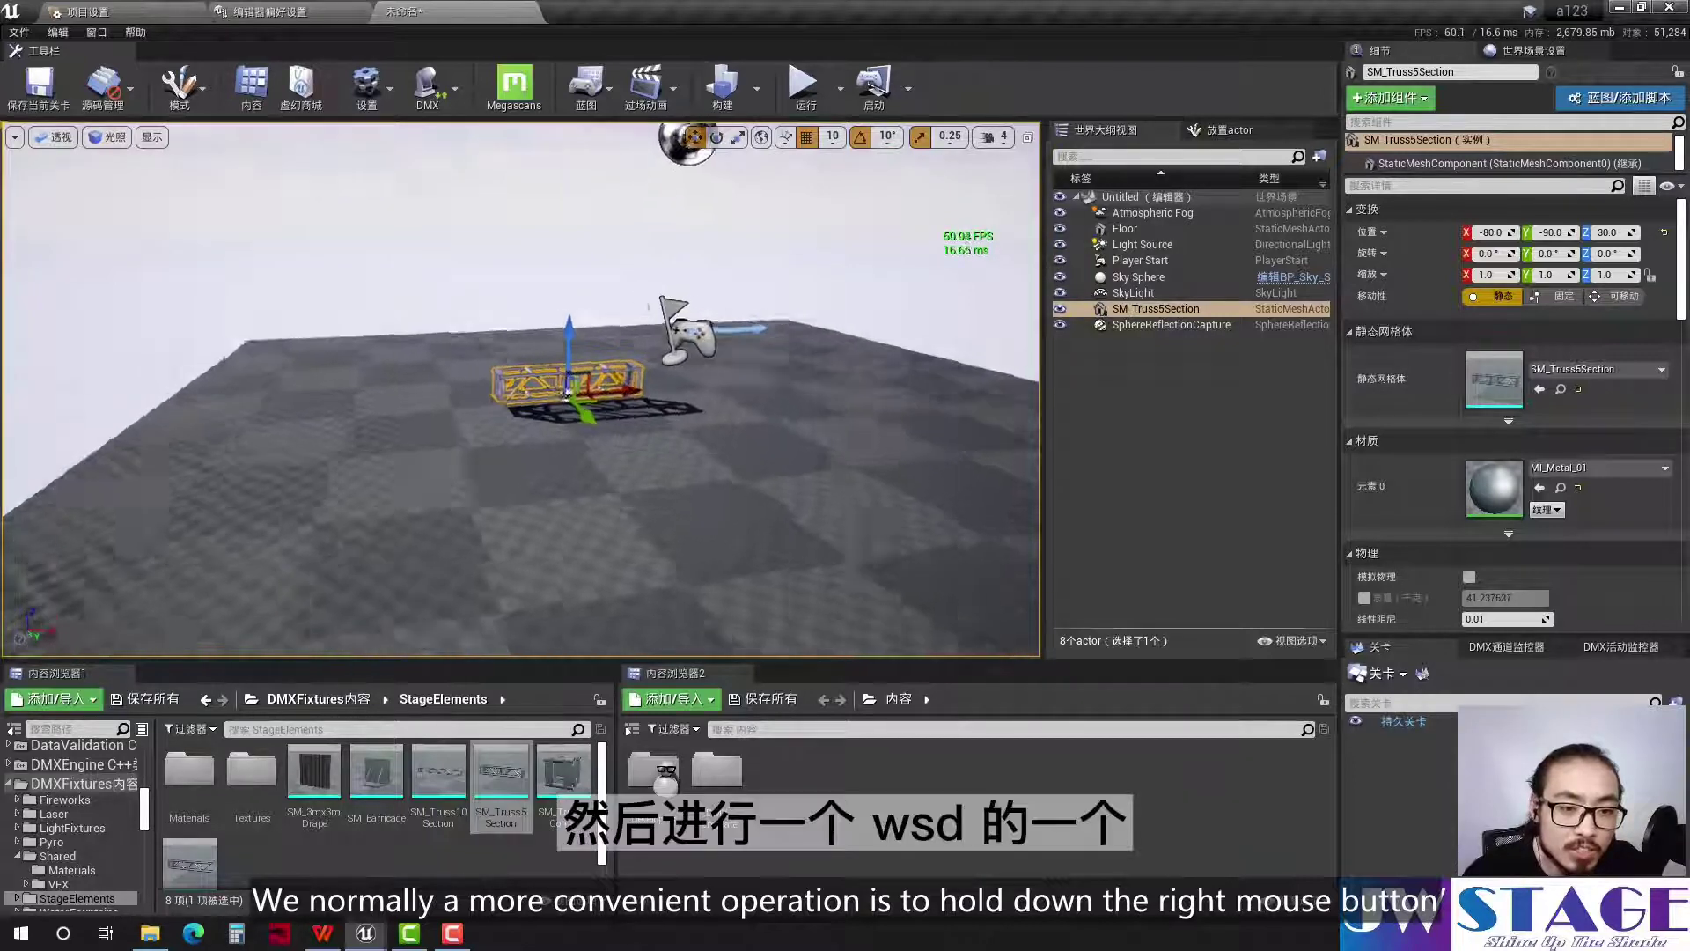
mouse_move(672, 432)
right_down()
mouse_move(746, 468)
mouse_move(740, 448)
right_up()
right_drag(875, 481, 876, 482)
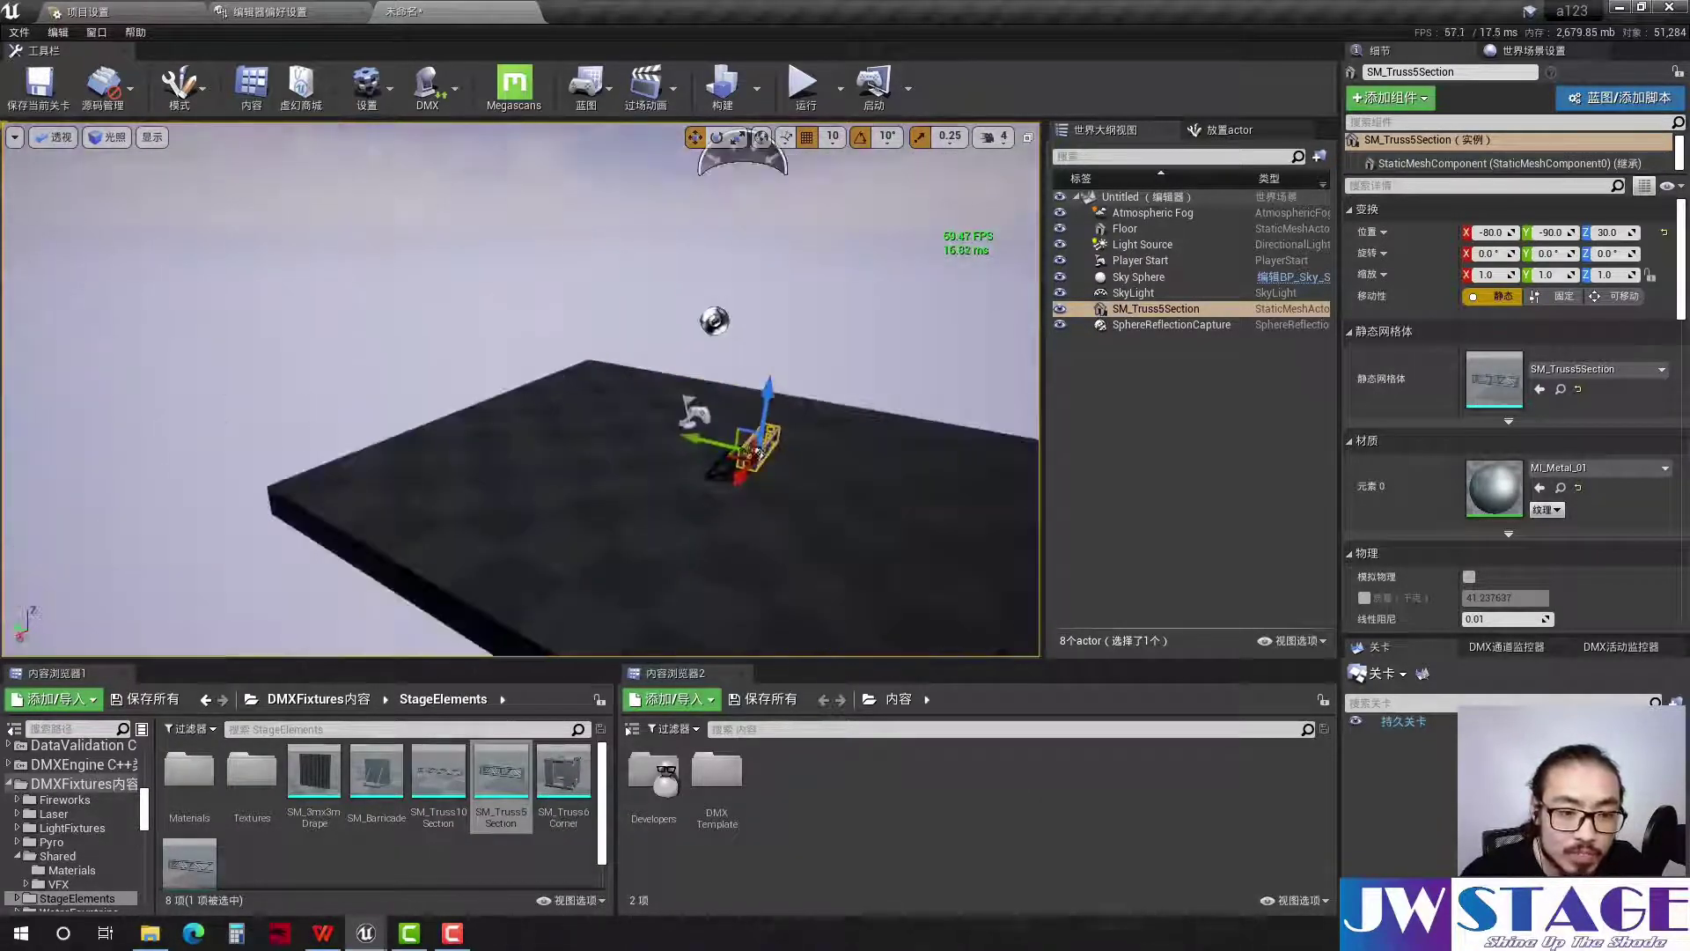
right_drag(519, 388, 519, 387)
key(e)
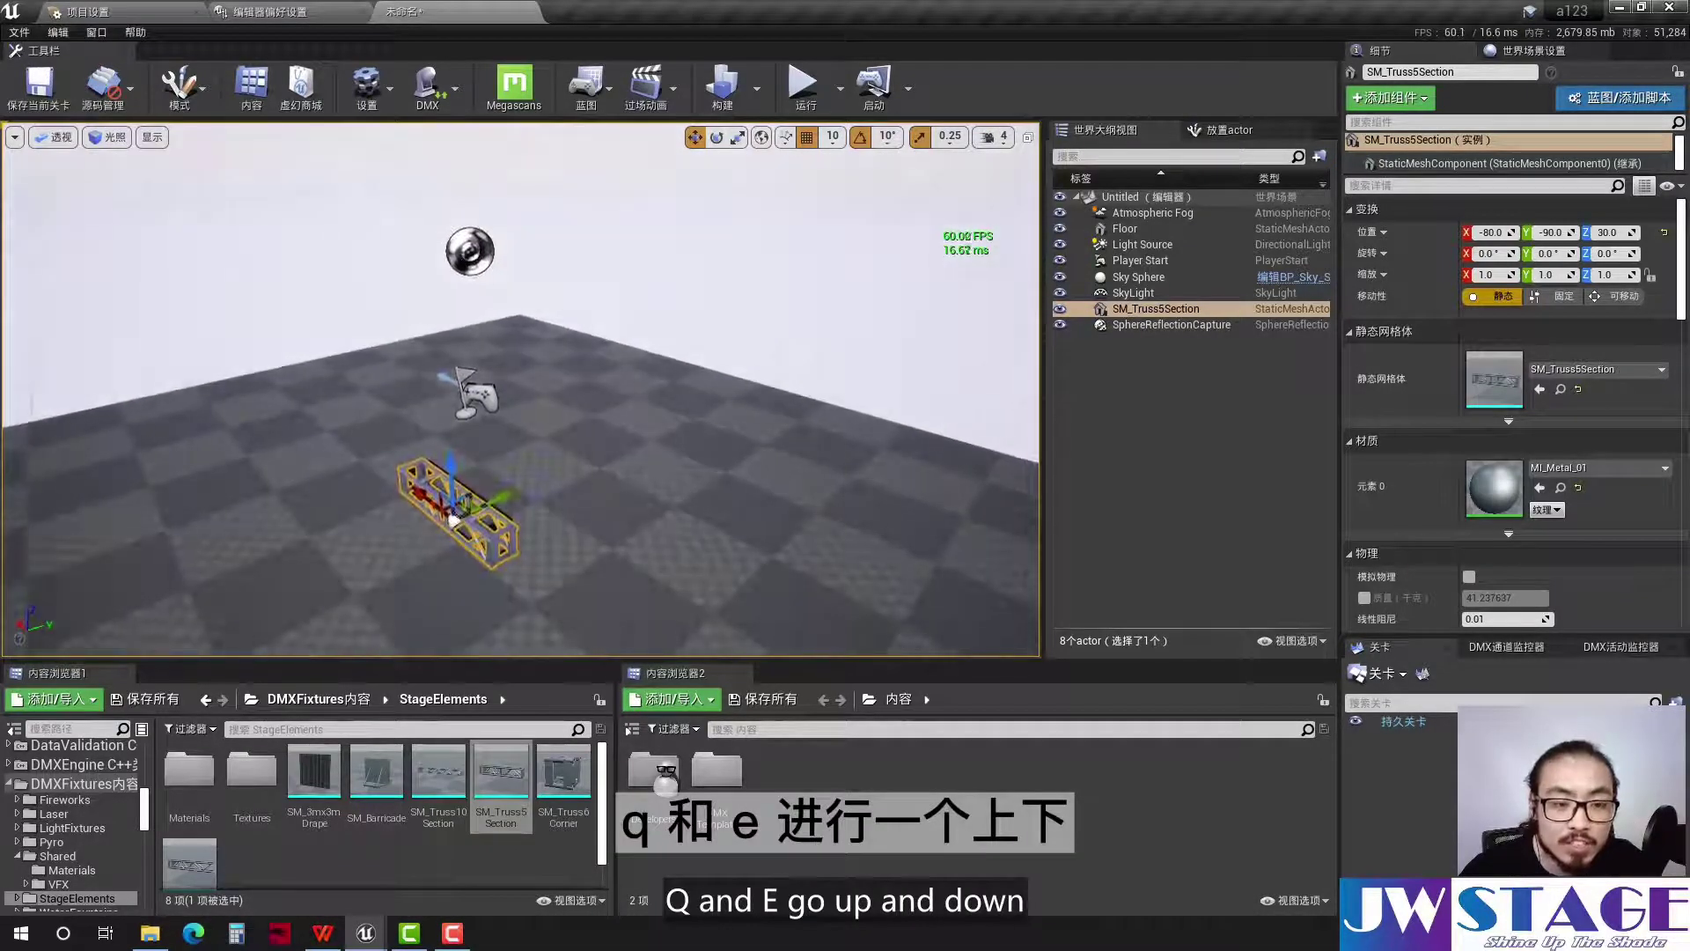
right_drag(447, 519, 447, 520)
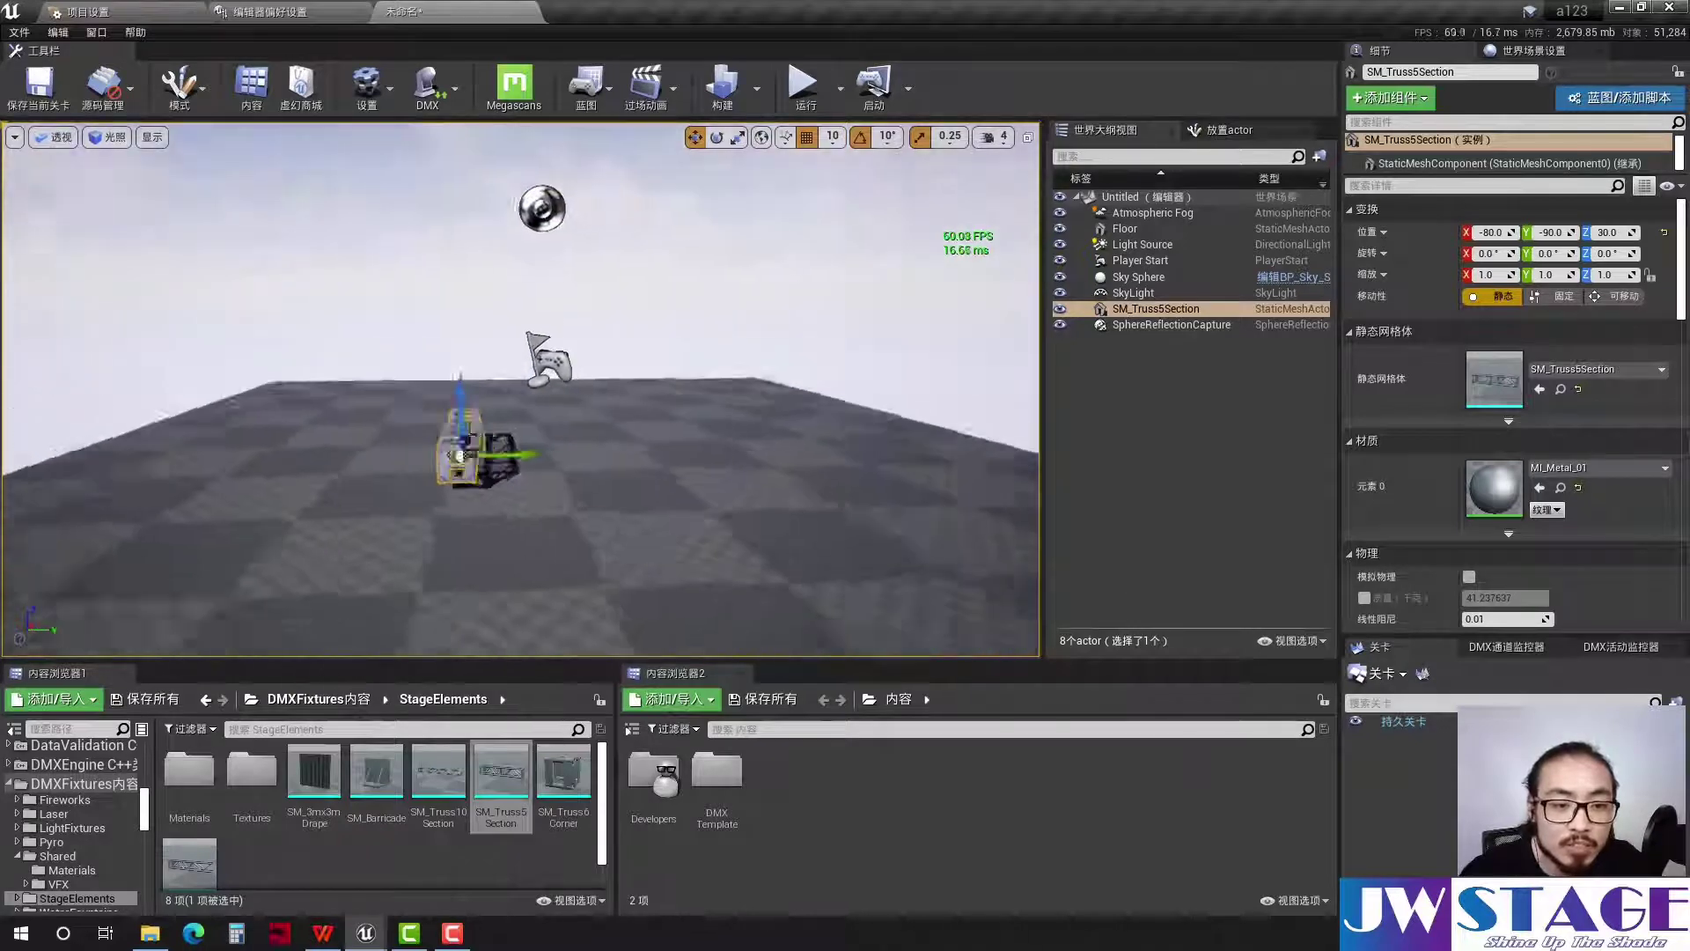
right_drag(535, 439, 535, 439)
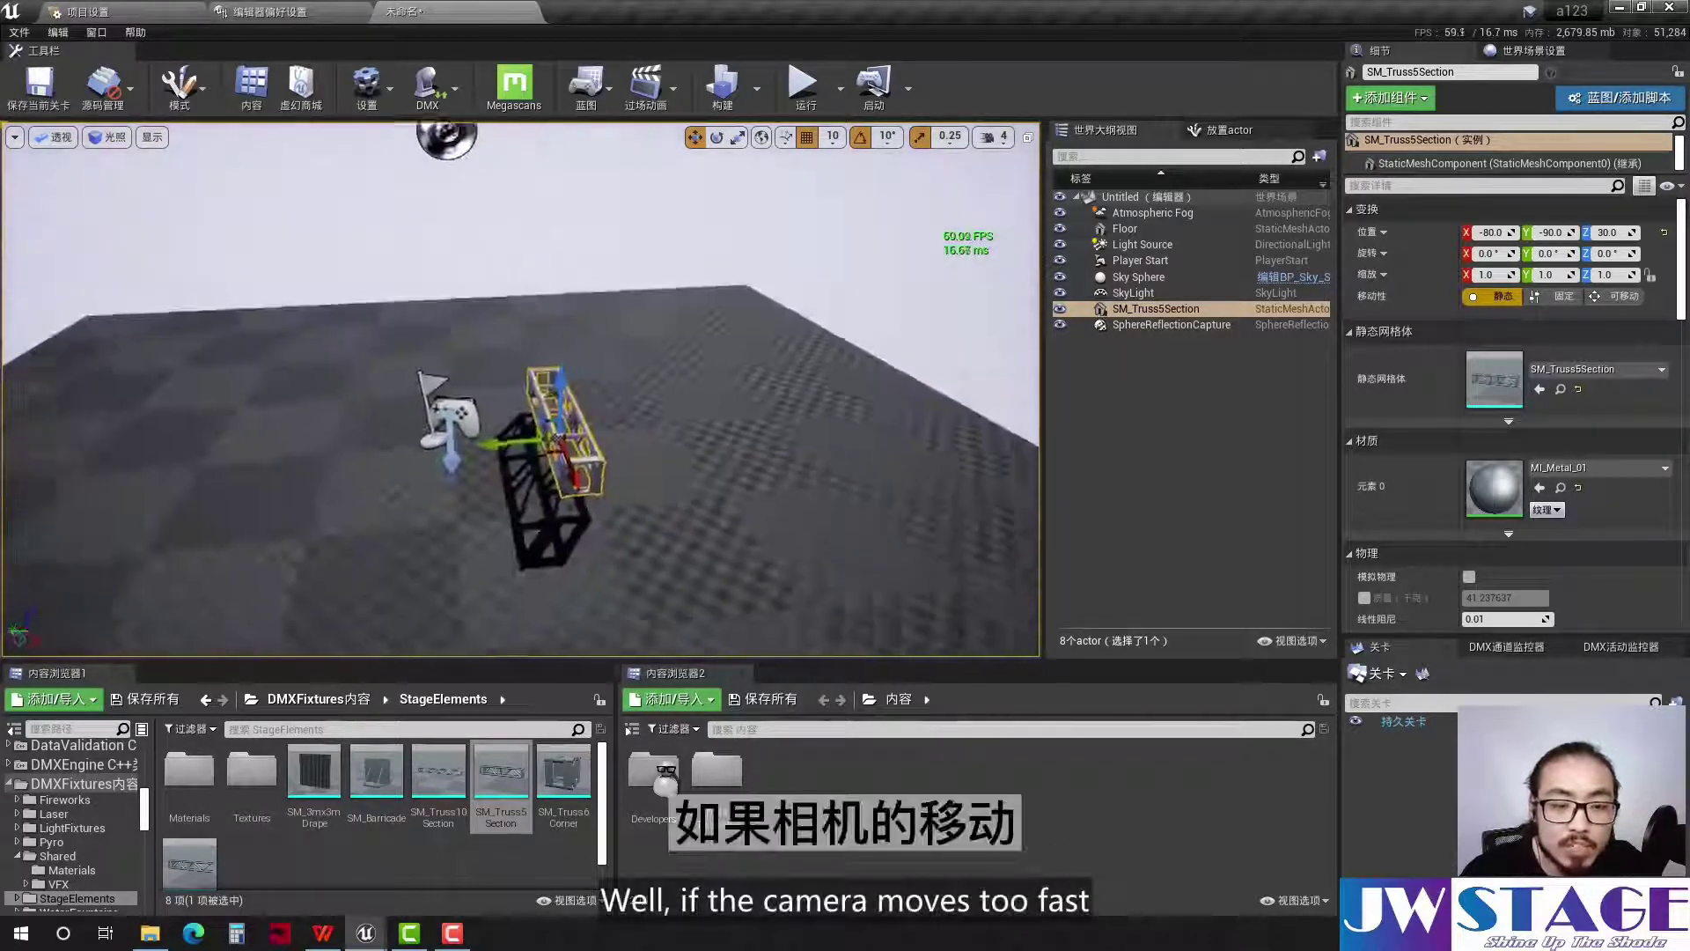
right_drag(962, 251, 962, 251)
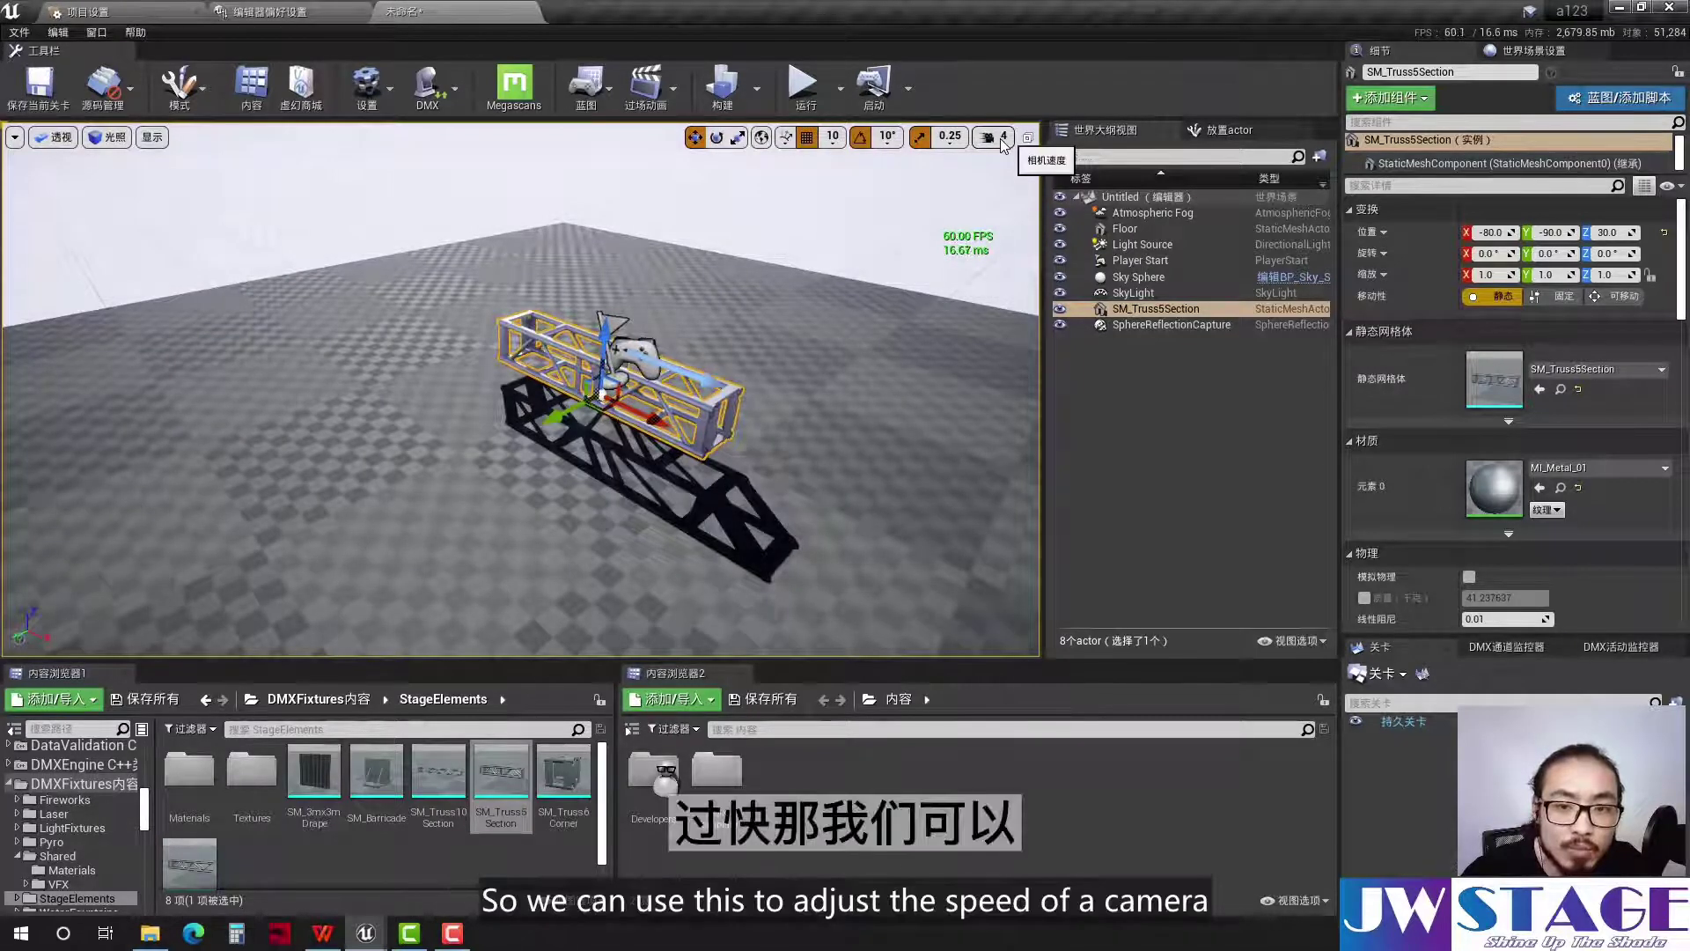
Set the viewport camera speed to 3 and fly around the truss at that speed
click(995, 137)
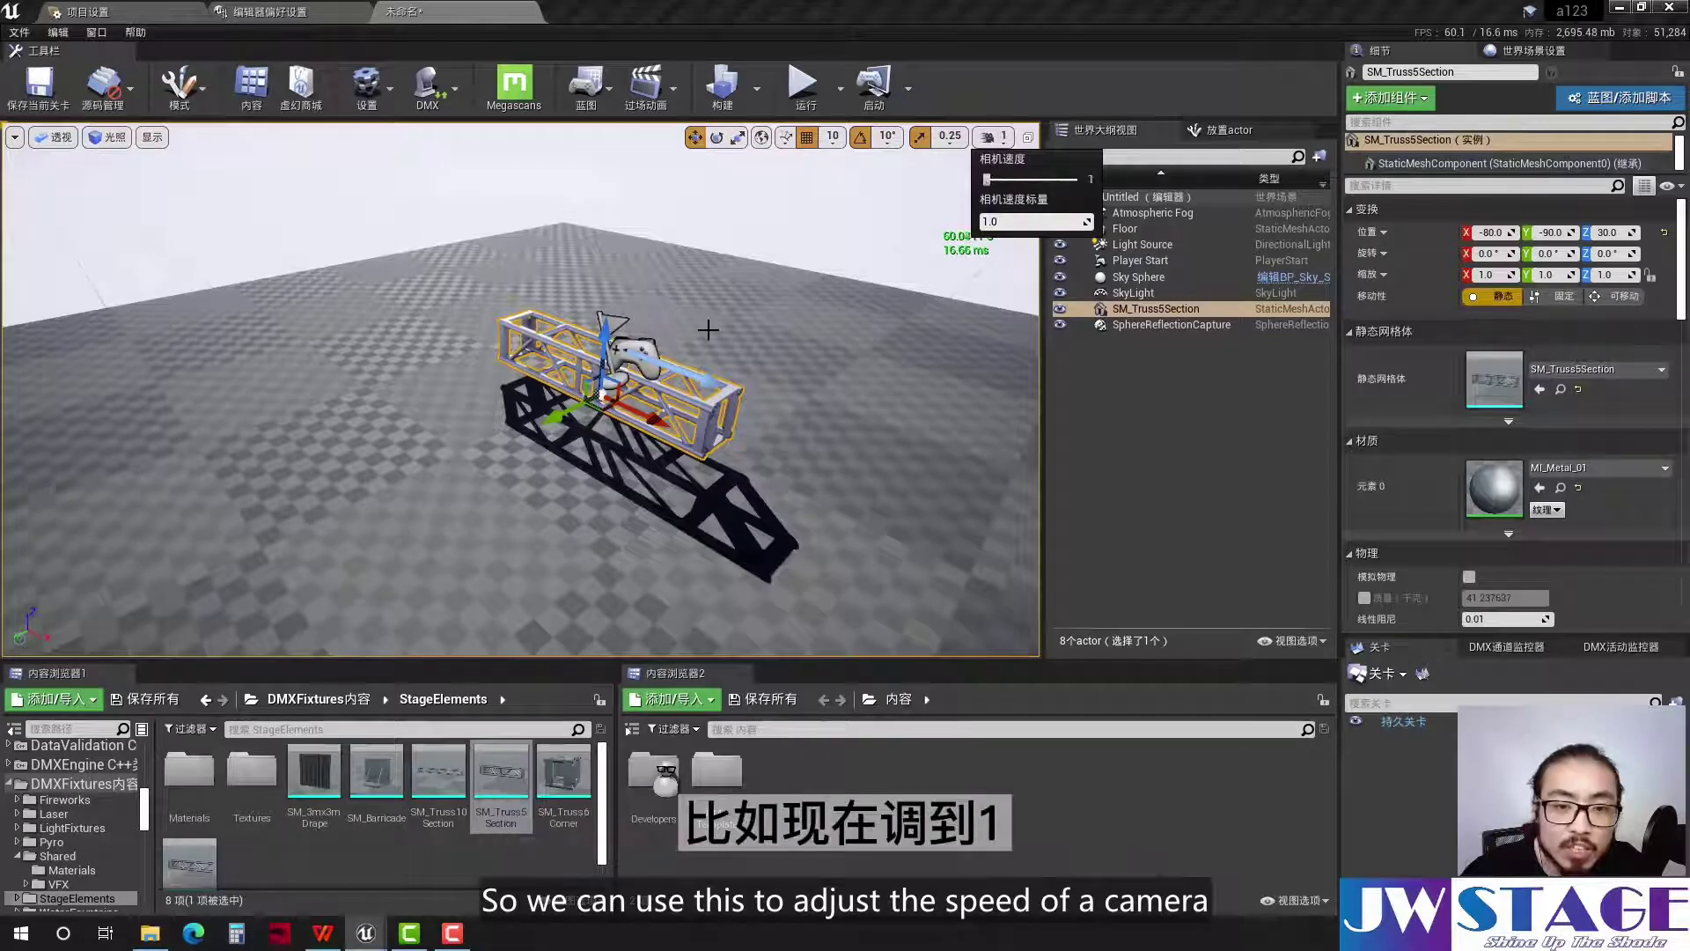
mouse_move(880, 264)
right_down()
mouse_move(933, 264)
mouse_move(862, 264)
right_up()
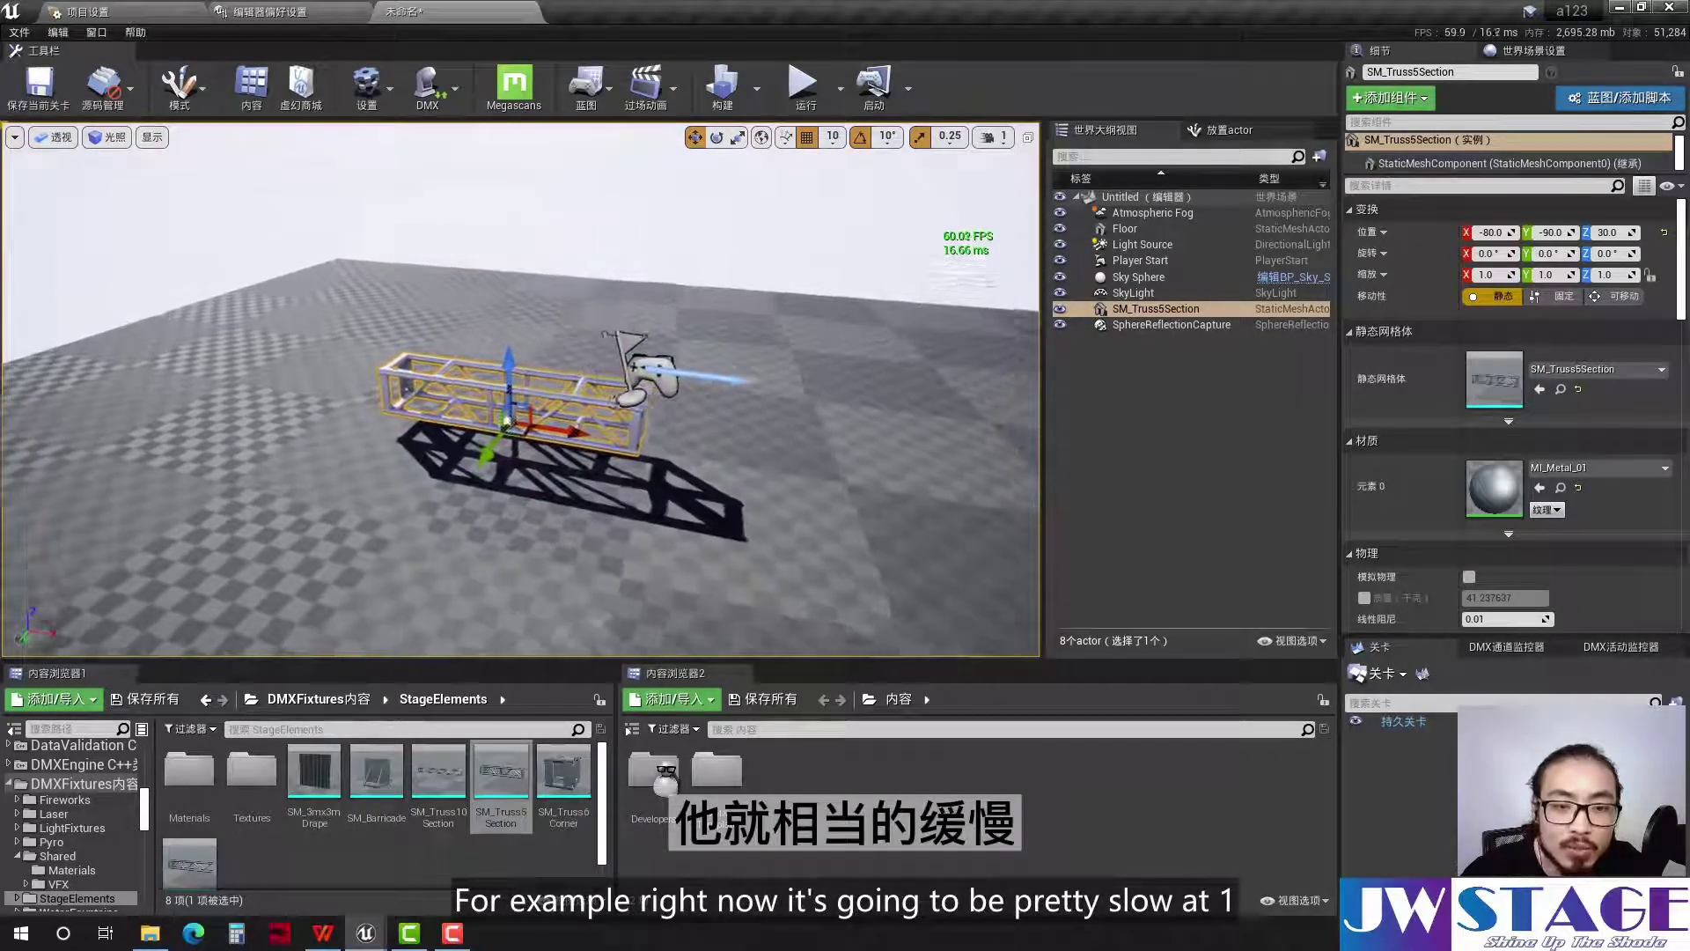
click(994, 137)
drag(1000, 182, 1012, 180)
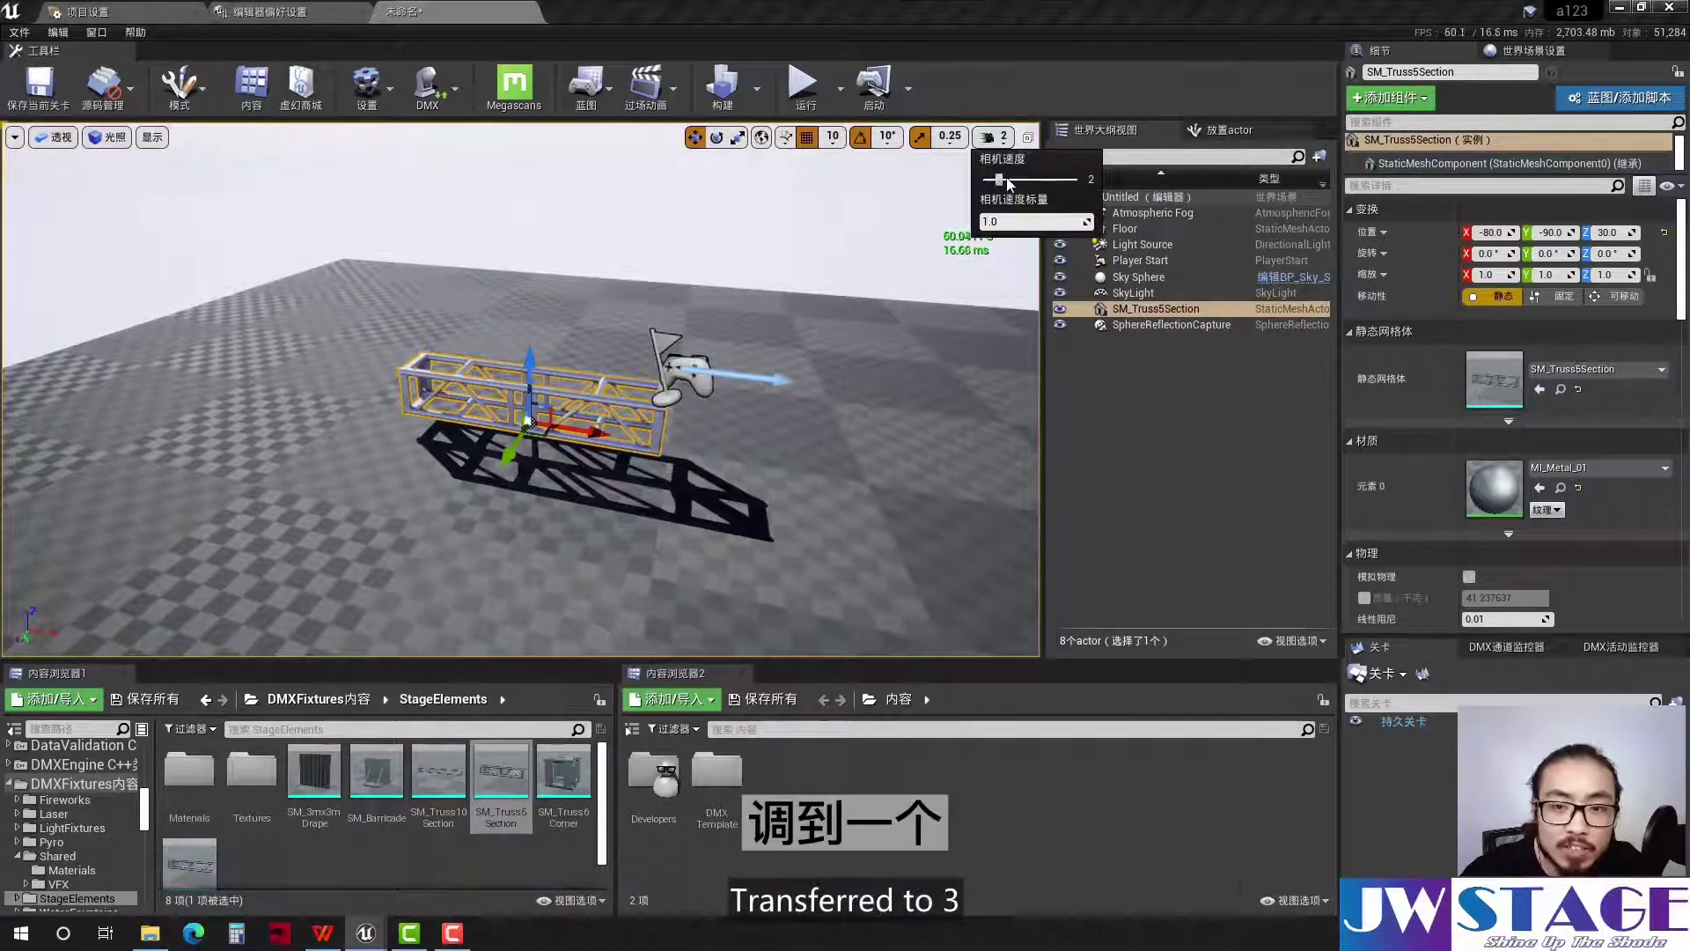
right_drag(880, 264, 880, 282)
mouse_move(631, 404)
right_down()
mouse_move(616, 414)
mouse_move(634, 423)
right_up()
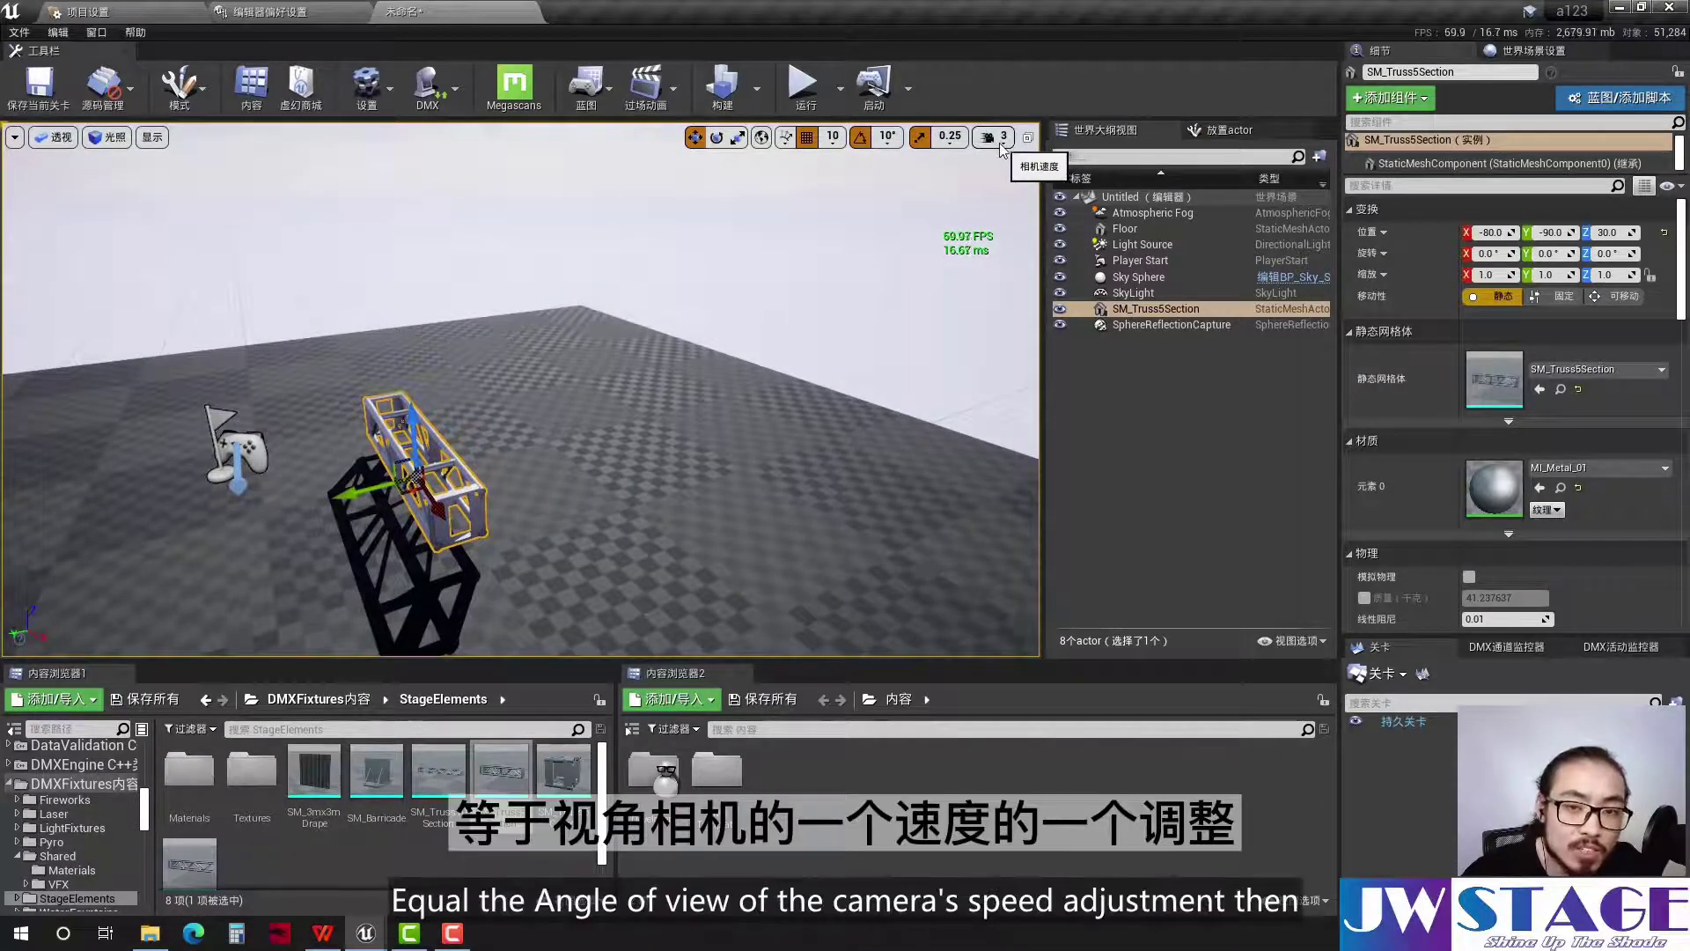
right_drag(634, 422, 633, 423)
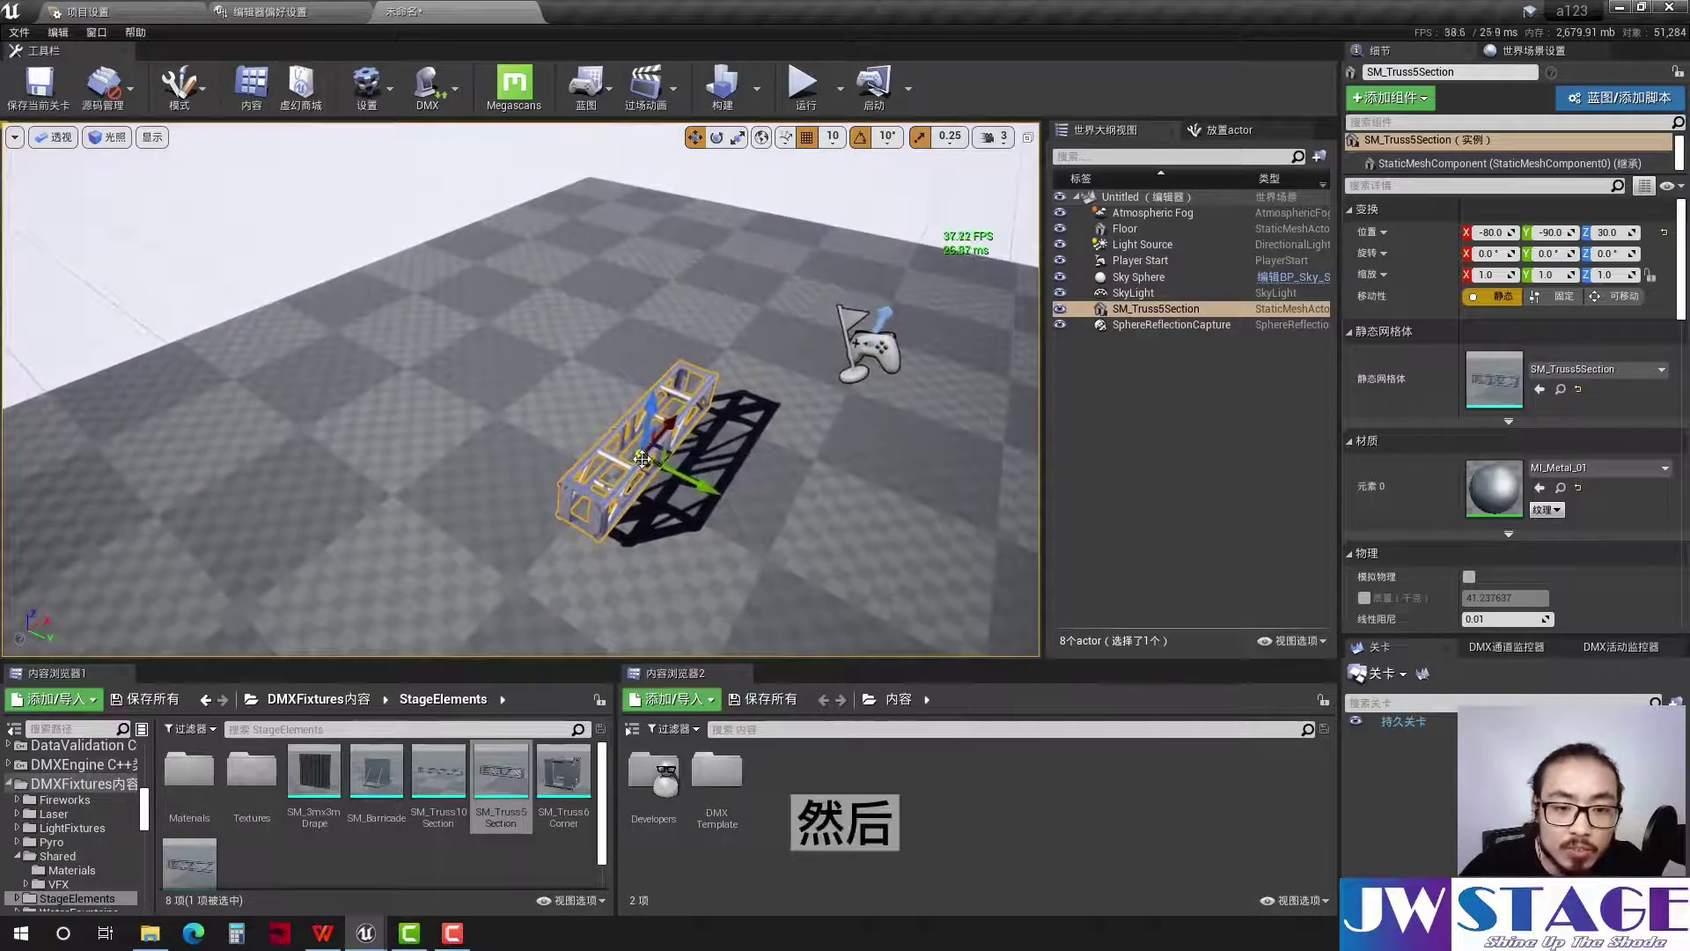
Drag the SM_Truss5Section truss freely until it floats at roughly -68.6, -159.2, 93.7
drag(645, 396, 641, 424)
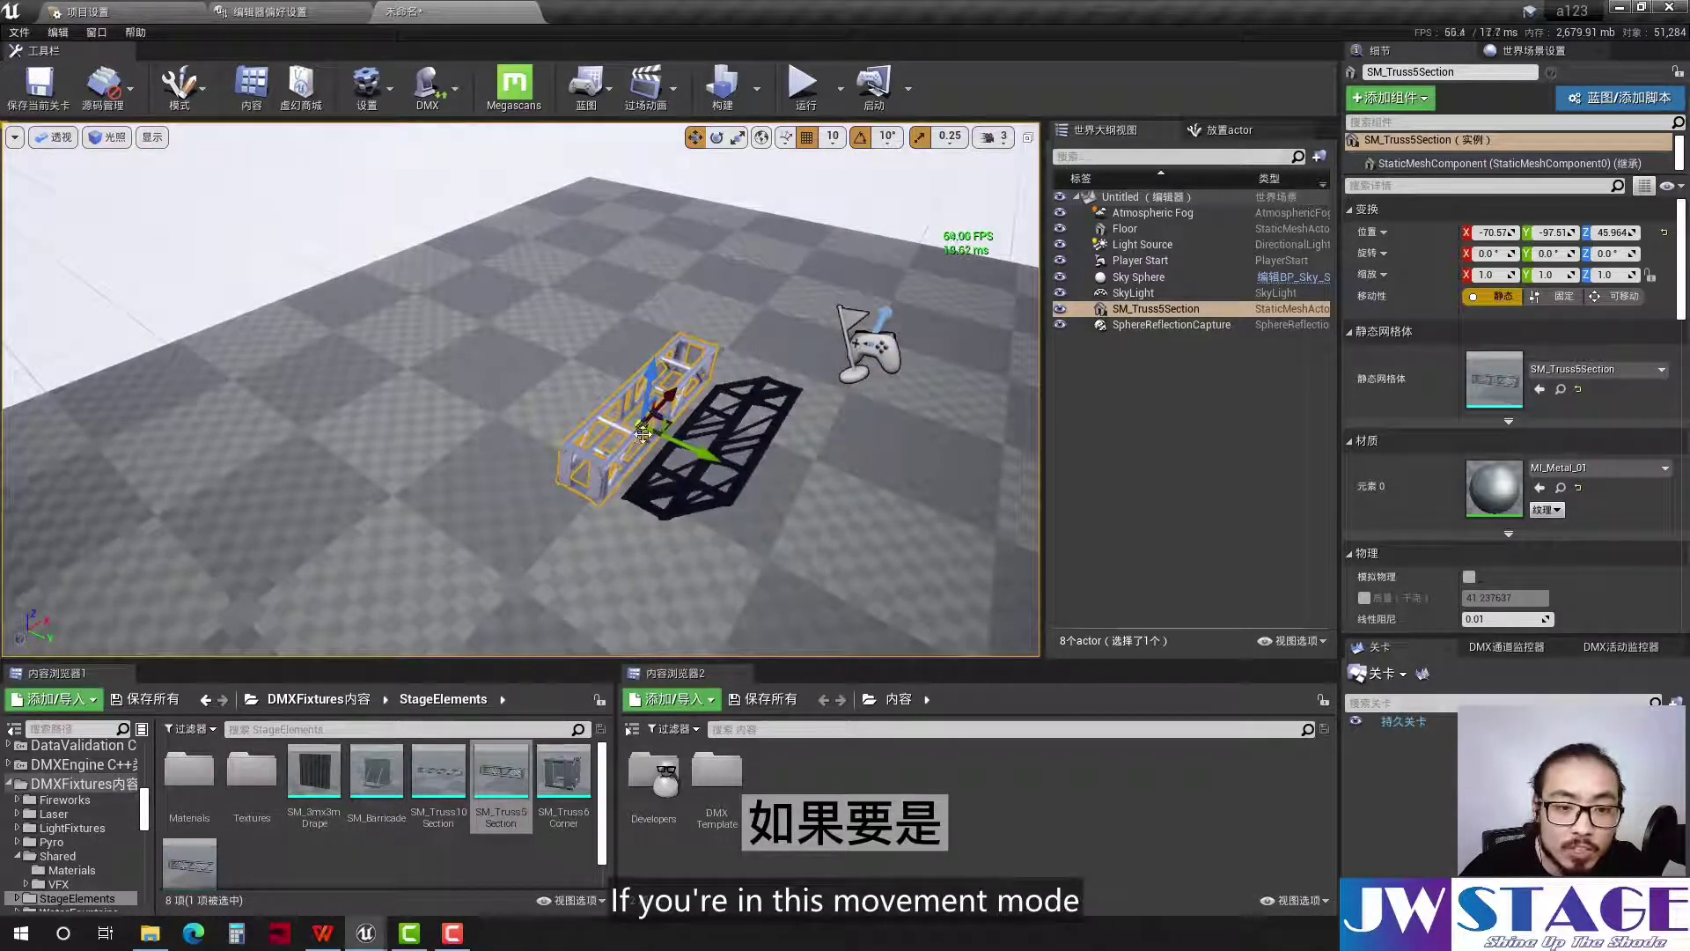
scroll(643, 432, up, 2)
scroll(684, 198, up, 2)
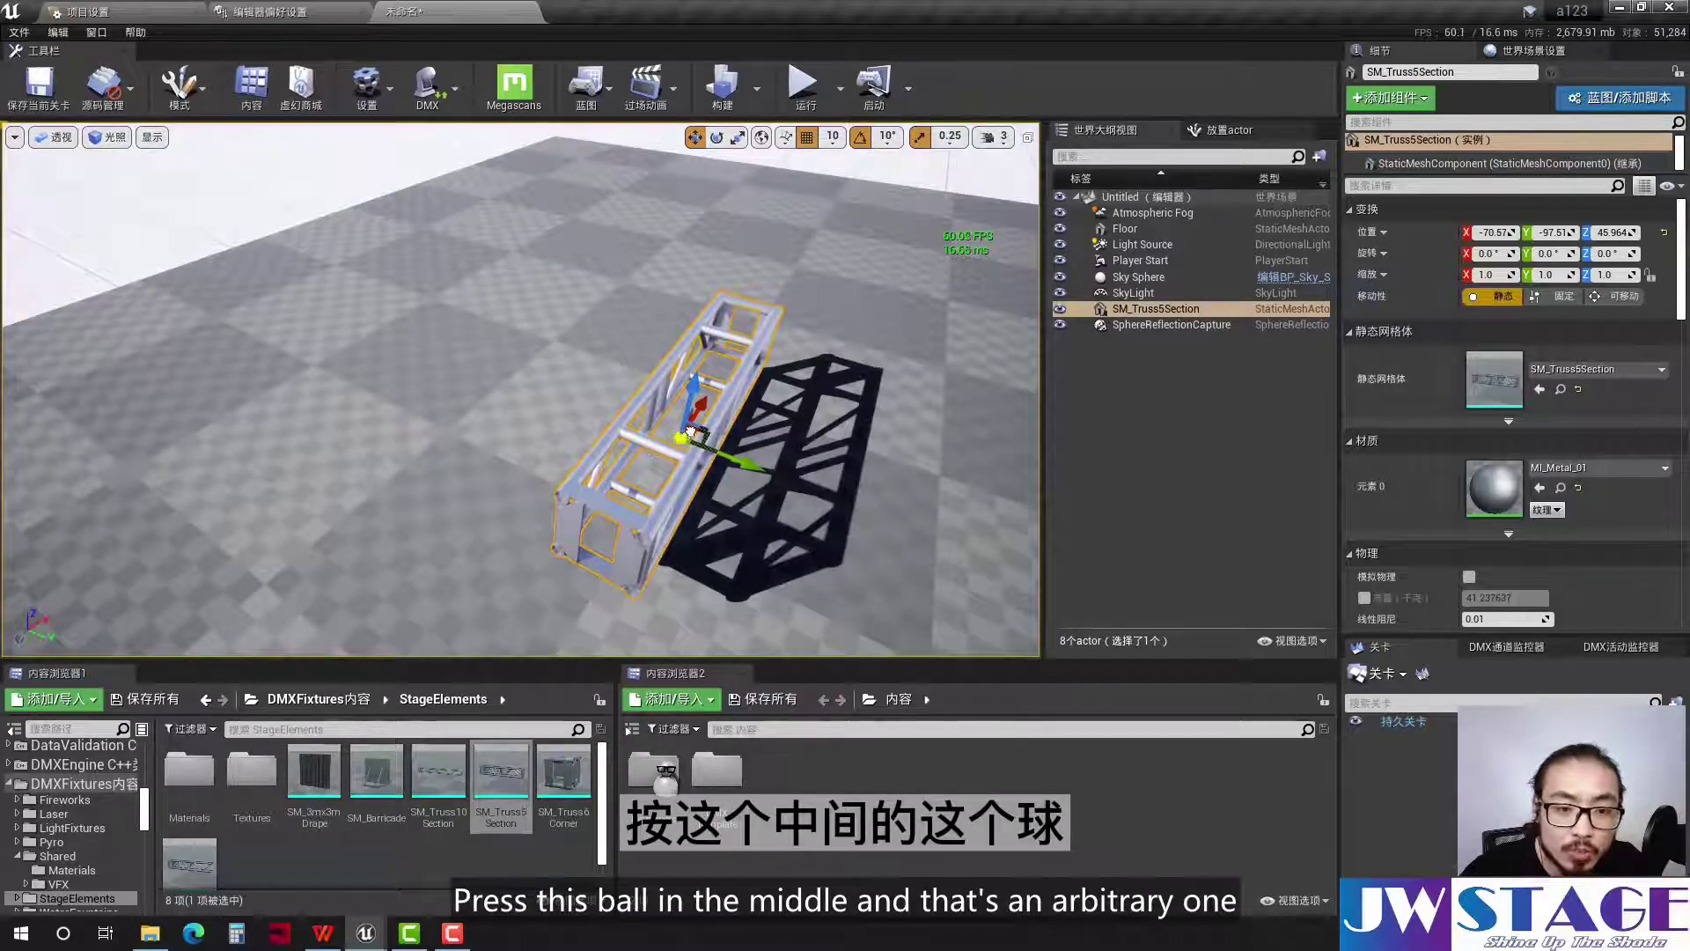
mouse_move(689, 431)
mouse_down()
mouse_move(736, 368)
mouse_move(384, 288)
mouse_move(576, 392)
mouse_up()
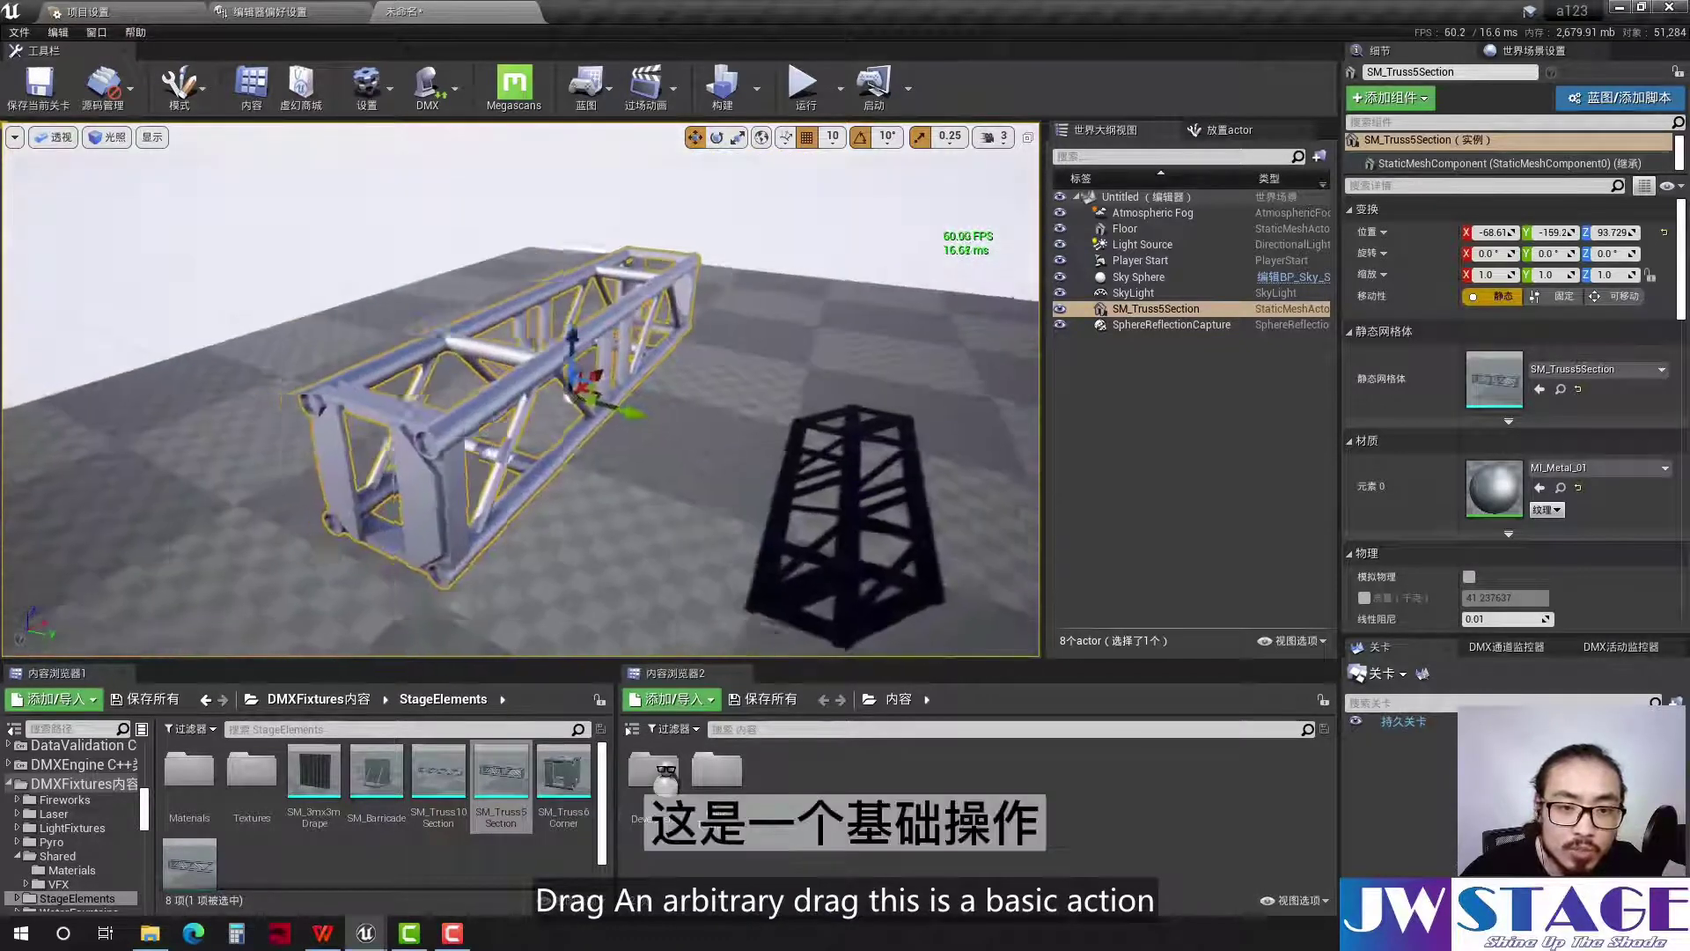
scroll(576, 392, down, 4)
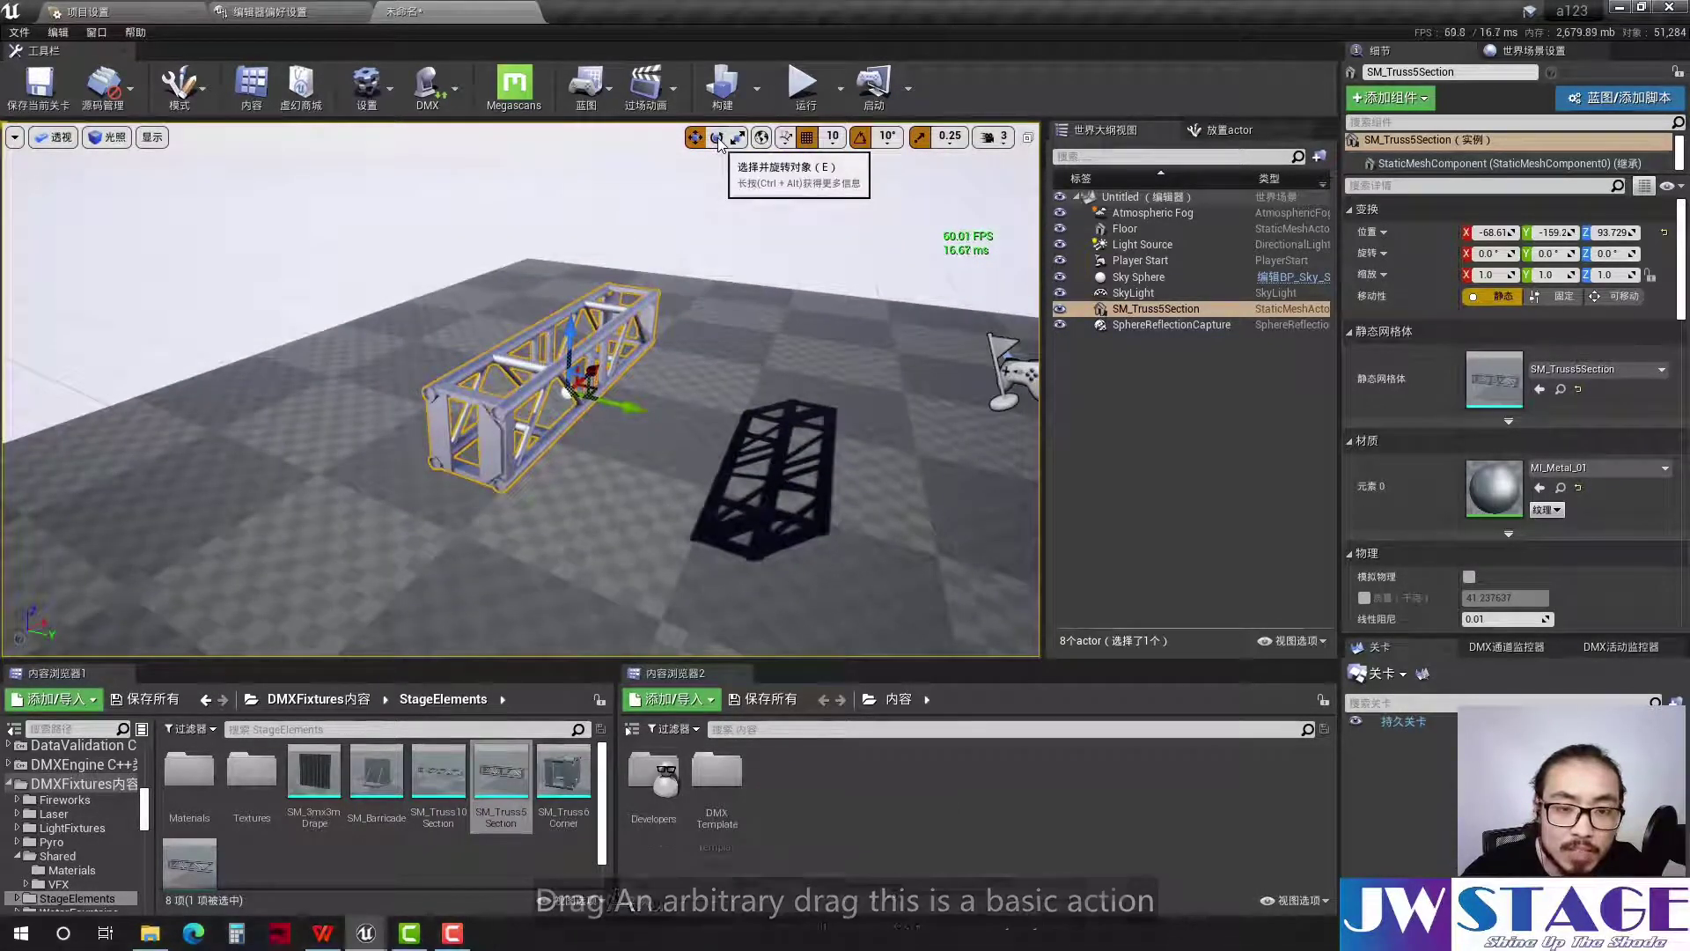
Spin and tilt the truss with the rotate gizmo, then place it at -79, -167, 80
mouse_move(622, 438)
mouse_down()
mouse_move(652, 387)
mouse_move(580, 401)
mouse_up()
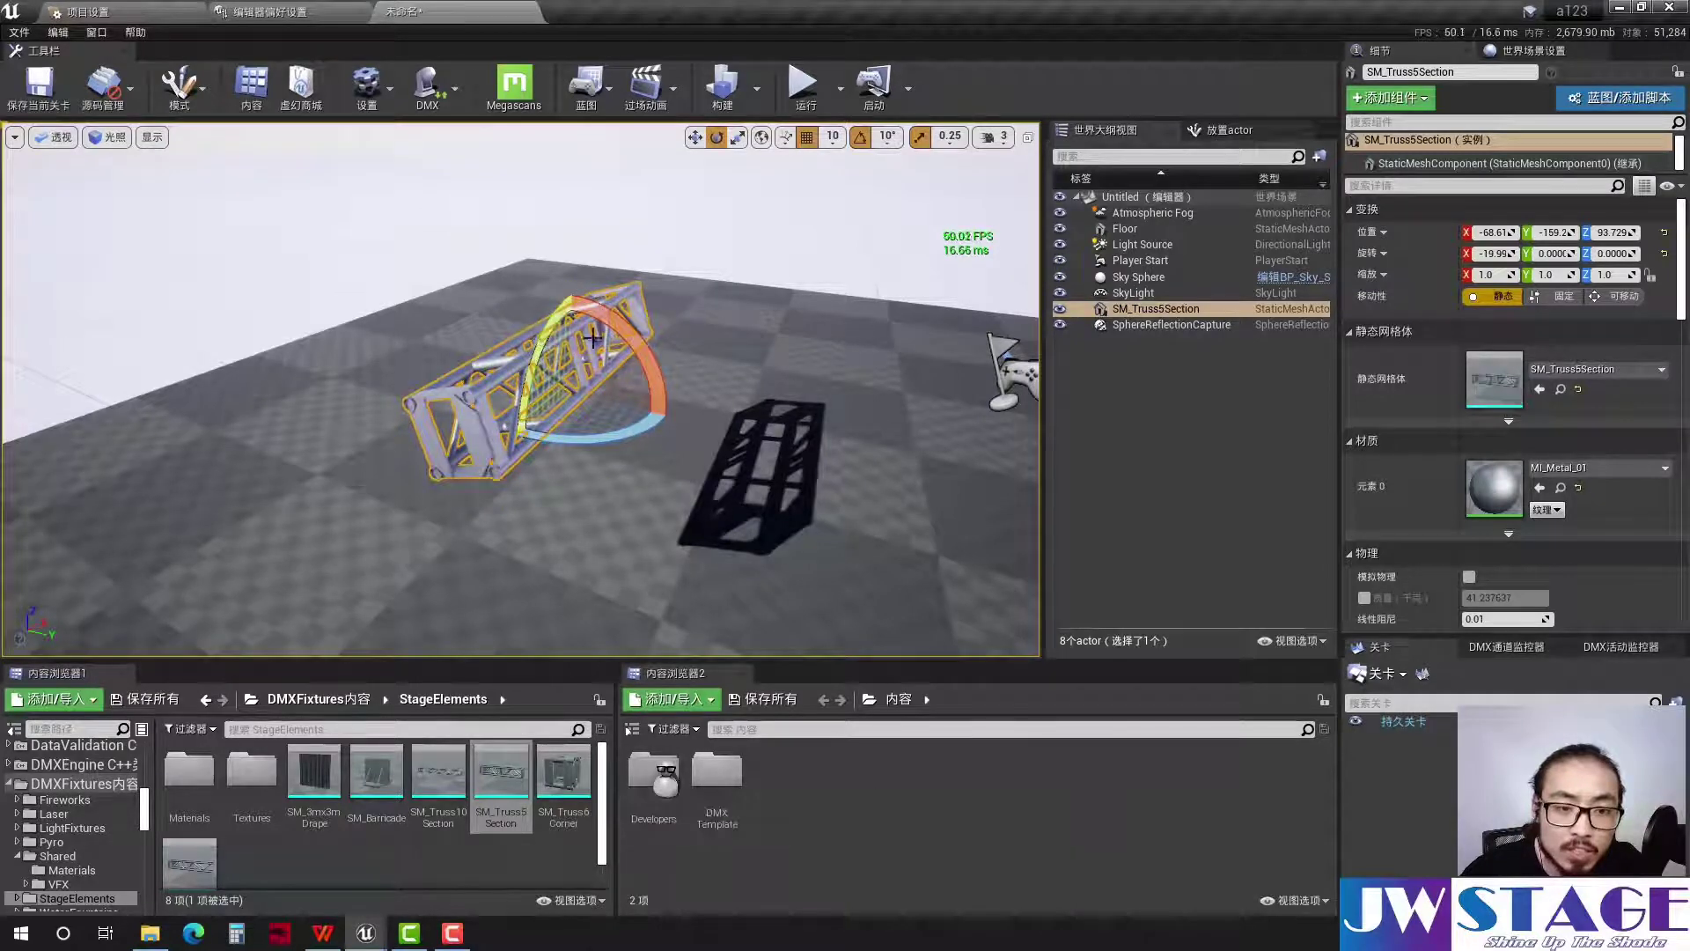
mouse_move(551, 337)
mouse_down()
mouse_move(572, 295)
mouse_move(551, 273)
mouse_move(506, 430)
mouse_up()
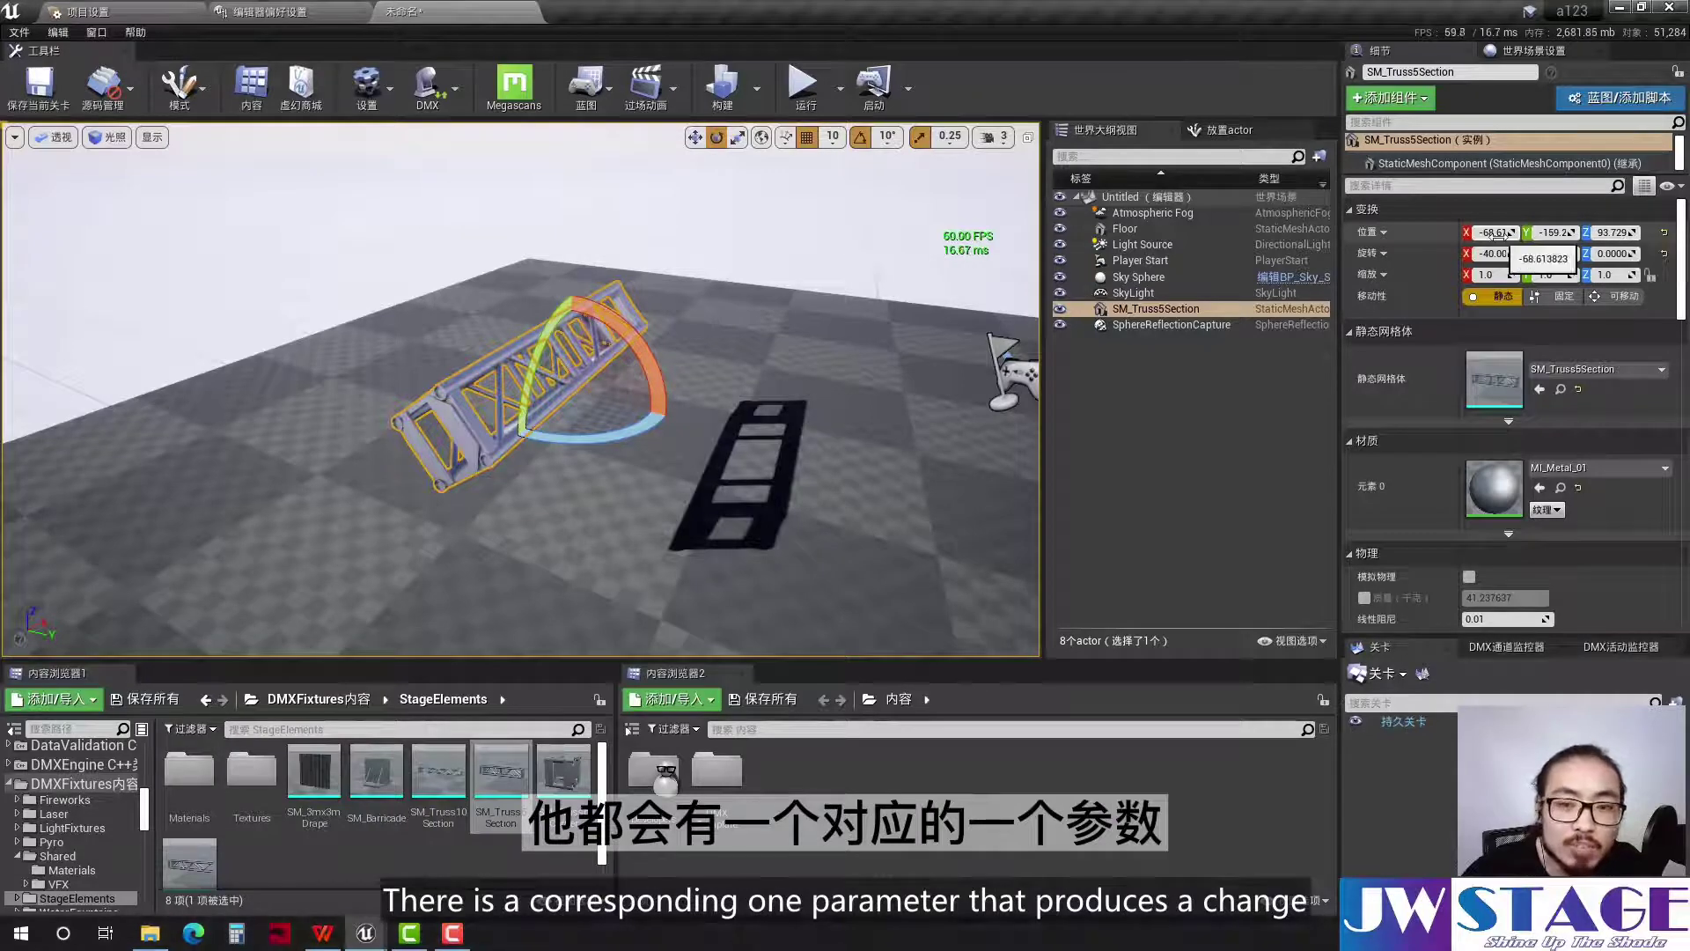
mouse_move(1496, 233)
mouse_down()
mouse_move(1575, 233)
mouse_move(1541, 254)
mouse_up()
click(1663, 254)
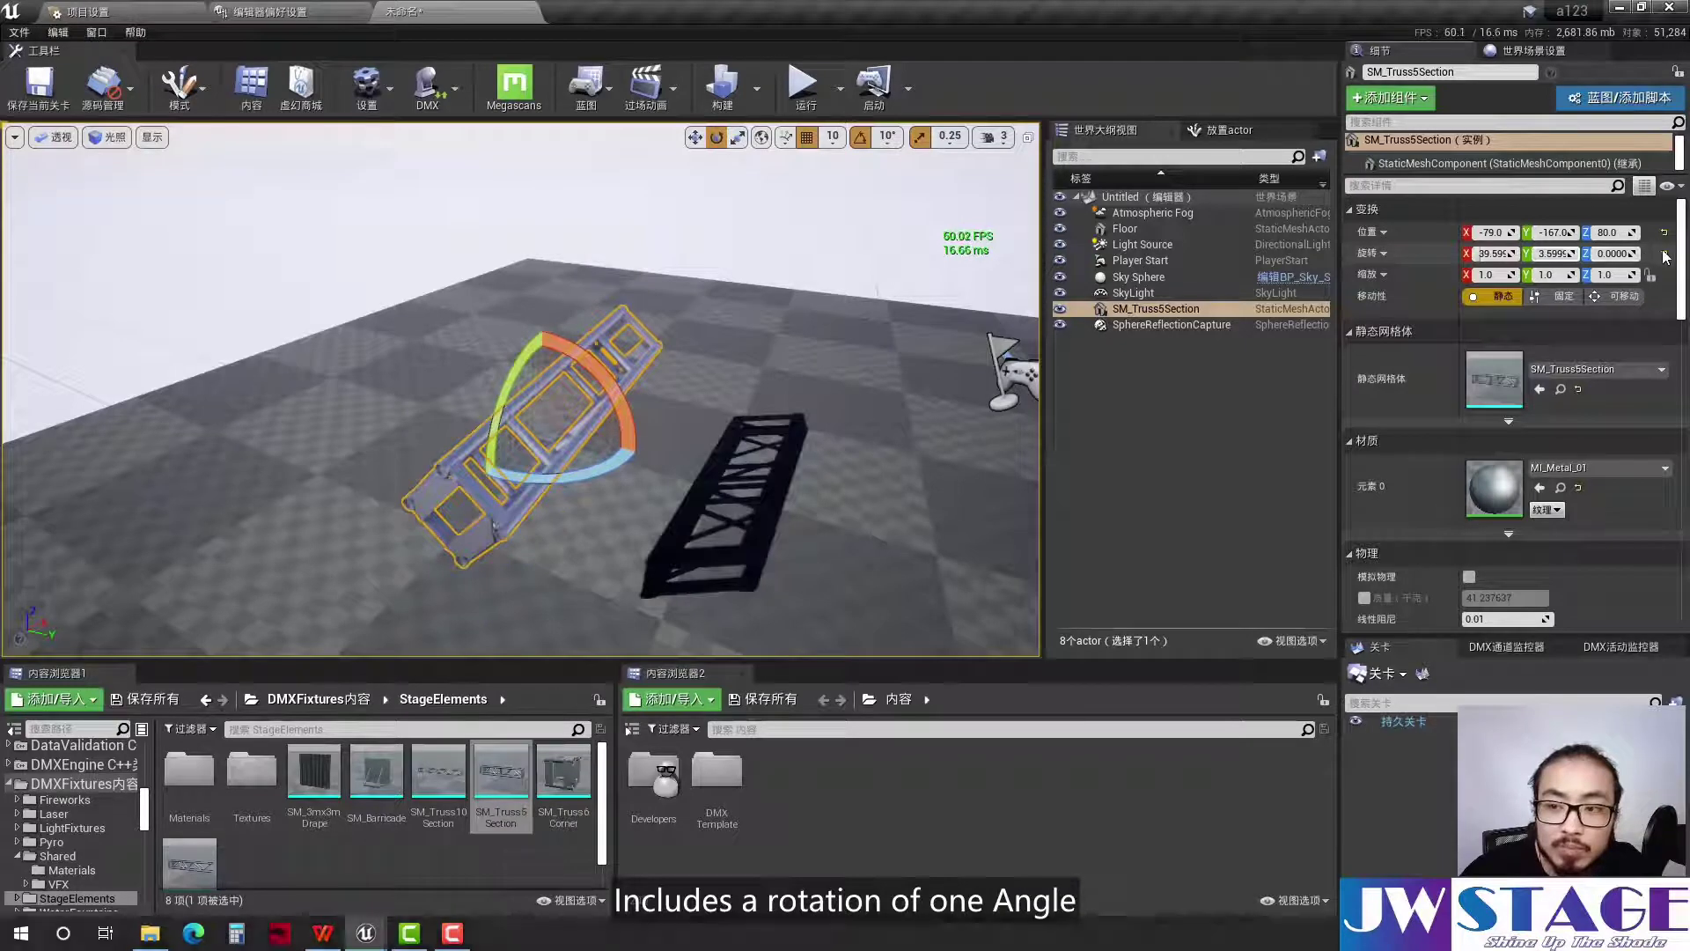
Reset the truss location to the origin, focus on it, and set Location Z to 70
click(1663, 233)
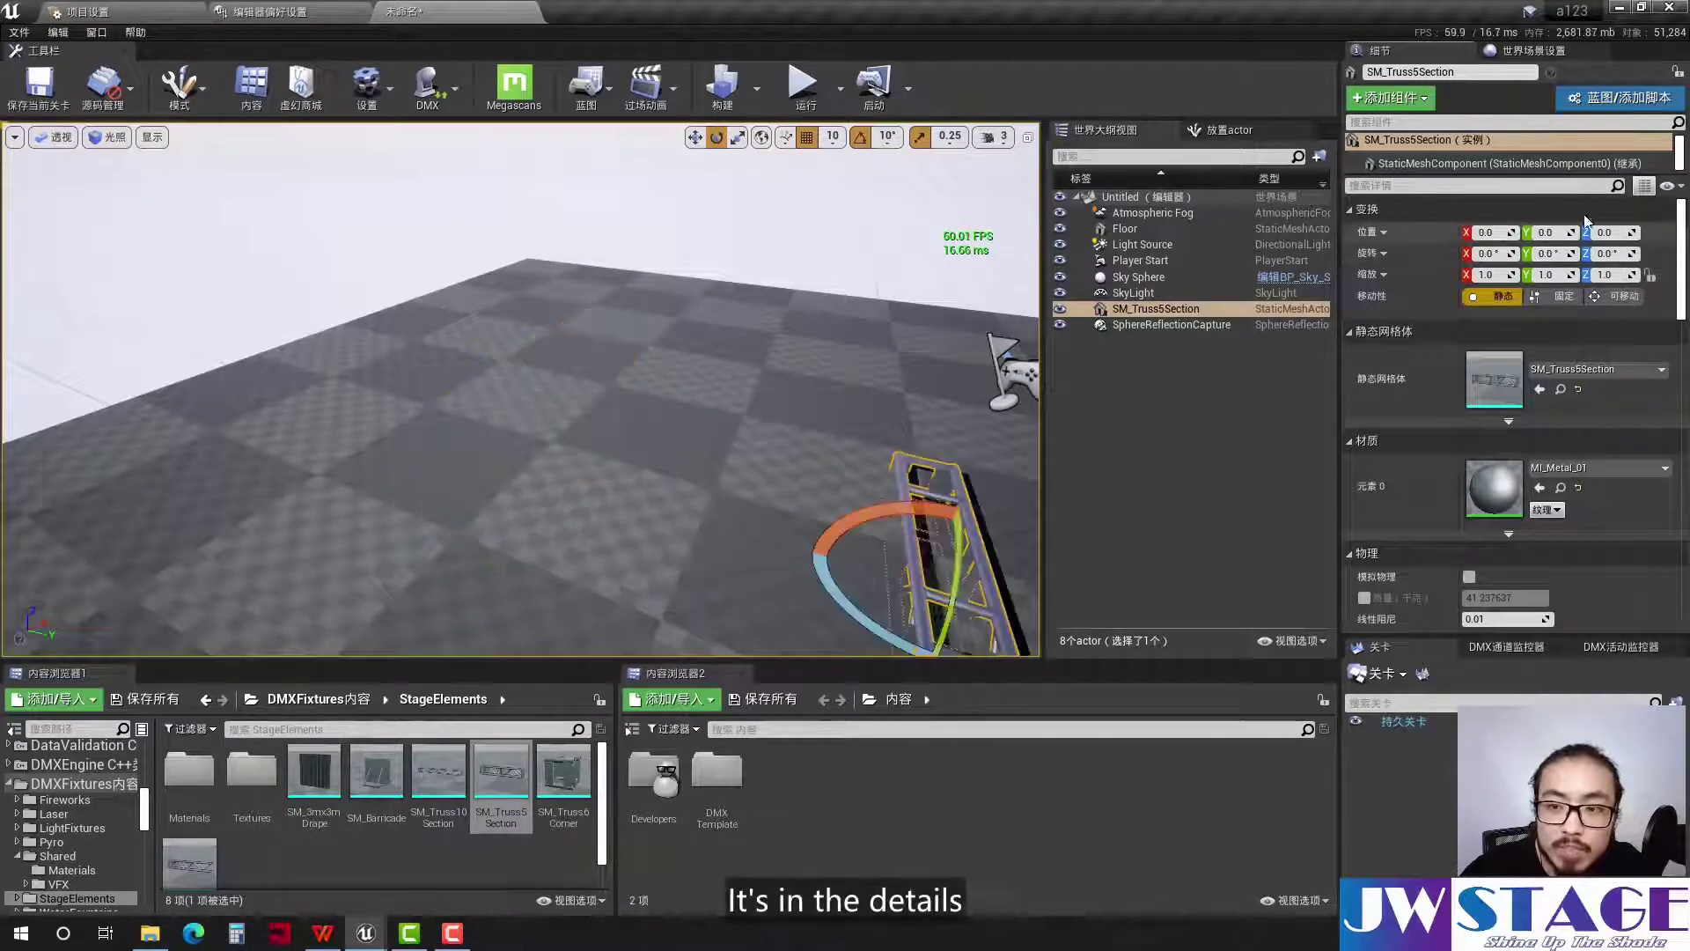
key(f)
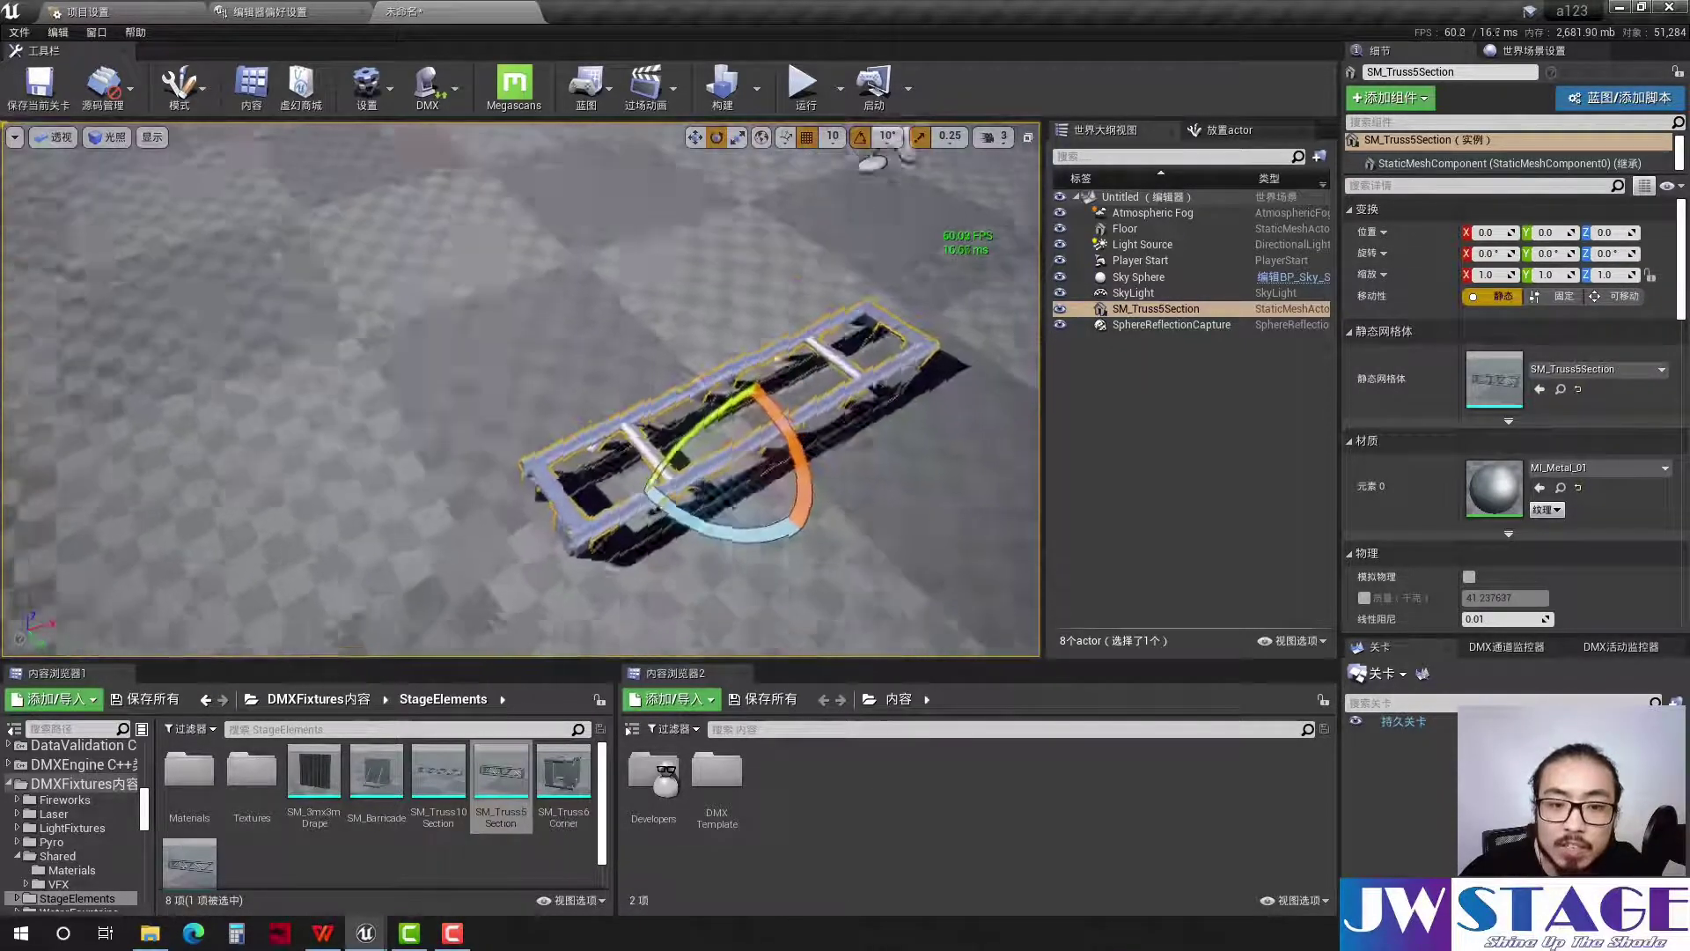
click(1605, 232)
text(70)
key(Return)
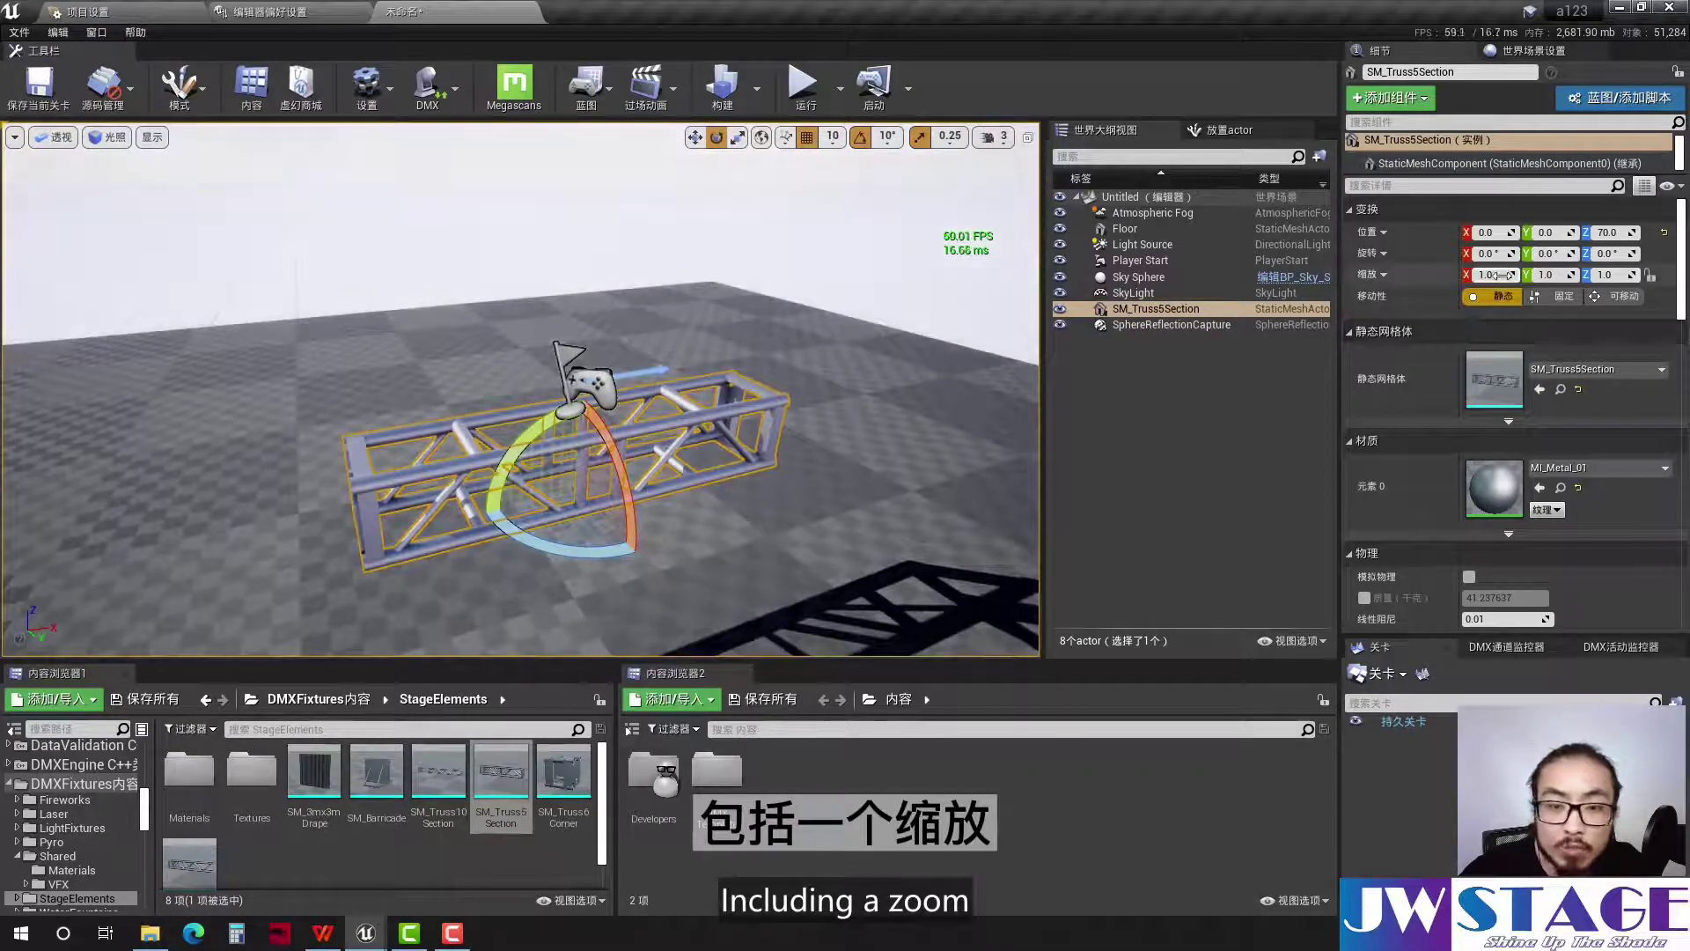
Try changing the truss's X and Y scale, then reset its scale to 1 on every axis
mouse_move(1499, 274)
mouse_down()
mouse_move(1479, 275)
mouse_move(1535, 275)
mouse_up()
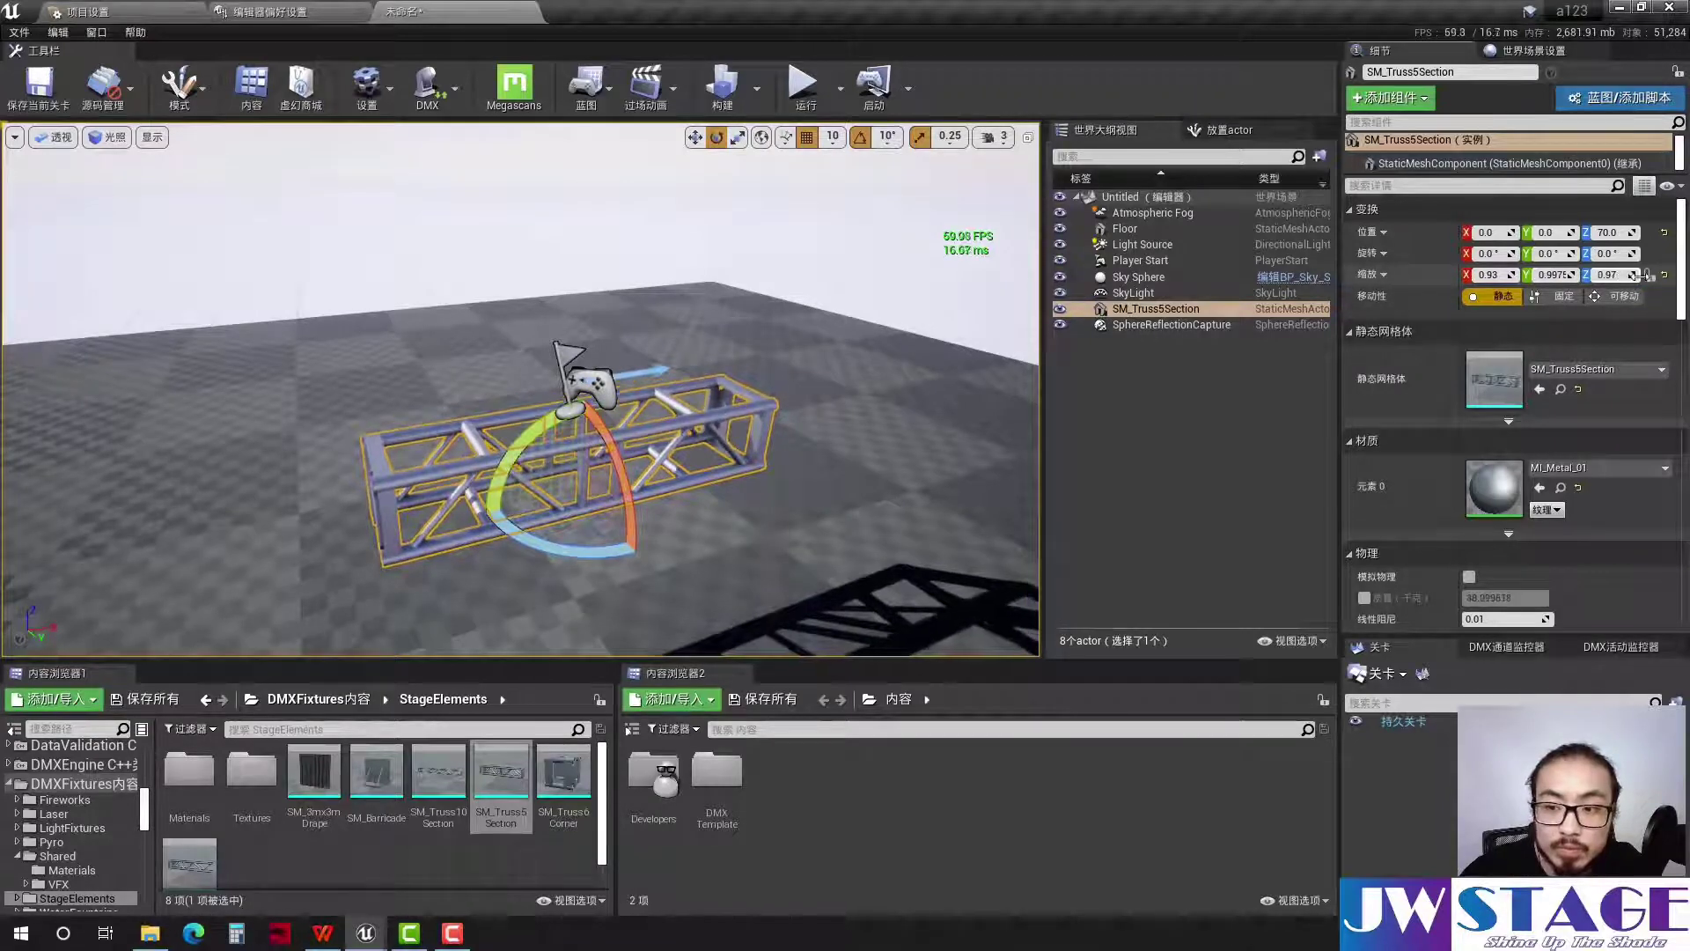
right_drag(529, 396, 616, 396)
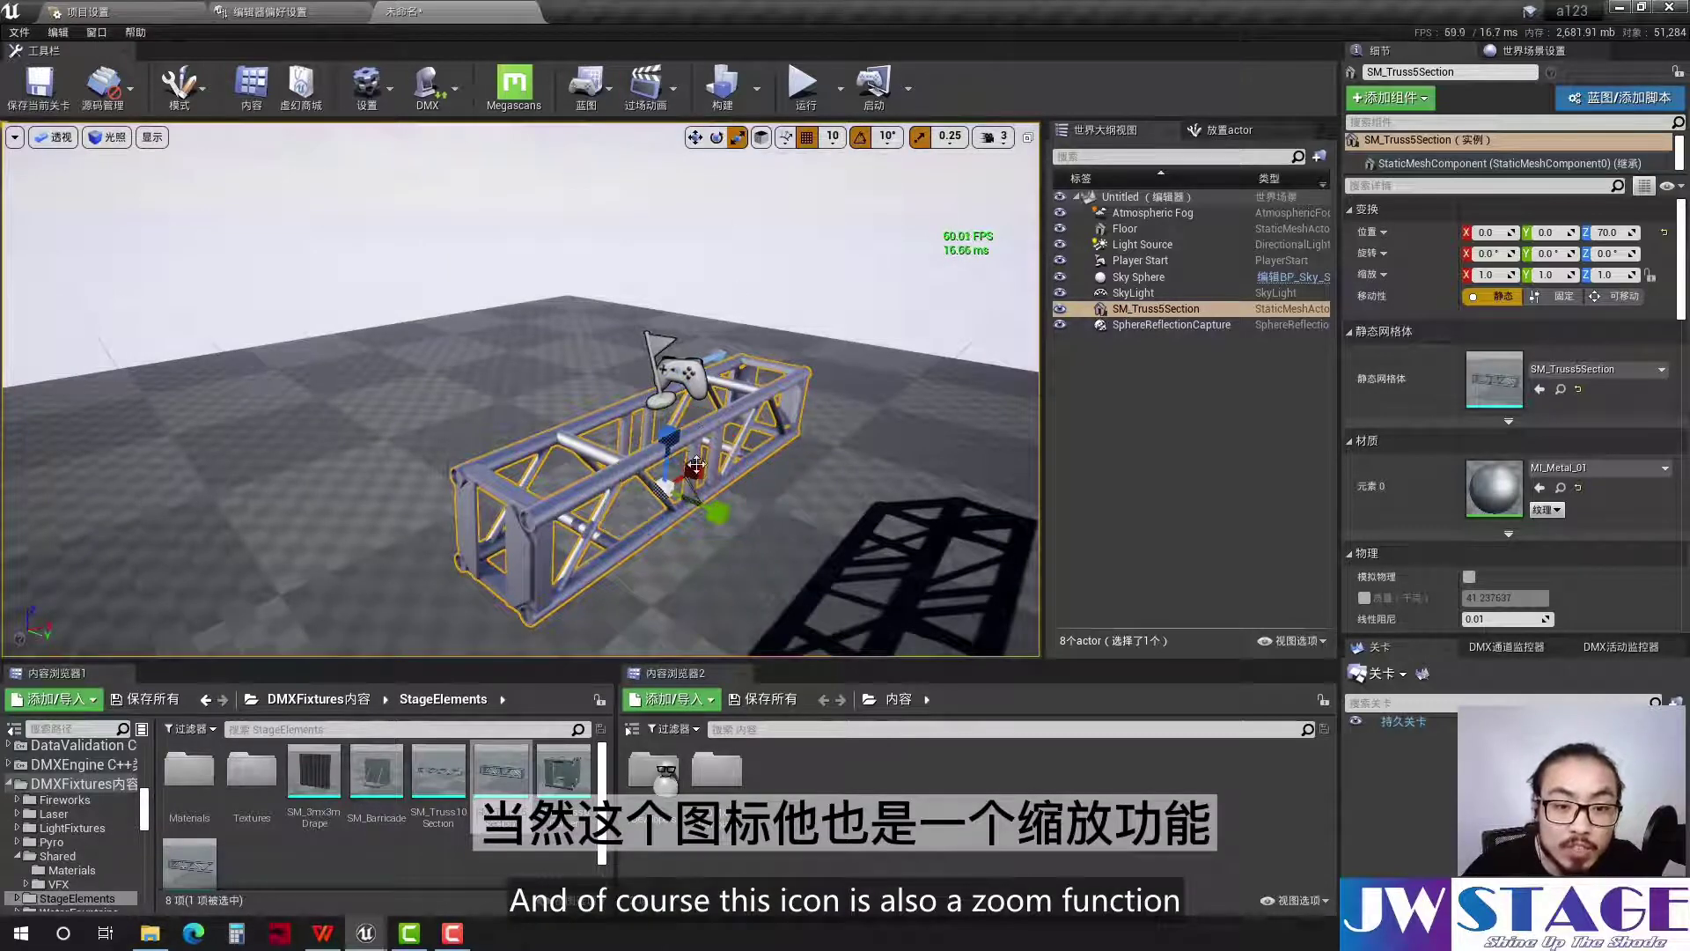
mouse_move(563, 475)
mouse_down()
mouse_move(581, 495)
mouse_move(502, 379)
mouse_move(616, 462)
mouse_up()
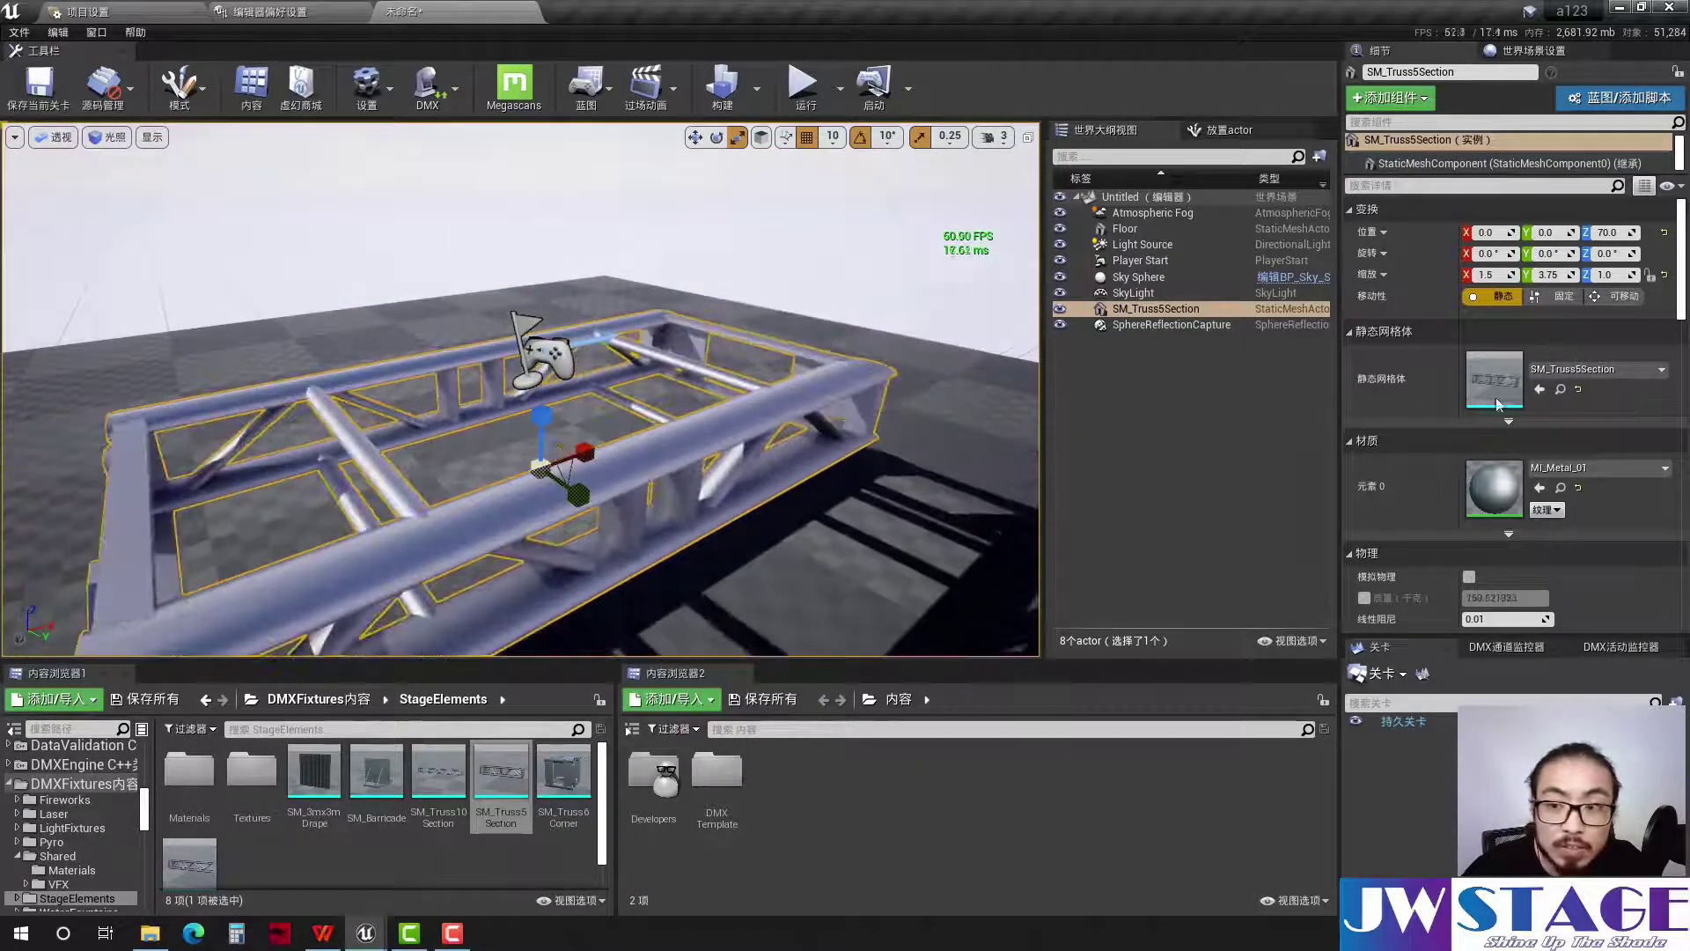
click(1665, 279)
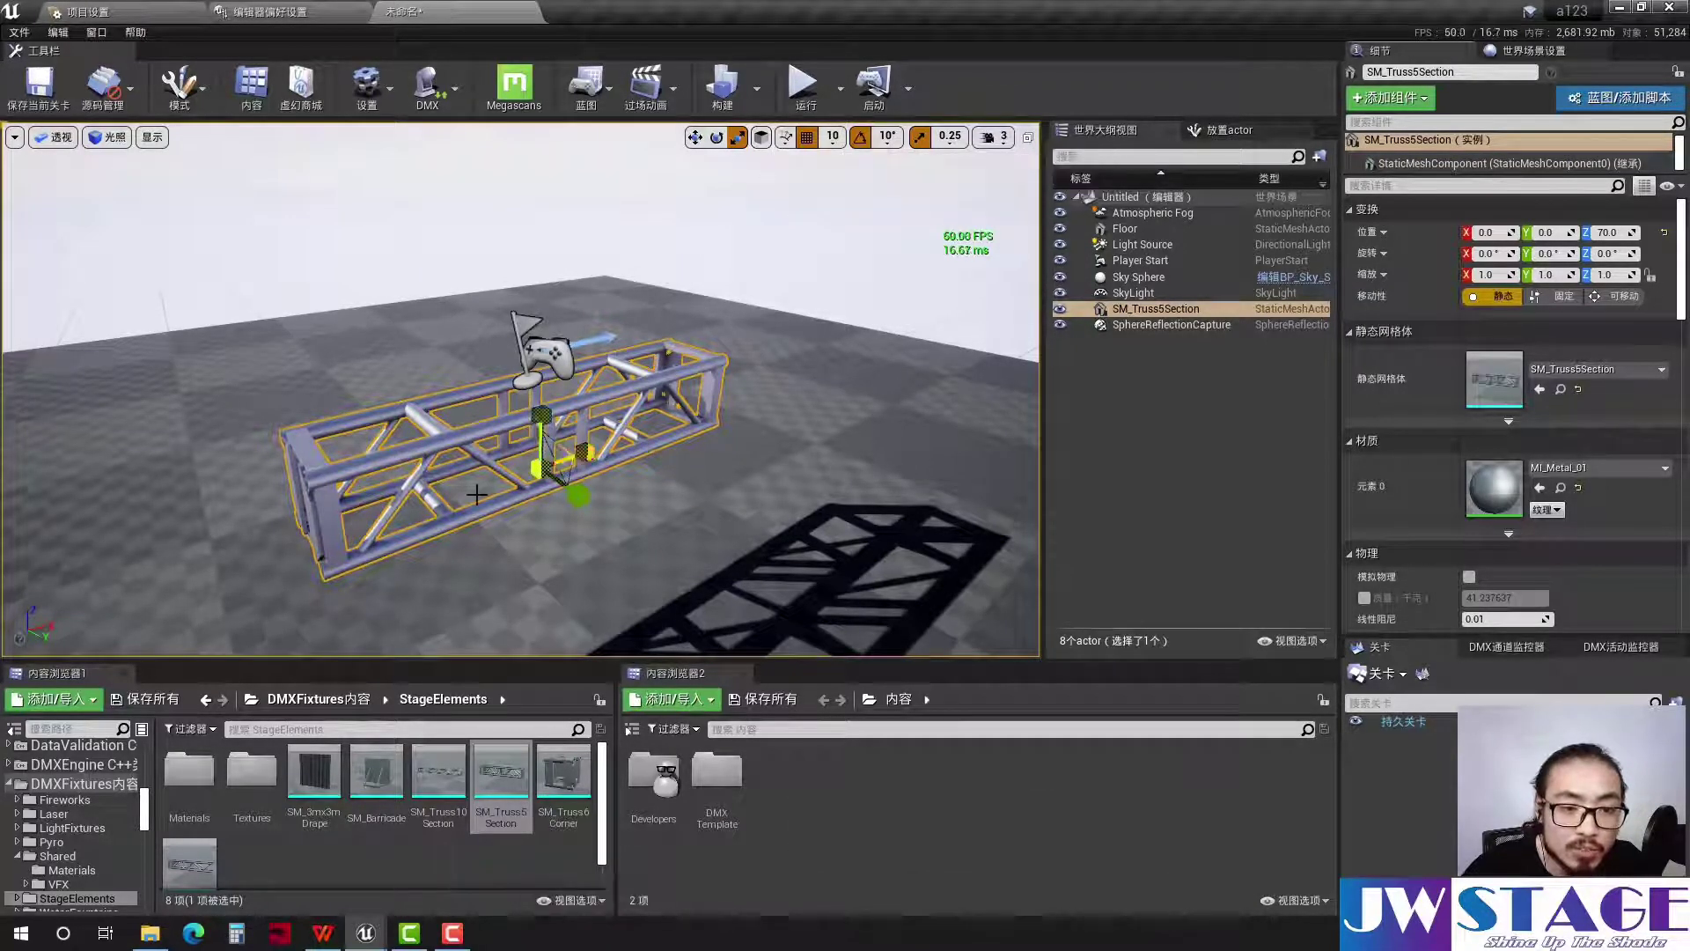
right_drag(603, 376, 603, 377)
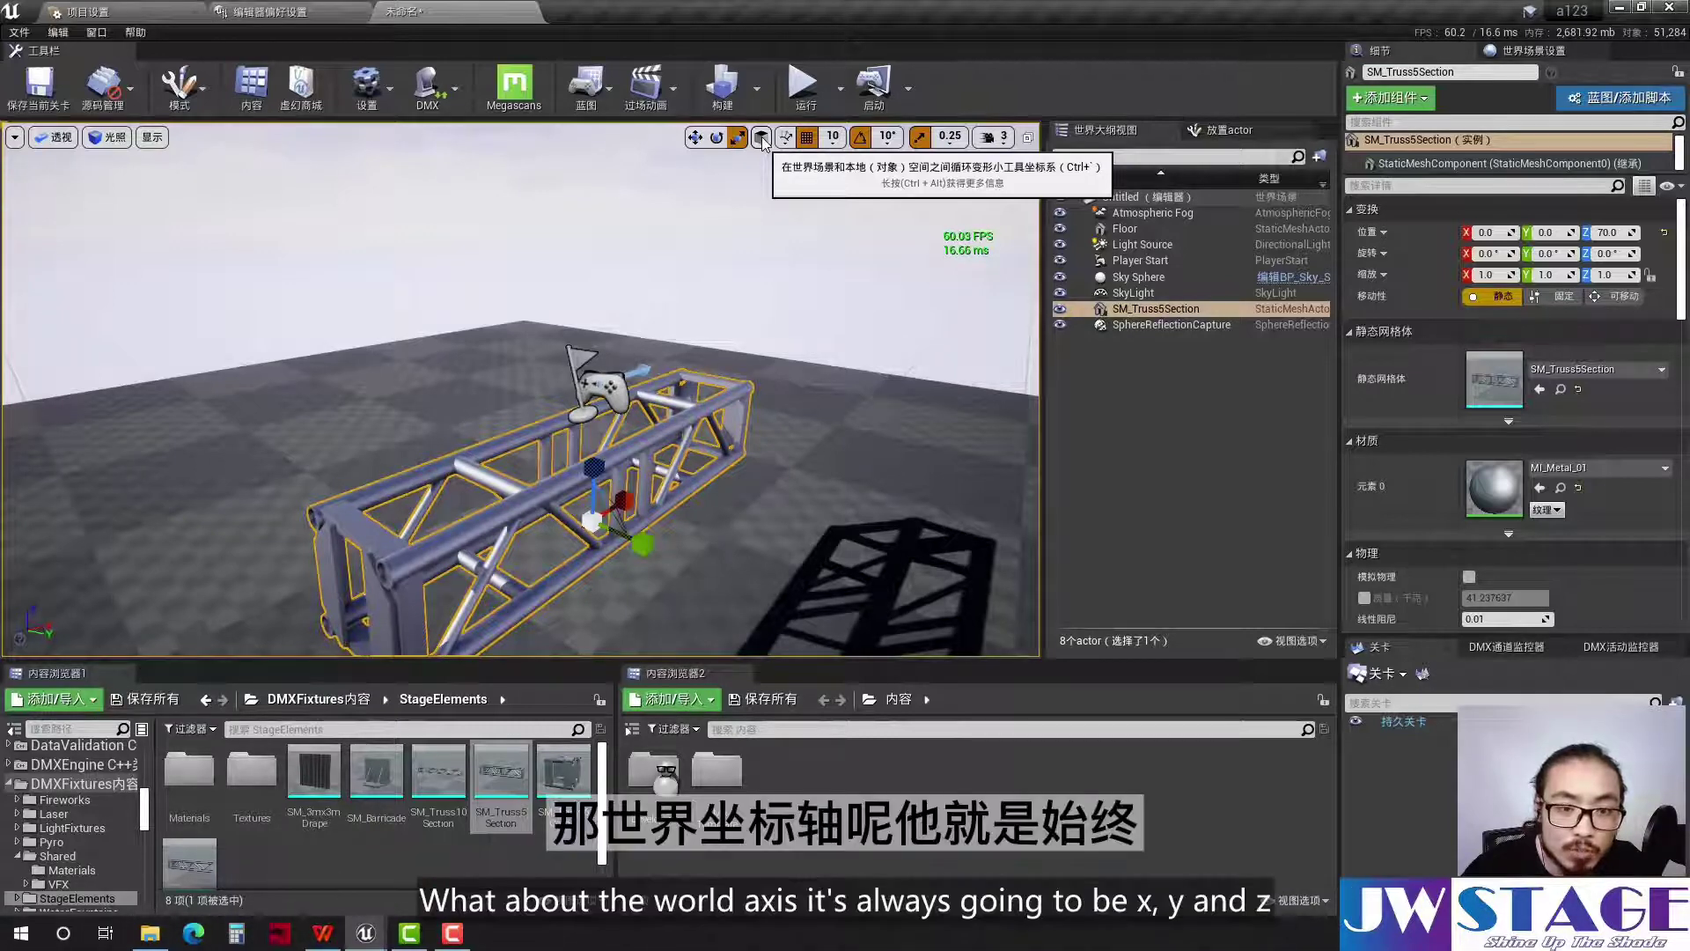
Select the Move tool and switch the viewport to the Top view
click(695, 136)
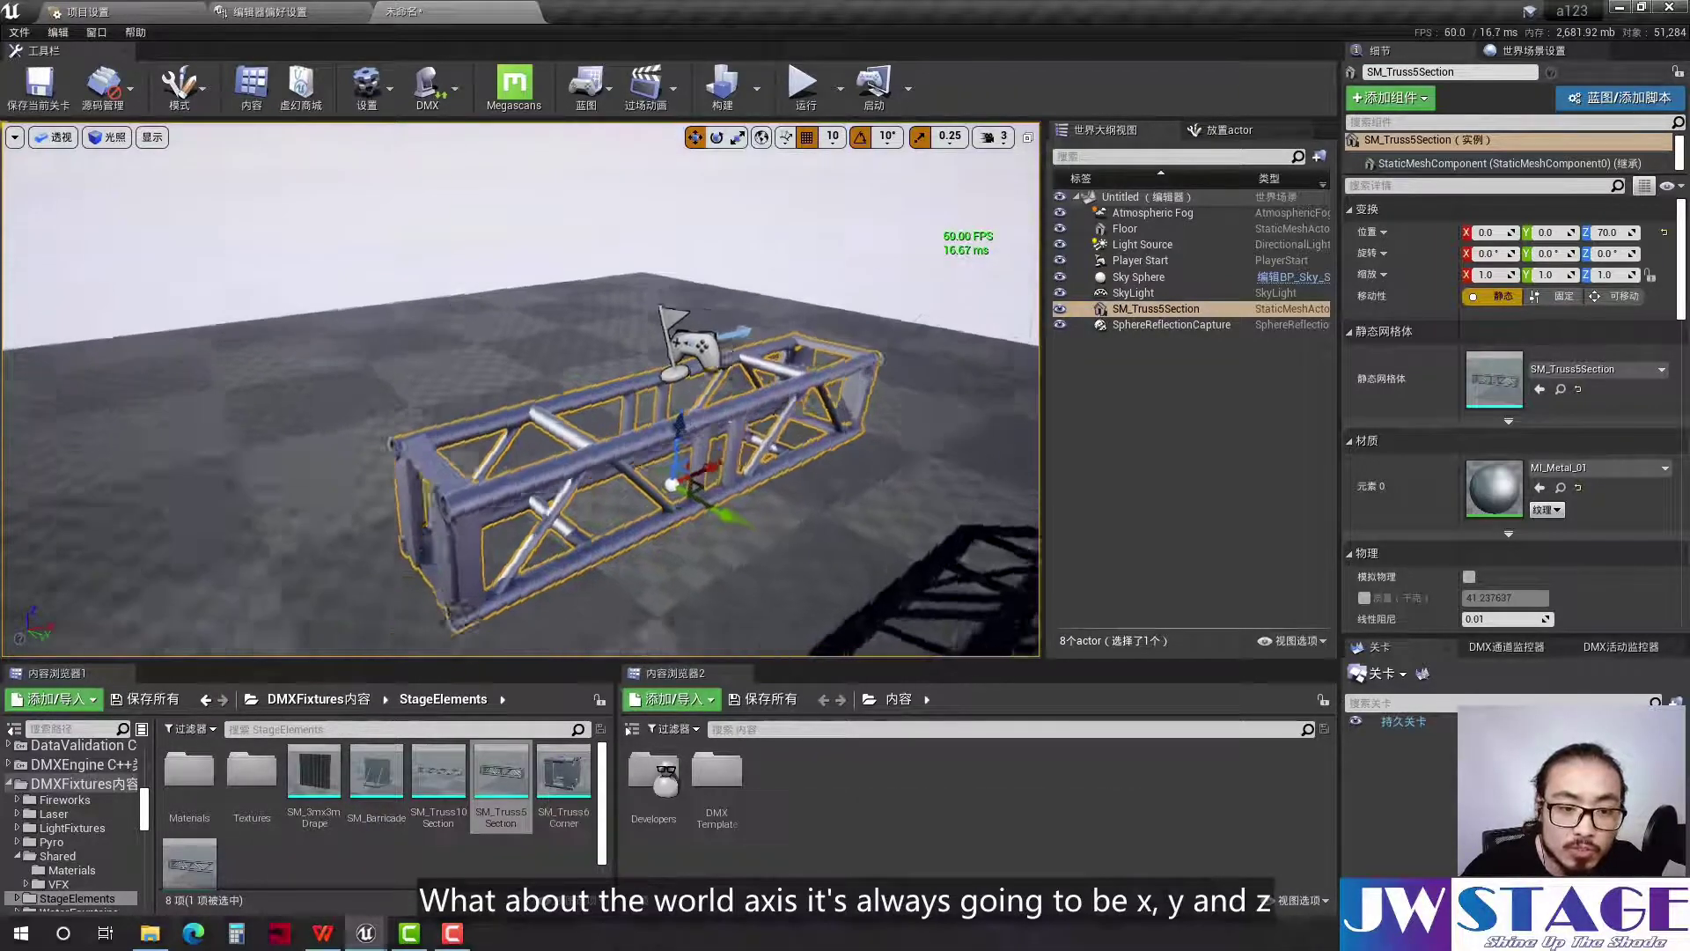
scroll(520, 392, down, 3)
scroll(520, 392, down, 3)
scroll(520, 392, down, 3)
scroll(520, 391, down, 3)
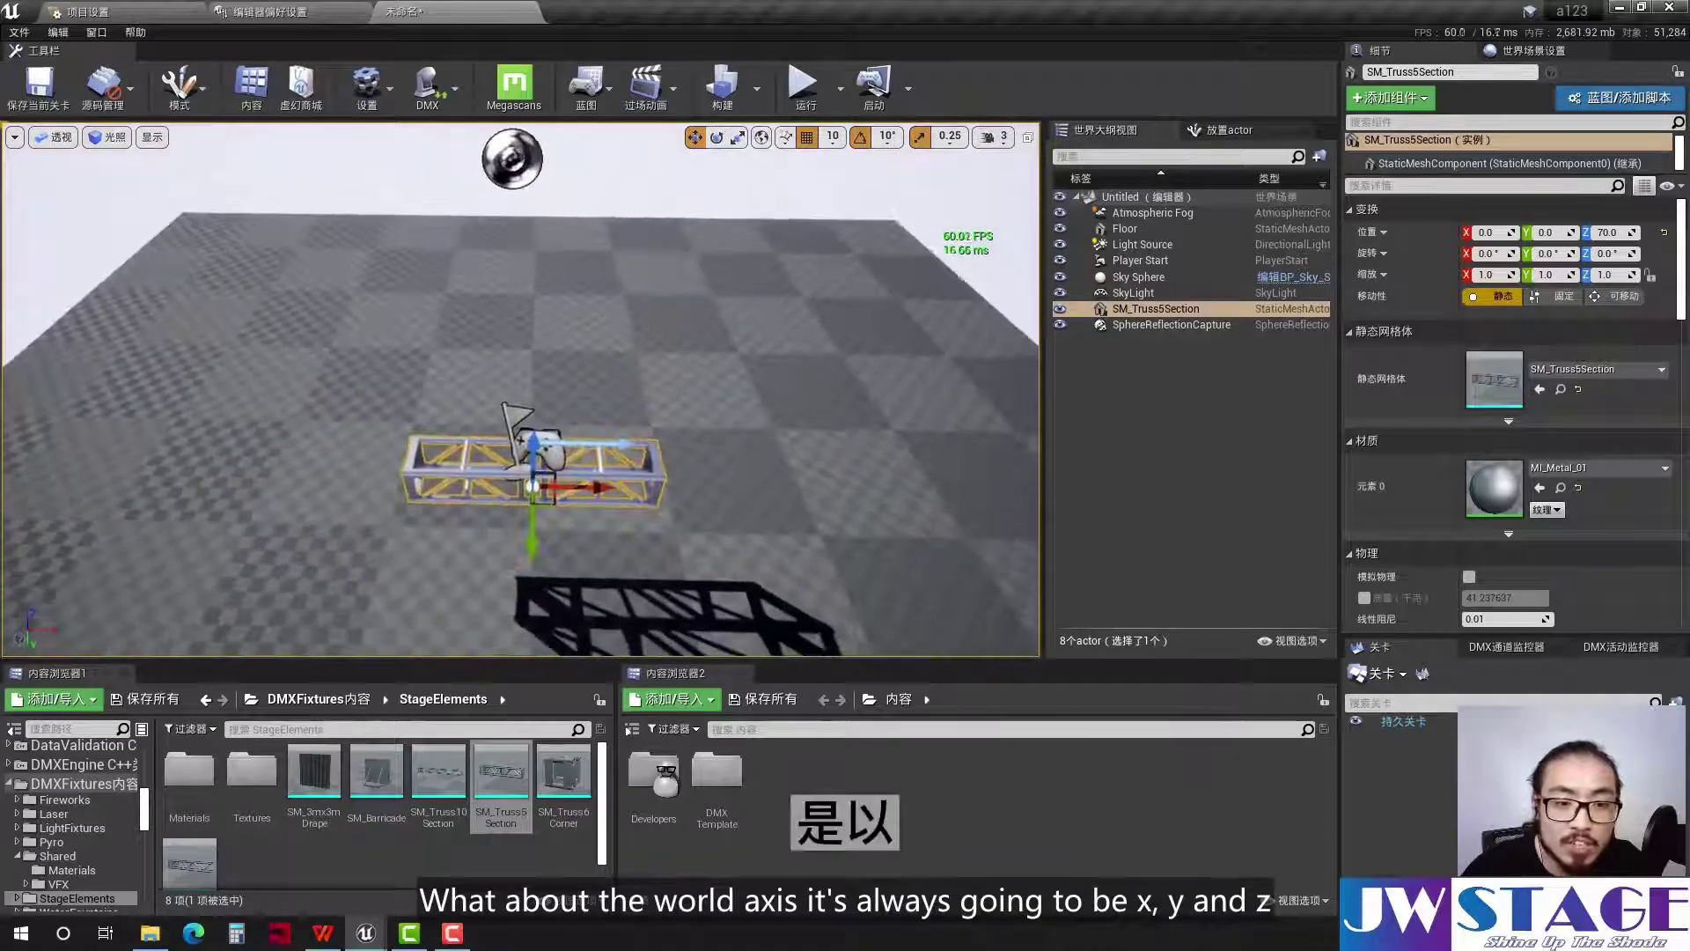
mouse_move(520, 392)
right_down()
mouse_move(510, 458)
mouse_move(528, 453)
right_up()
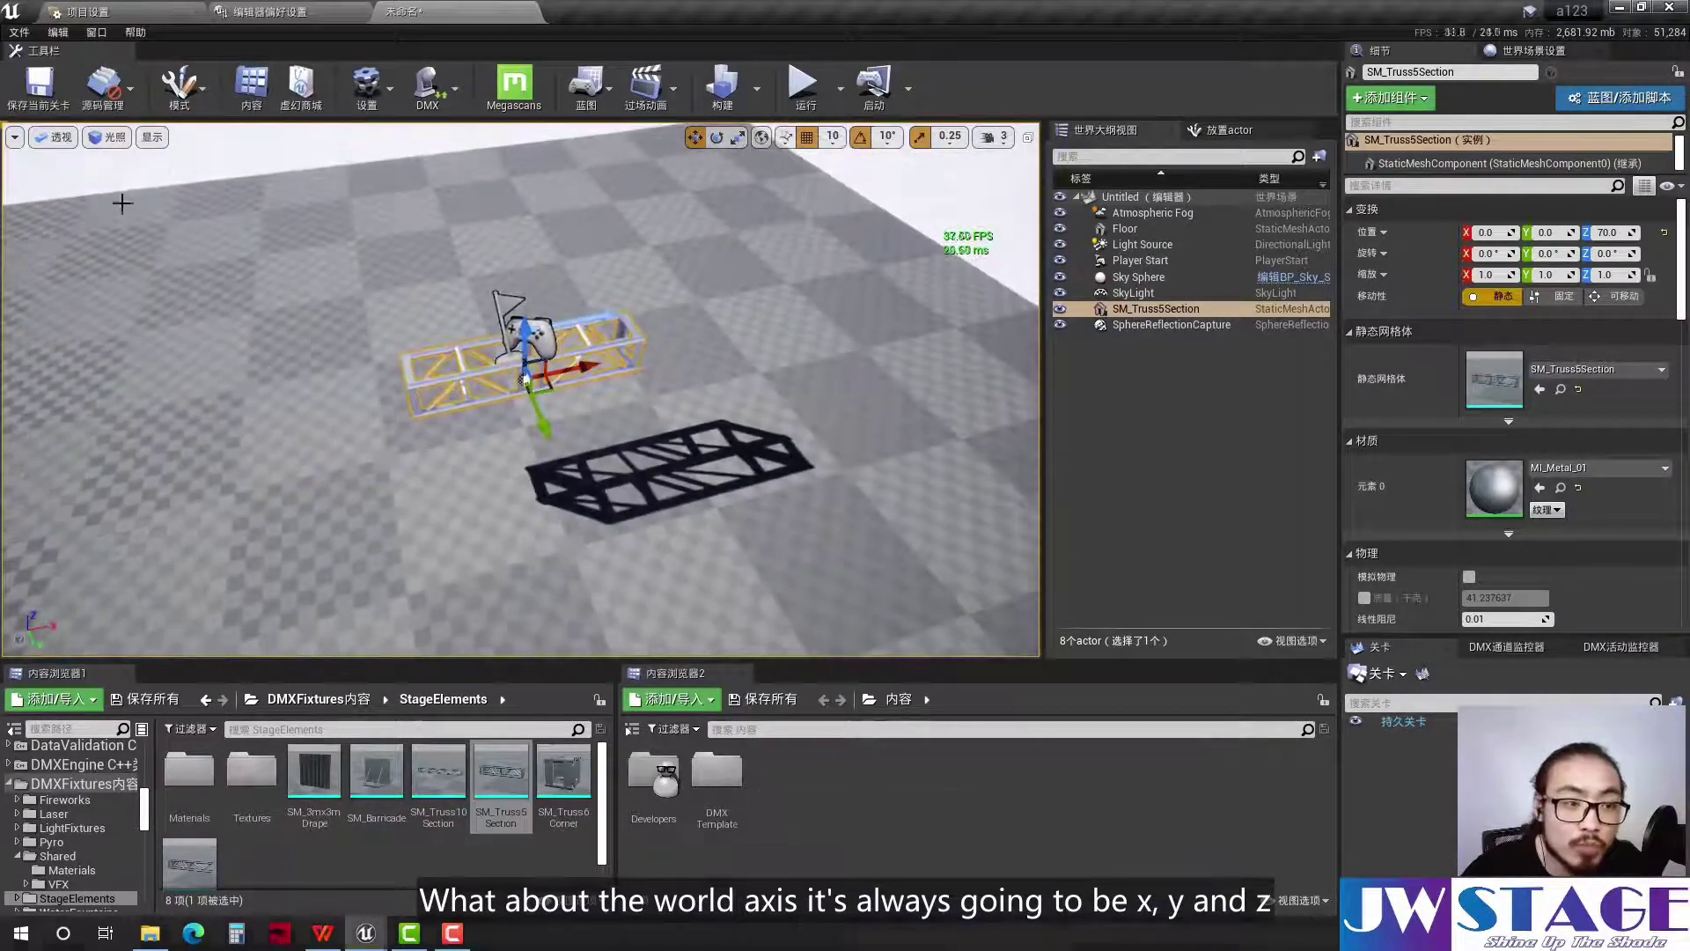
click(62, 138)
click(78, 196)
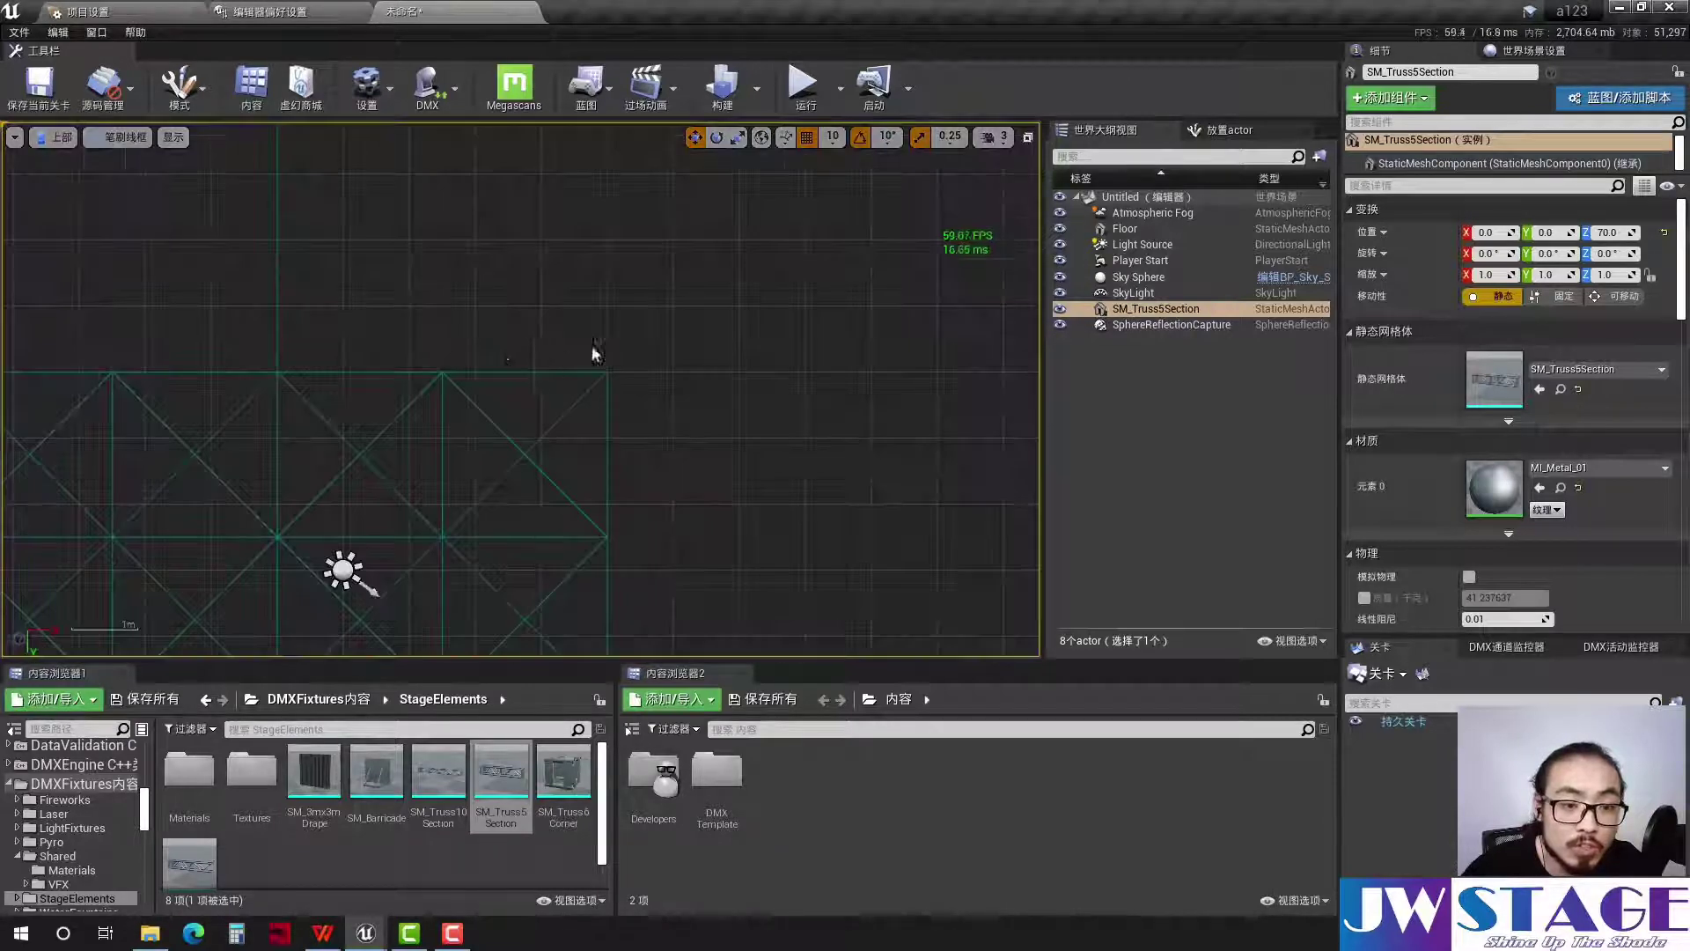
scroll(722, 241, down, 3)
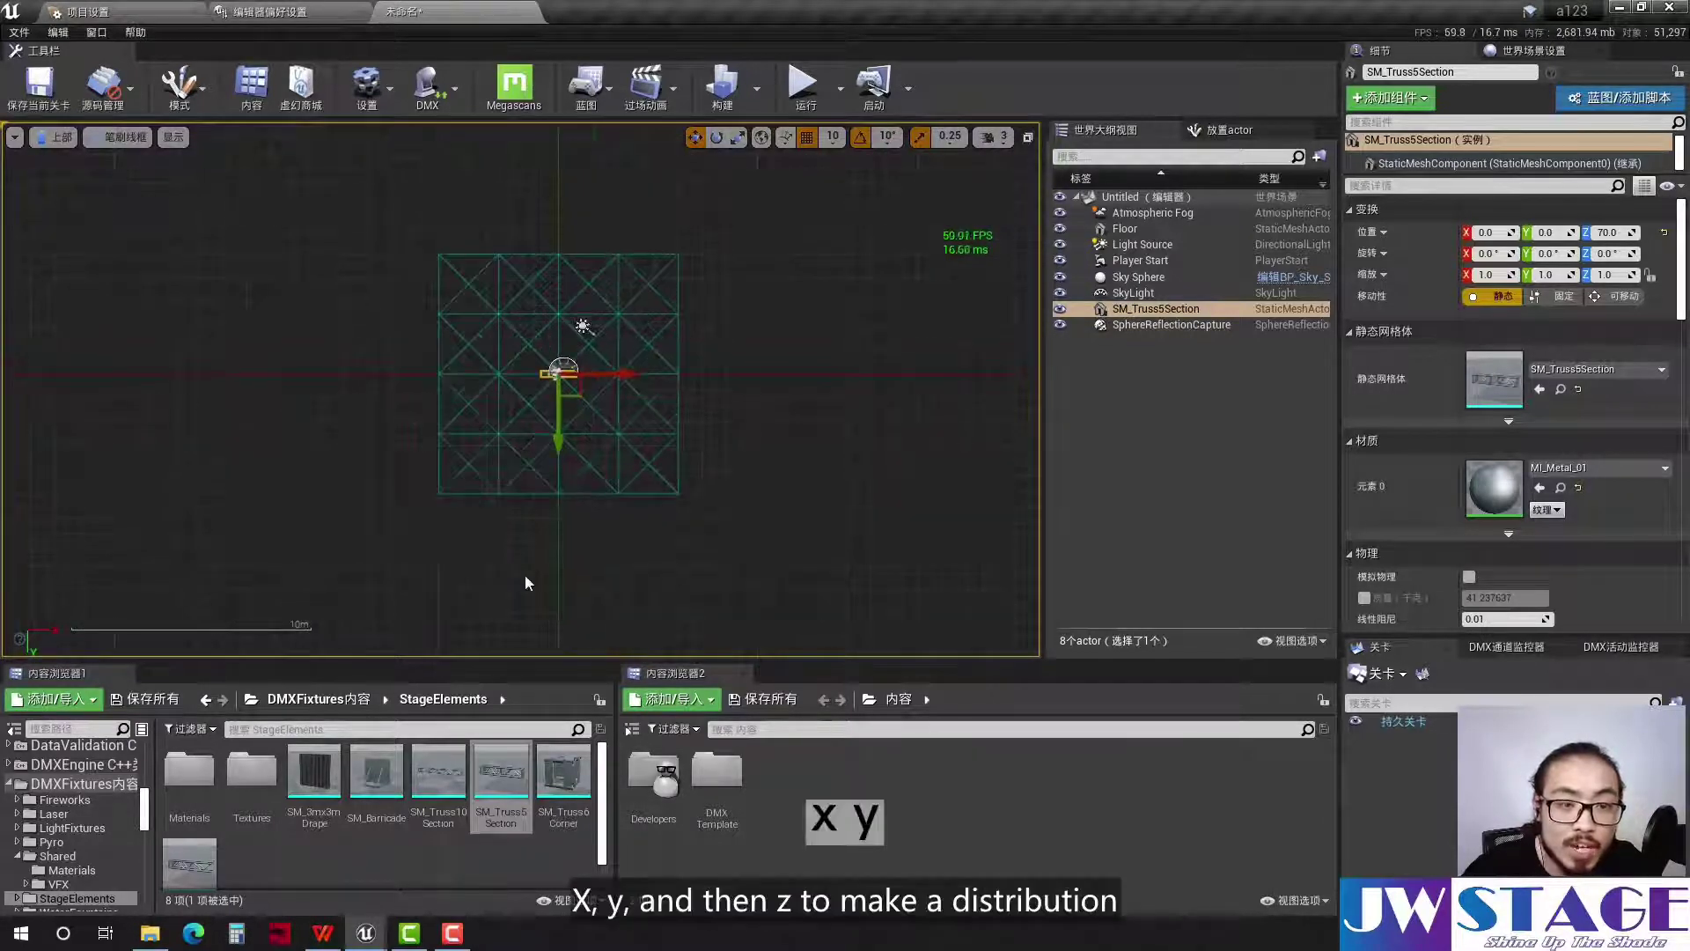
click(58, 137)
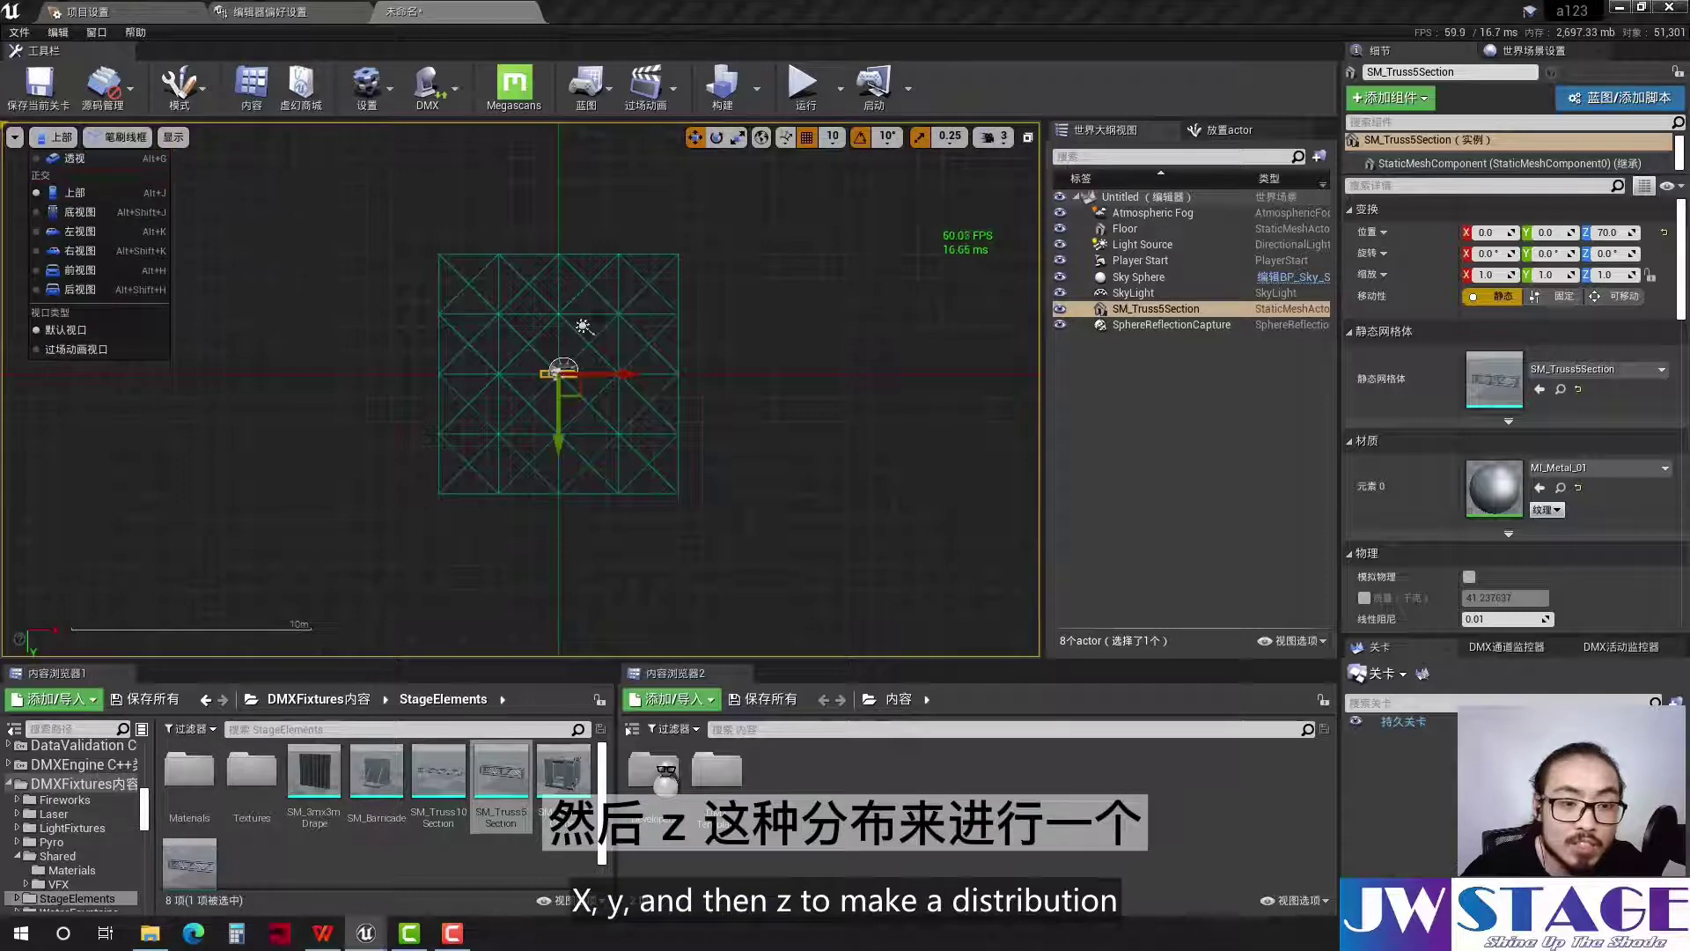
scroll(560, 374, up, 5)
scroll(648, 414, up, 3)
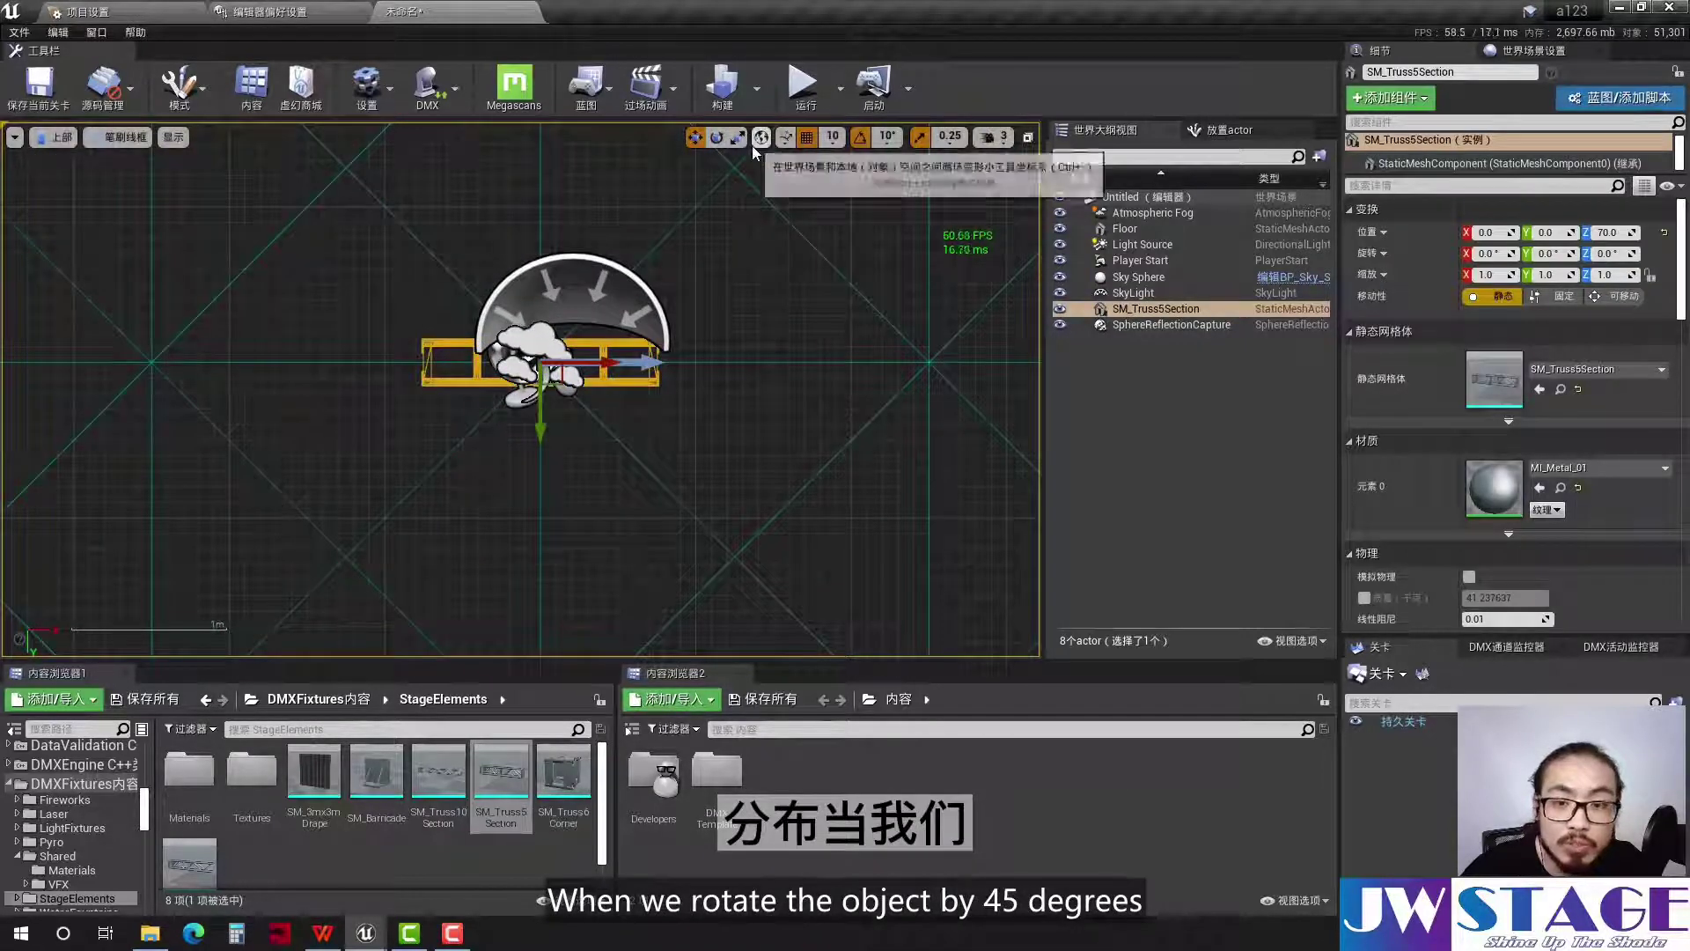
Set the truss's Rotation Z to 45 degrees
drag(1609, 252, 1637, 253)
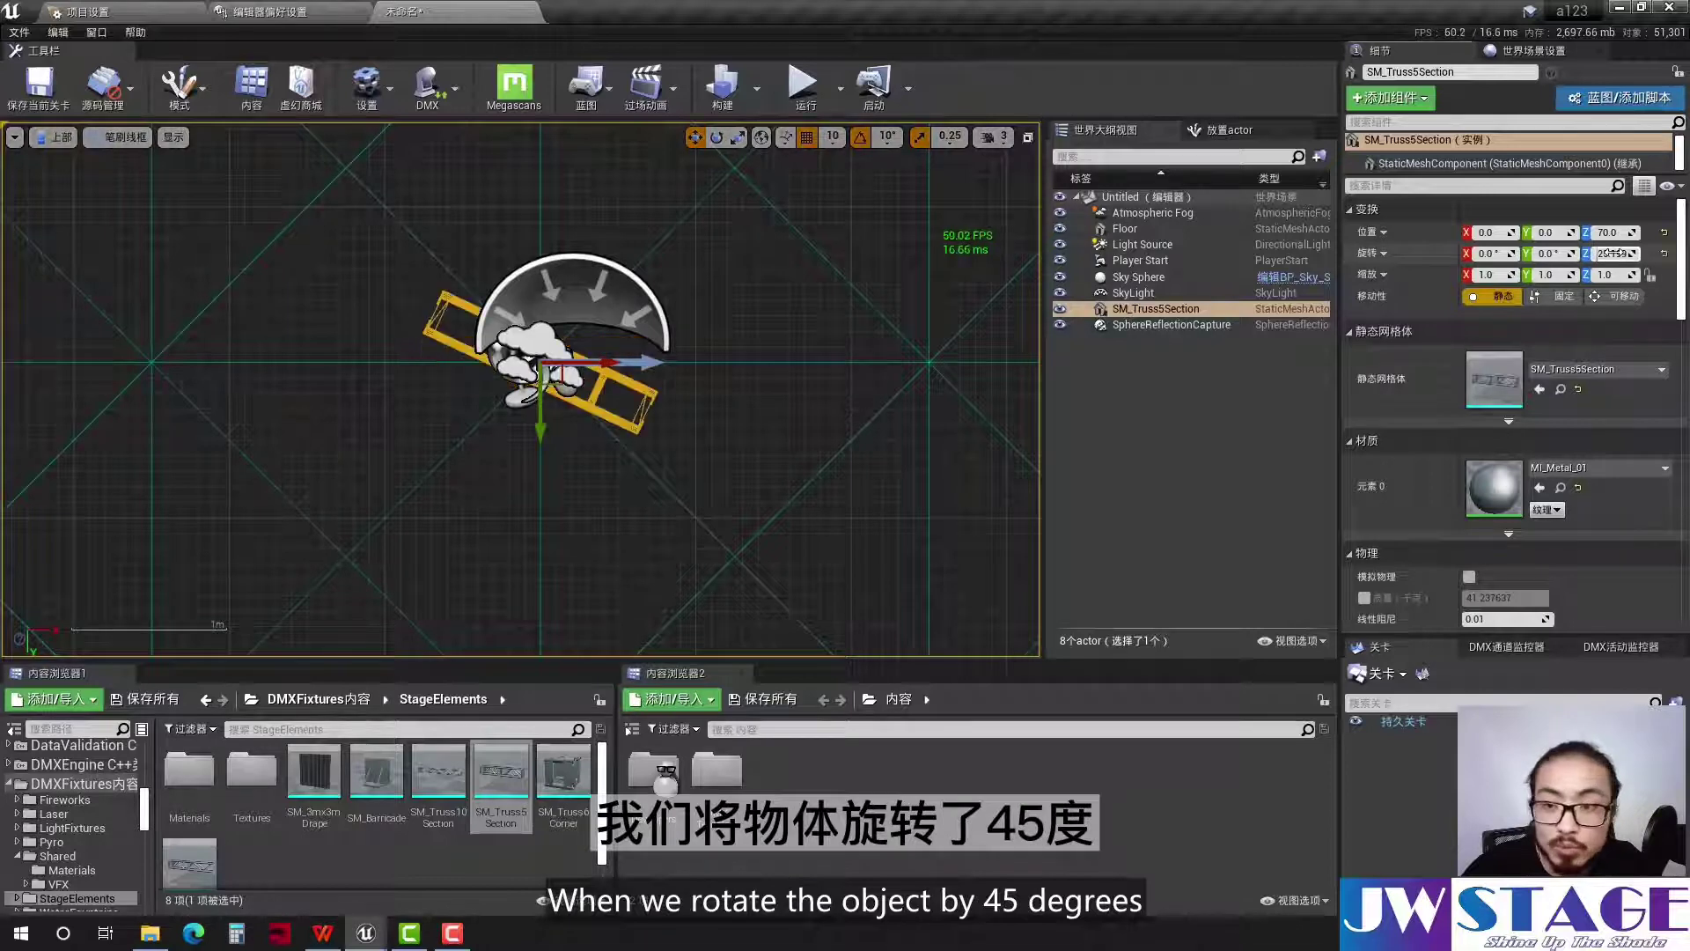
text(45)
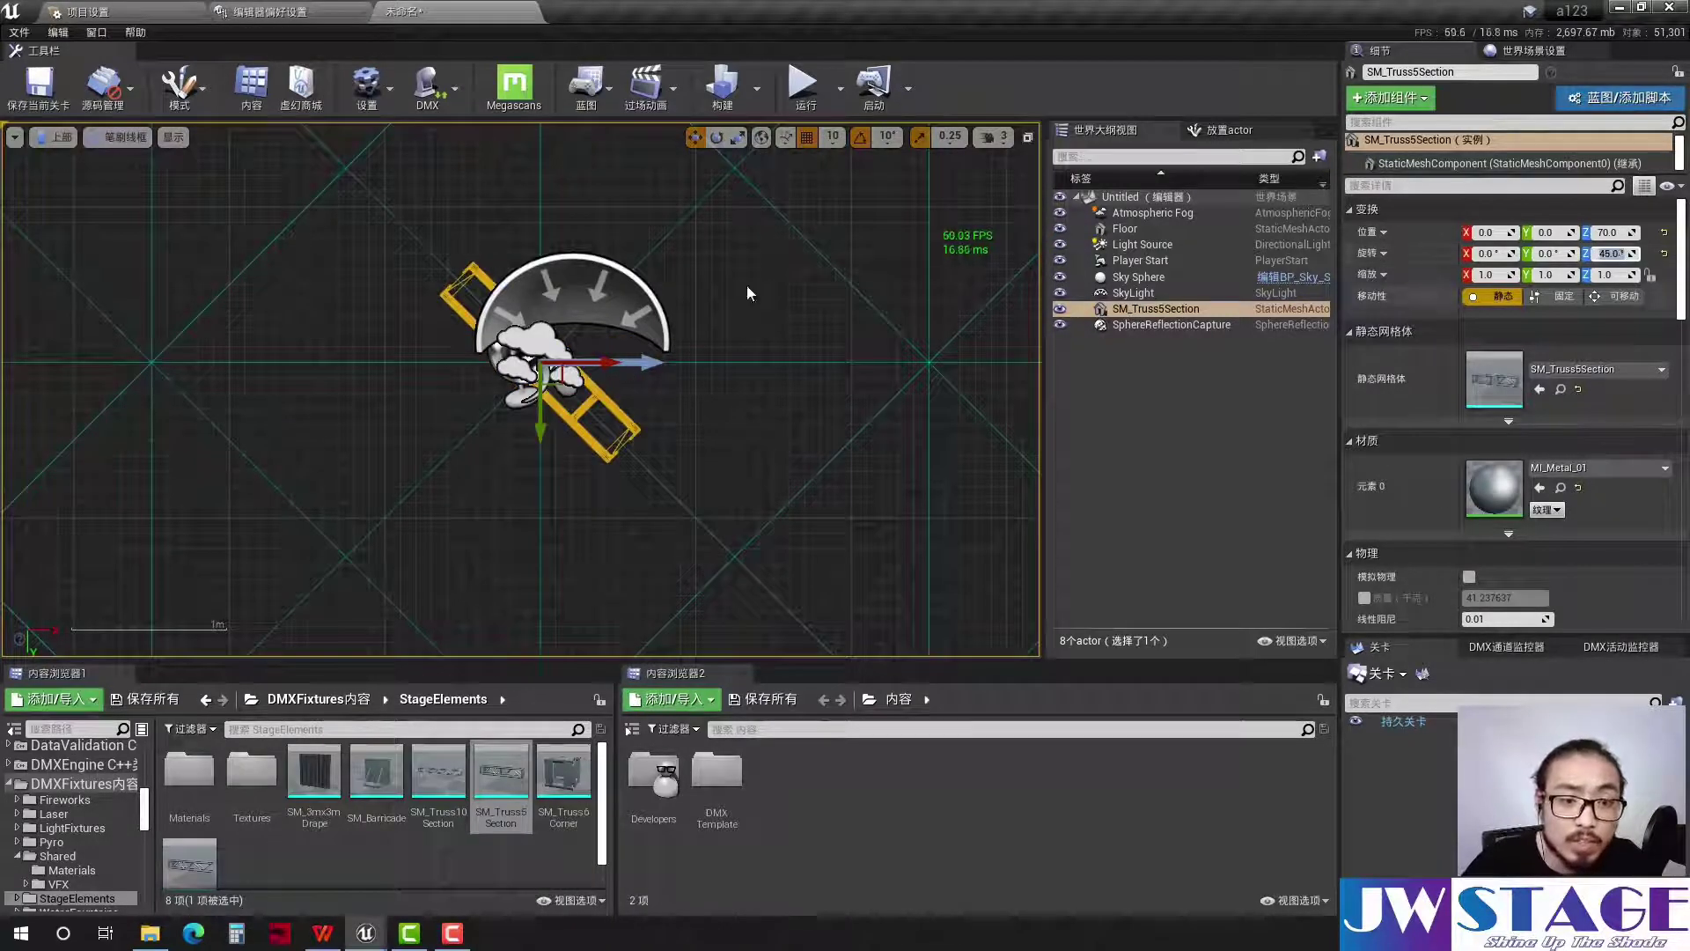
scroll(459, 361, down, 3)
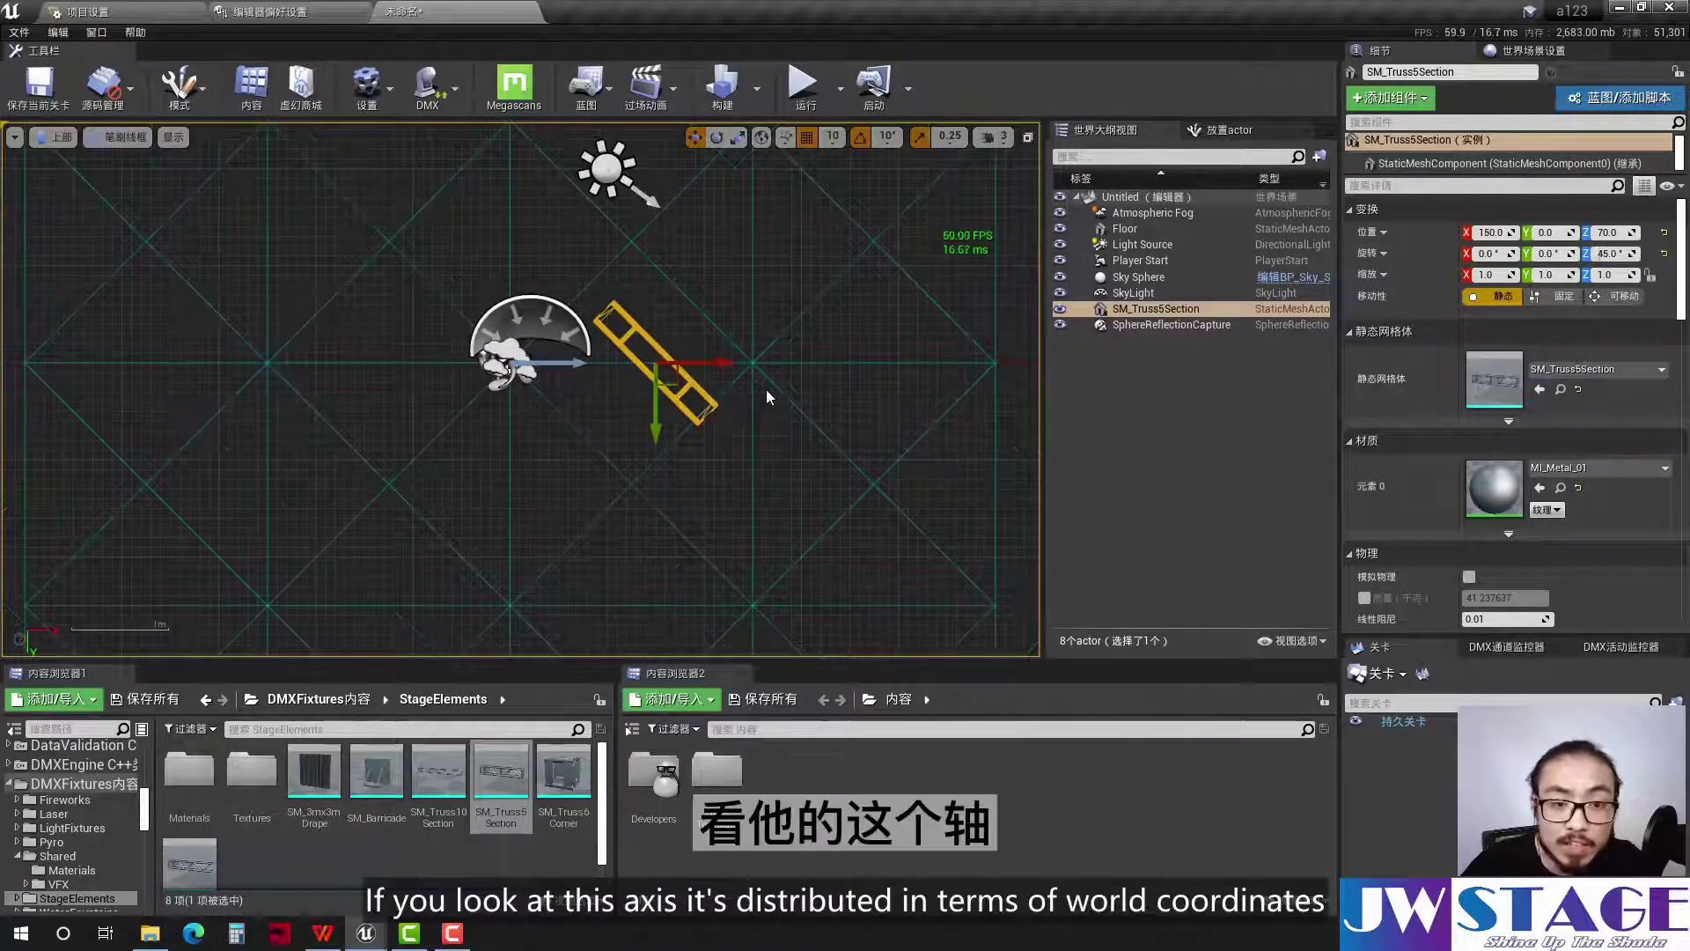
scroll(765, 389, up, 3)
scroll(658, 352, up, 2)
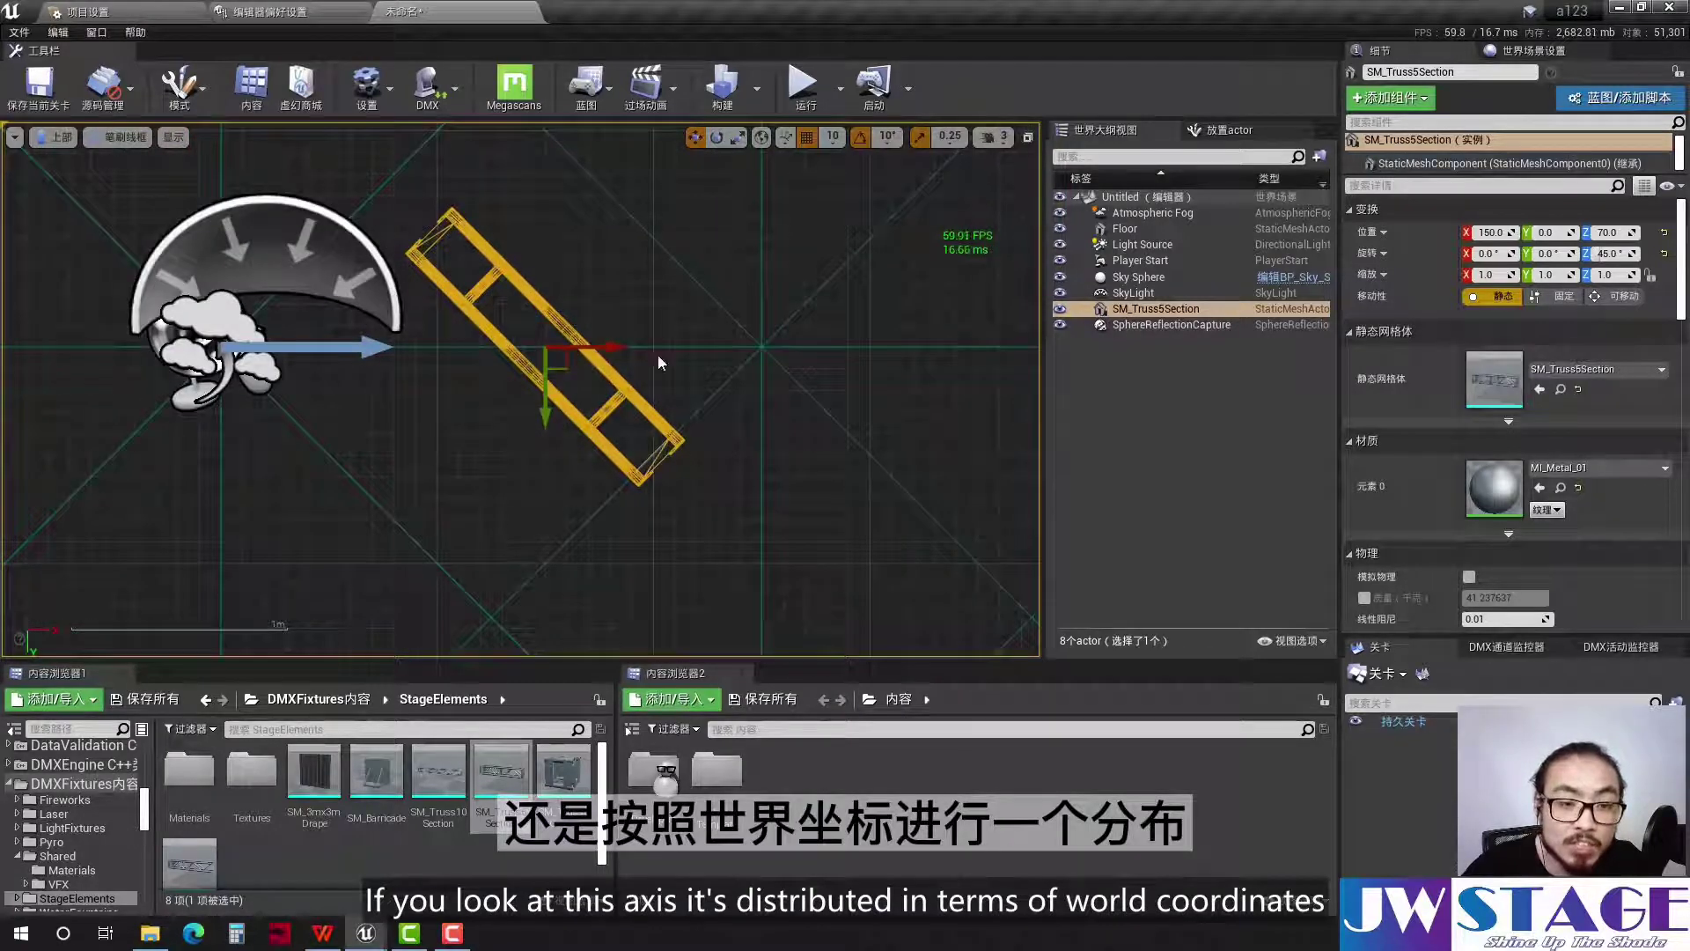
Switch to local coordinates and slide the truss along its own axis to about 150, -14.14, 70
click(762, 138)
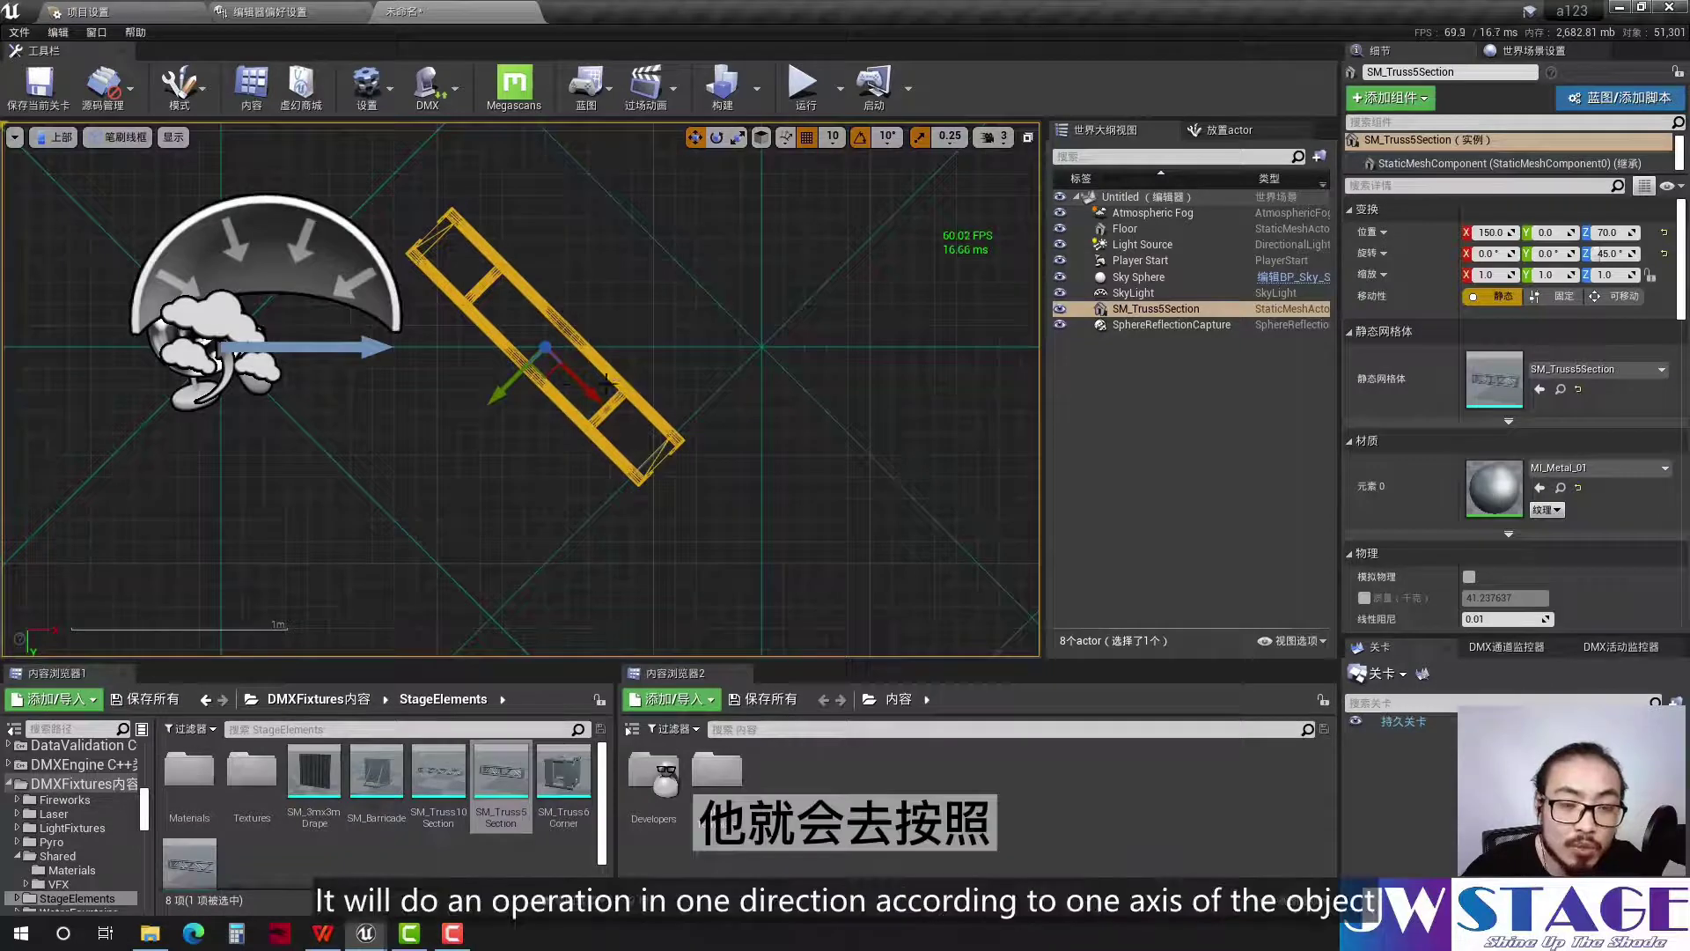
right_drag(551, 426, 620, 417)
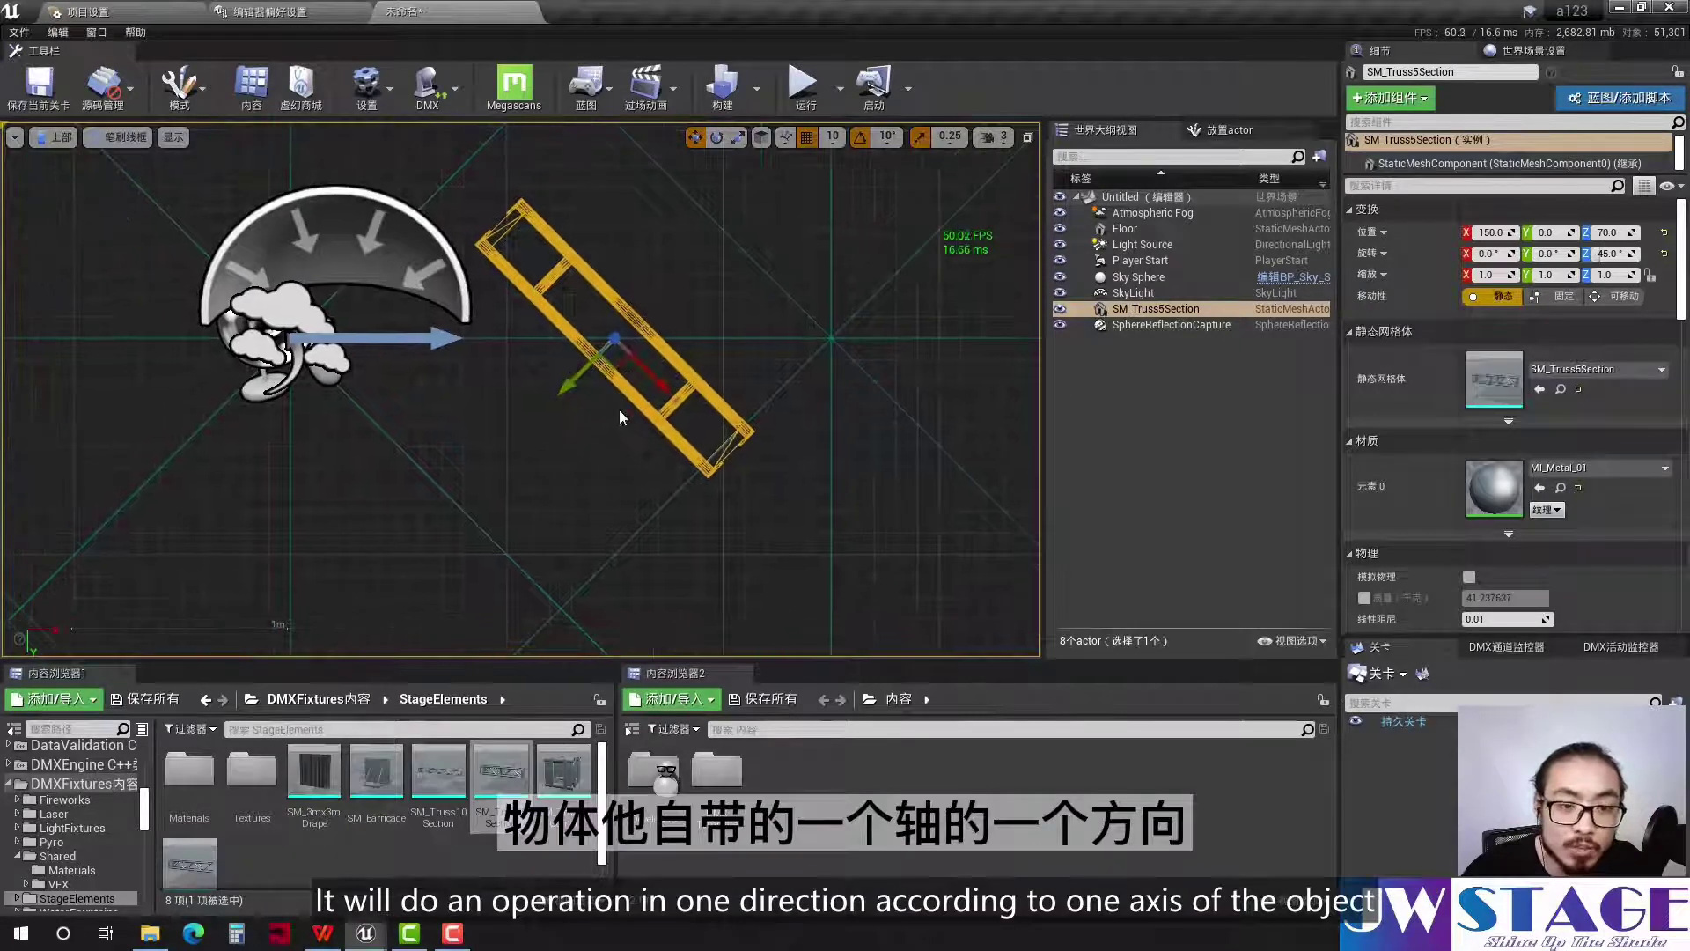
drag(651, 377, 610, 367)
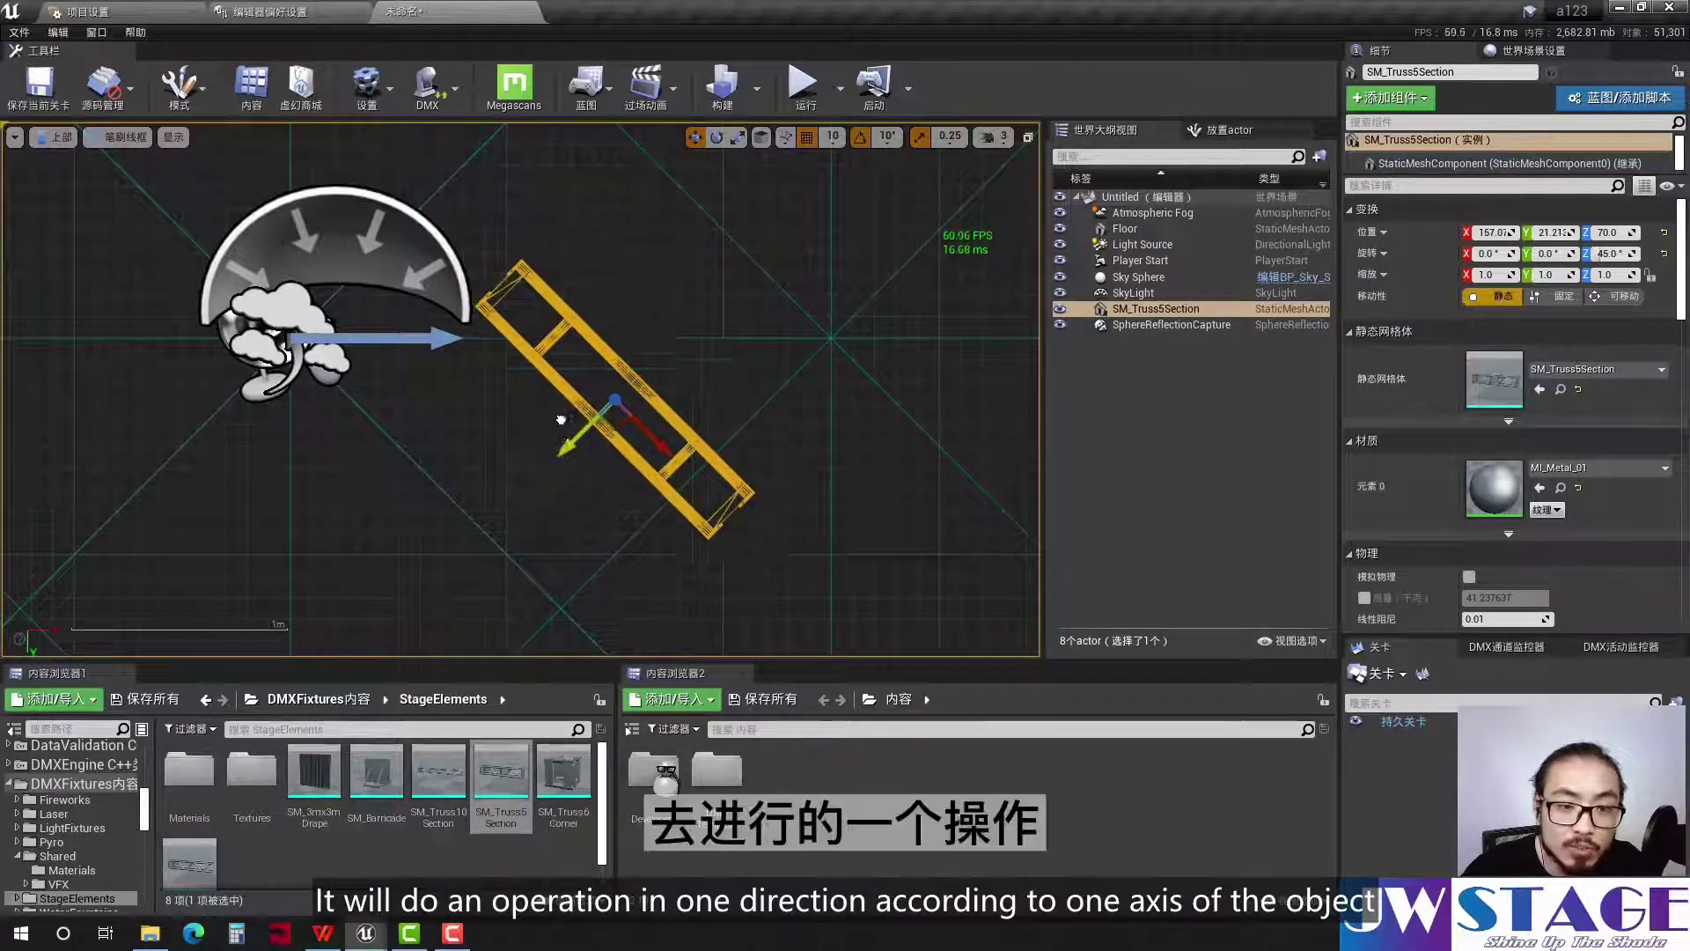
drag(708, 396, 689, 380)
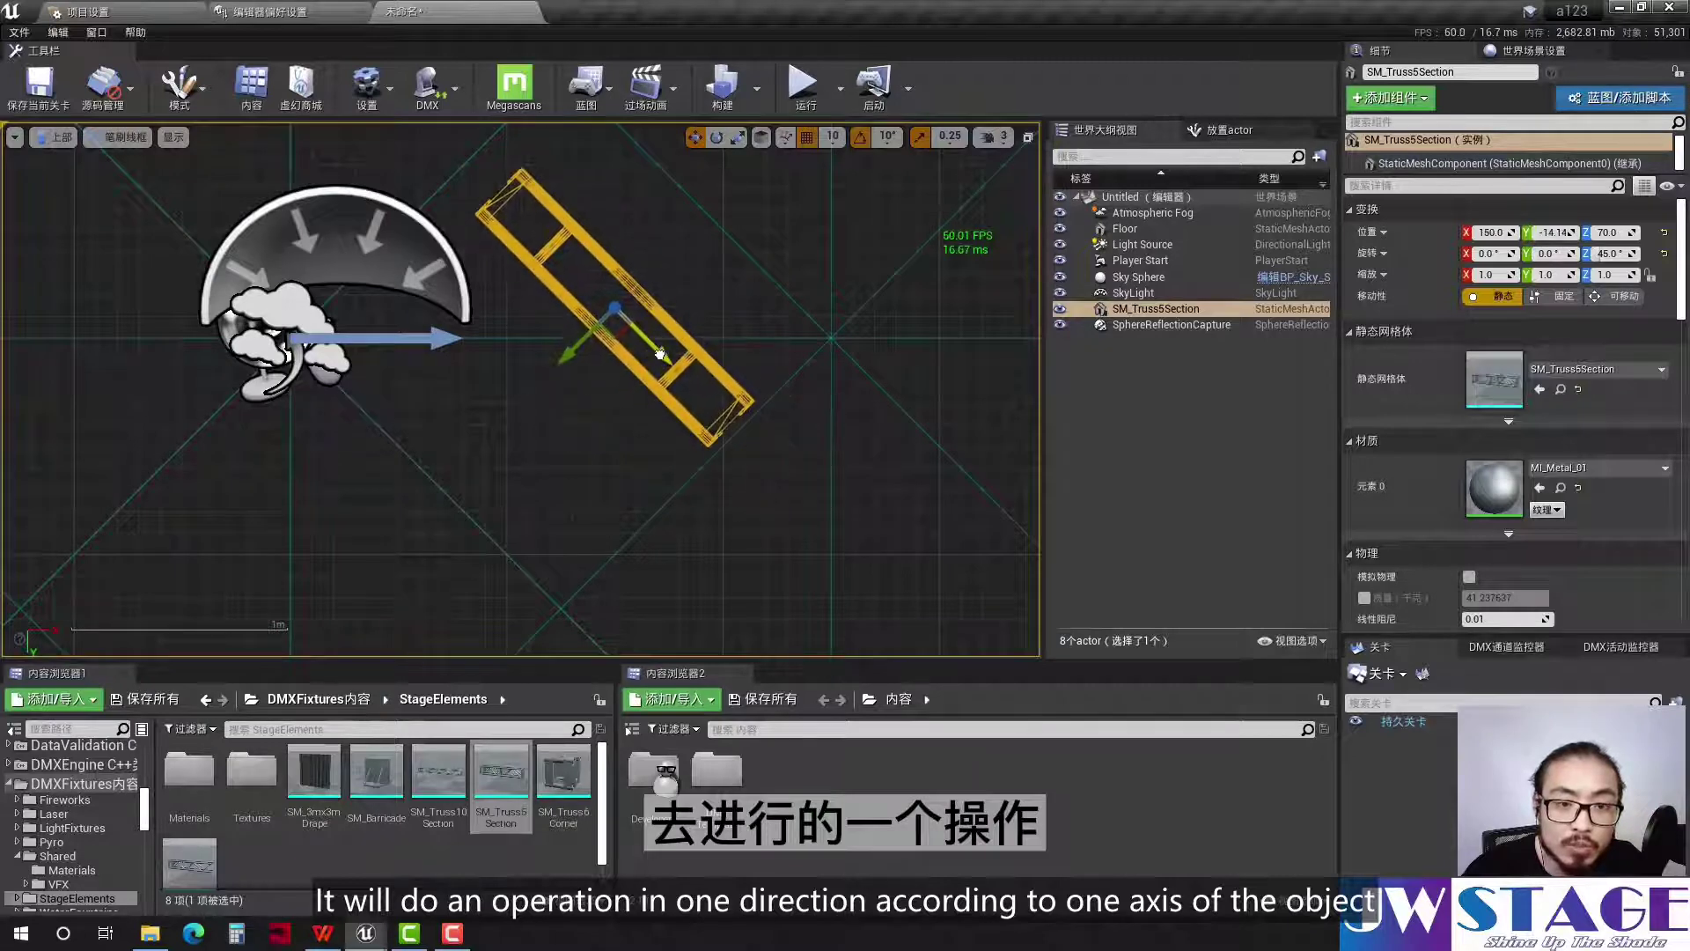
Return to Perspective view, zero the truss rotation, and set Location X and Y to 0
click(50, 138)
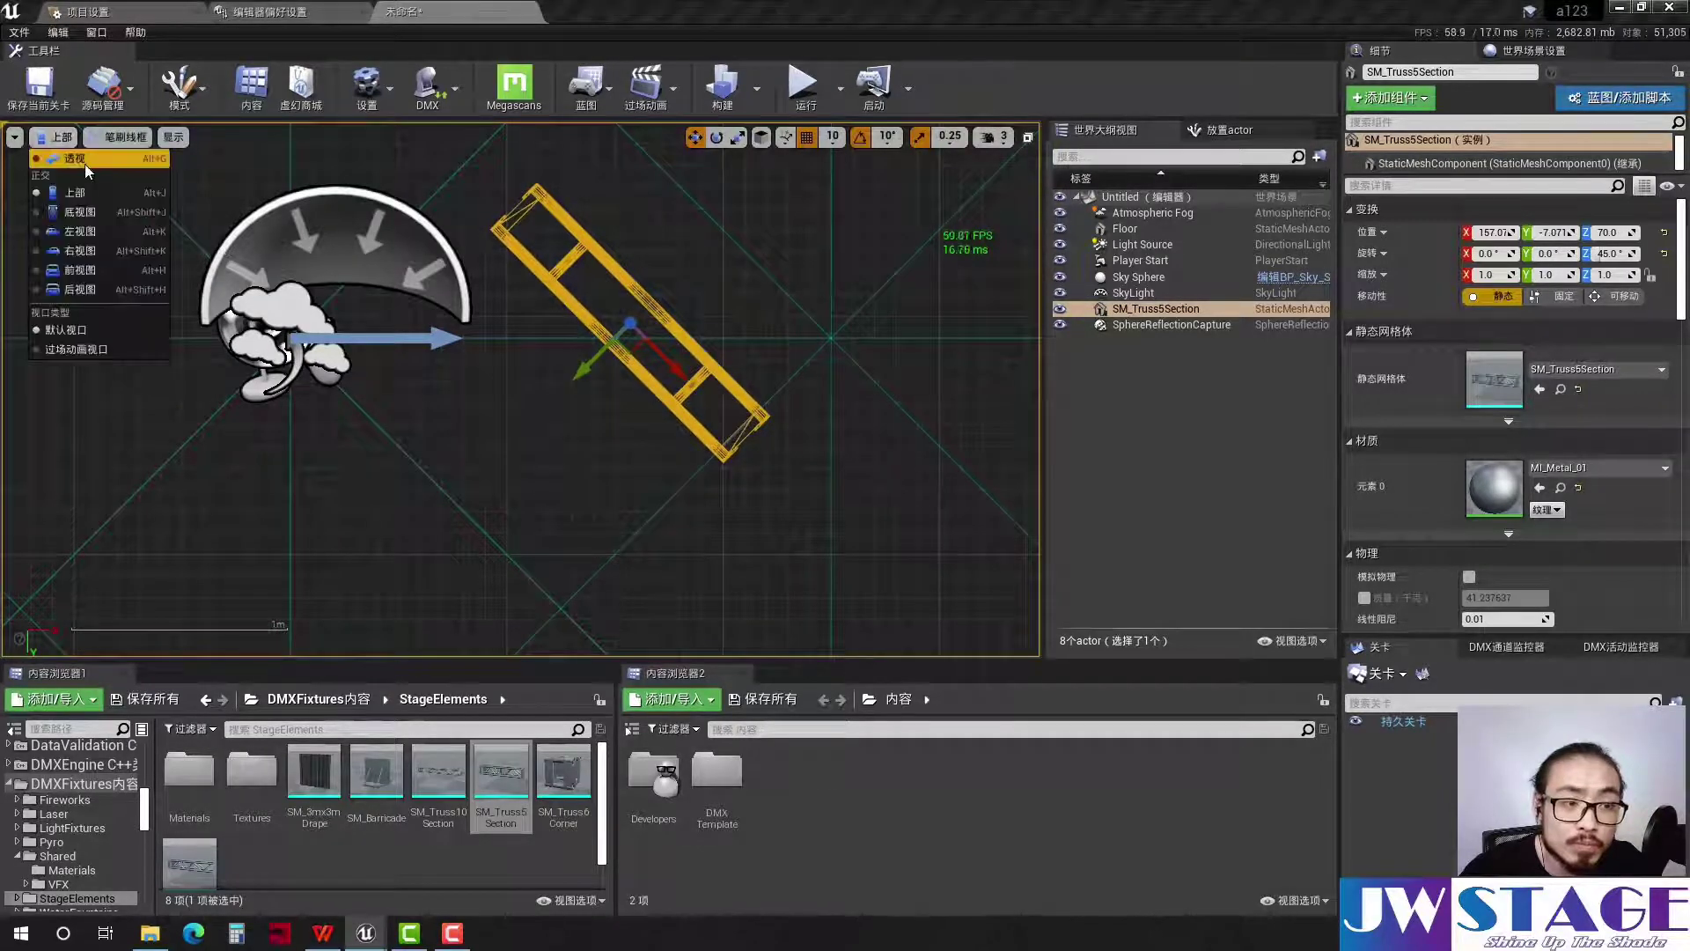
click(66, 159)
right_drag(519, 396, 581, 369)
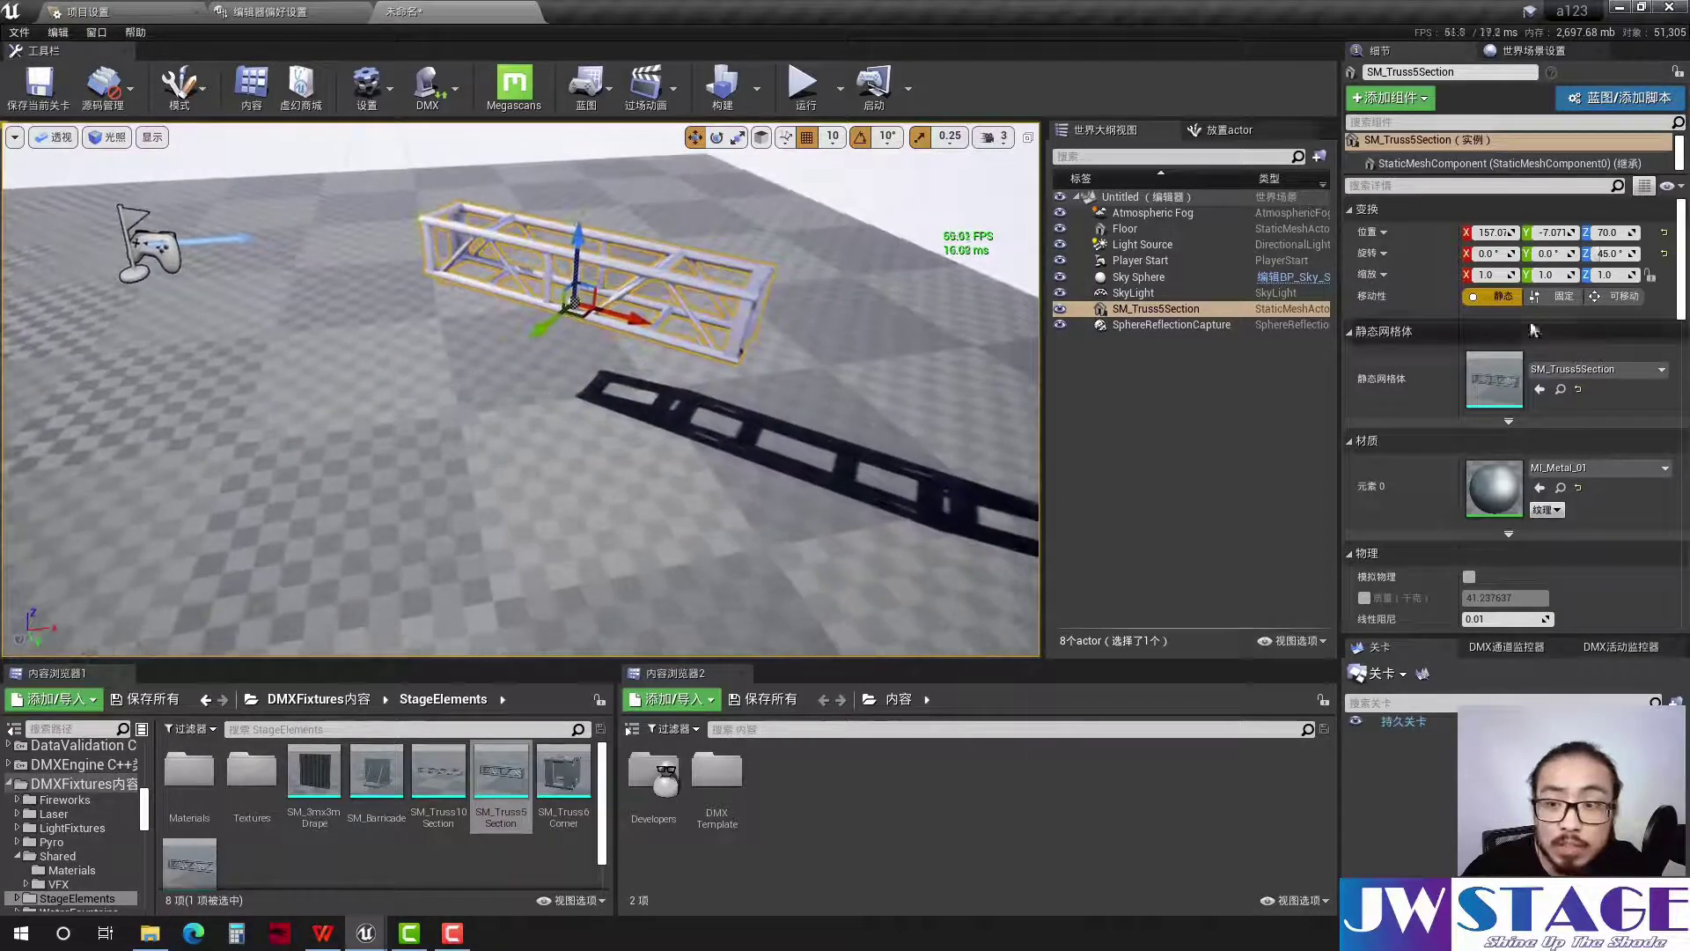
click(1664, 255)
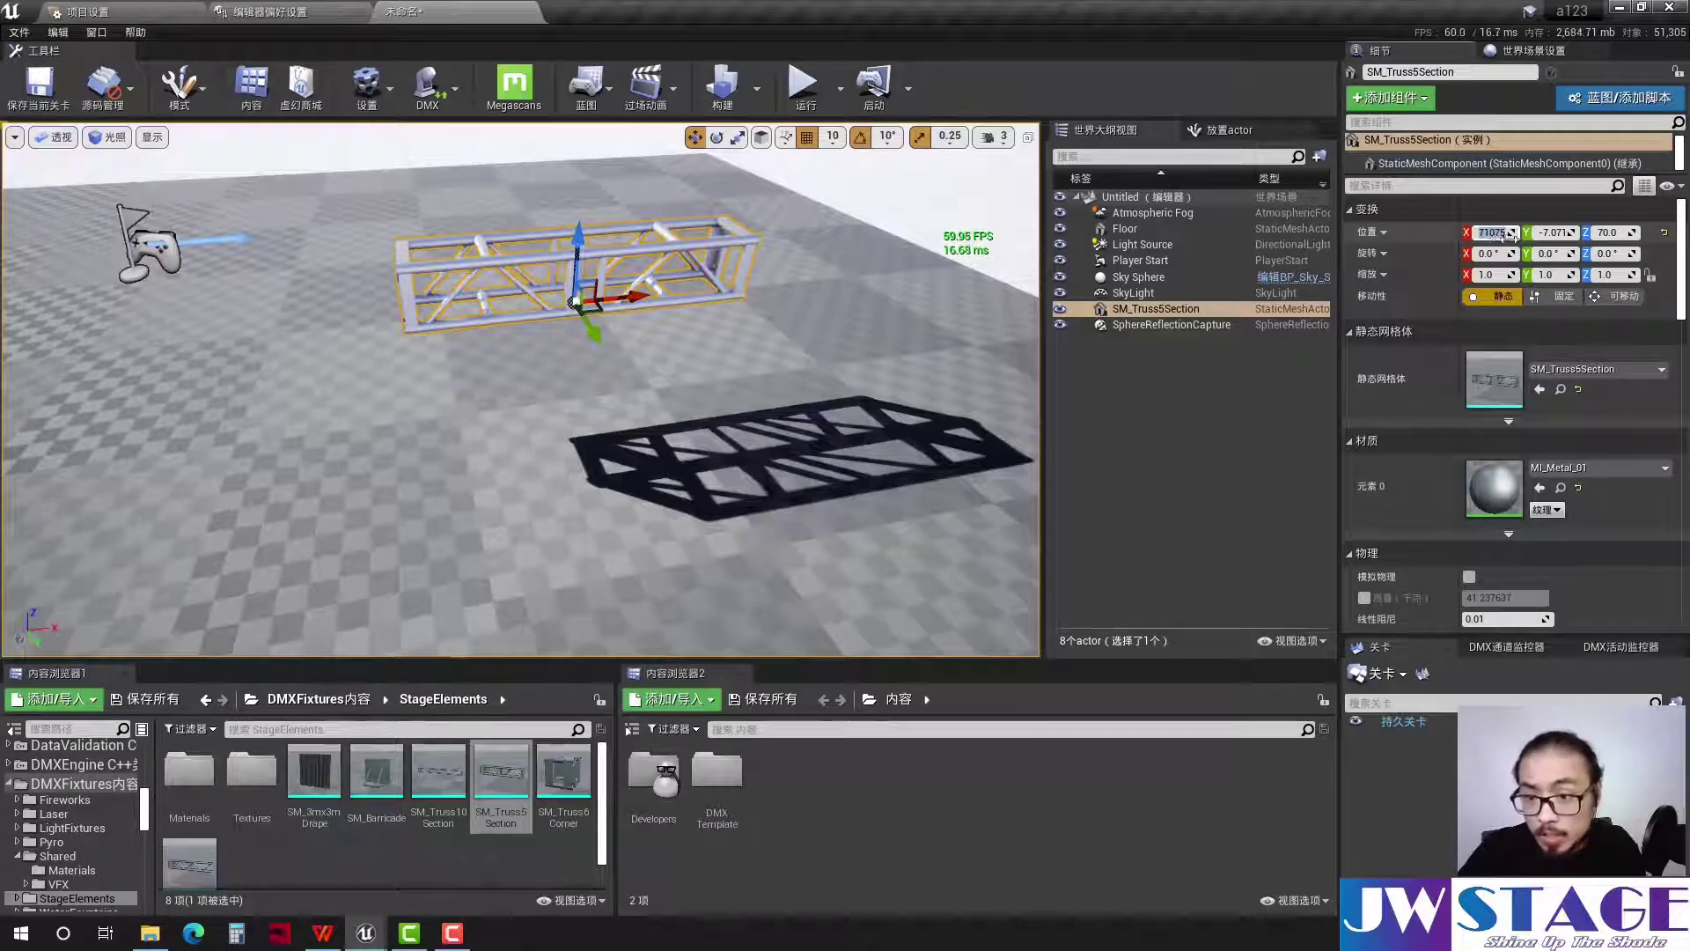
click(1551, 232)
text(0)
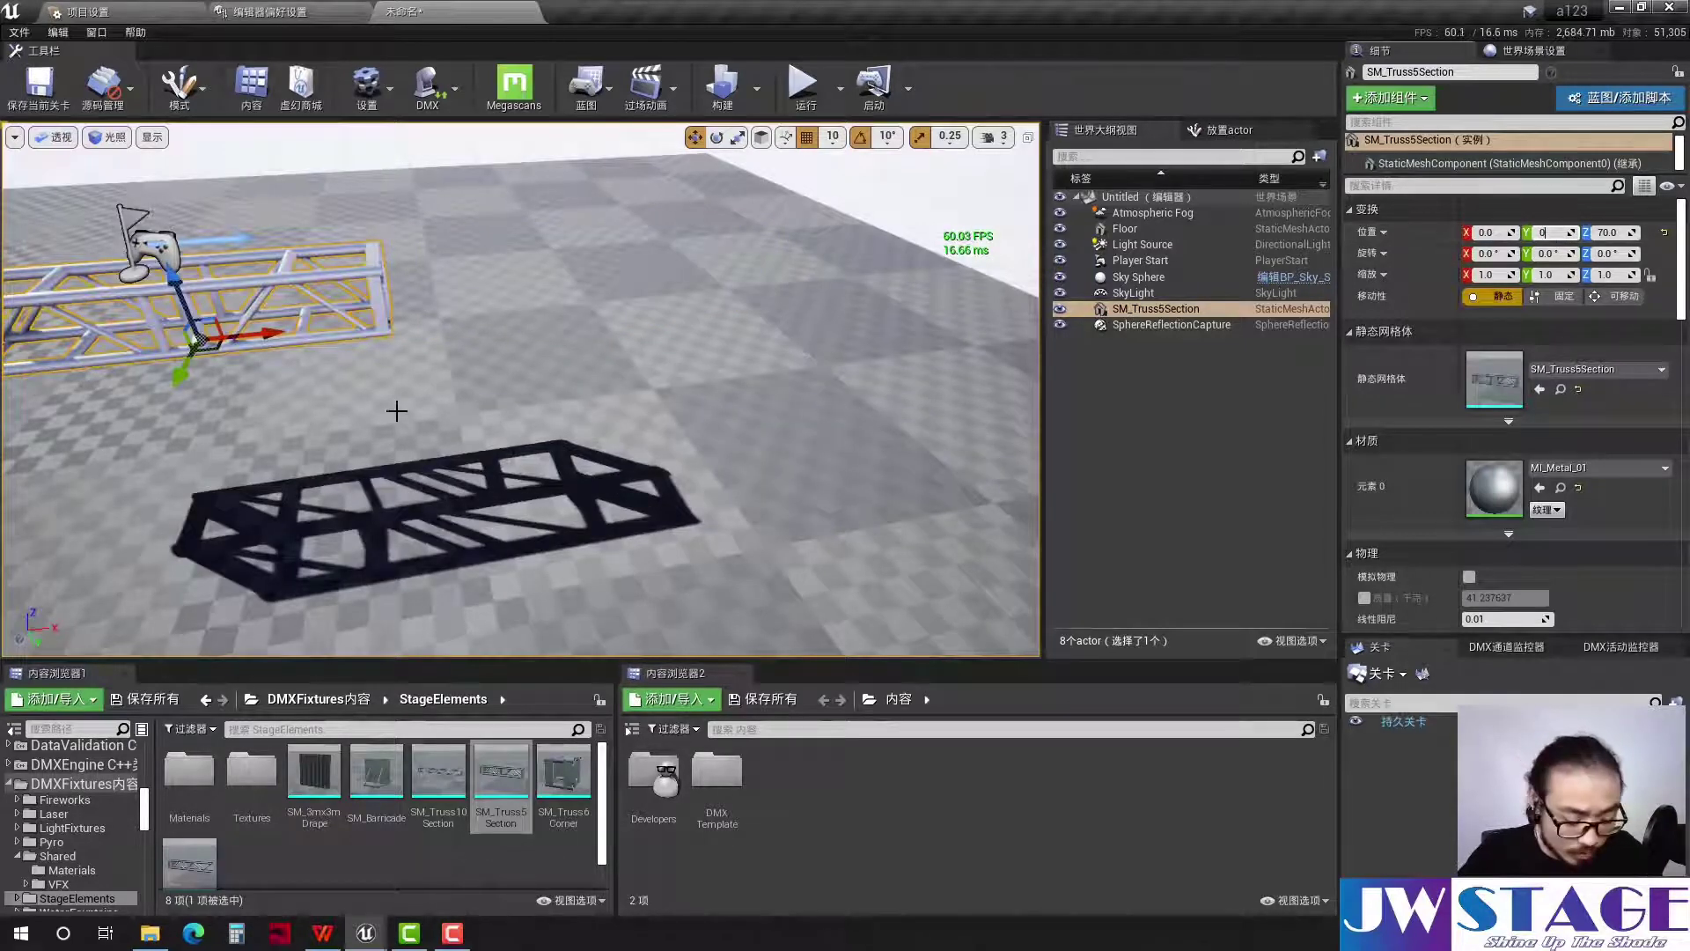
scroll(408, 415, down, 5)
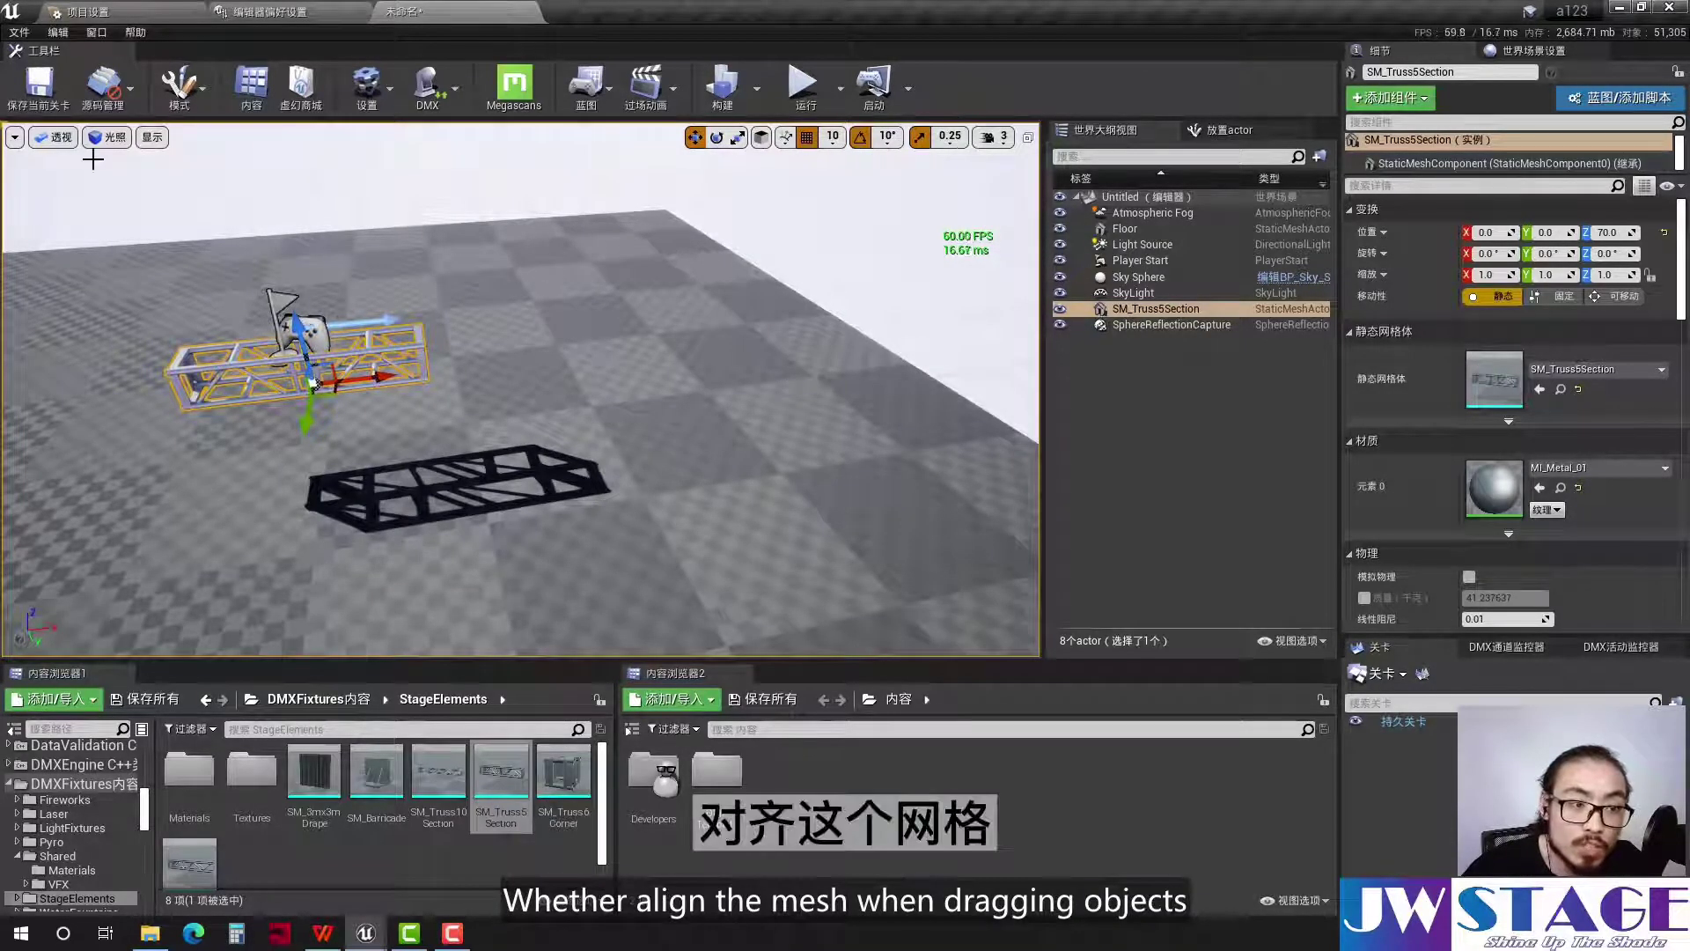
Switch the viewport back to the Top view
click(58, 137)
click(76, 192)
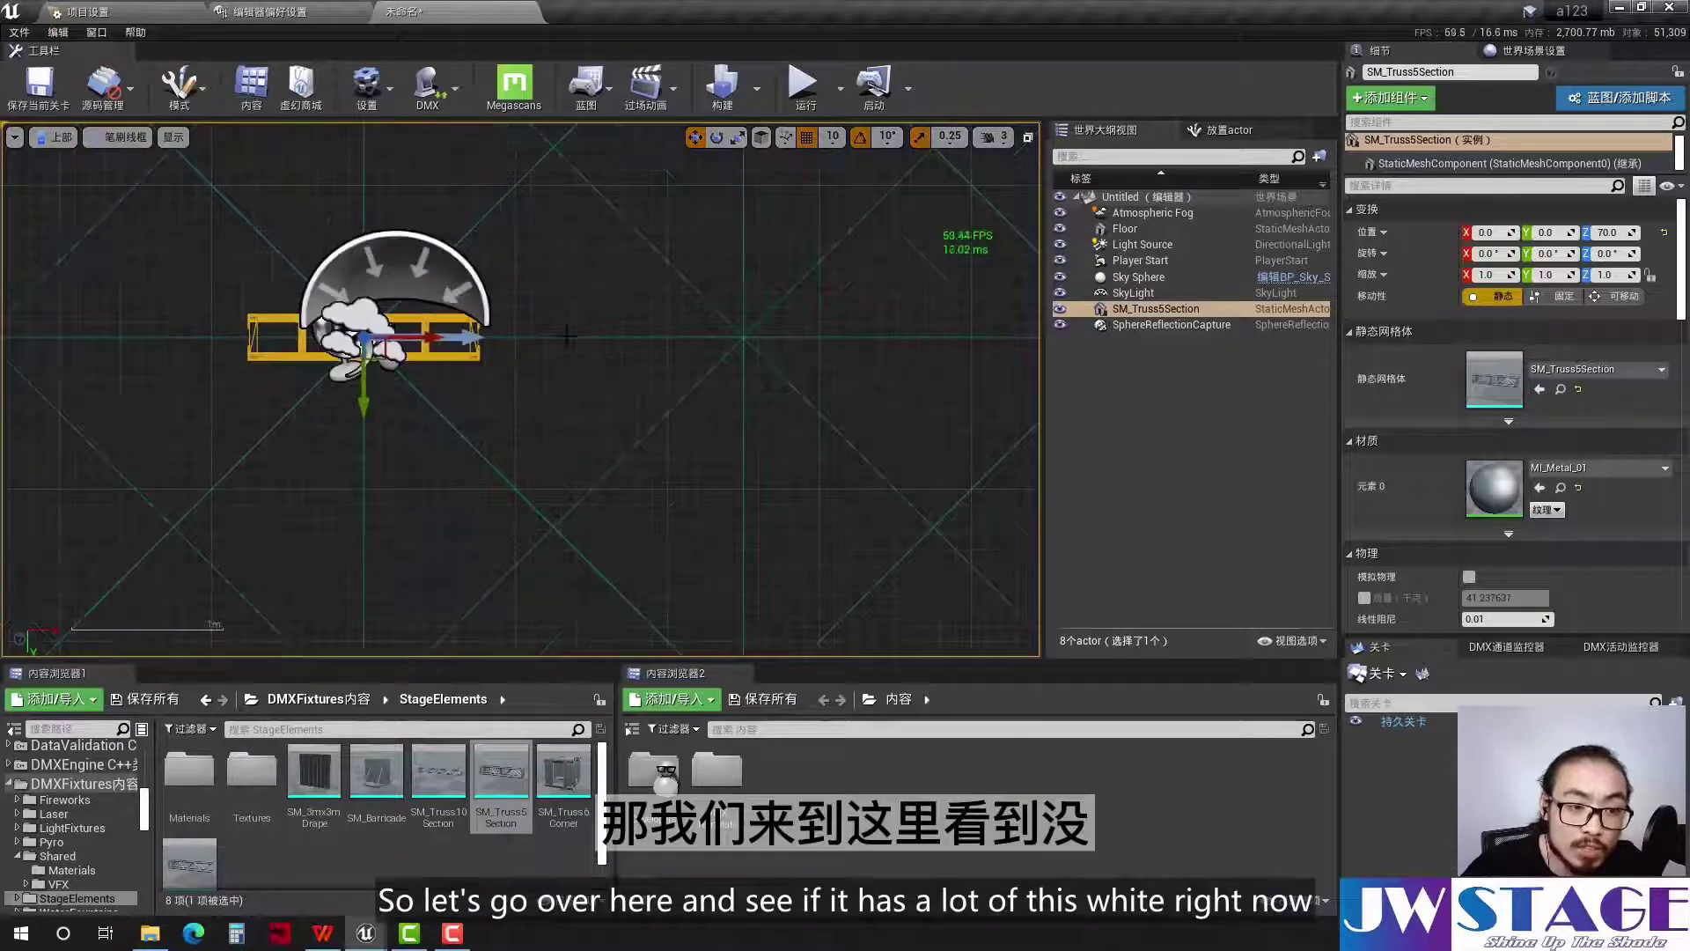
scroll(578, 387, down, 5)
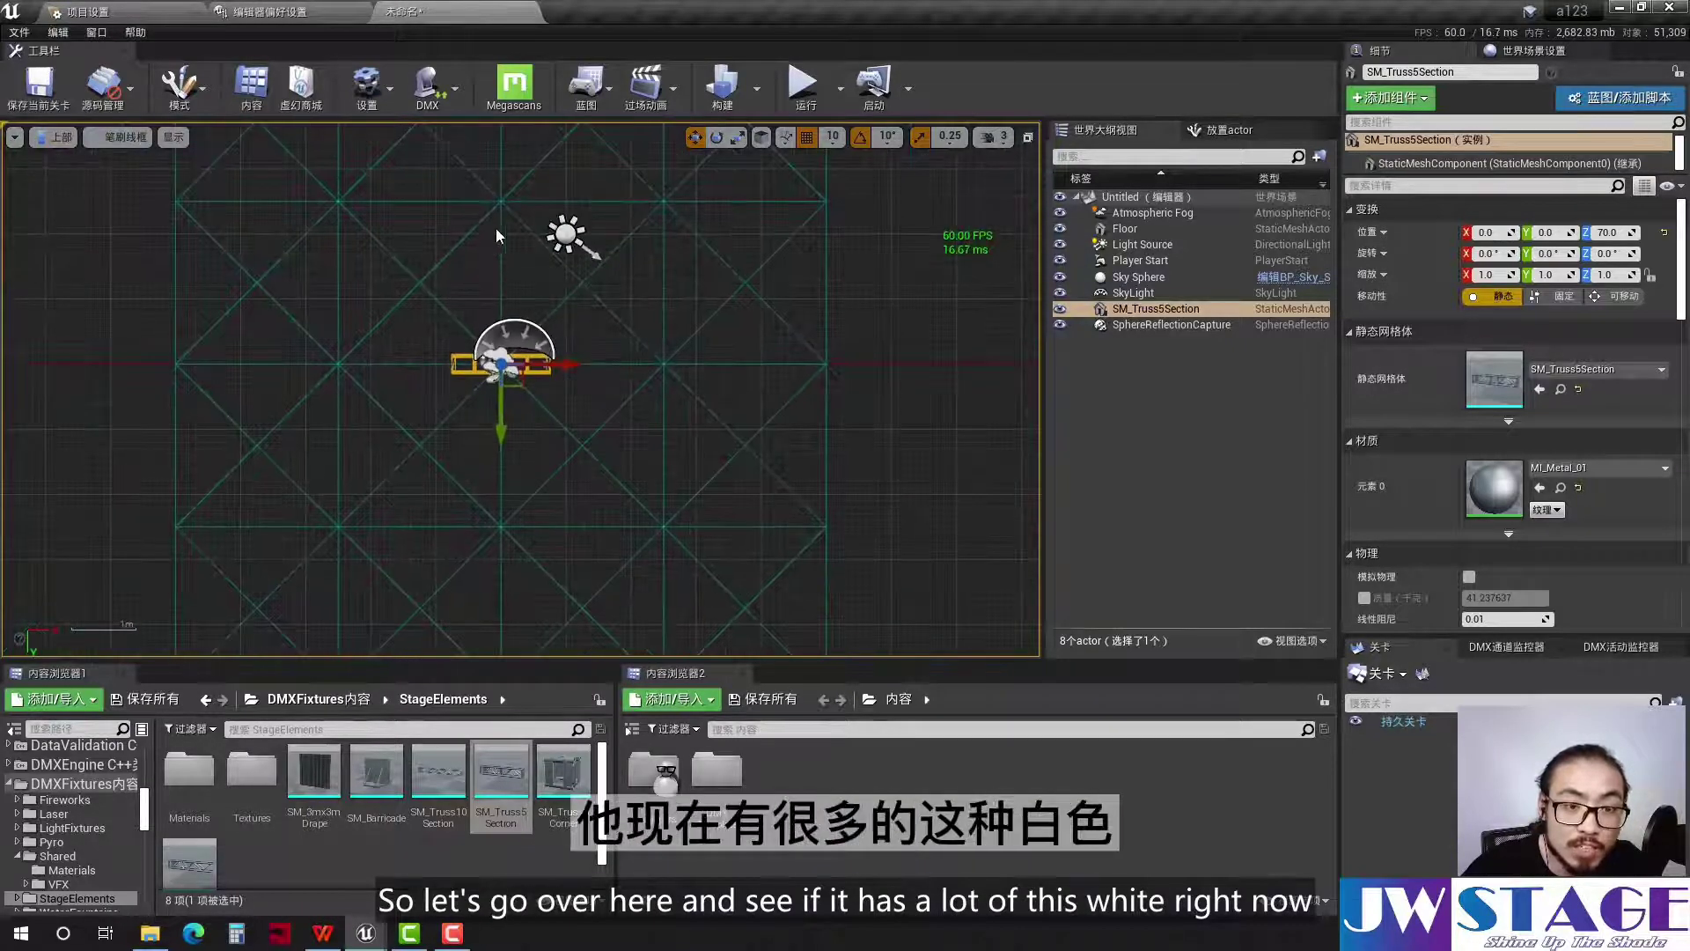
scroll(931, 353, up, 4)
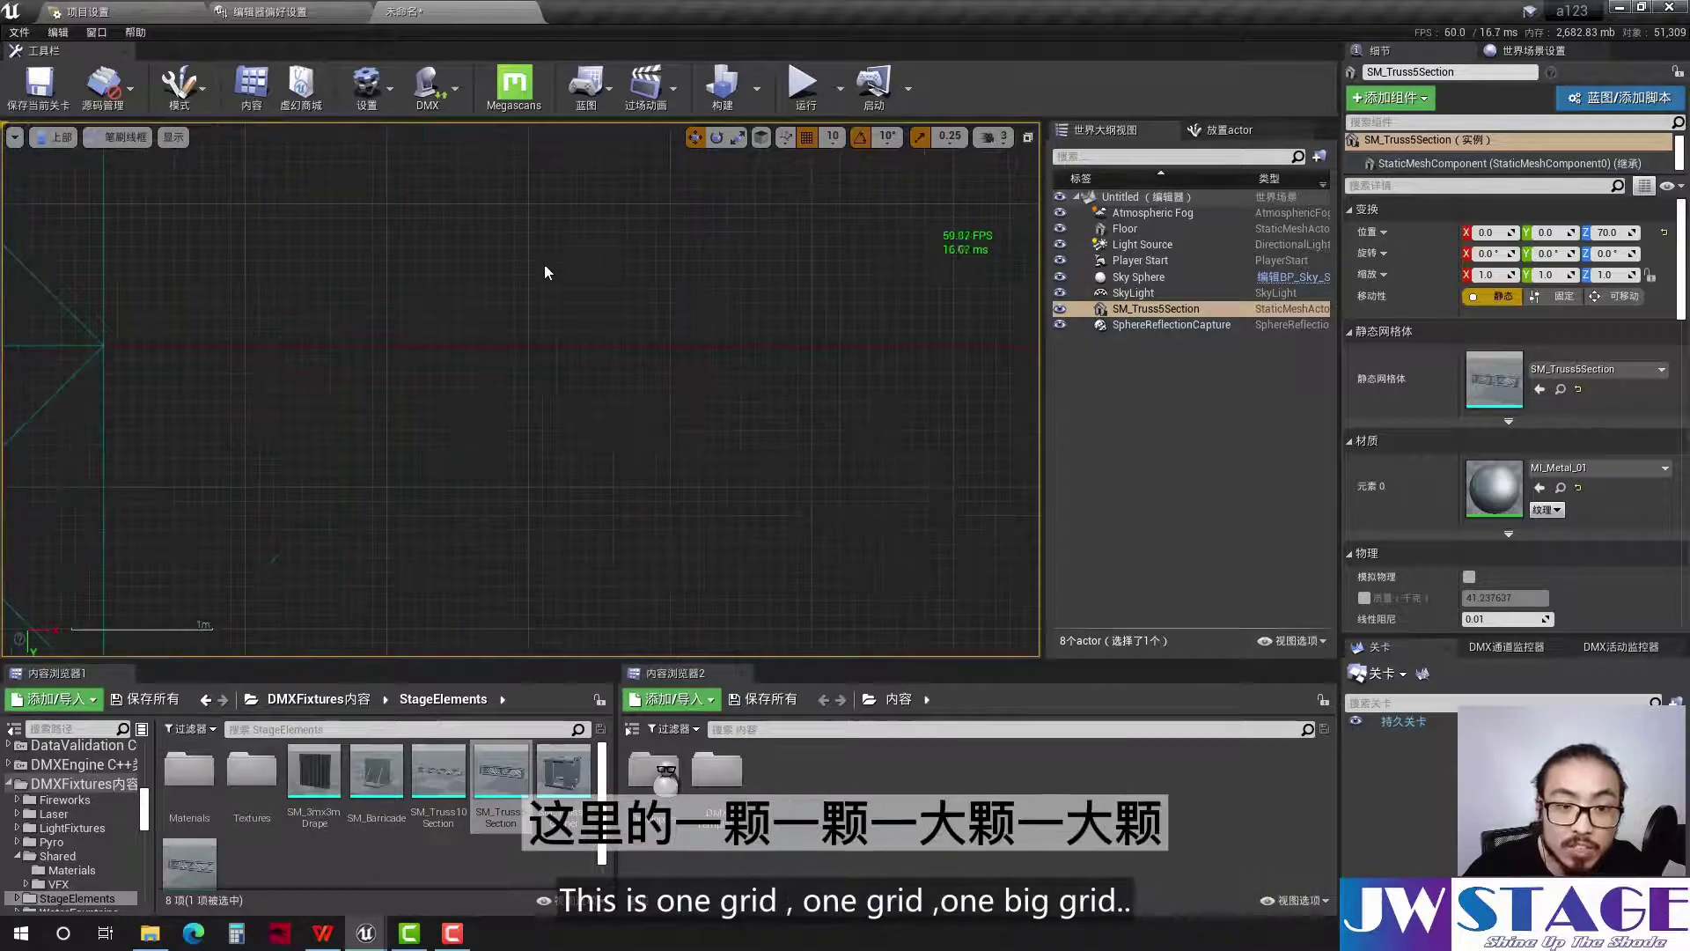
Set the grid snap size to 1, then to 5 units
scroll(826, 350, down, 4)
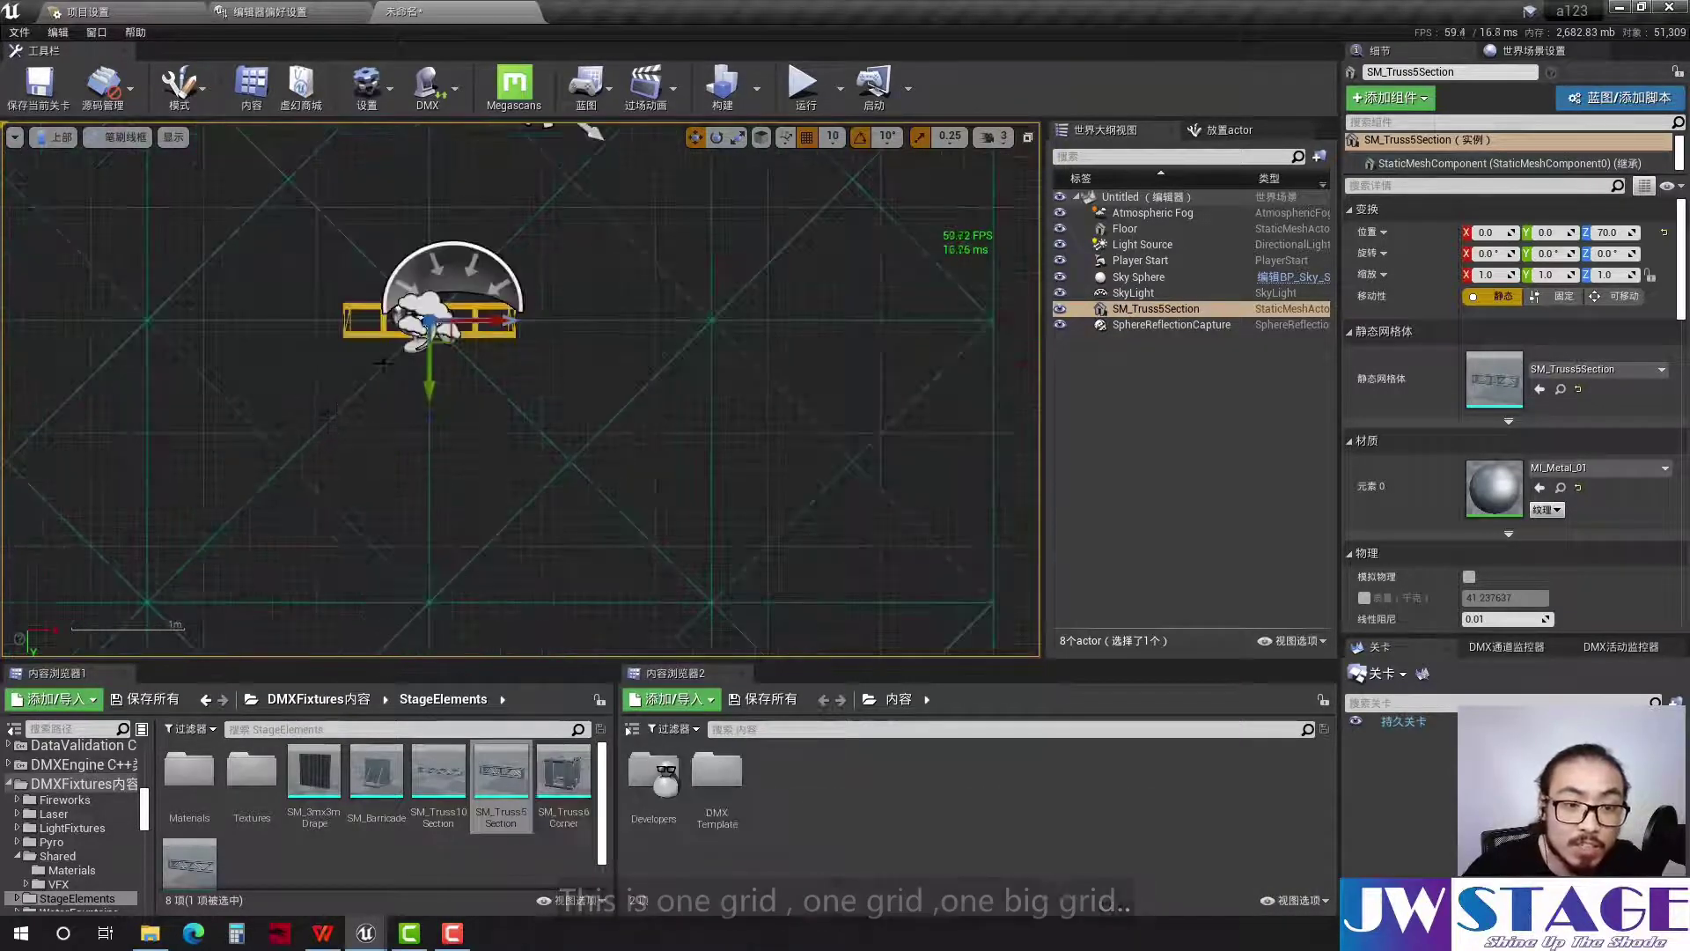
scroll(614, 334, up, 3)
scroll(669, 361, down, 3)
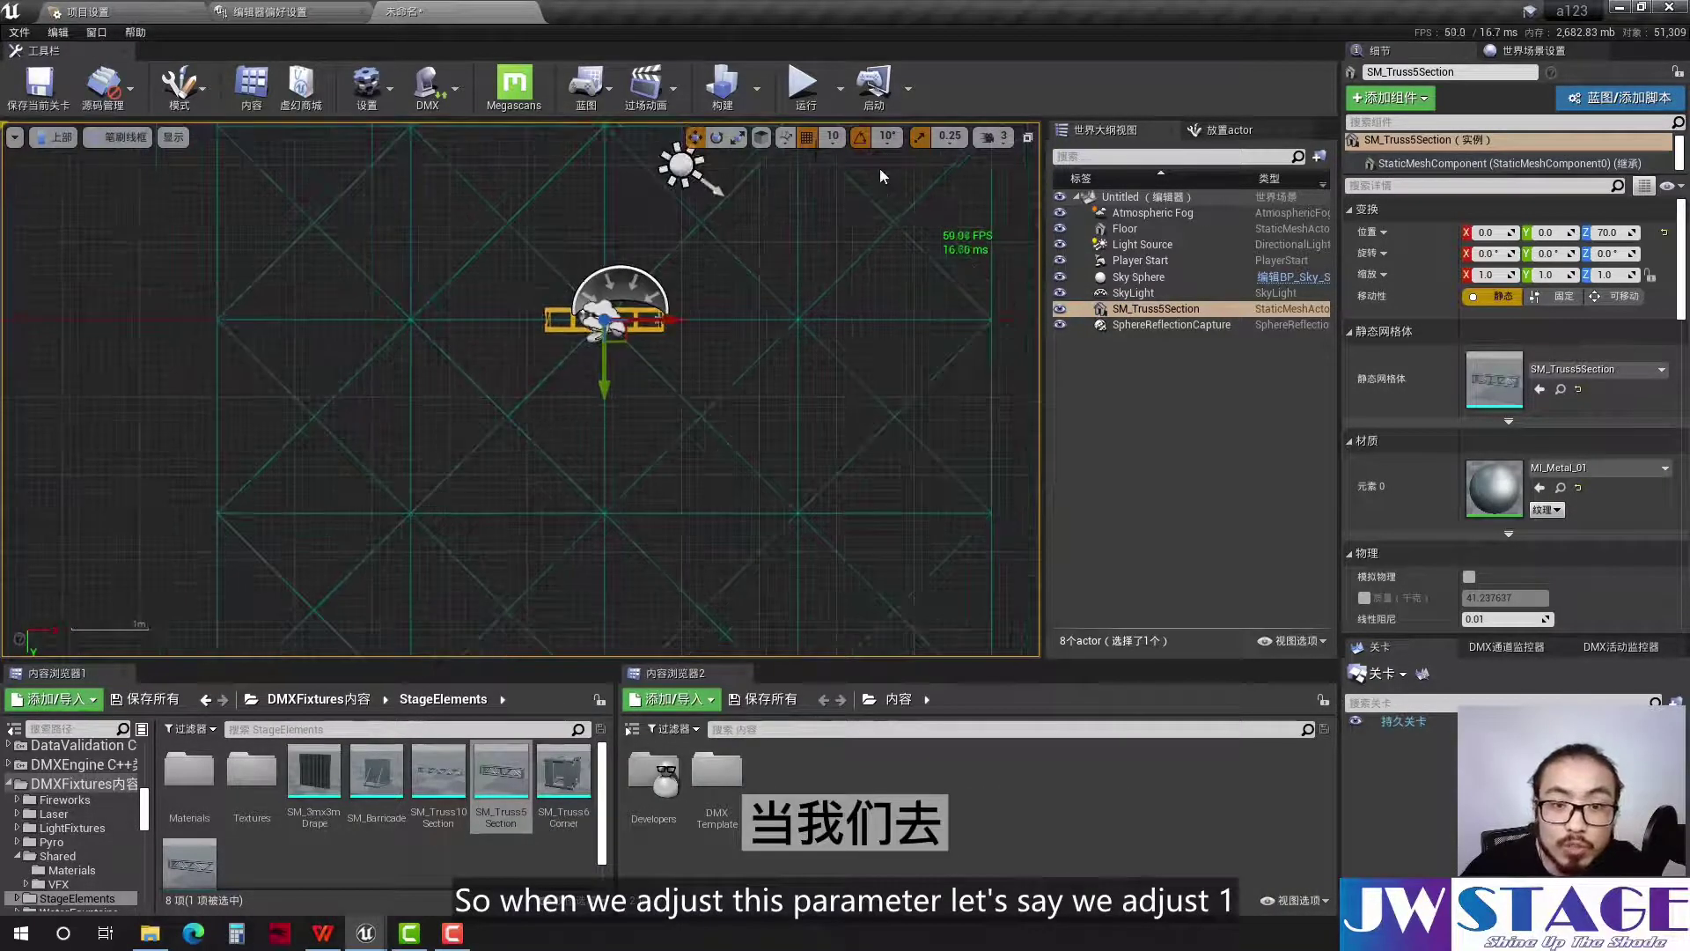
click(833, 137)
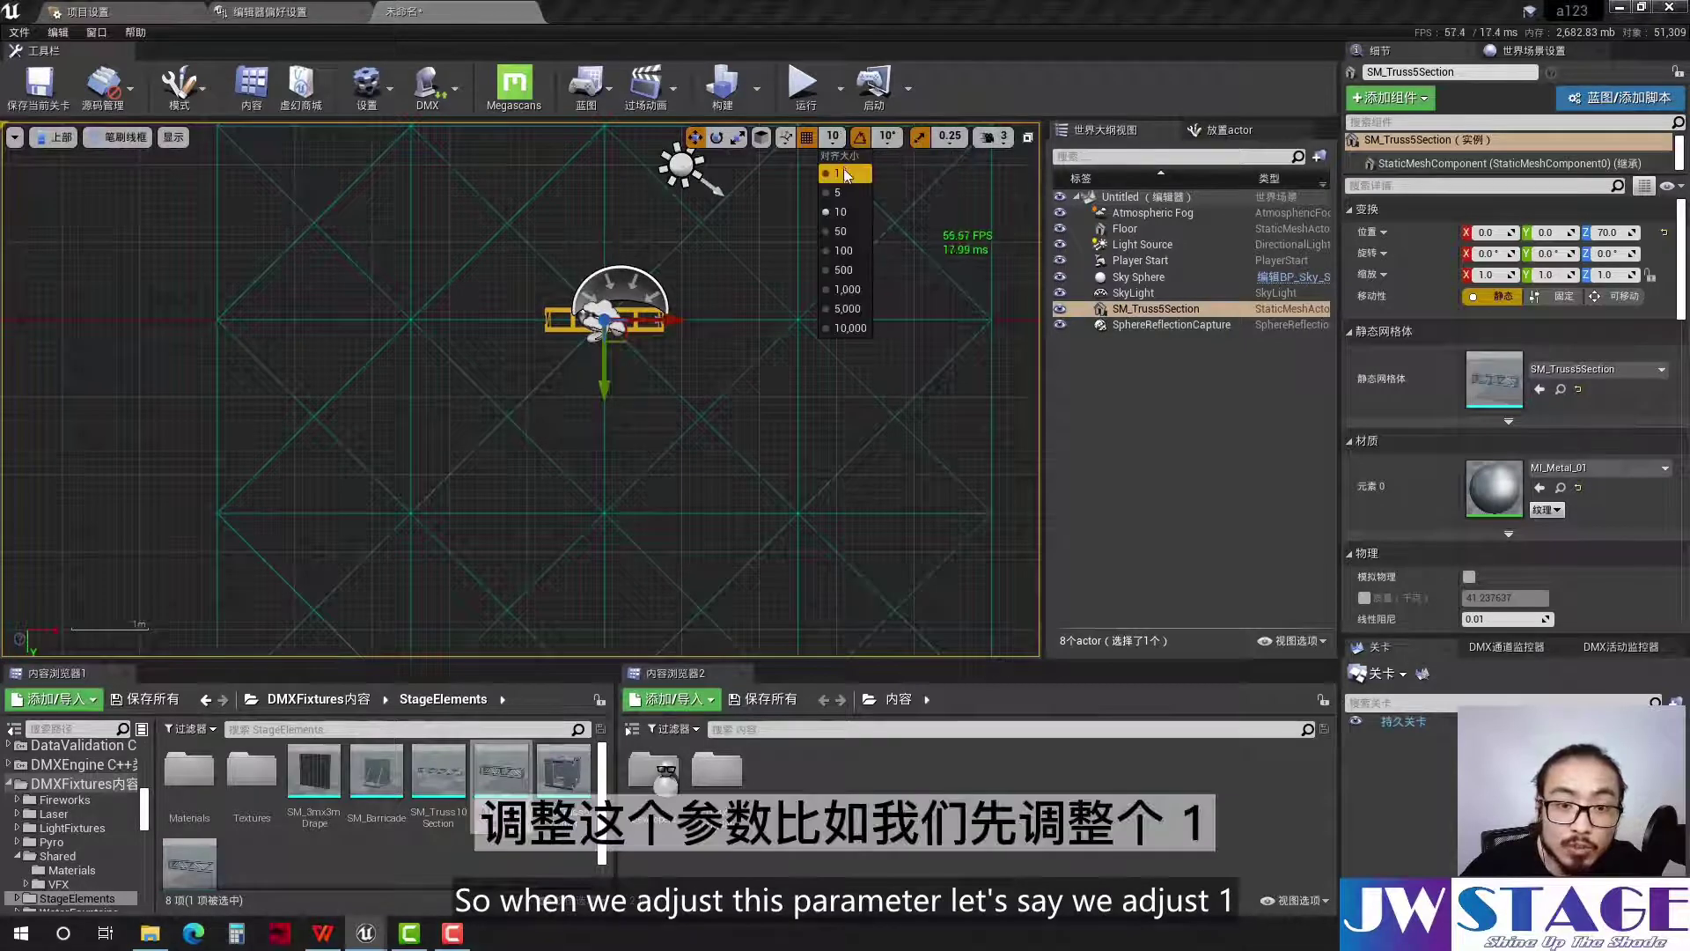
click(843, 172)
scroll(745, 288, up, 3)
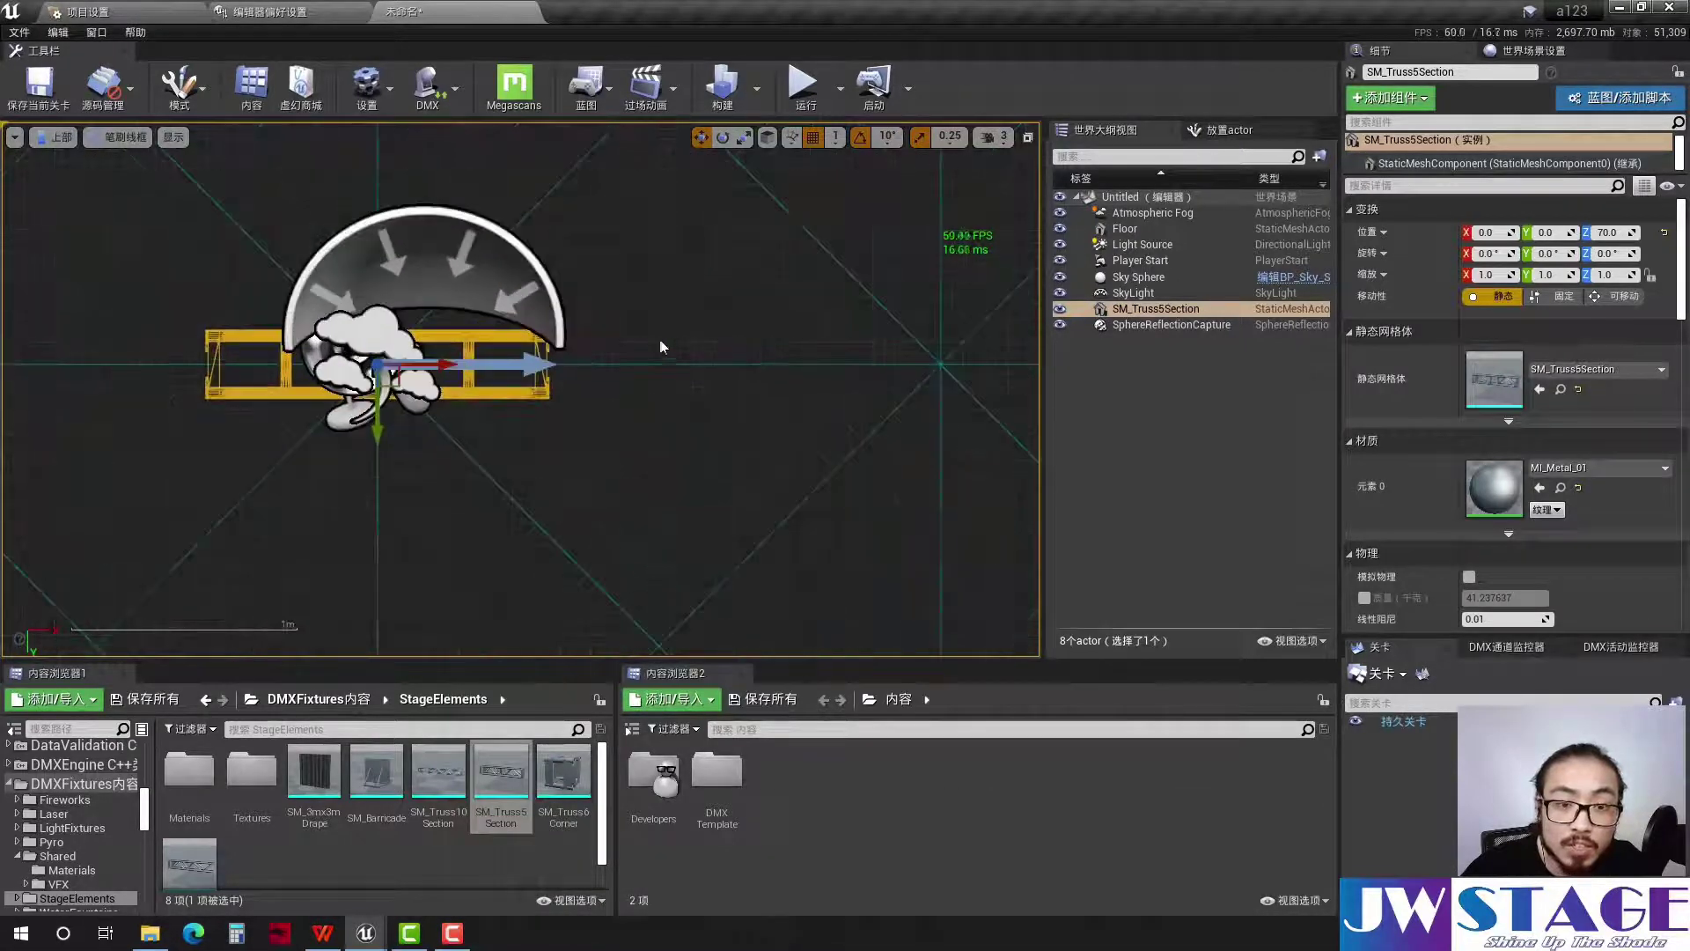
click(834, 137)
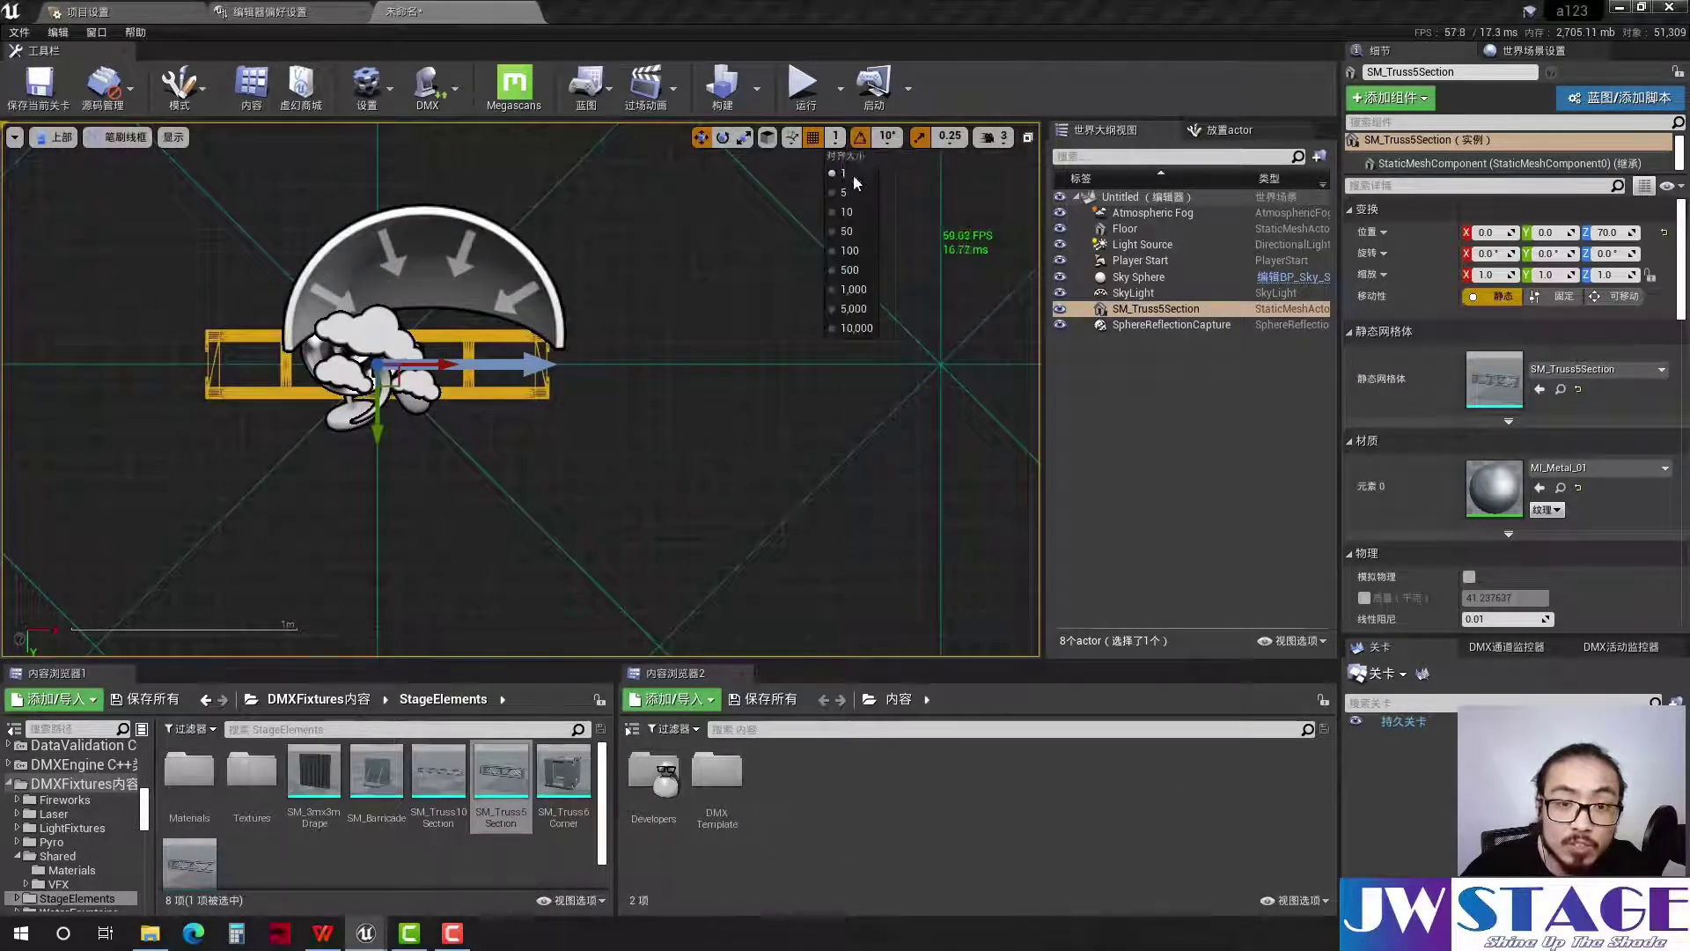
click(846, 193)
scroll(662, 313, up, 2)
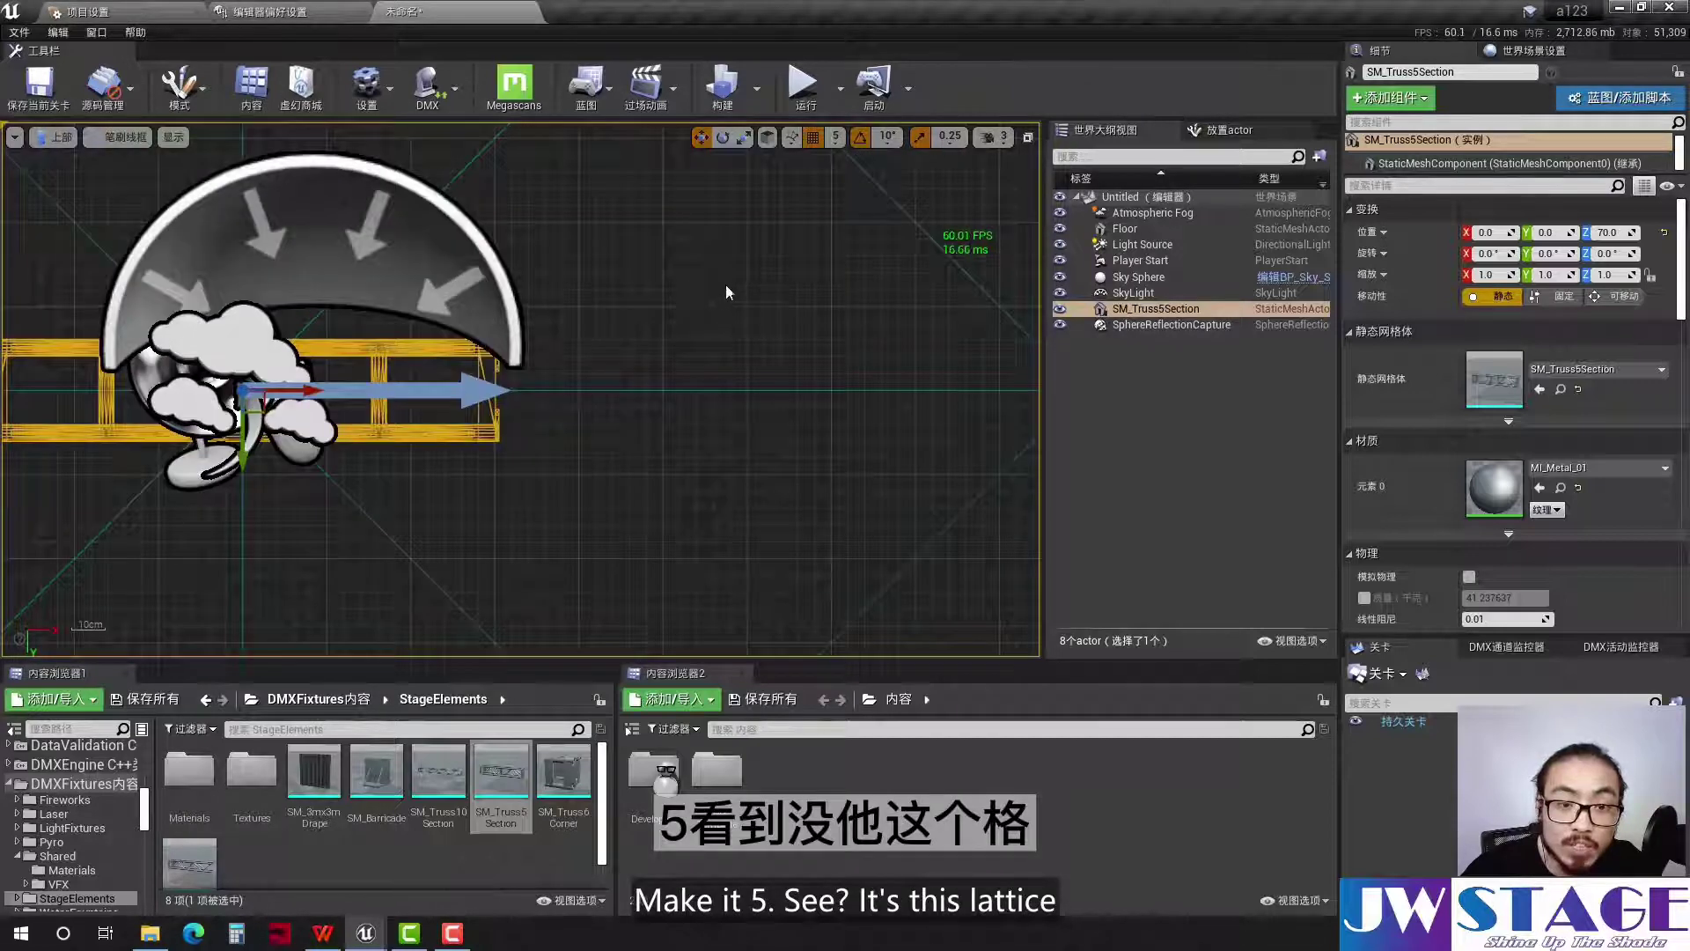
scroll(693, 247, up, 1)
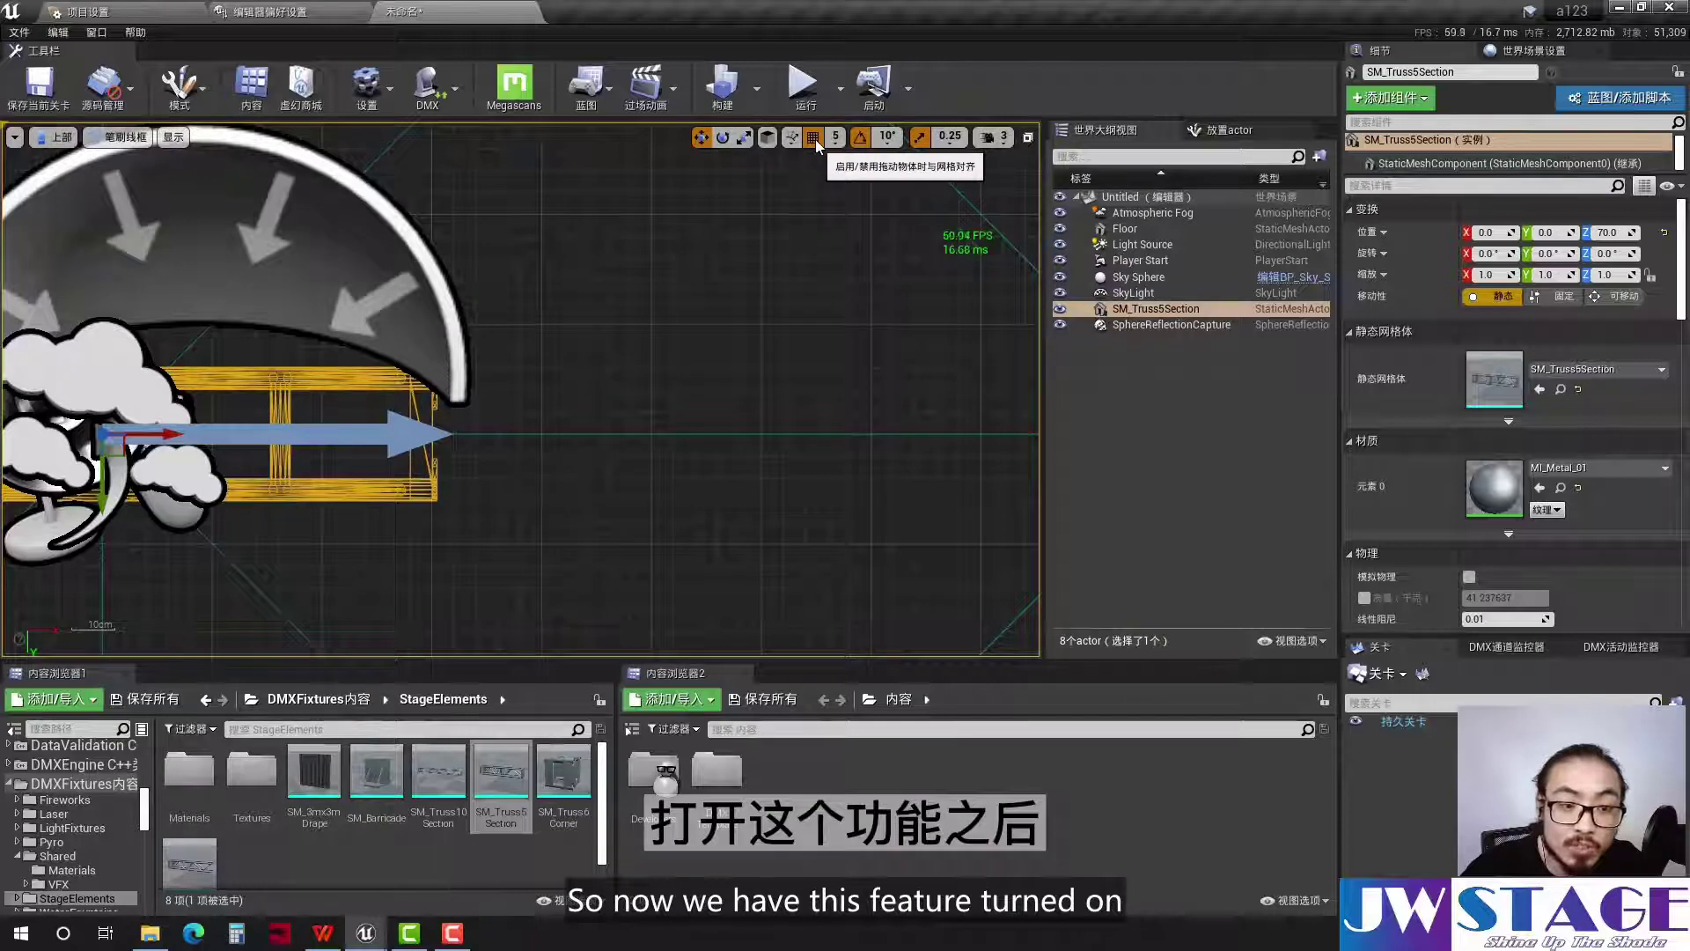
scroll(815, 142, down, 1)
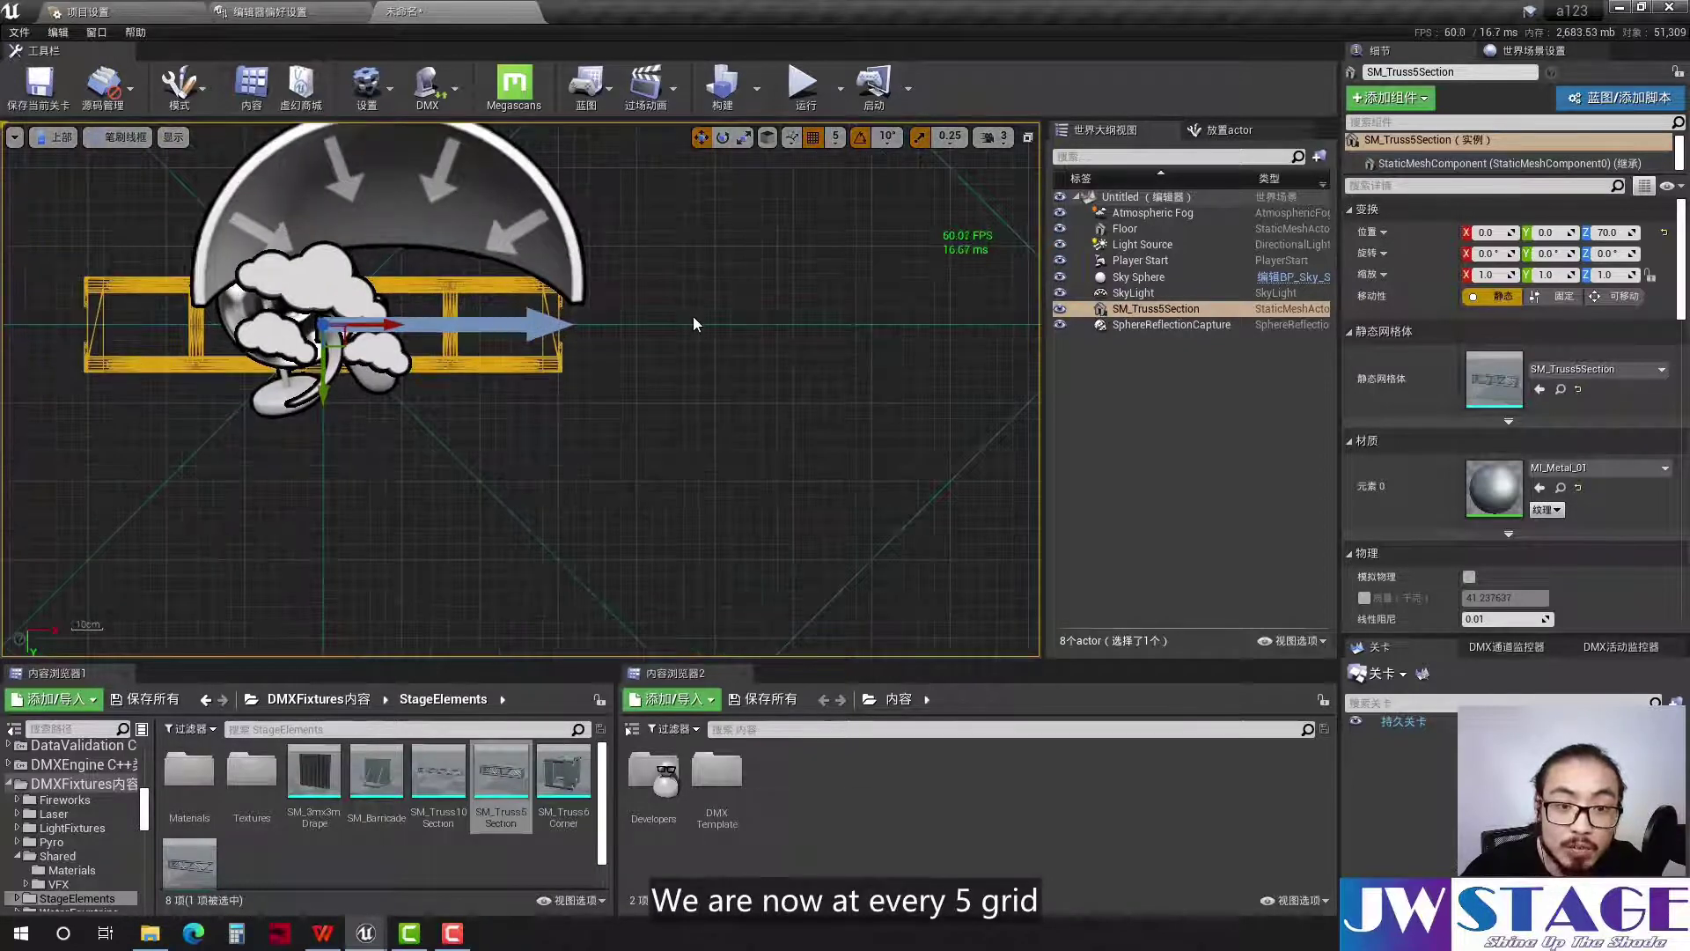
scroll(717, 255, up, 1)
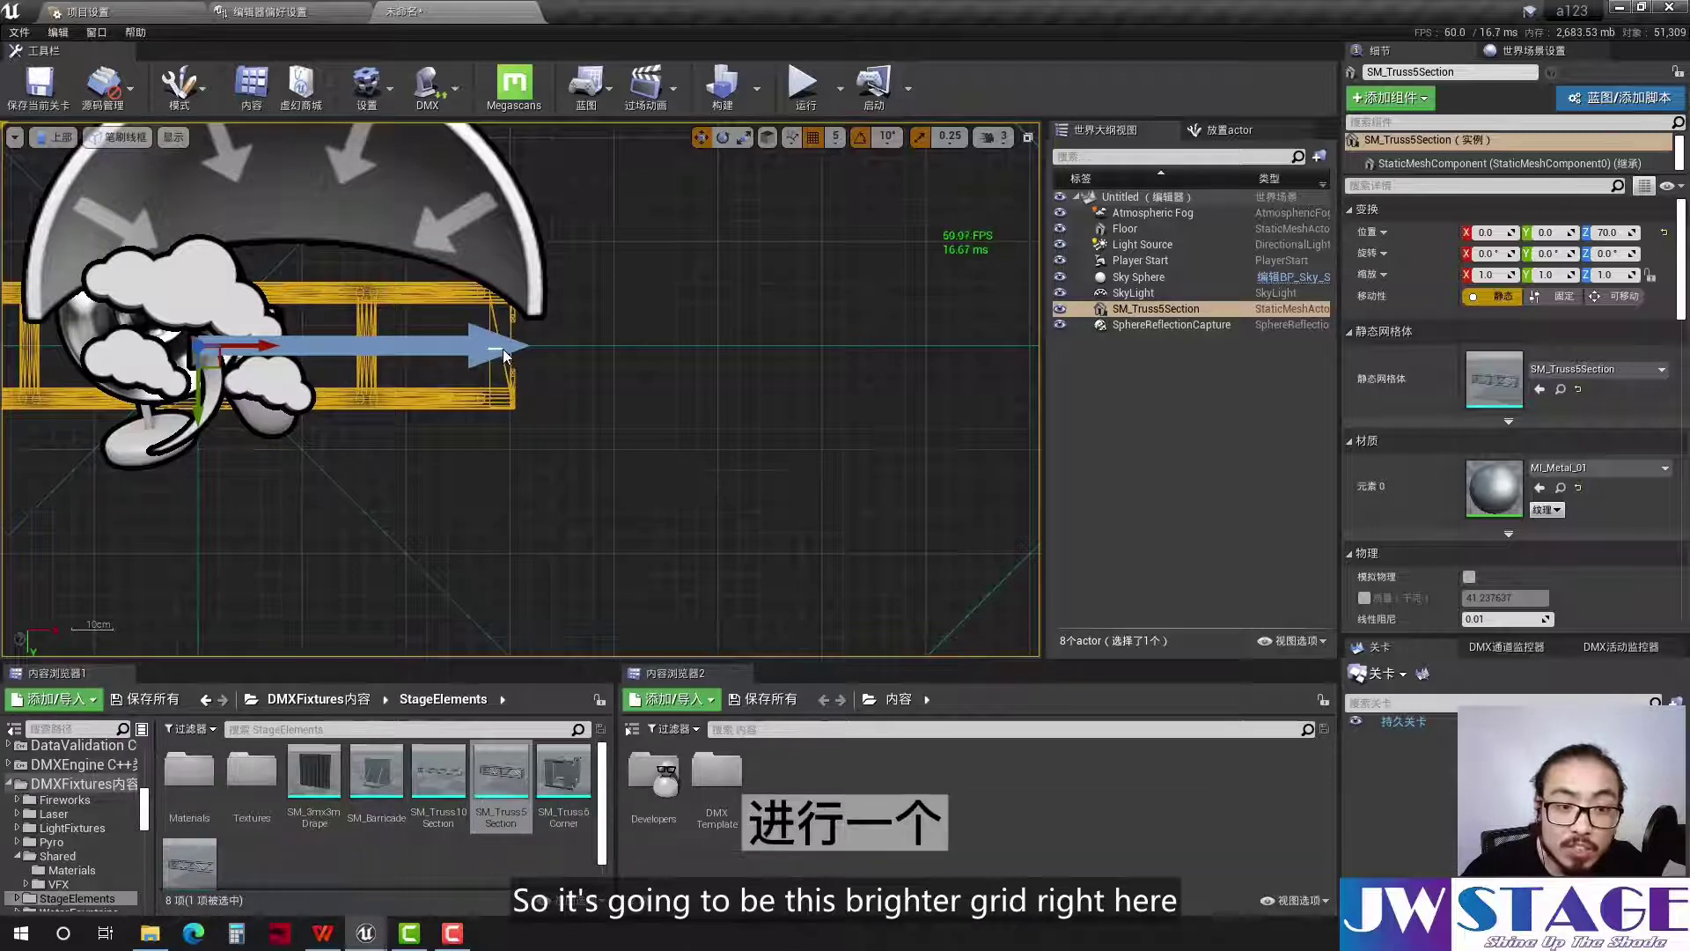
Select only the SM_Truss5Section truss and drag it along X in snapped steps to 110
drag(504, 354, 333, 381)
ctrl+click(387, 299)
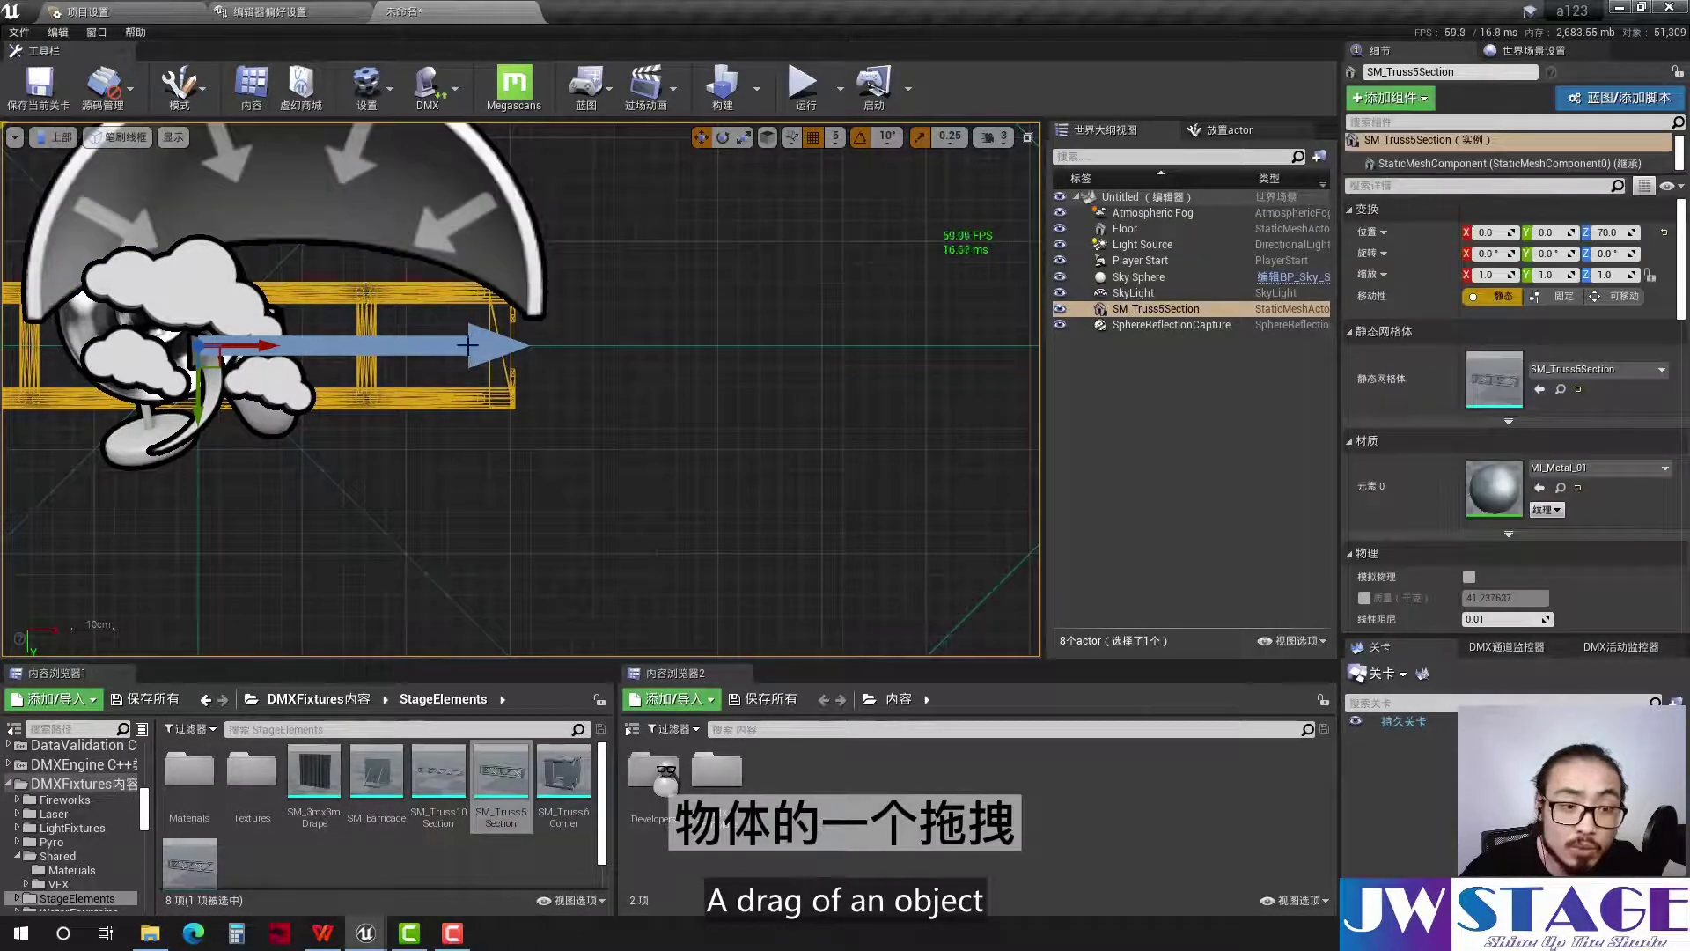
click(310, 349)
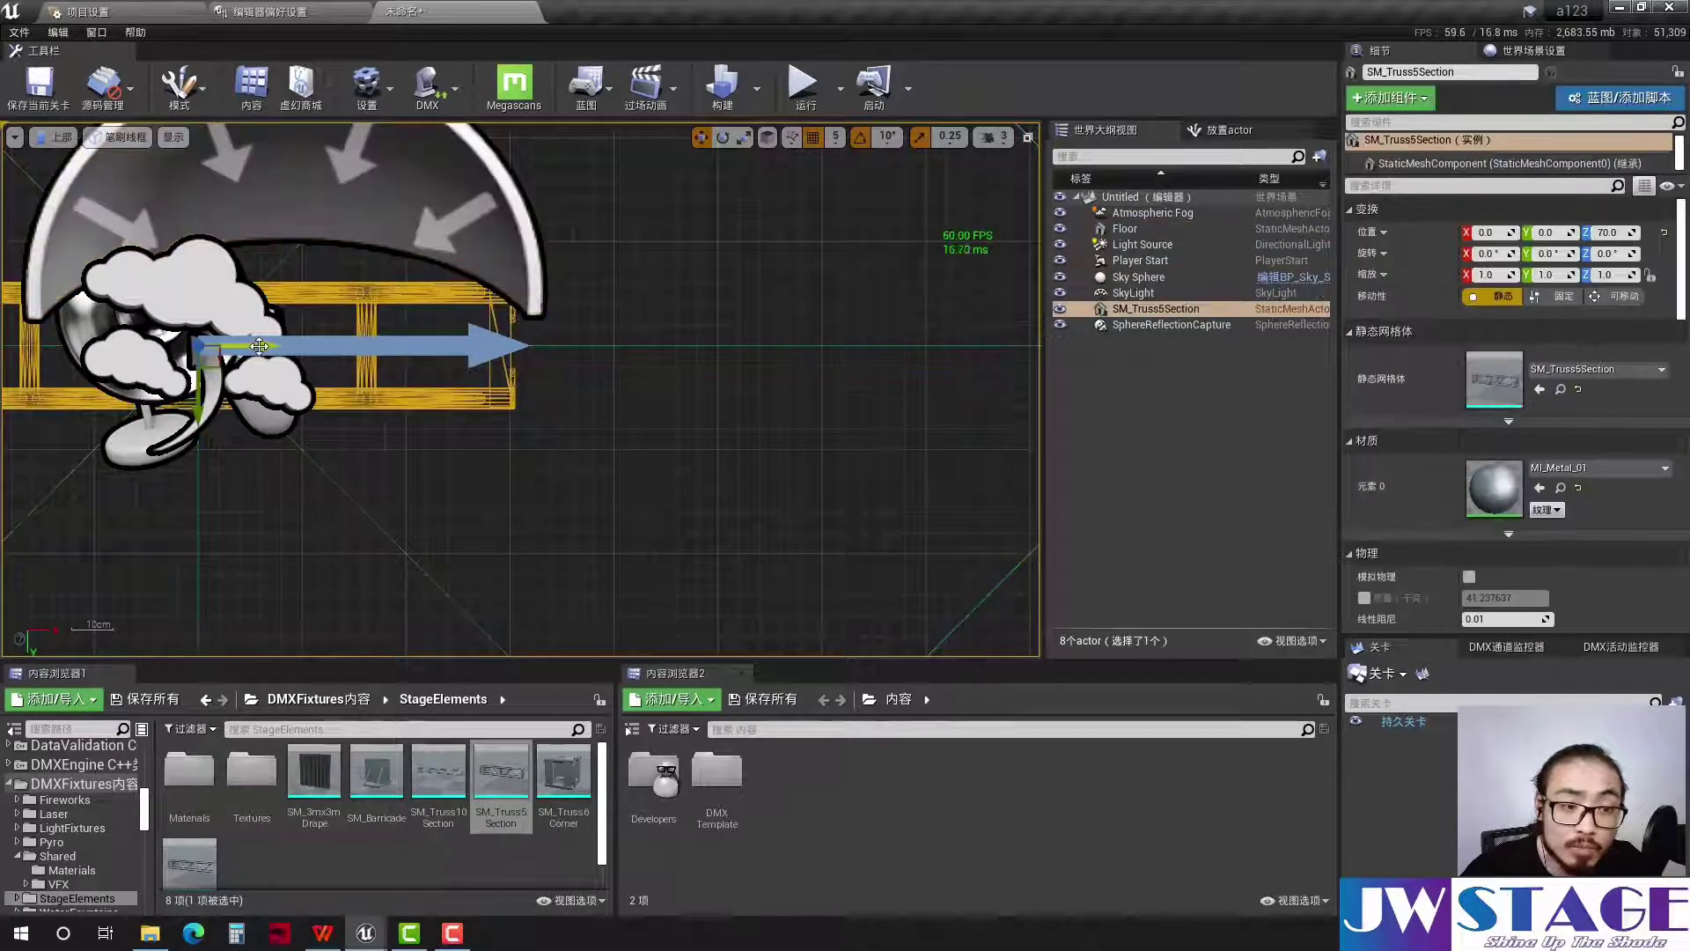
drag(258, 345, 719, 346)
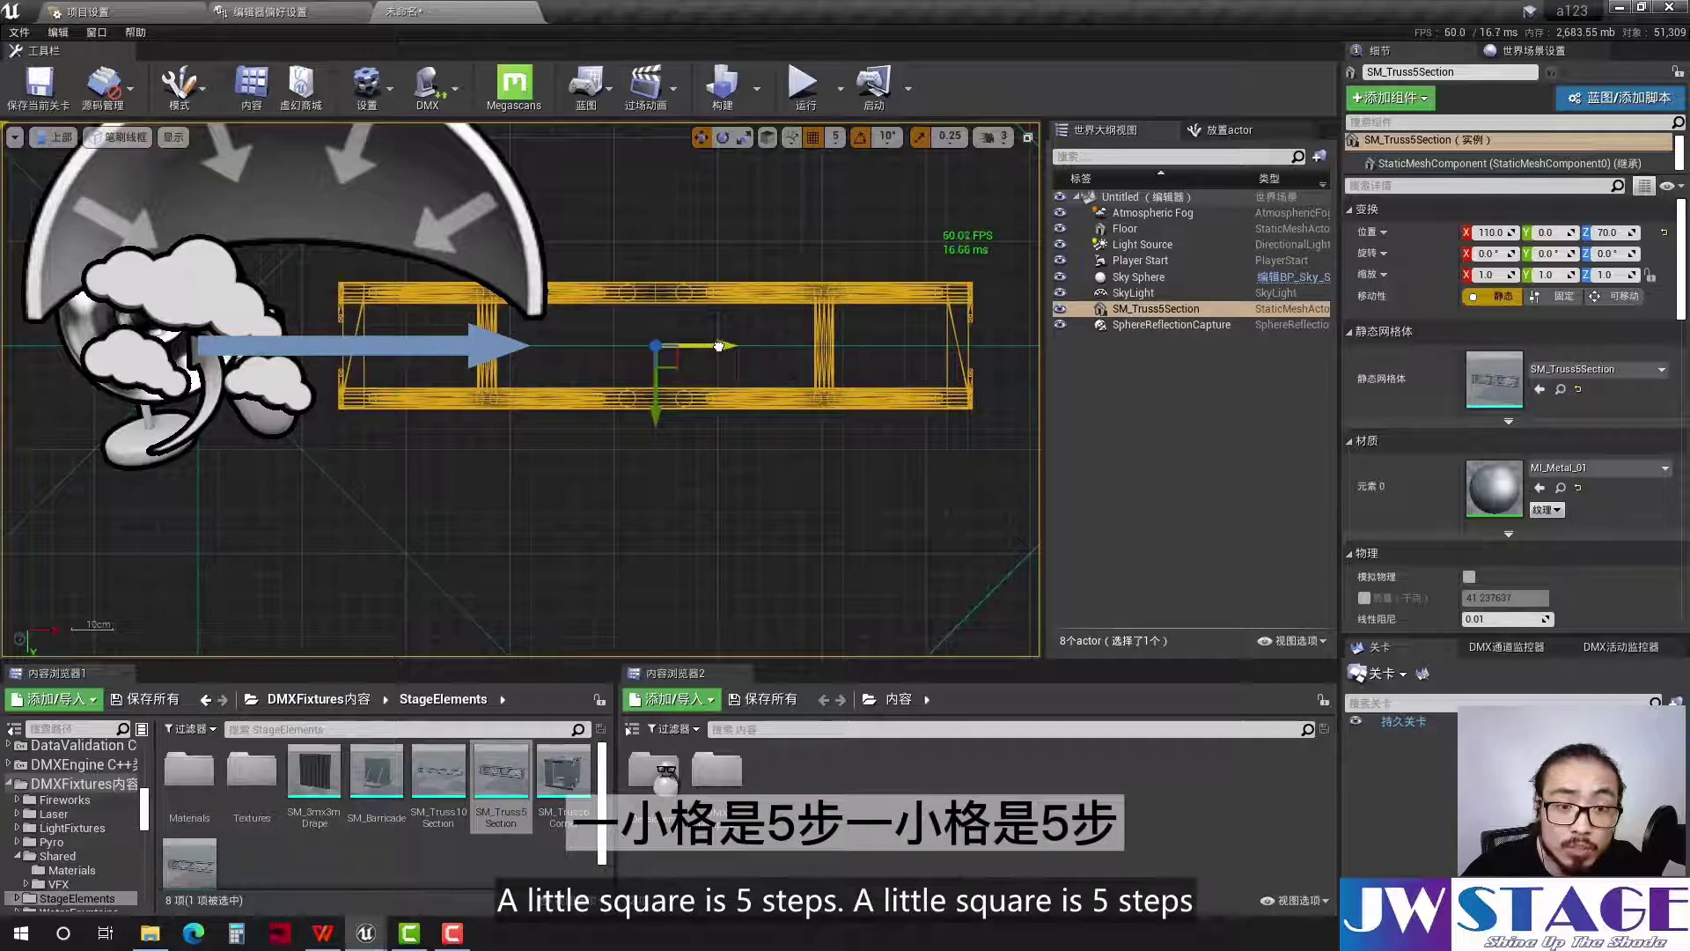
scroll(720, 346, up, 1)
scroll(637, 360, up, 2)
scroll(637, 359, up, 1)
Set grid snap back to 1 unit and nudge the truss 2 units along X
scroll(685, 348, up, 2)
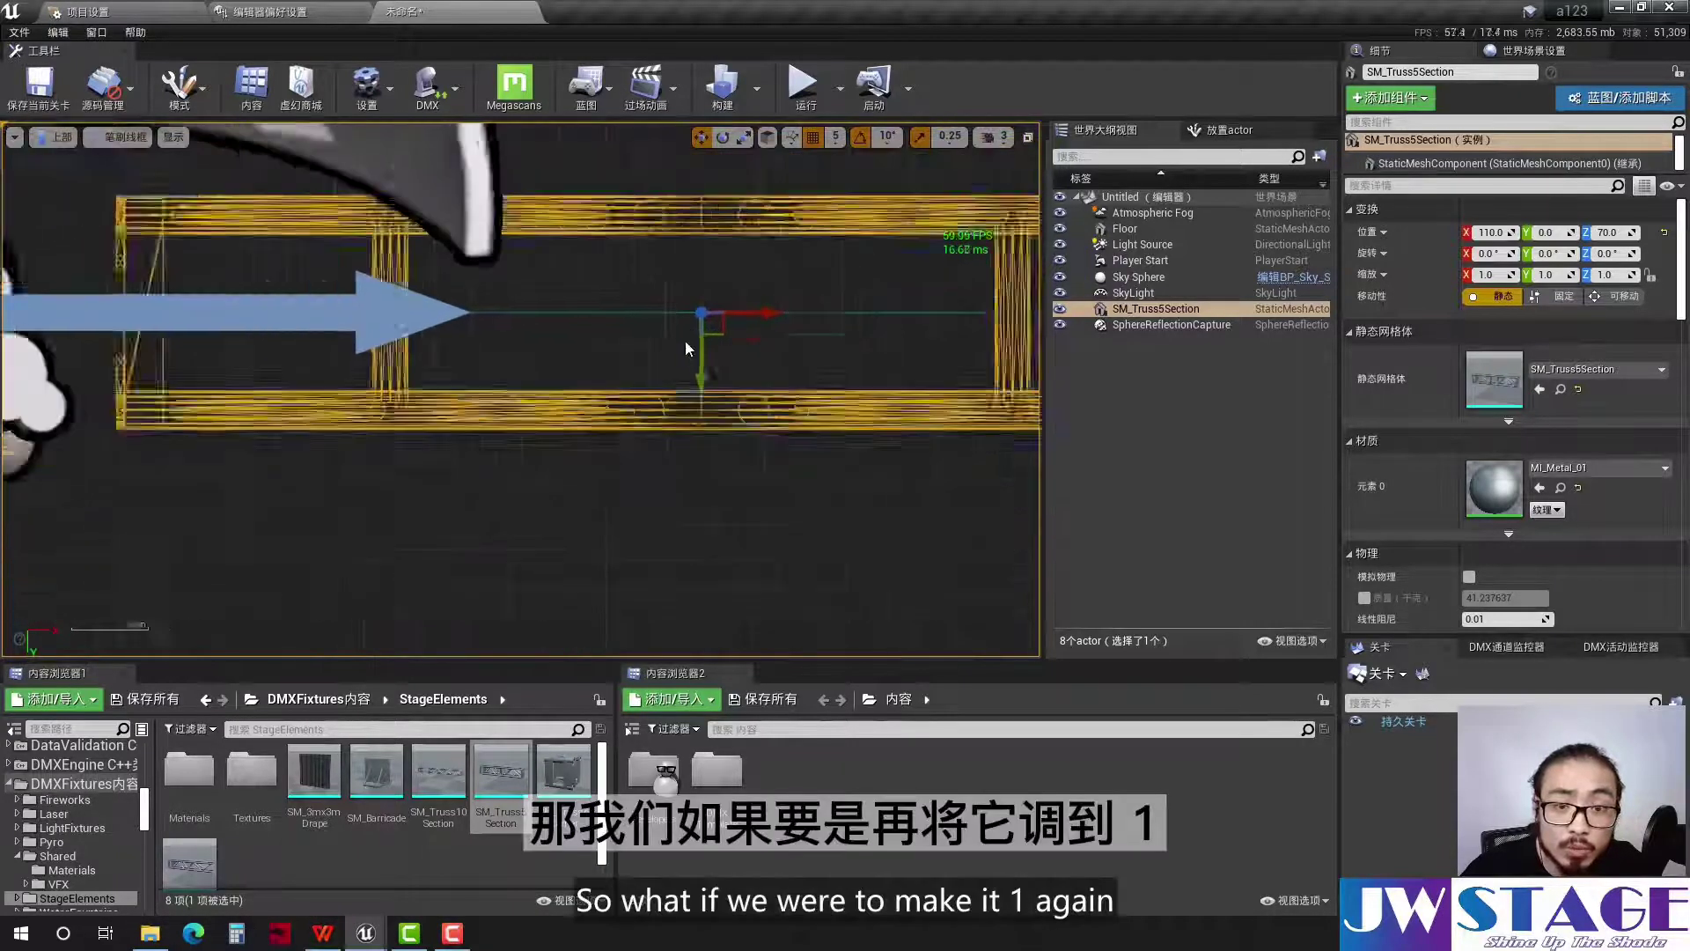
scroll(686, 347, down, 2)
click(837, 141)
click(849, 174)
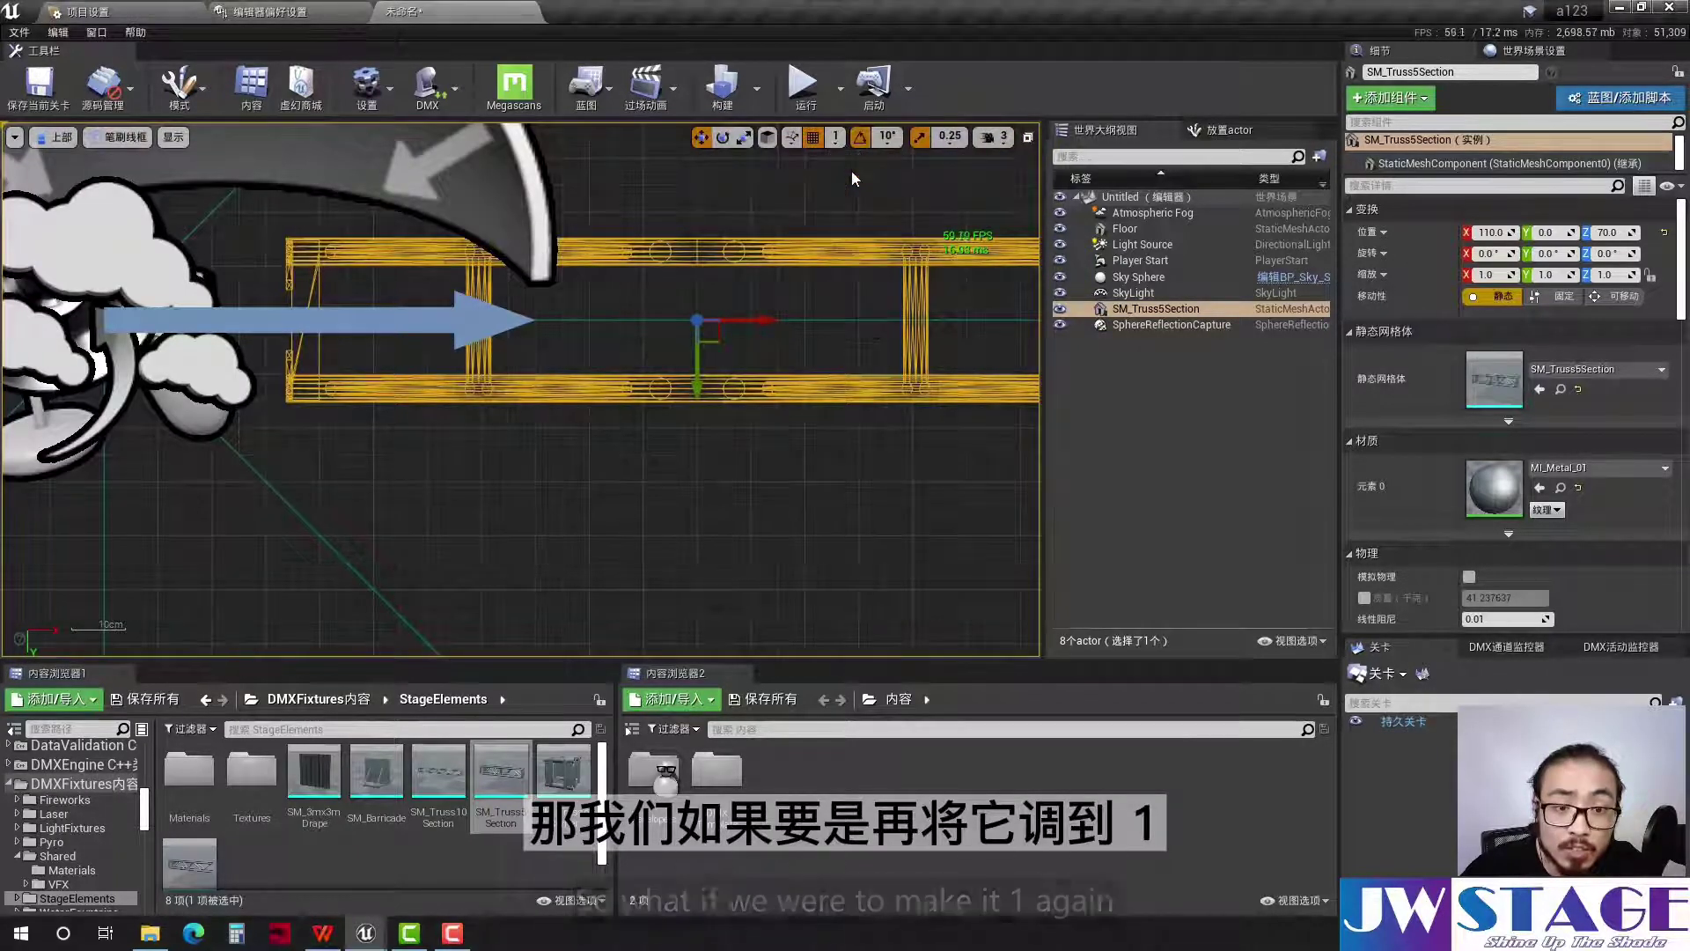
scroll(621, 356, up, 1)
scroll(620, 356, up, 2)
scroll(620, 356, up, 1)
drag(631, 327, 683, 326)
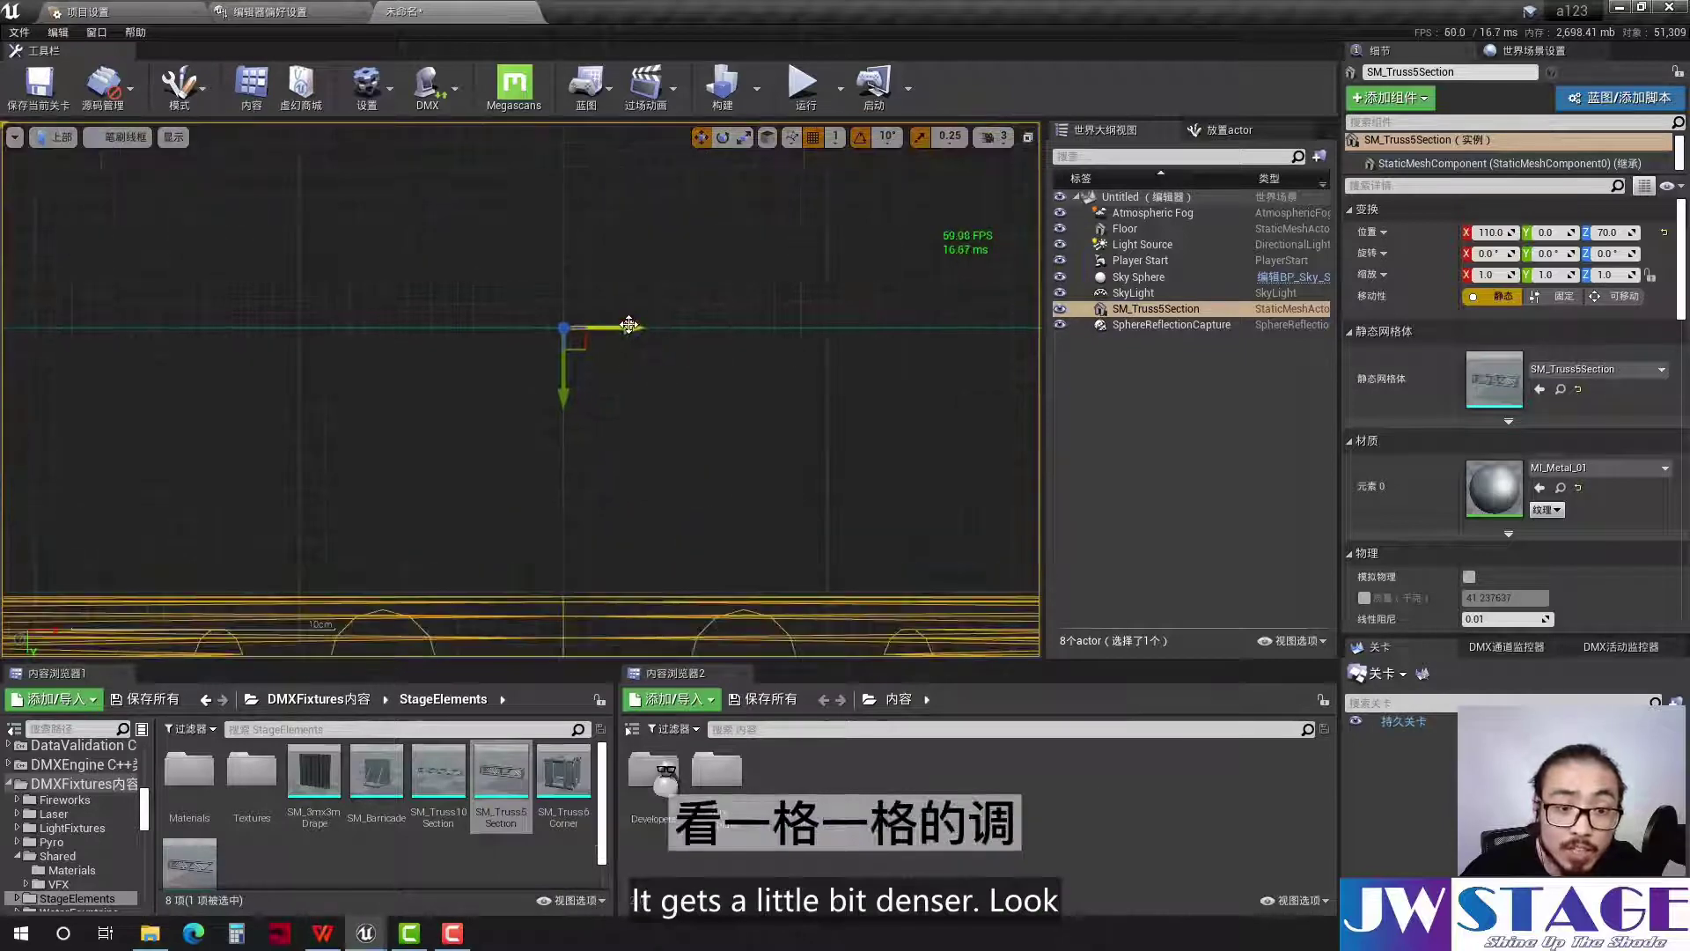
Set the grid snap size to 100 units
click(834, 140)
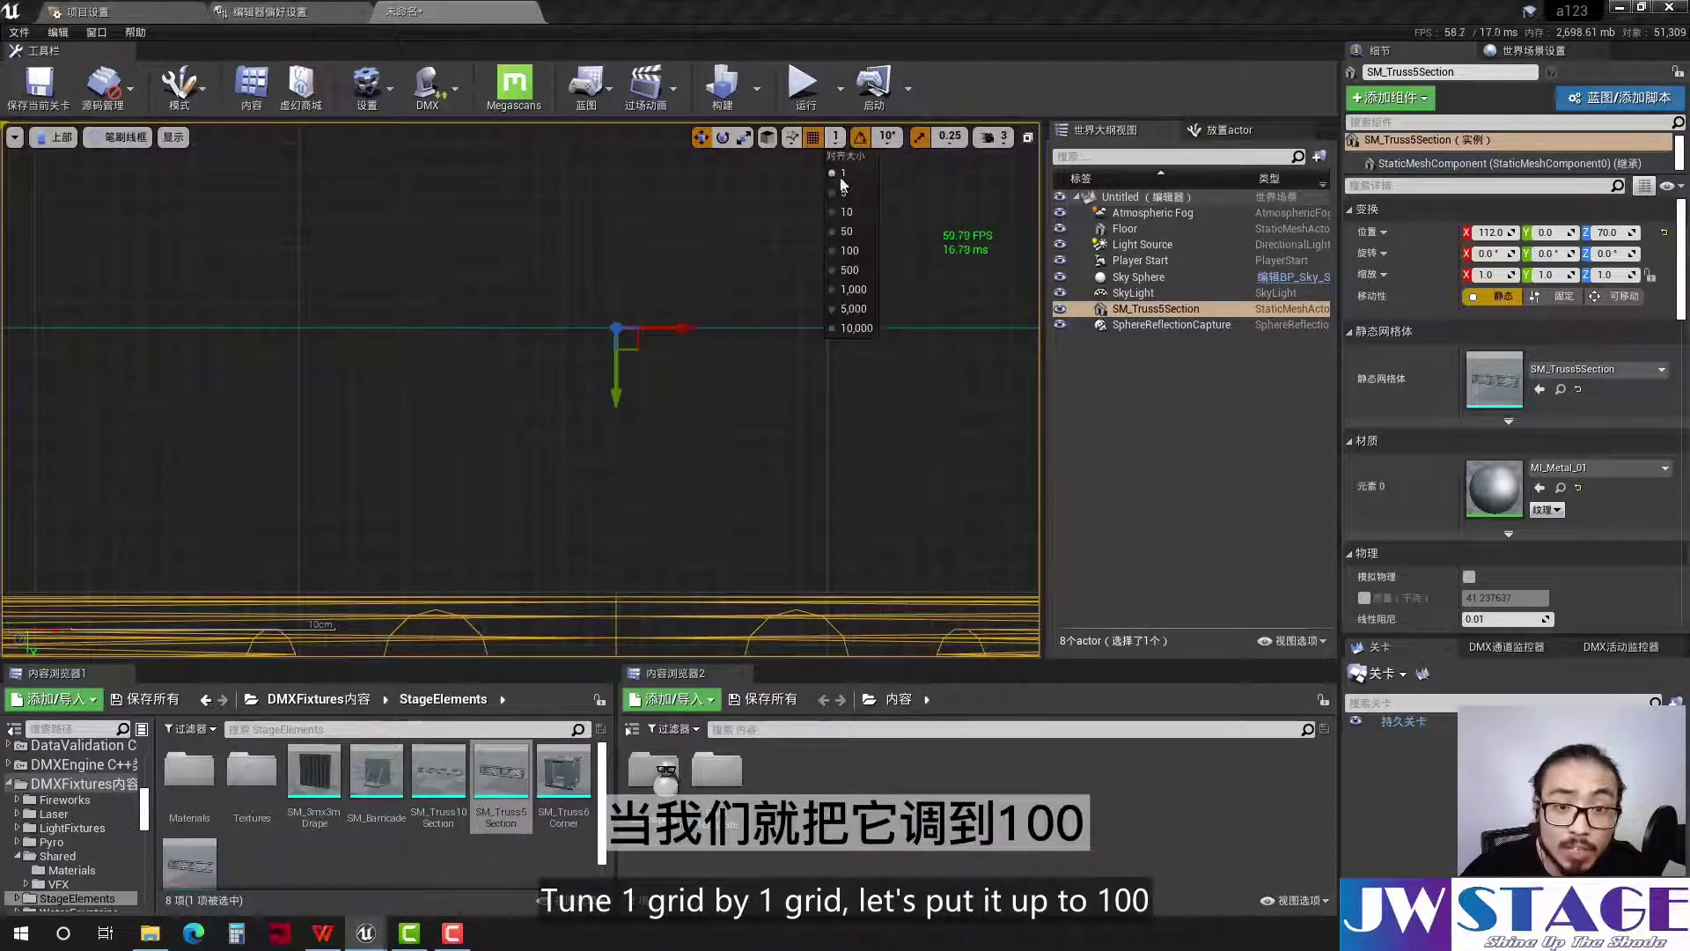
click(859, 251)
scroll(514, 414, down, 2)
scroll(526, 331, down, 2)
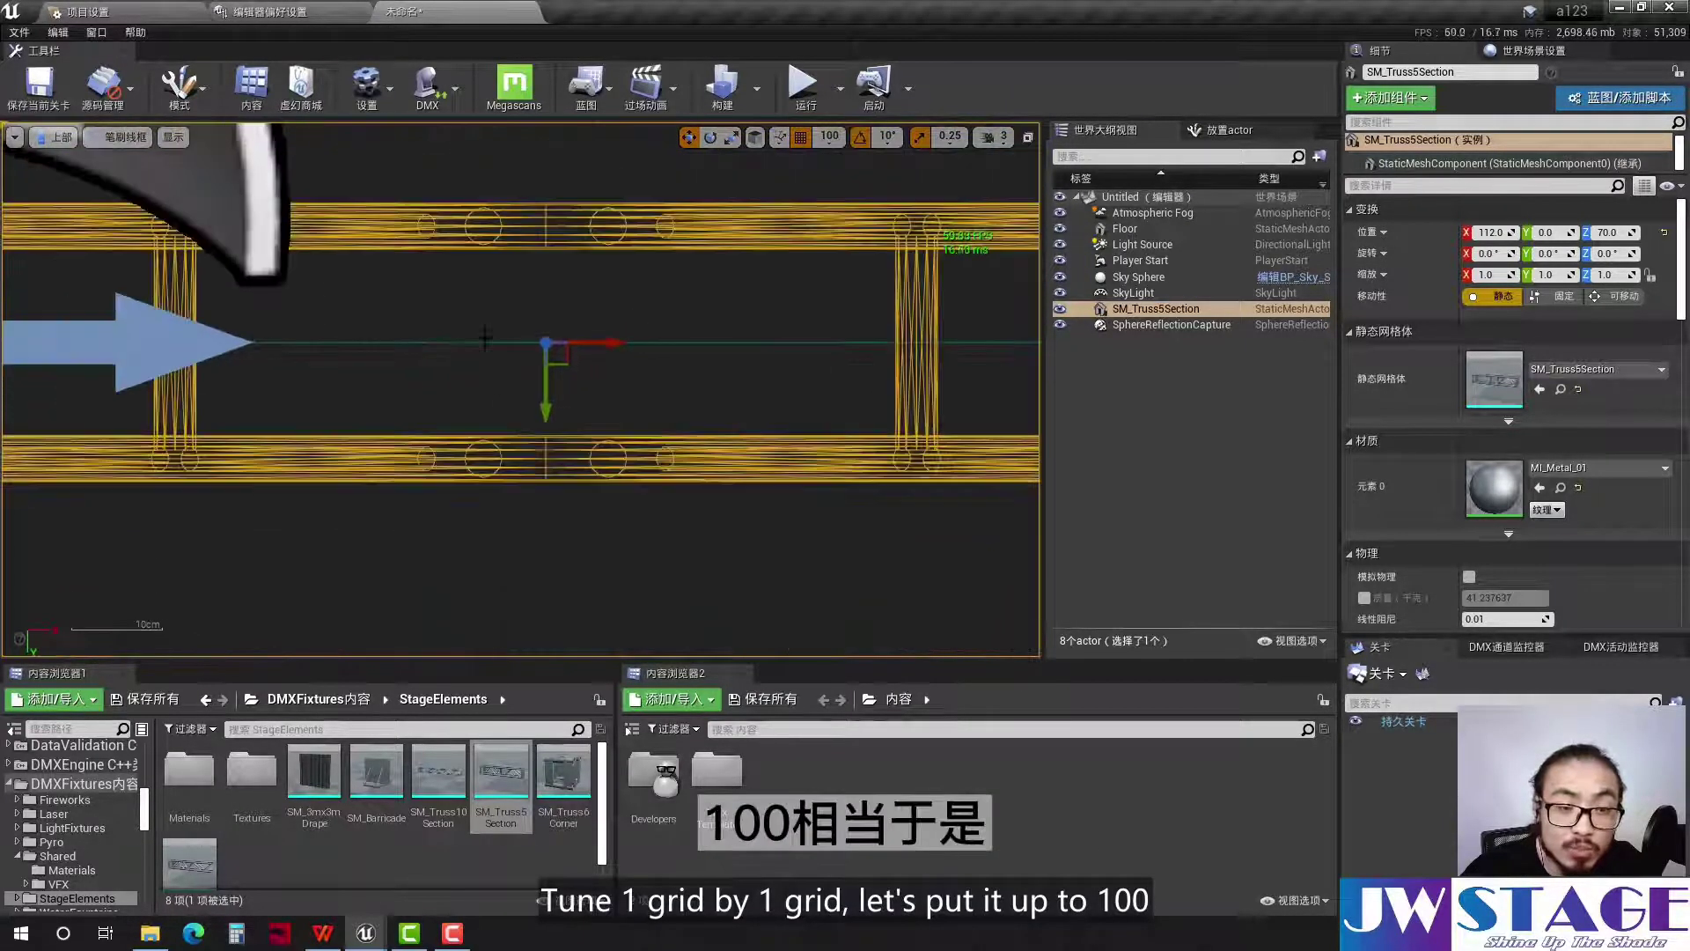
scroll(461, 367, down, 2)
scroll(466, 365, down, 2)
scroll(467, 363, down, 1)
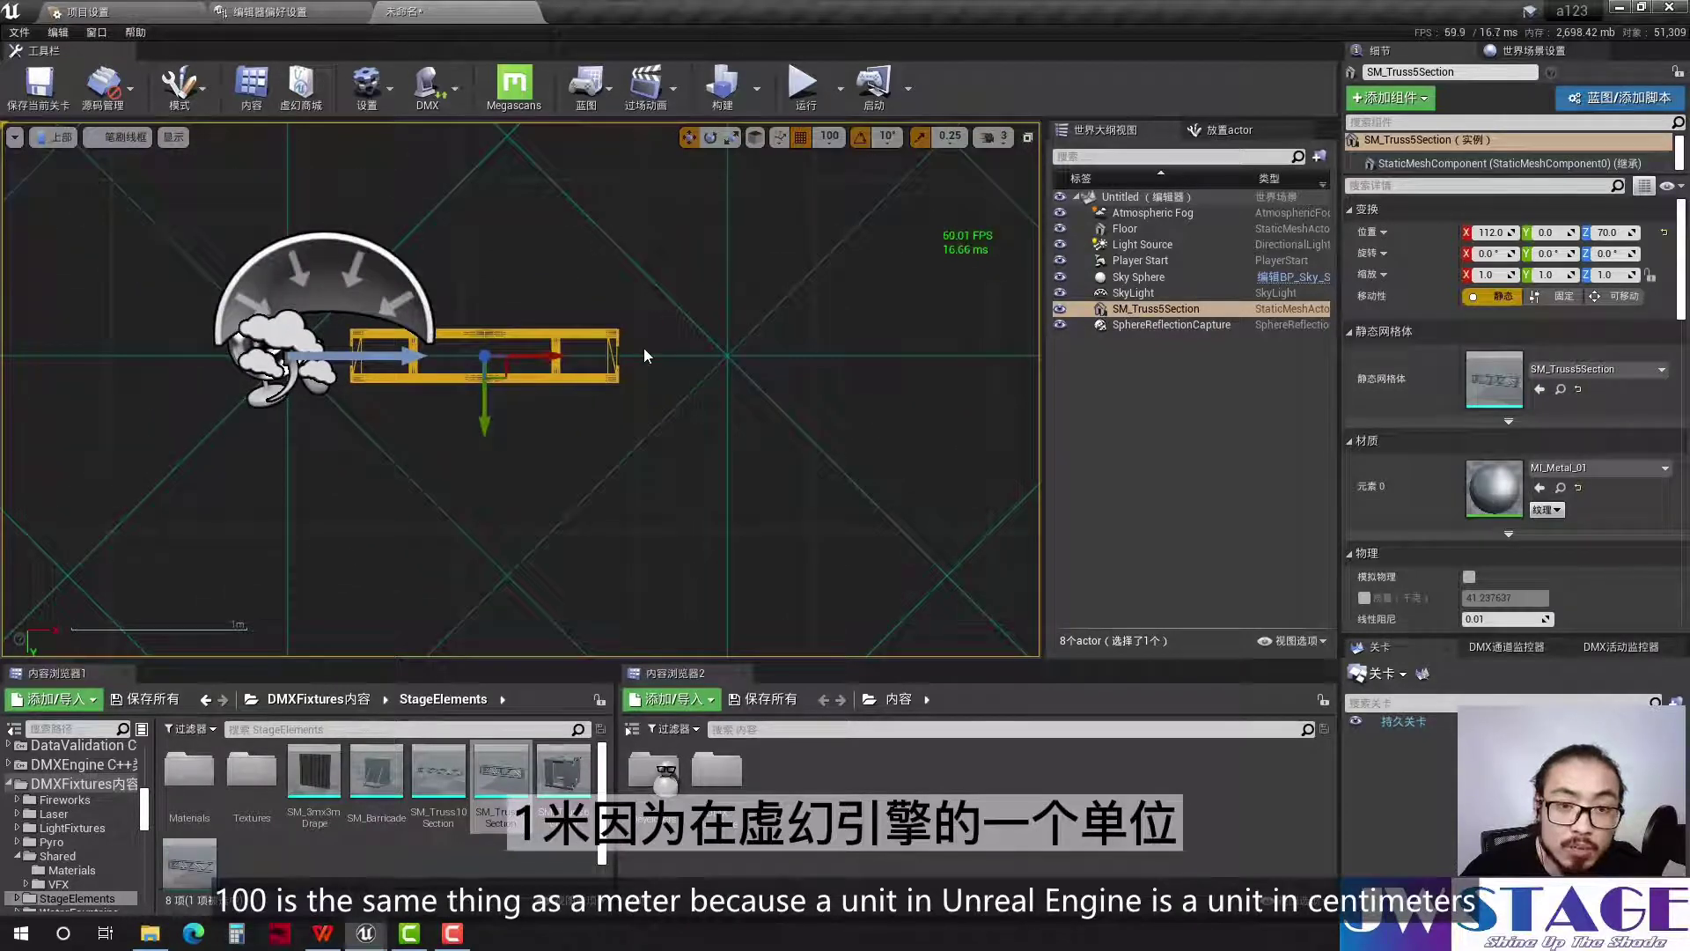
scroll(629, 348, up, 1)
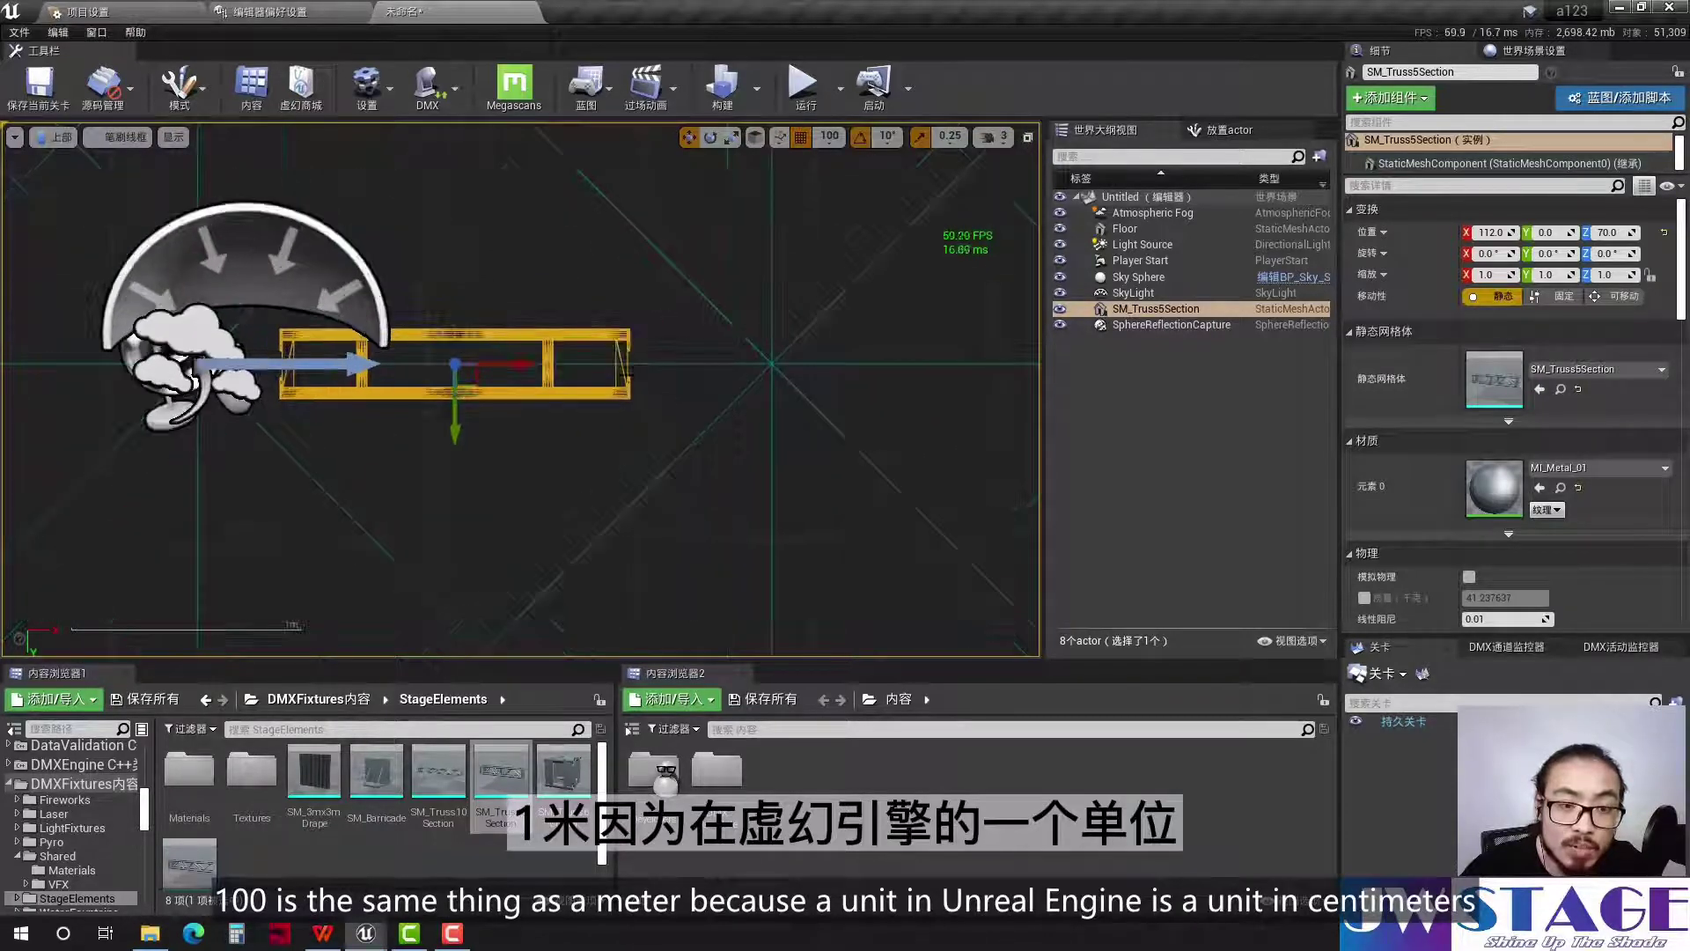
scroll(646, 381, up, 2)
scroll(646, 382, up, 2)
scroll(384, 401, down, 2)
scroll(384, 401, down, 2)
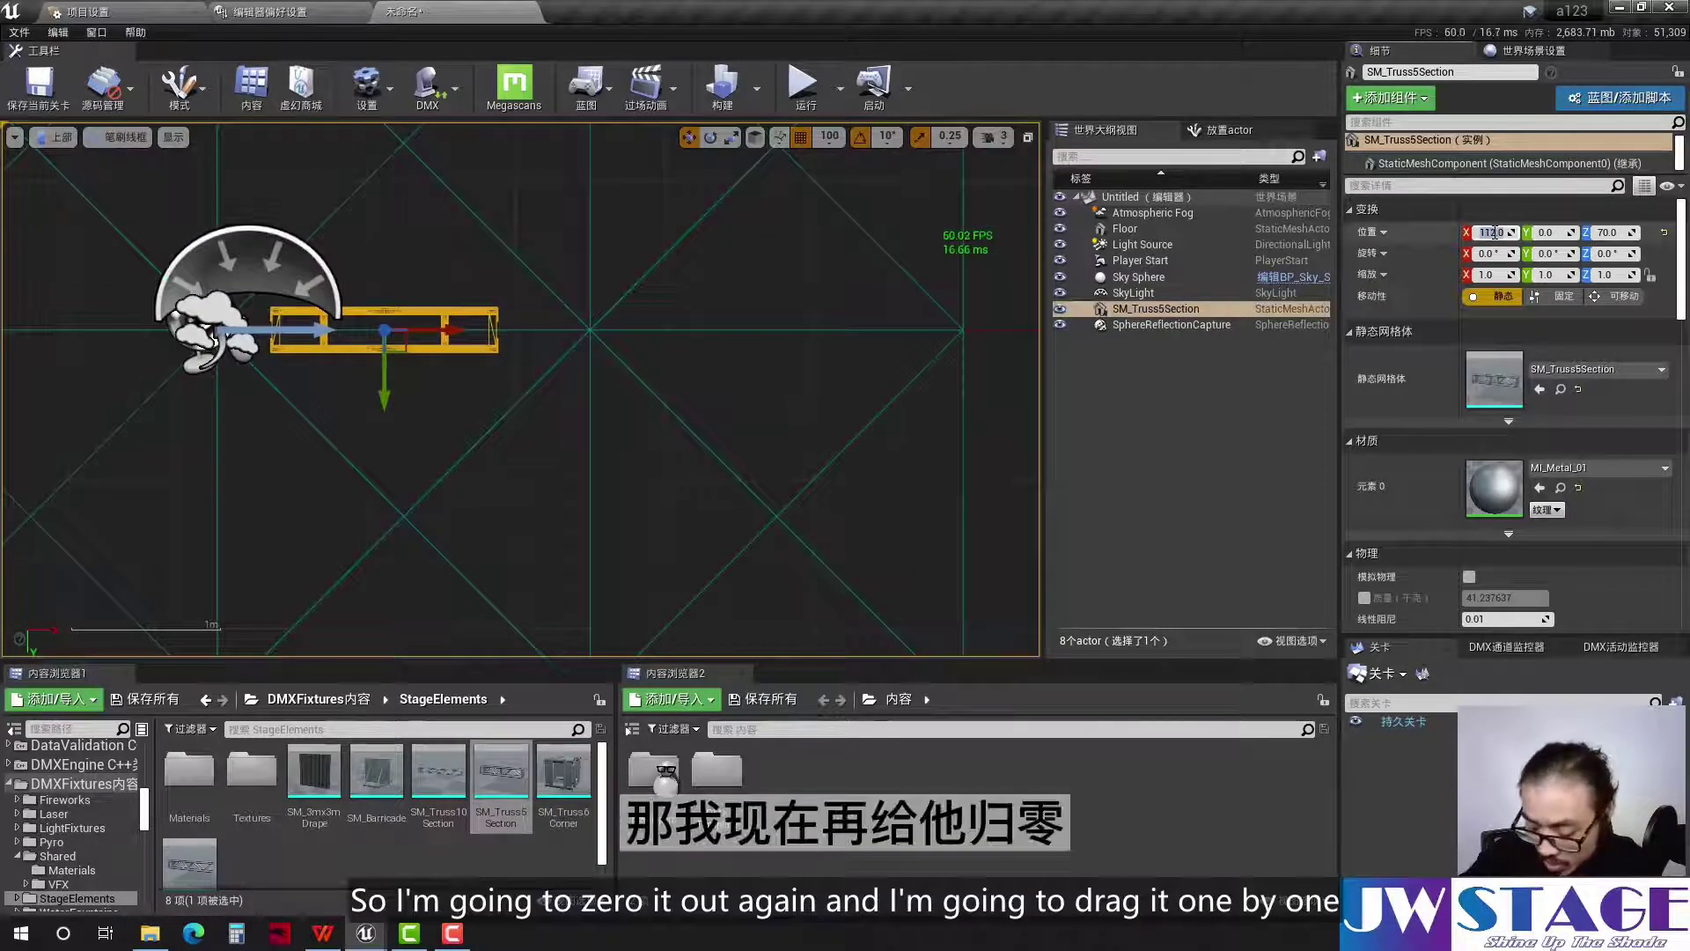
Set the truss Location X to 0, then drag it in metre steps to X 200
text(0)
key(Return)
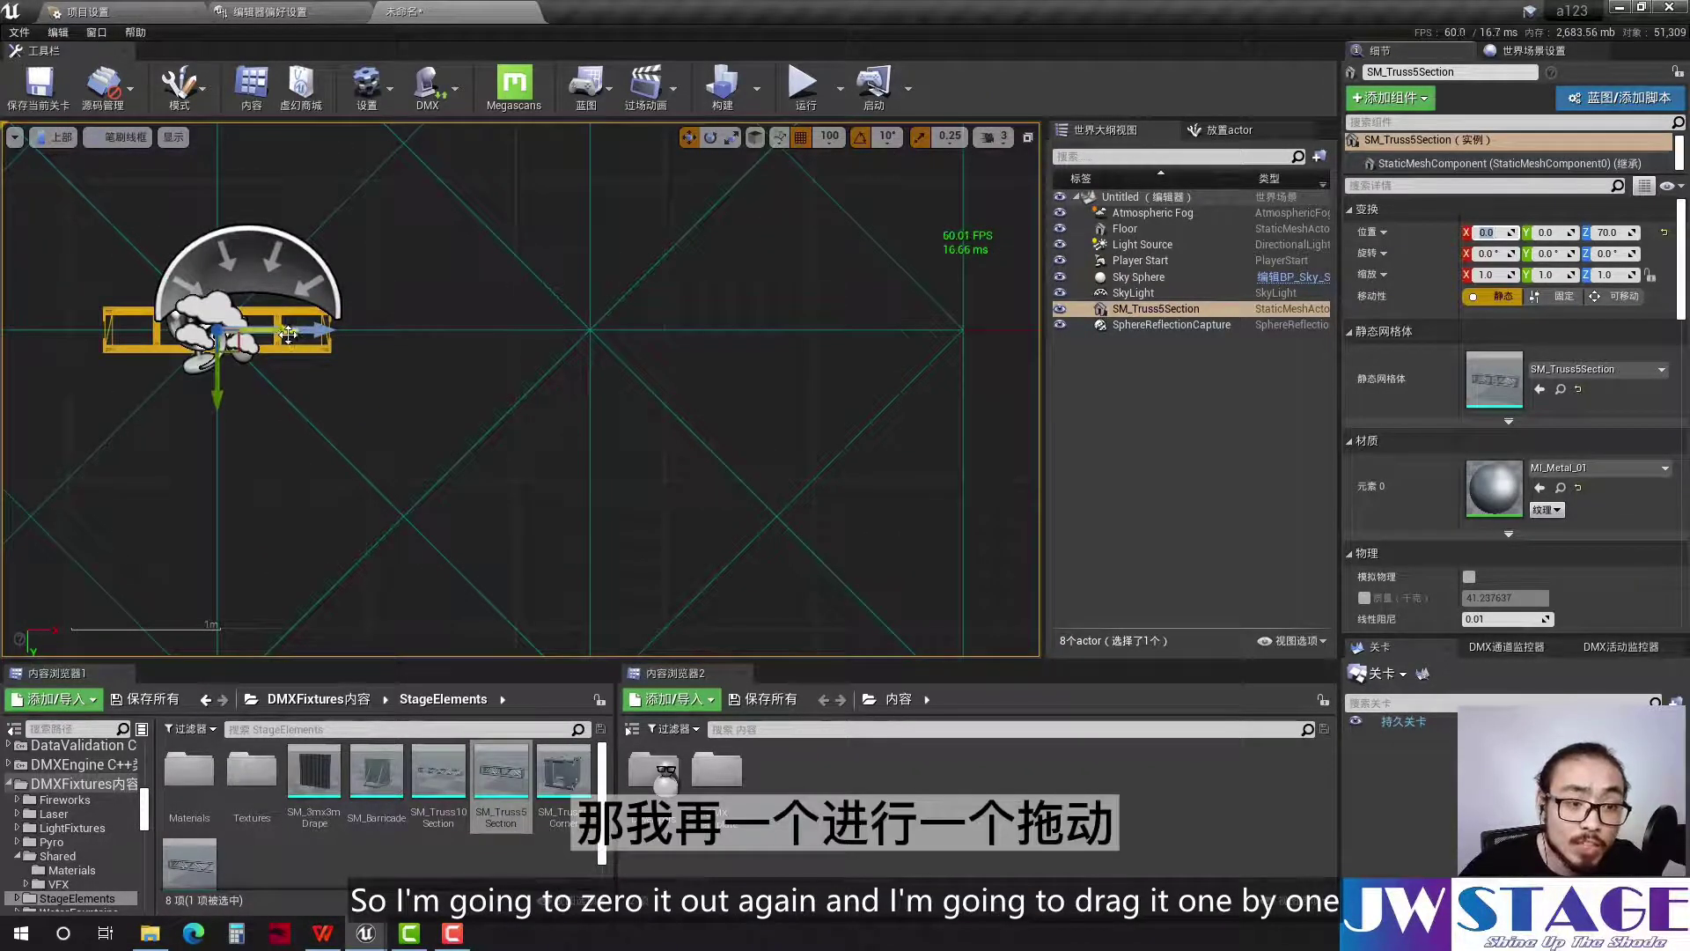
mouse_move(314, 332)
mouse_down()
mouse_move(814, 345)
mouse_move(635, 345)
mouse_up()
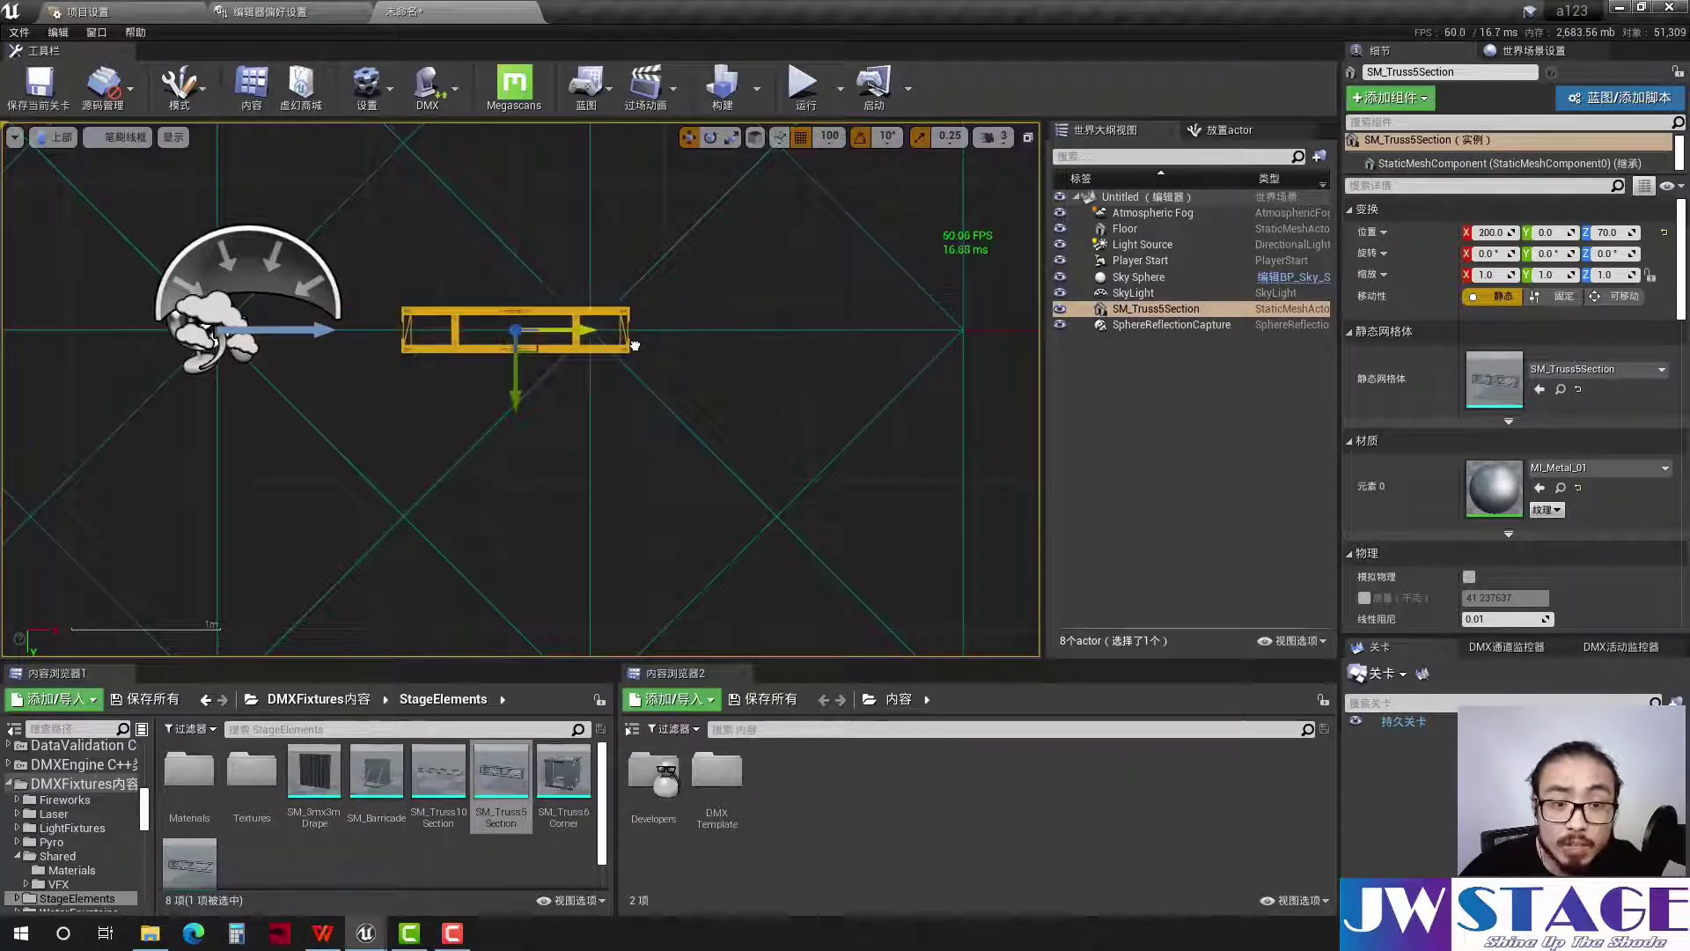
click(890, 138)
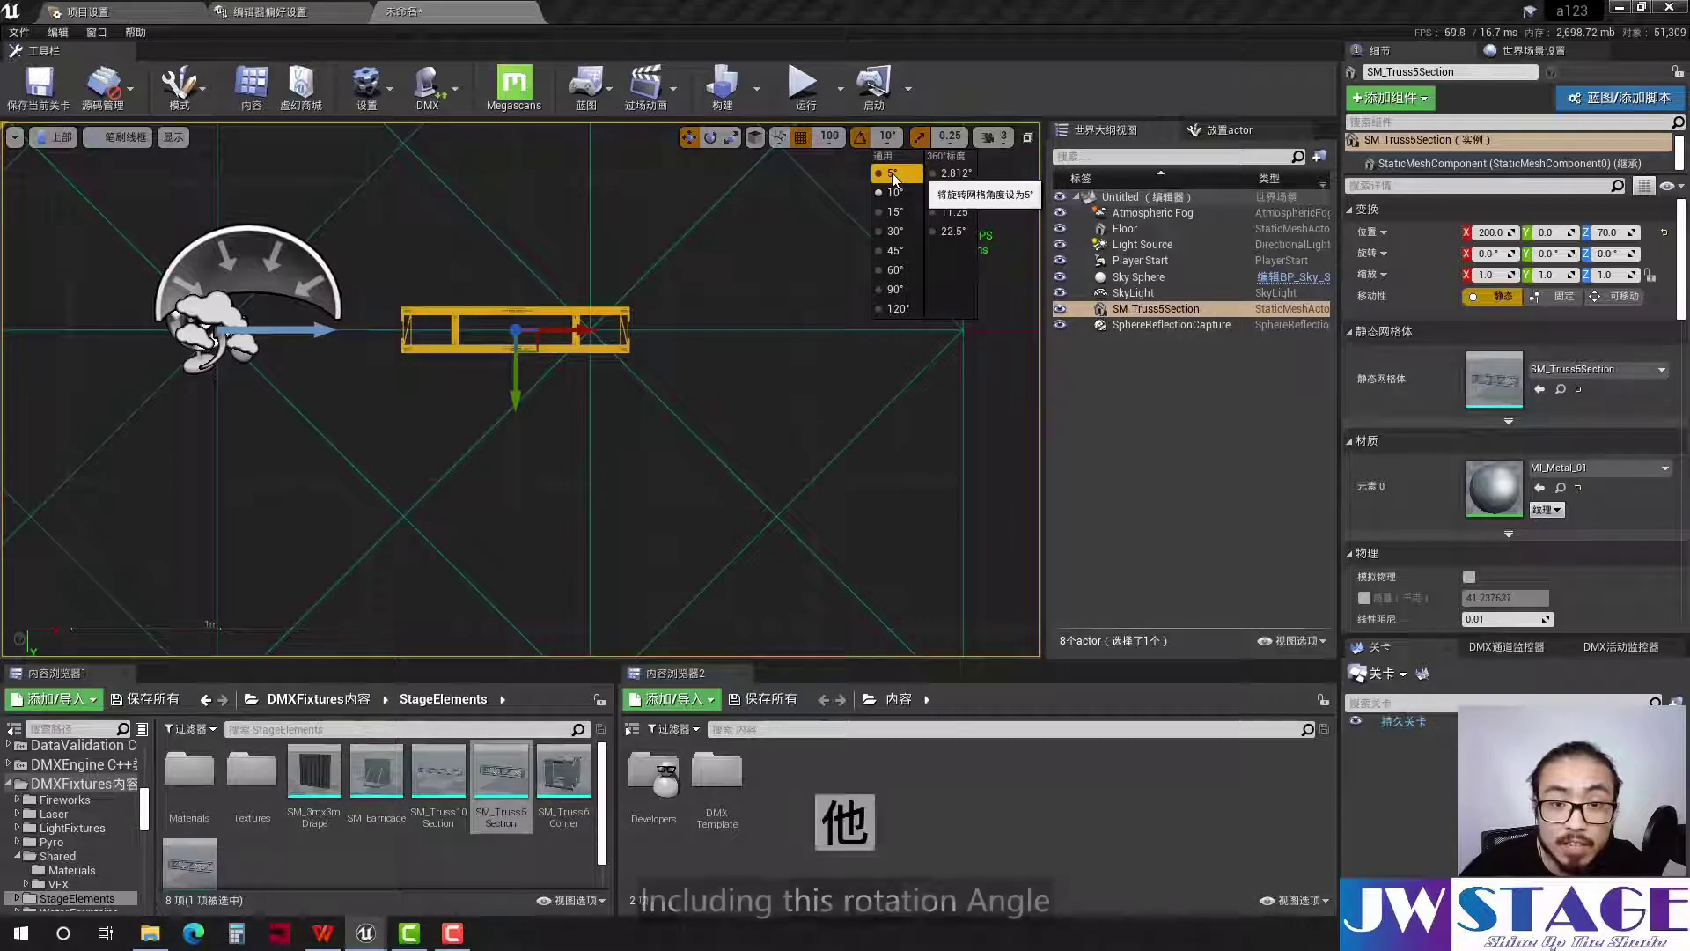
Set rotation snap to 5°, rotate the truss -20° around Z, then reset its rotation
click(892, 174)
click(716, 138)
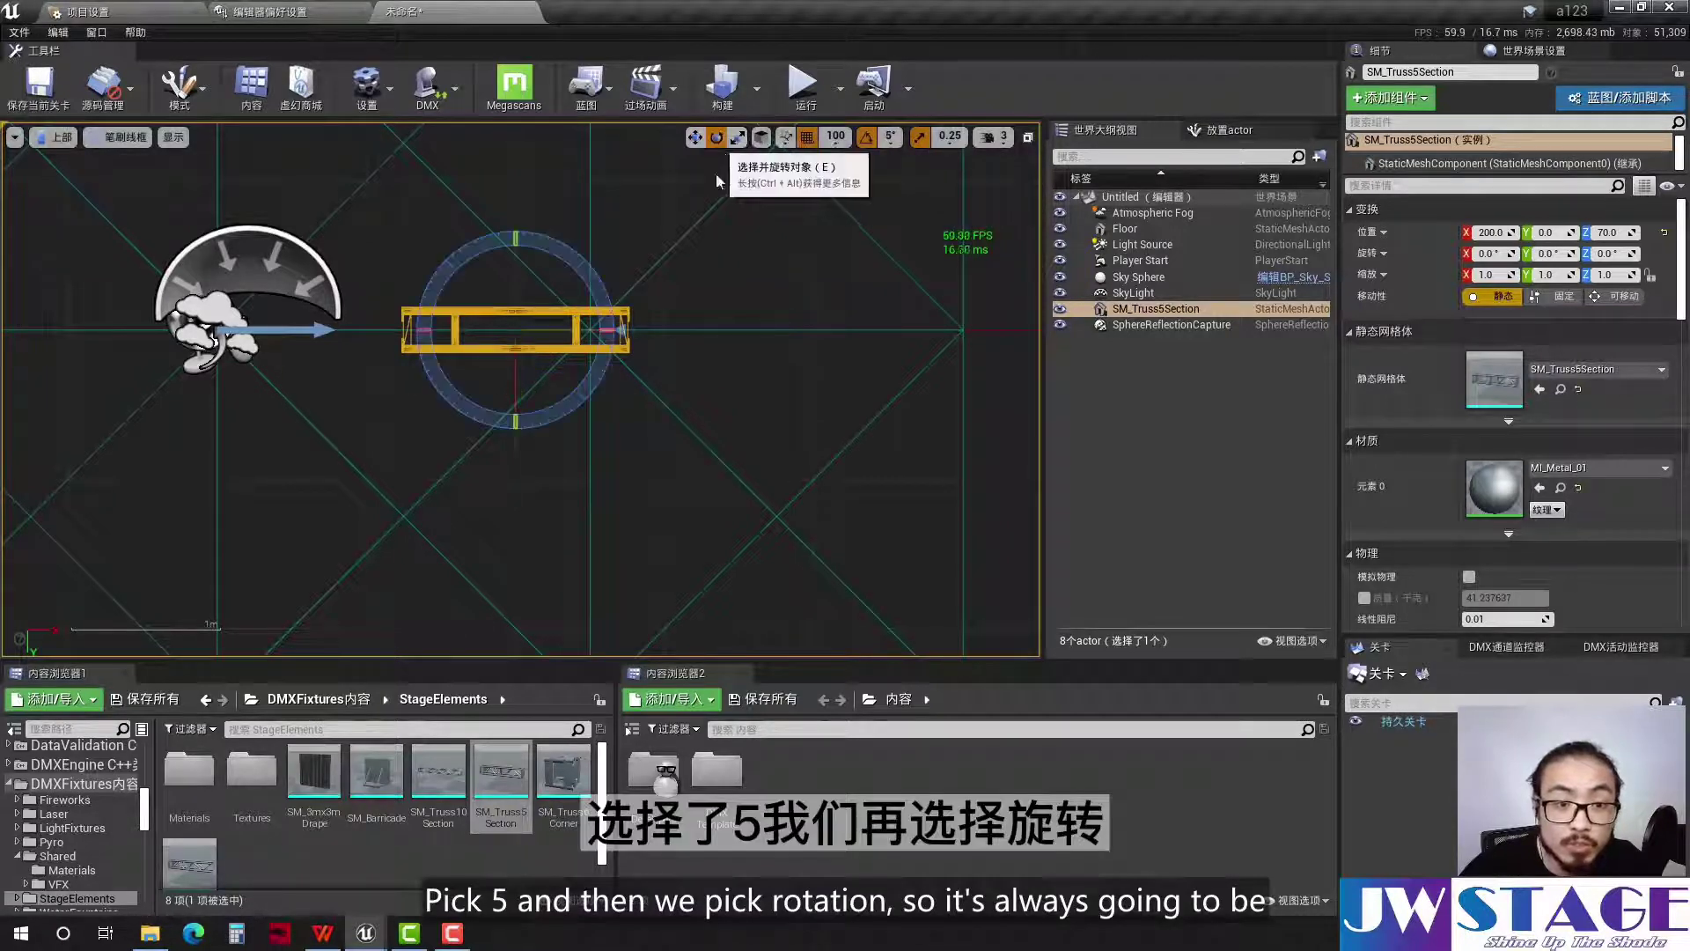
mouse_move(586, 386)
mouse_down()
mouse_move(616, 316)
mouse_move(608, 282)
mouse_up()
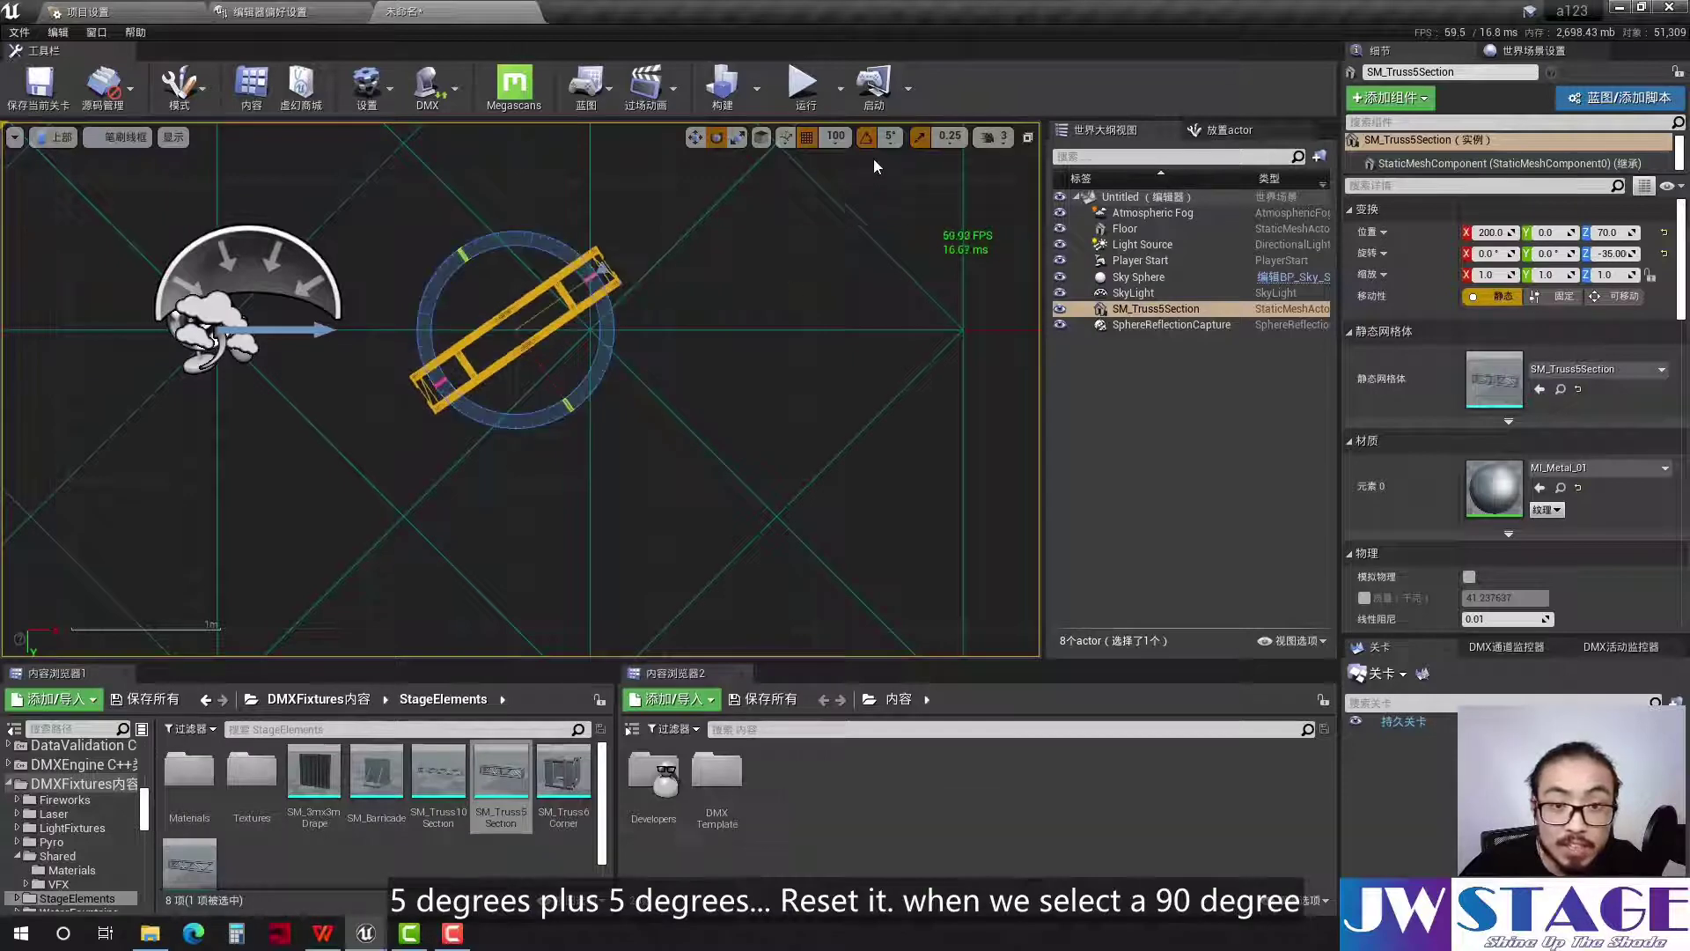
click(950, 136)
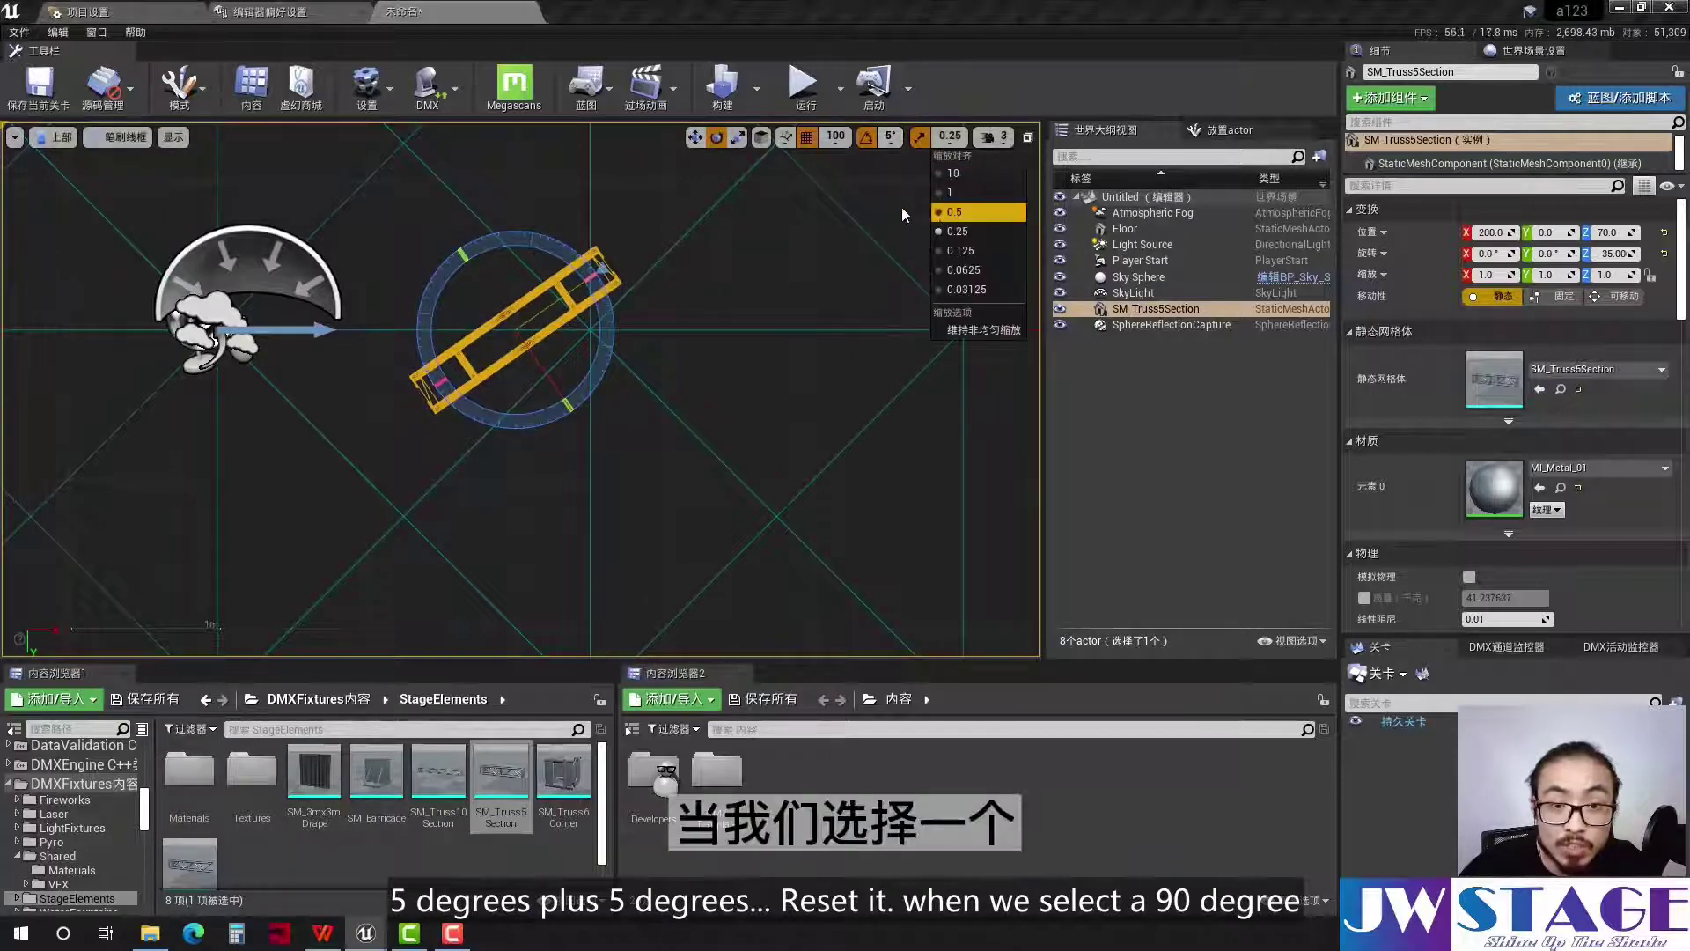
click(1663, 253)
Set rotation snap to 90°, test a quarter turn, and keep scale snapping at 0.25
click(902, 146)
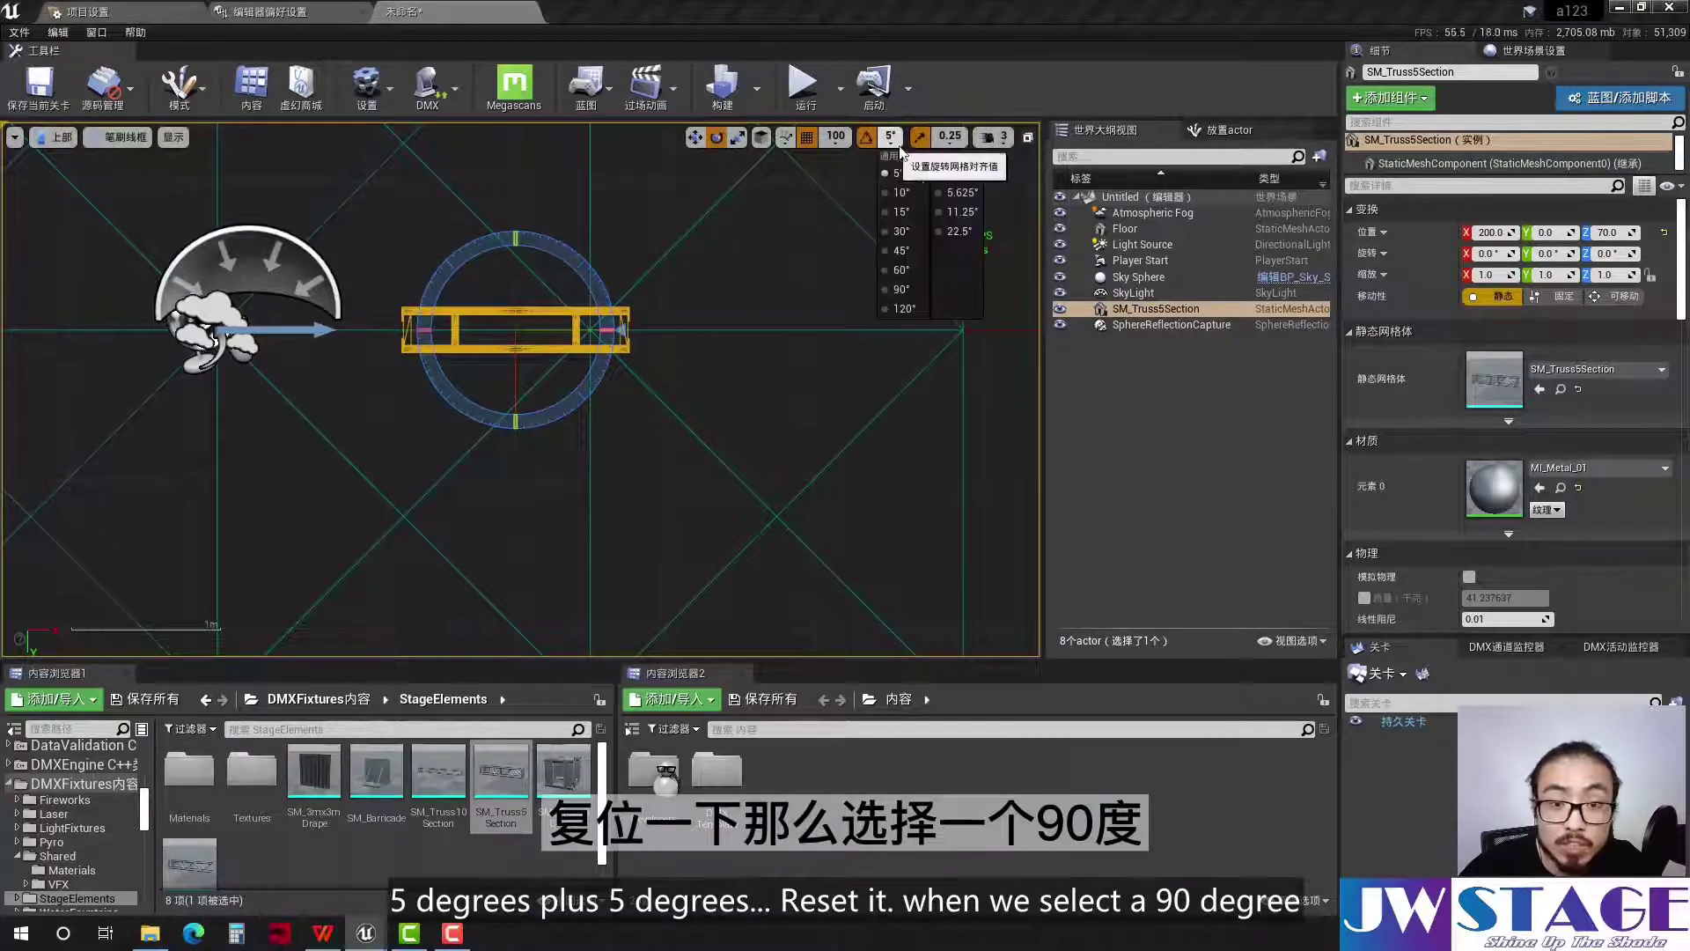
click(900, 289)
mouse_move(613, 328)
mouse_down()
mouse_move(607, 264)
mouse_move(528, 422)
mouse_move(409, 332)
mouse_move(652, 337)
mouse_up()
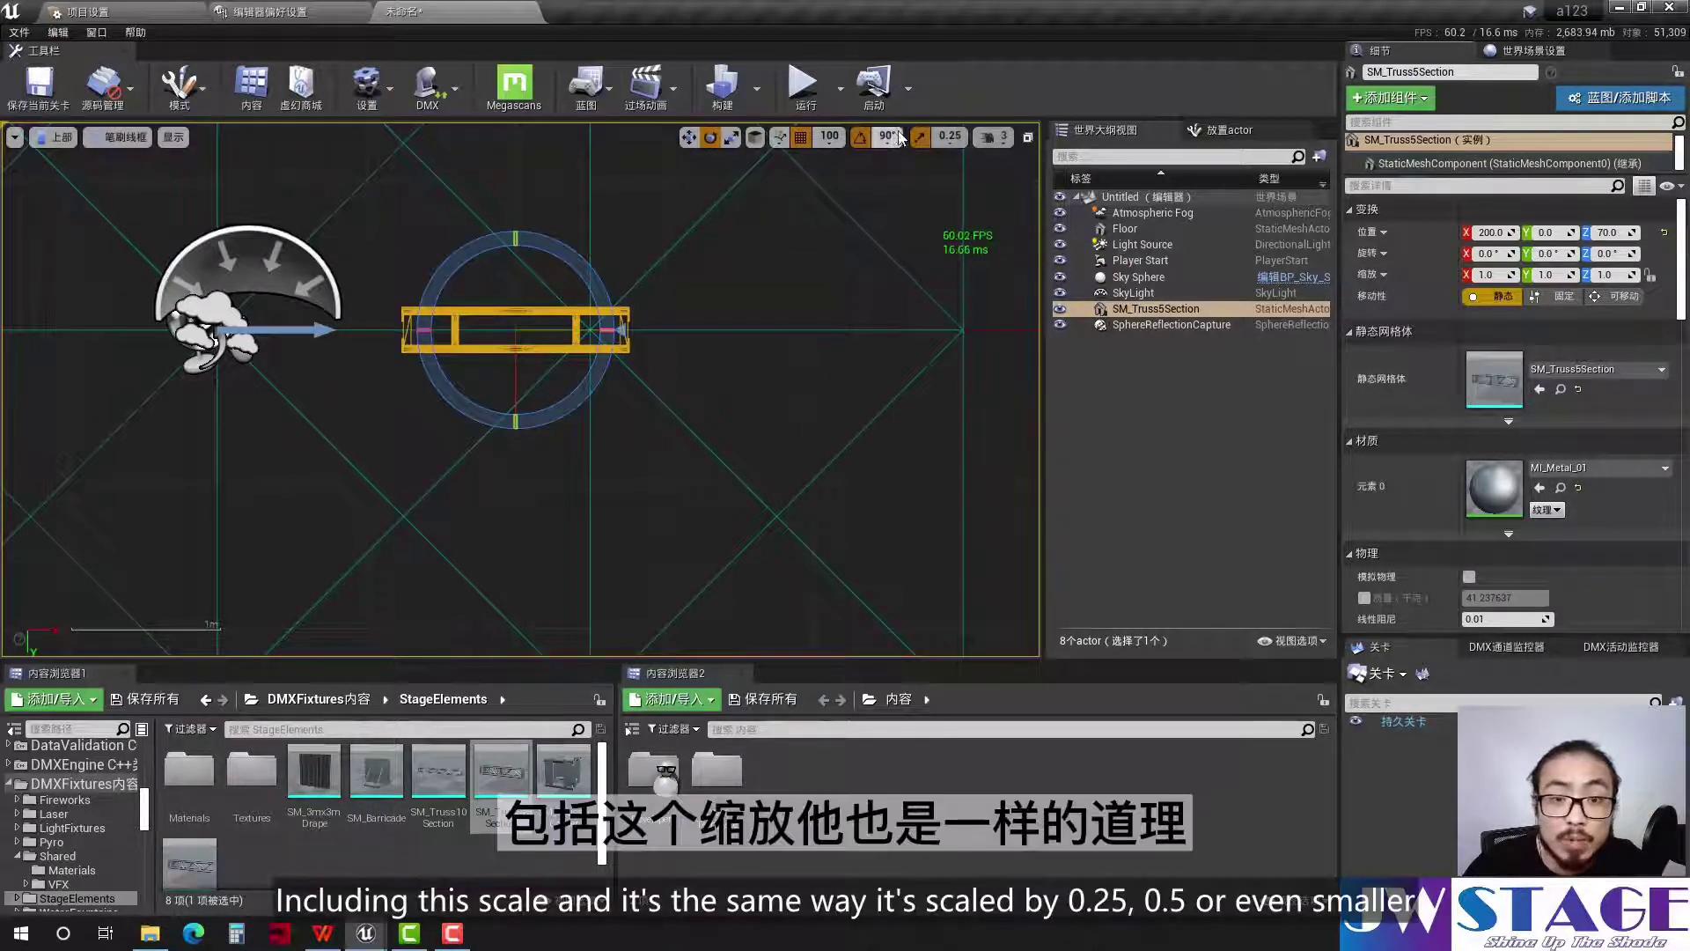
click(955, 144)
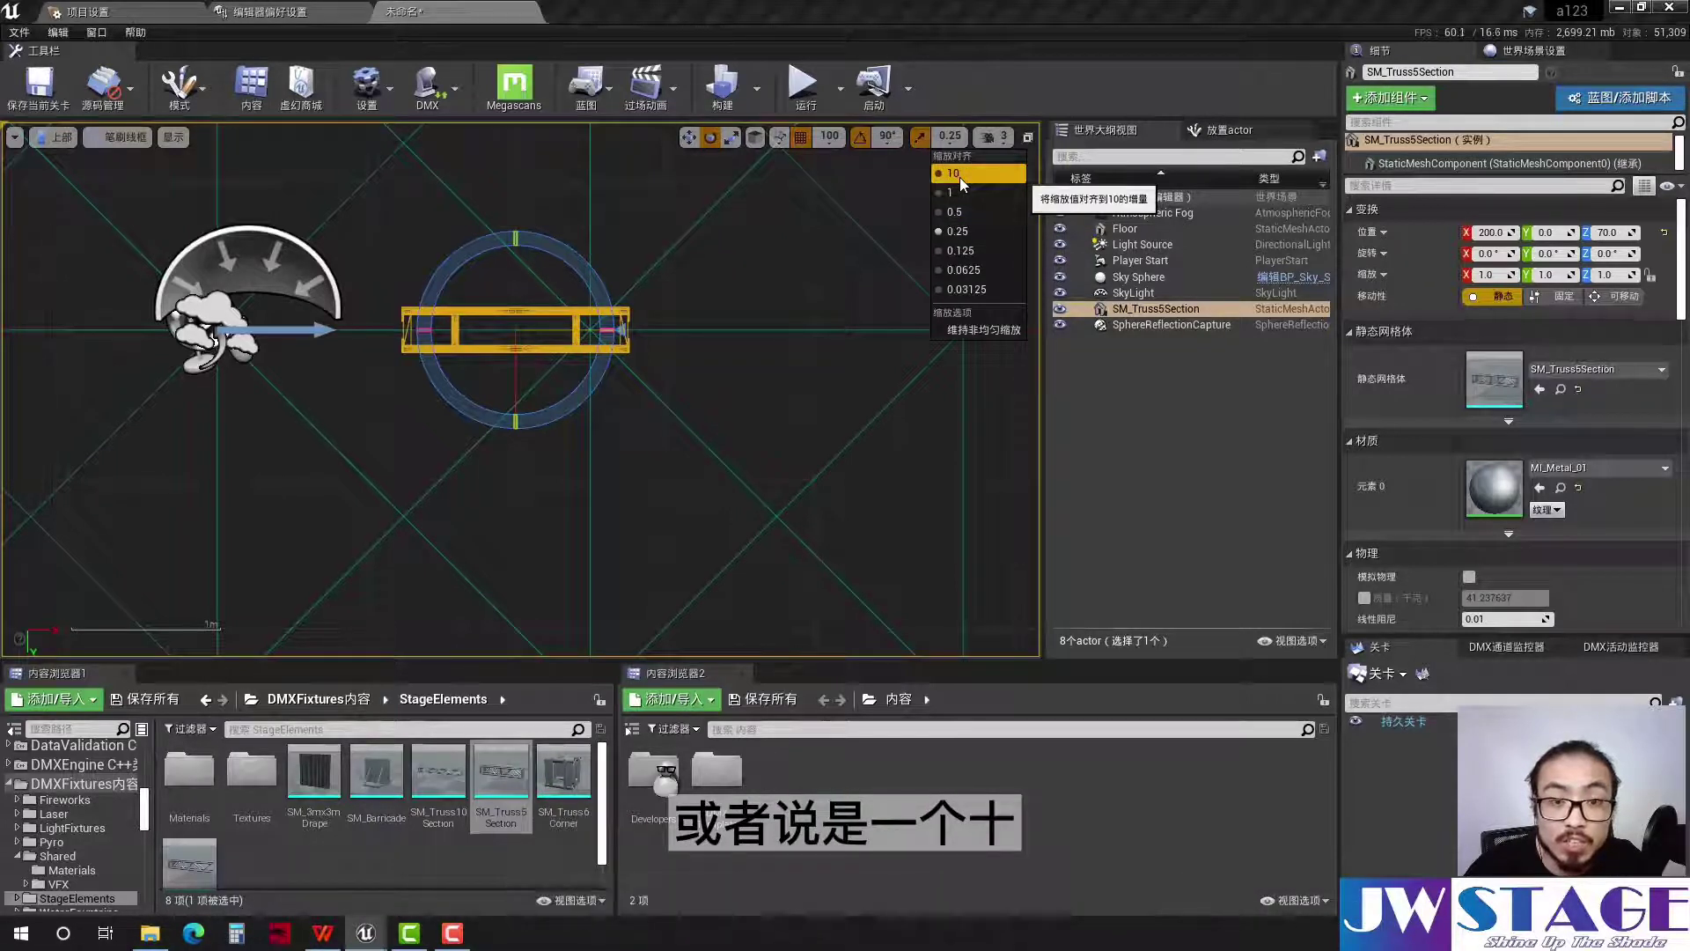
click(268, 220)
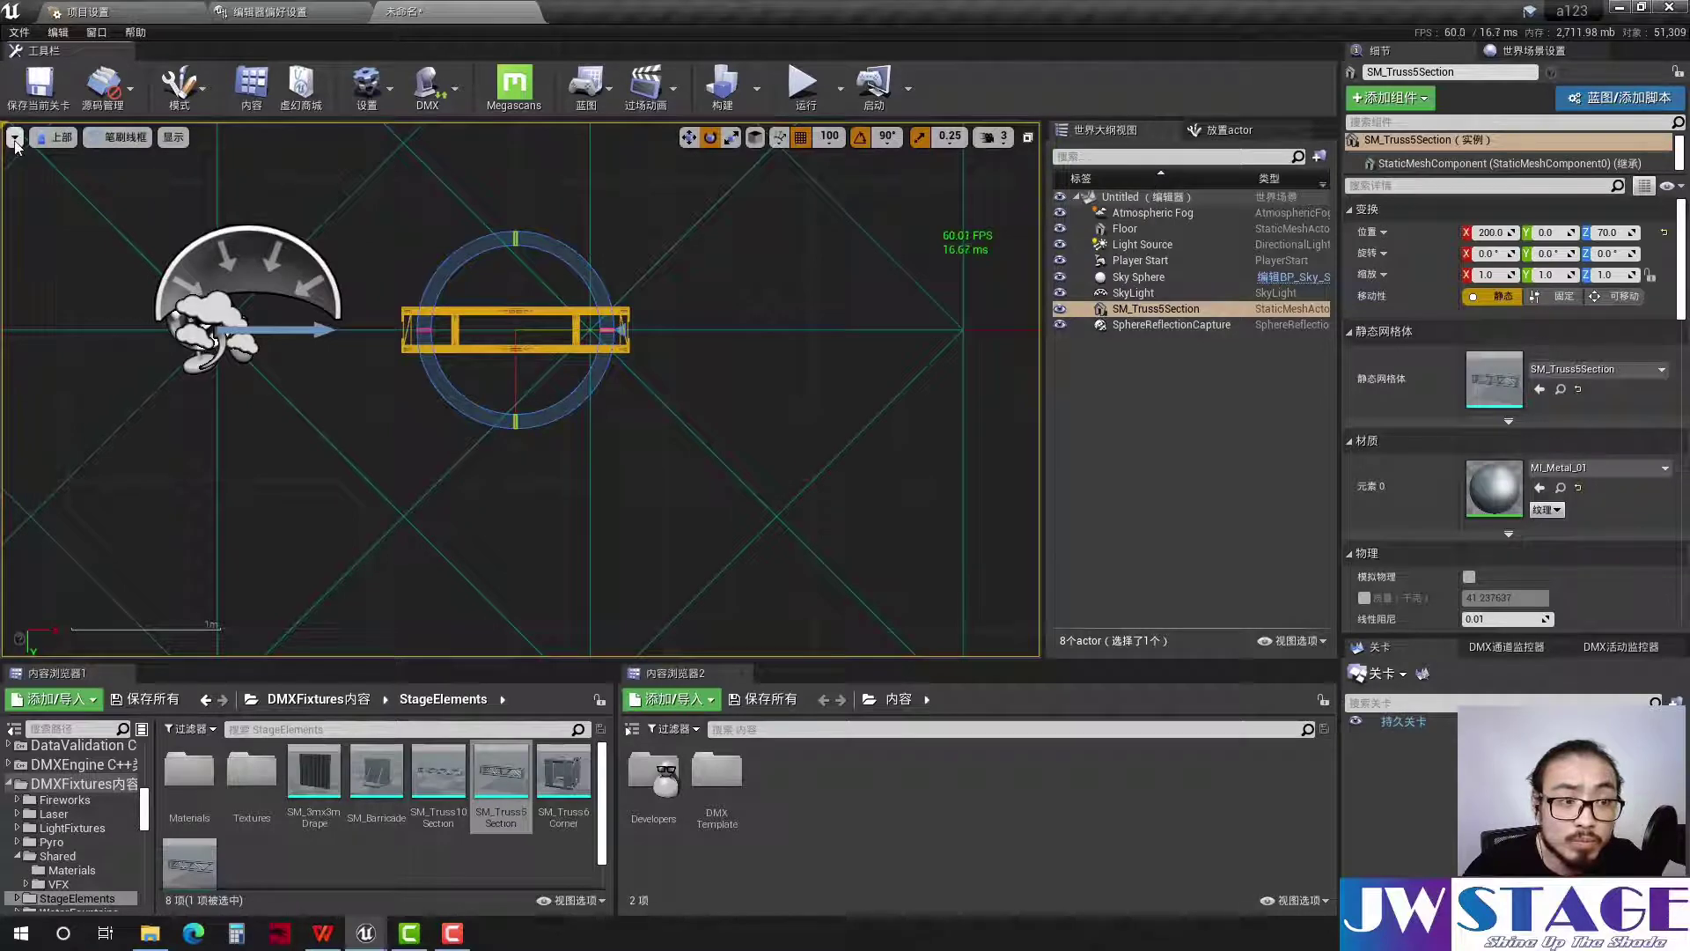
Switch the viewport to Perspective, orbit back to see the truss, and select the Floor
click(14, 138)
click(48, 141)
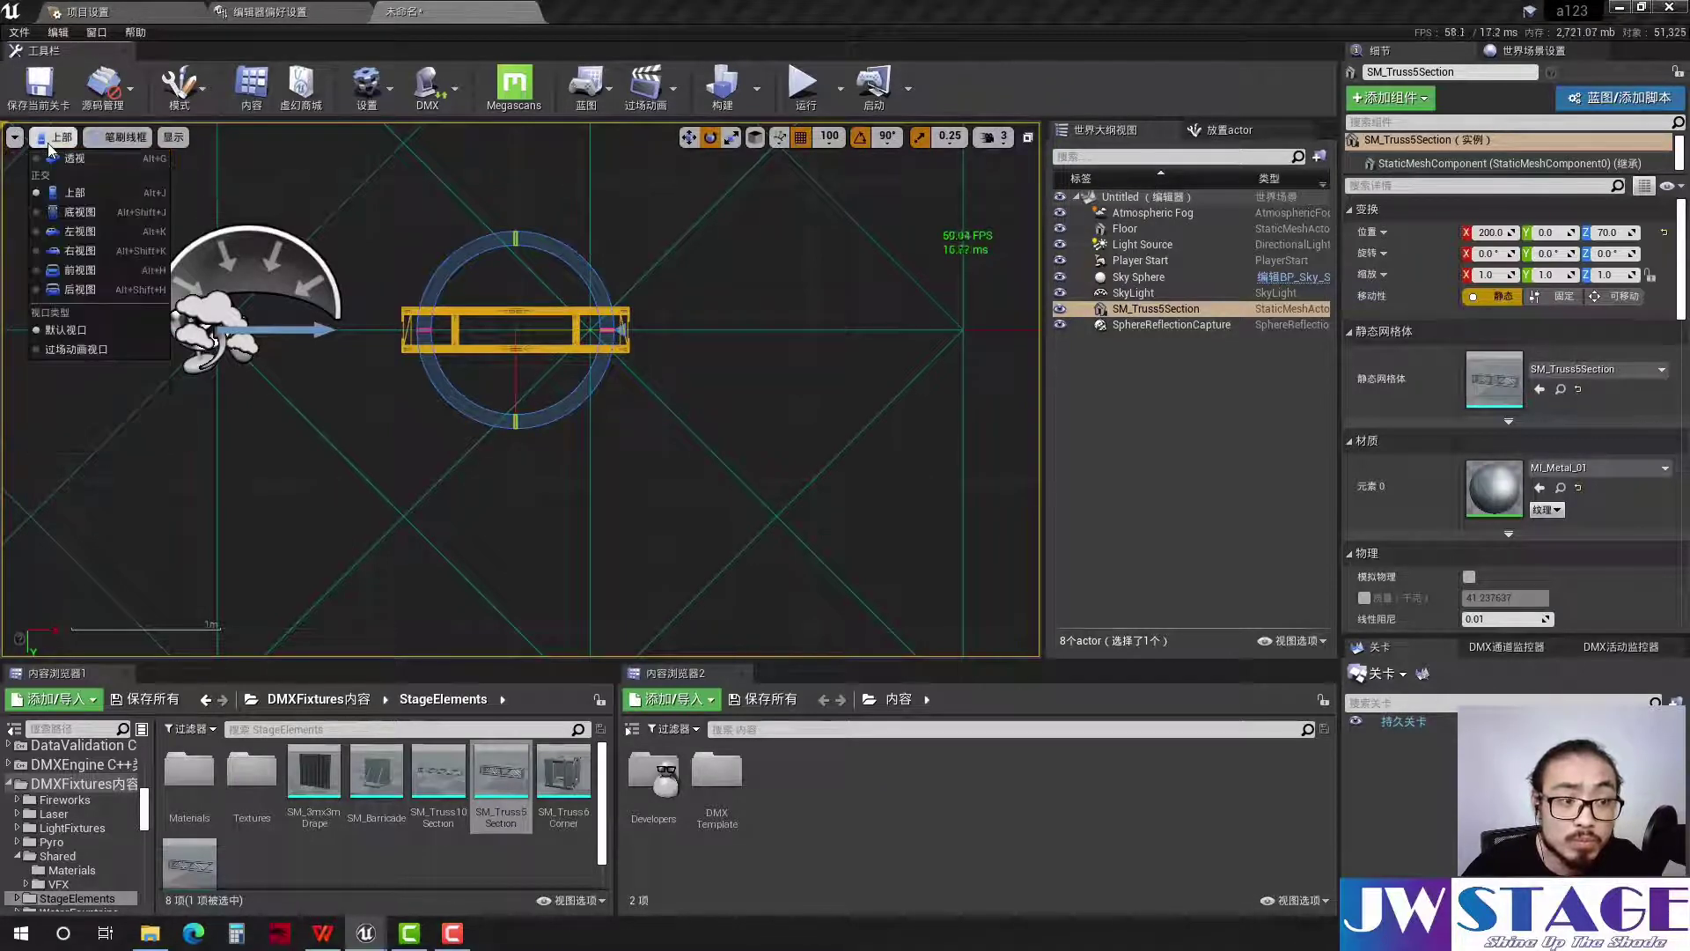
click(74, 158)
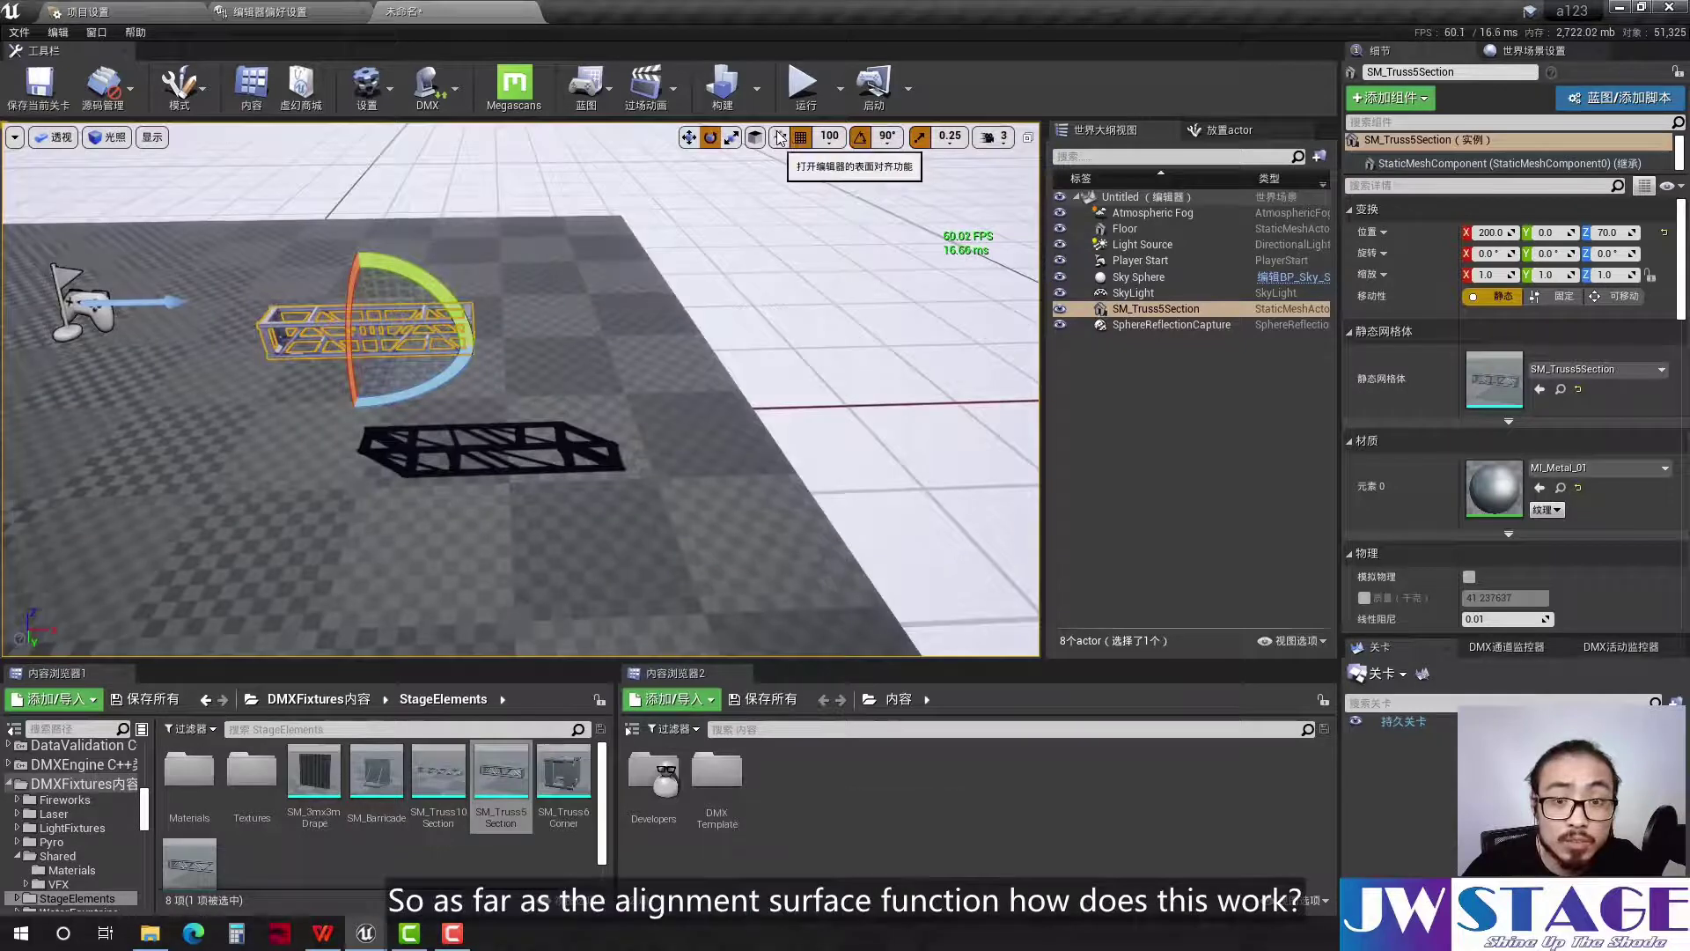
right_drag(609, 459, 563, 493)
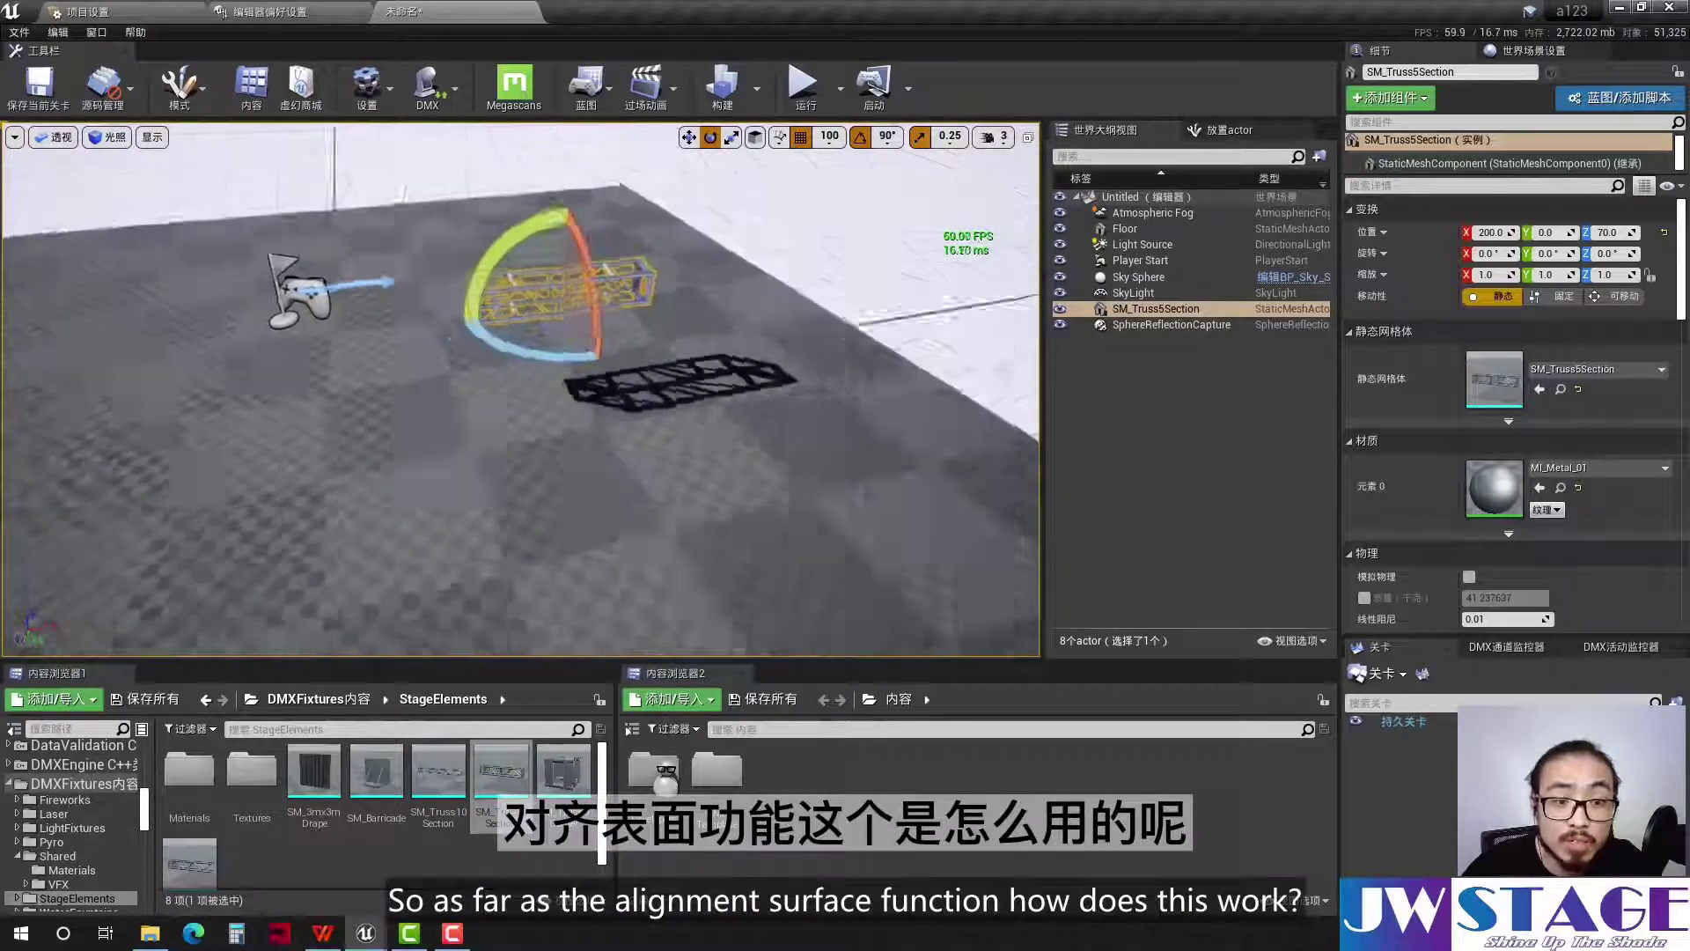
click(609, 459)
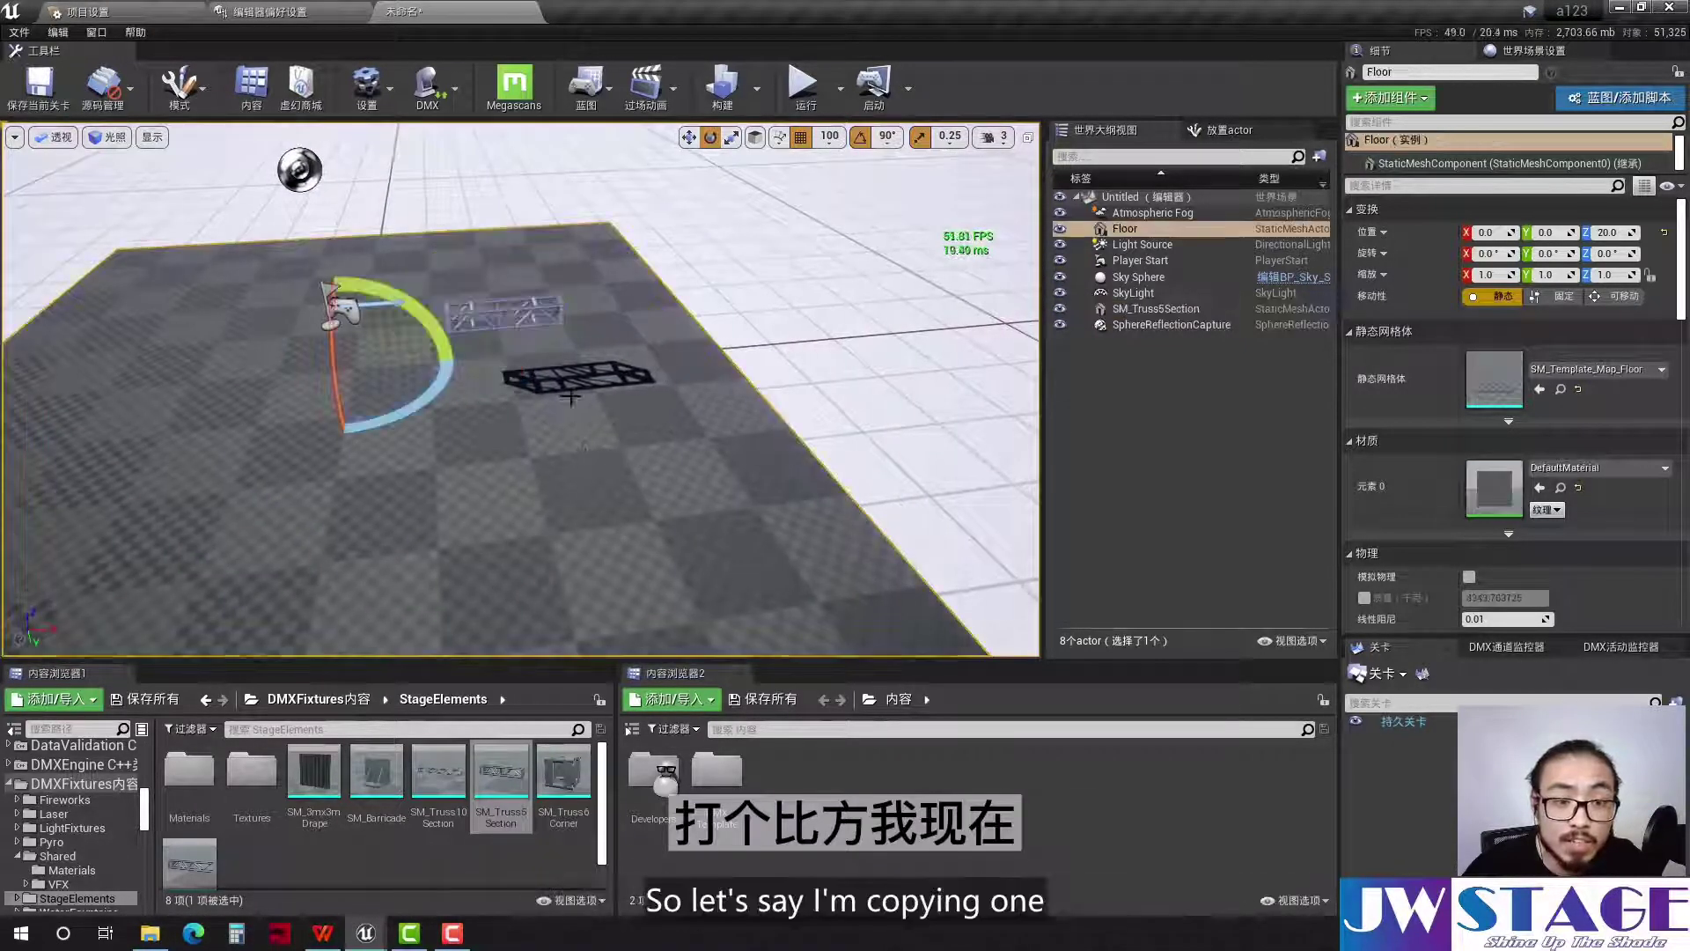
Alt-drag the Floor along X to duplicate it, and set the copy's Rotation Y to 45
click(688, 136)
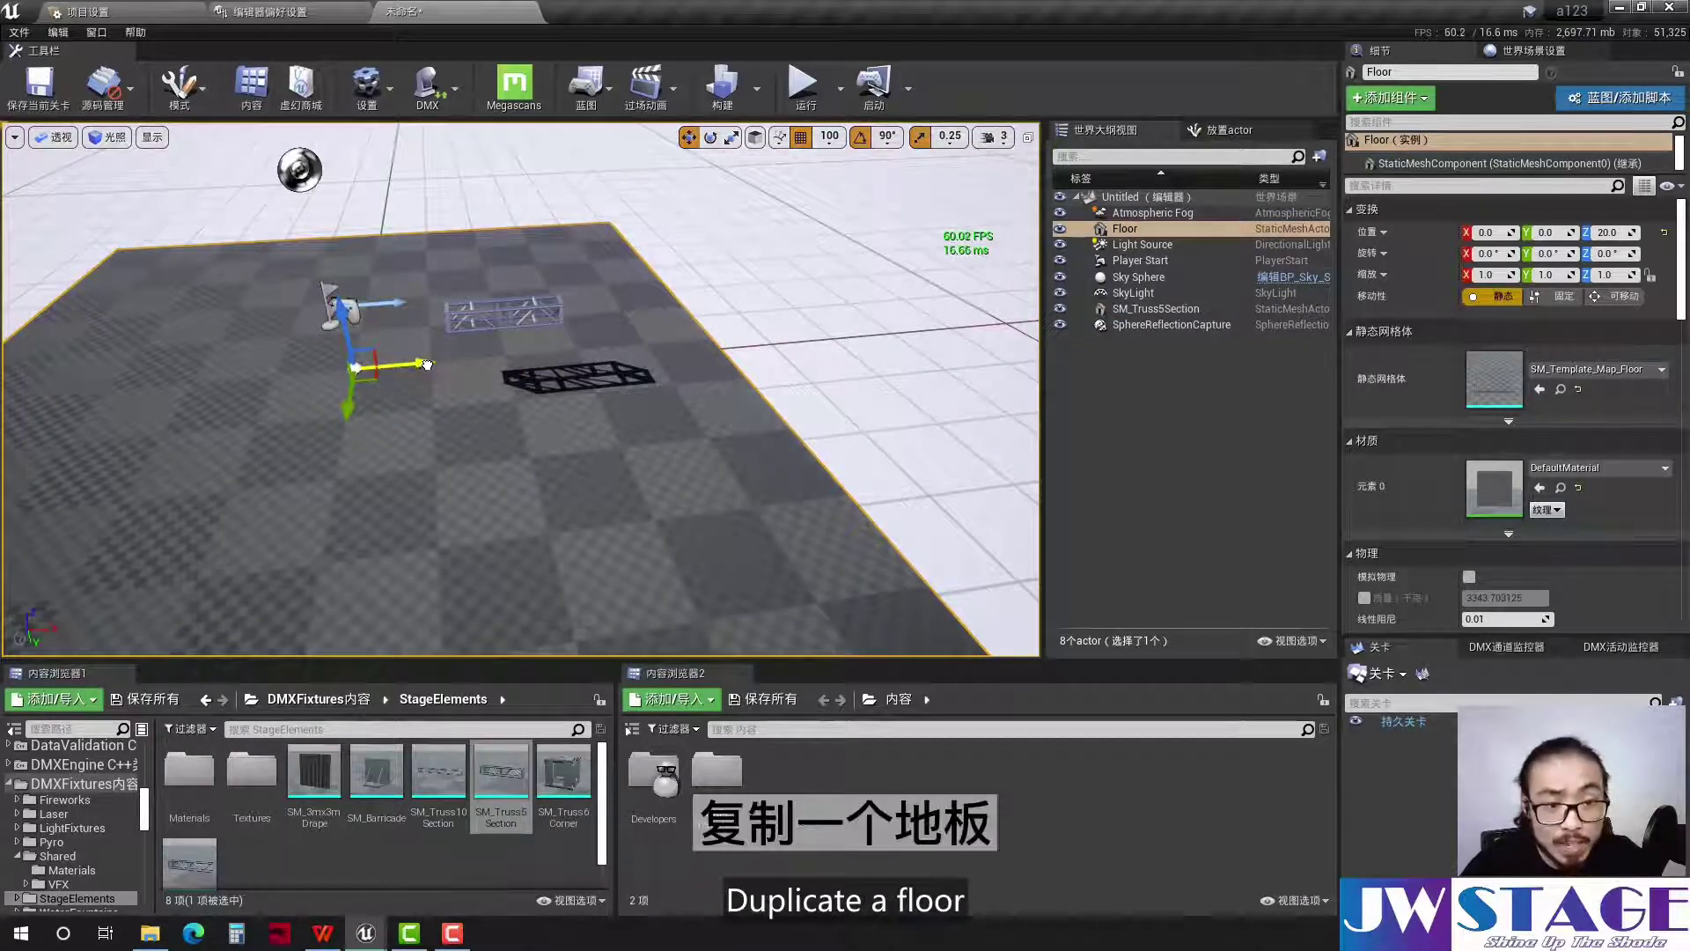
alt+drag(427, 364, 851, 347)
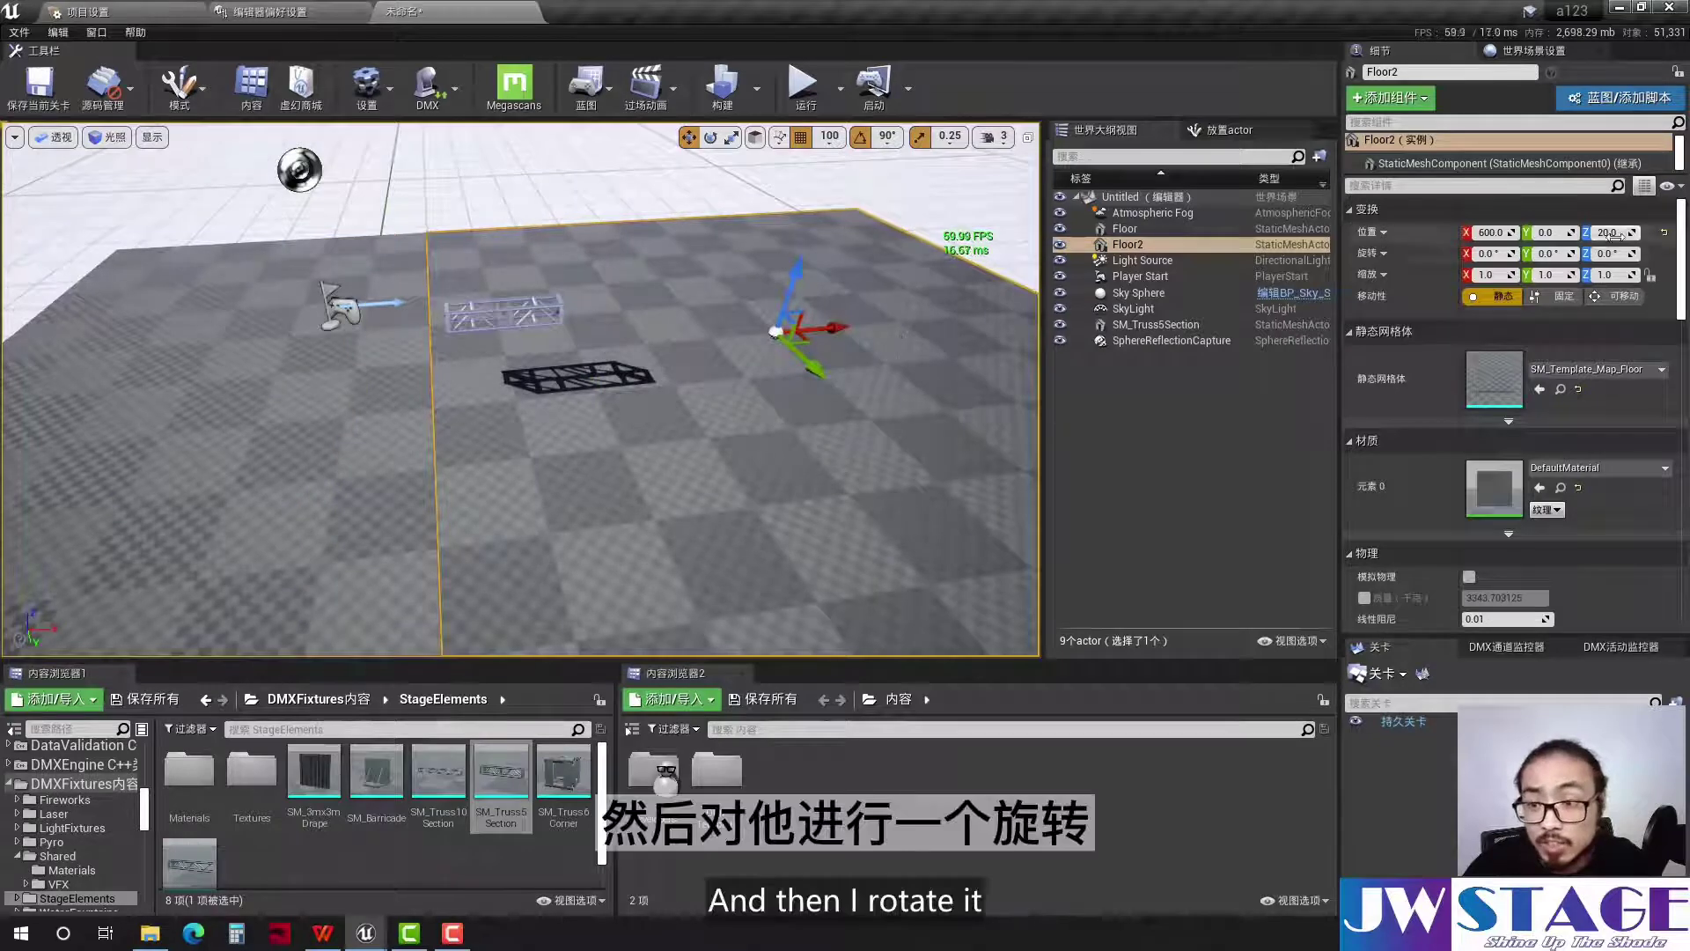
drag(1560, 253, 1556, 254)
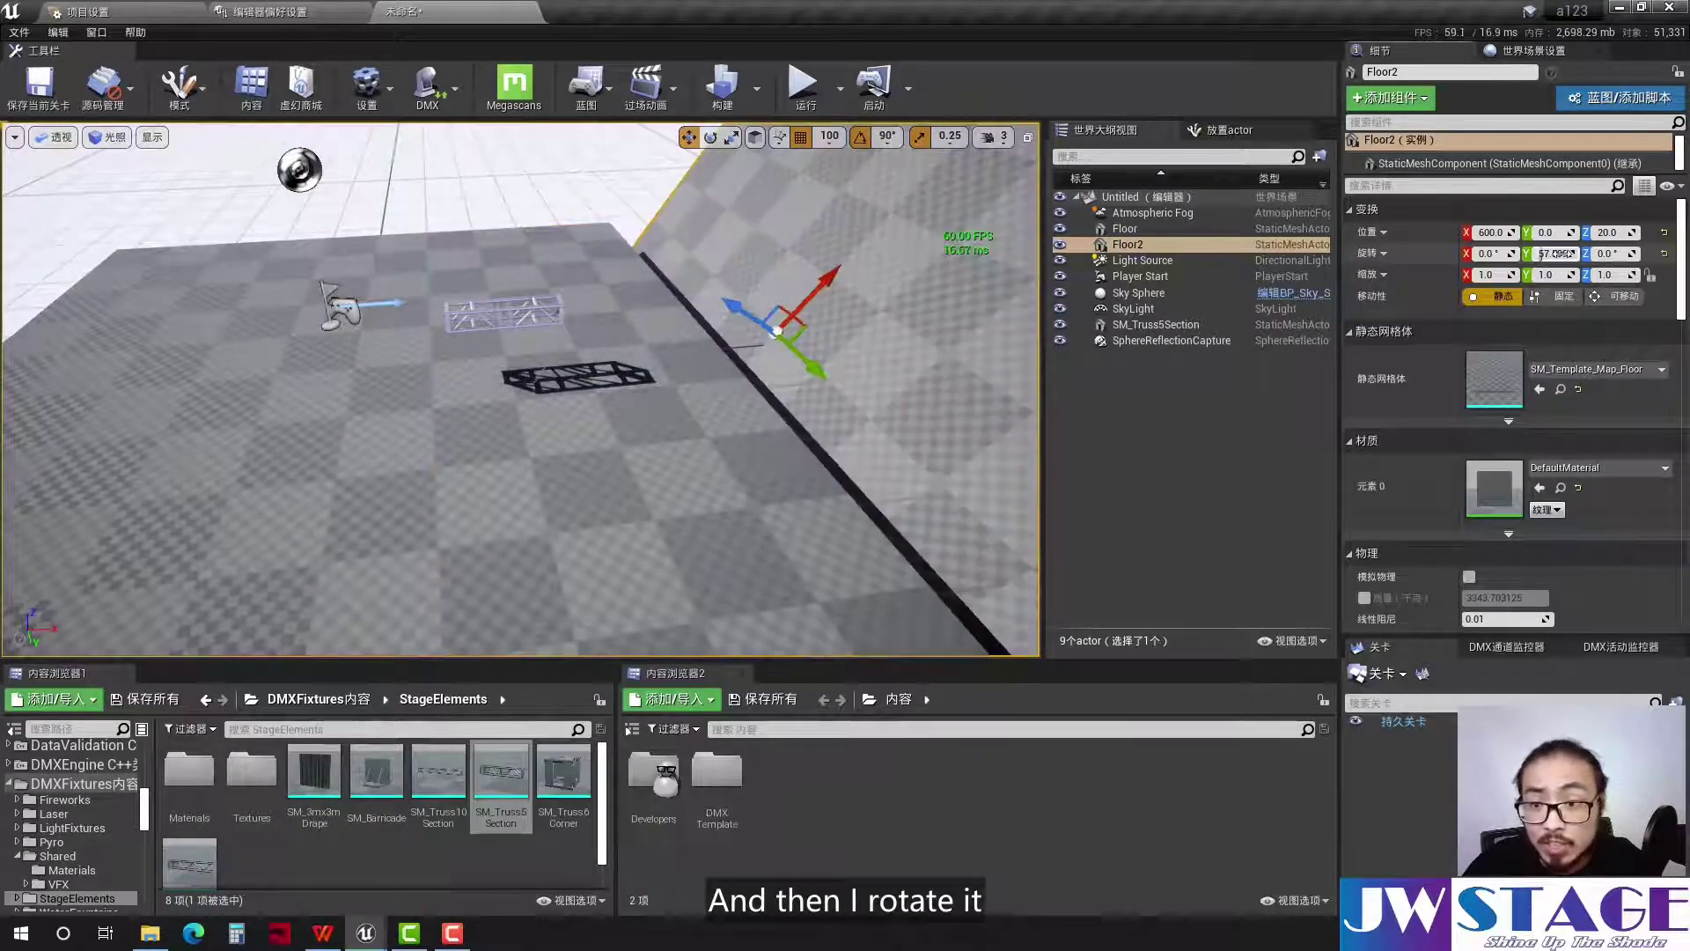
text(3)
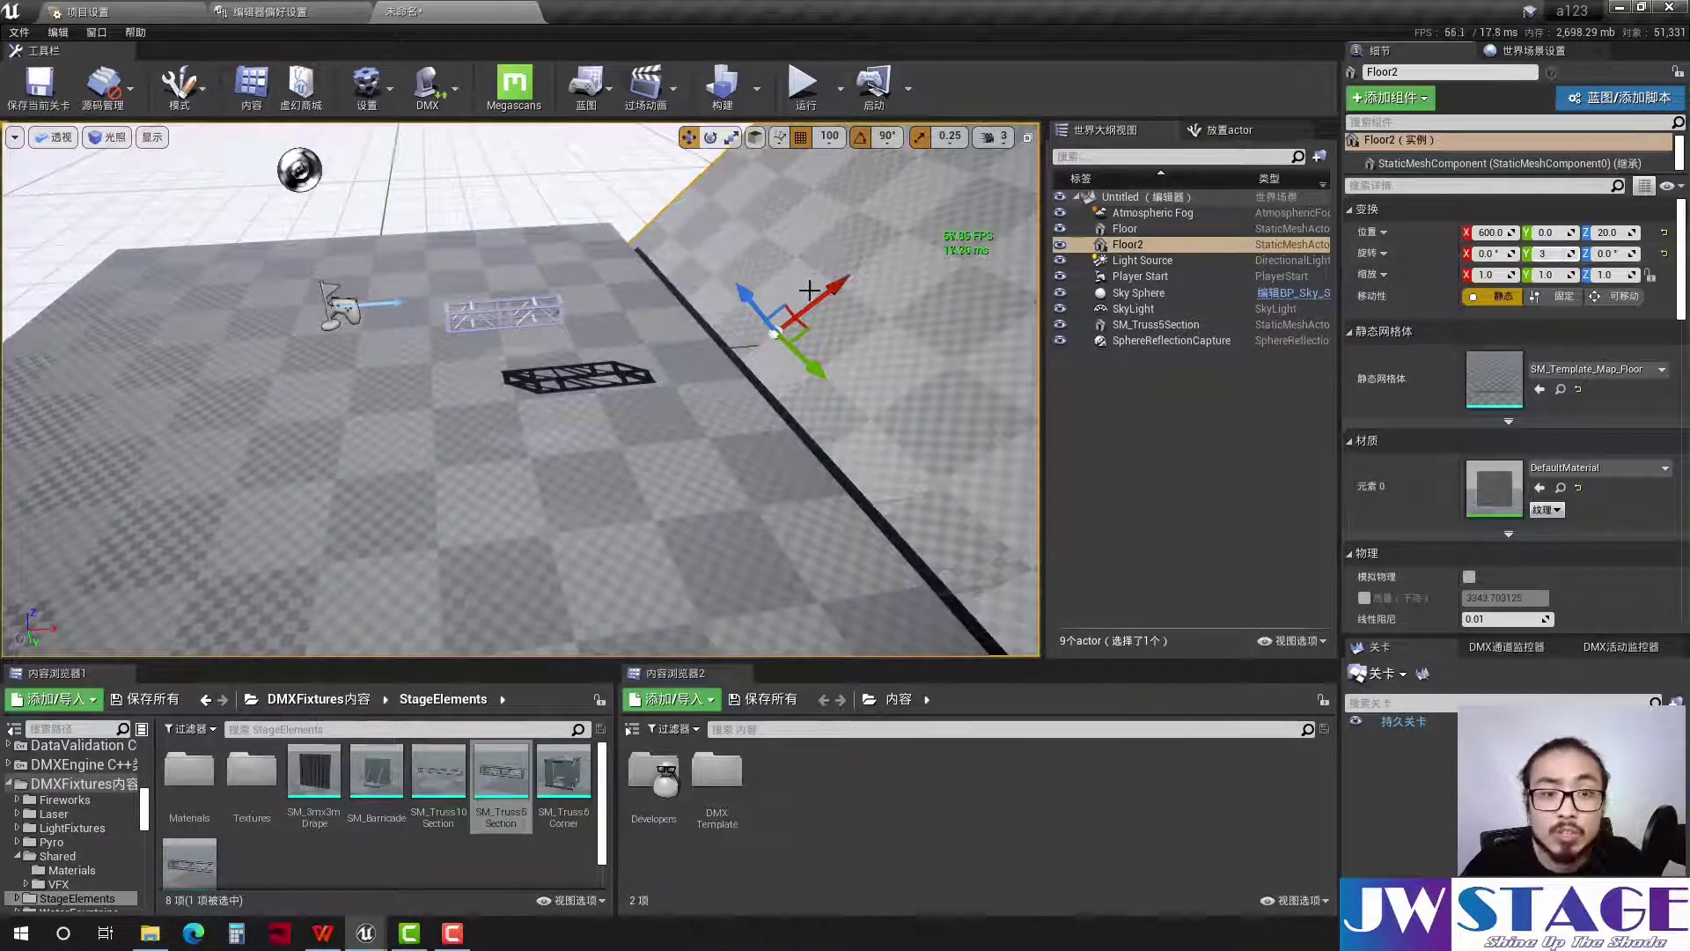
right_drag(773, 333, 792, 358)
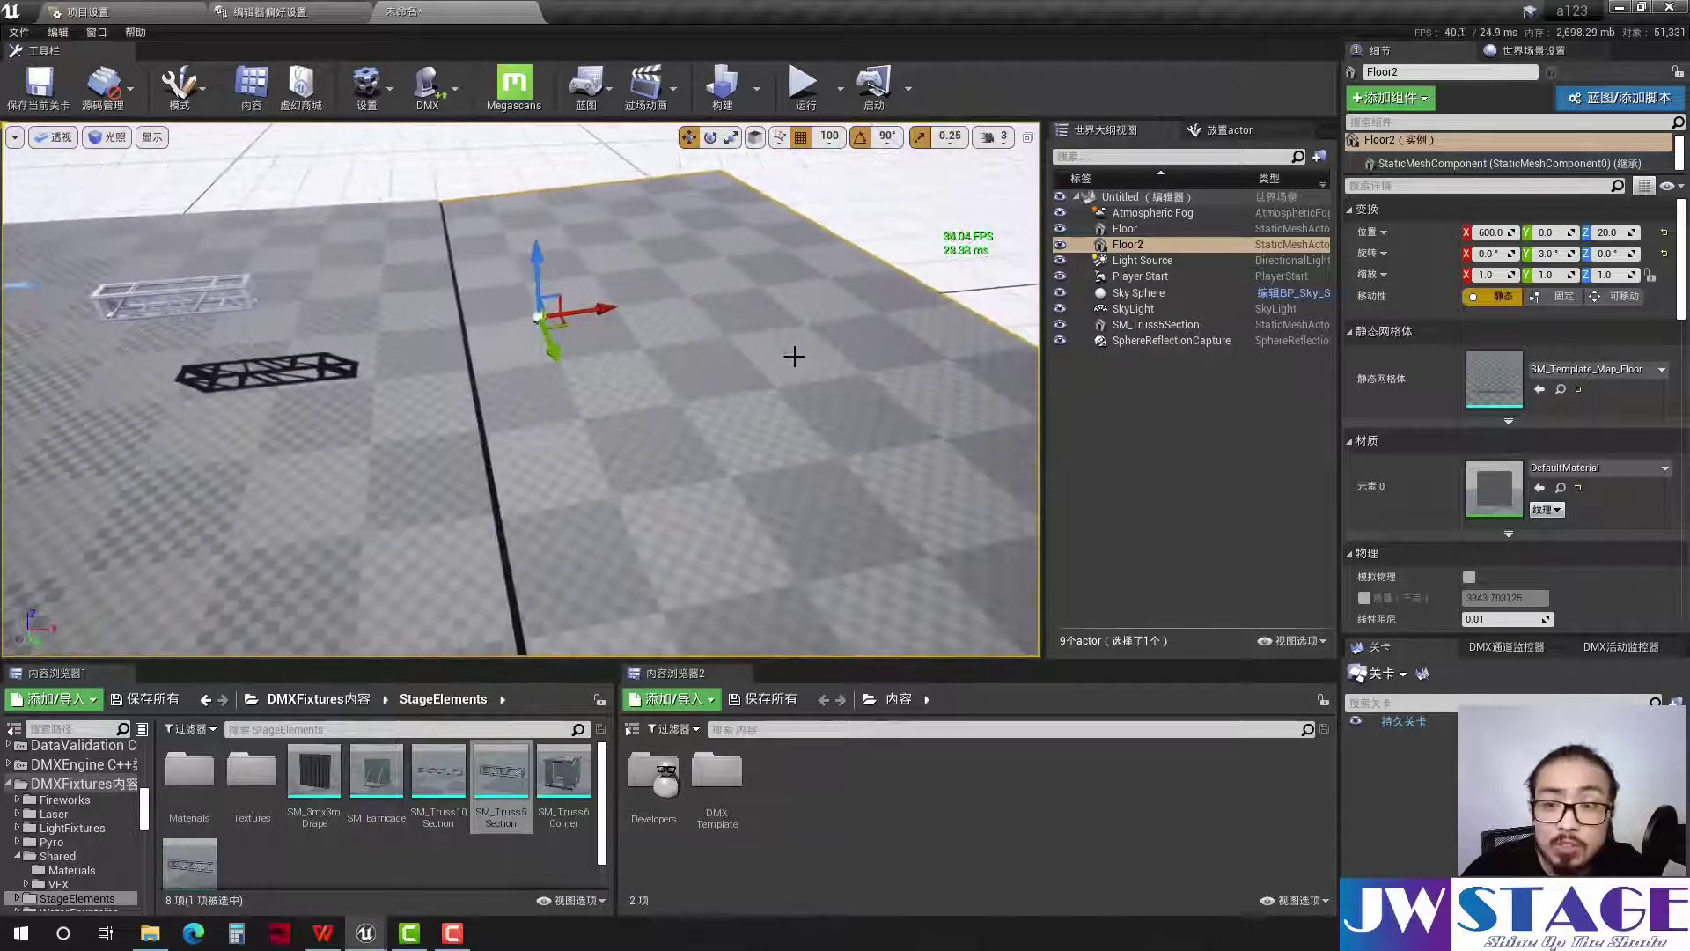
click(1607, 253)
text(45)
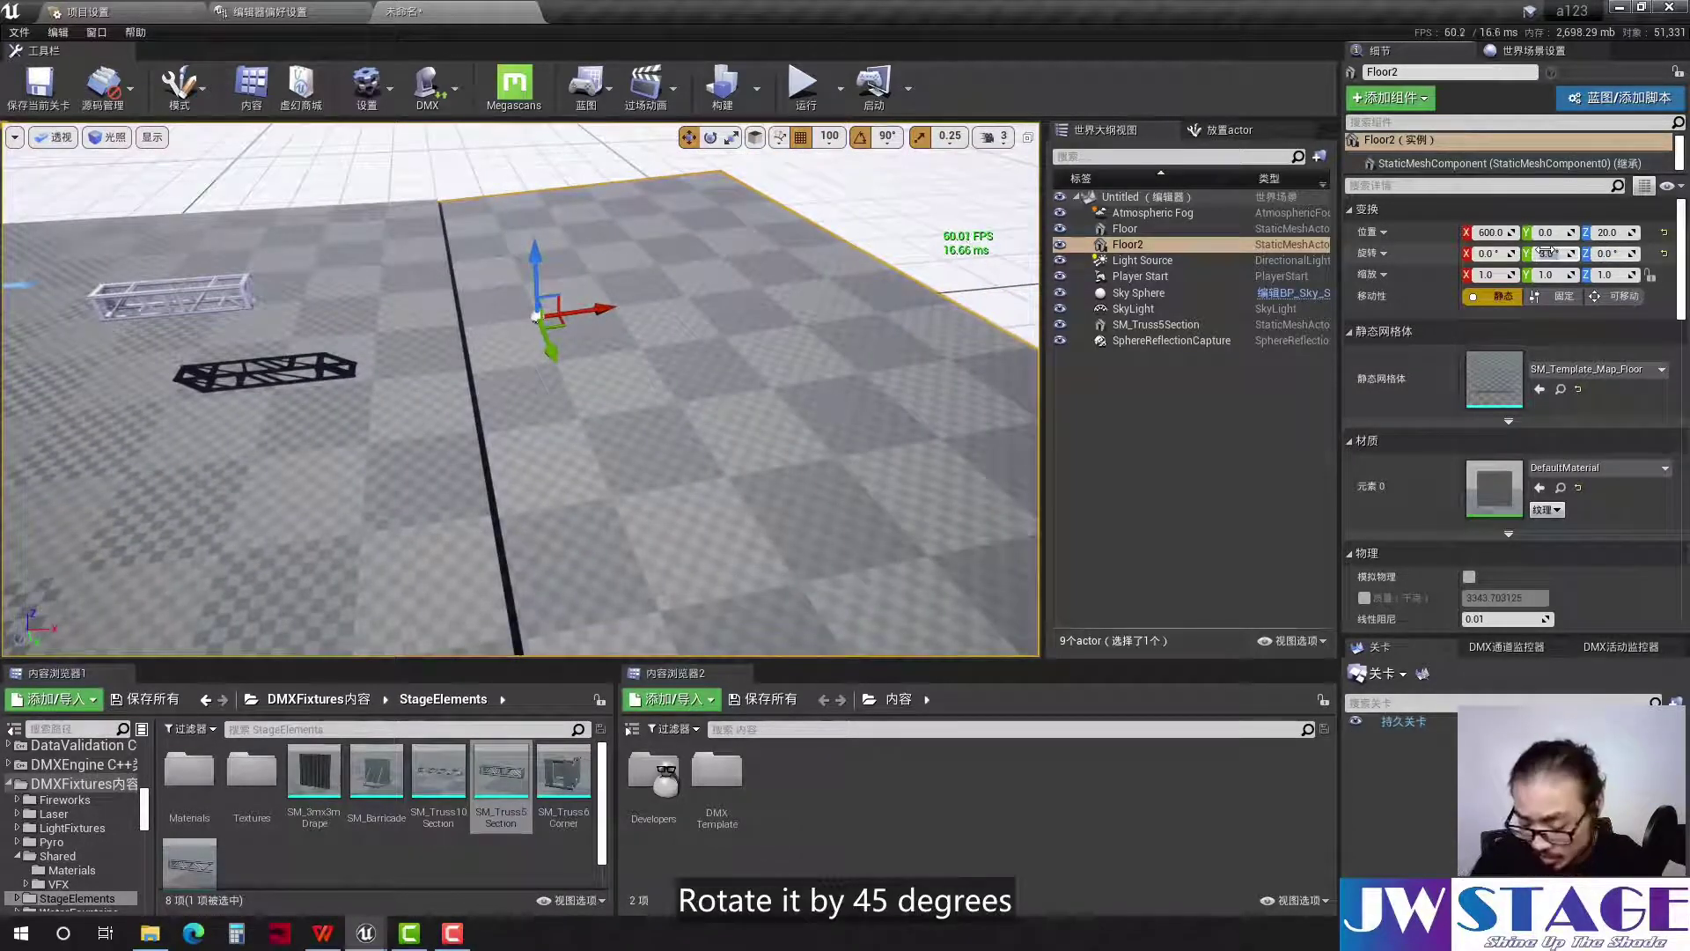
key(Return)
Drag SM_Truss5Section from the Content Browser onto the tilted floor as a second truss
right_drag(616, 363, 563, 335)
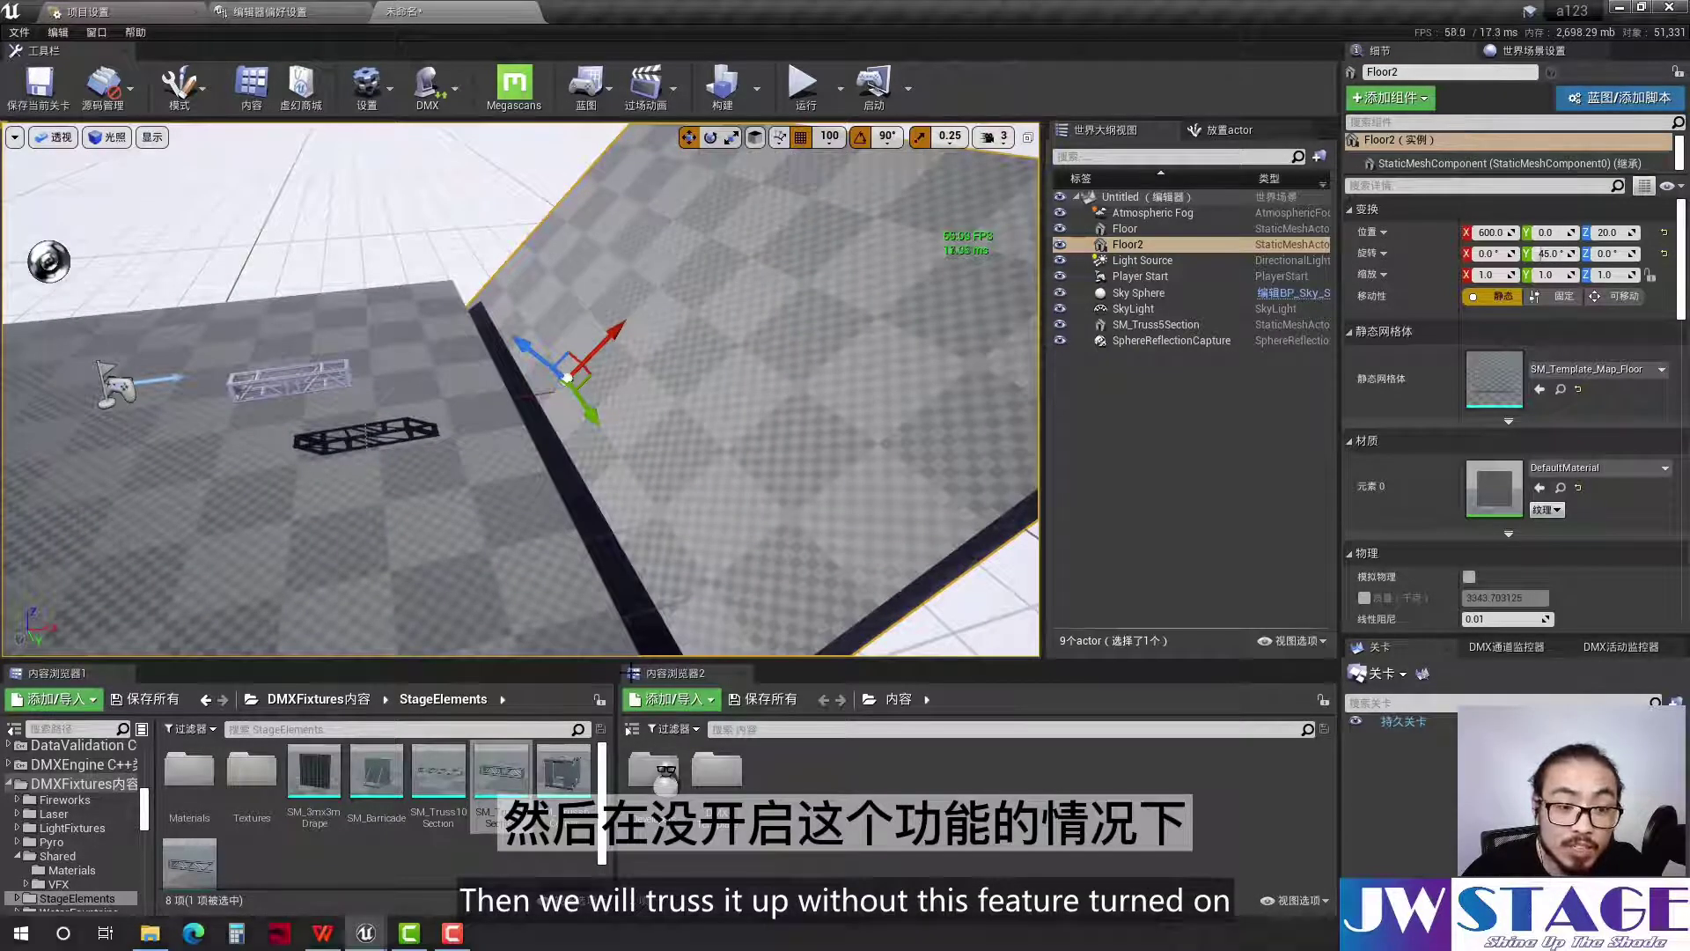
drag(501, 772, 802, 343)
mouse_move(802, 344)
right_down()
mouse_move(616, 369)
mouse_move(772, 163)
right_up()
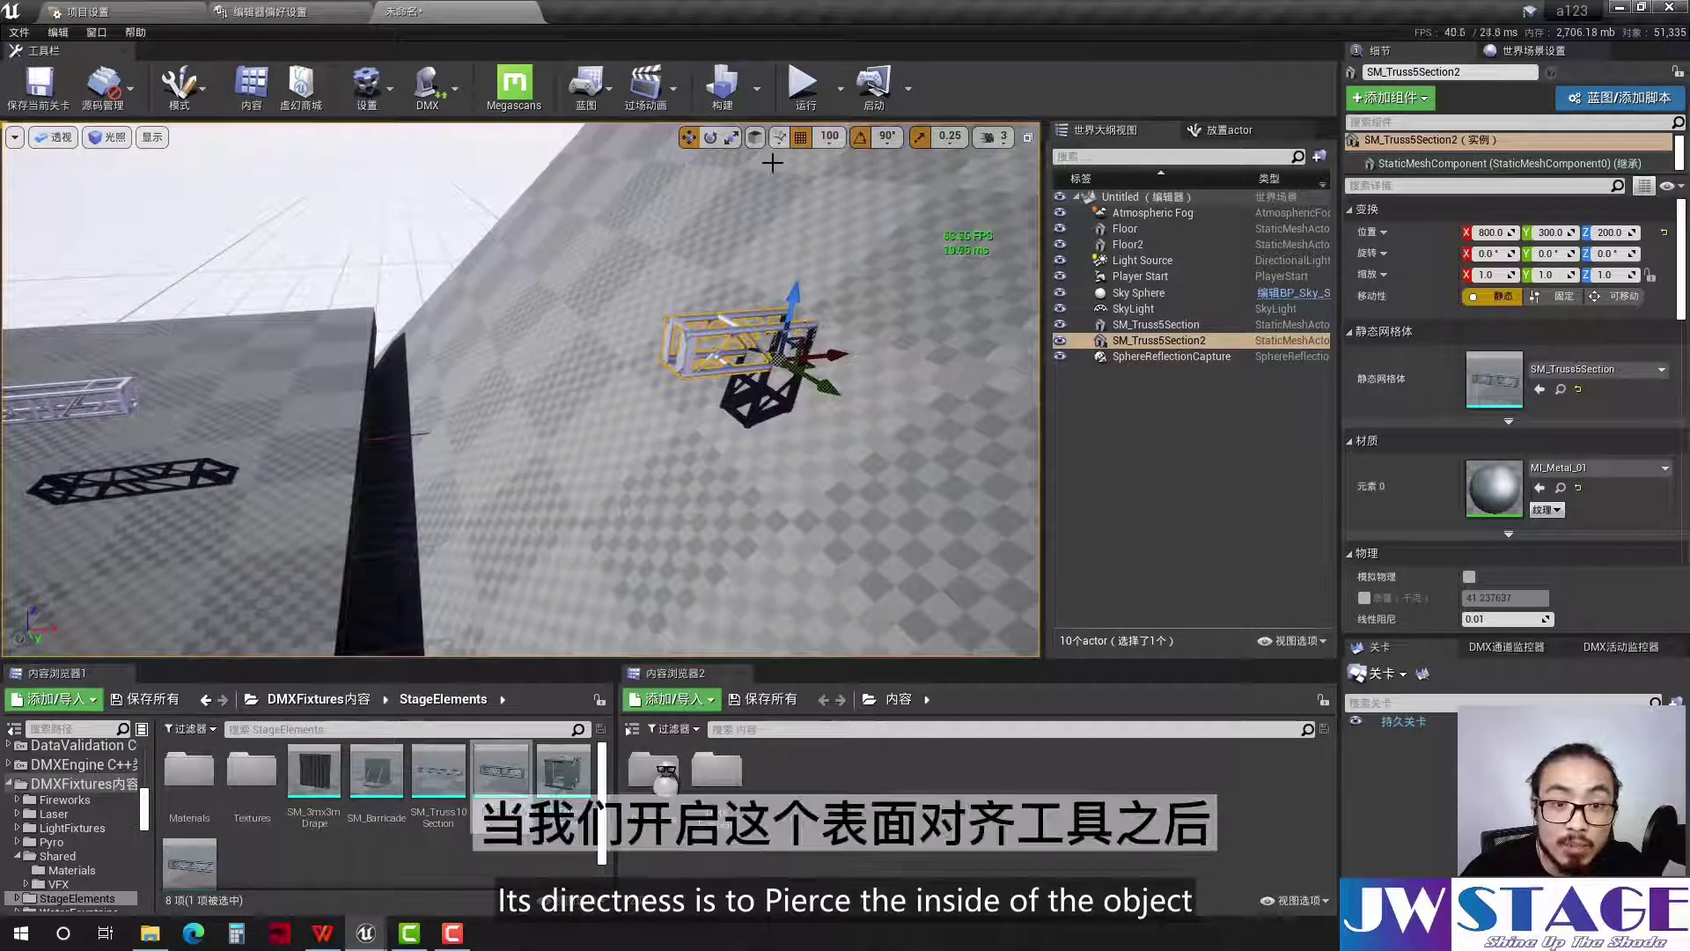
Turn on surface snapping and drop an SM_Truss5Section flush onto the tilted floor
click(779, 140)
click(780, 159)
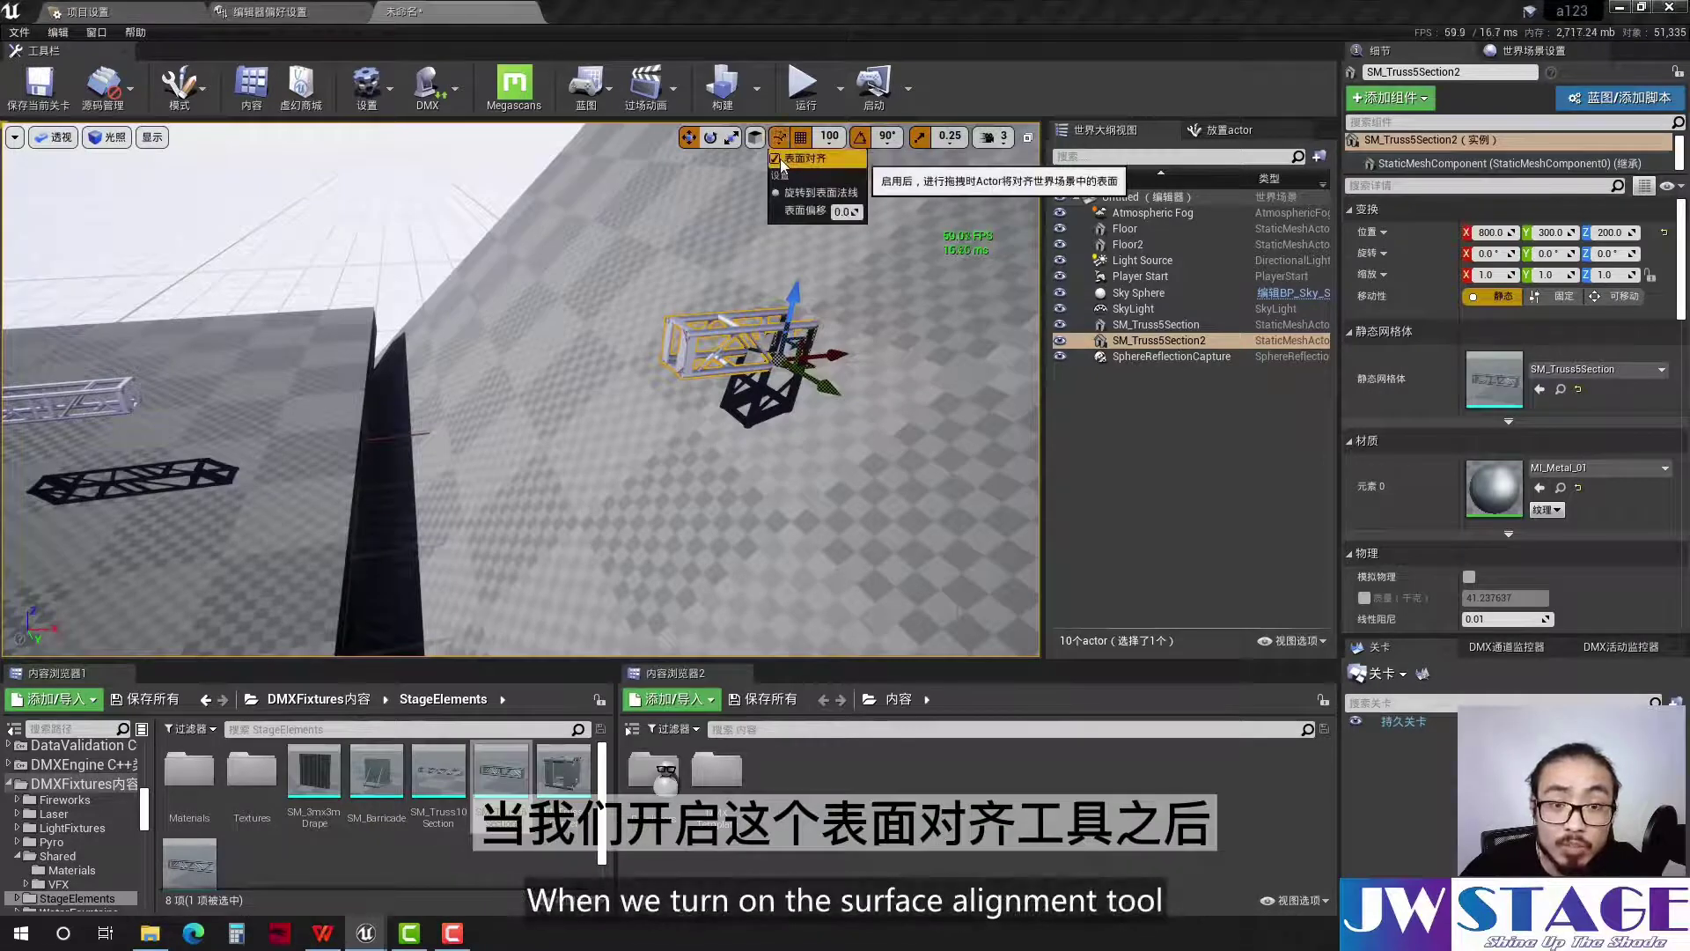
mouse_move(500, 770)
mouse_down()
mouse_move(830, 456)
mouse_move(866, 379)
mouse_up()
mouse_move(867, 379)
right_down()
mouse_move(691, 515)
mouse_move(616, 423)
mouse_move(493, 370)
right_up()
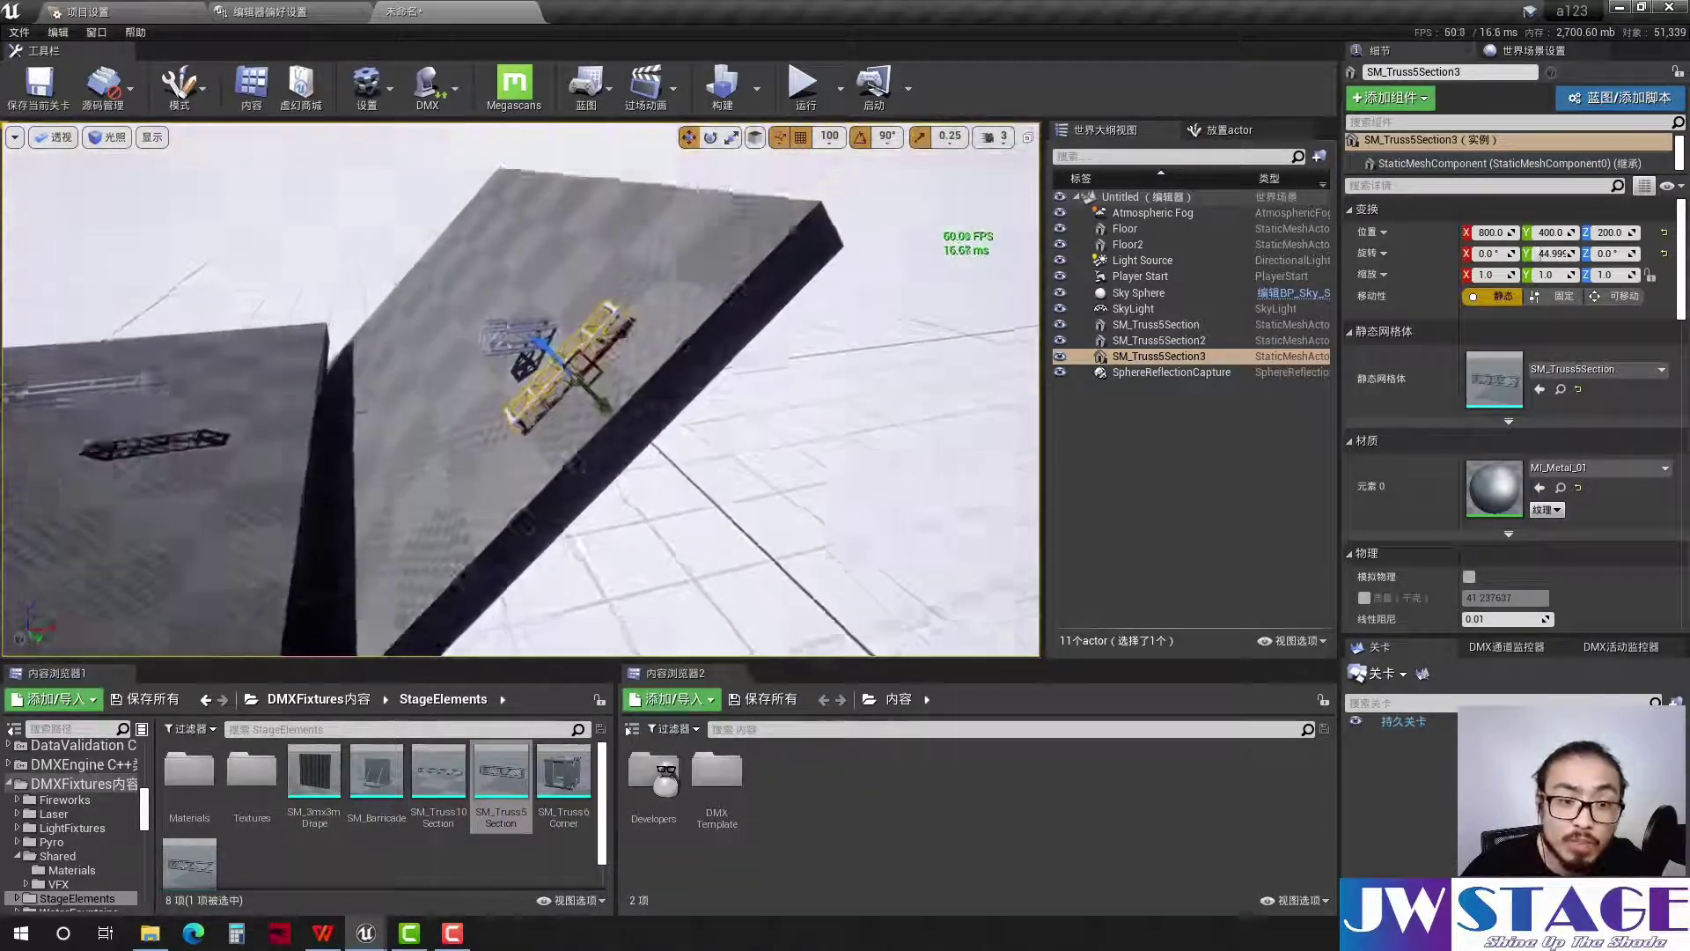
right_drag(611, 370, 611, 370)
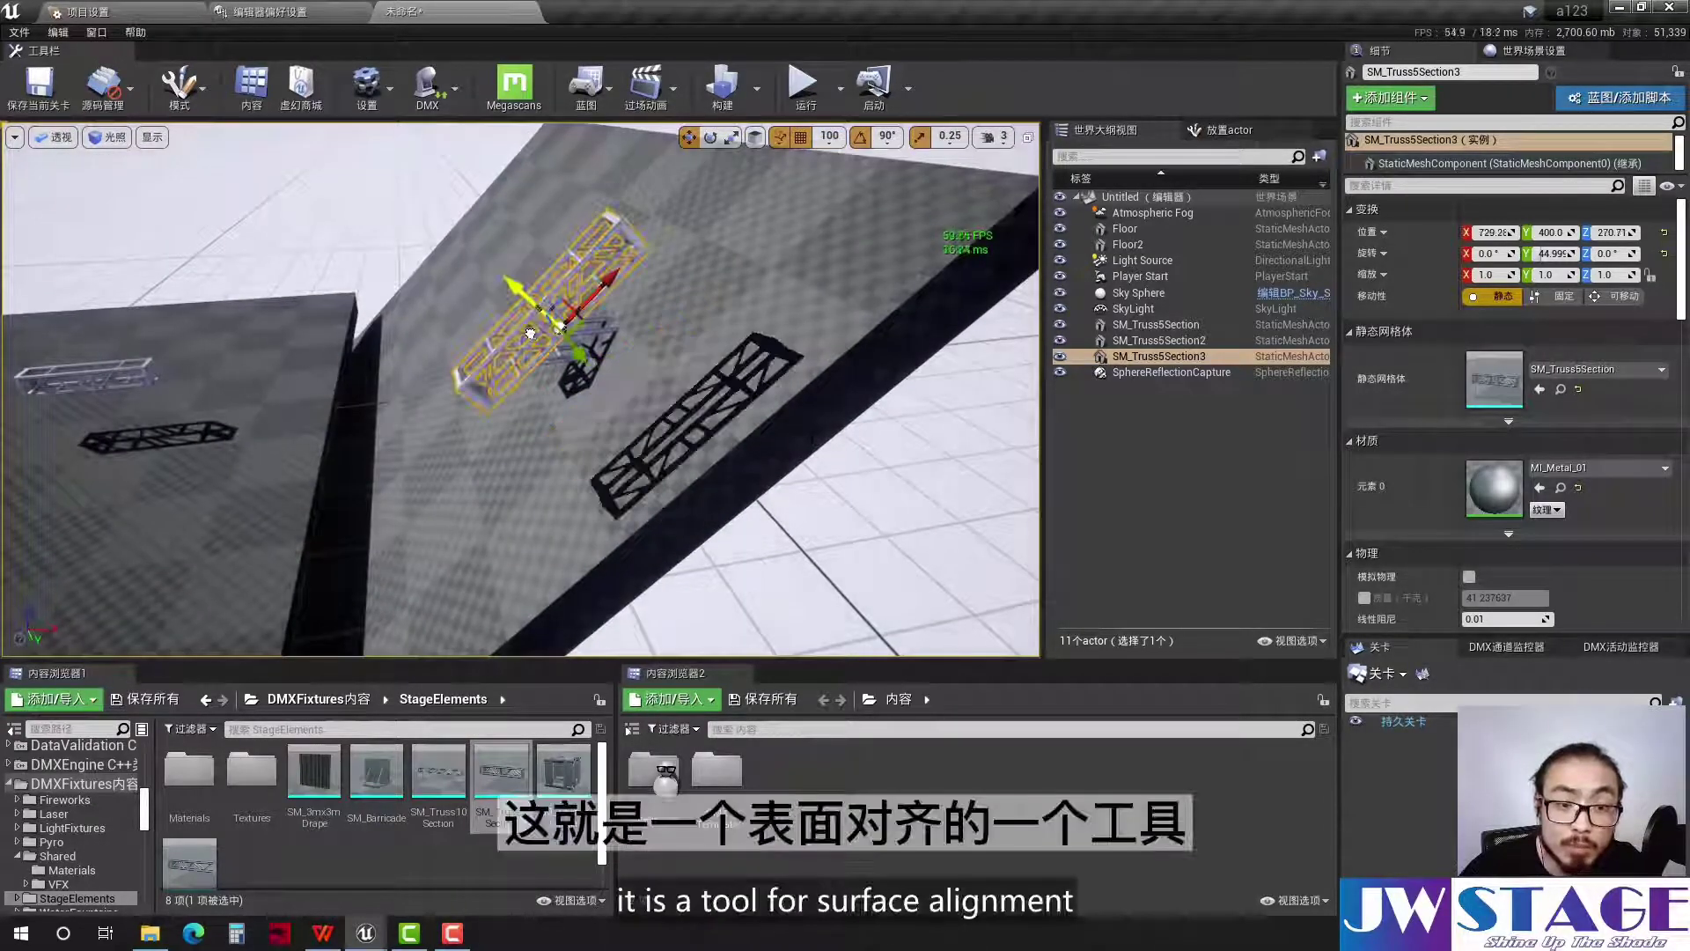
Reduce the grid snap size from 100 to 1
click(830, 136)
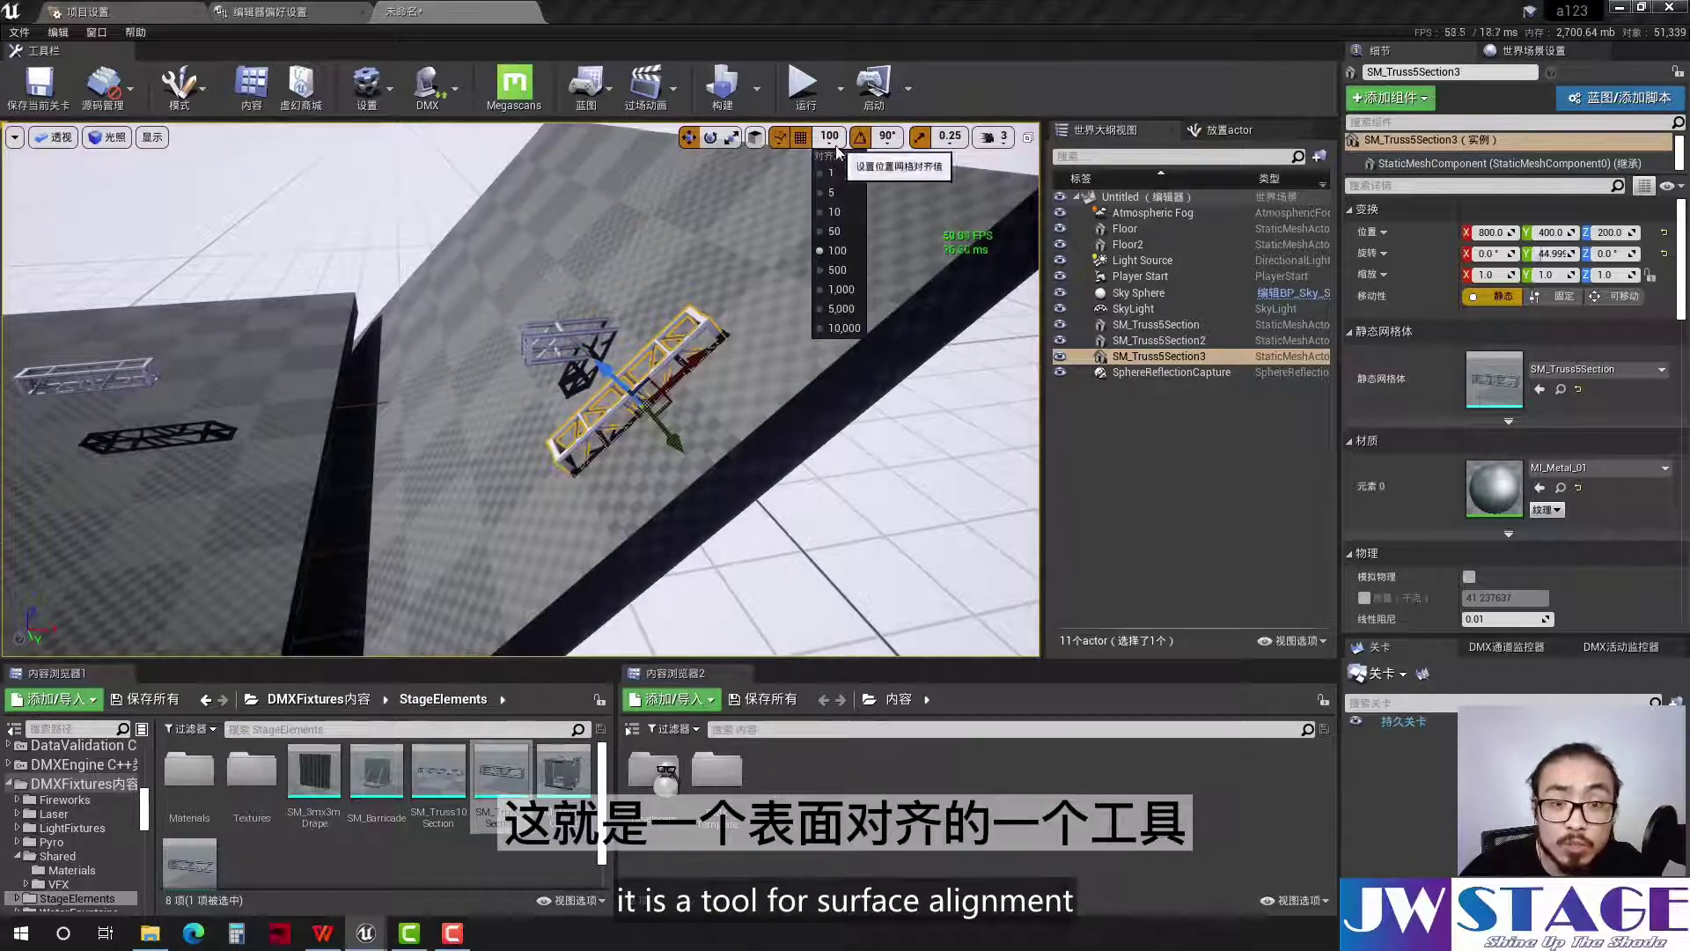
click(831, 170)
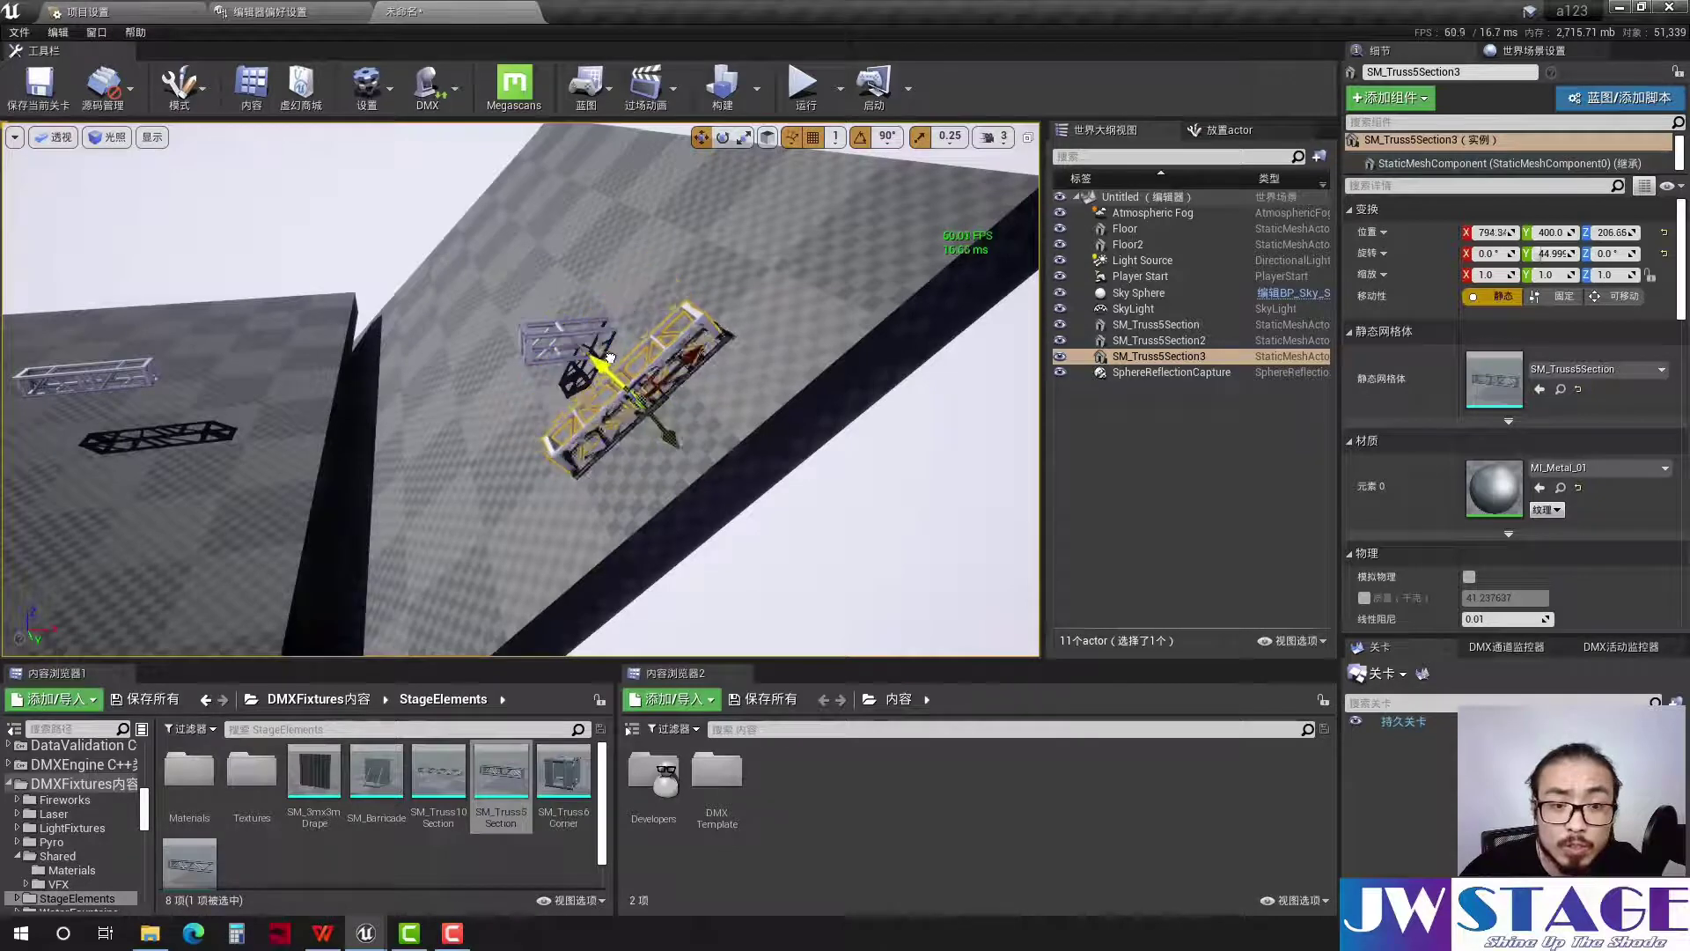
right_drag(664, 376, 698, 313)
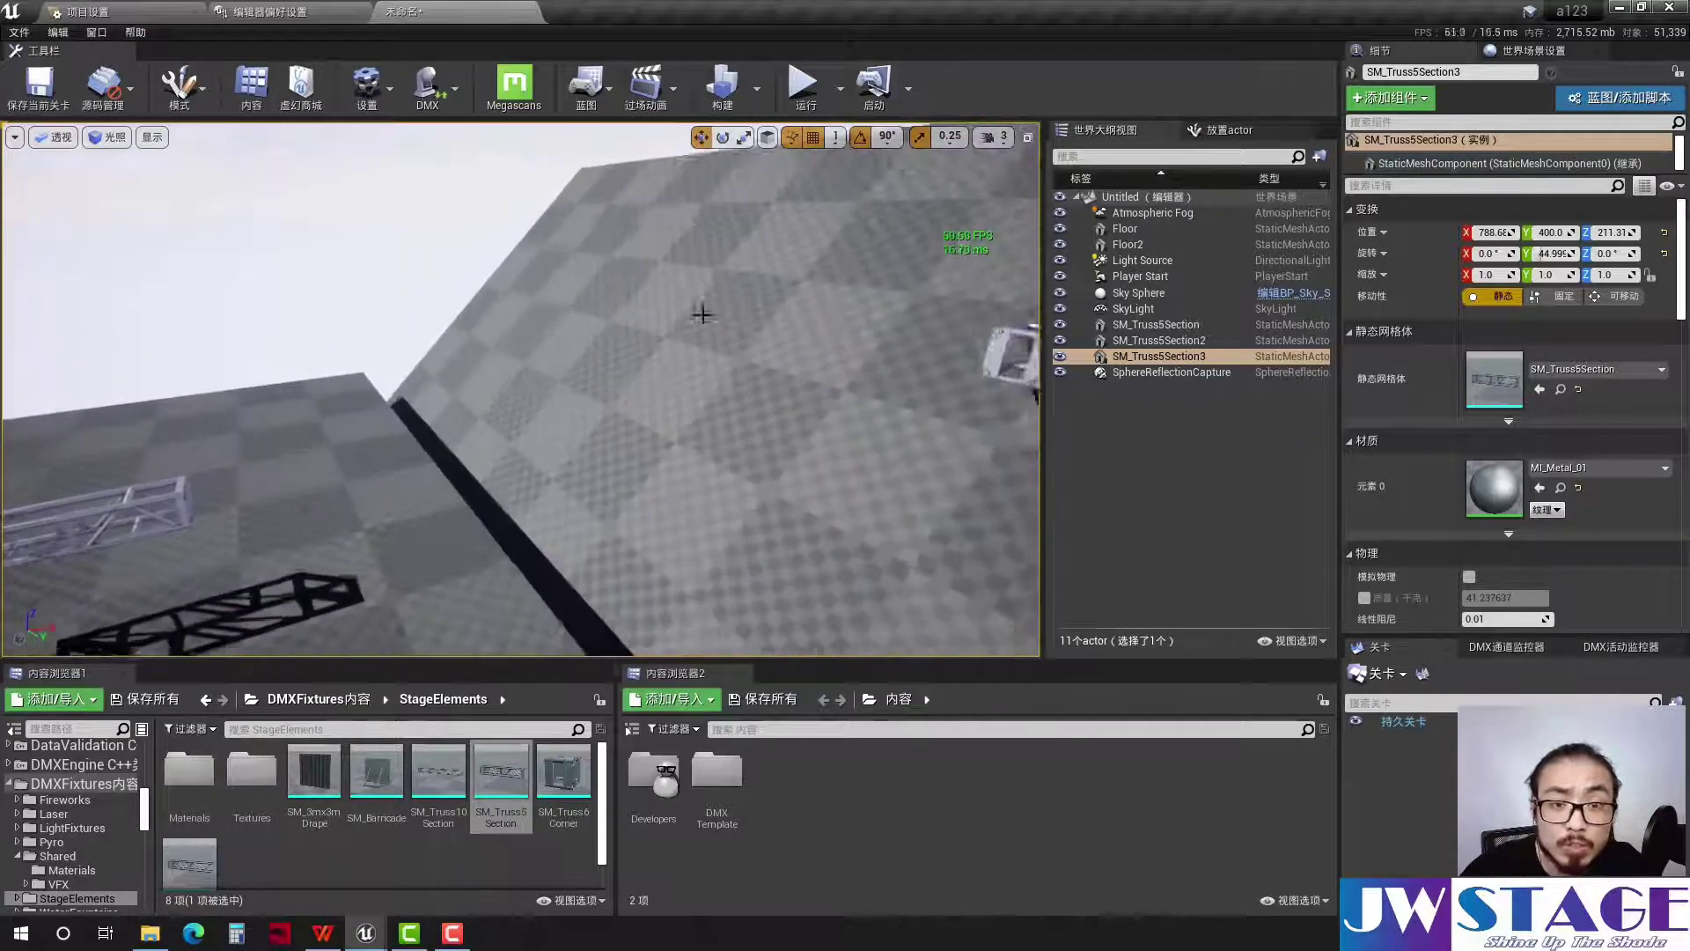
click(790, 136)
right_drag(769, 196, 717, 378)
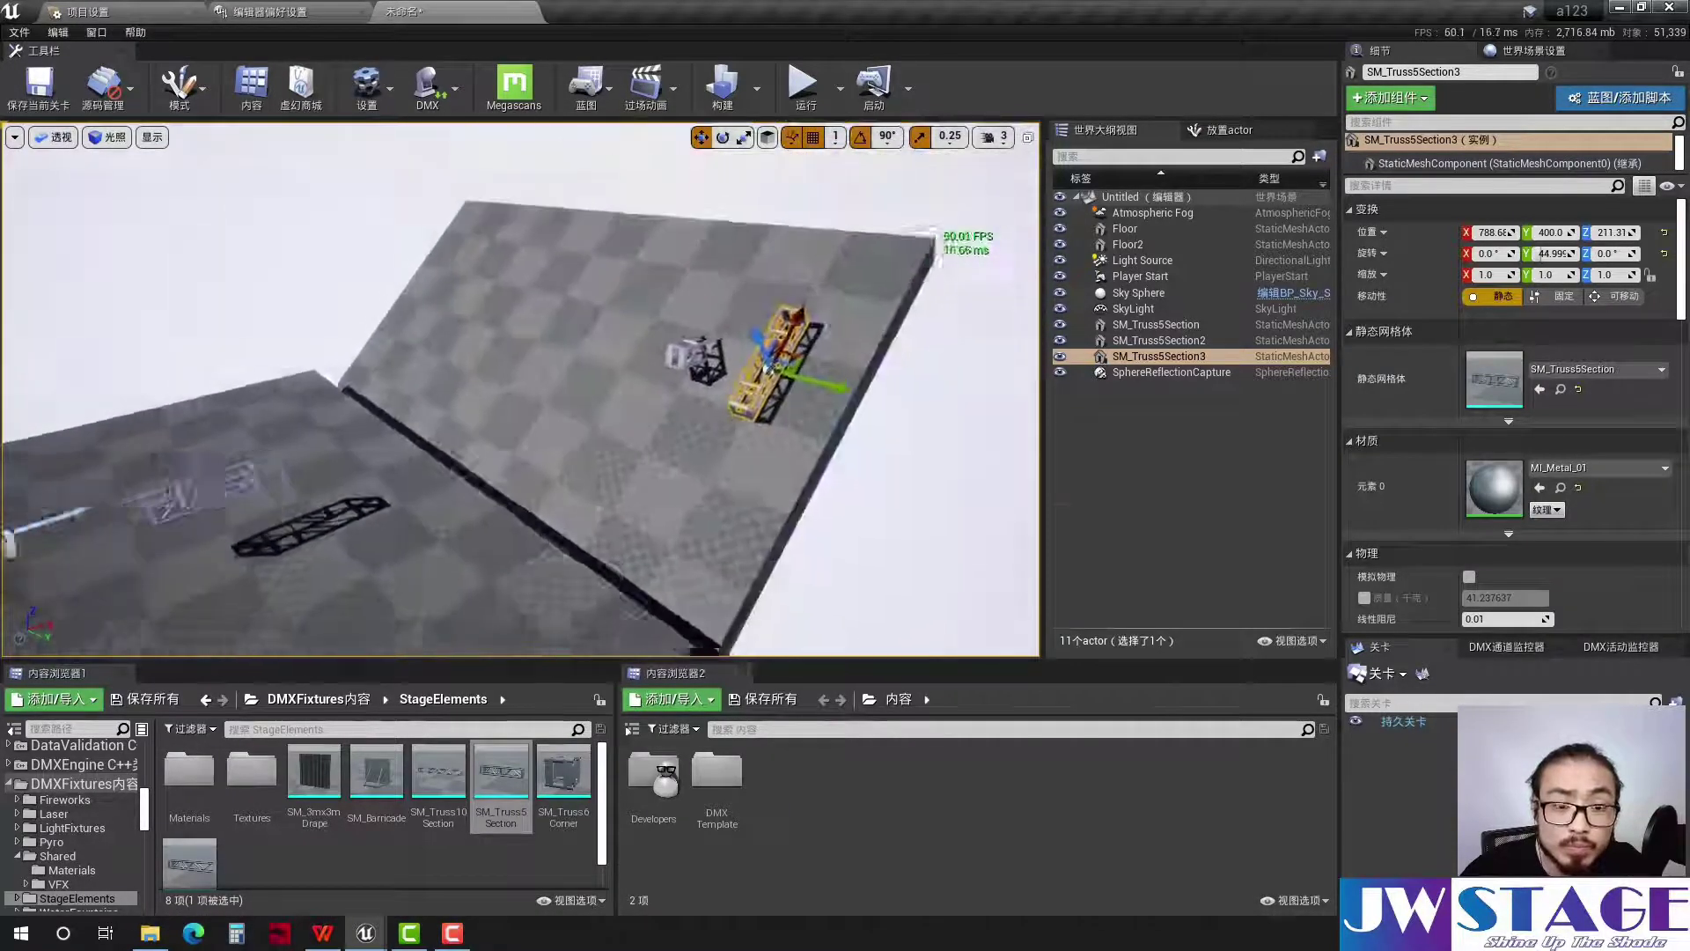
Delete the tilted Floor2 copy, SM_Truss5Section2 and the upright truss SM_Truss5Section3
click(819, 308)
ctrl+click(617, 264)
key(Delete)
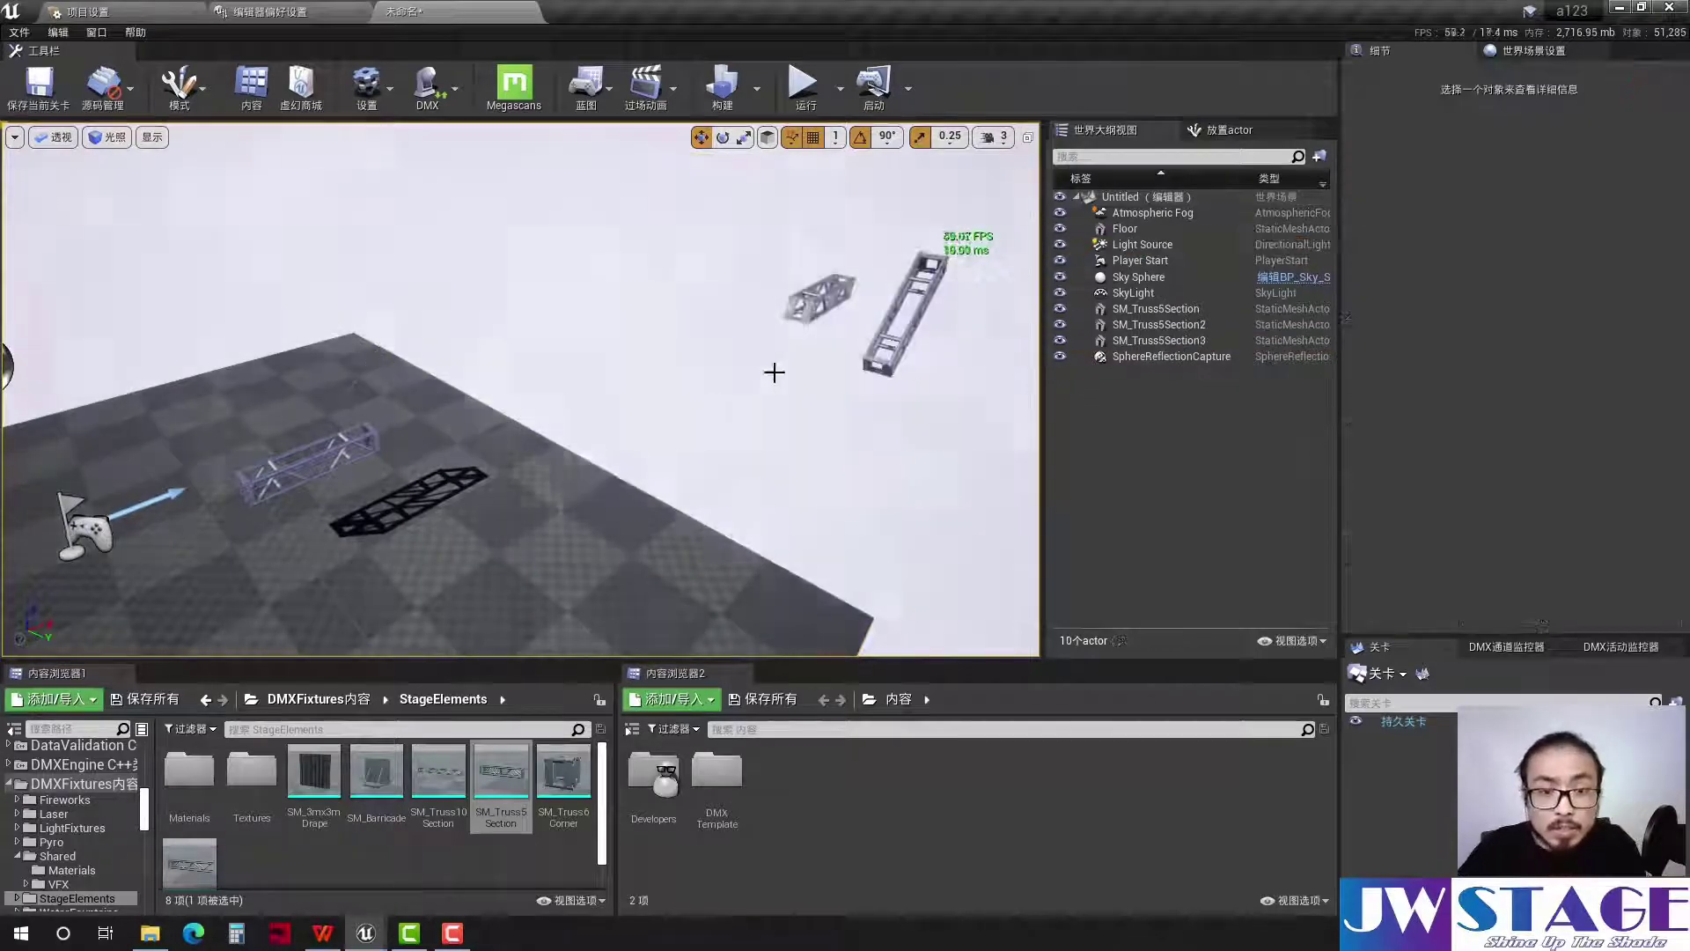
click(887, 337)
key(Delete)
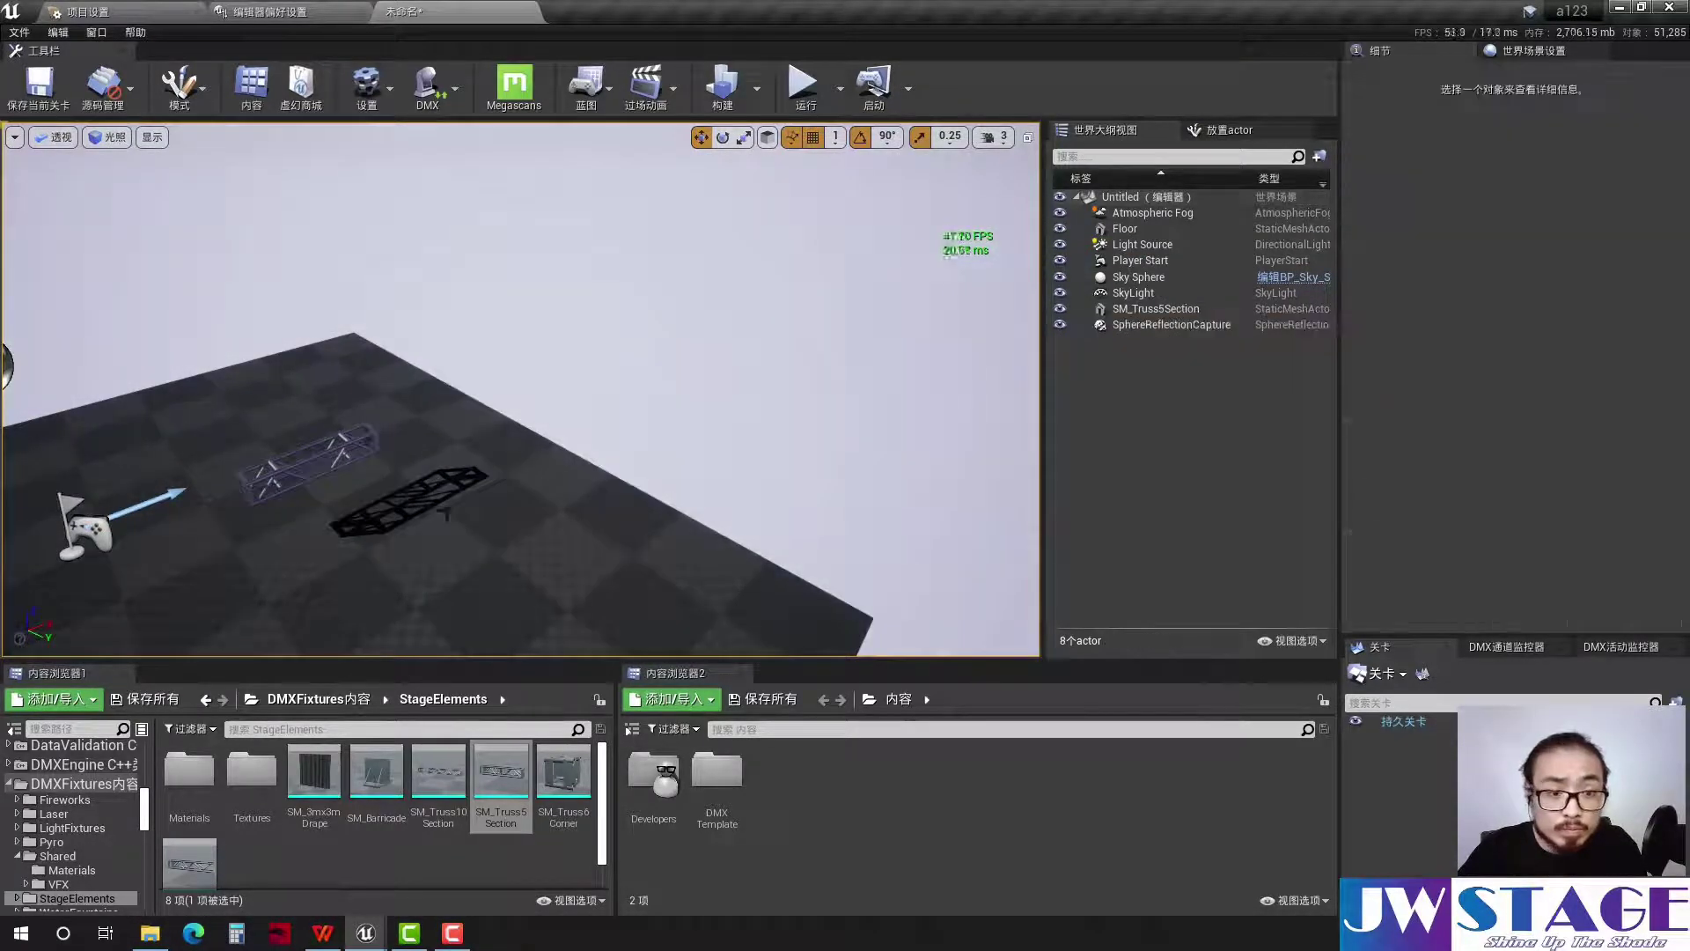
Delete the remaining flat truss SM_Truss5Section, leaving the seven original actors
click(312, 452)
click(306, 462)
key(Delete)
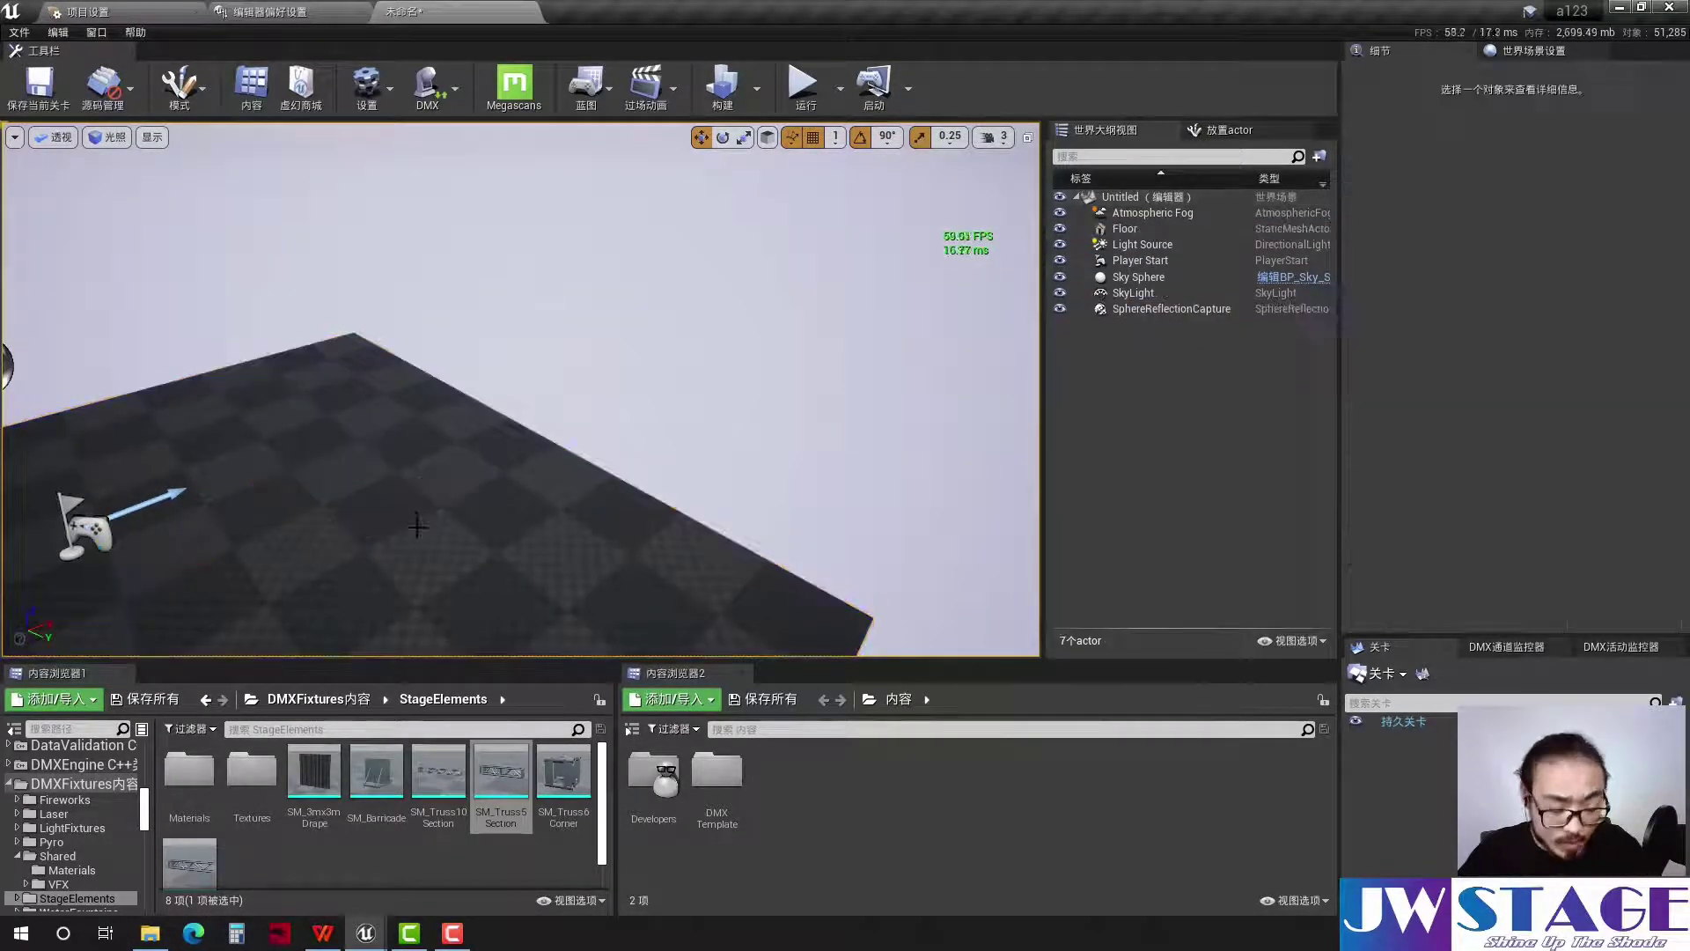
mouse_move(406, 523)
right_down()
mouse_move(414, 493)
mouse_move(458, 475)
right_up()
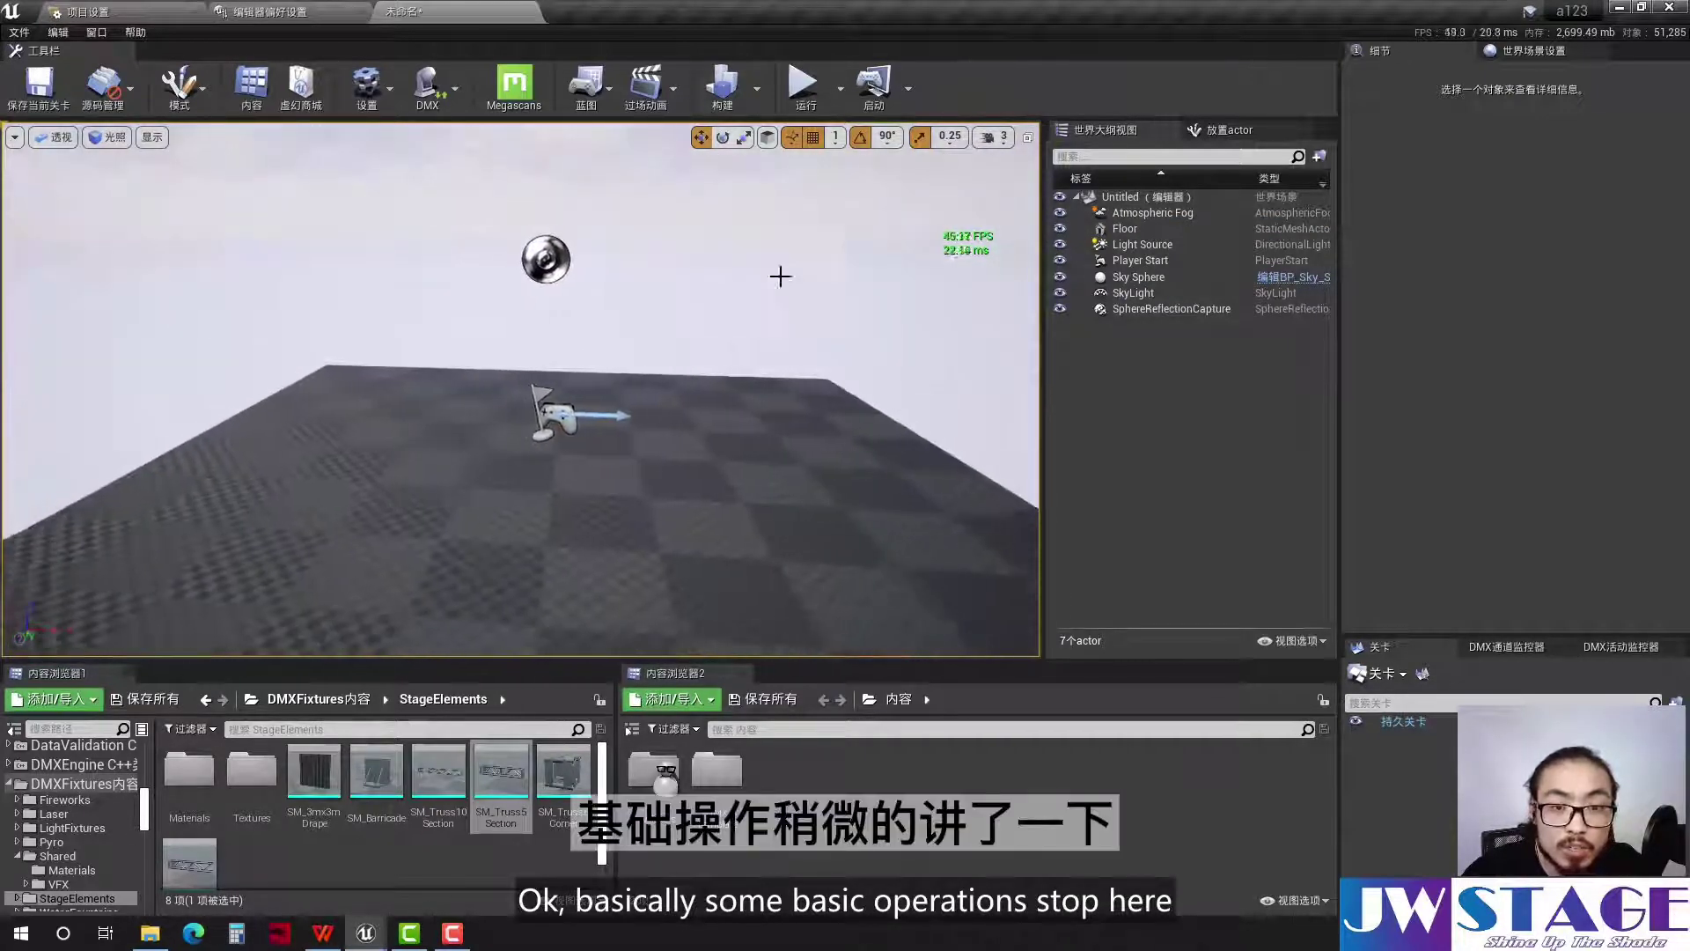
click(791, 139)
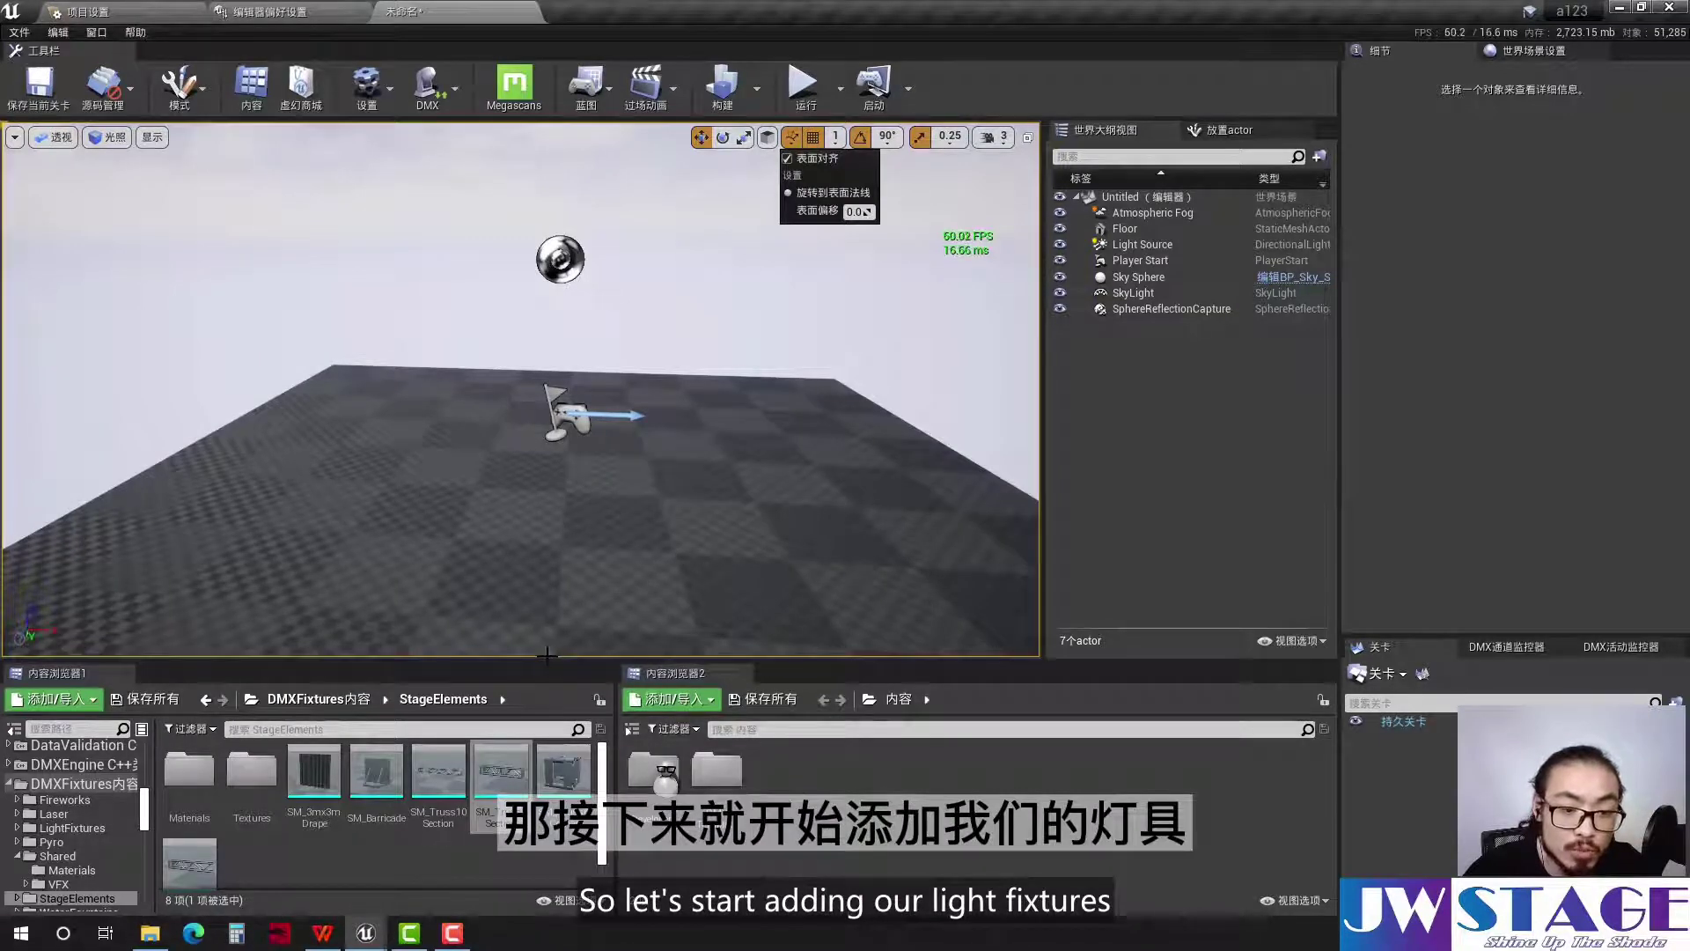
Enlarge the Content Browser and open DMXFixtures > LightFixtures to list the fixture blueprints
drag(546, 655, 547, 473)
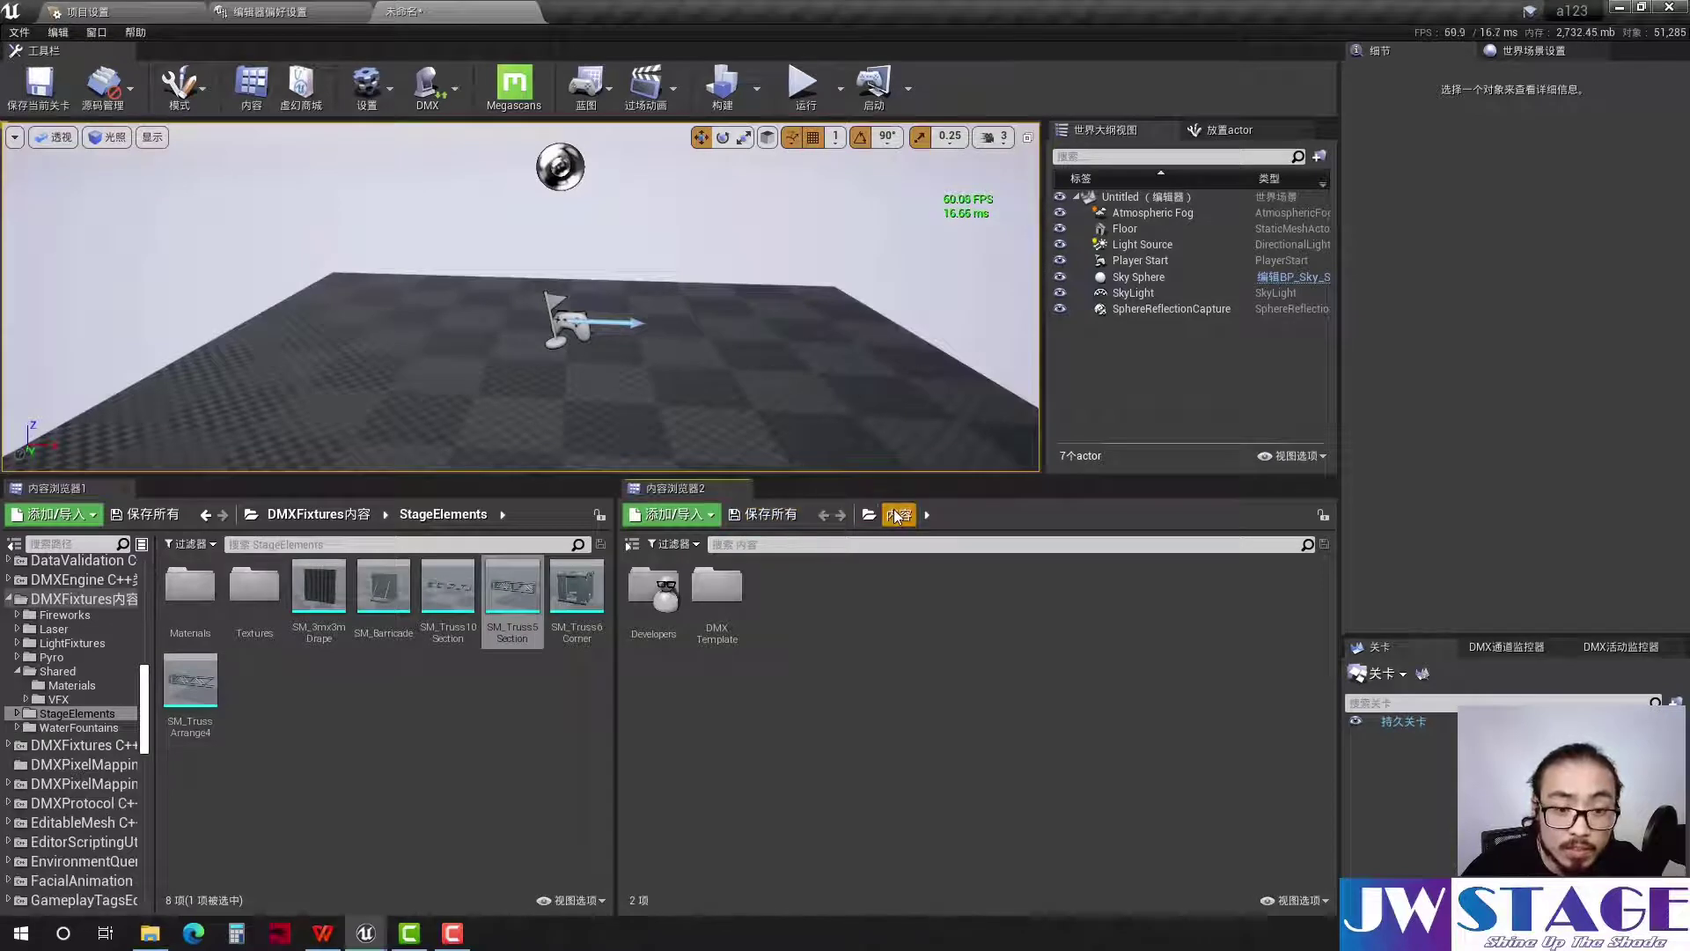
drag(528, 352, 528, 396)
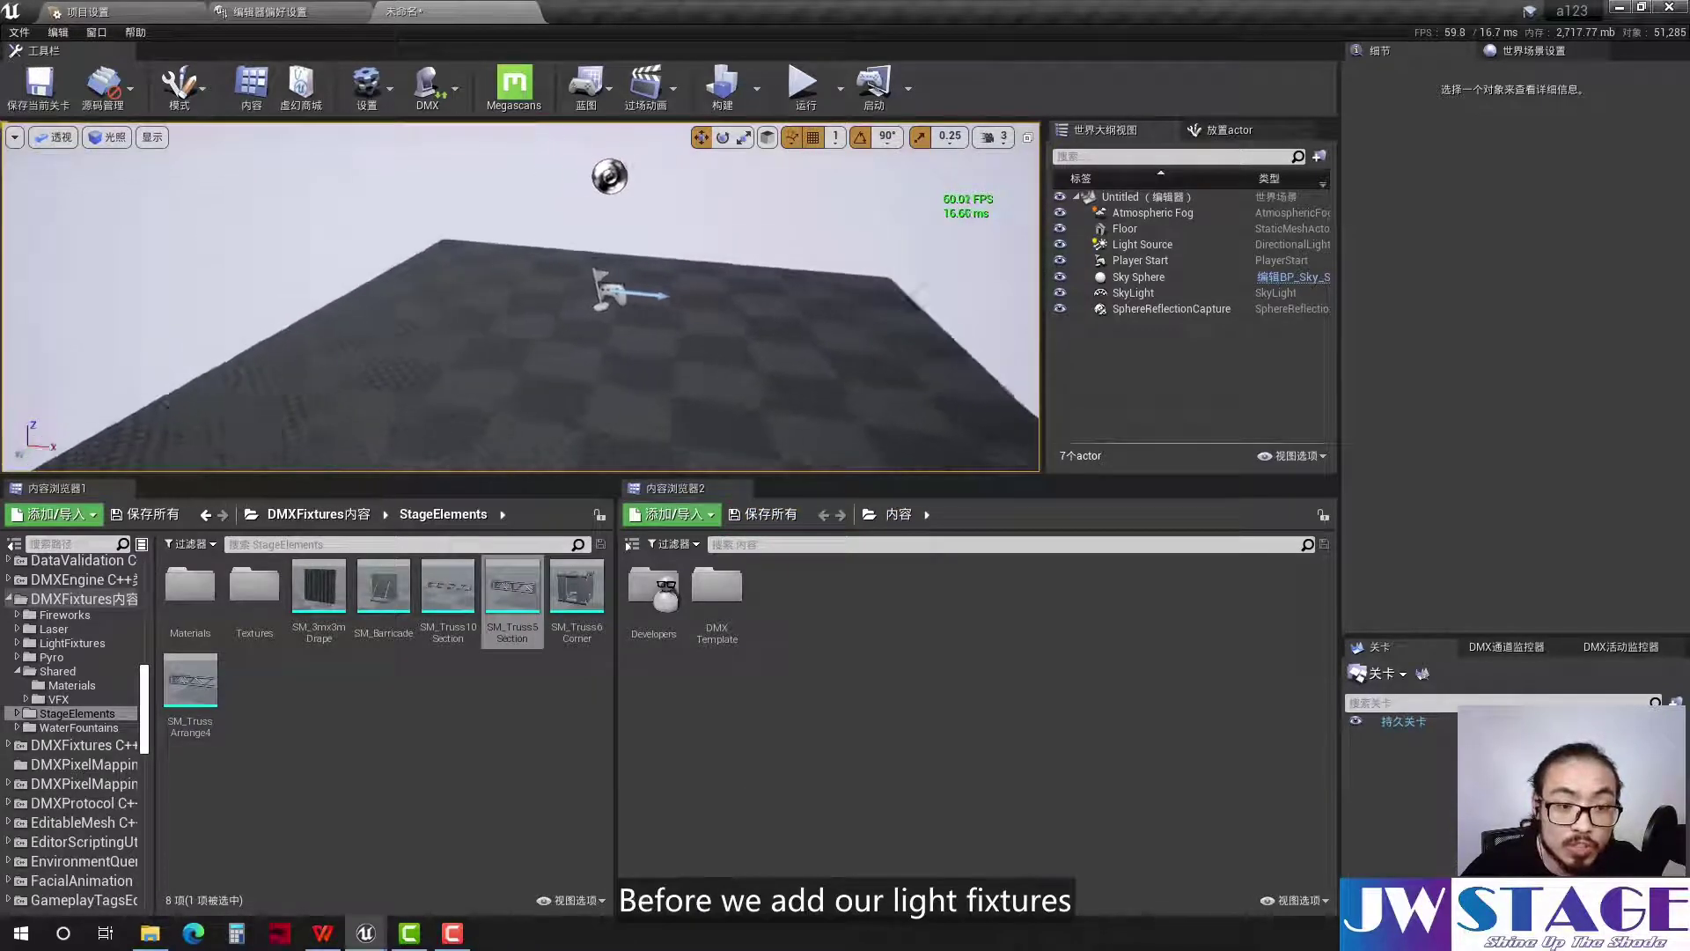
click(303, 512)
double_click(307, 632)
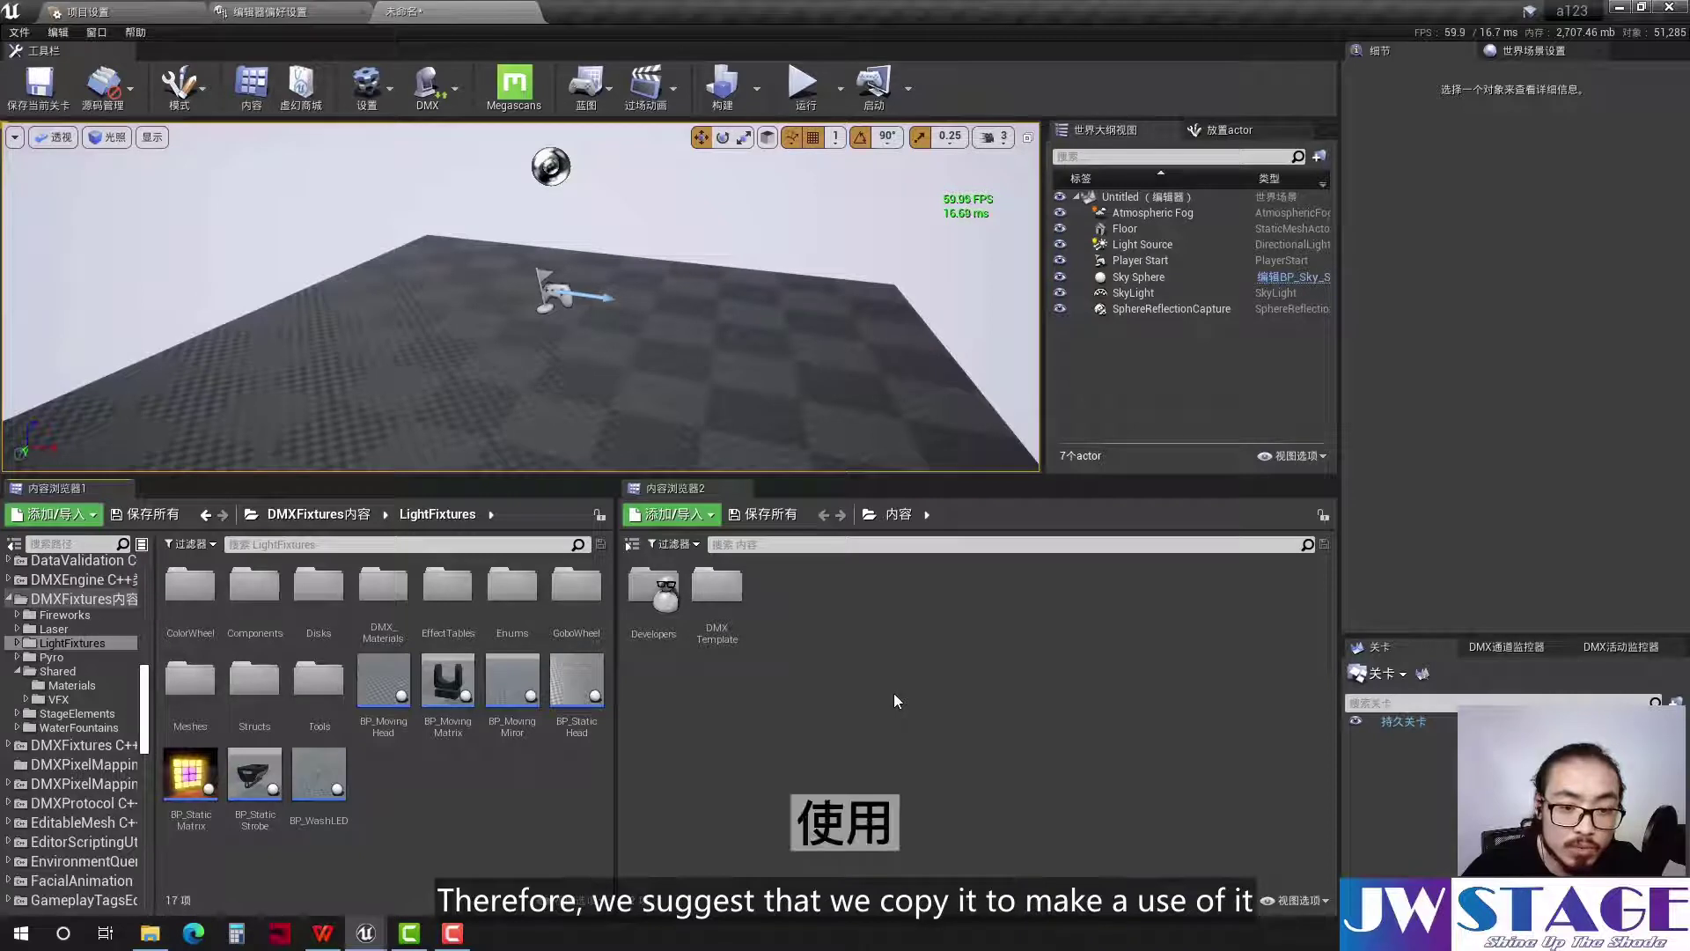
Create a new folder named BP_fix in Content
right_click(853, 657)
click(931, 128)
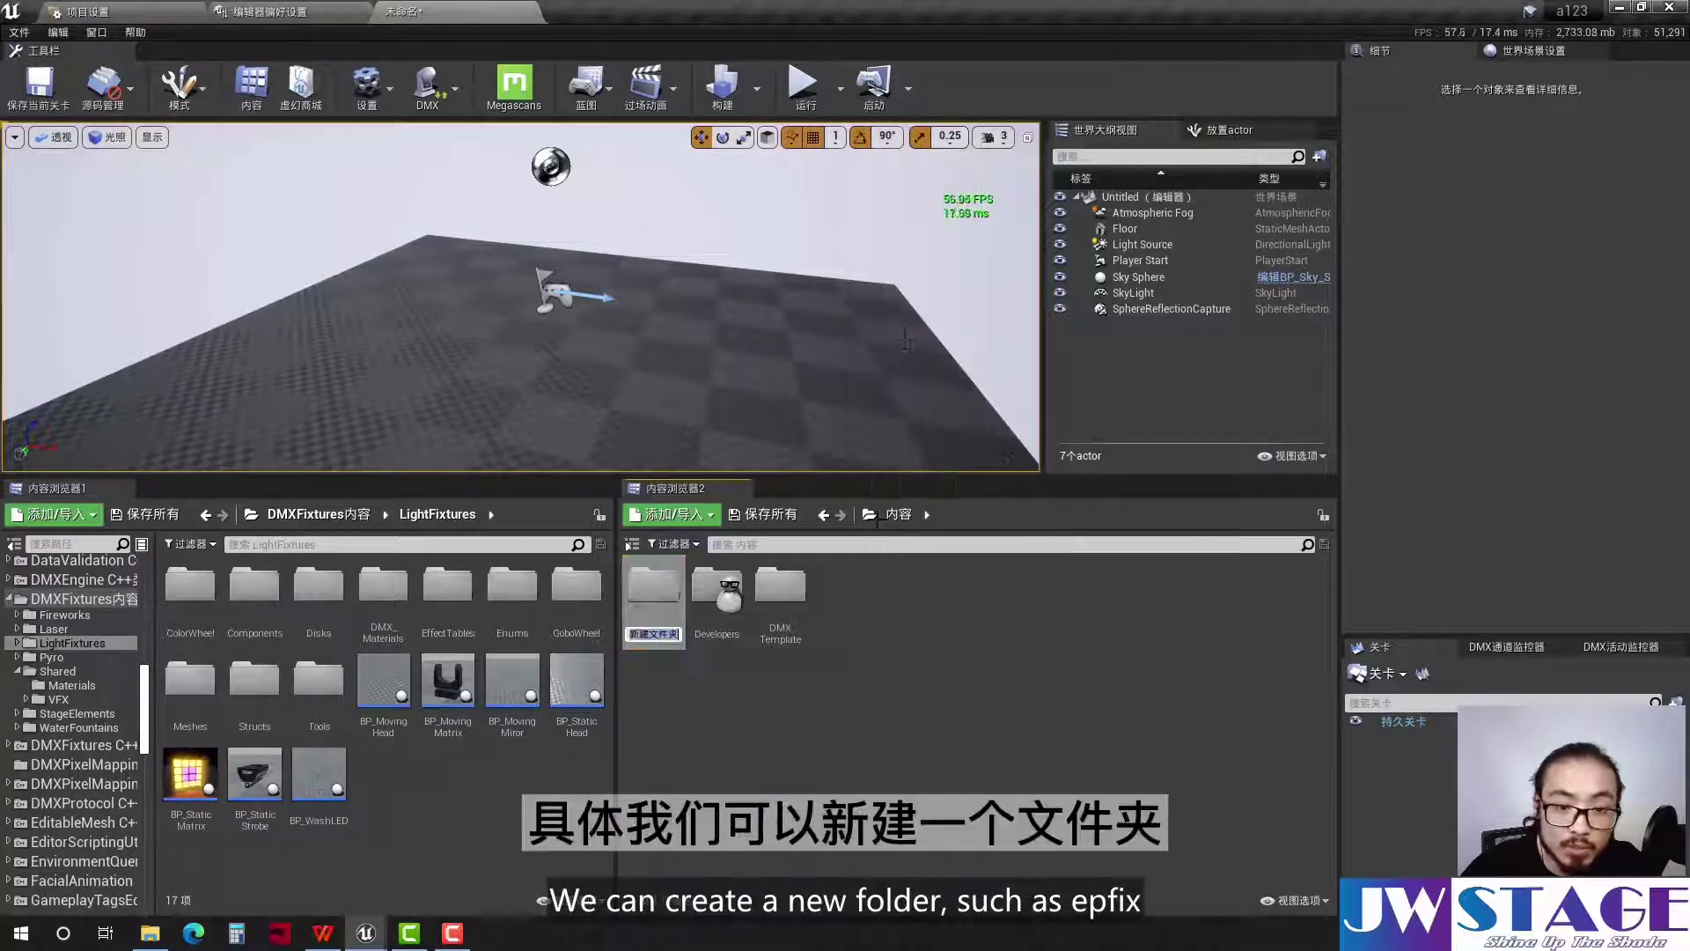
text(eP)
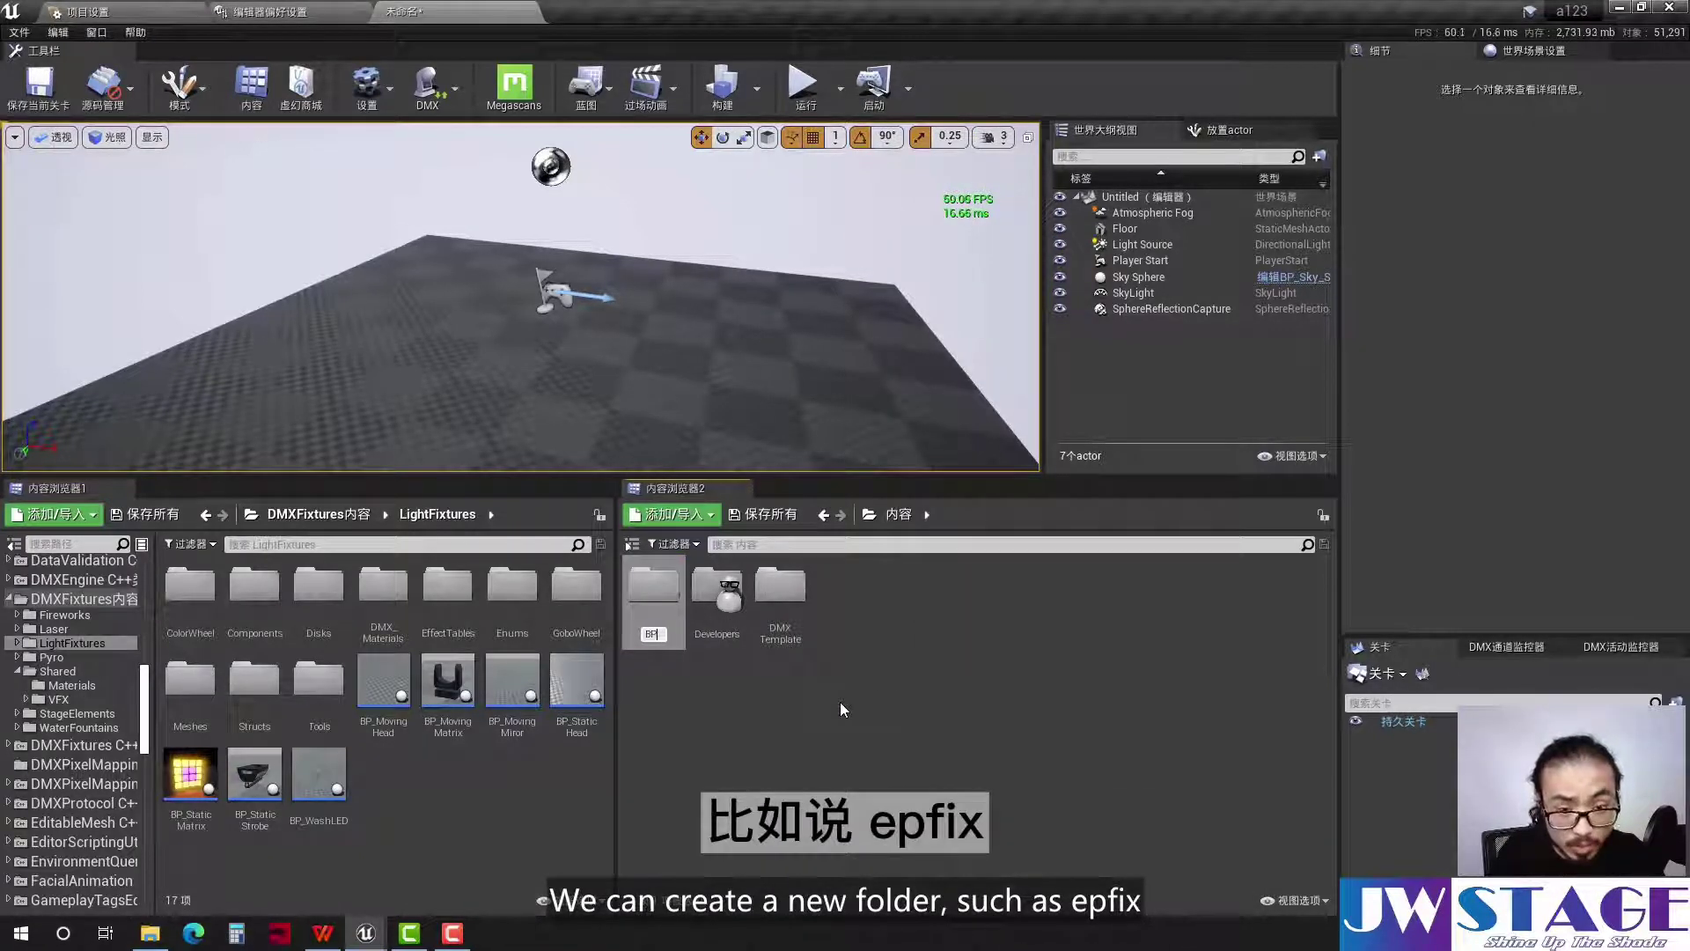
text(_)
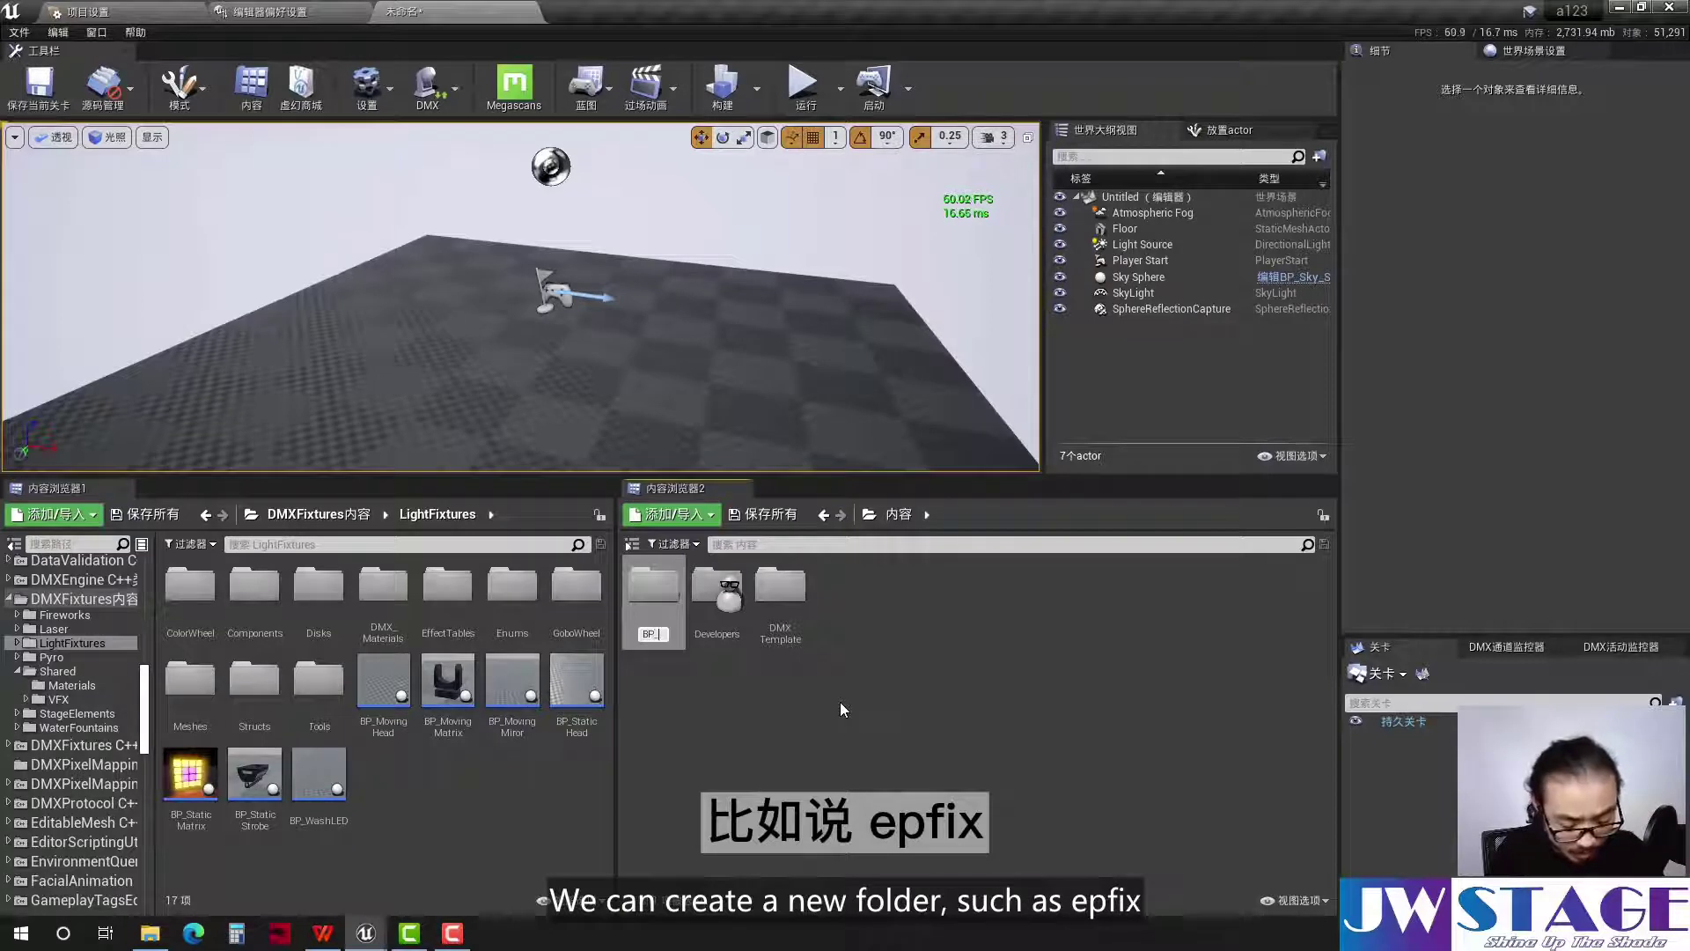
text(fix)
key(Return)
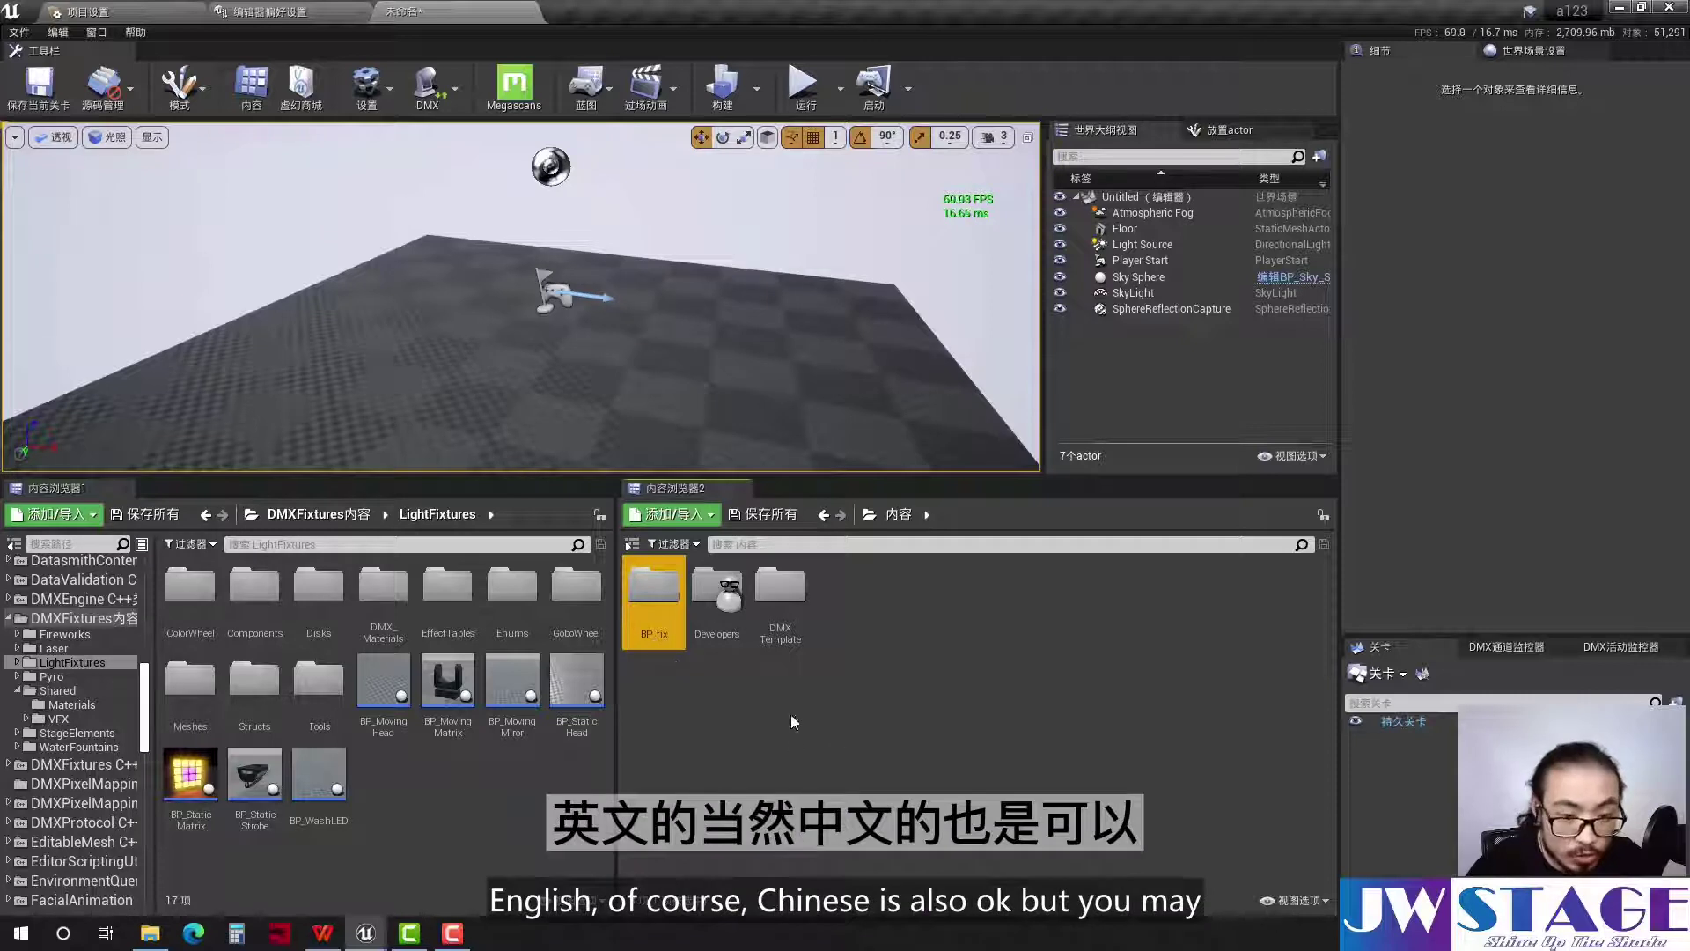
Abandon an invalid Chinese rename so the folder stays BP_fix, then open it
click(659, 634)
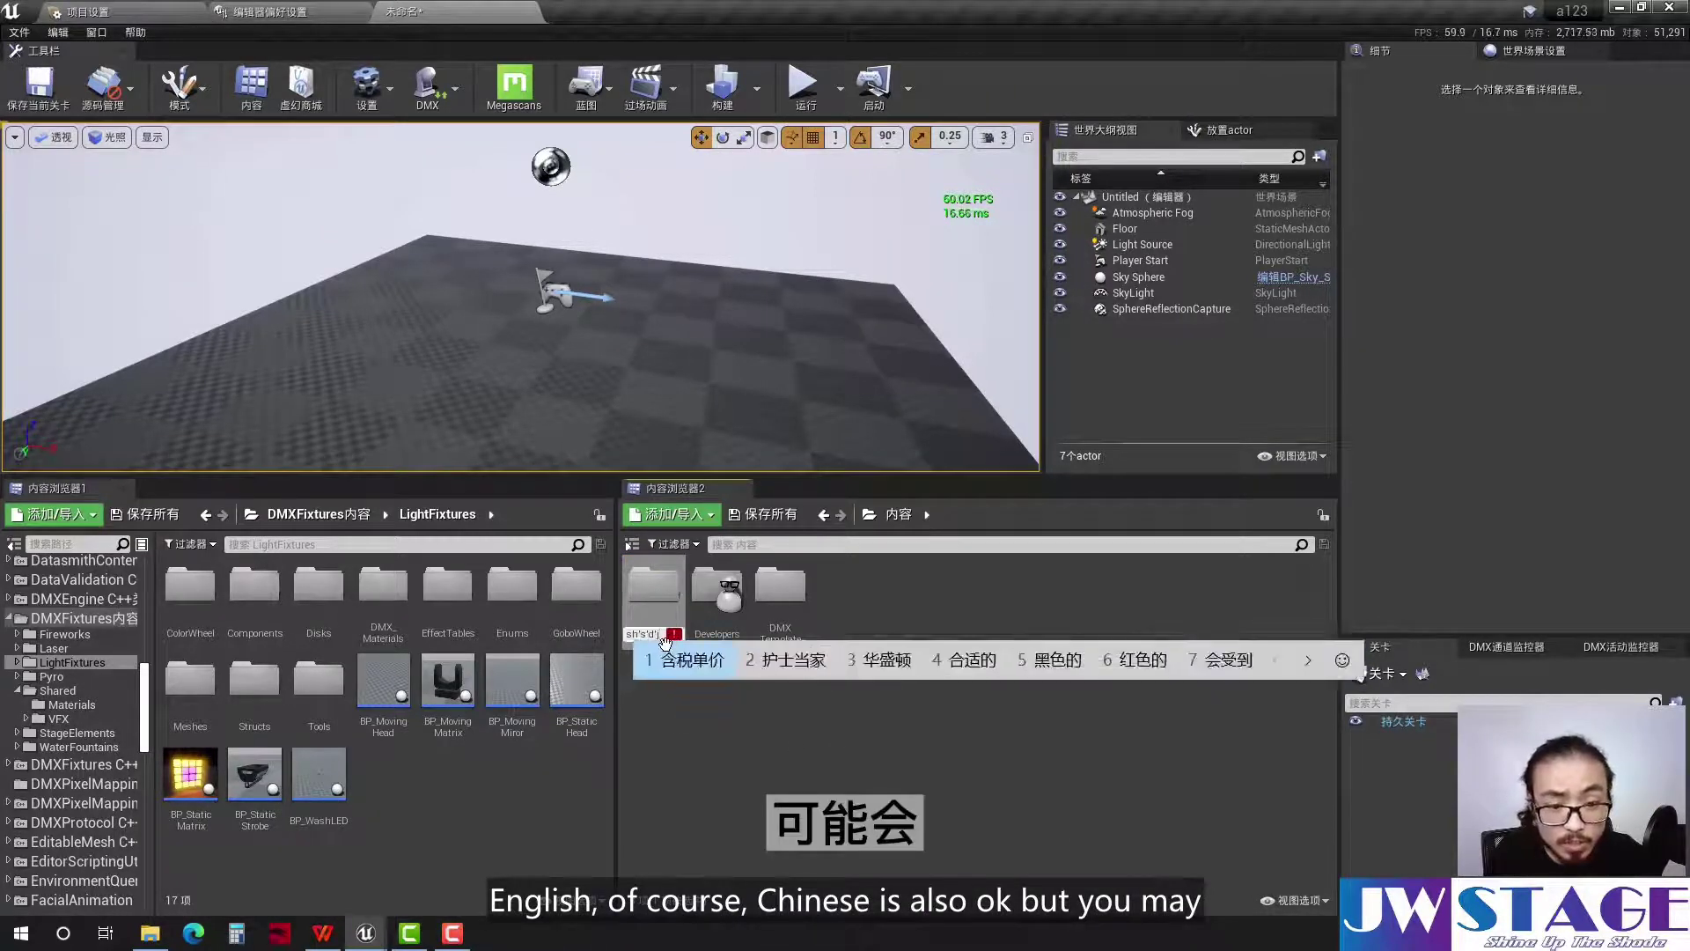
text(锁单价sd)
key(Return)
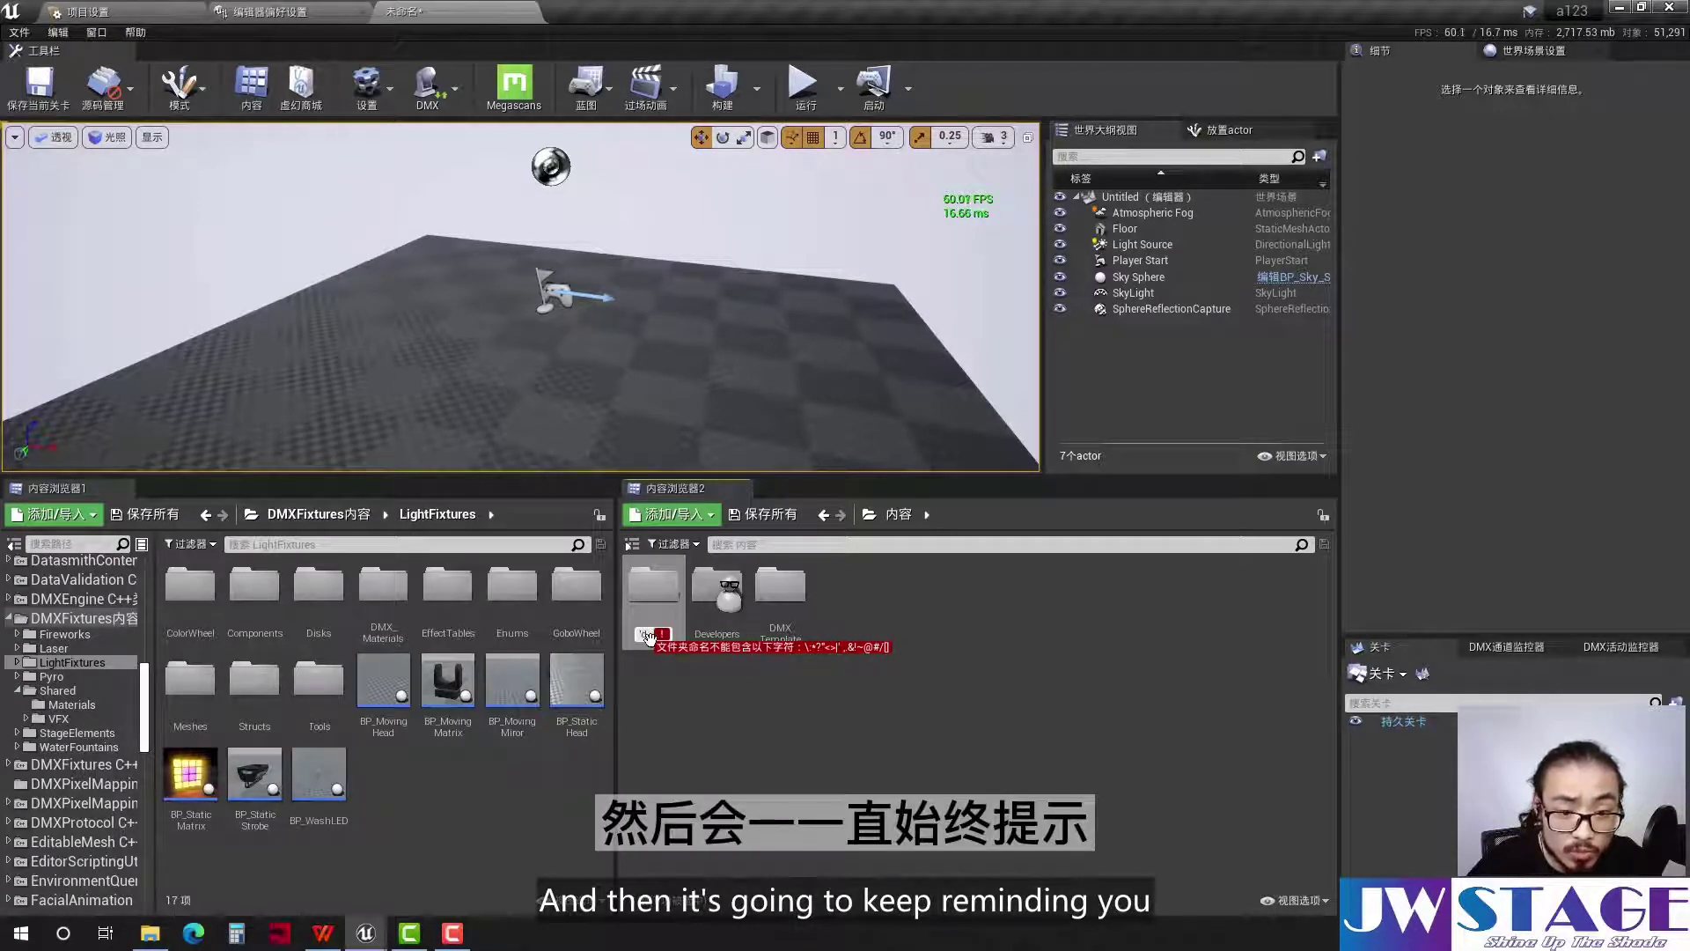
click(661, 643)
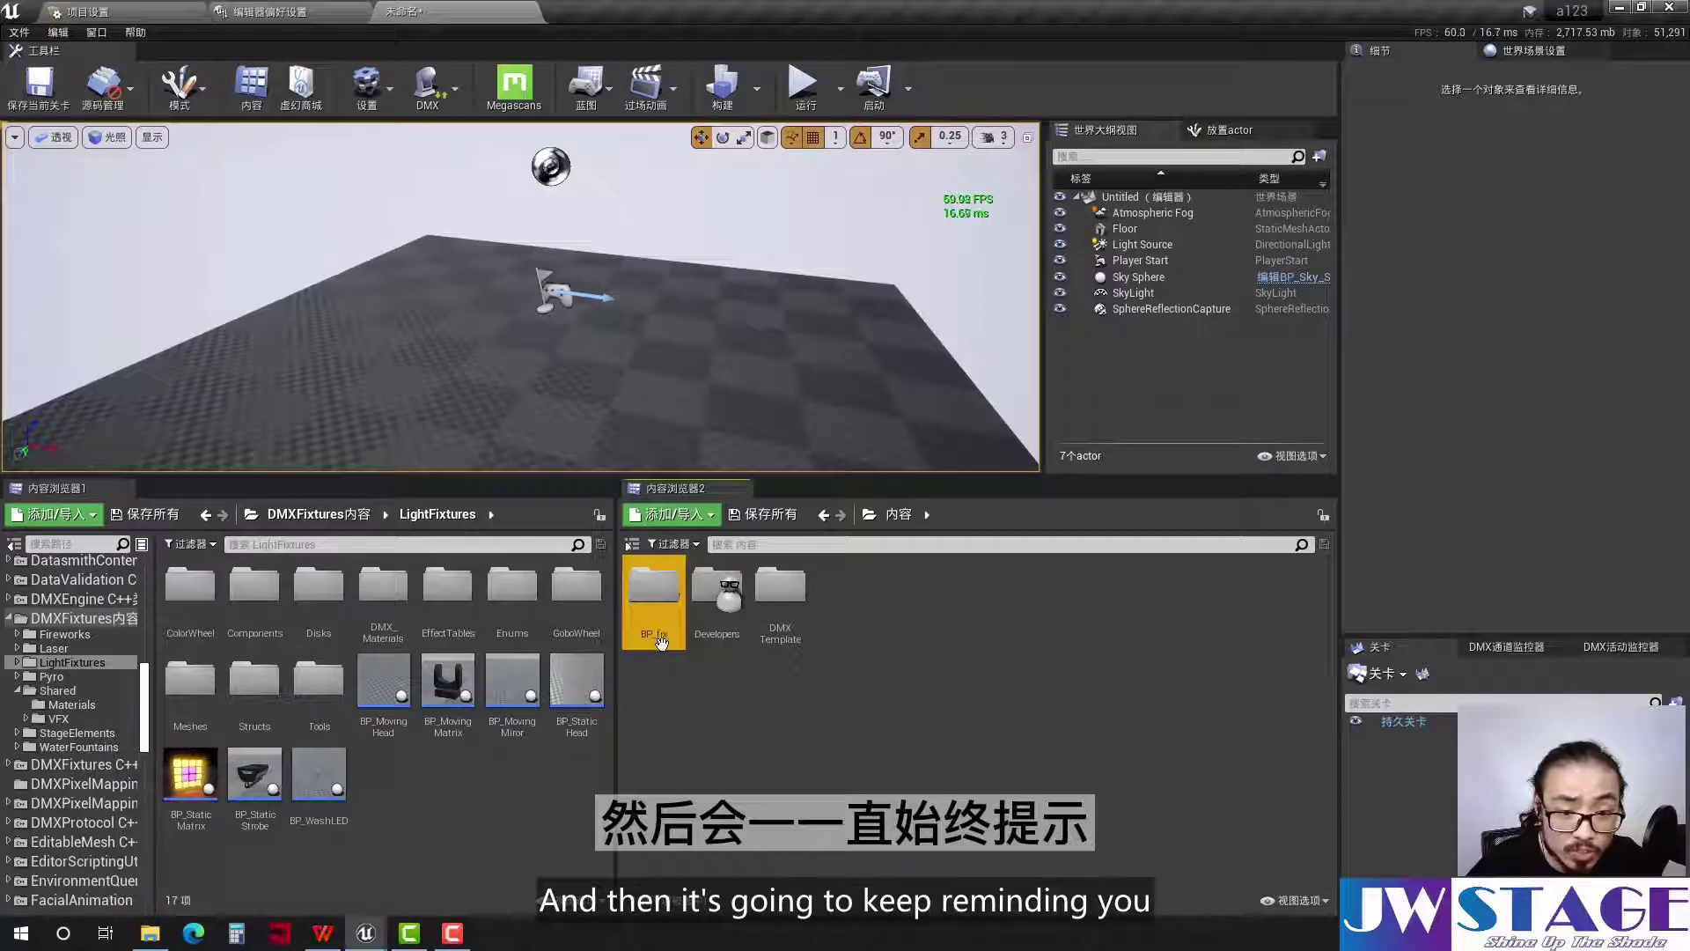
click(685, 709)
double_click(653, 585)
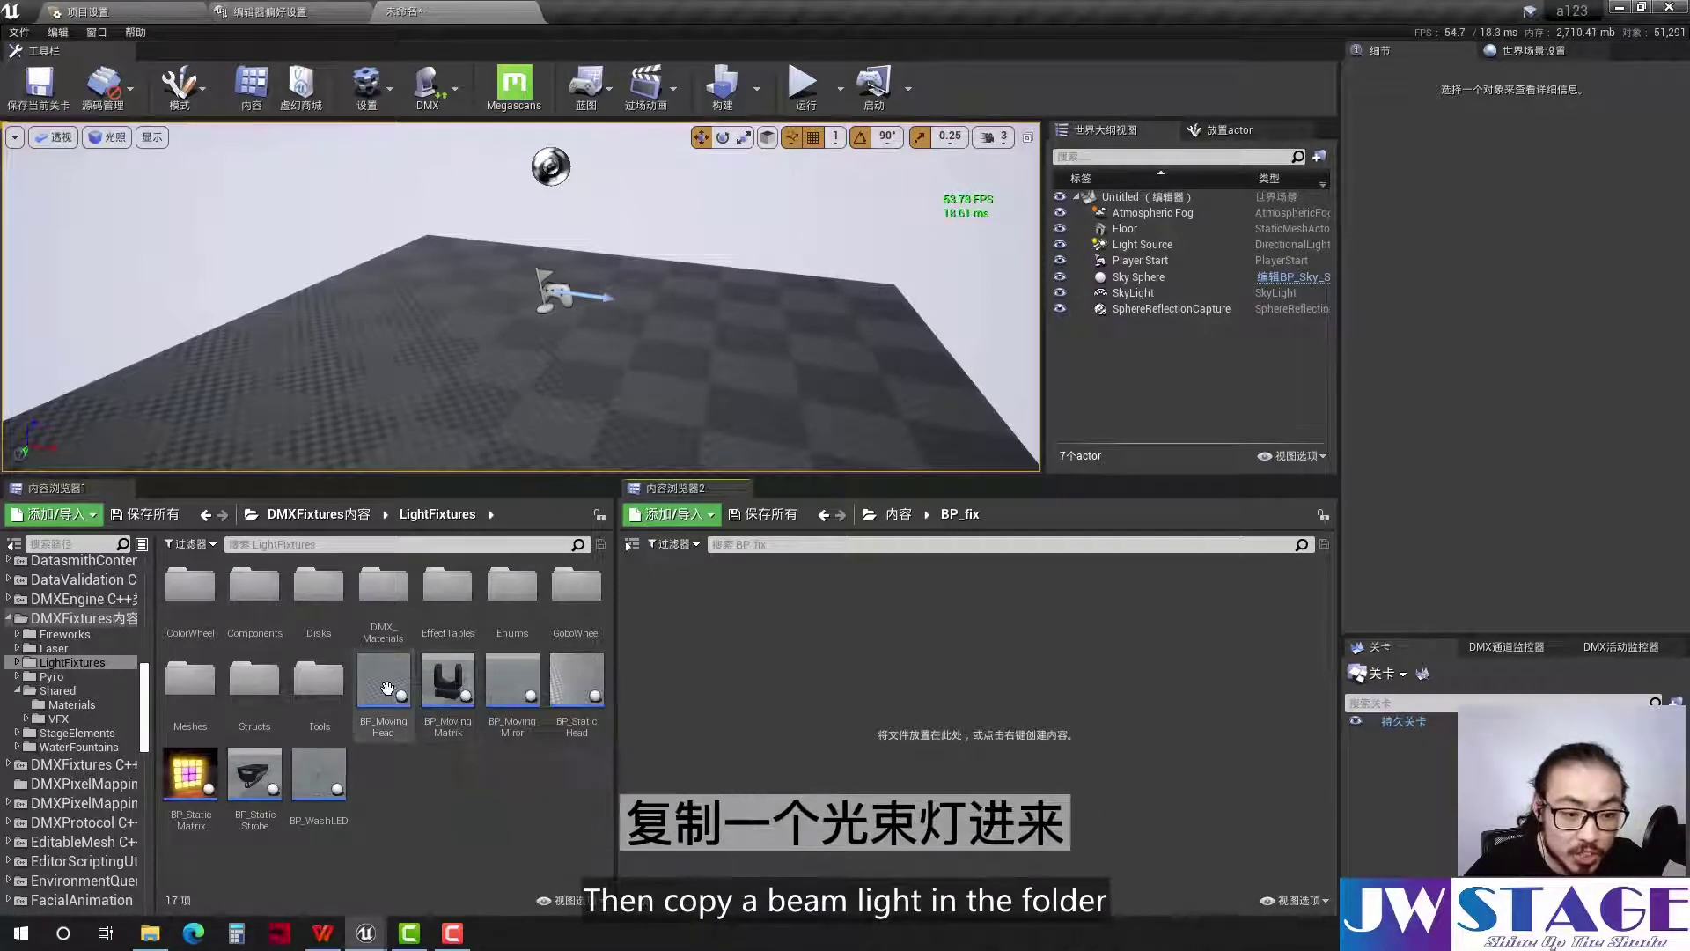
Copy BP_MovingHead into the BP_fix folder and save the copy
drag(383, 687, 858, 671)
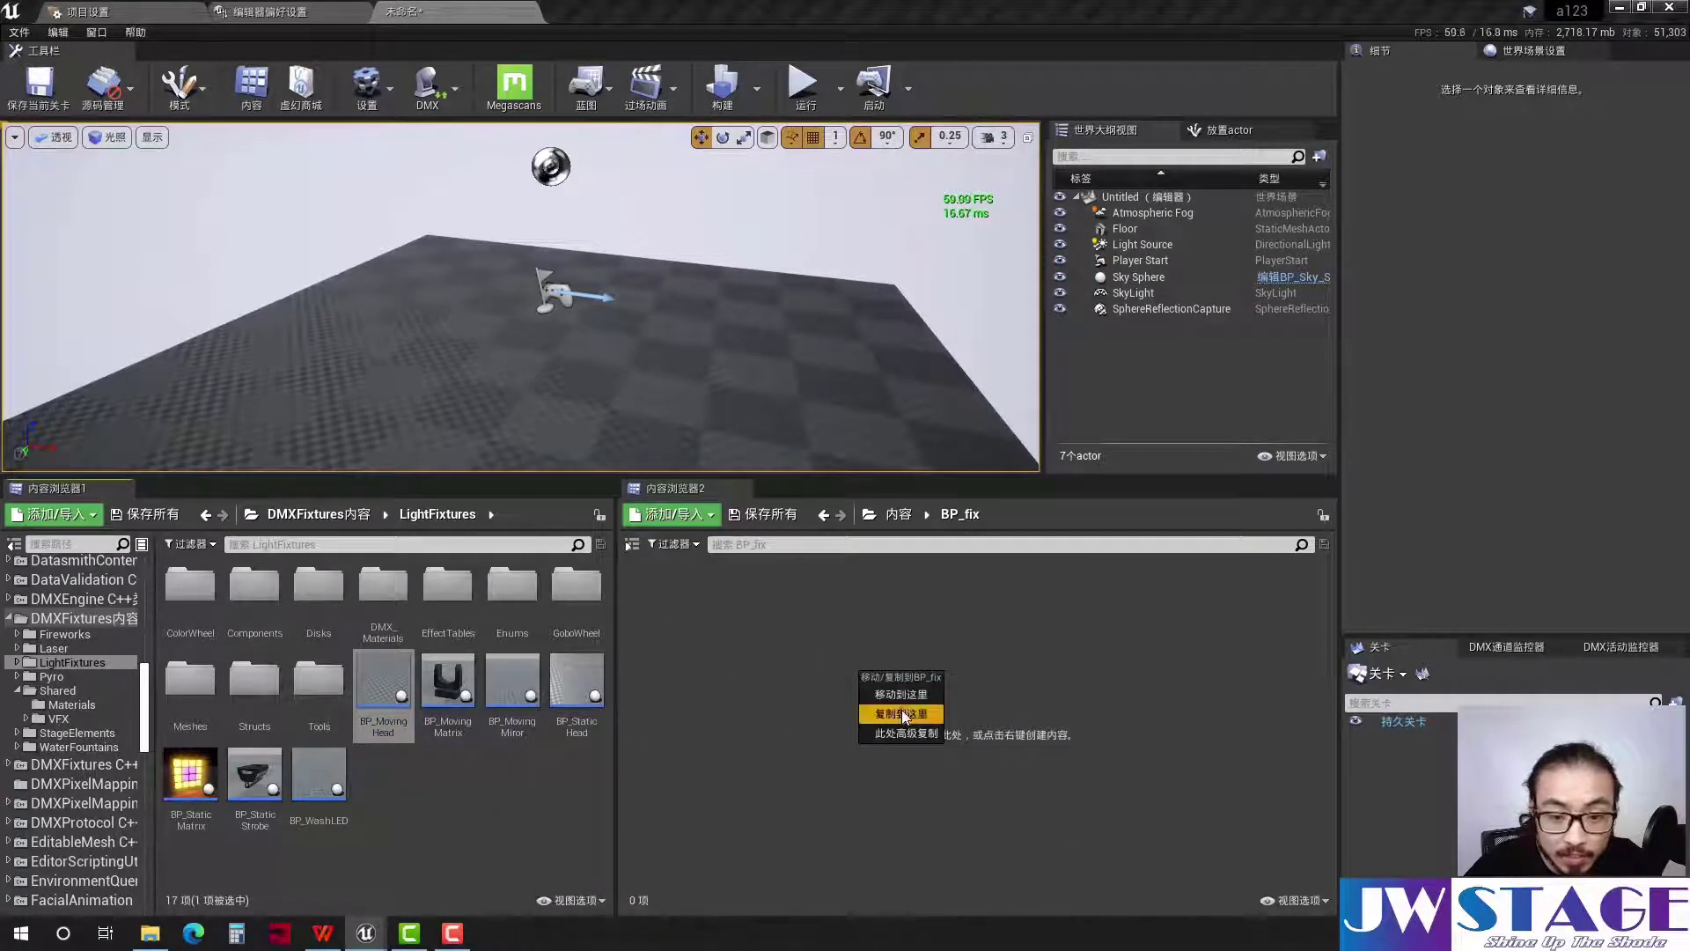
click(901, 710)
right_click(667, 592)
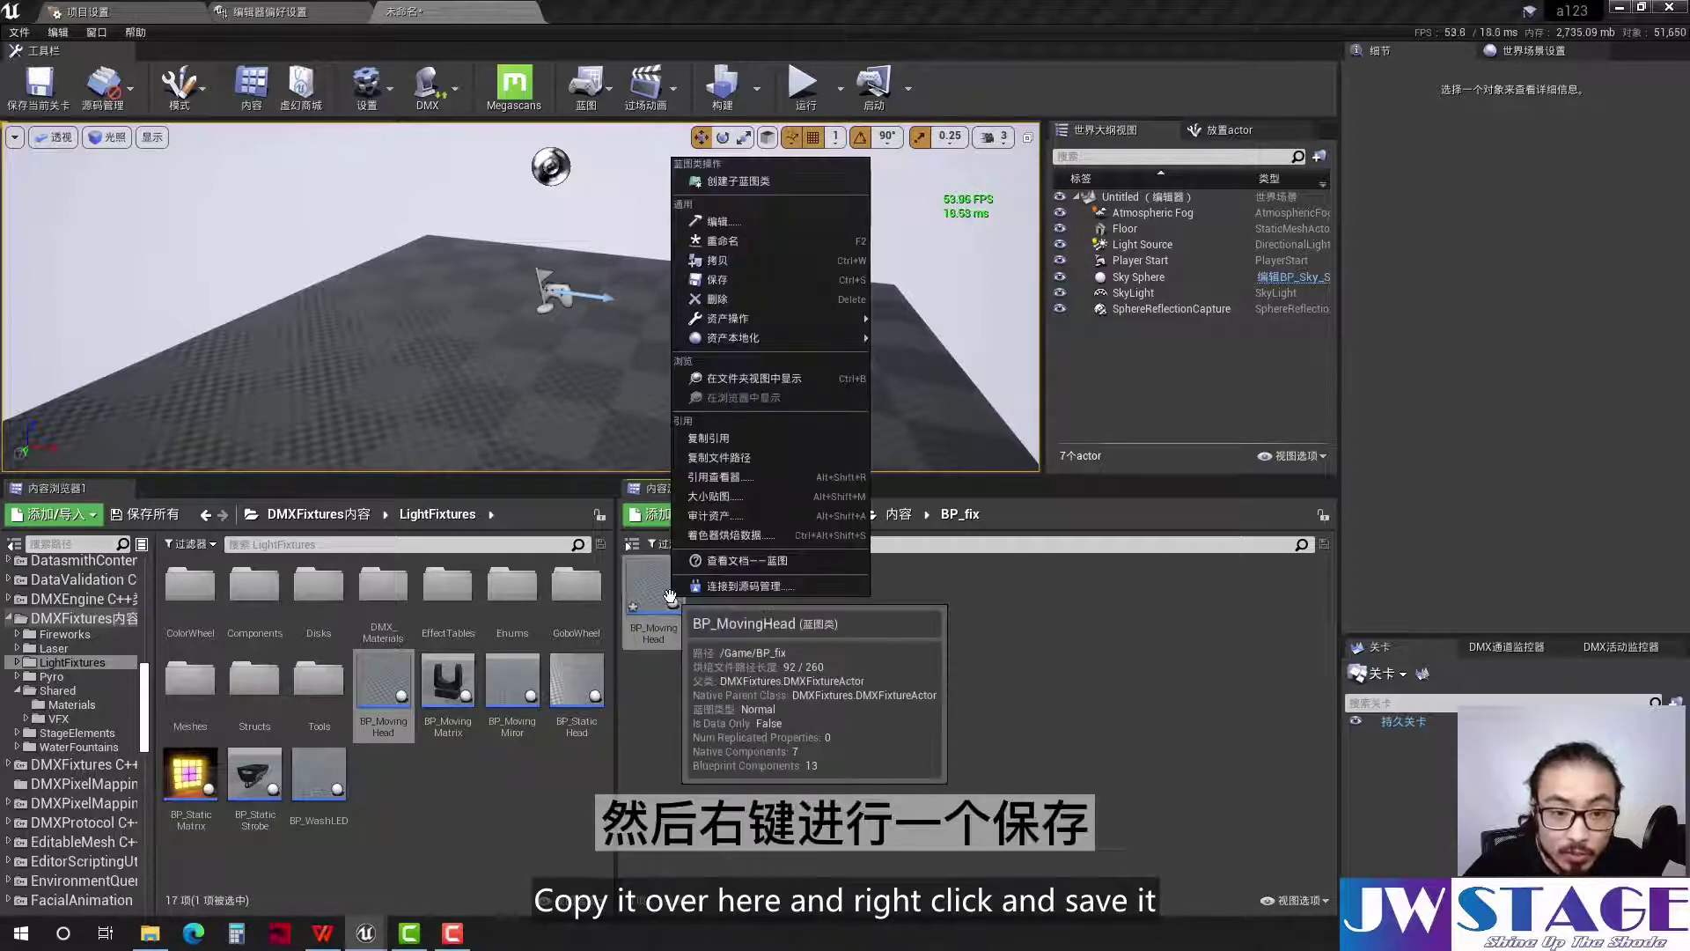
click(717, 280)
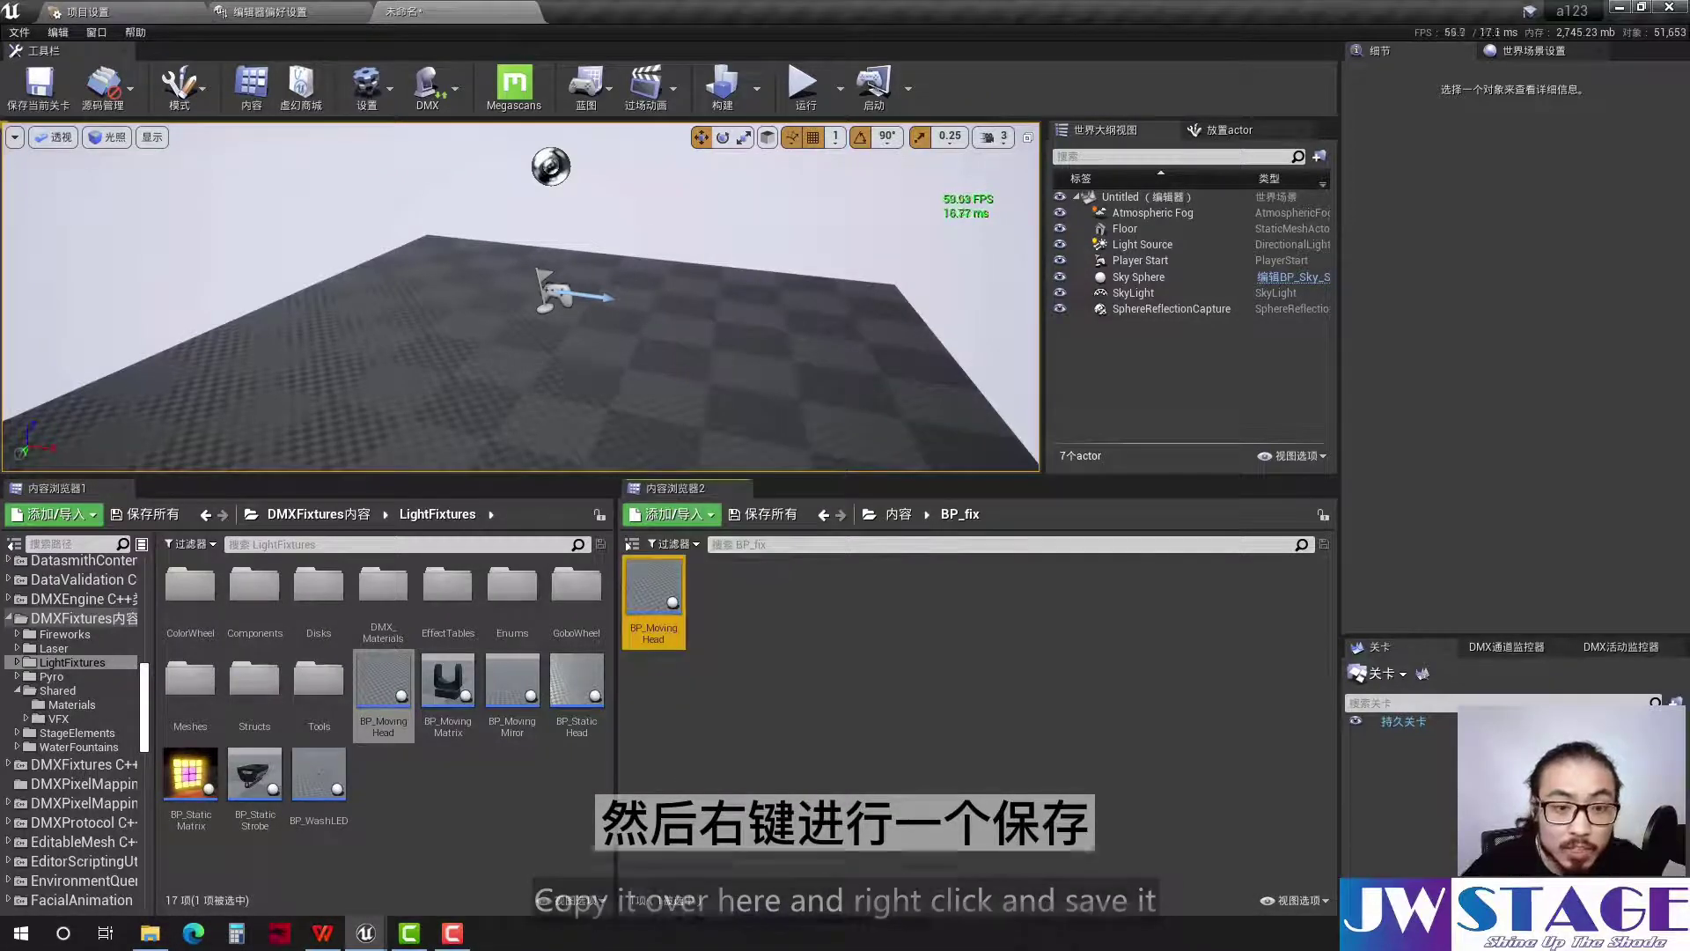
Place a BP_MovingHead light on the floor at about -102, 117, 20
right_drag(519, 300, 528, 291)
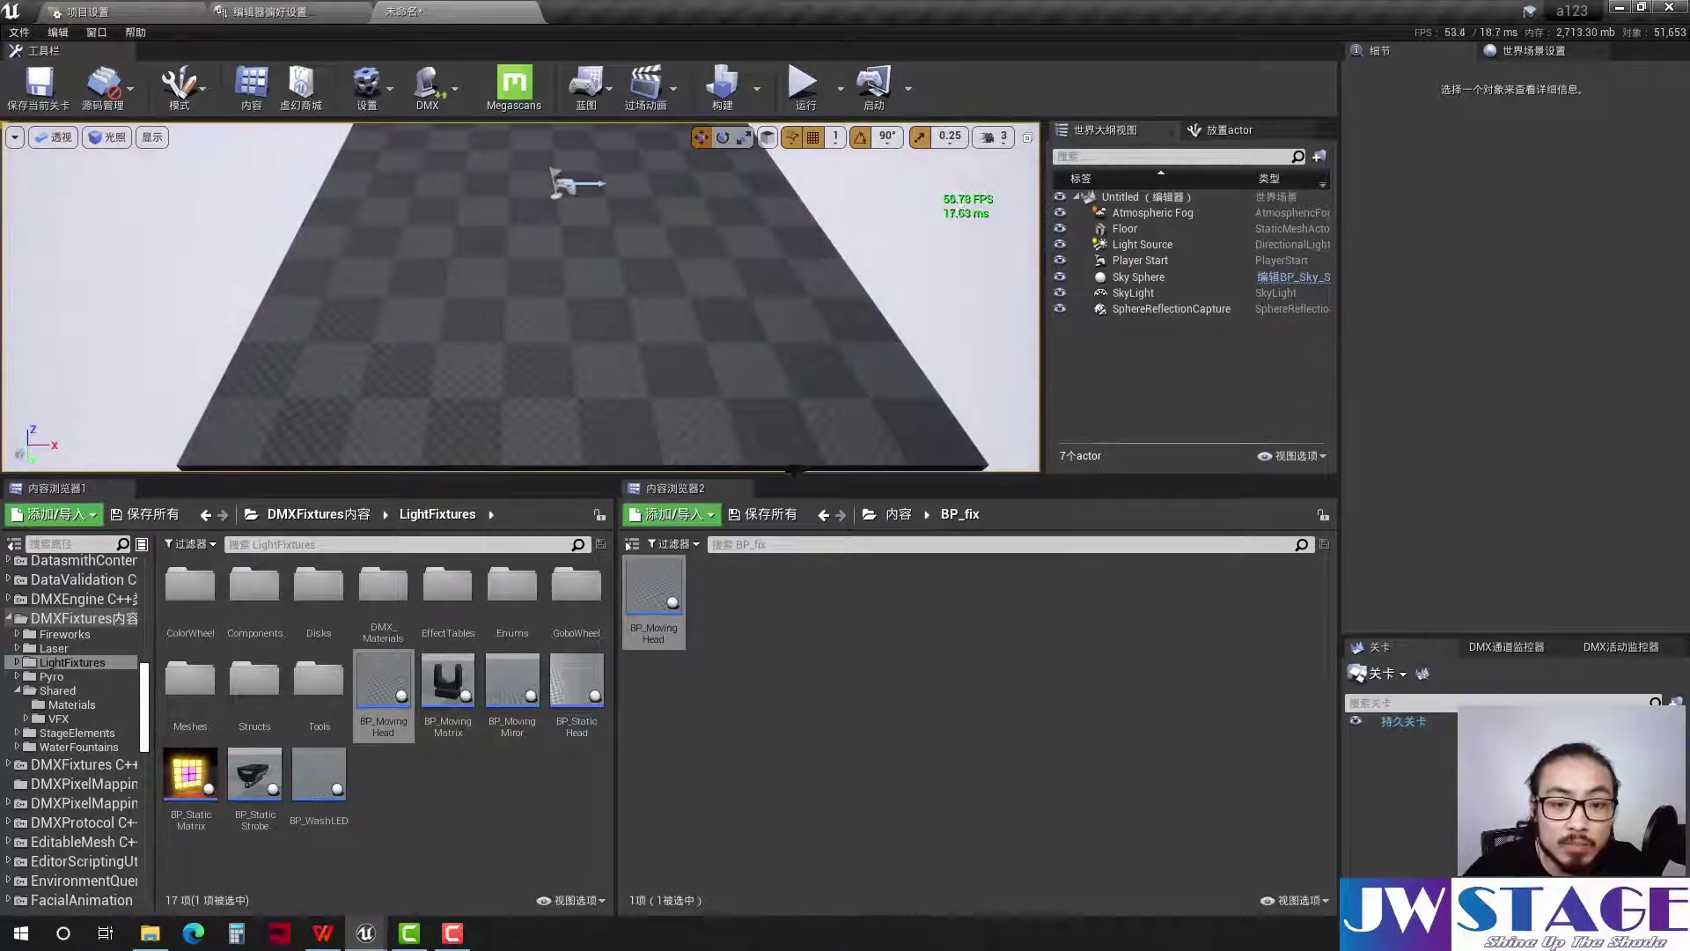
drag(794, 473, 794, 702)
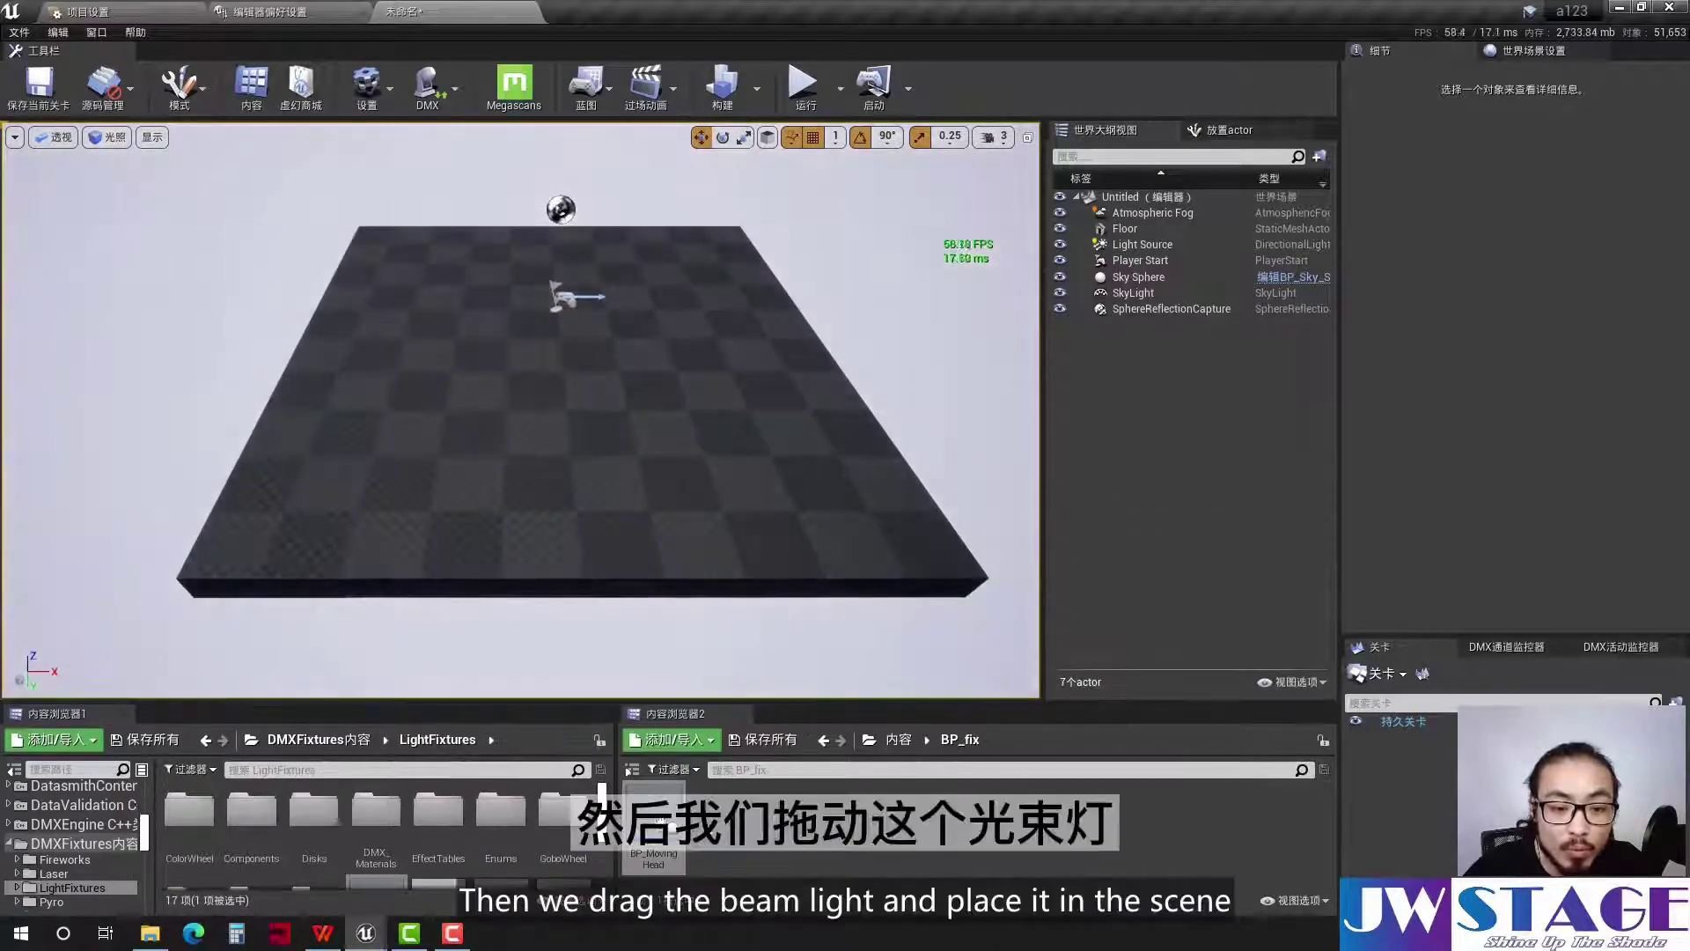
mouse_move(653, 823)
mouse_down()
mouse_move(443, 350)
mouse_move(506, 377)
mouse_up()
scroll(506, 376, up, 10)
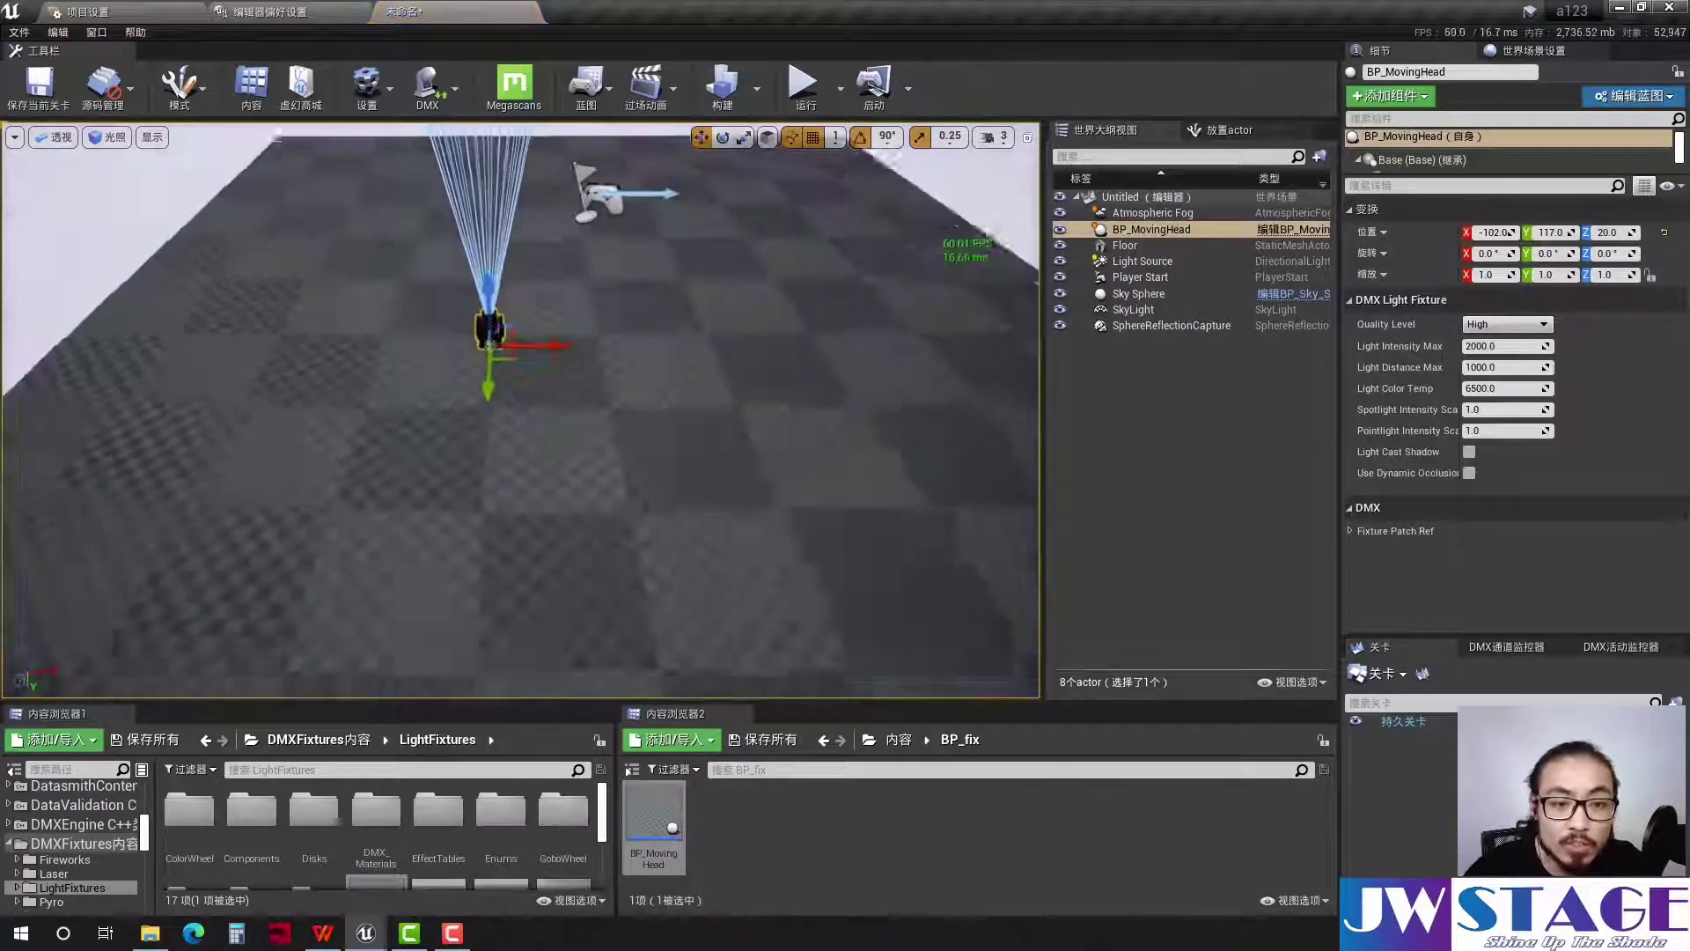
right_drag(506, 377, 506, 377)
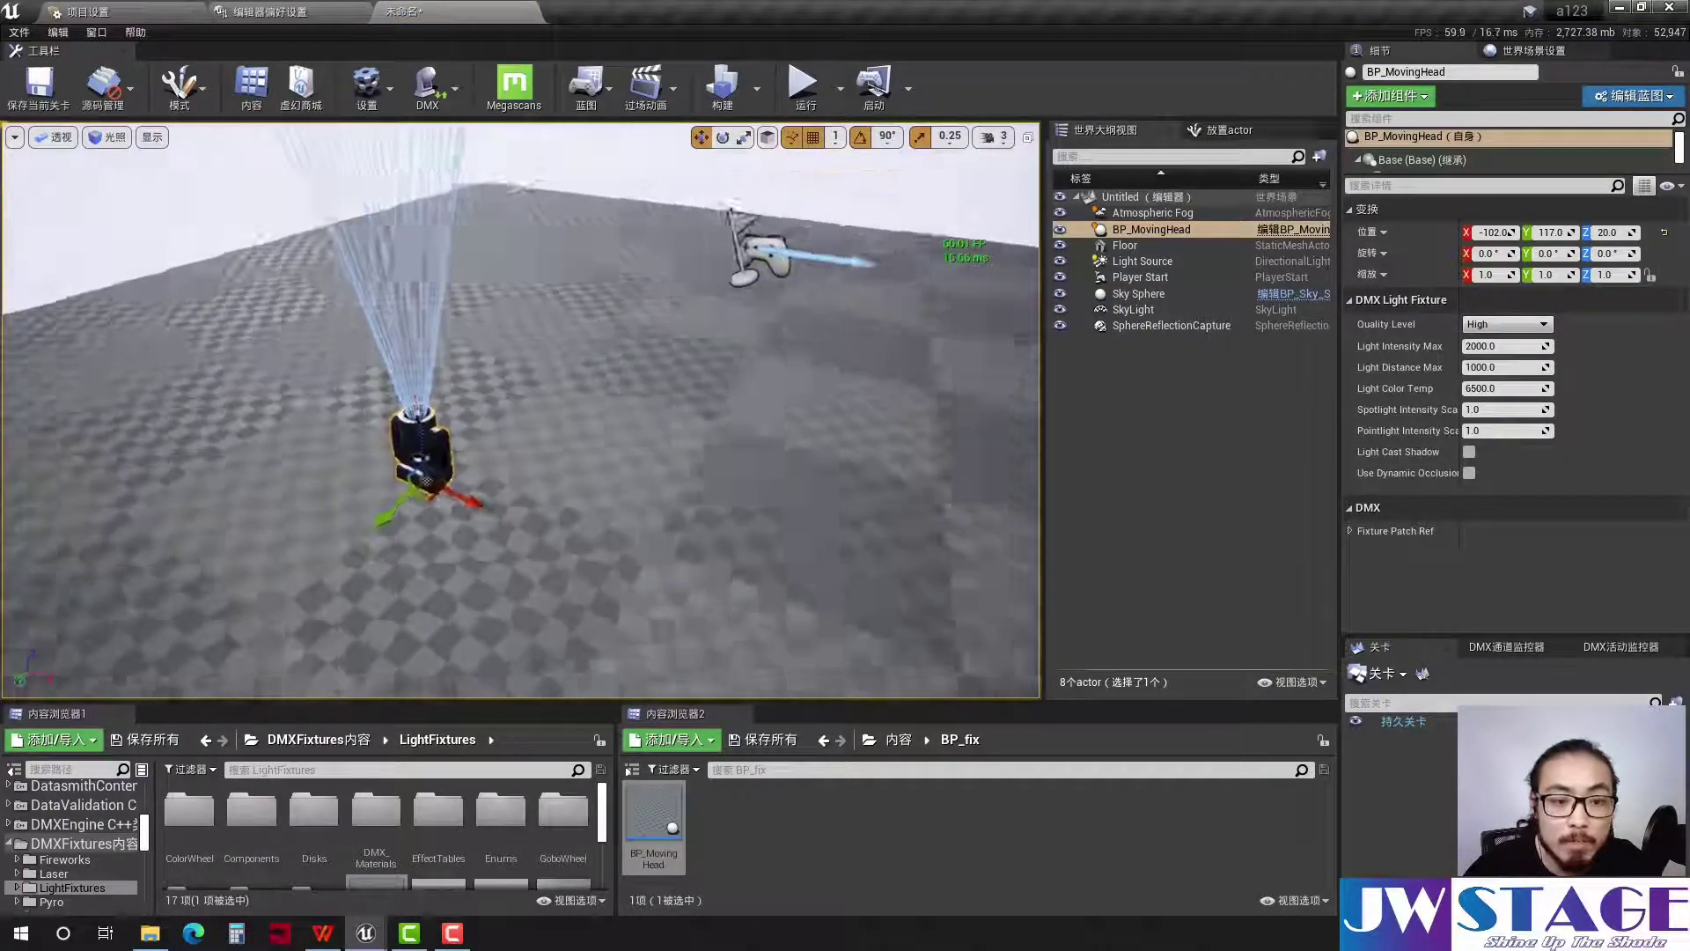
right_drag(957, 321, 958, 322)
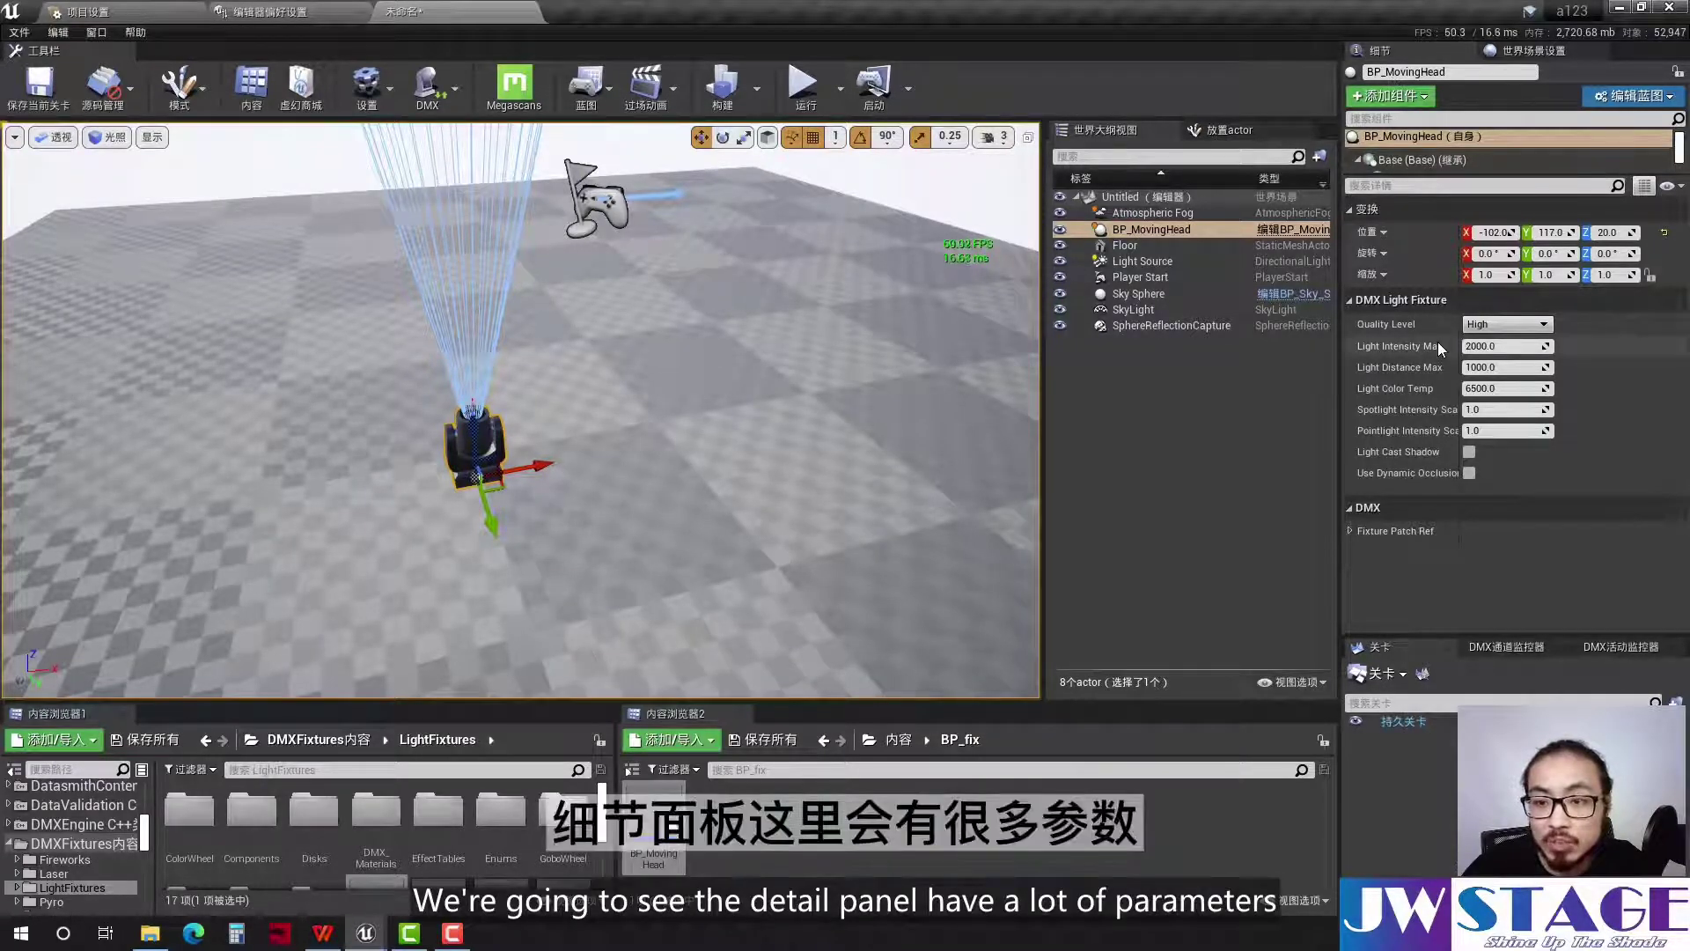
Nudge the moving head to -97, 119, 18 and reset Light Distance Max to 1000
drag(477, 476, 489, 480)
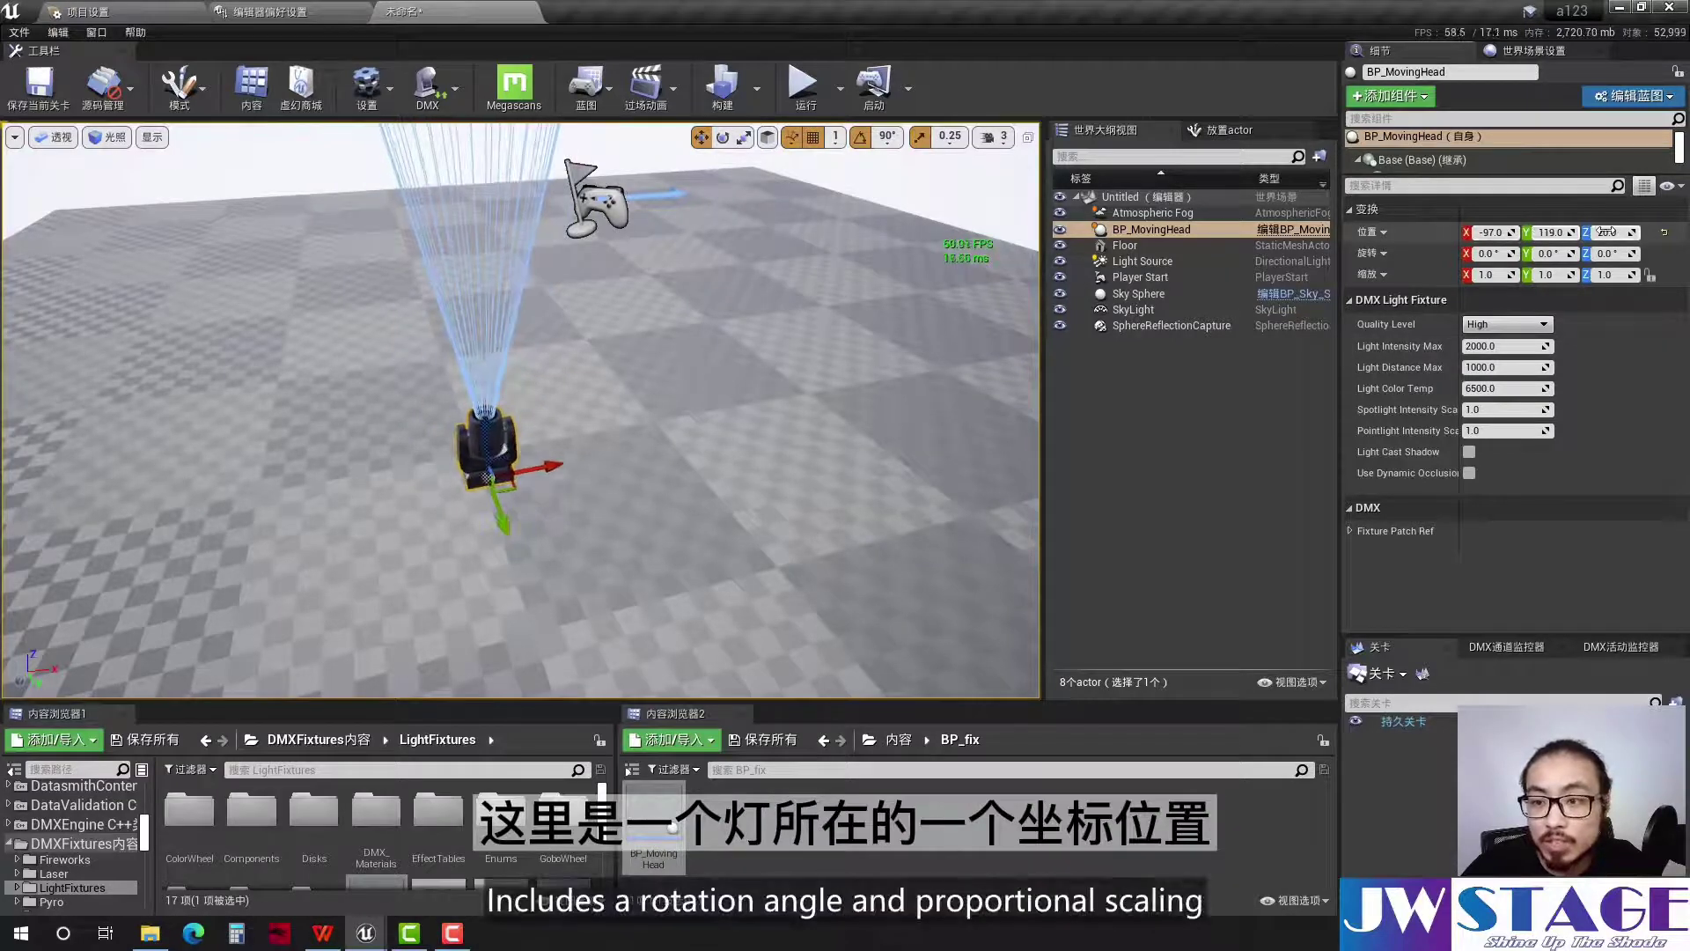
drag(489, 480, 493, 485)
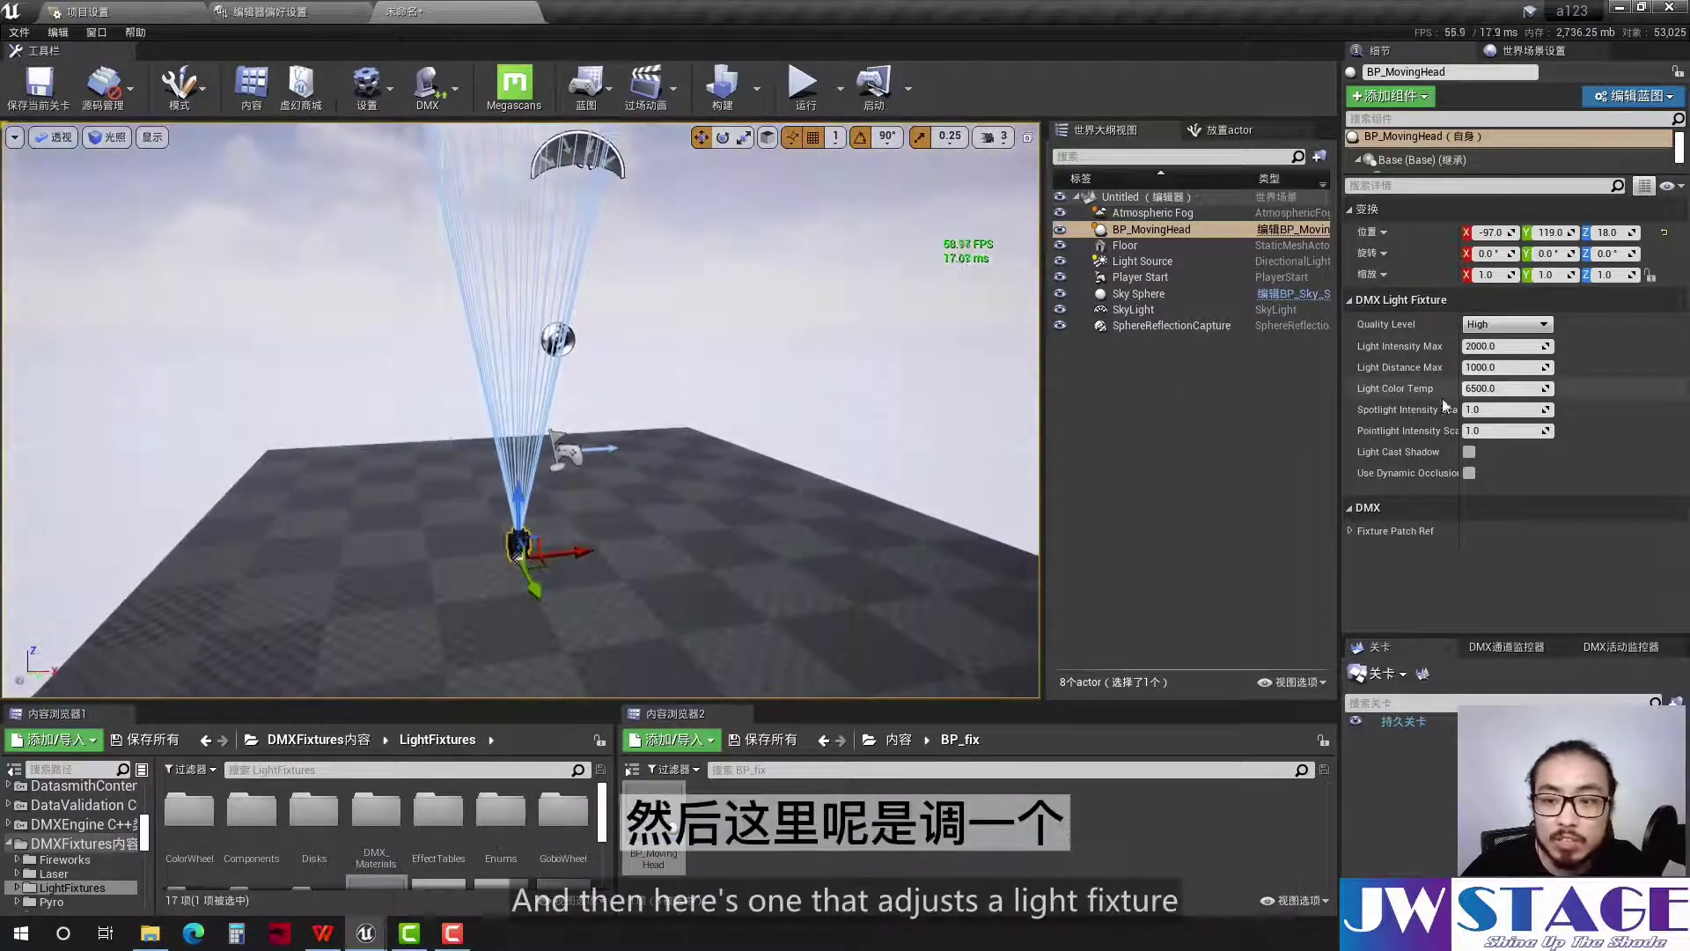
mouse_move(1505, 367)
mouse_down()
mouse_move(1479, 367)
mouse_move(1519, 367)
mouse_up()
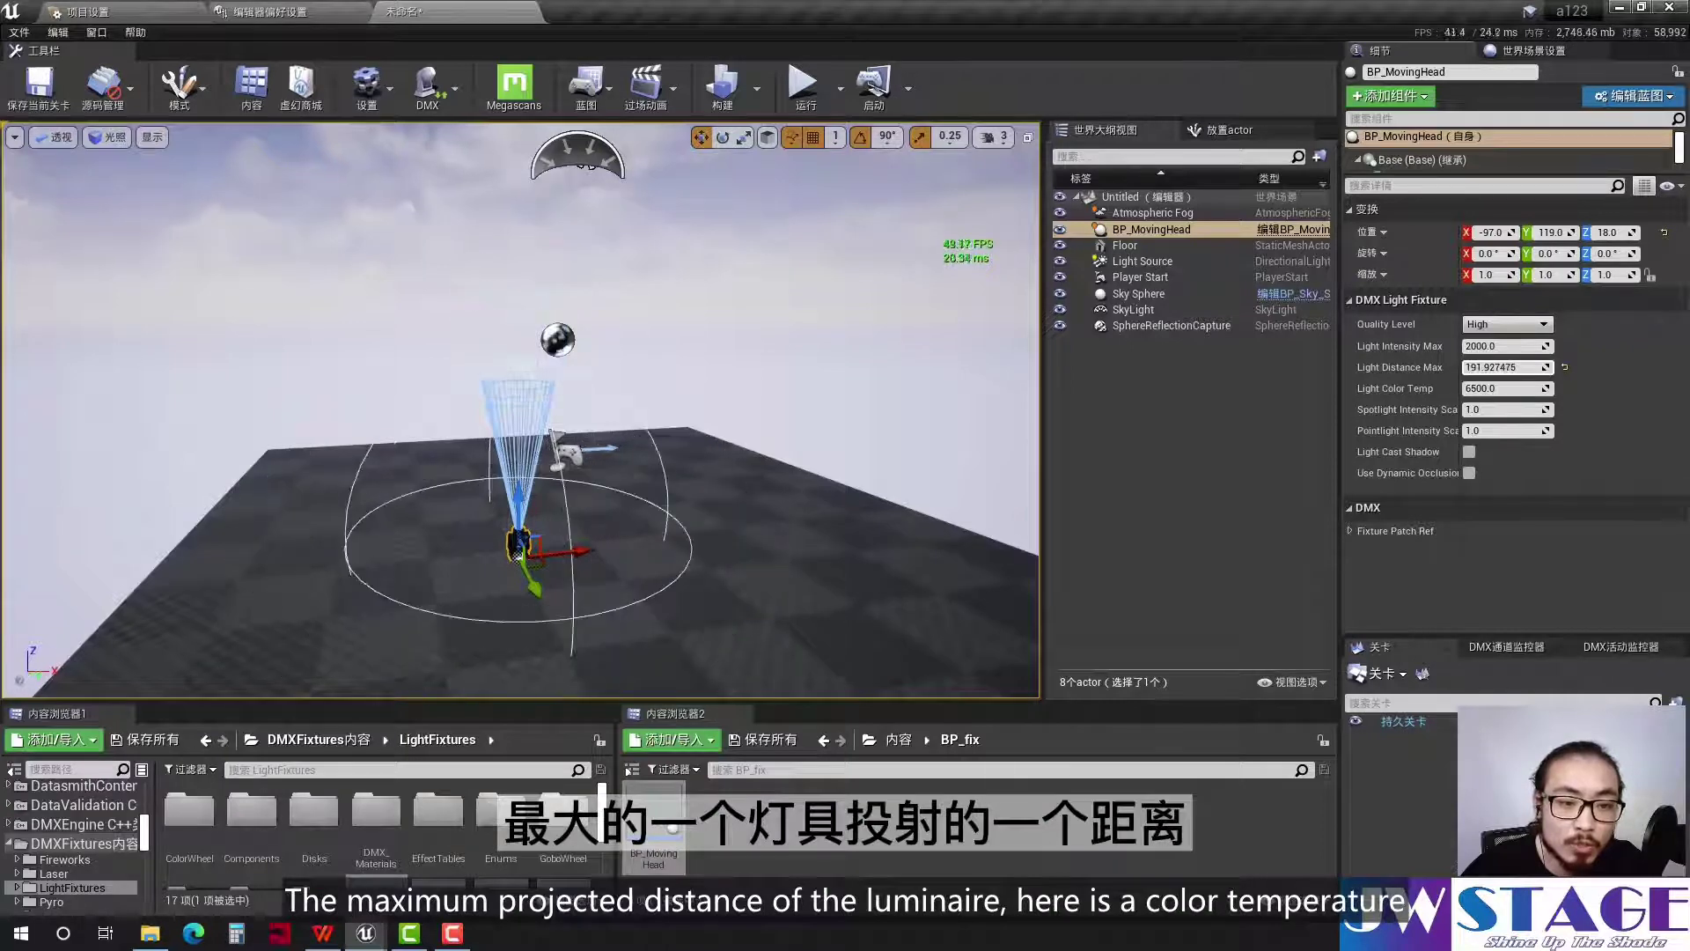
click(1565, 367)
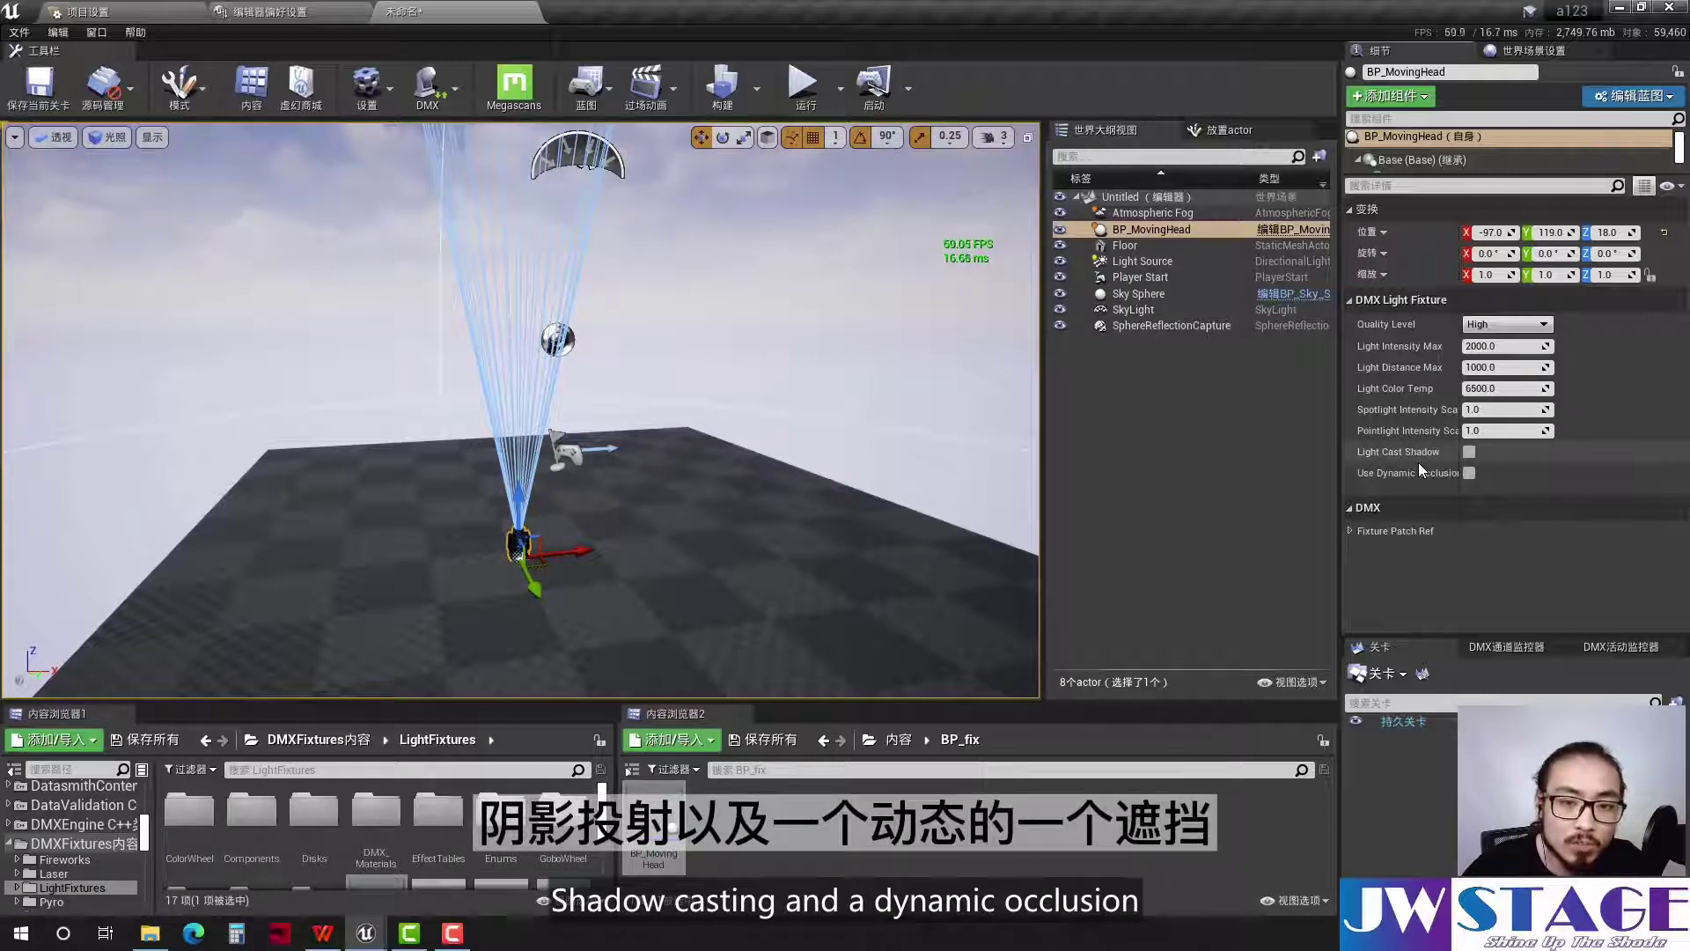
Enable Light Cast Shadow and Use Dynamic Occlusion, and expand Fixture Patch Ref
click(1470, 472)
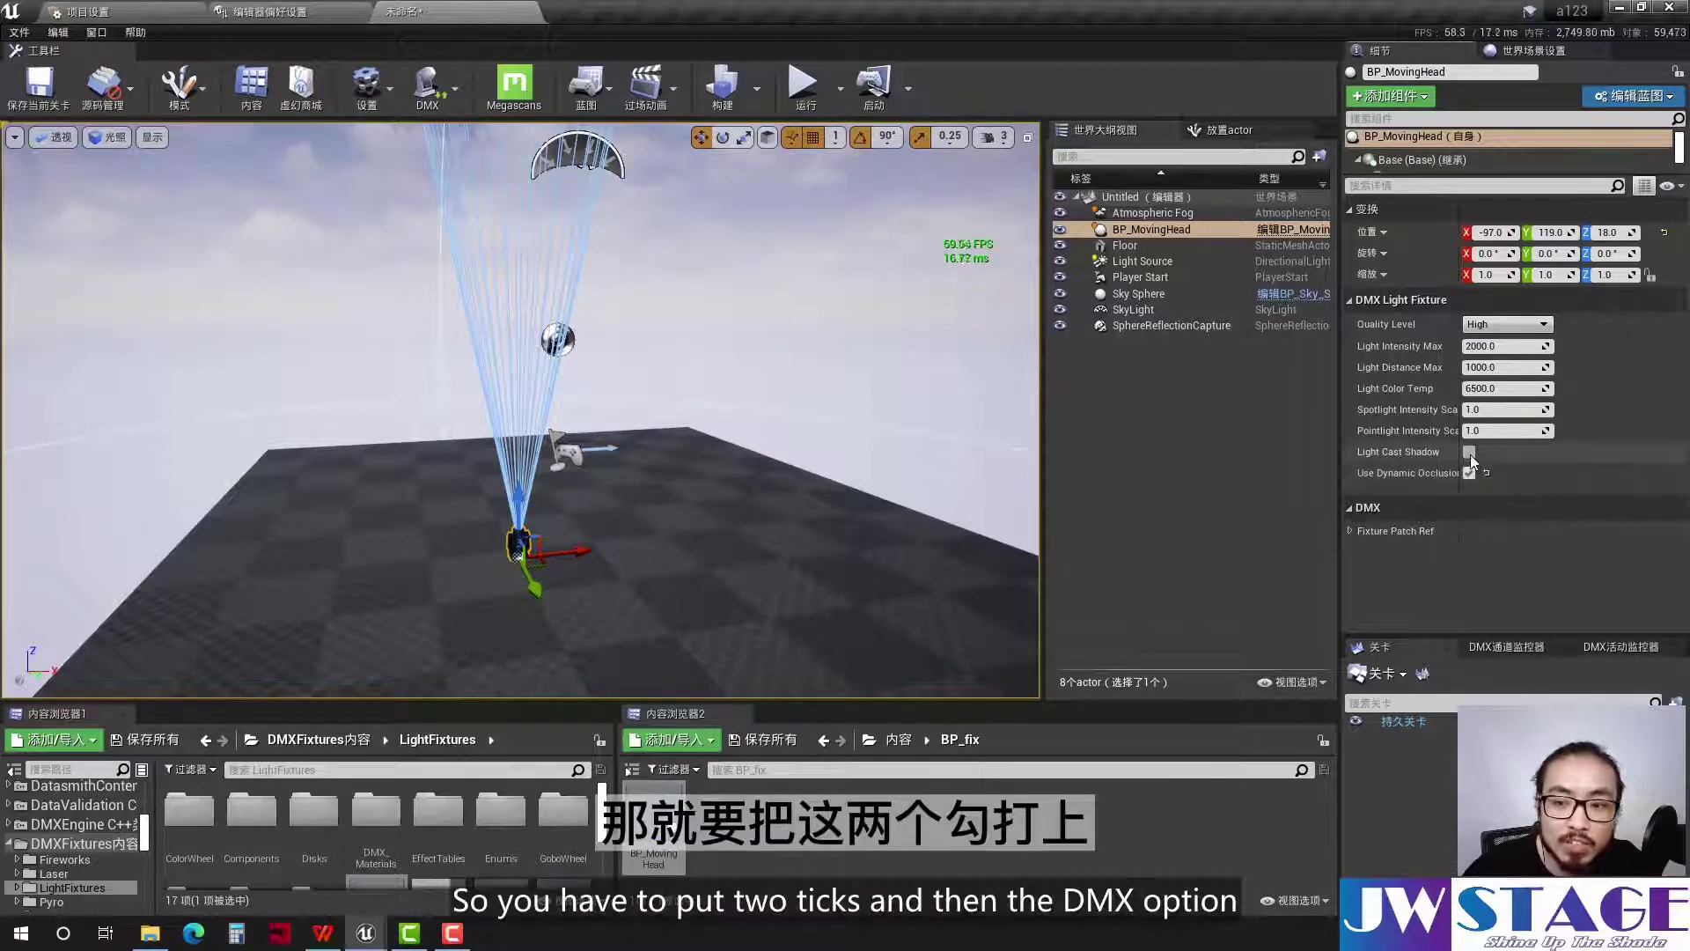
click(1470, 454)
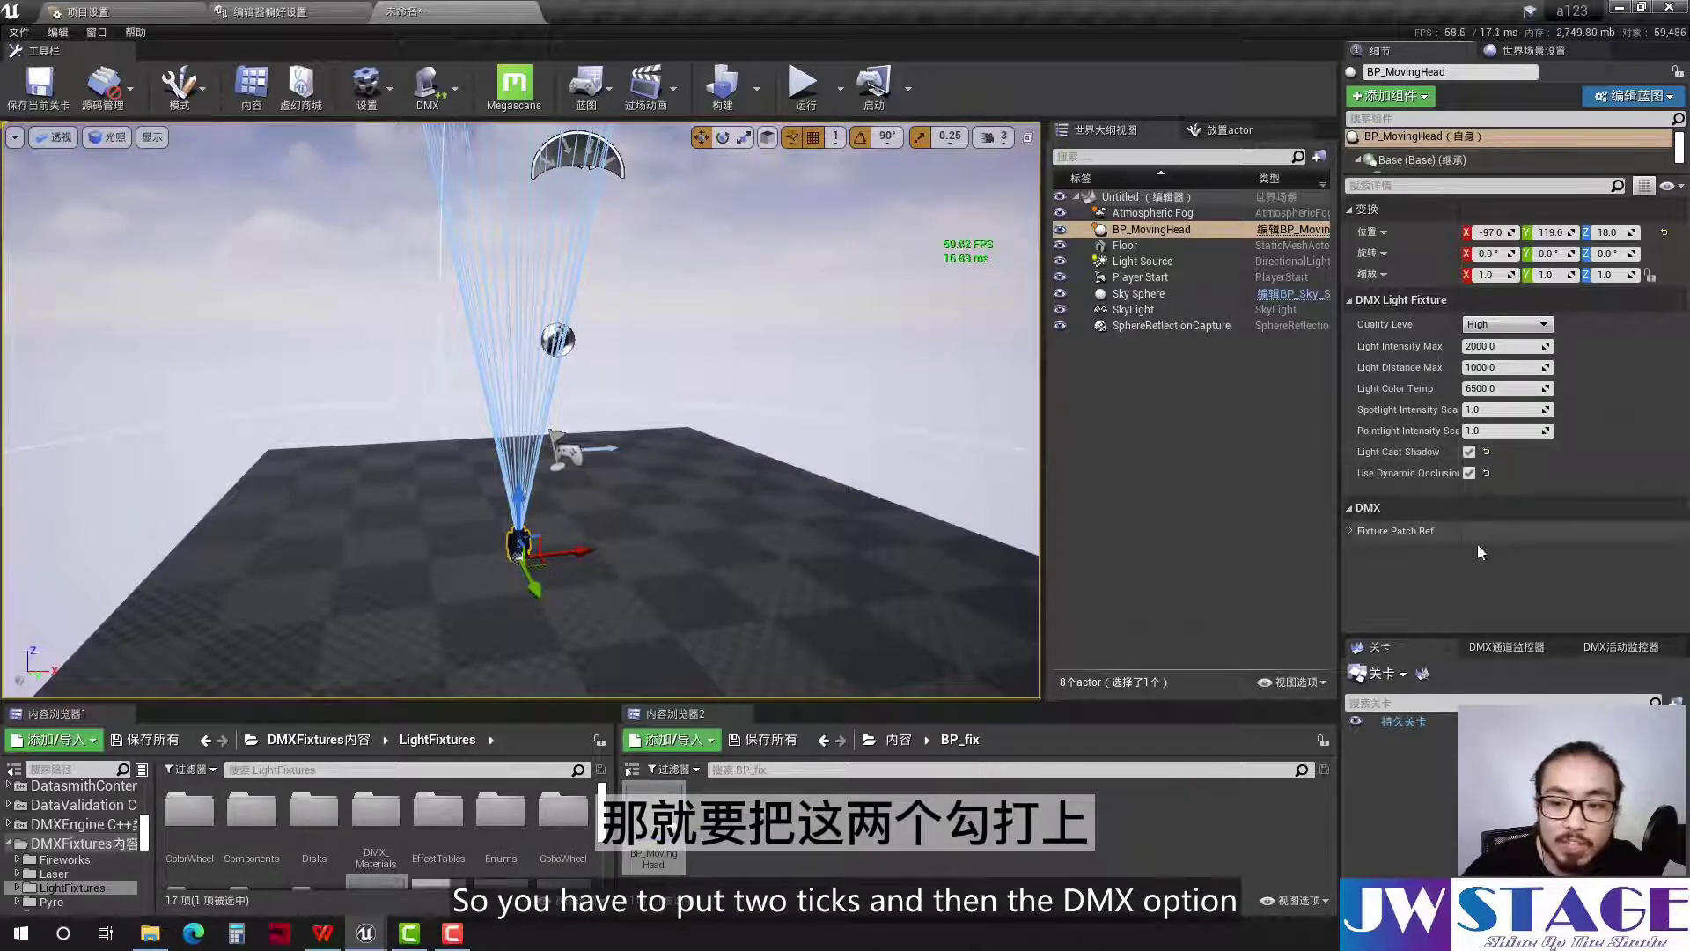
click(1352, 530)
scroll(1519, 524, down, 1)
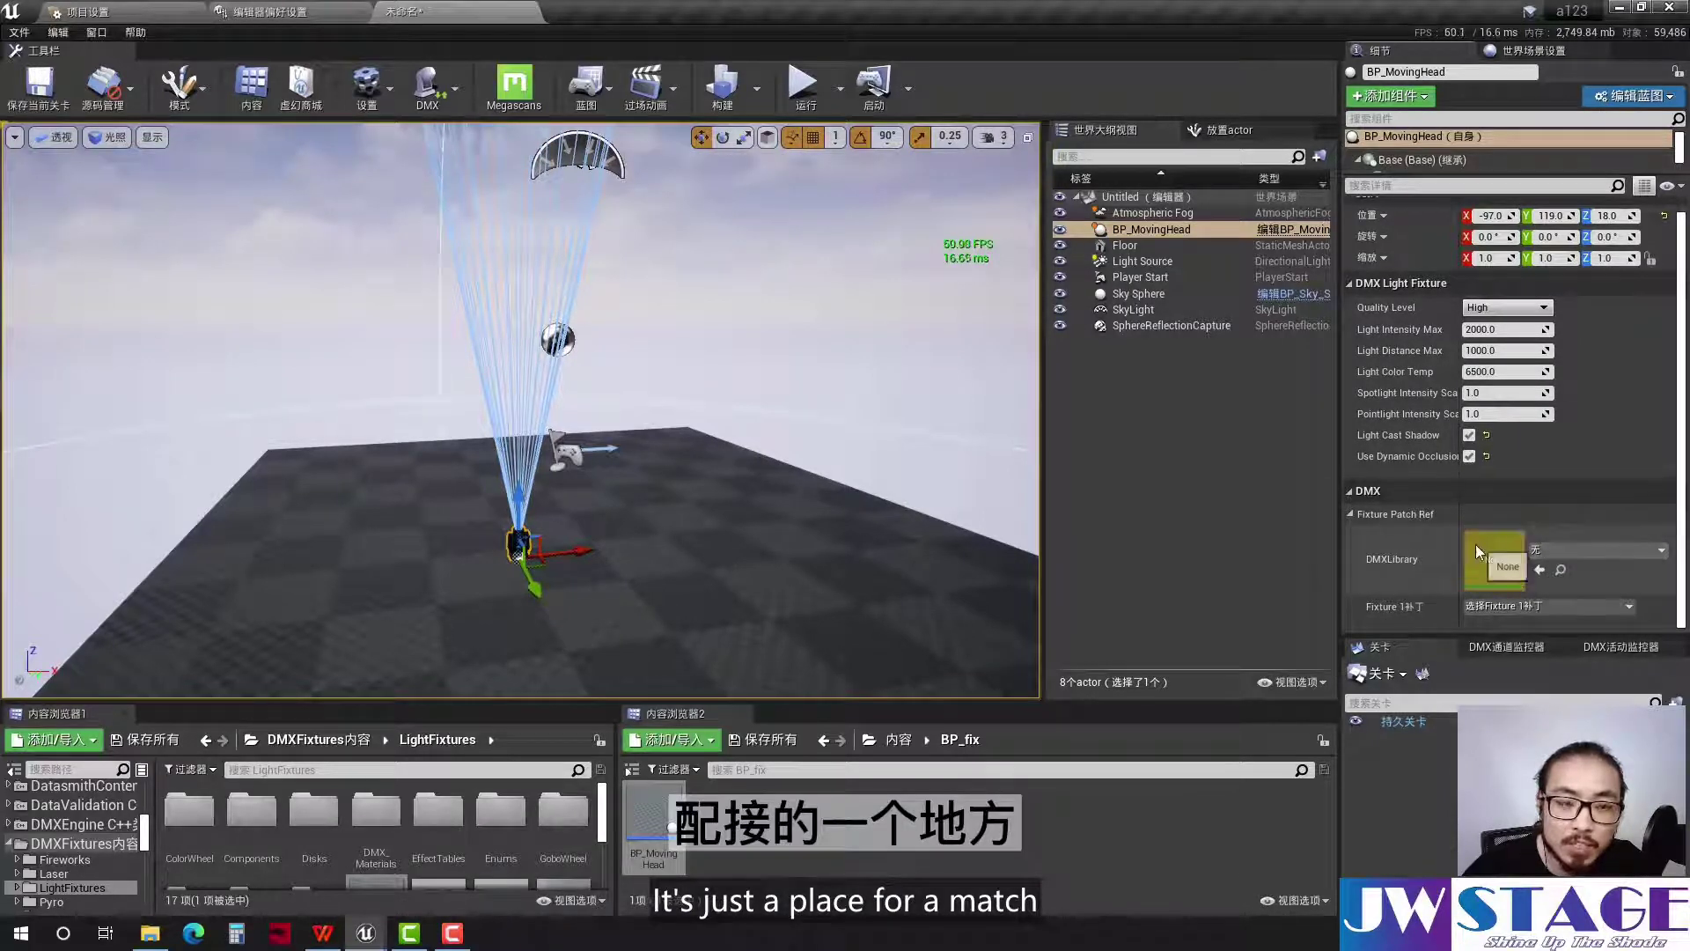
mouse_move(528, 396)
right_down()
mouse_move(528, 431)
mouse_move(476, 431)
right_up()
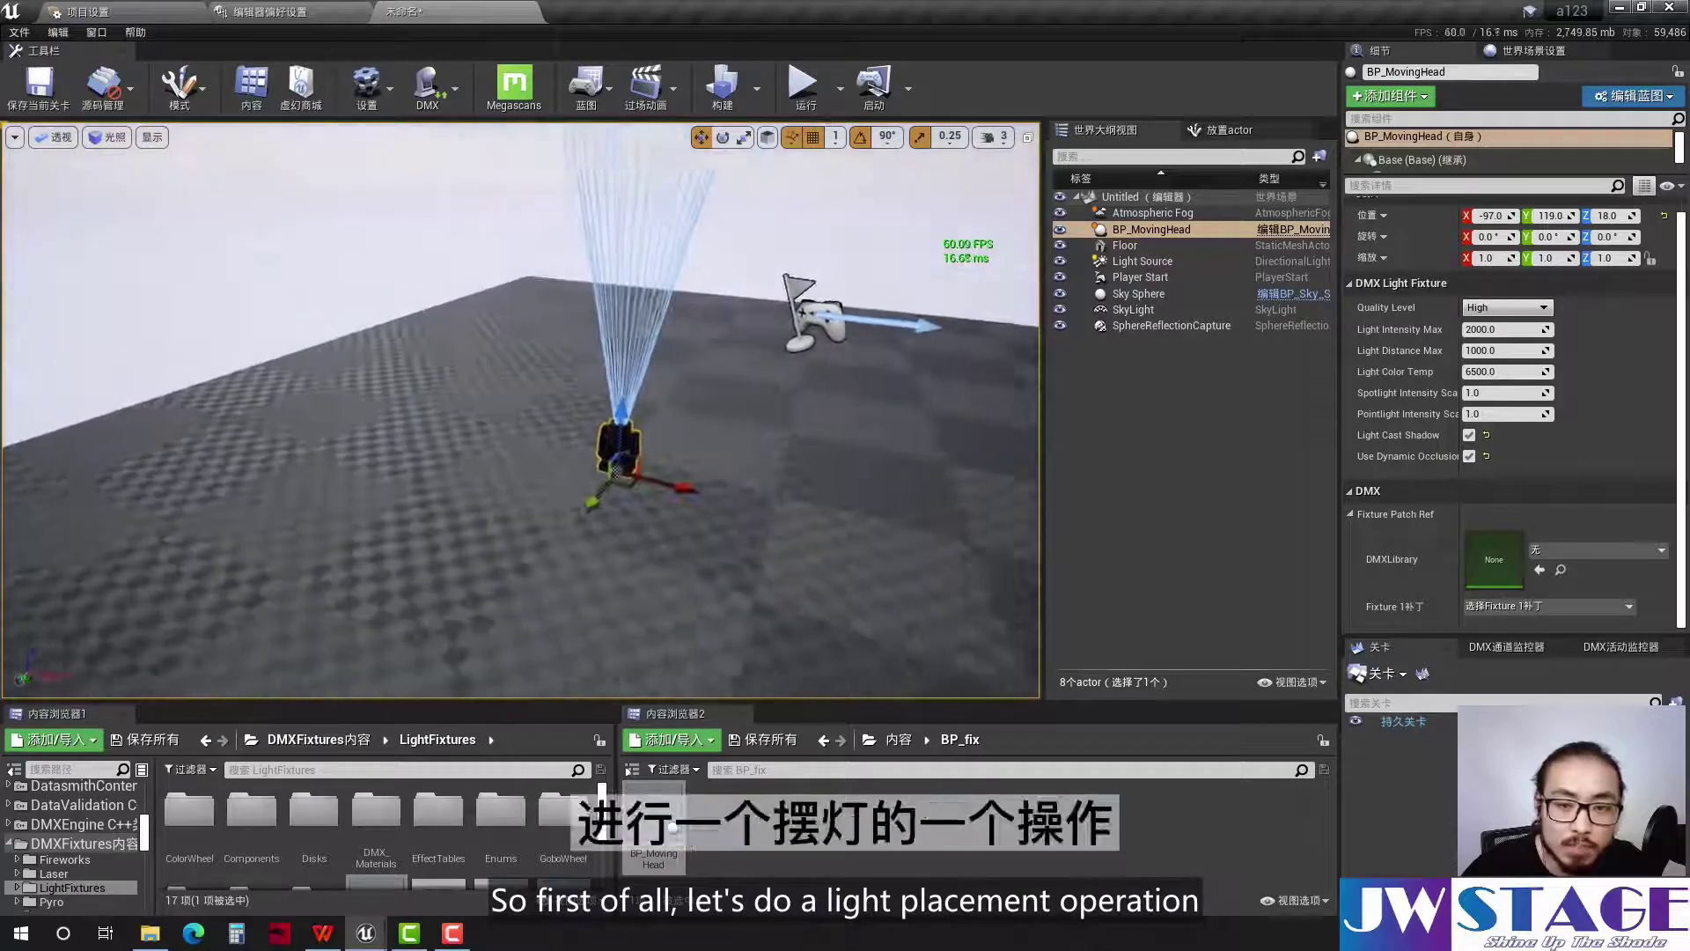
Set the moving head's location X to 0
click(1216, 132)
click(1105, 130)
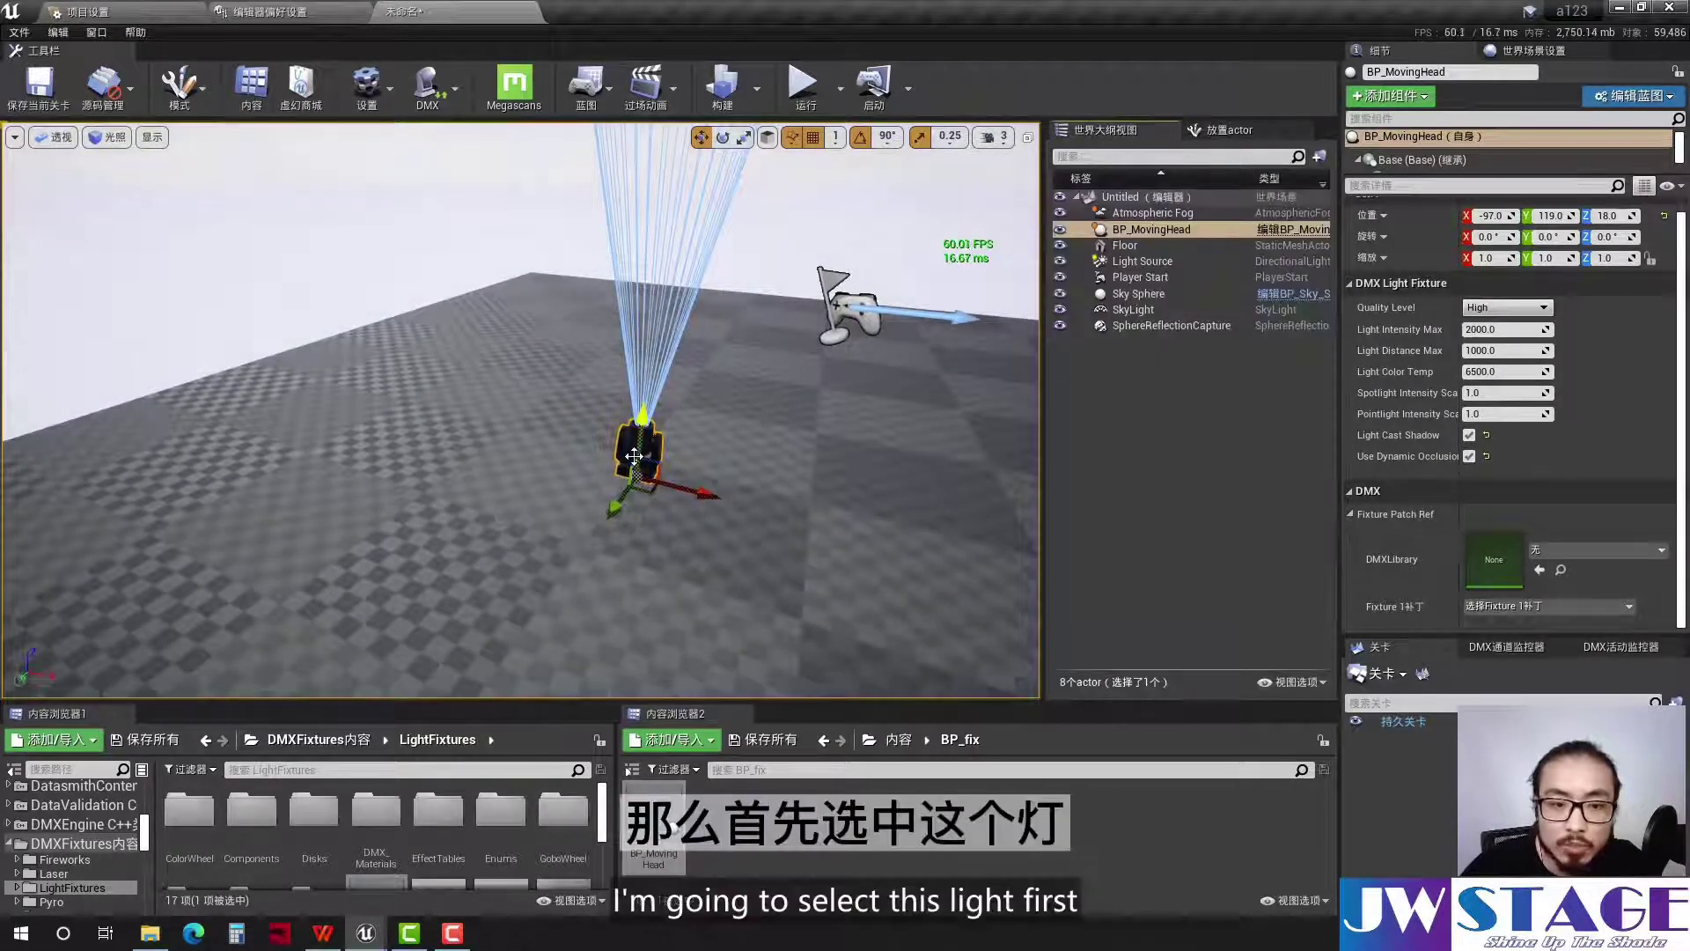
drag(621, 493, 604, 518)
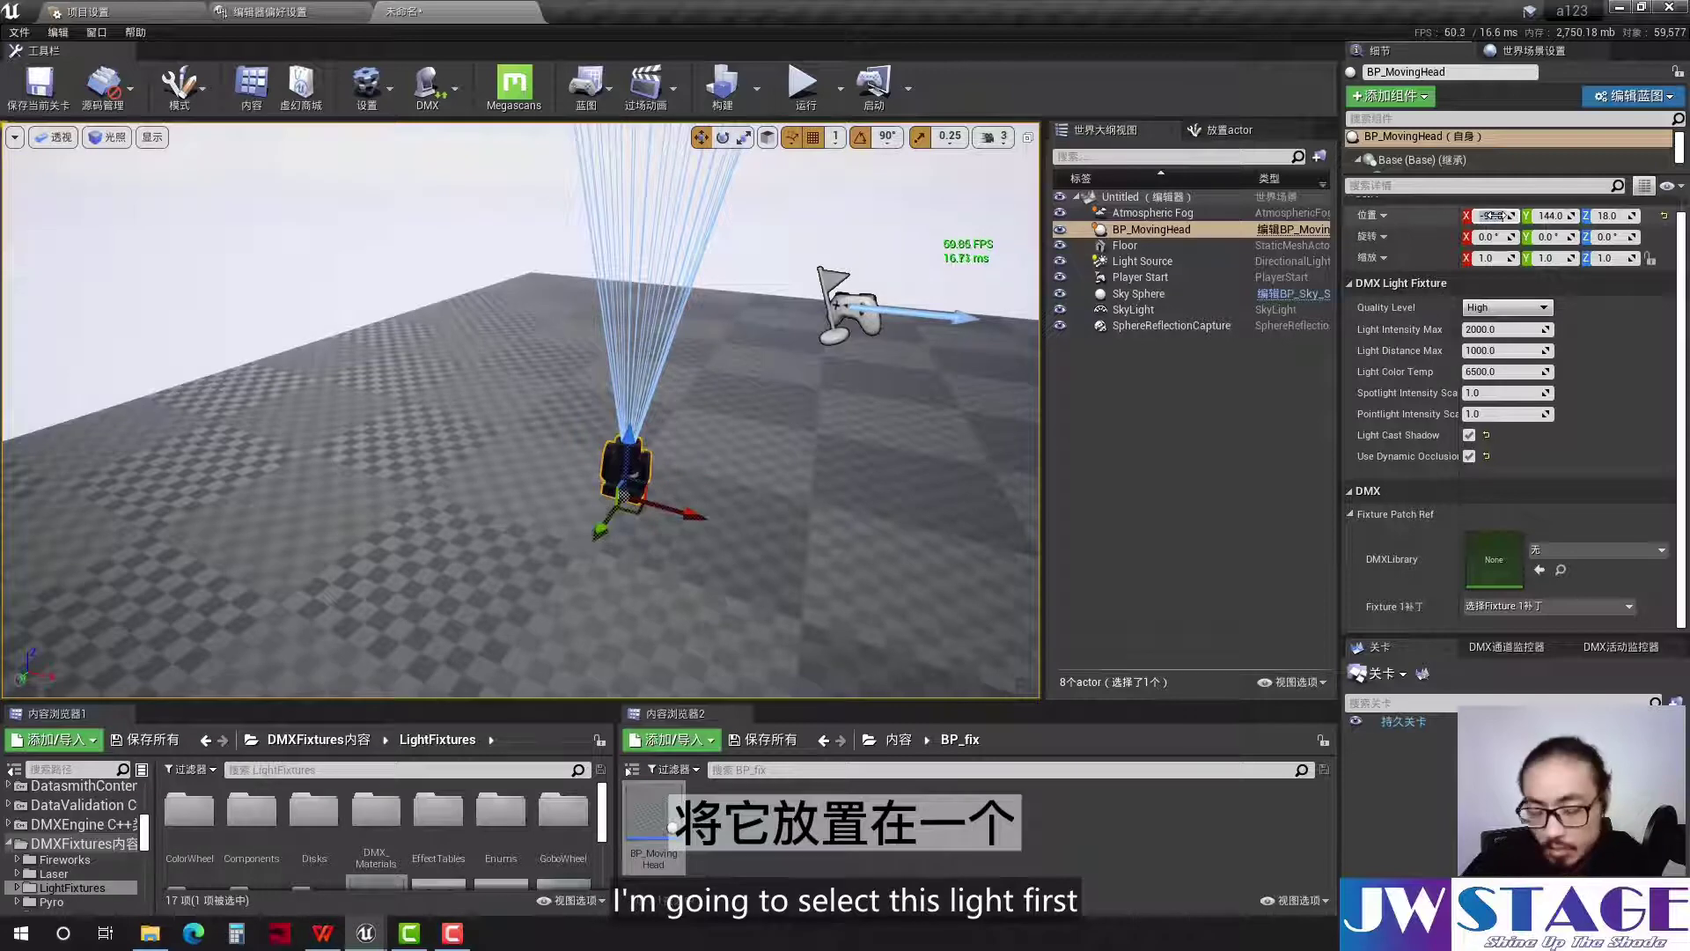
text(0)
key(Tab)
Set location Y to 0 so the light sits at 0, 0, 18, and reselect it
text(0)
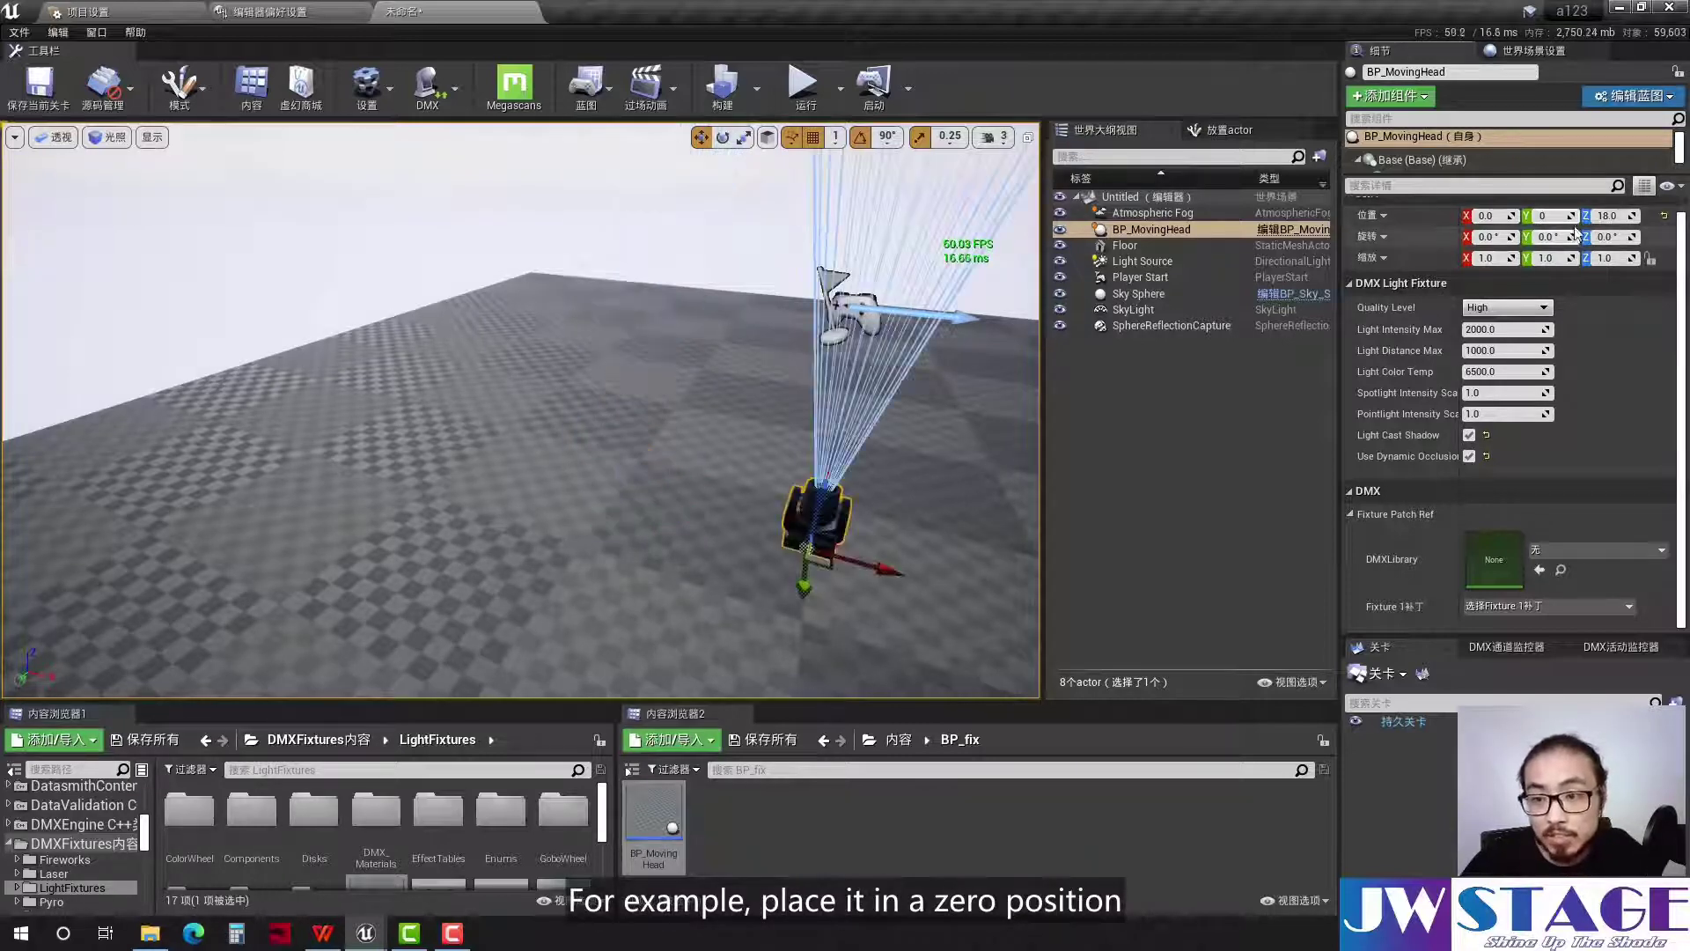
key(Return)
right_drag(778, 452, 669, 458)
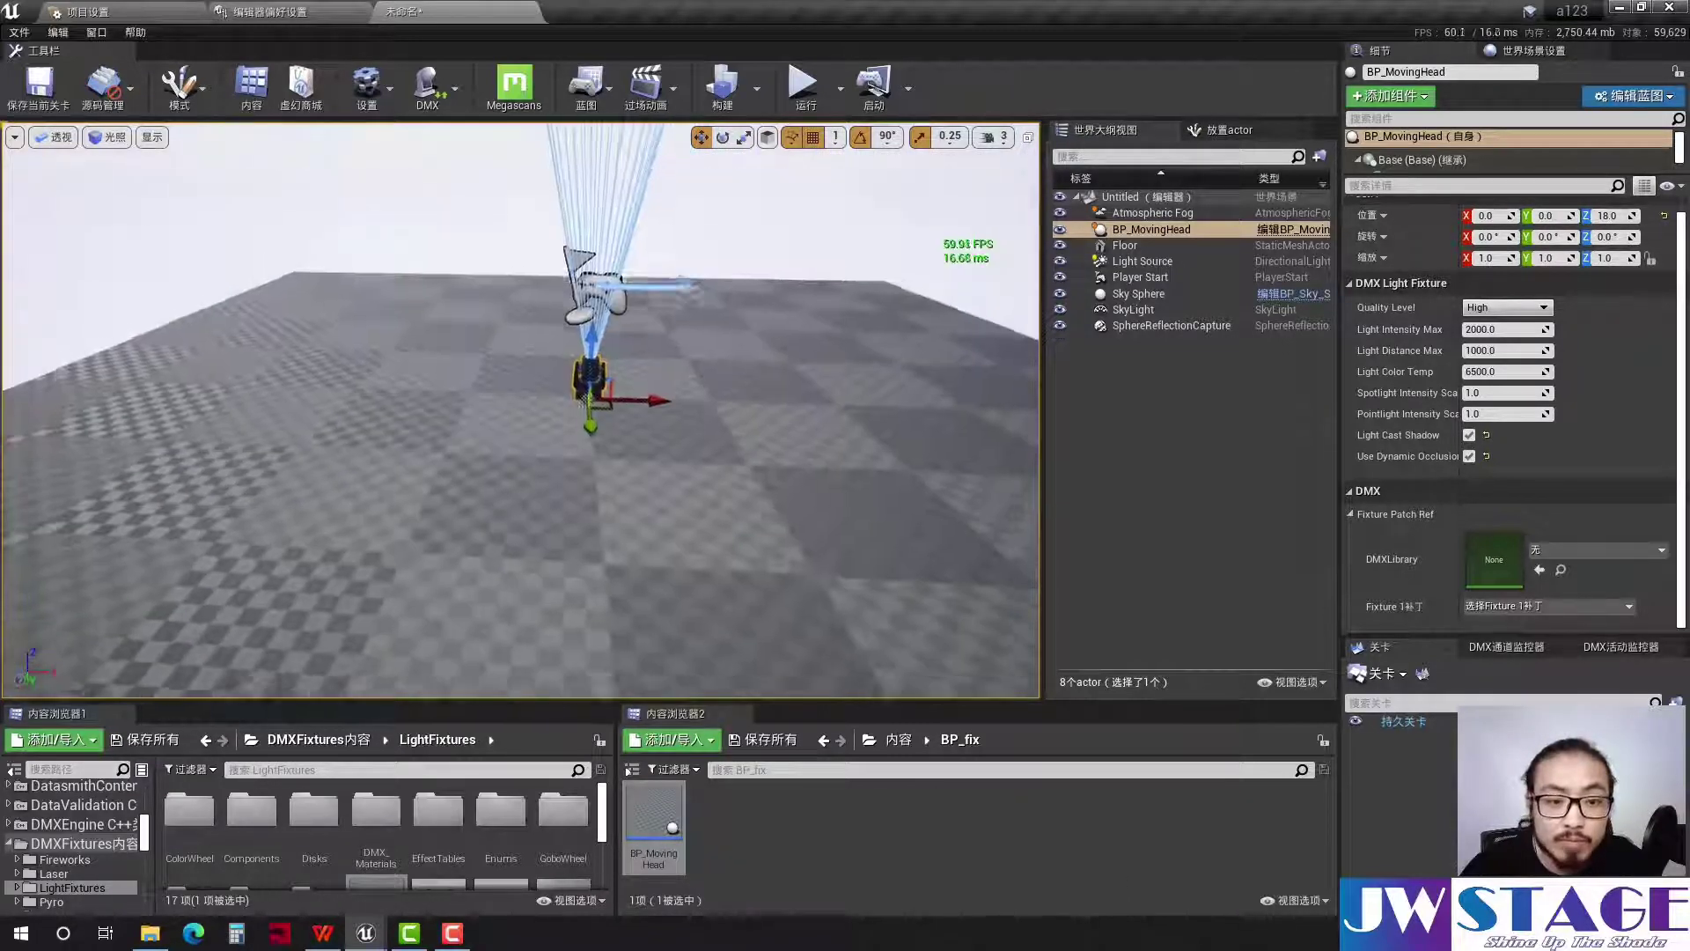
click(528, 193)
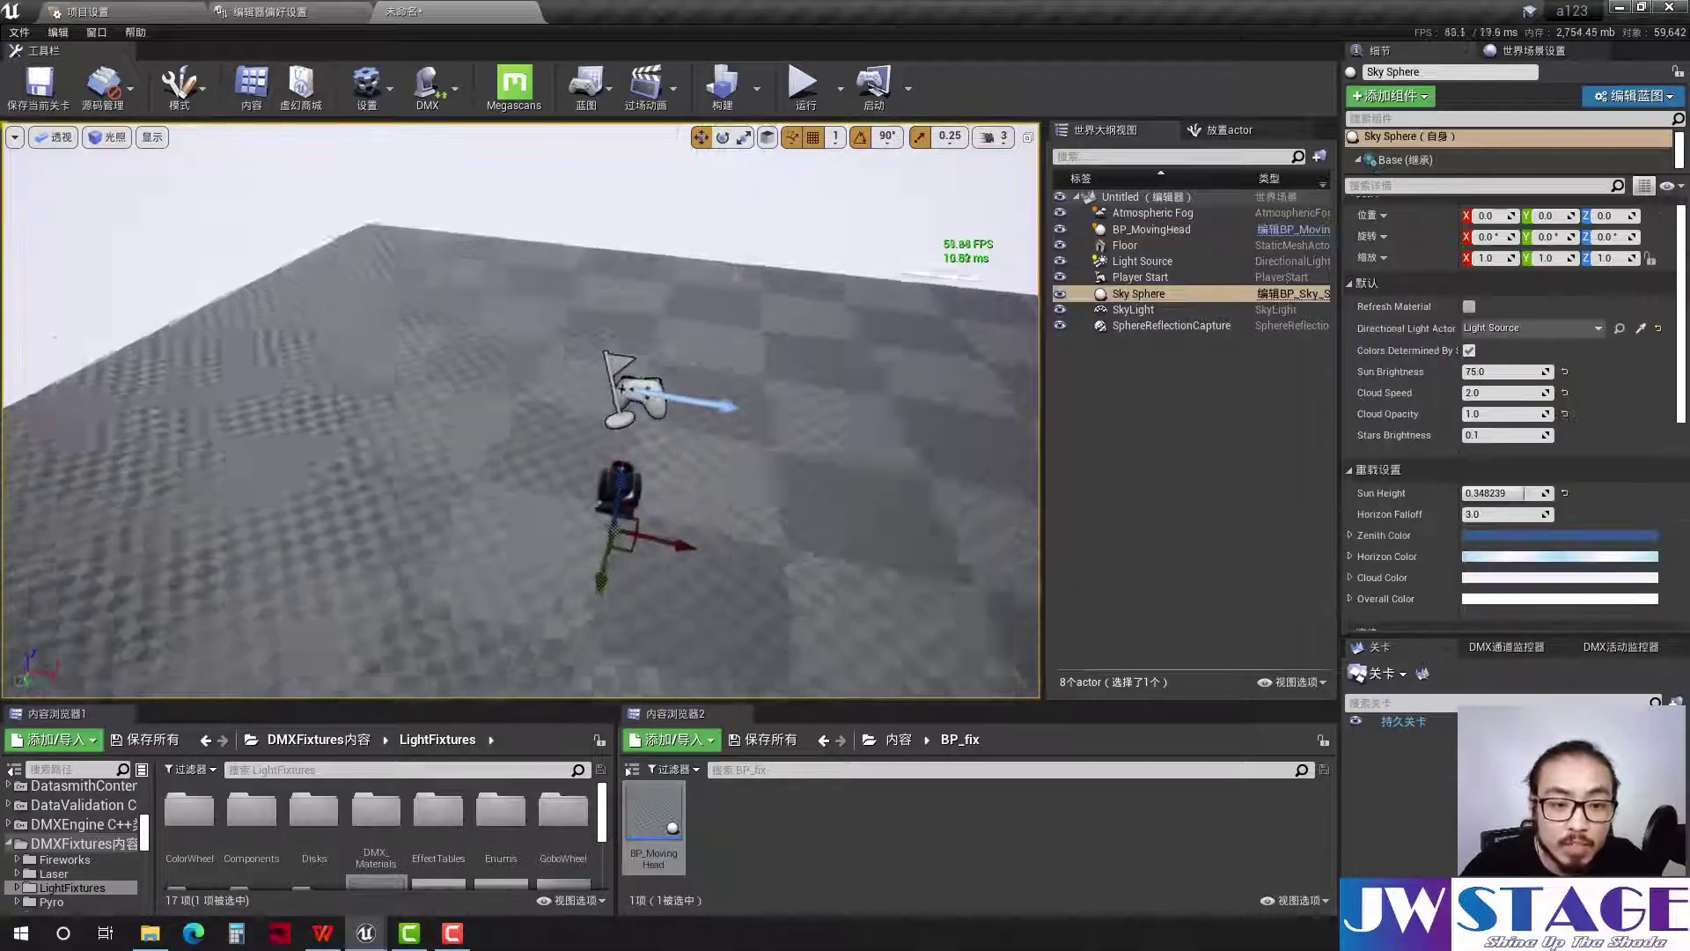
click(558, 493)
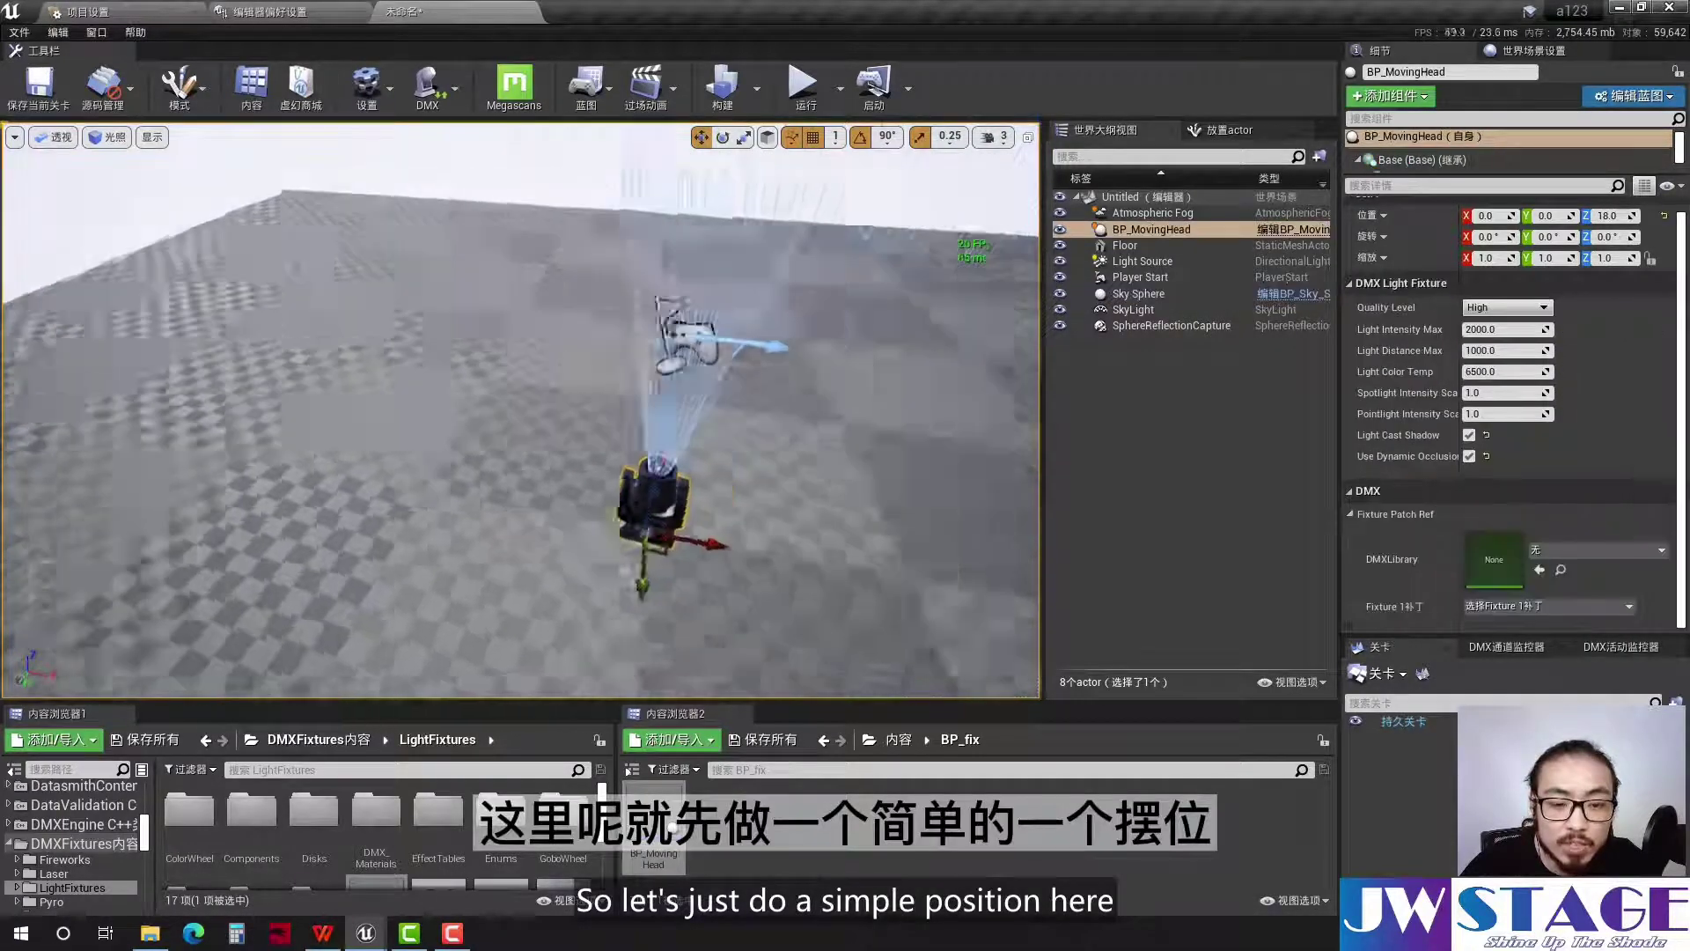
mouse_move(559, 497)
right_down()
mouse_move(616, 493)
mouse_move(563, 475)
right_up()
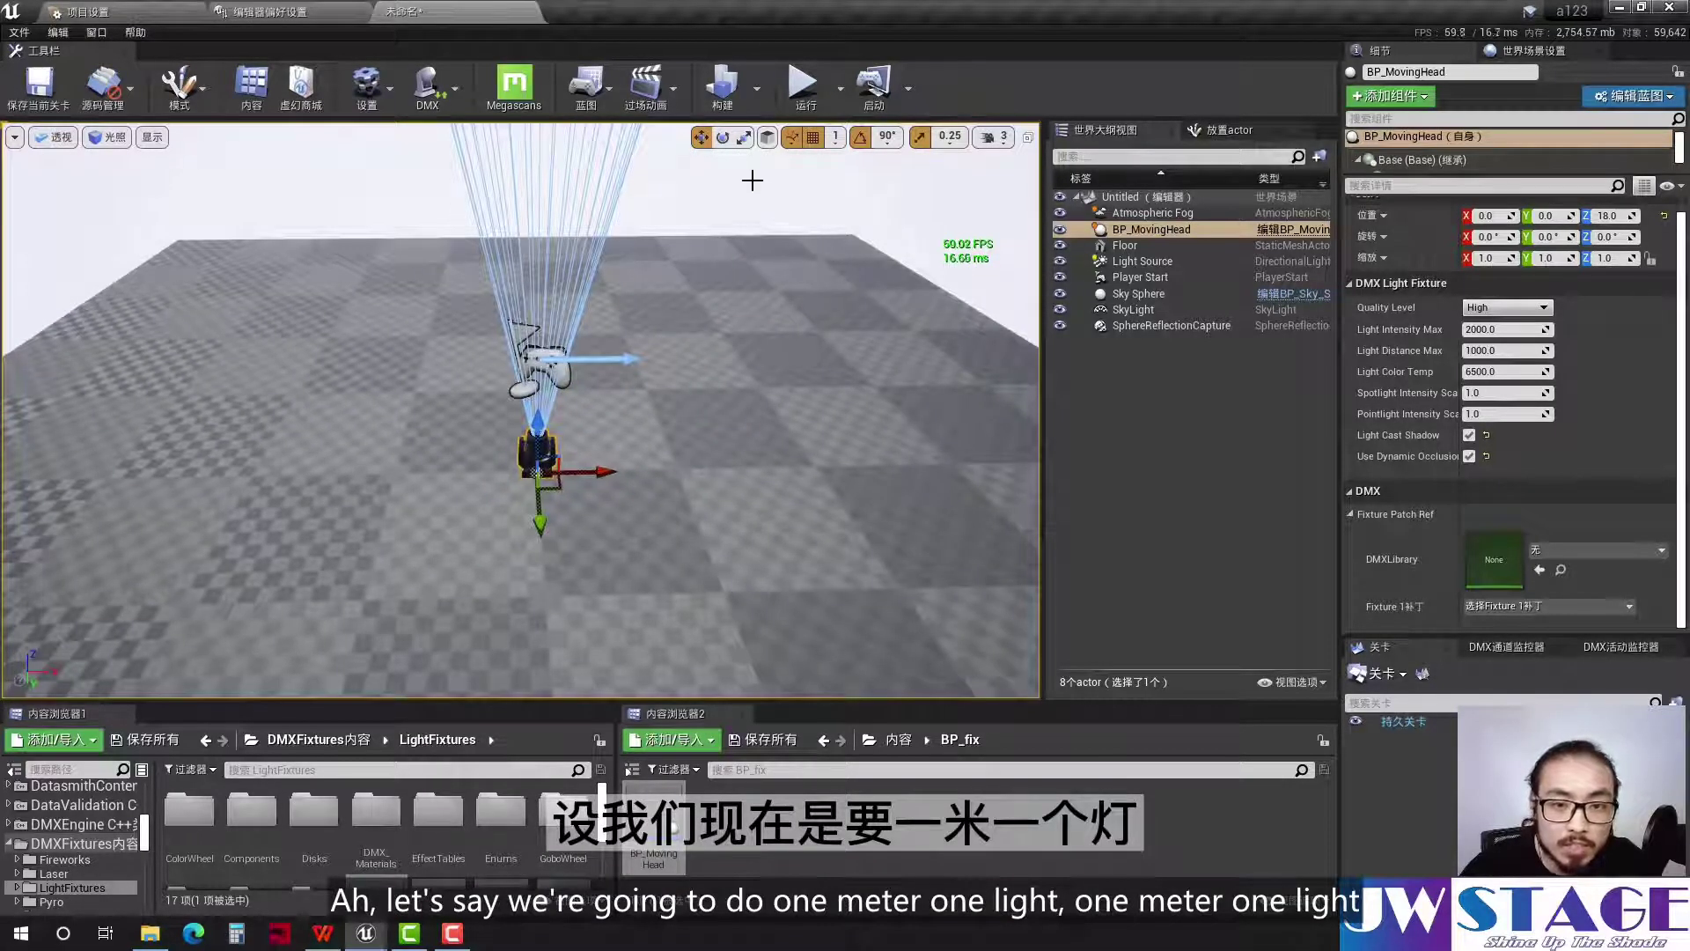
Change the grid snap size to 100 units
click(834, 136)
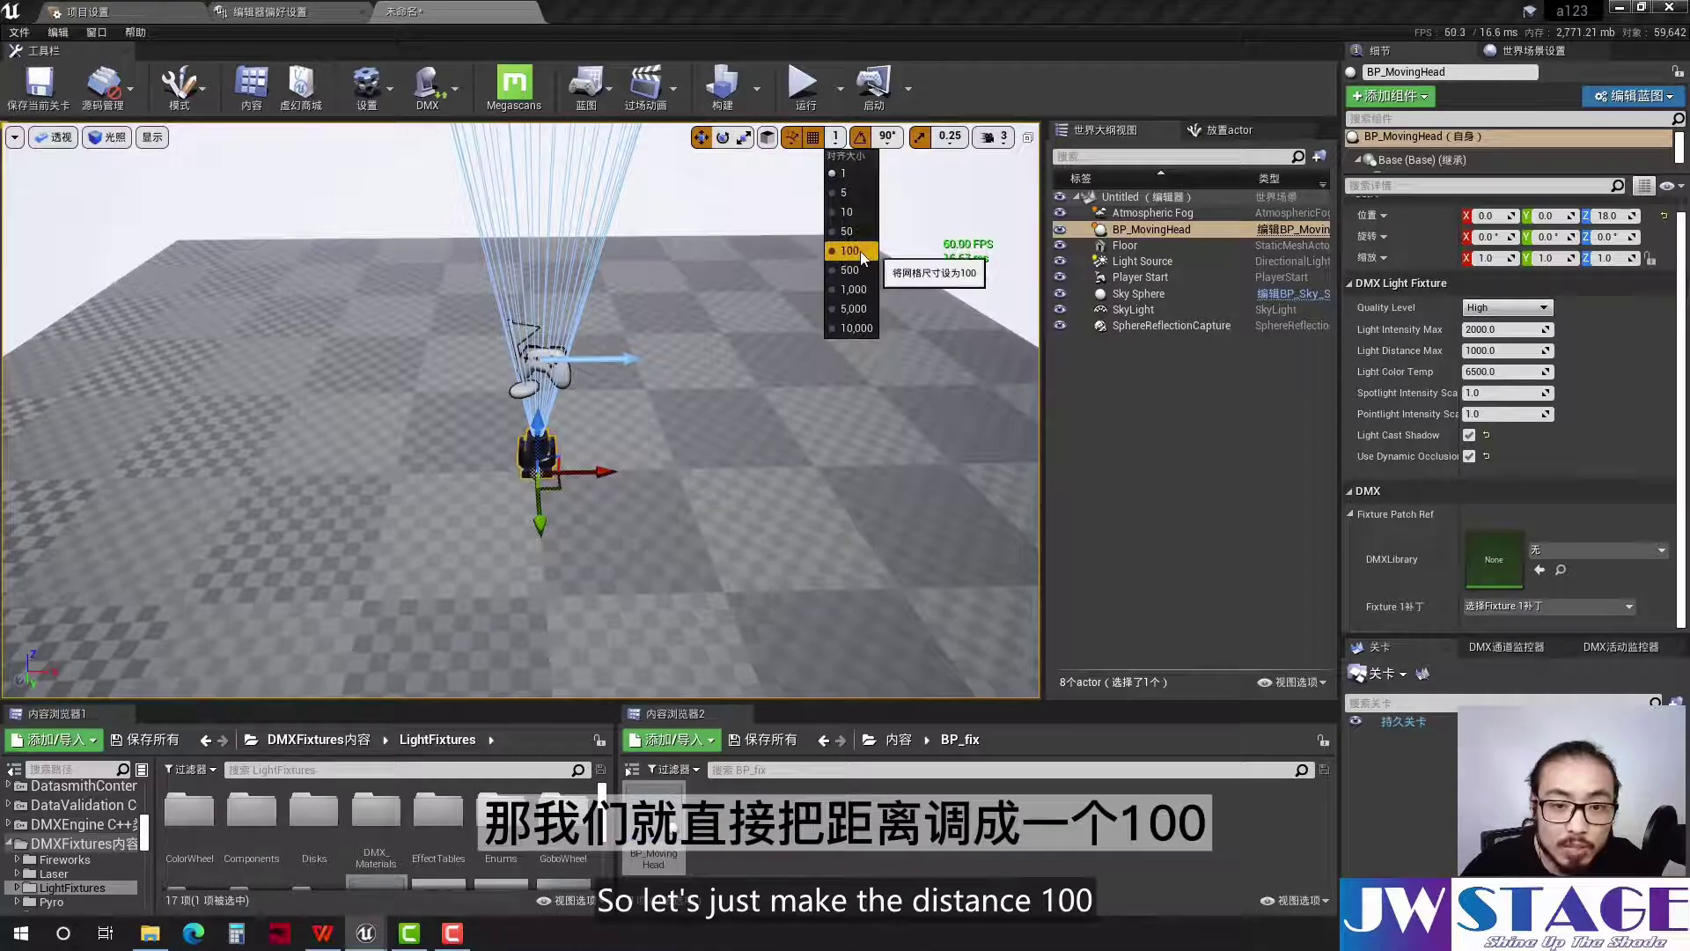
click(859, 251)
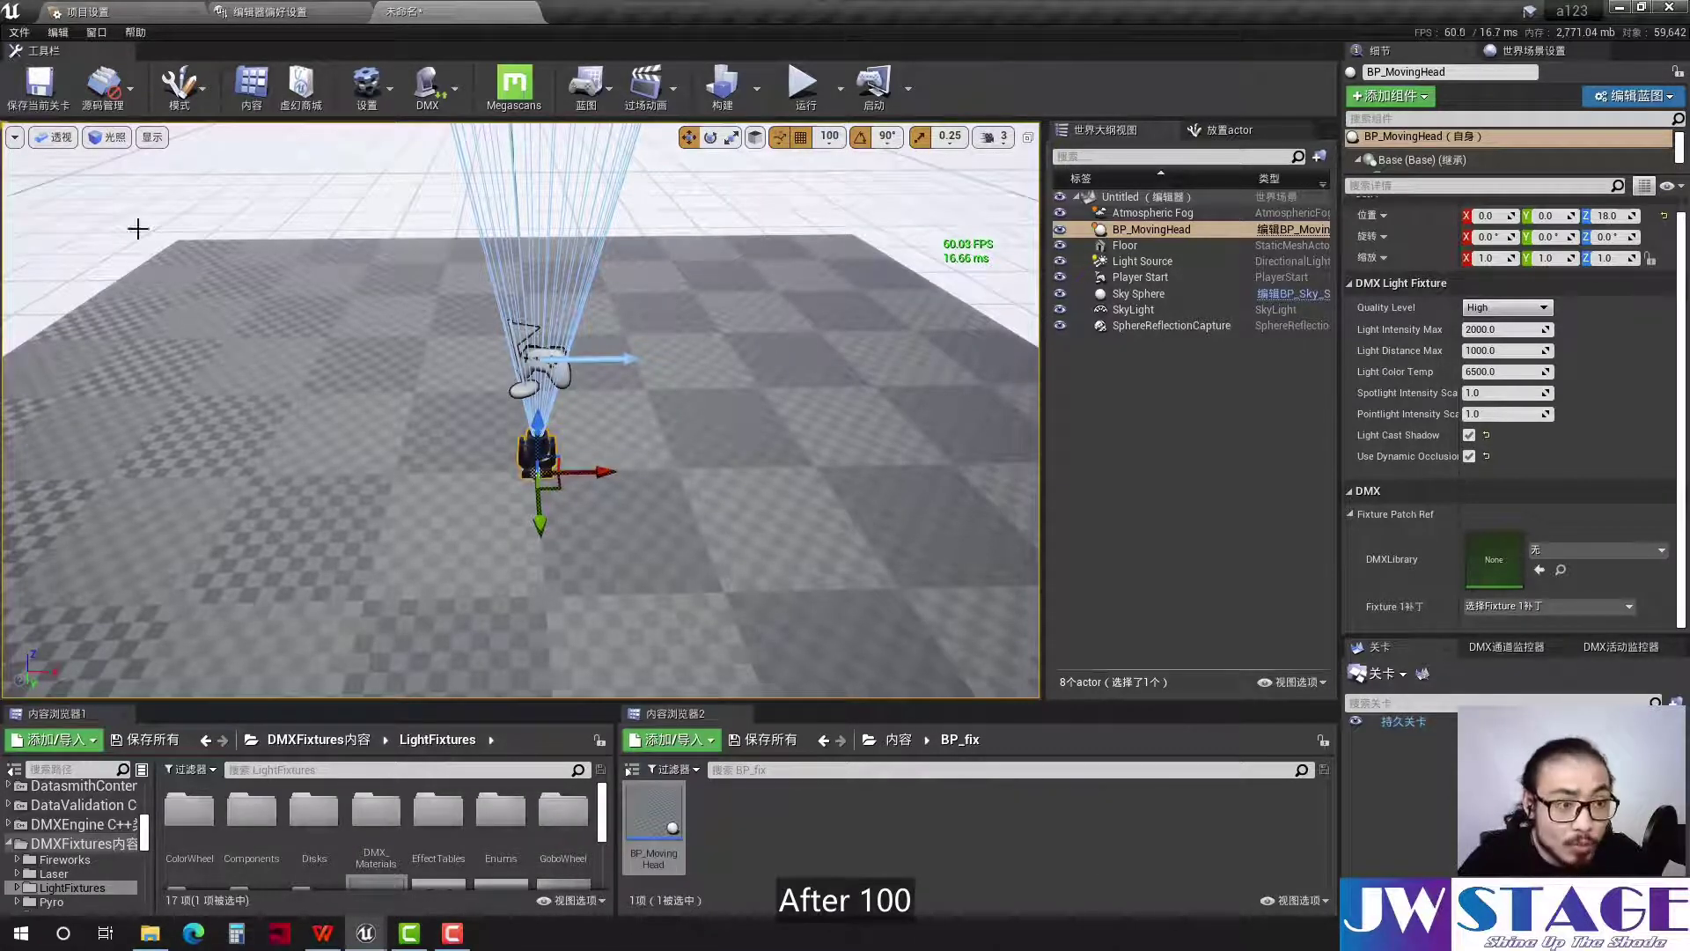
click(53, 136)
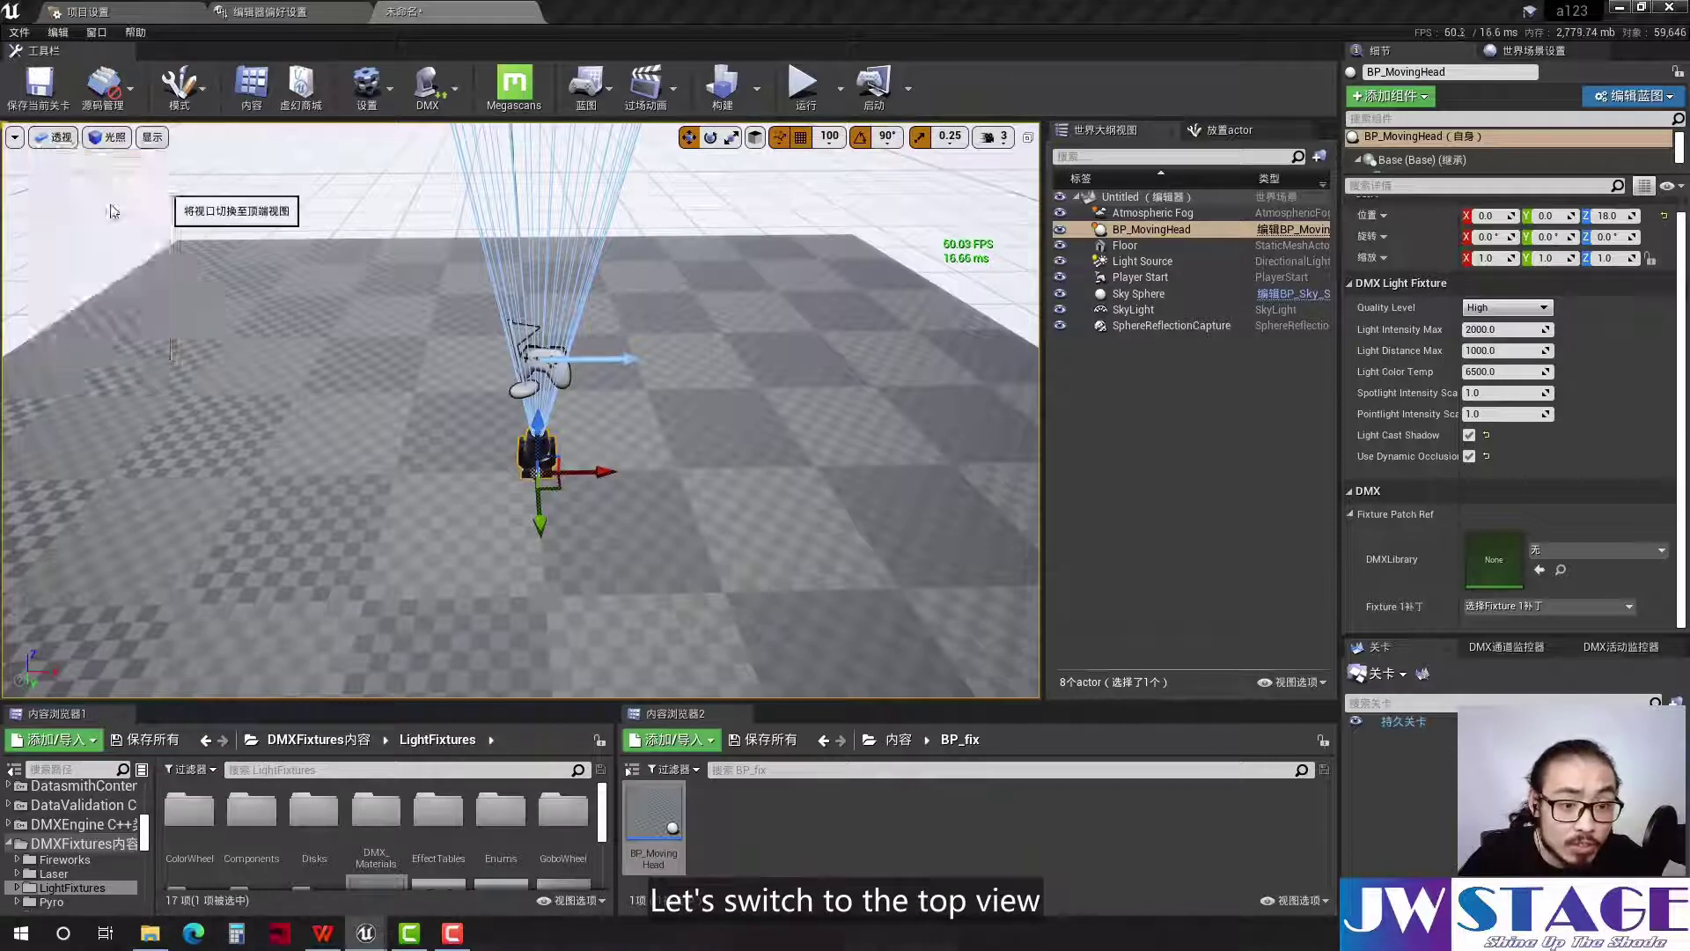
Switch the viewport to Top and hide six clutter actors, from Sky Sphere to Atmospheric Fog
click(110, 211)
scroll(327, 352, up, 3)
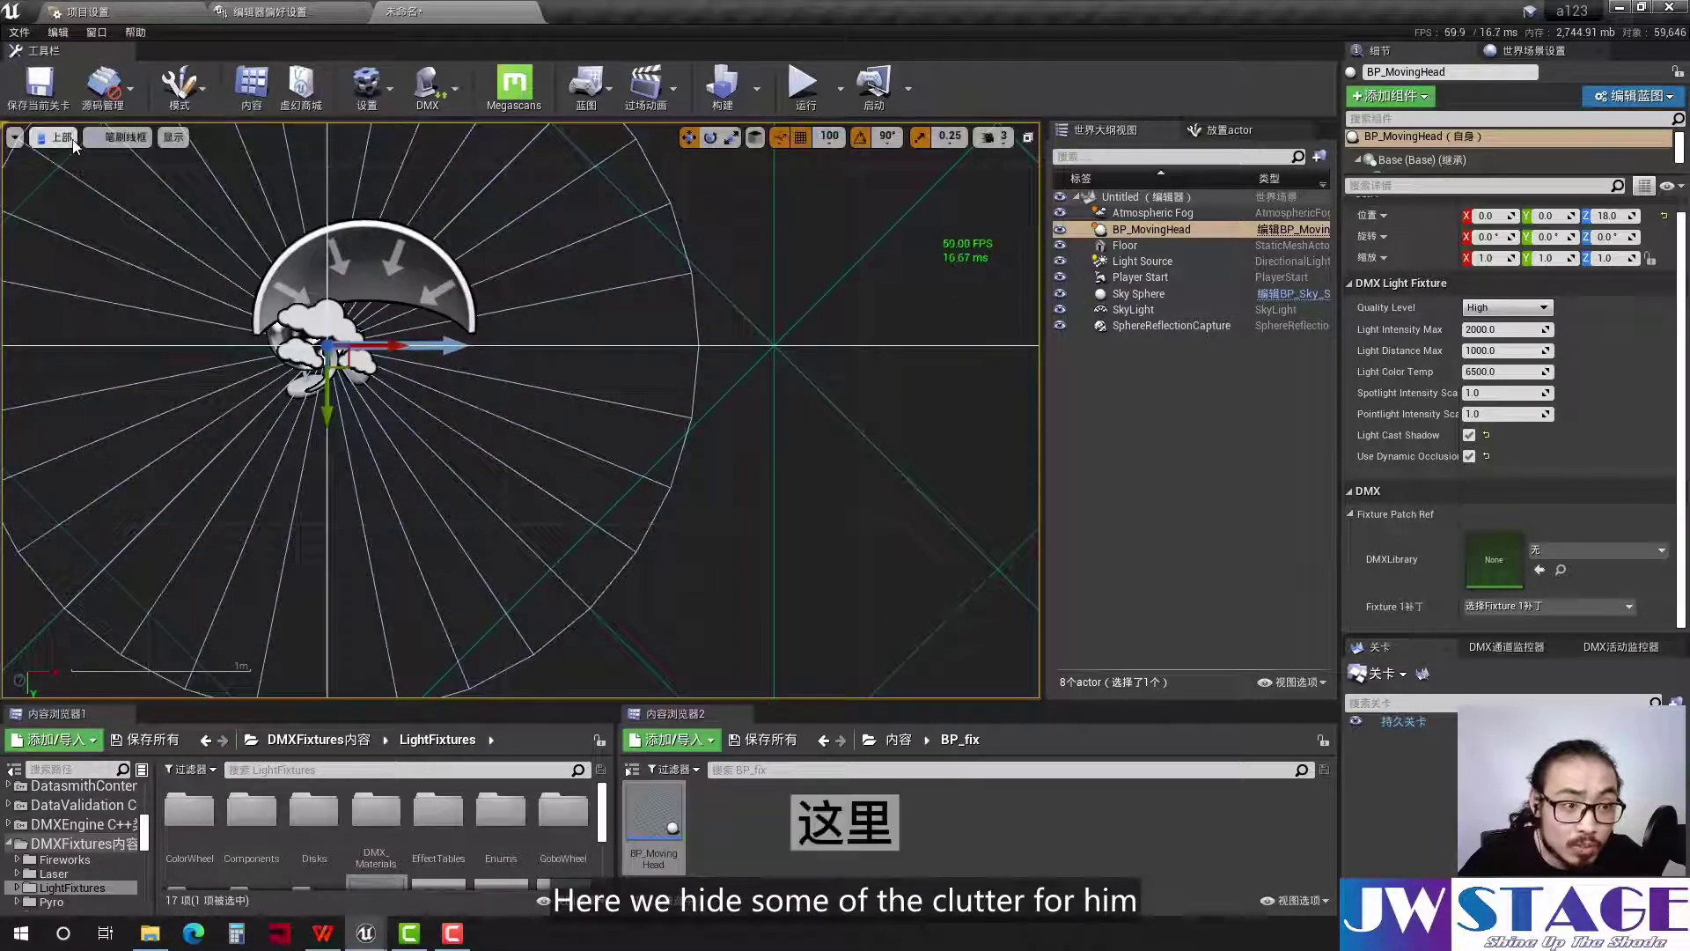
click(1060, 293)
click(1059, 277)
click(1060, 260)
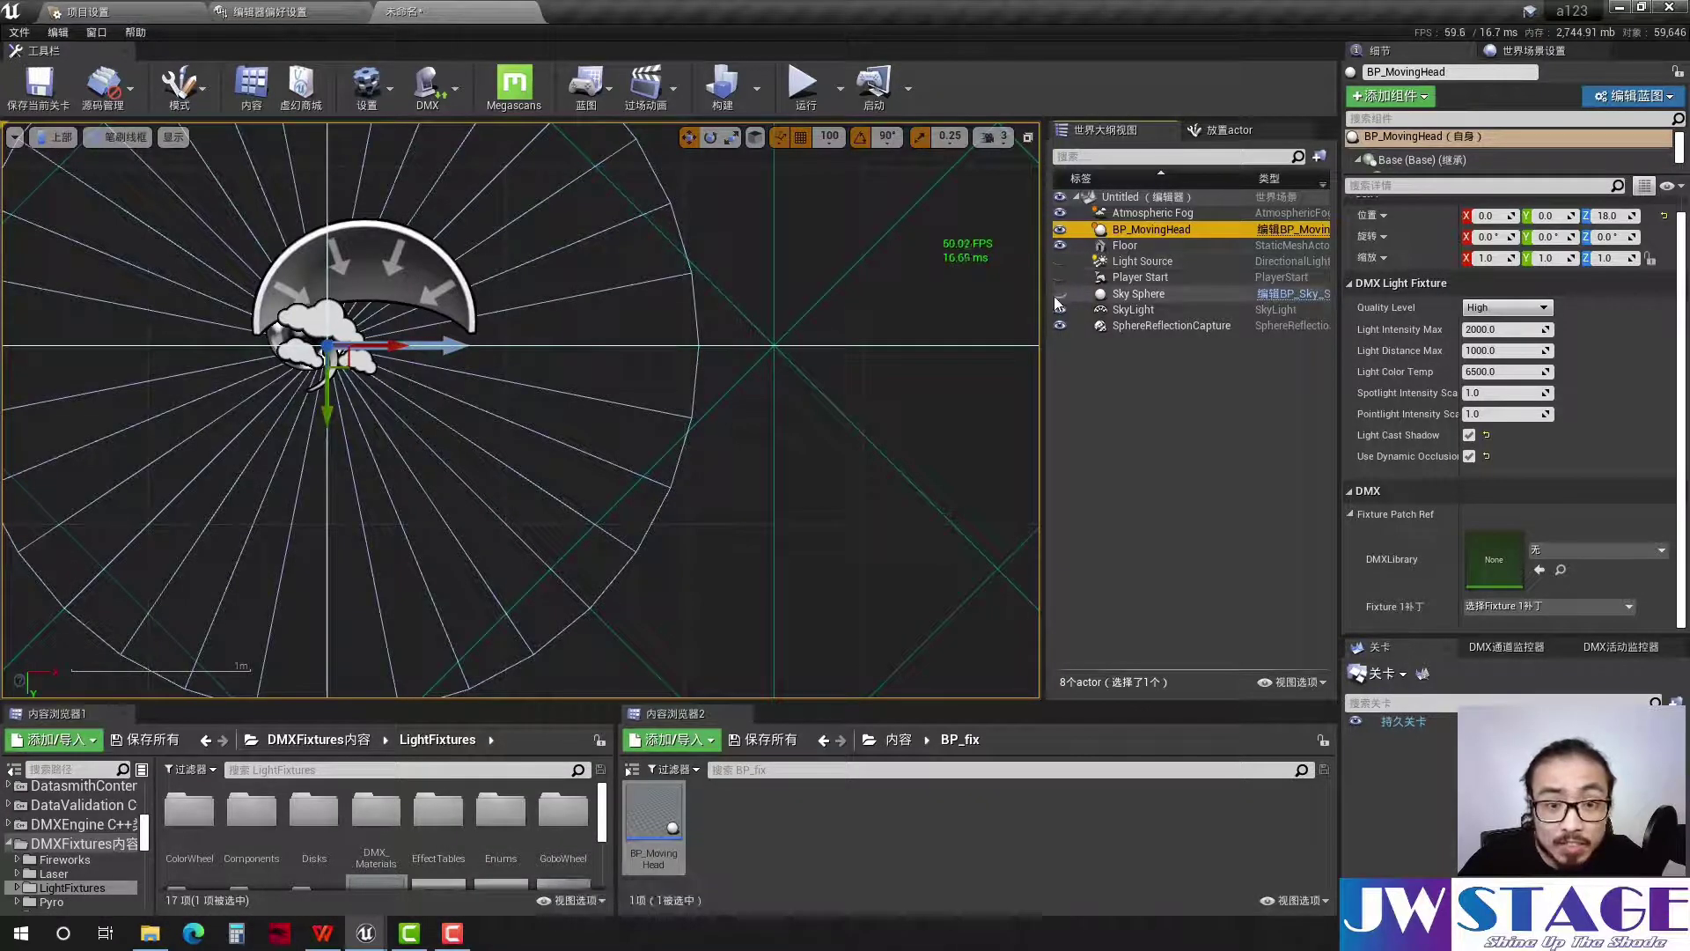
click(1058, 309)
click(1059, 324)
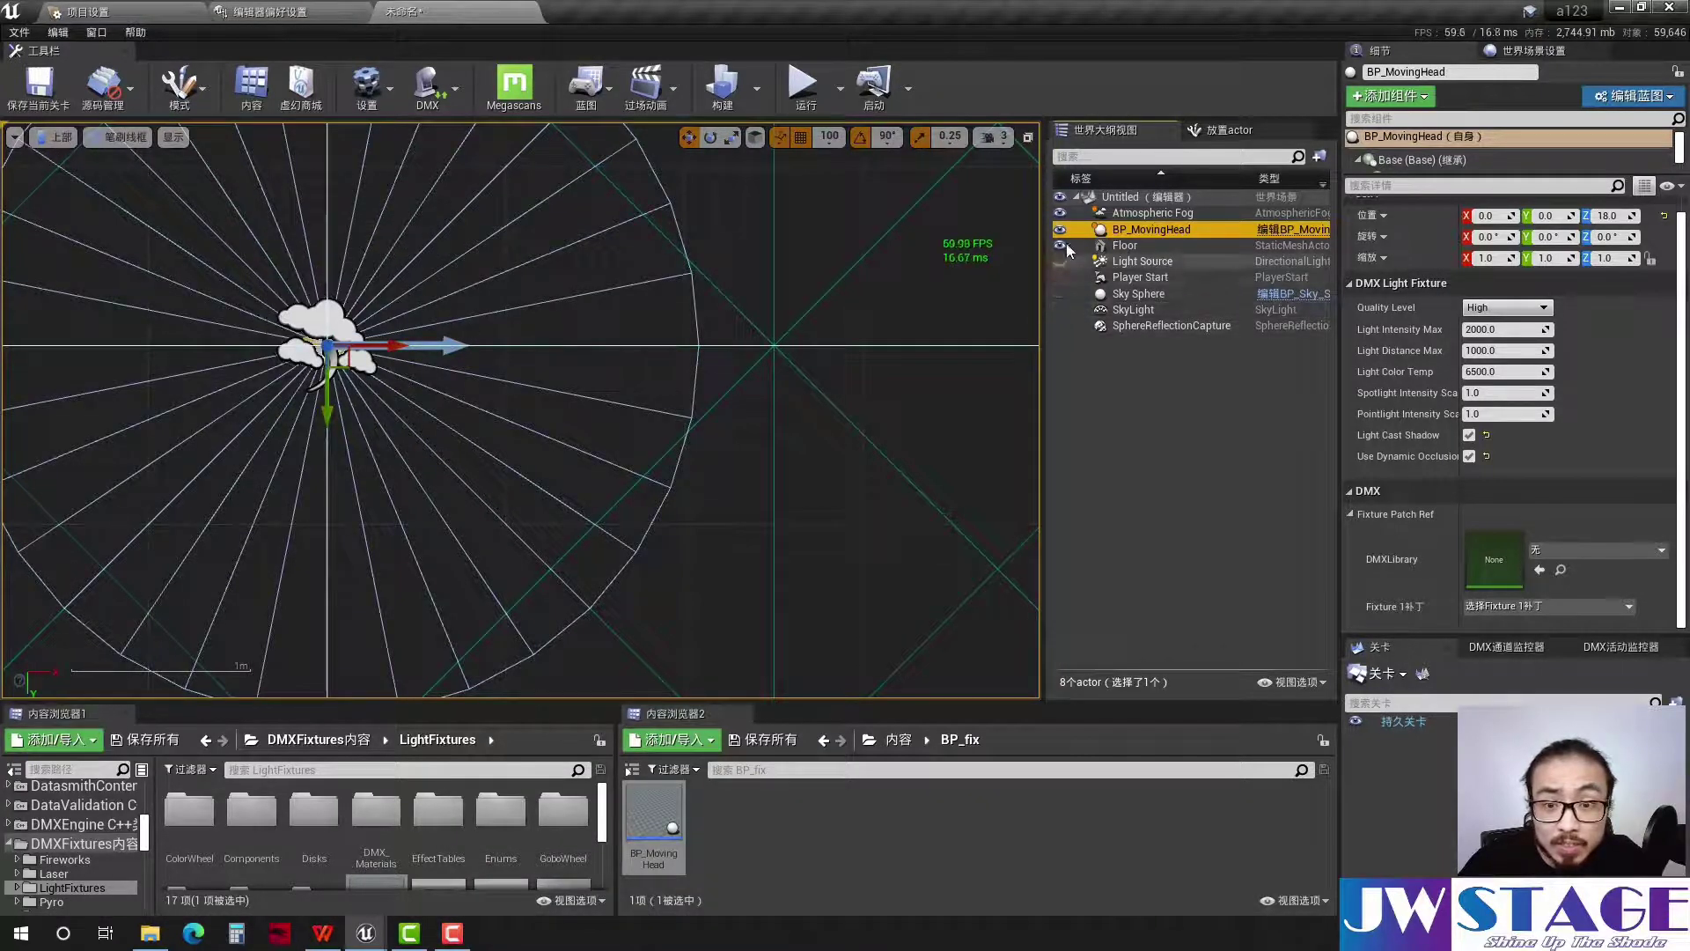
click(1060, 213)
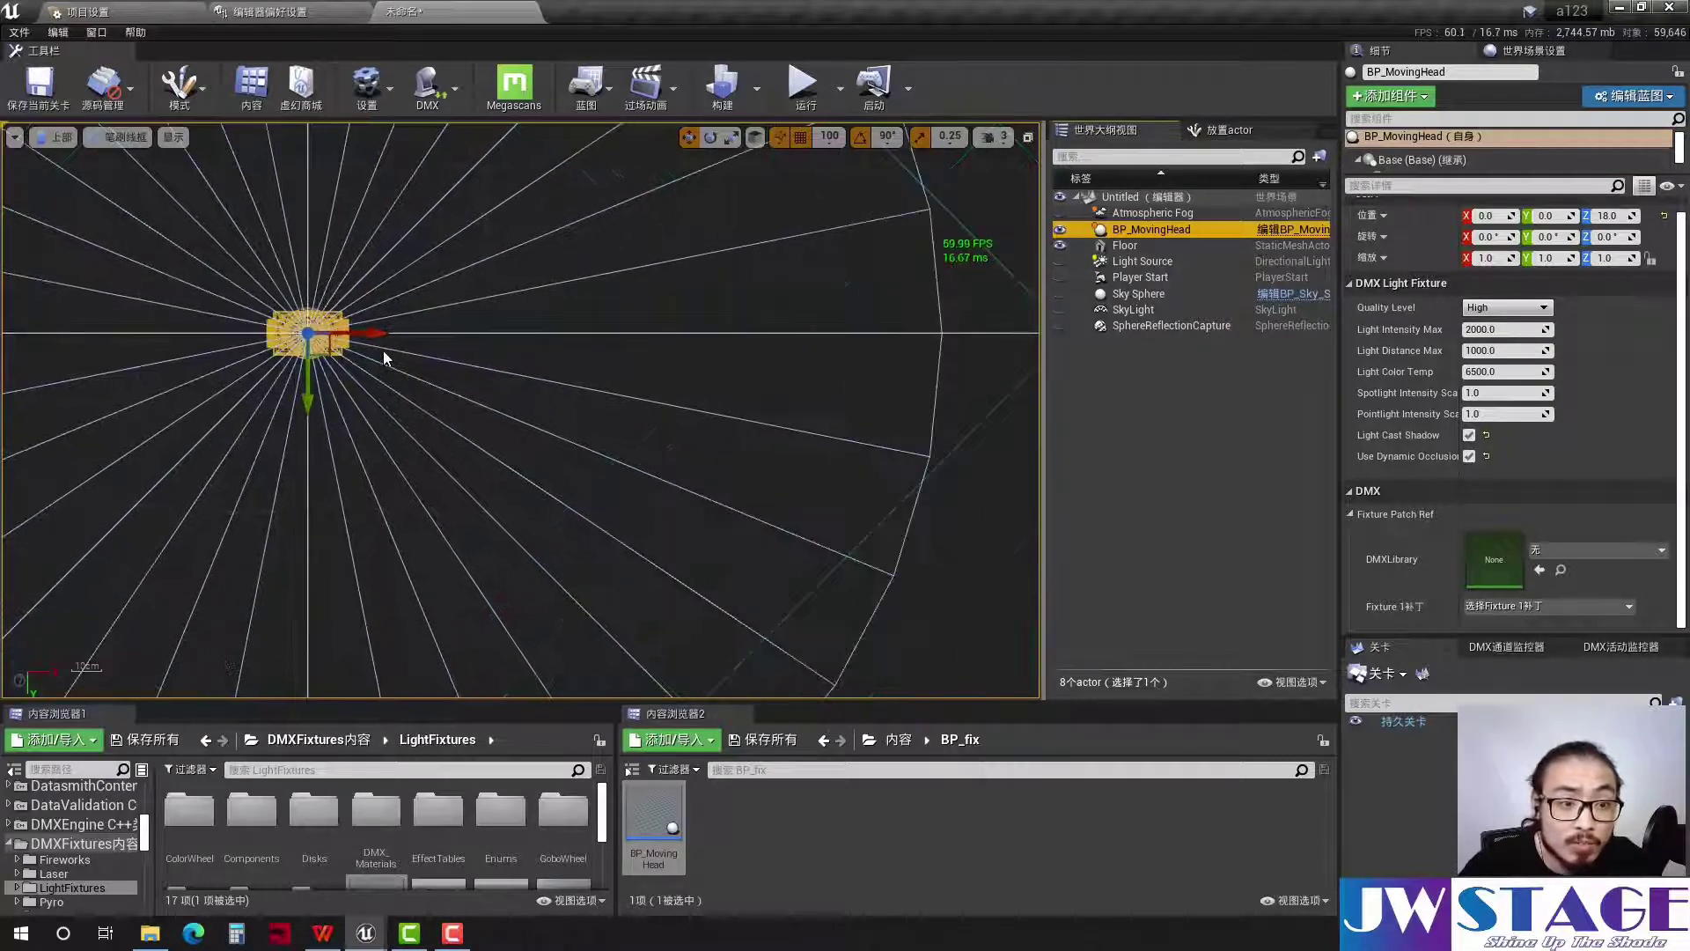
Centre the top view on the moving head and Alt-drag copies to X=100 and X=200
right_drag(348, 369, 686, 440)
scroll(686, 440, down, 3)
scroll(686, 440, up, 3)
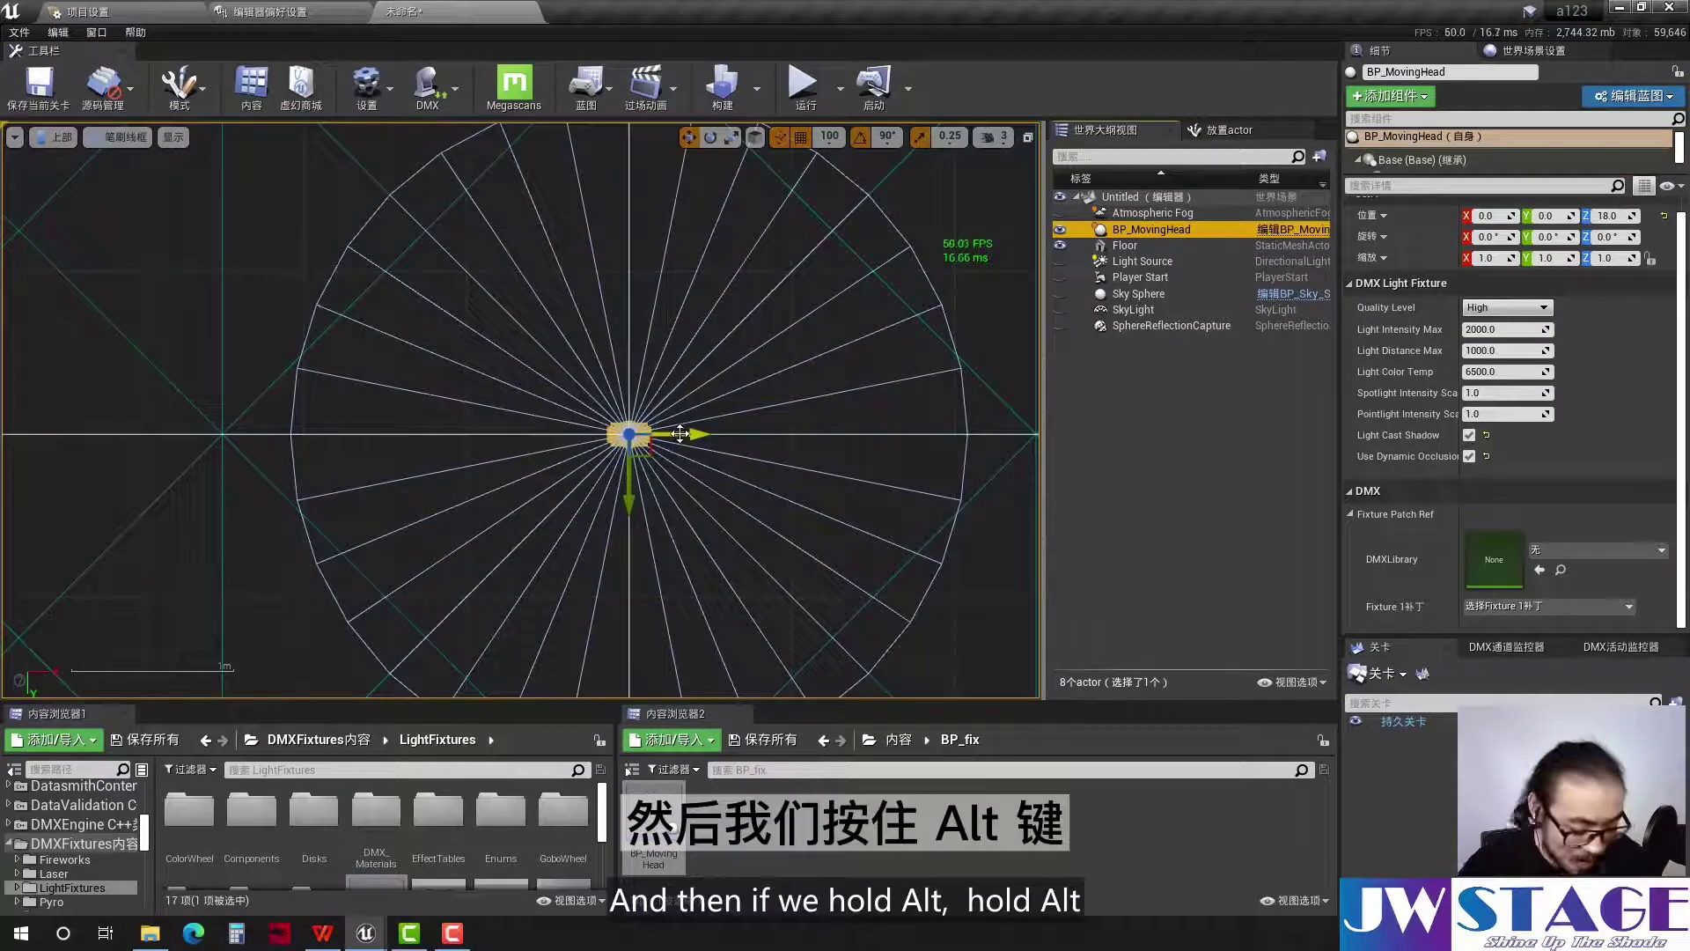
scroll(592, 431, down, 2)
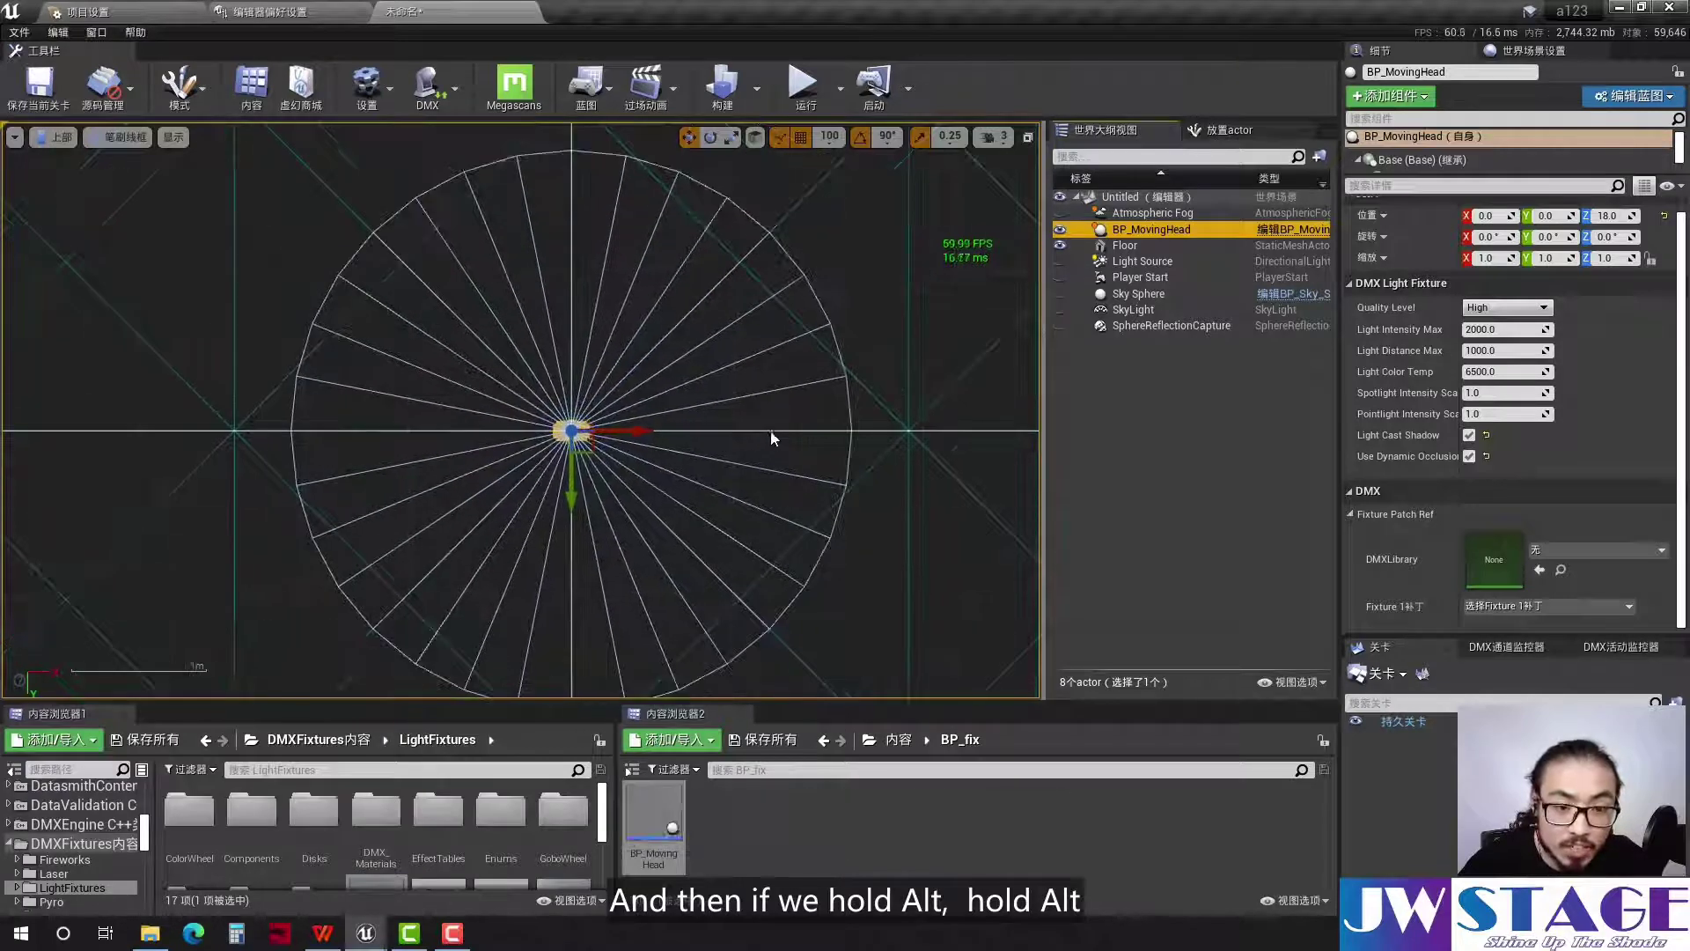
scroll(593, 445, up, 2)
scroll(592, 451, down, 1)
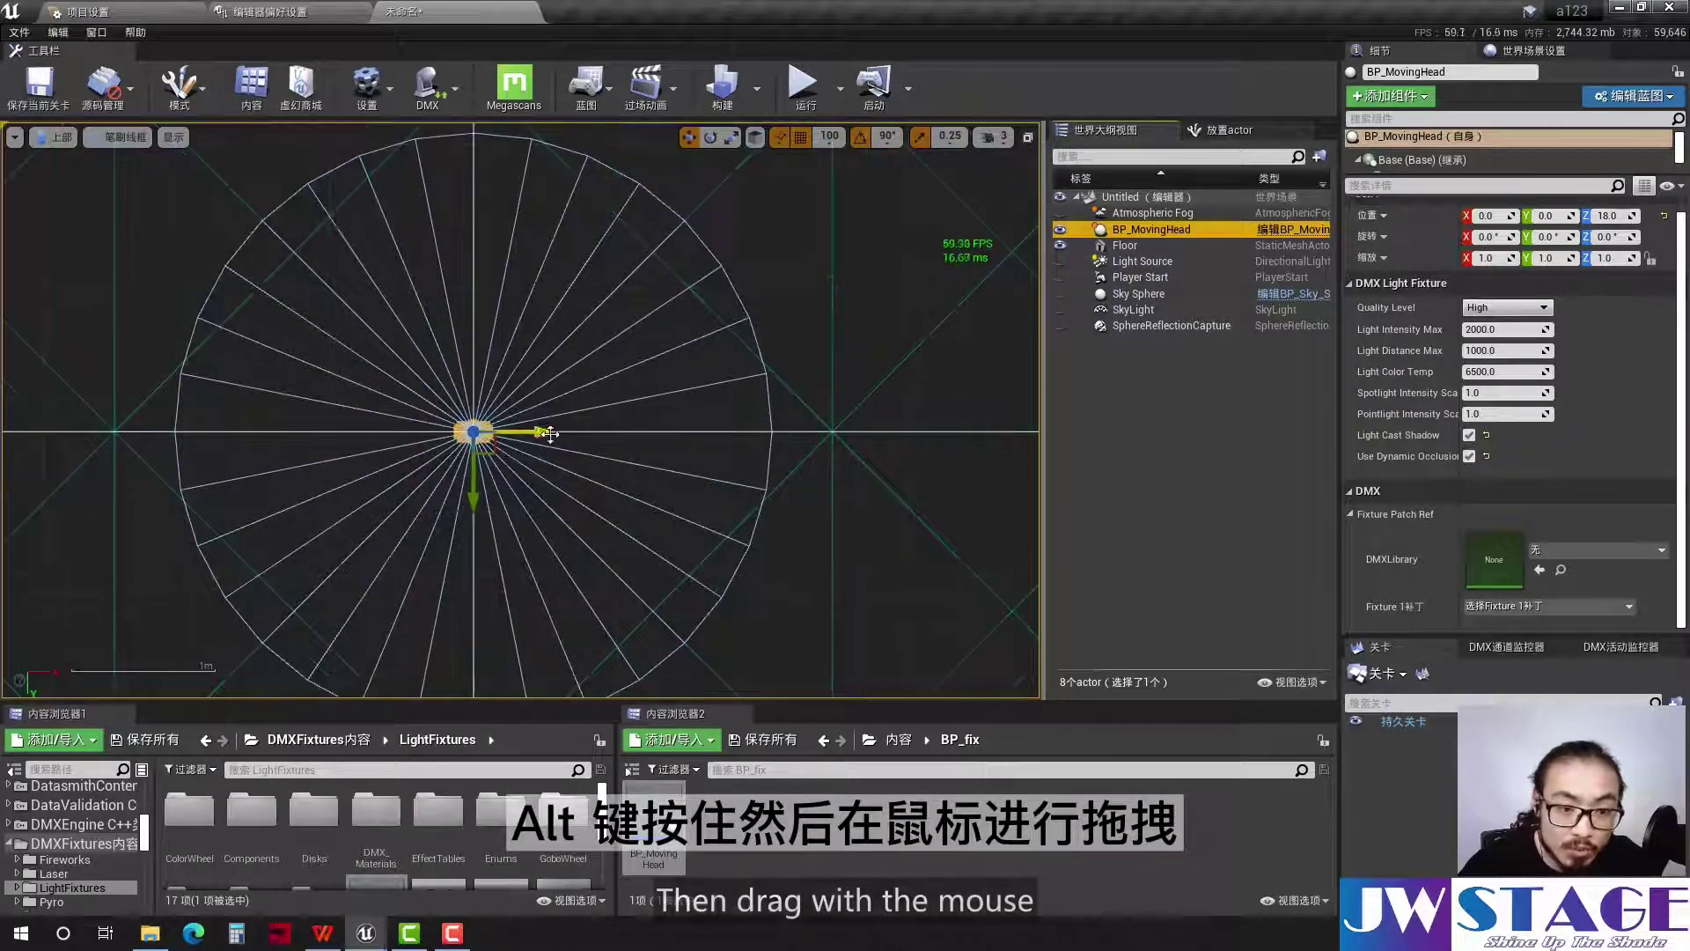
alt+drag(542, 432, 685, 431)
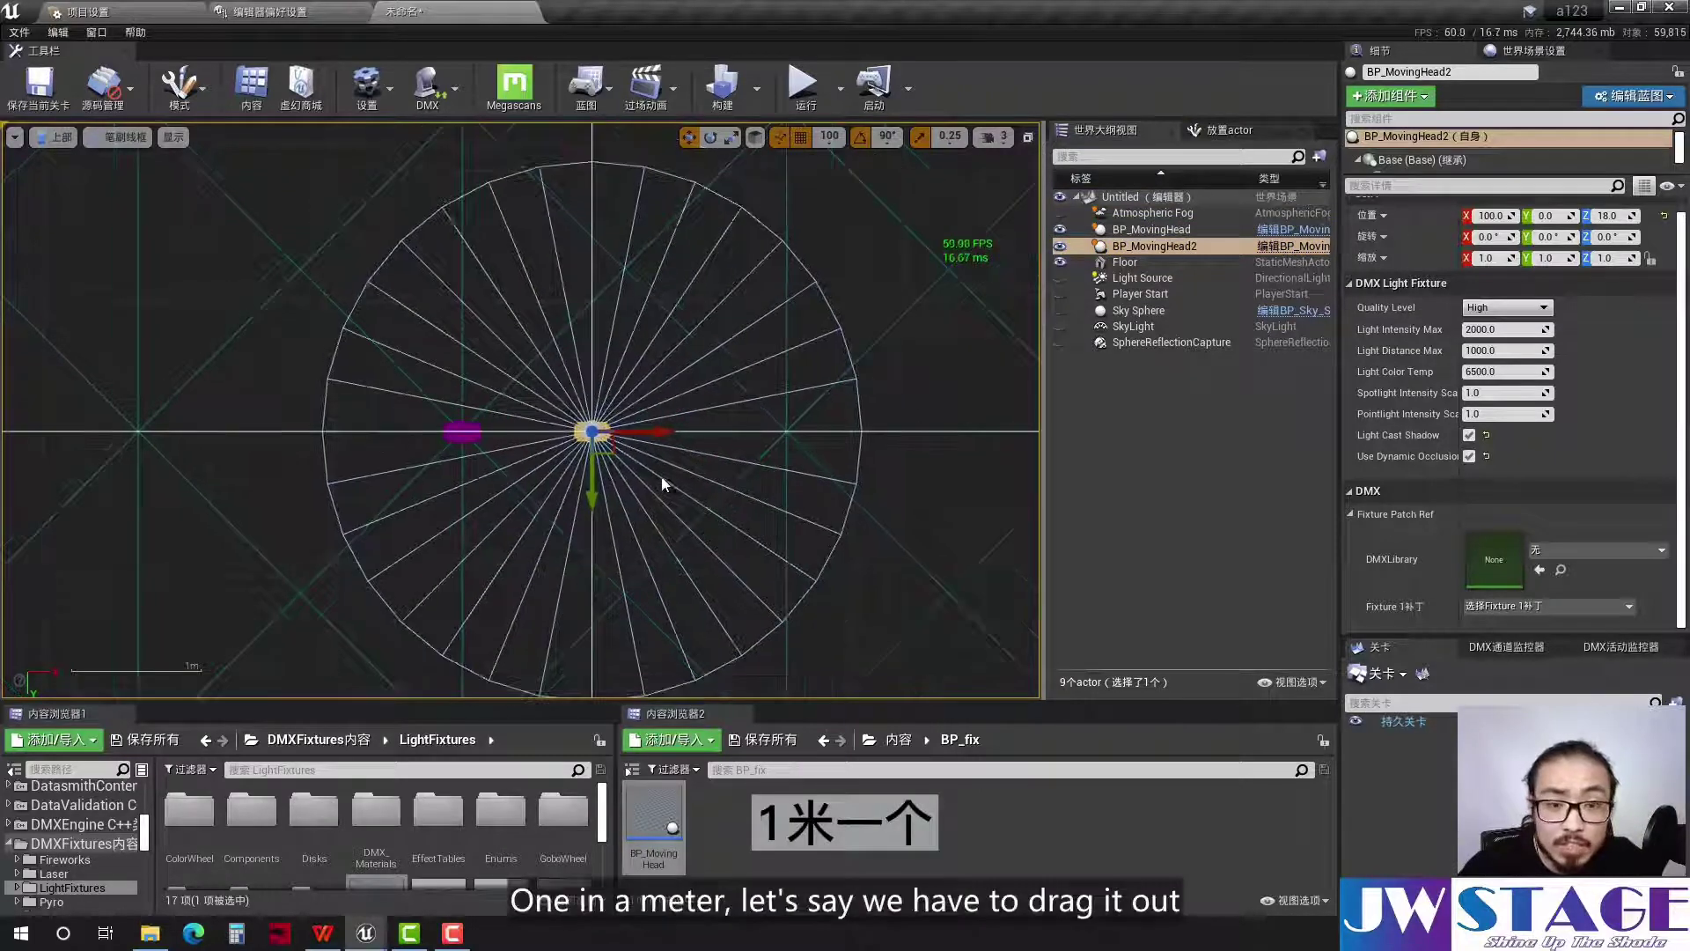
scroll(607, 433, up, 2)
alt+drag(592, 403, 810, 403)
Keep duplicating the light 100 units along X at 300, 500 and 700 to finish eight
scroll(564, 408, down, 2)
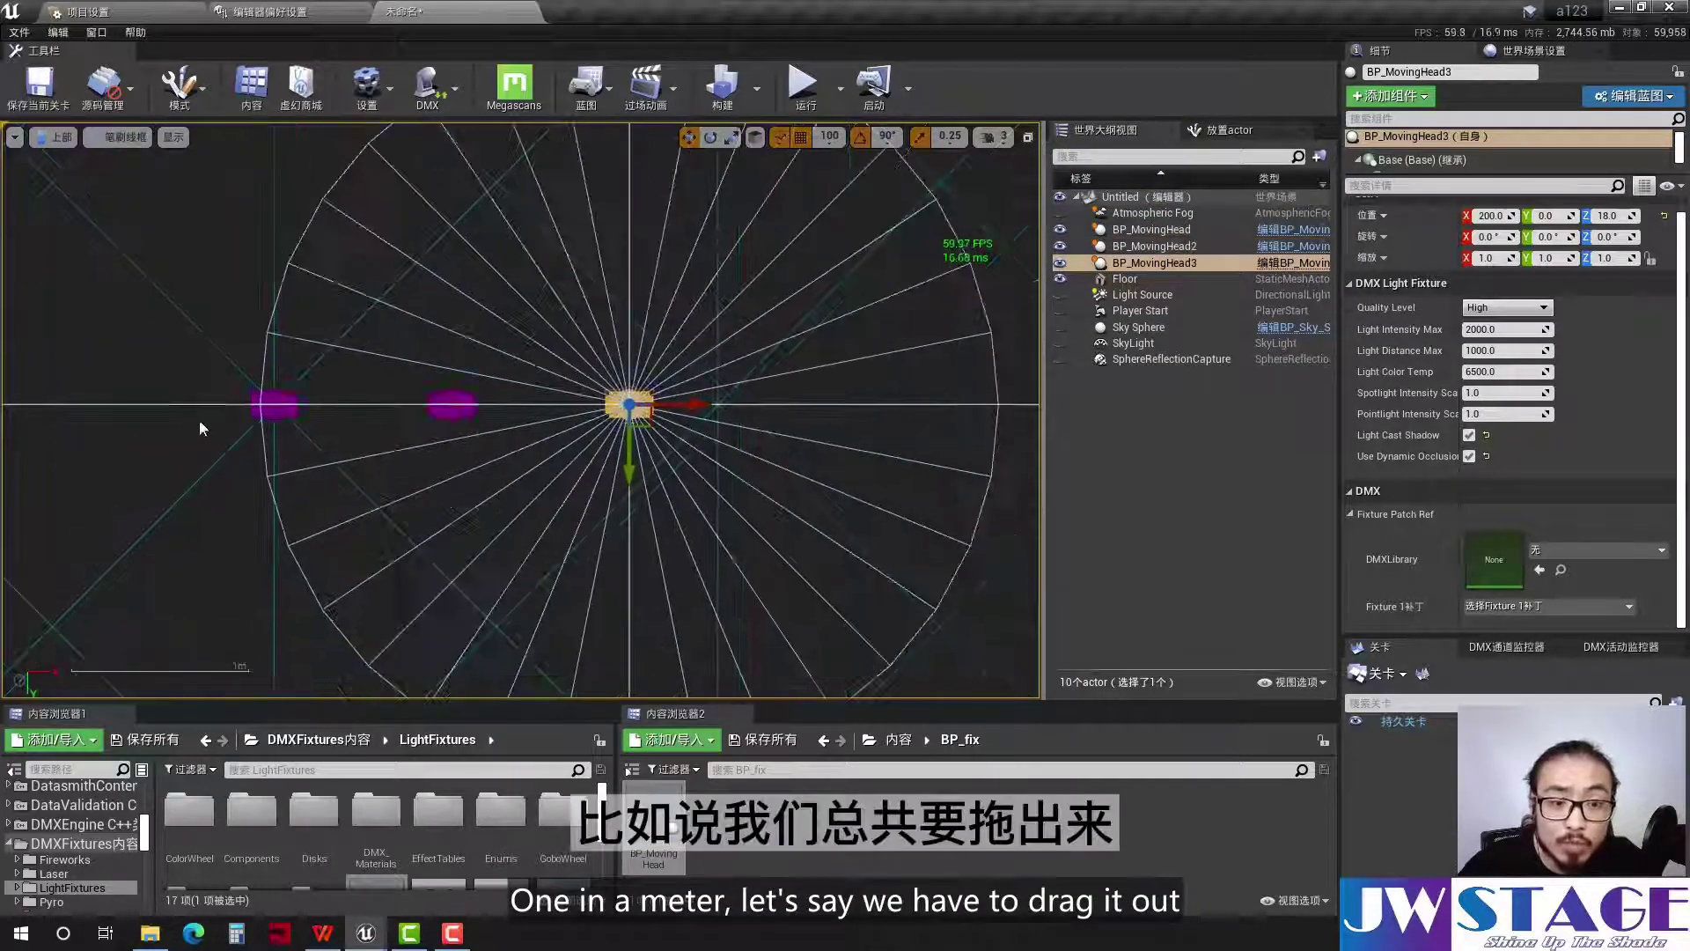
alt+drag(564, 416, 847, 417)
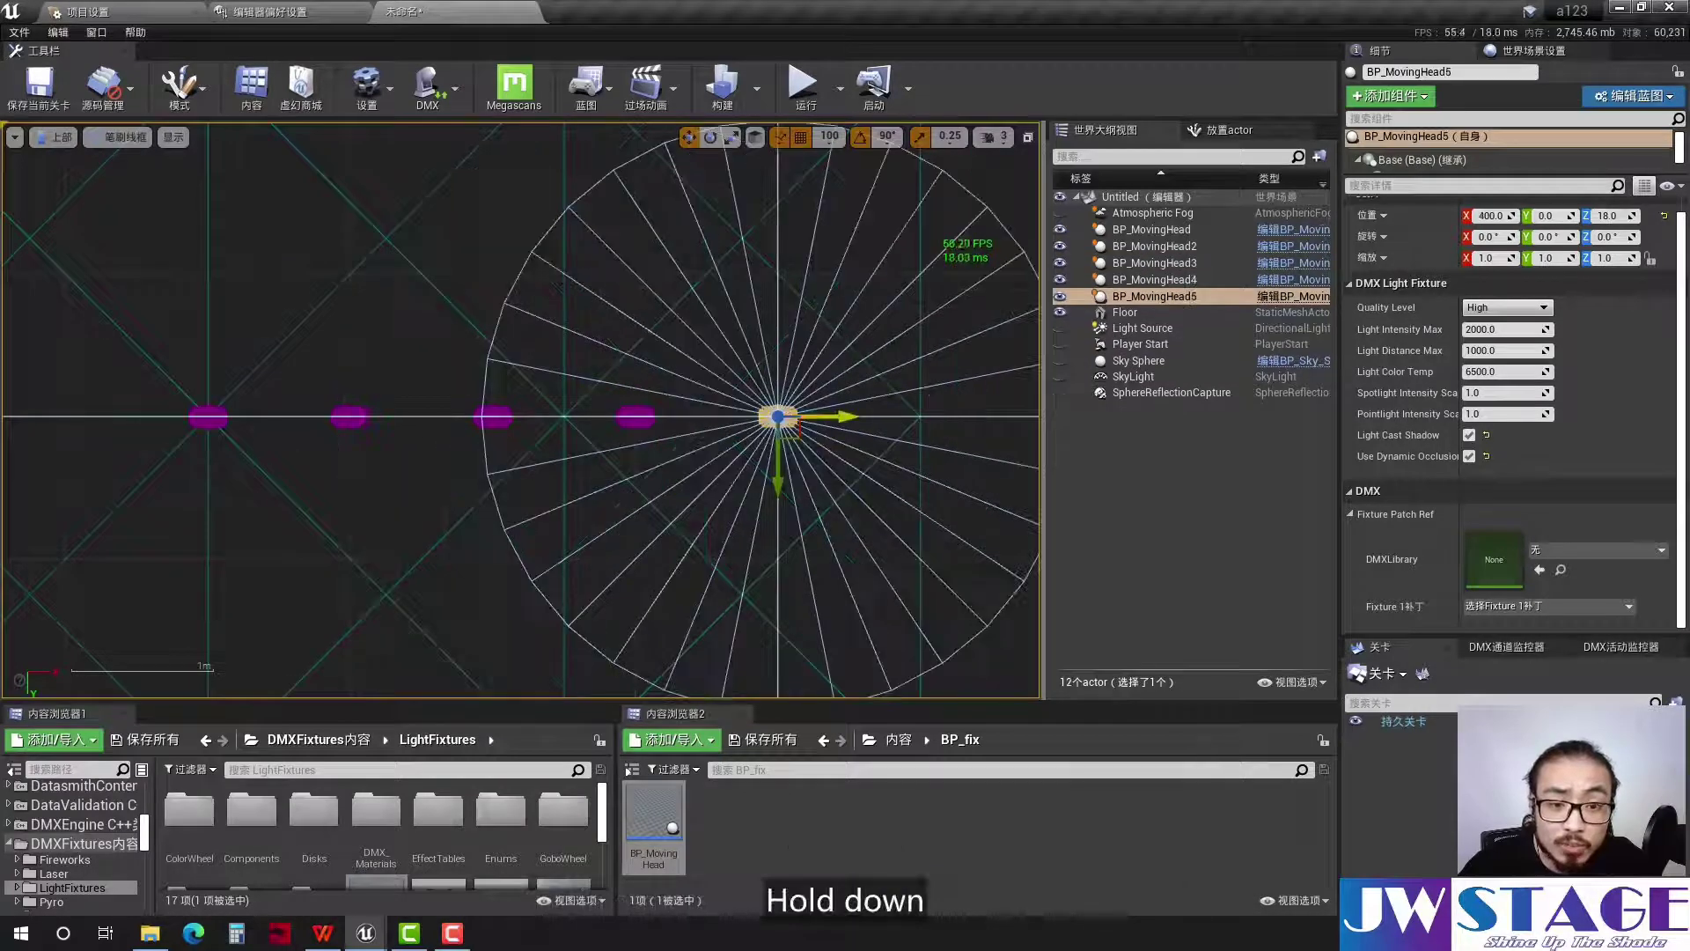
scroll(847, 417, down, 2)
scroll(541, 427, up, 2)
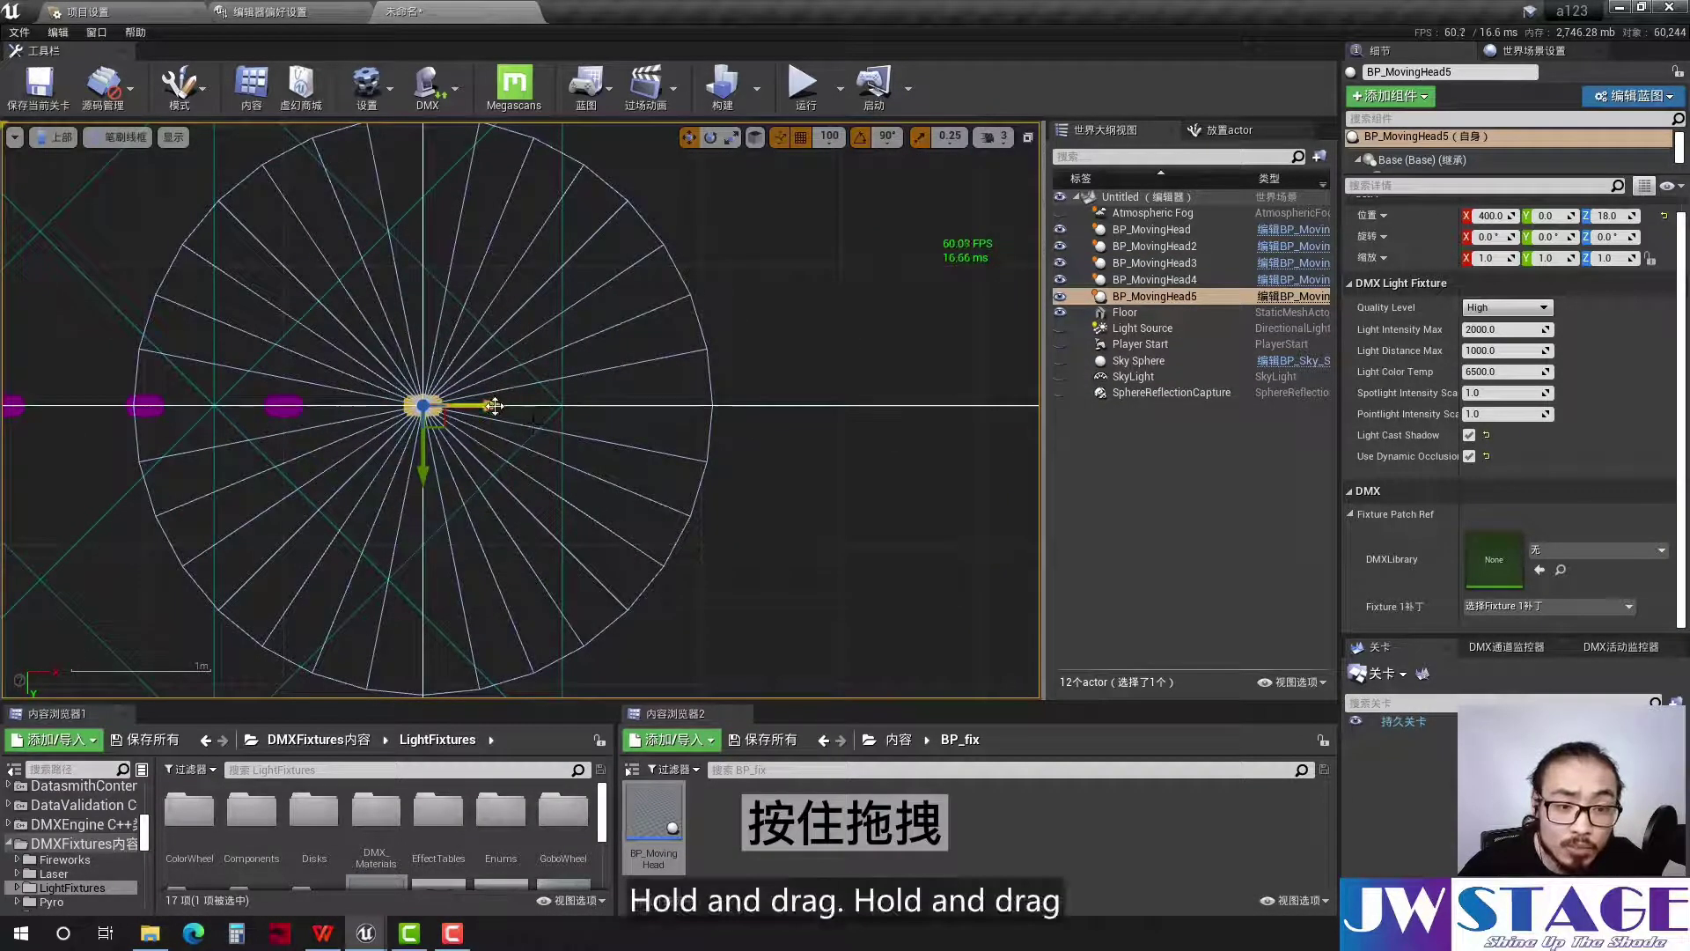
mouse_move(480, 405)
alt+mouse_down()
mouse_move(614, 449)
mouse_move(755, 406)
alt+mouse_up()
scroll(381, 445, down, 3)
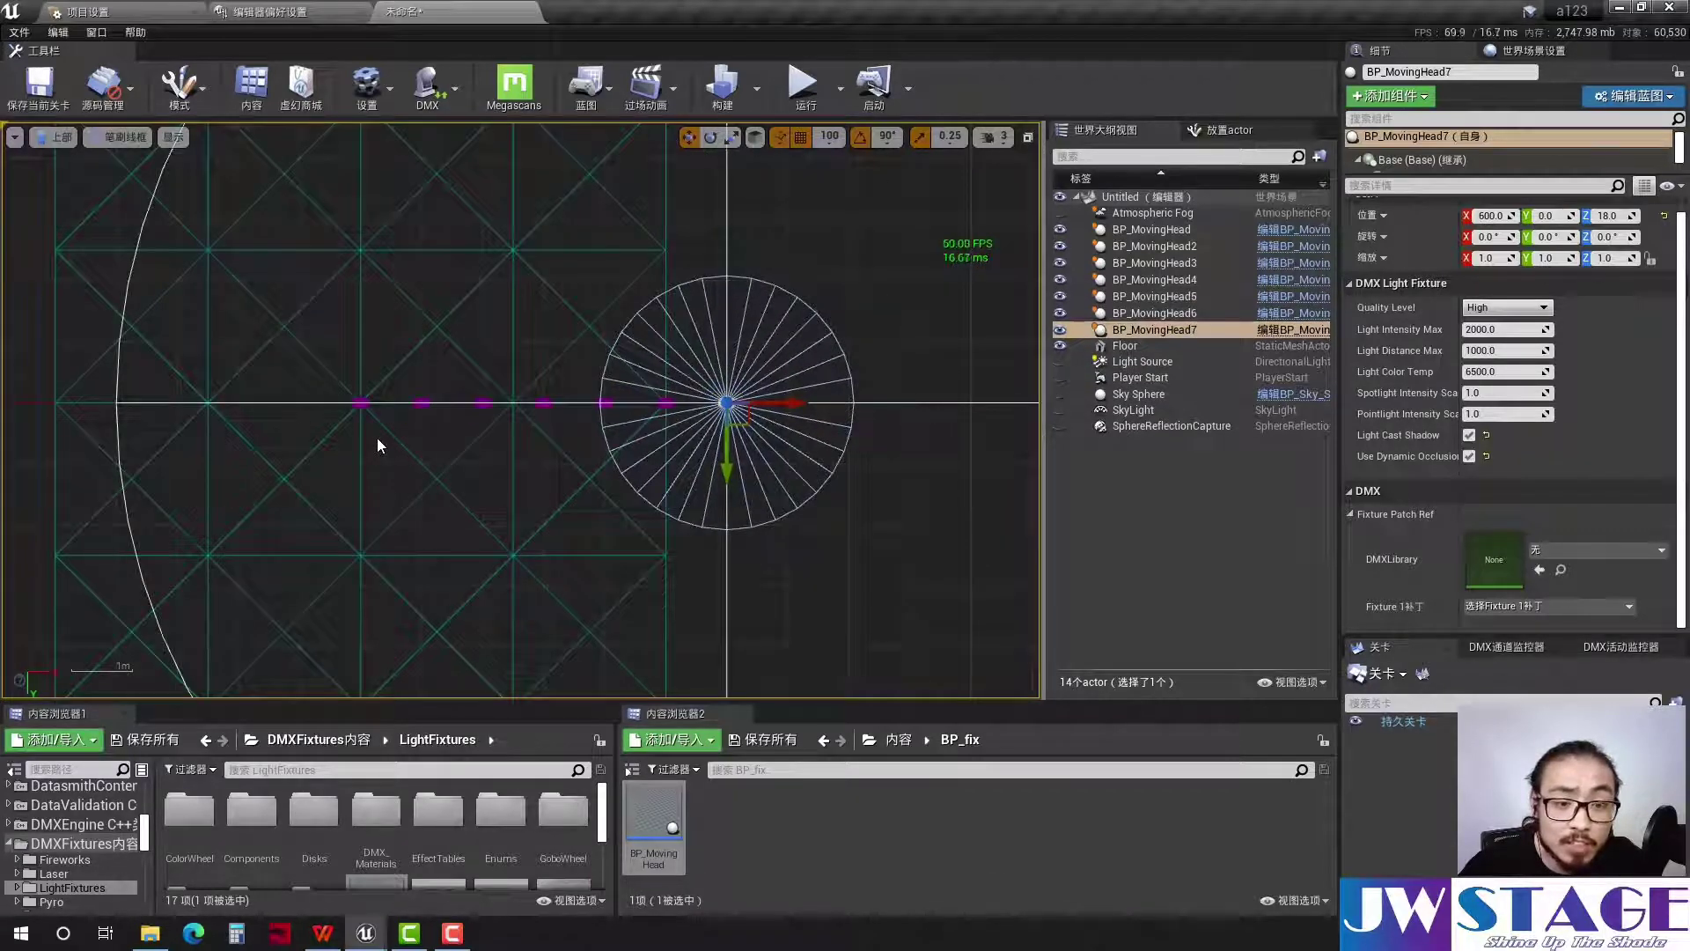
scroll(845, 393, up, 2)
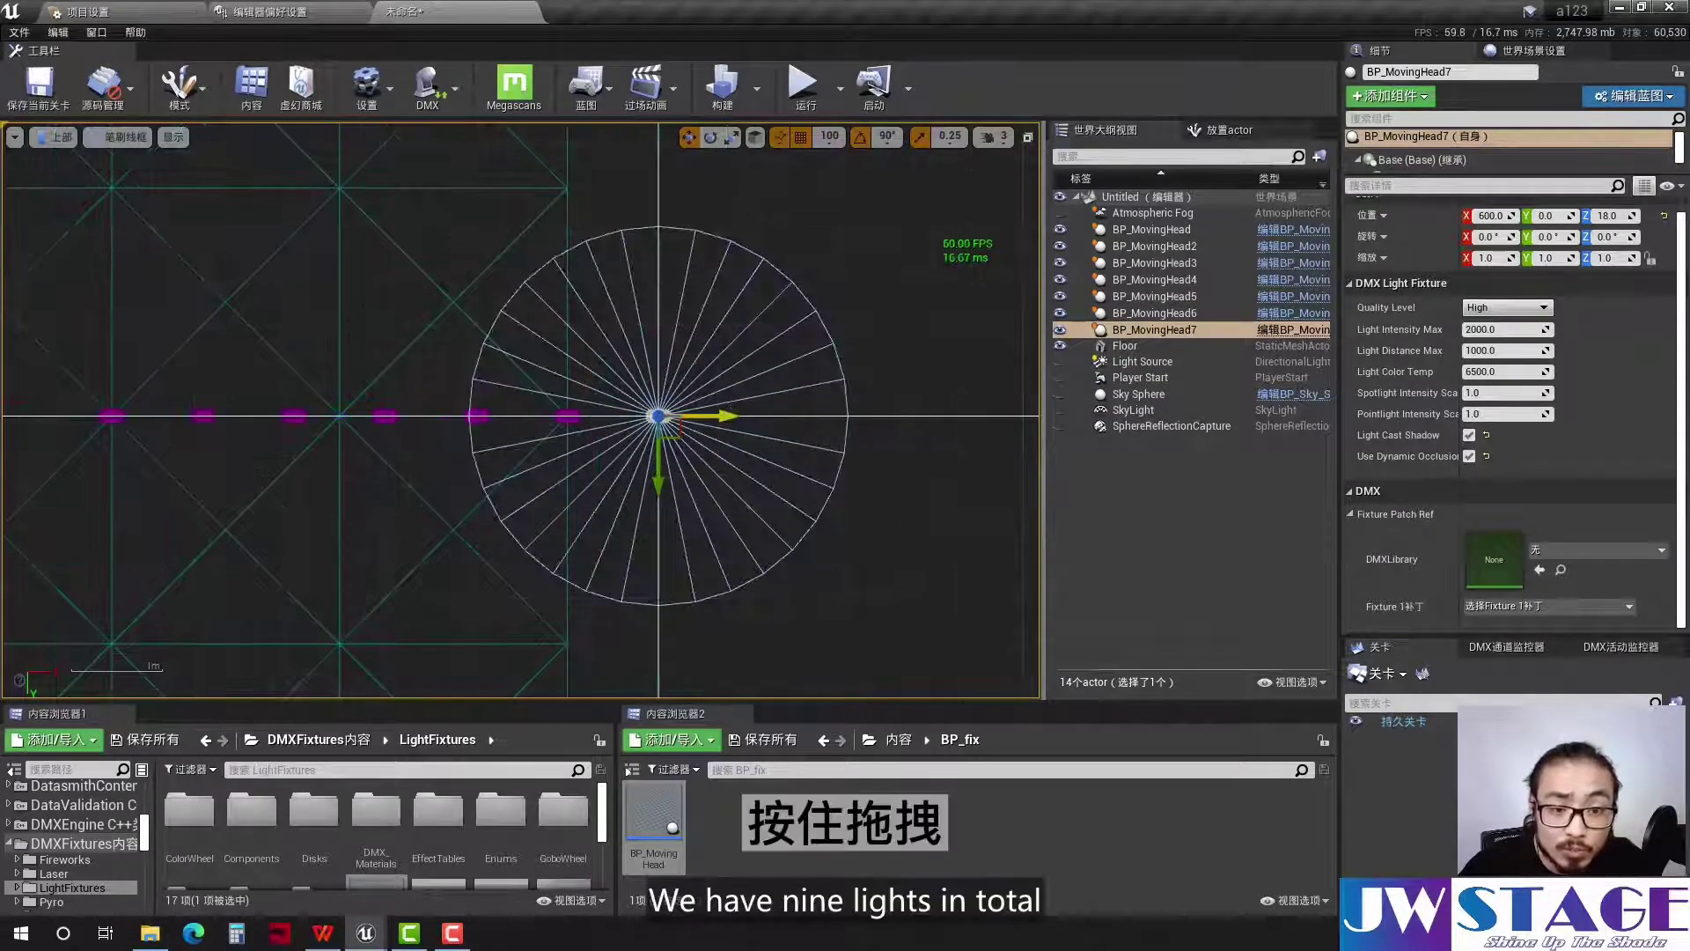
alt+drag(713, 415, 803, 415)
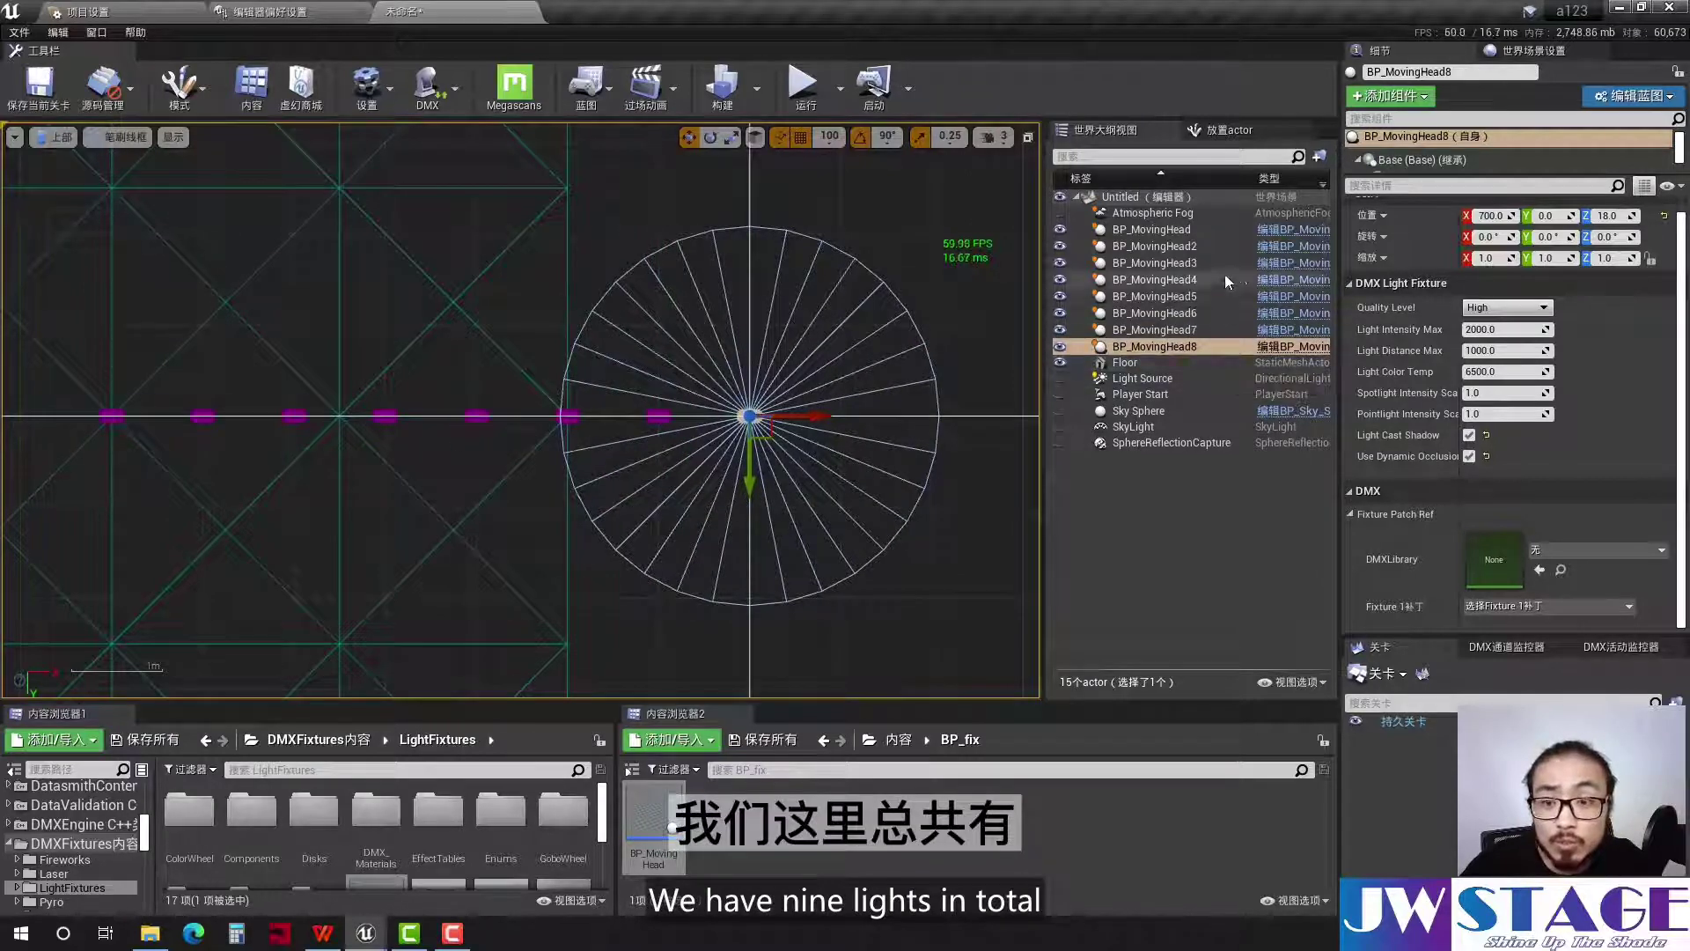
scroll(609, 403, down, 1)
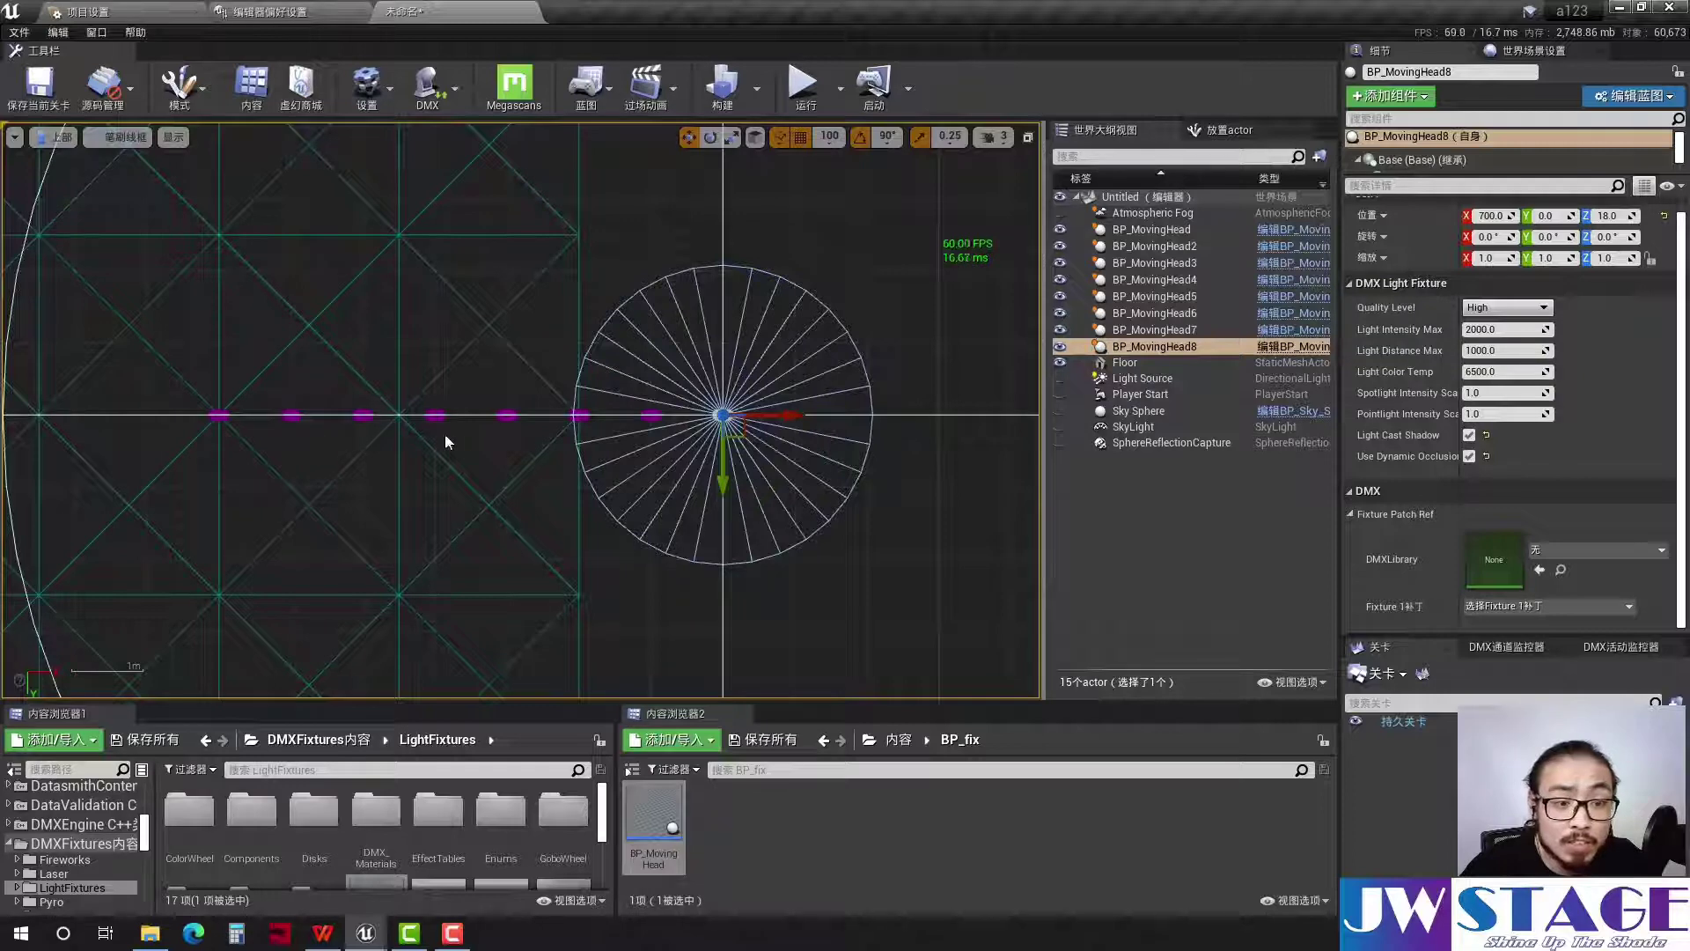
Select BP_MovingHead through BP_MovingHead8 in the World Outliner
click(1190, 229)
ctrl+click(1191, 246)
ctrl+click(1190, 262)
ctrl+click(1192, 279)
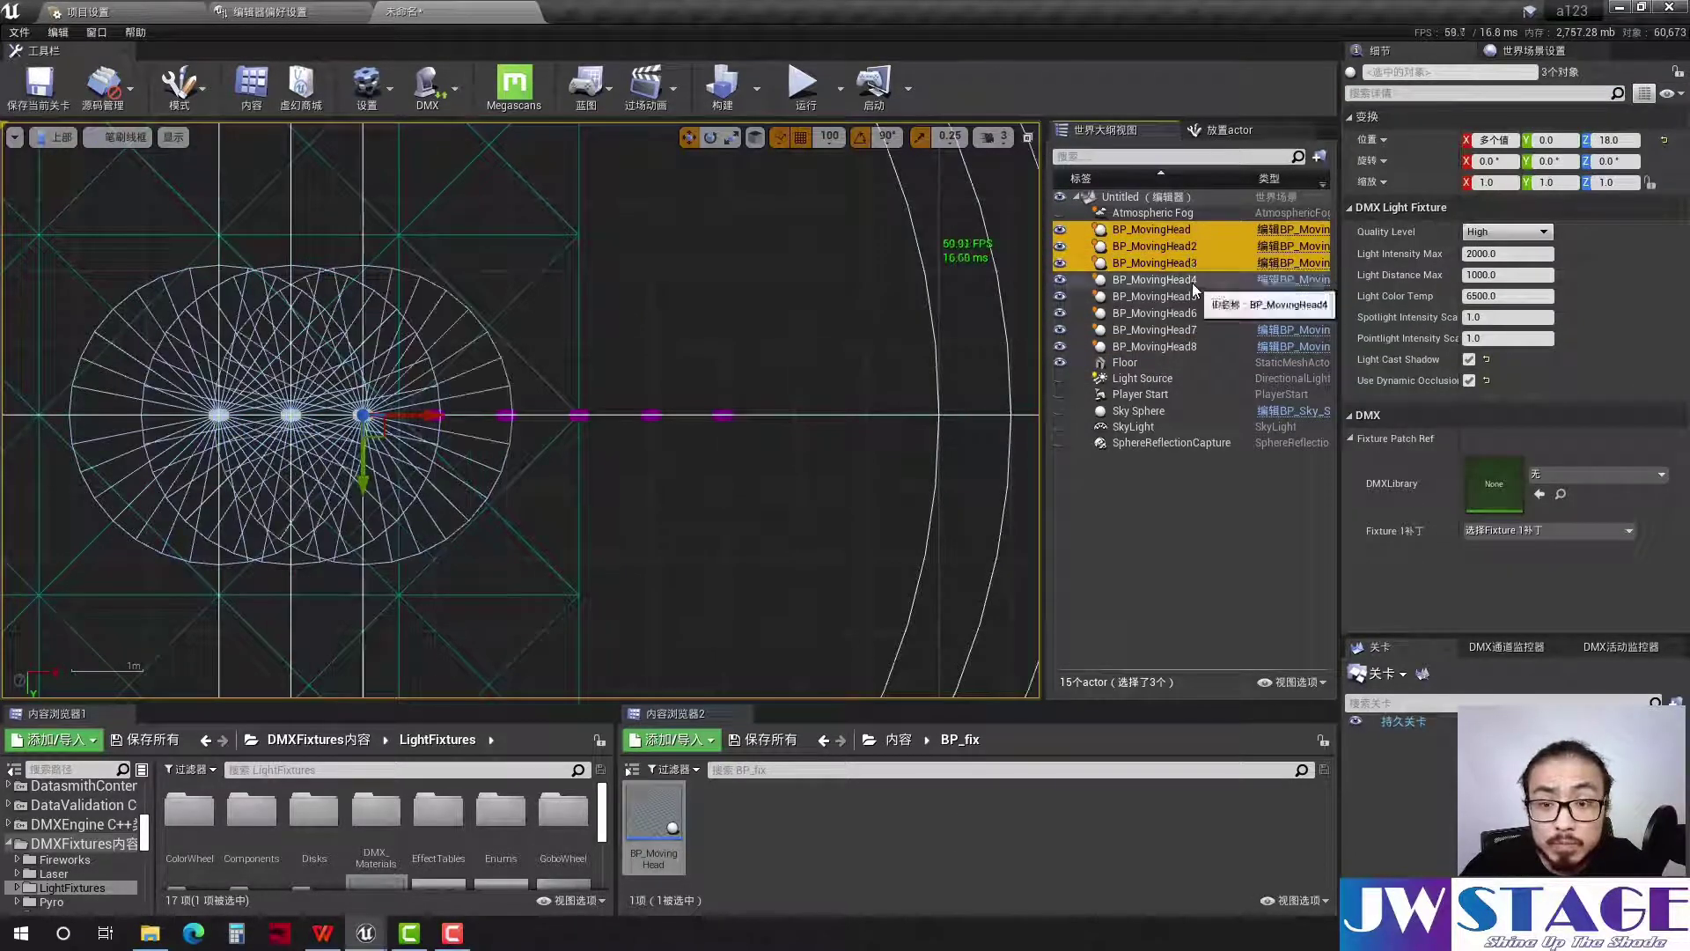
ctrl+click(1194, 295)
ctrl+click(1192, 312)
ctrl+click(1192, 329)
ctrl+click(1192, 346)
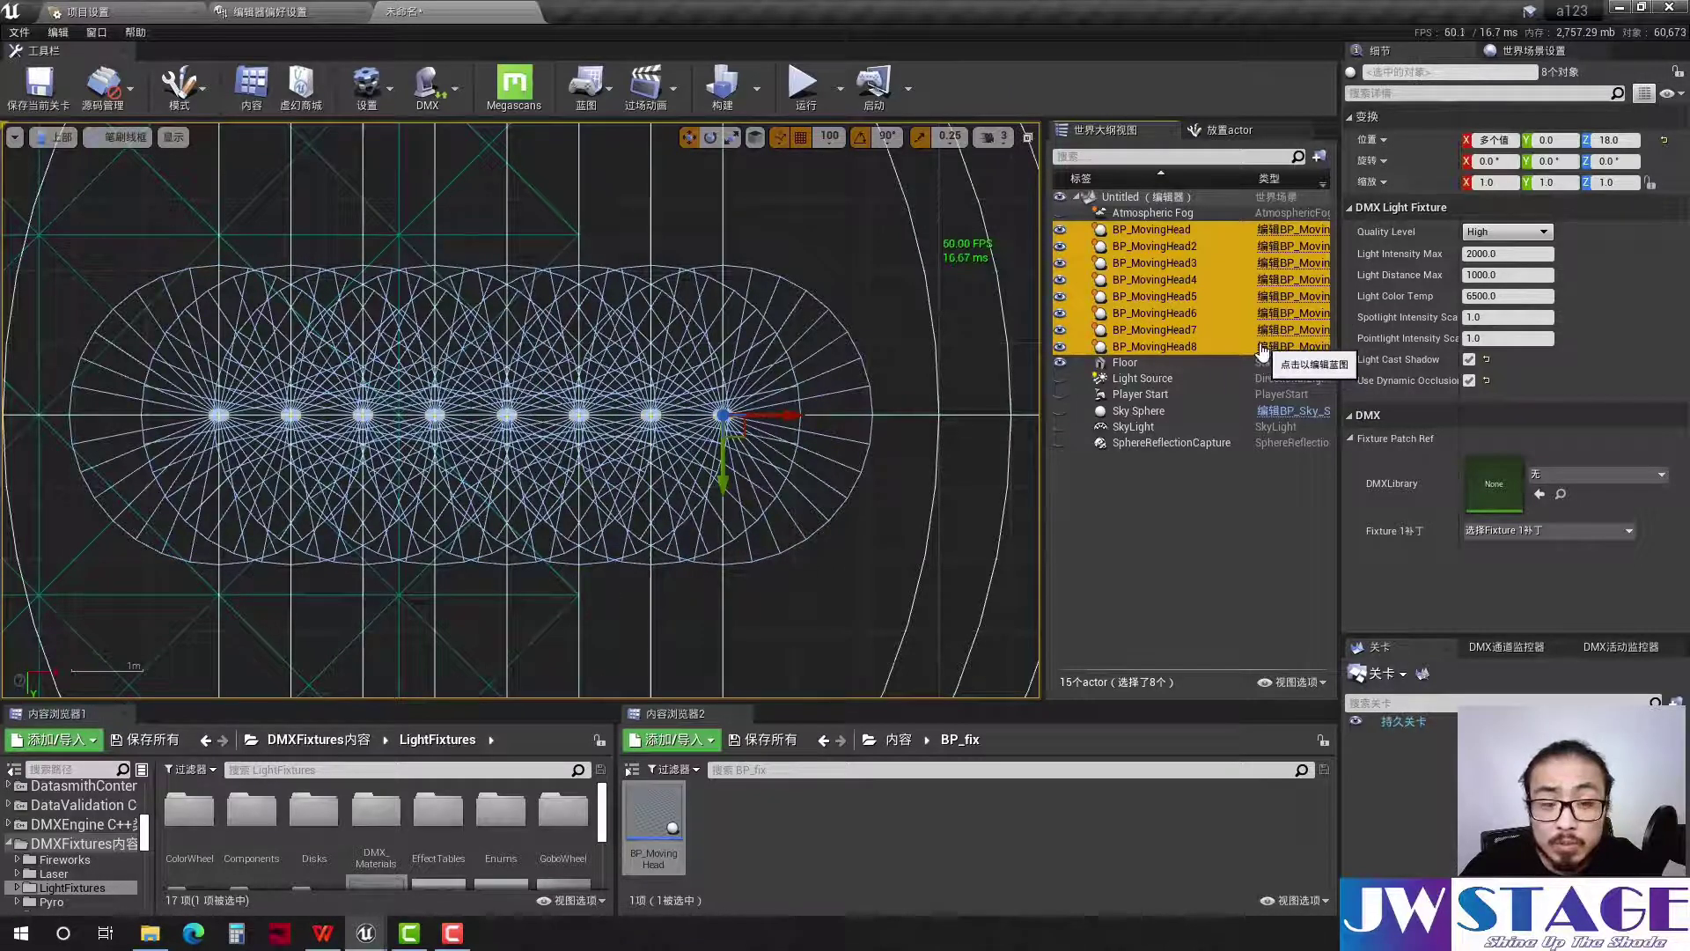
Reselect all eight moving heads as a range and shift them left along X
scroll(480, 449, up, 2)
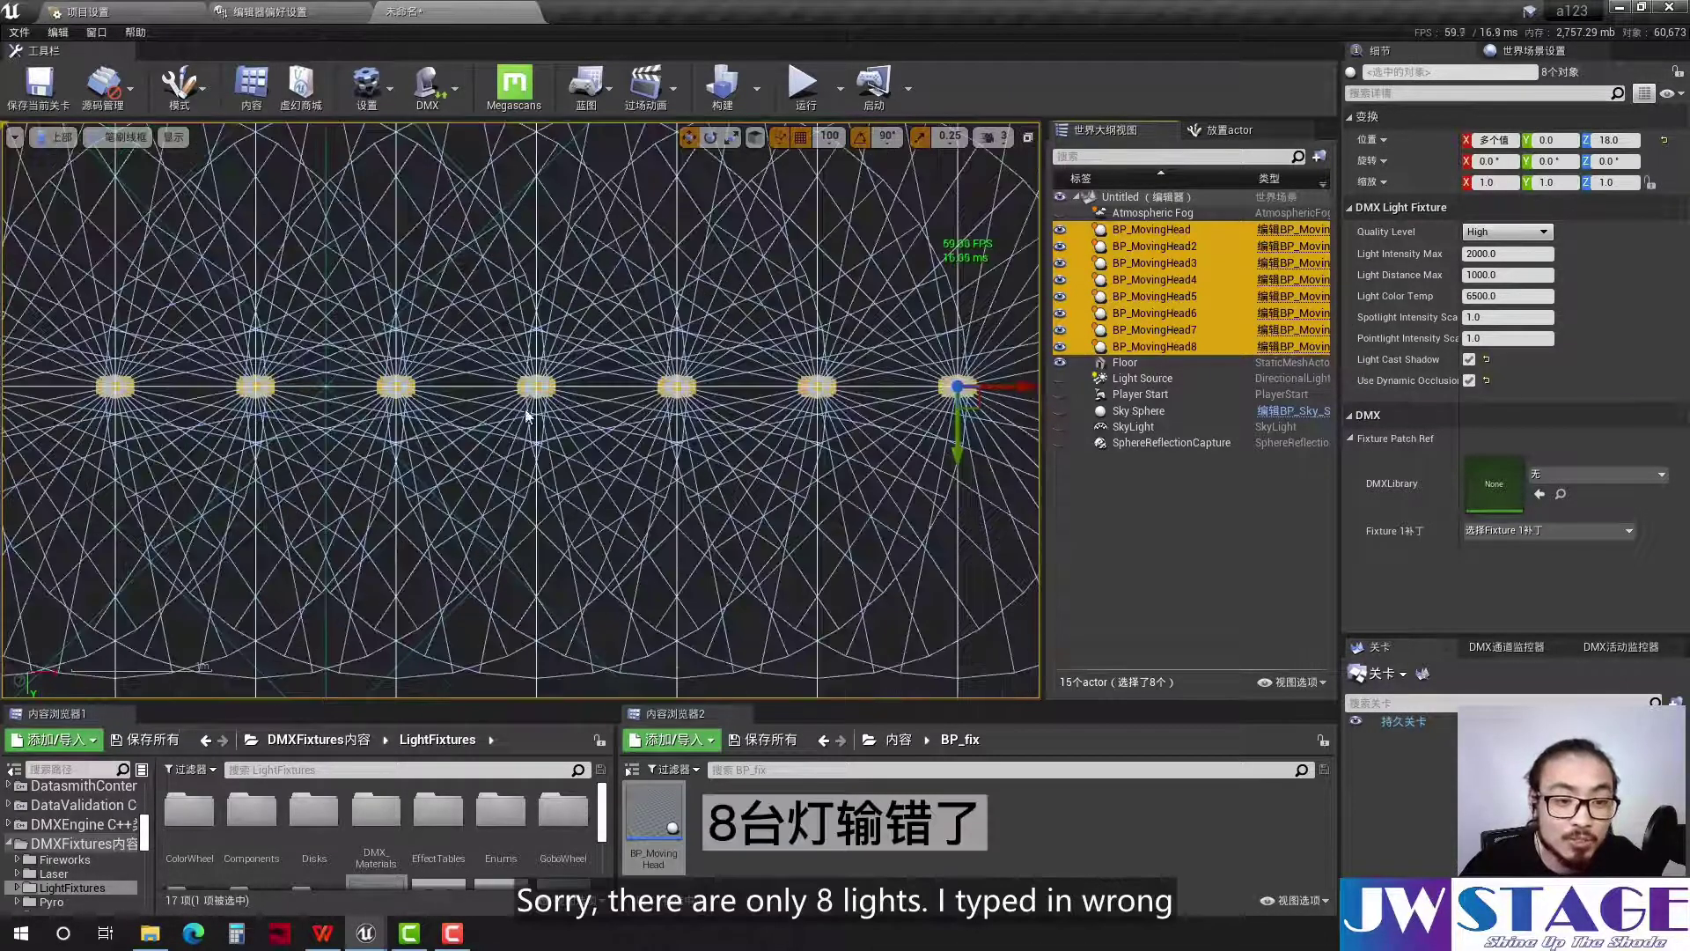
scroll(568, 408, down, 1)
scroll(614, 369, down, 1)
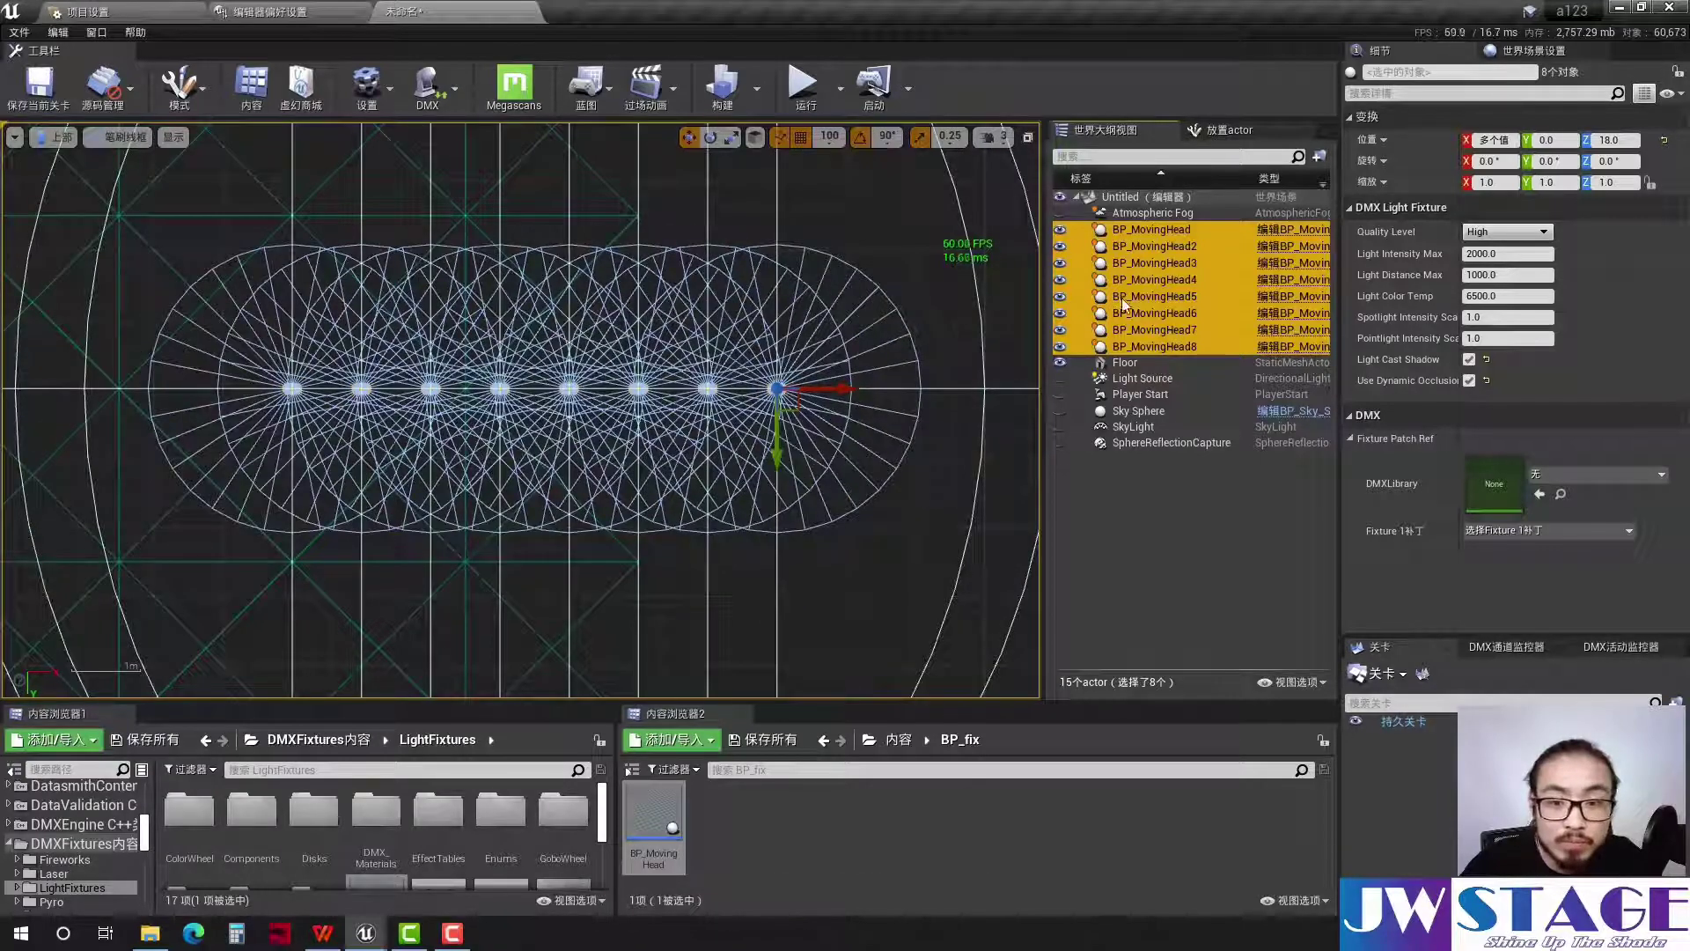
click(1180, 231)
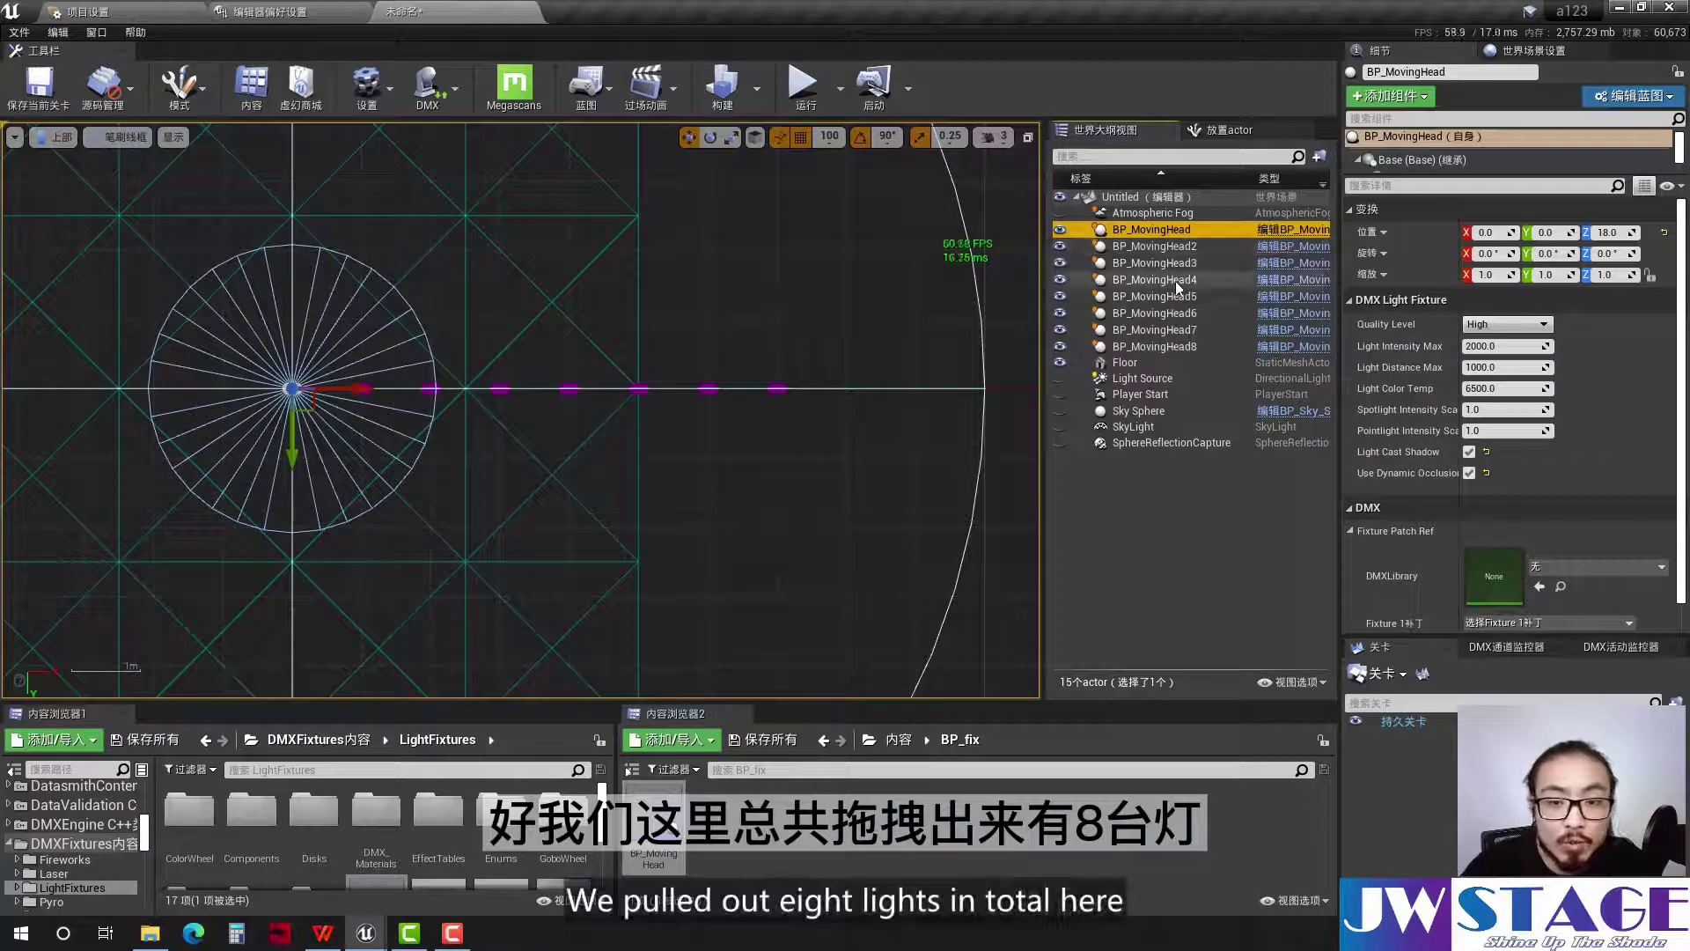
shift+click(1185, 346)
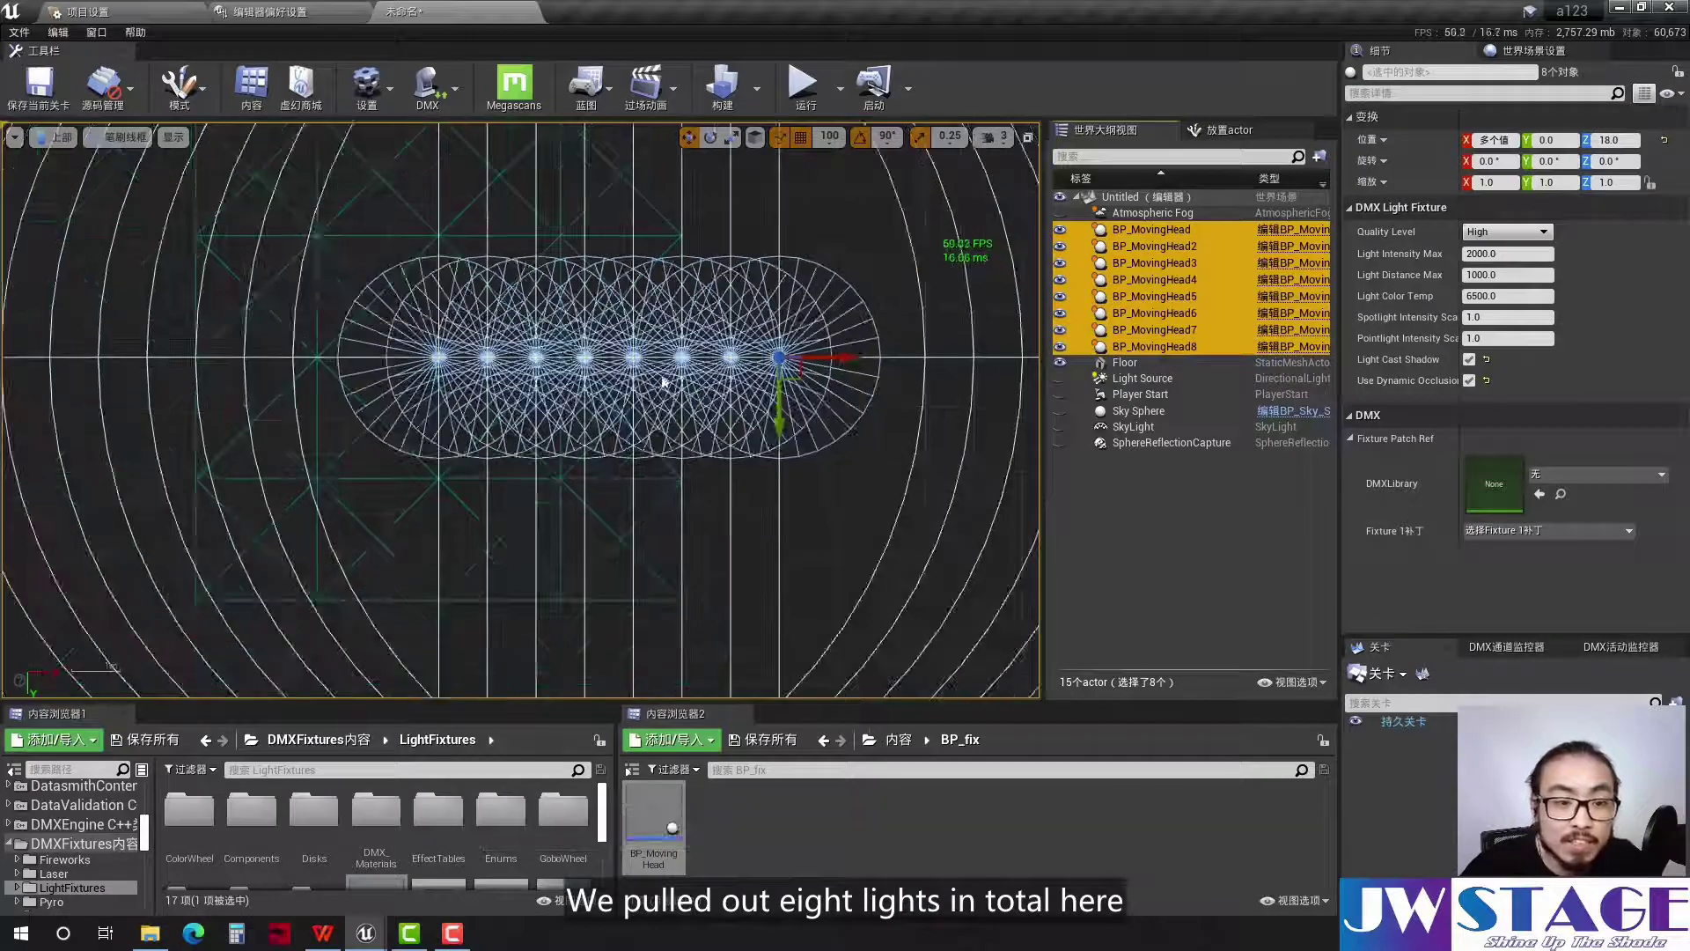
scroll(729, 356, down, 1)
drag(855, 361, 697, 356)
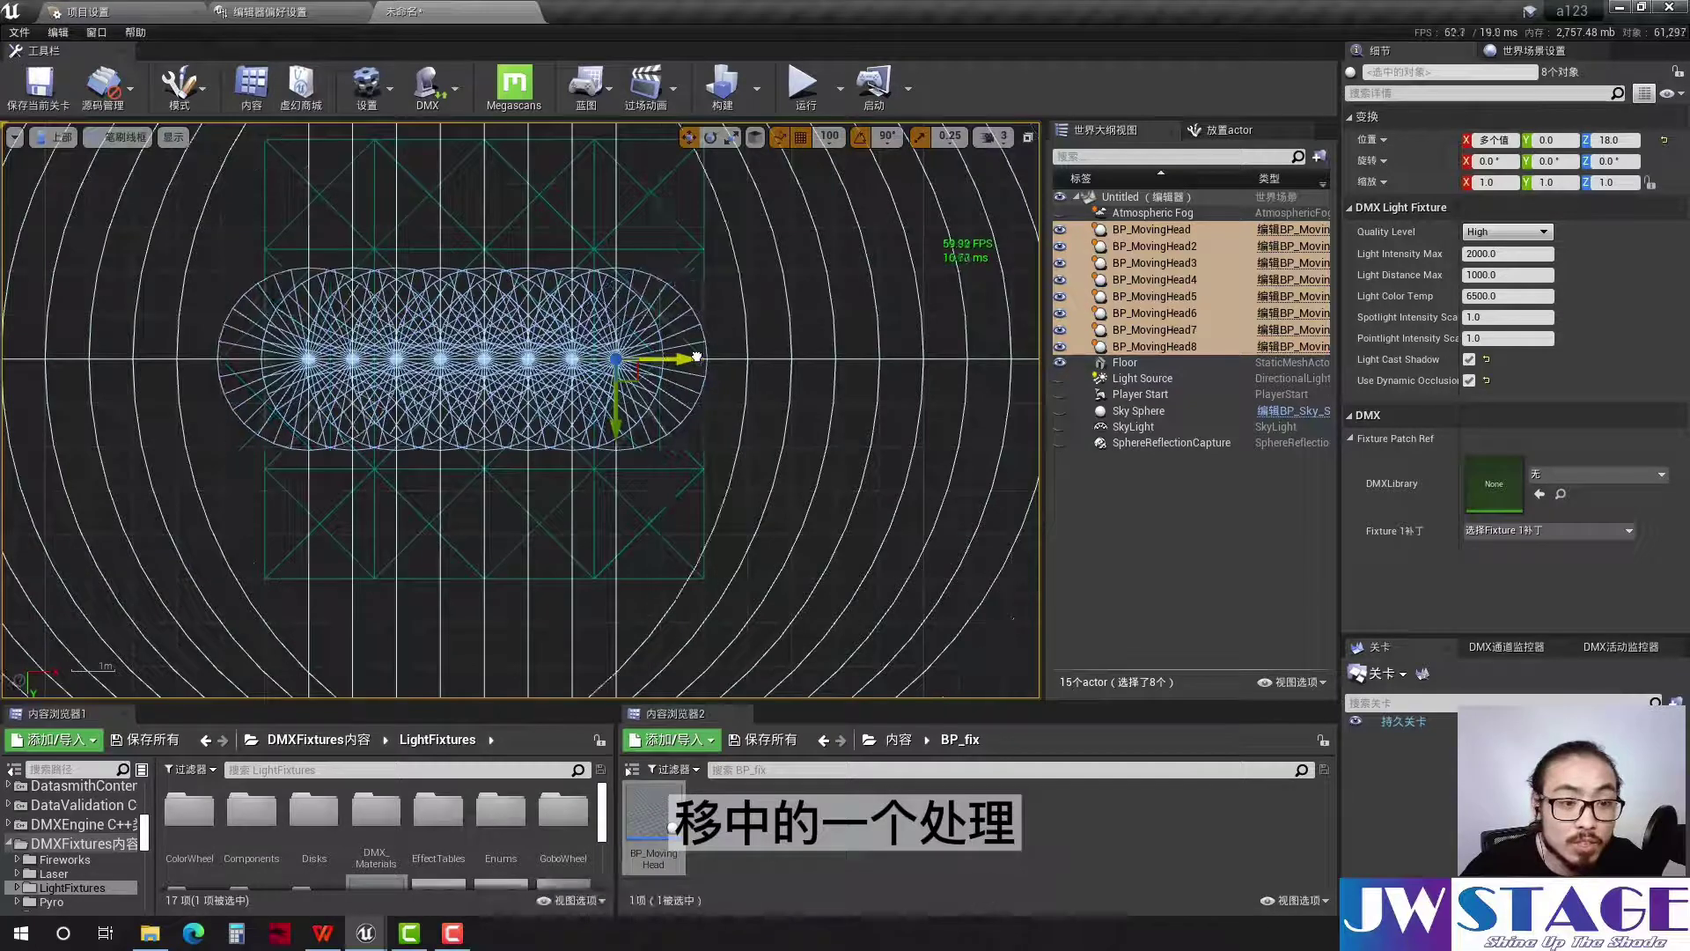
Set grid snapping to 50 and nudge the row right to centre it on X from -350
click(832, 138)
click(836, 230)
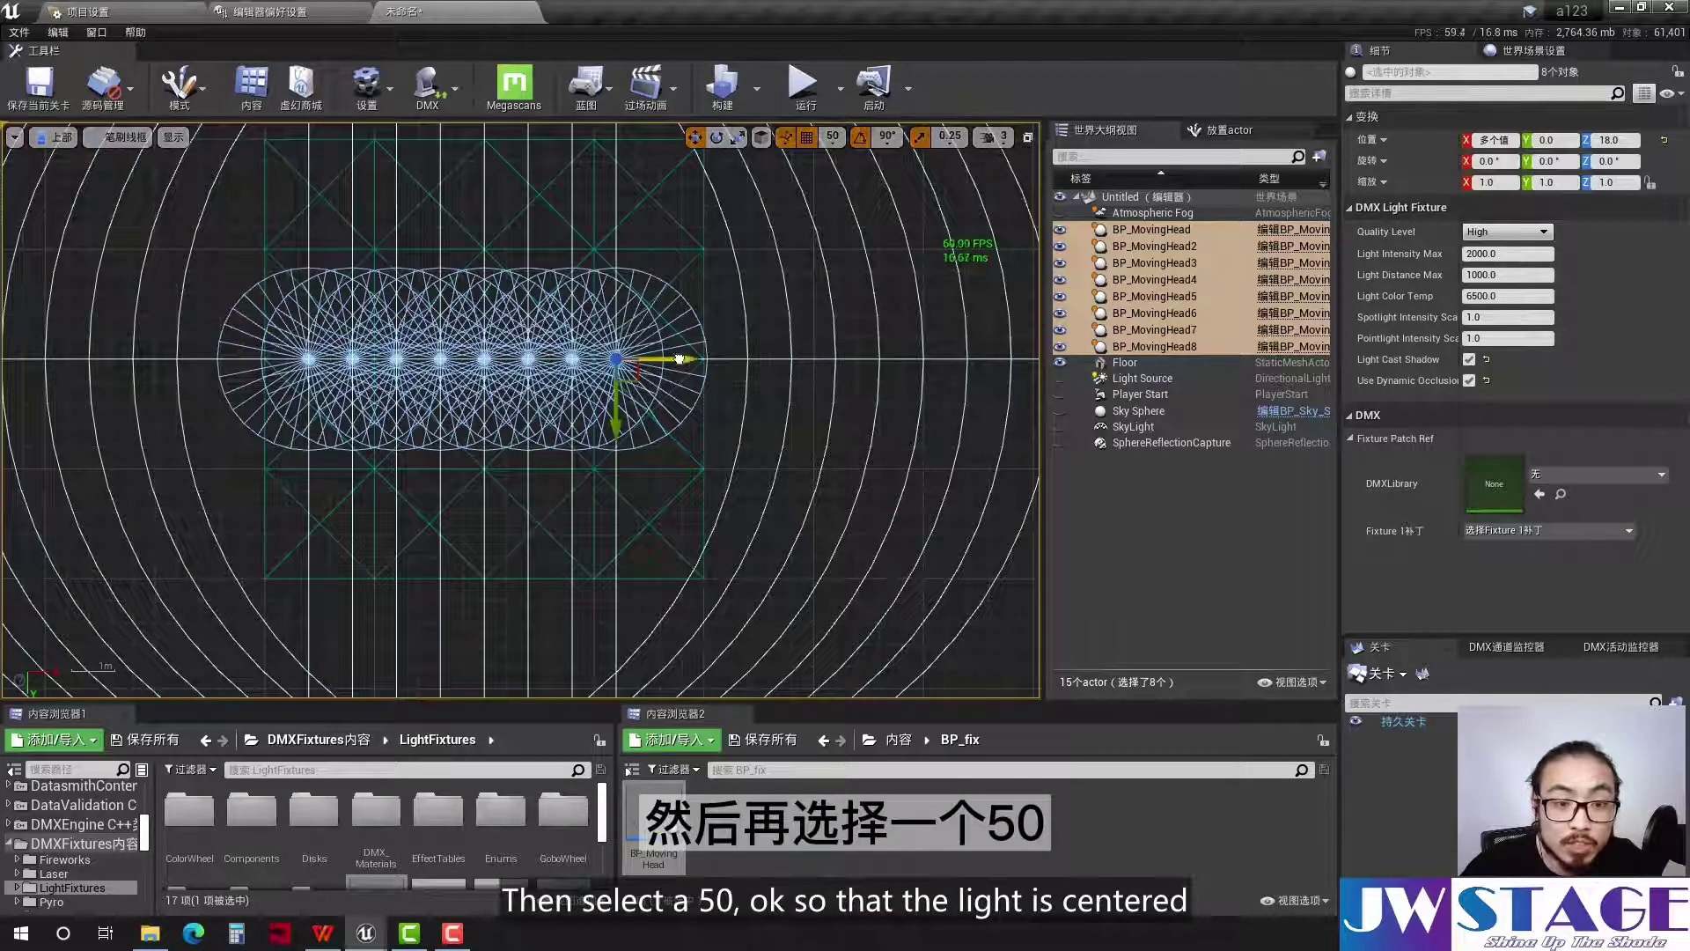
drag(678, 359, 700, 359)
click(799, 268)
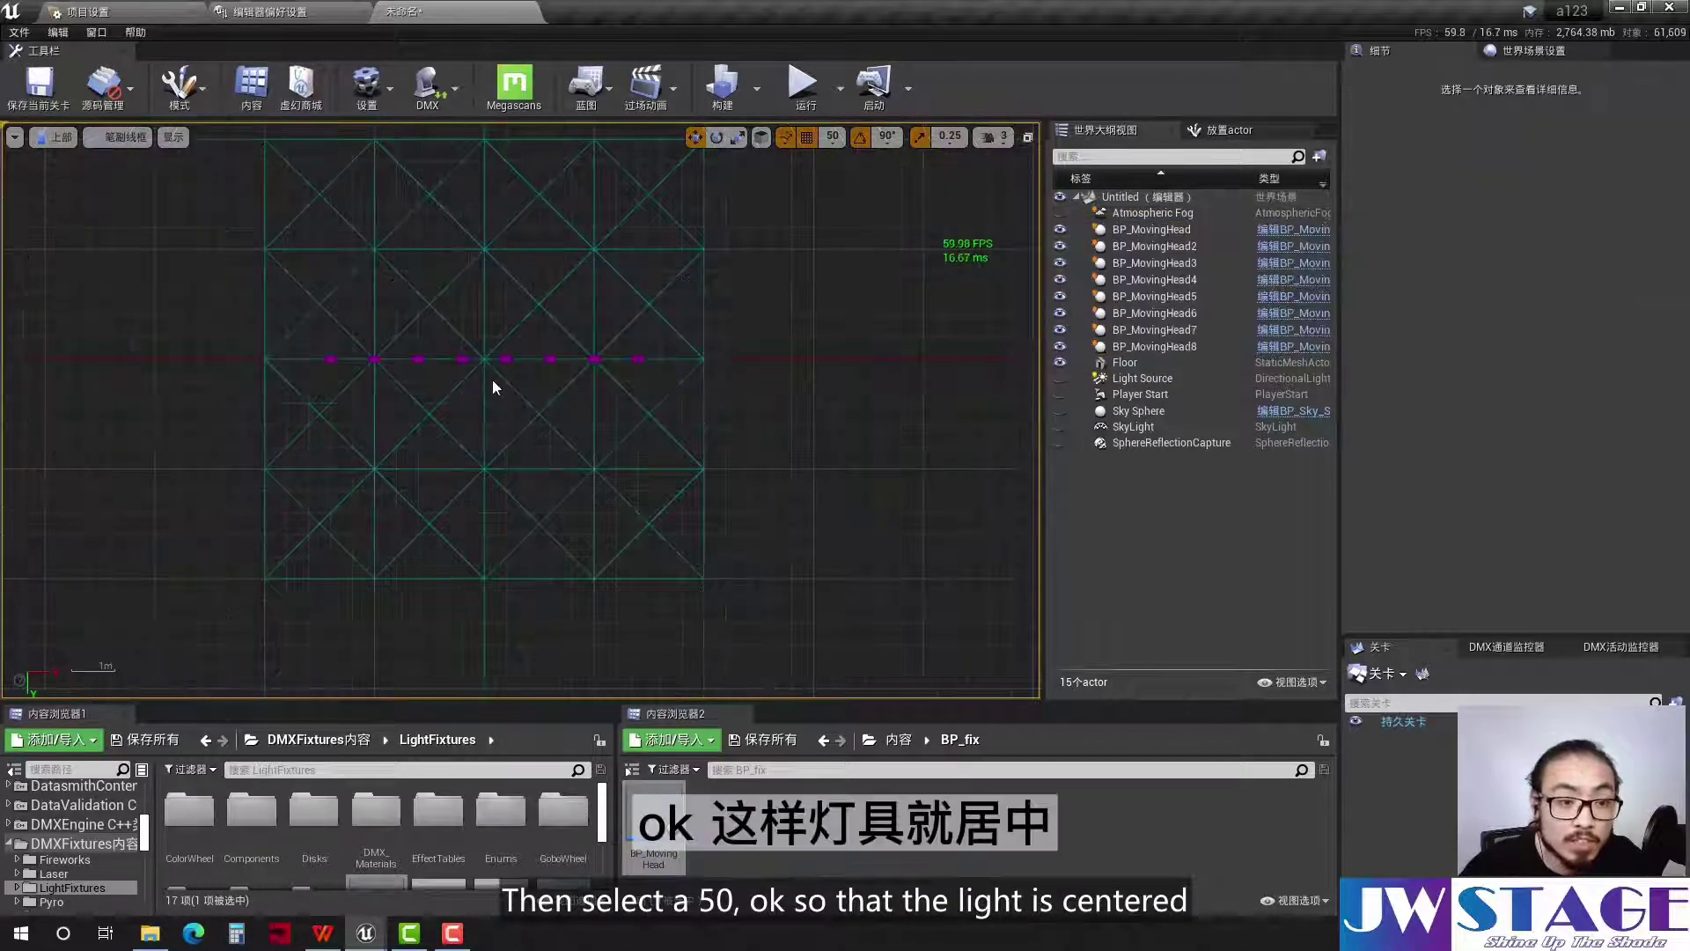
Reselect the eight lights and move the row along Y to -450, then deselect
click(1169, 231)
shift+click(1162, 346)
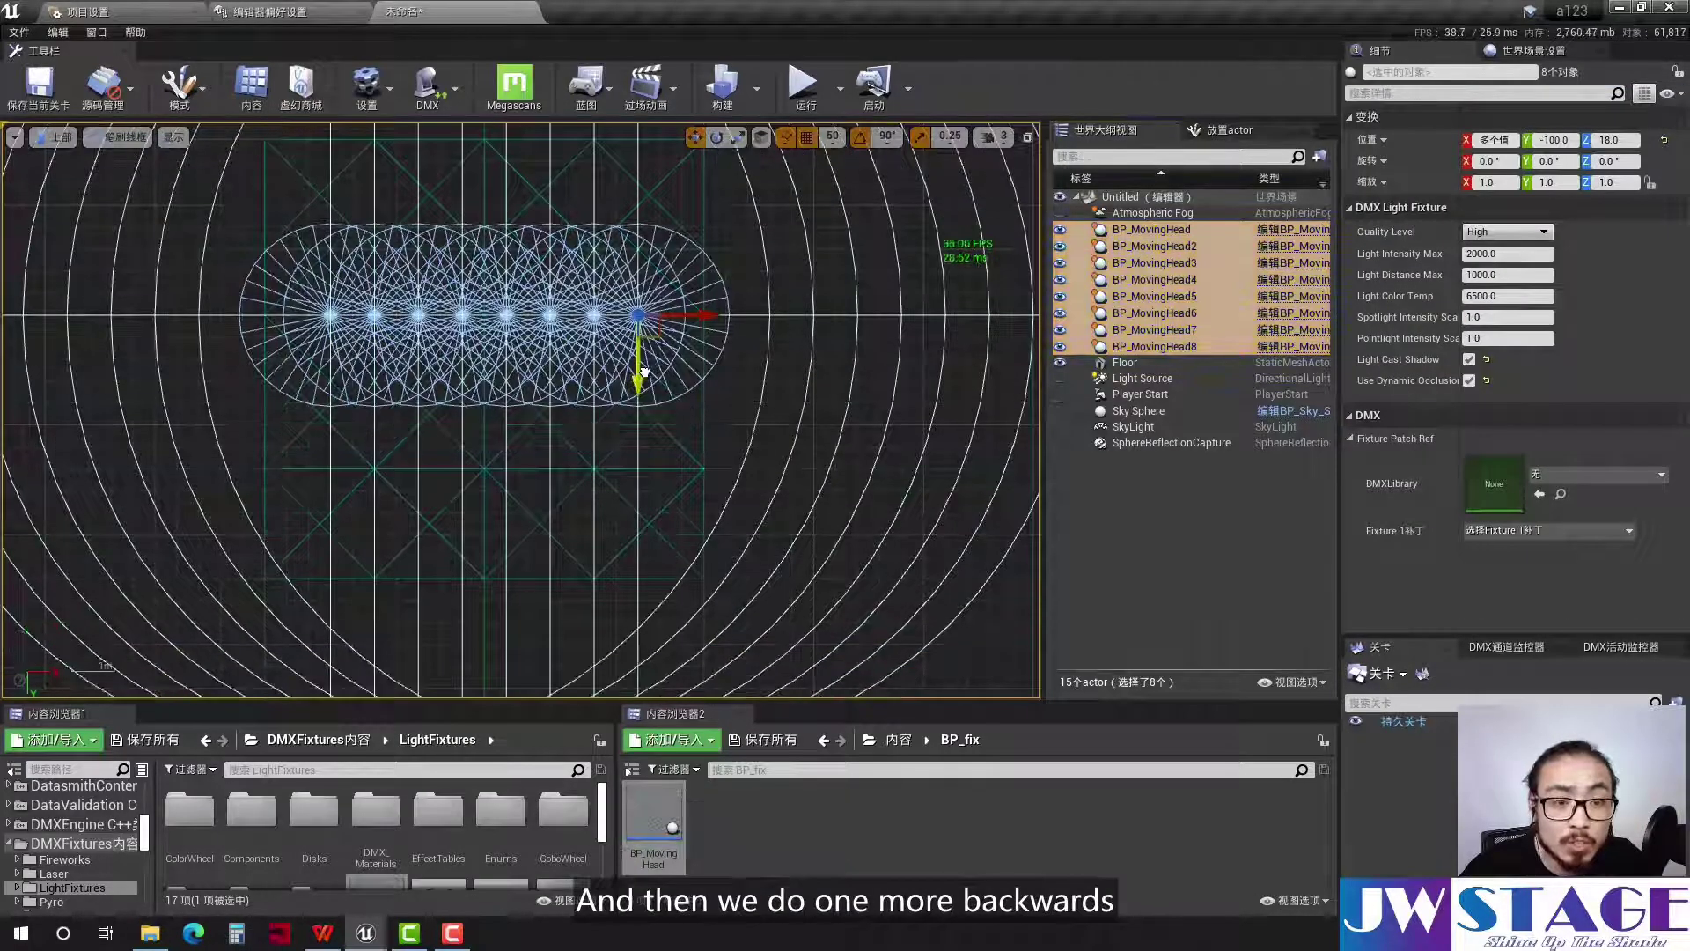
drag(638, 423, 639, 212)
scroll(648, 371, down, 4)
scroll(647, 371, up, 4)
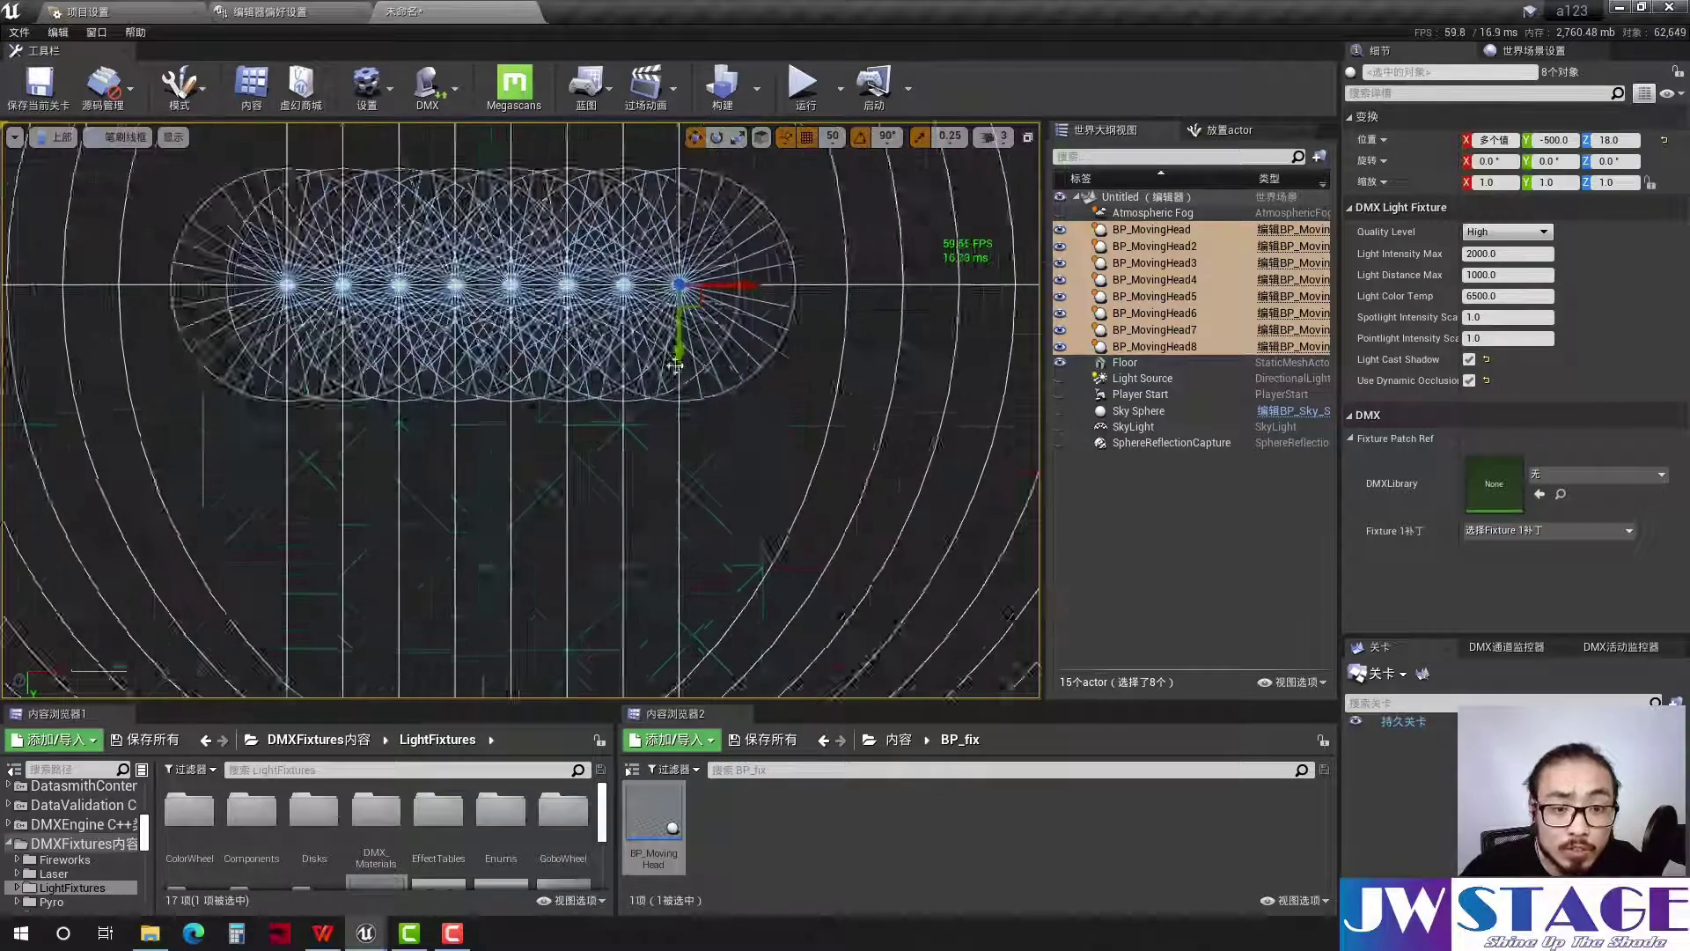
drag(683, 307, 695, 344)
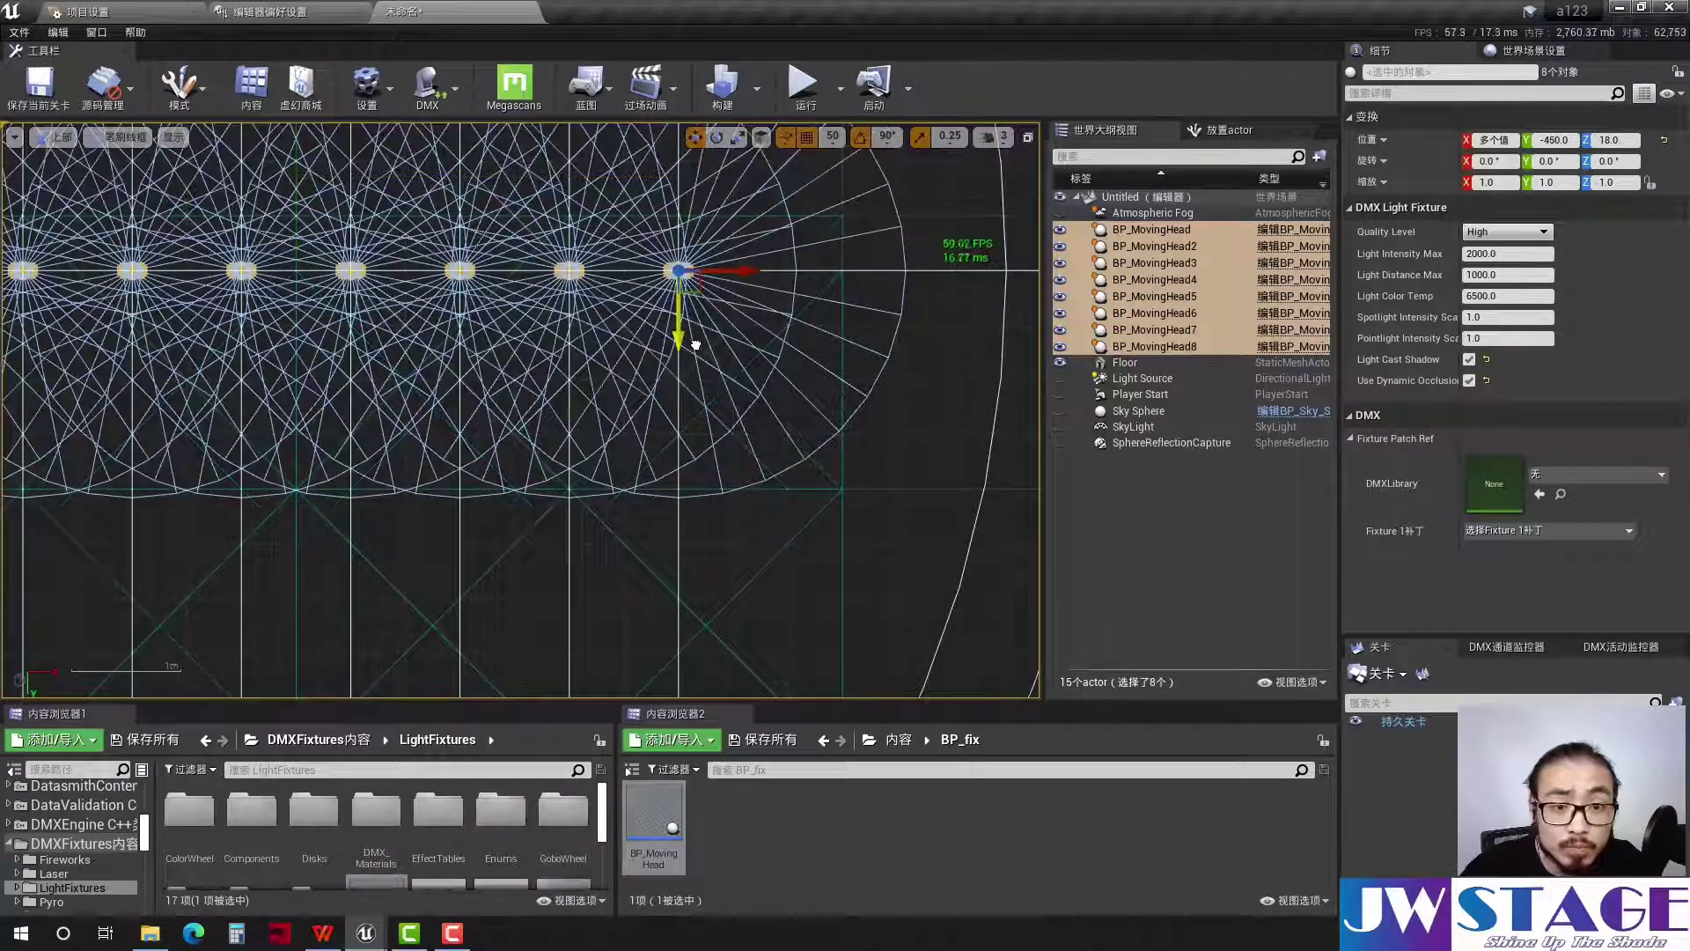
scroll(695, 342, down, 3)
click(626, 332)
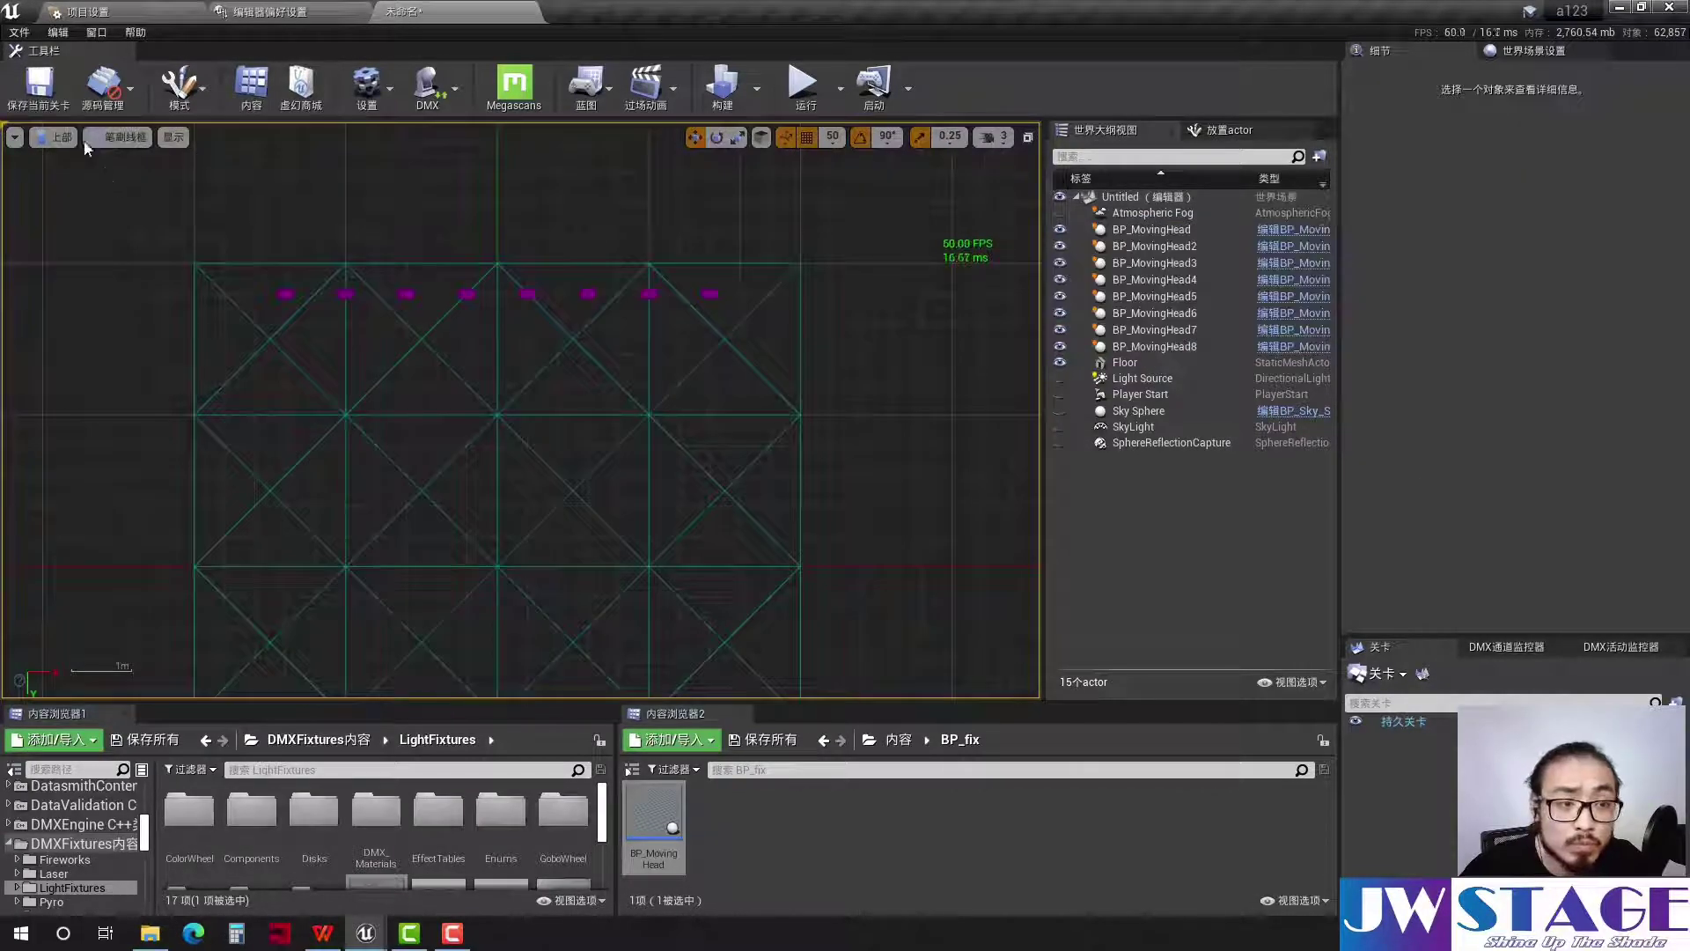
Switch the viewport to a lit Perspective view
click(87, 141)
click(58, 138)
click(84, 169)
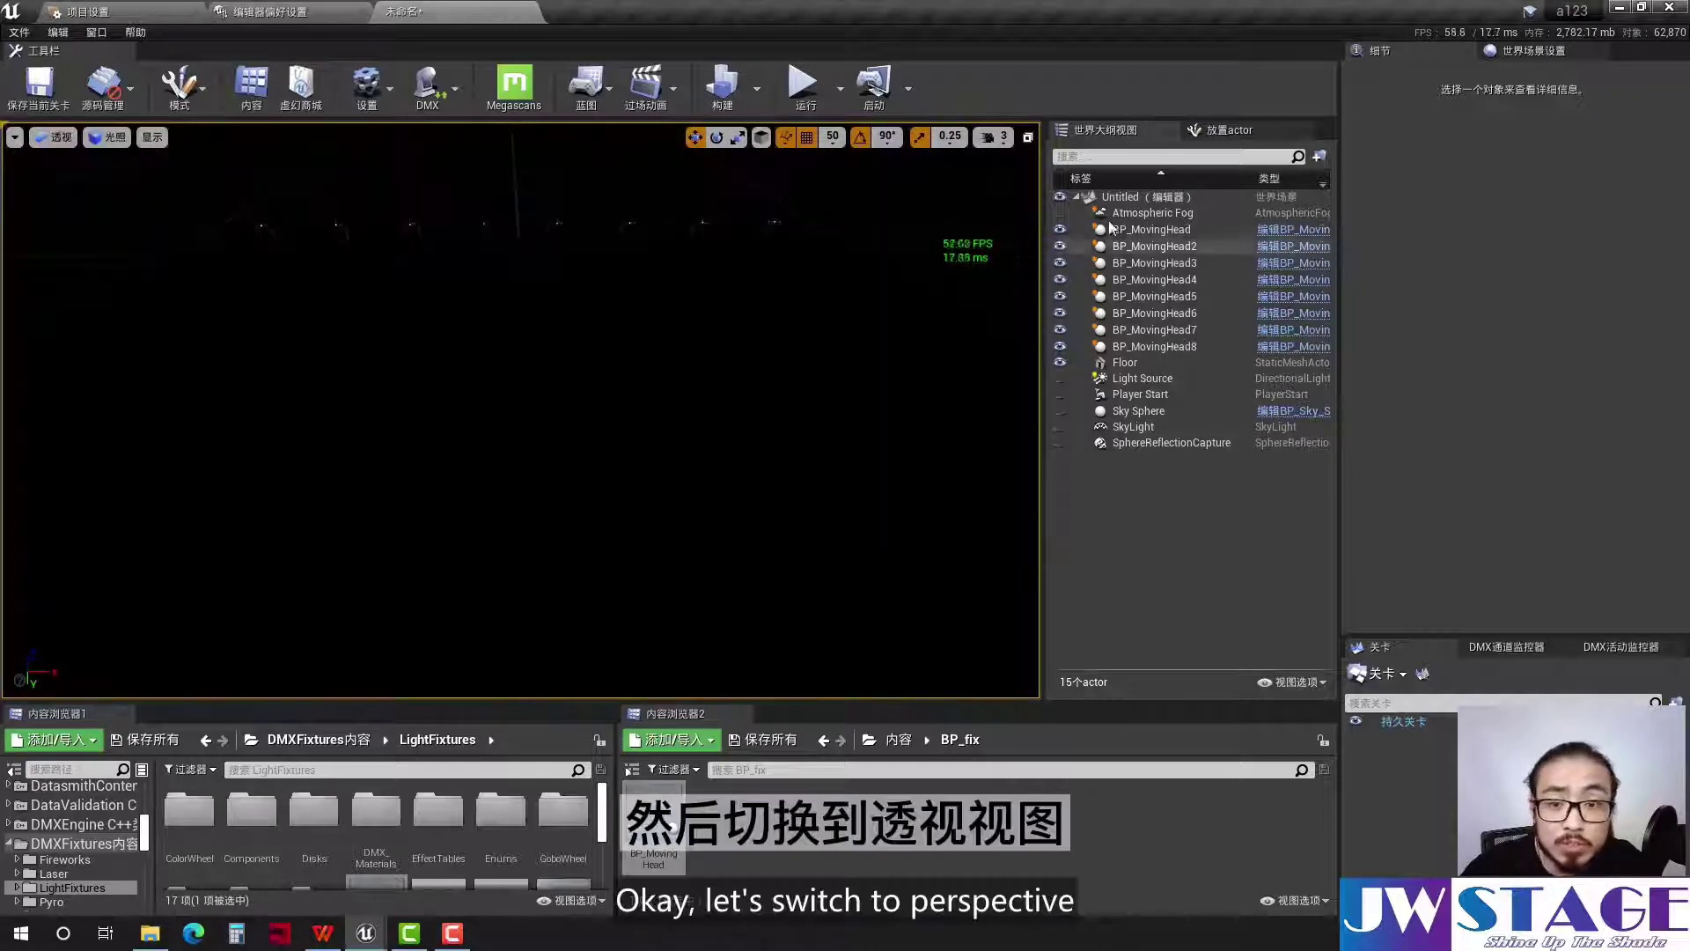
Unhide the Light Source, Player Start and SkyLight, then move the camera toward the row of lights
drag(1059, 378, 1059, 429)
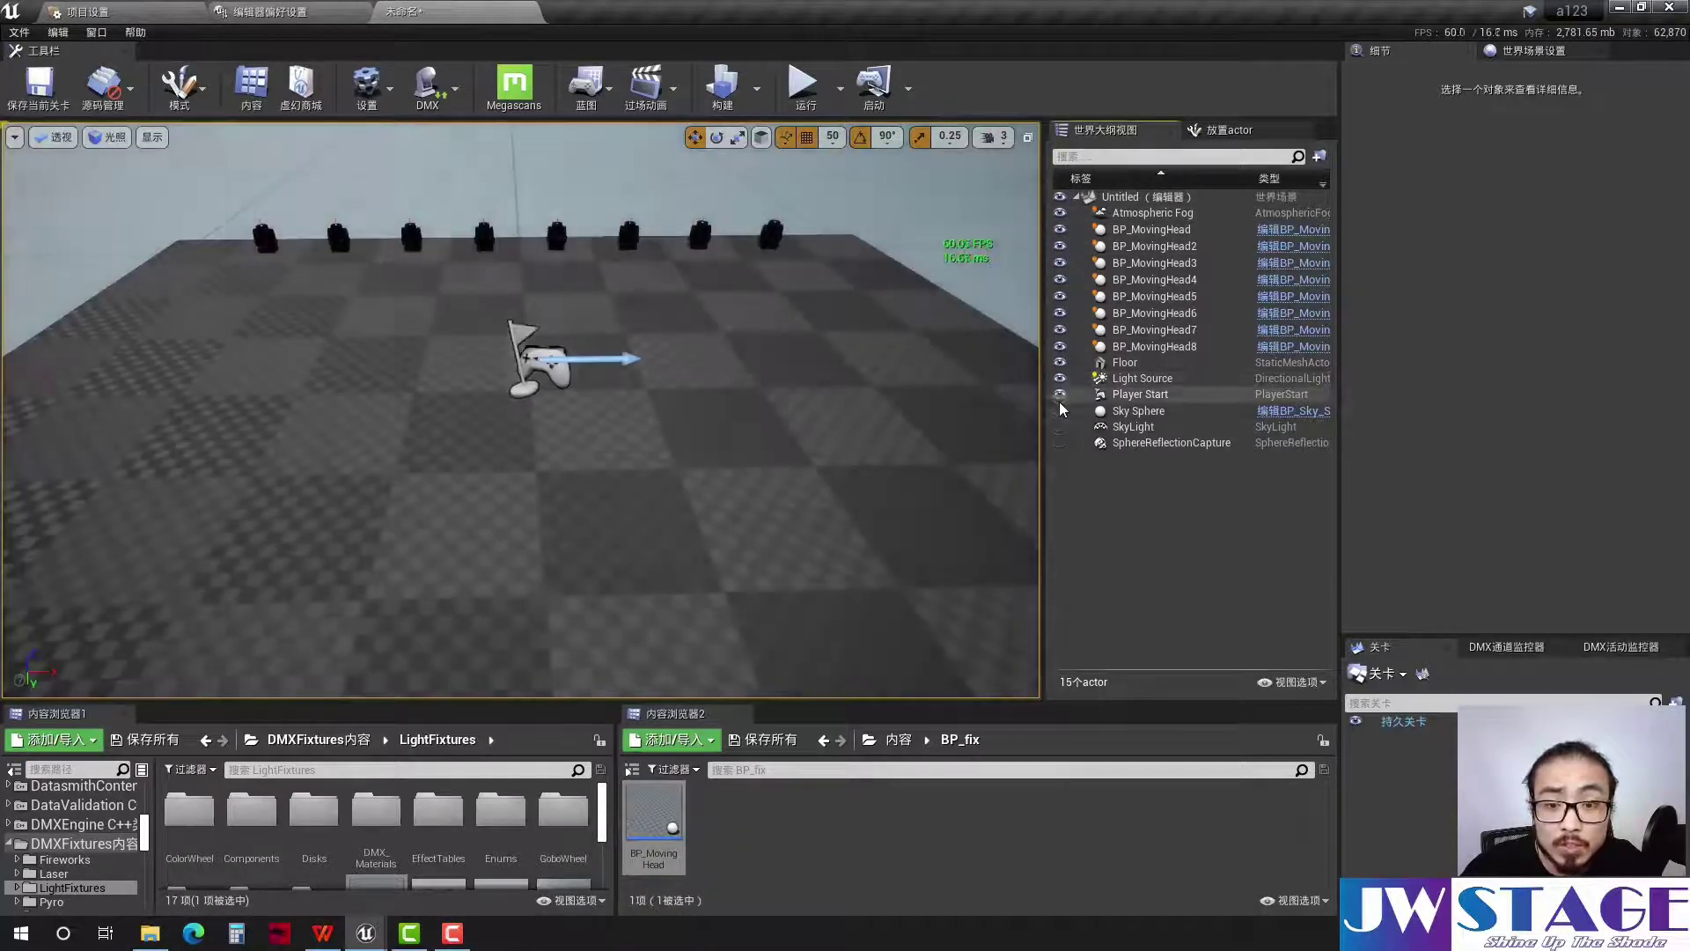
mouse_move(880, 440)
right_down()
mouse_move(792, 396)
mouse_move(520, 405)
mouse_move(558, 305)
right_up()
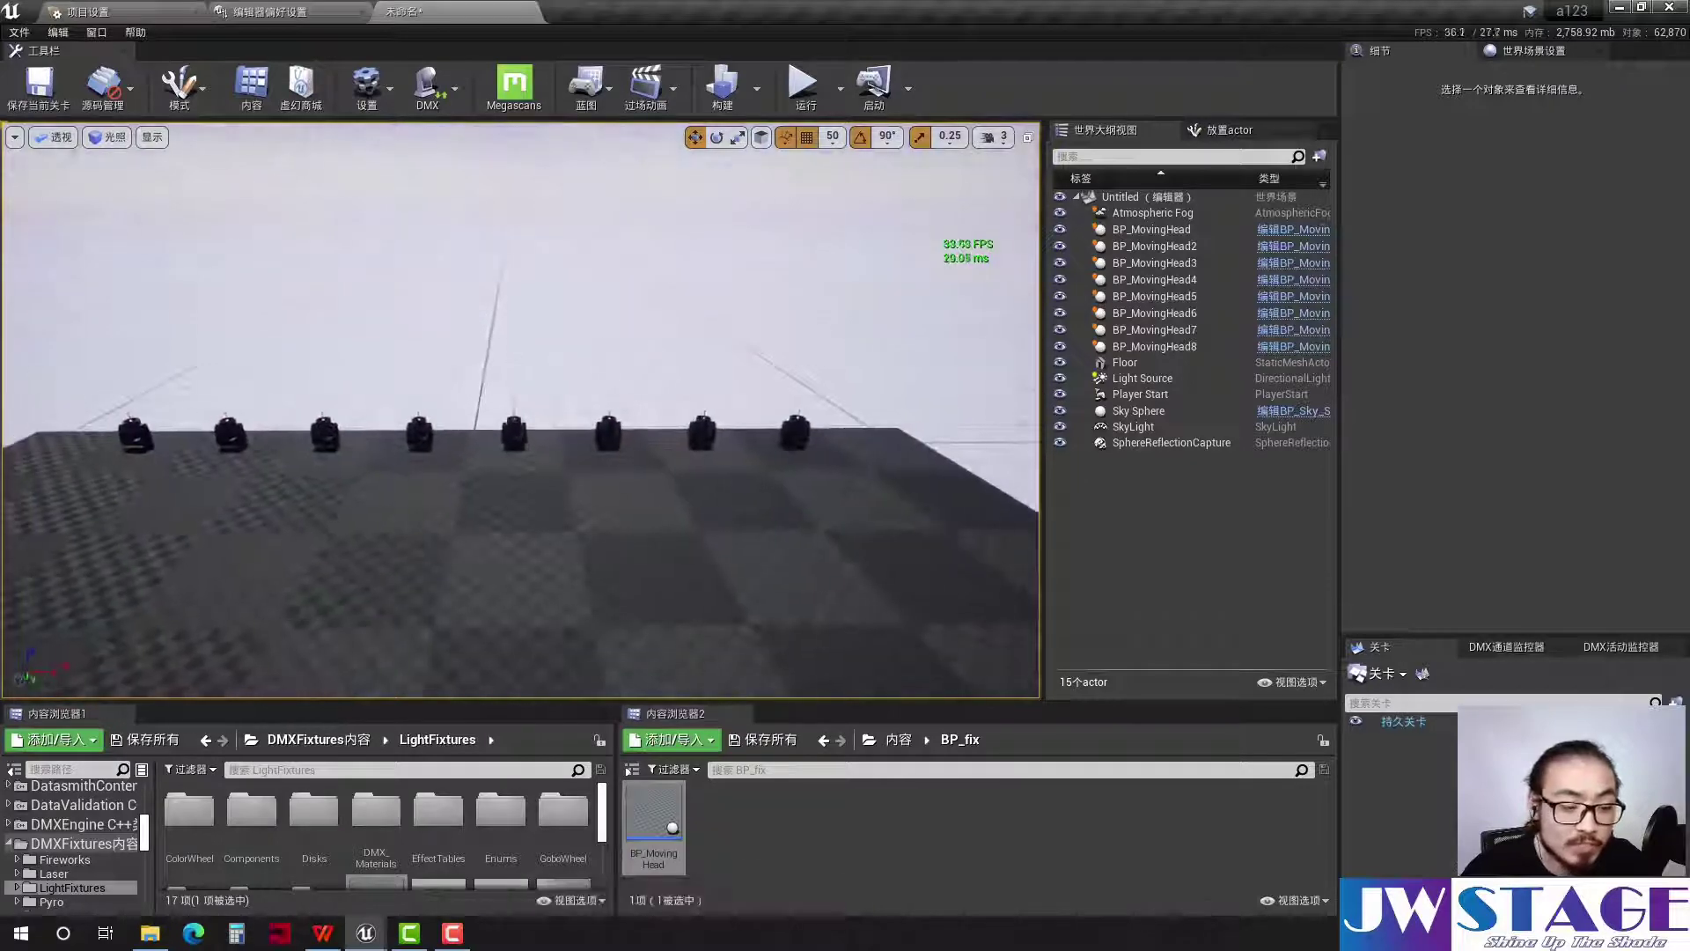